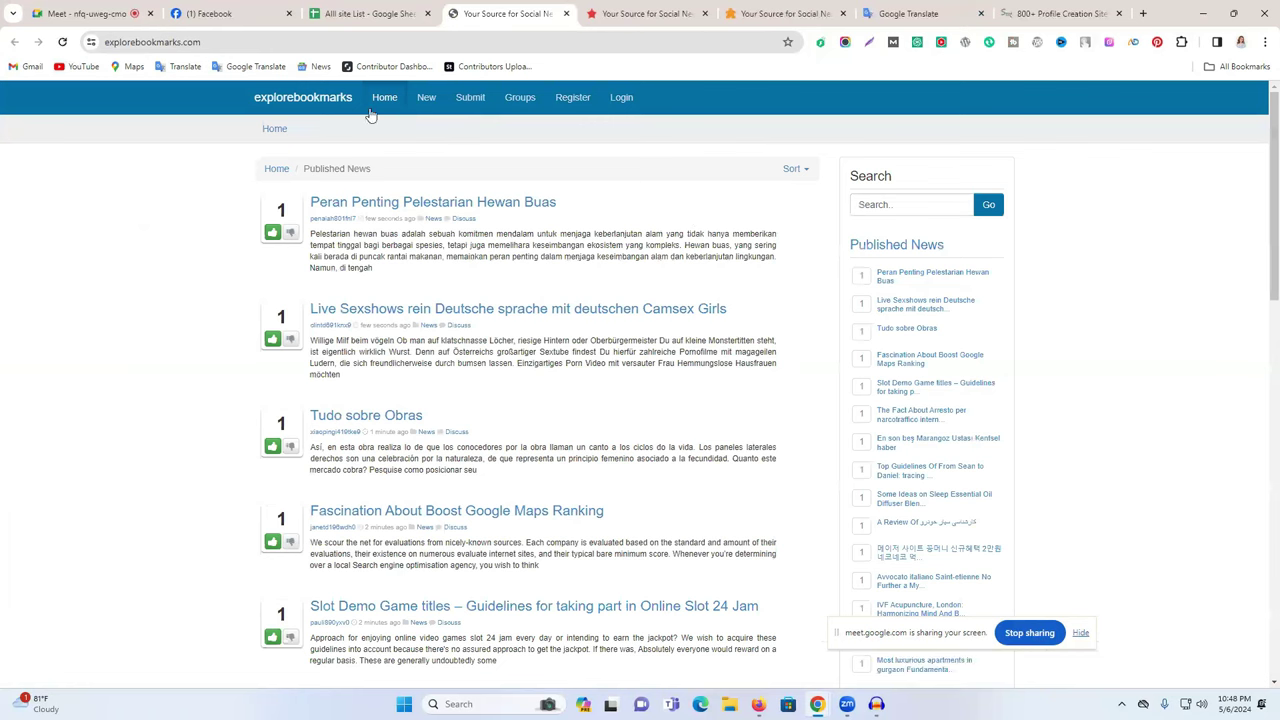
Look through the open social bookmarking sites tbookmark and bookmarkspring, returning to explorebookmarks
{"action": "left_click", "coordinate": [627, 13]}
{"action": "left_click", "coordinate": [530, 13]}
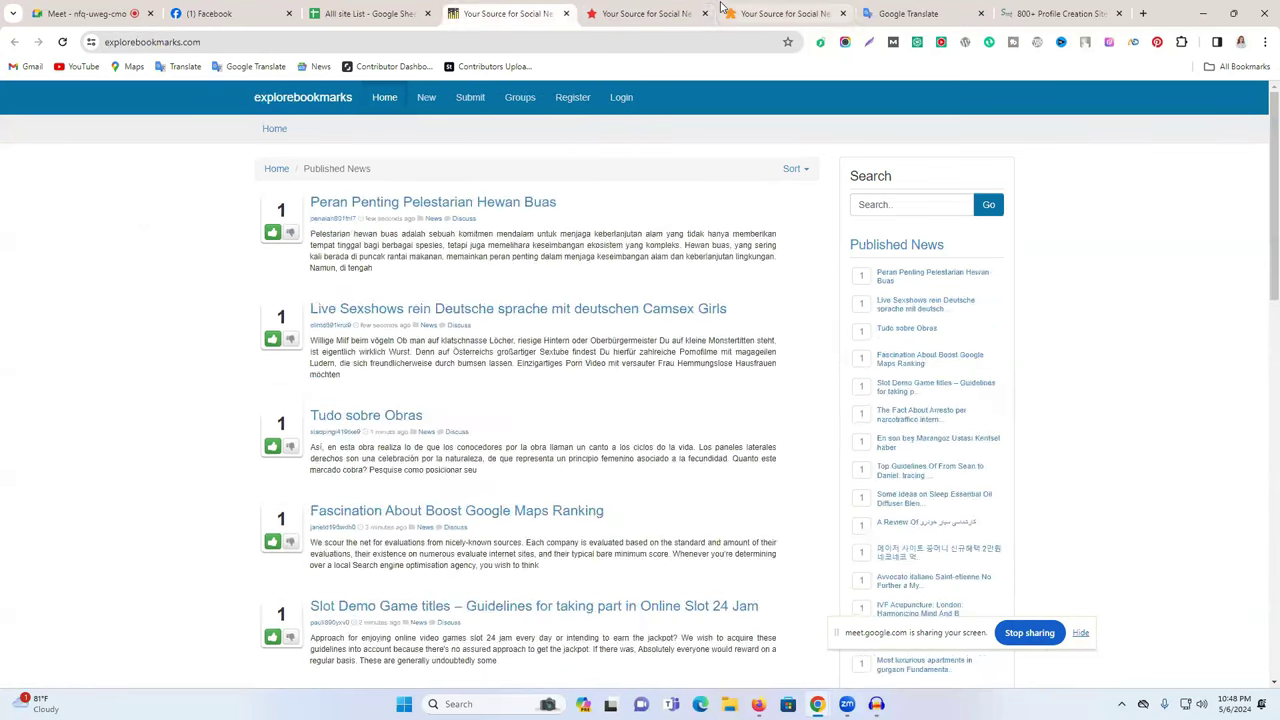
{"action": "left_click", "coordinate": [765, 13]}
{"action": "left_click", "coordinate": [538, 10]}
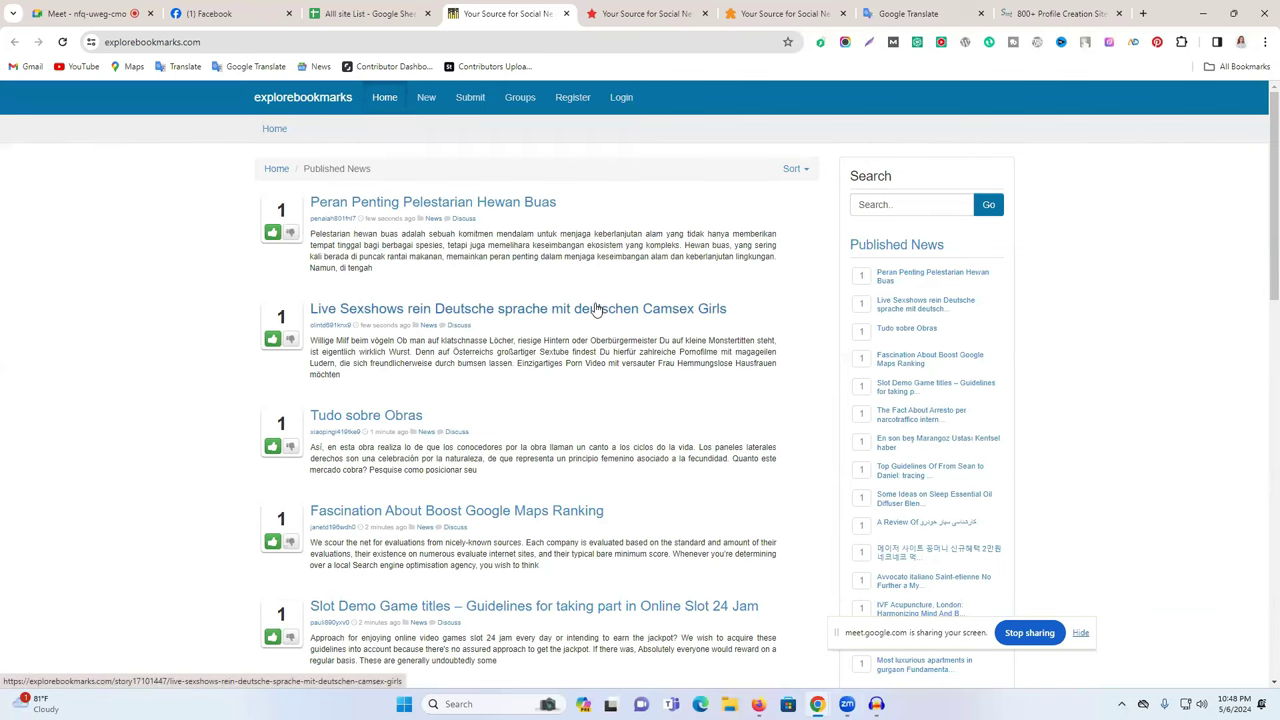
Open newlifelearninginstitute.com in a new browser tab
{"action": "left_click", "coordinate": [1143, 13]}
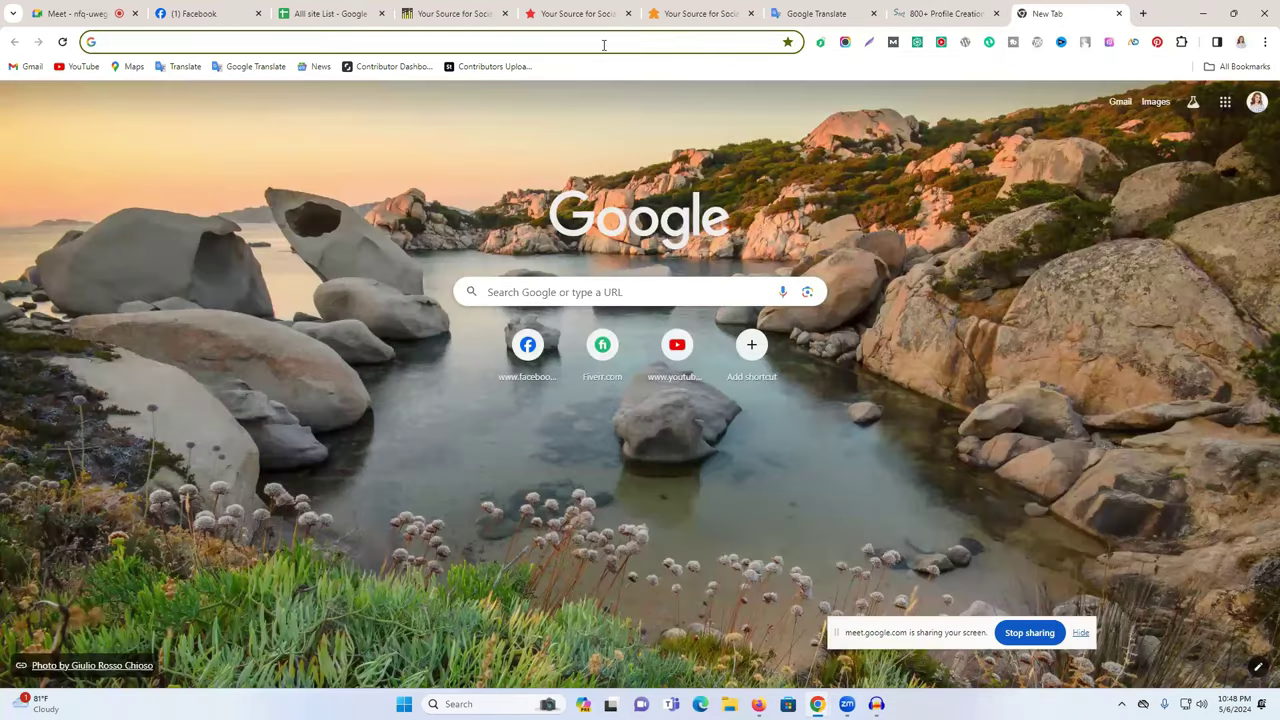
{"action": "type", "text": "newlifelearninginstitute.com"}
{"action": "key", "text": "Return"}
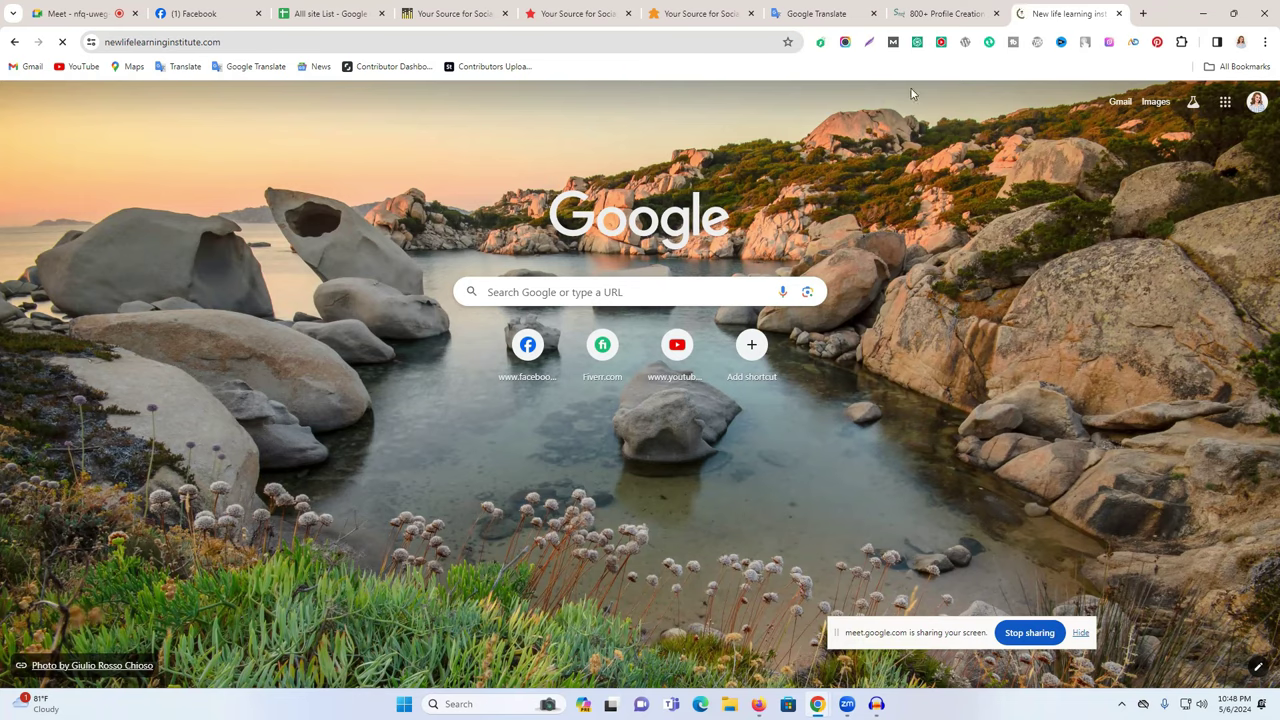
Examine the institute's home page, including its course categories, trainer introduction, student results and daily posts
{"action": "scroll", "coordinate": [750, 227], "scroll_direction": "down", "scroll_amount": 4}
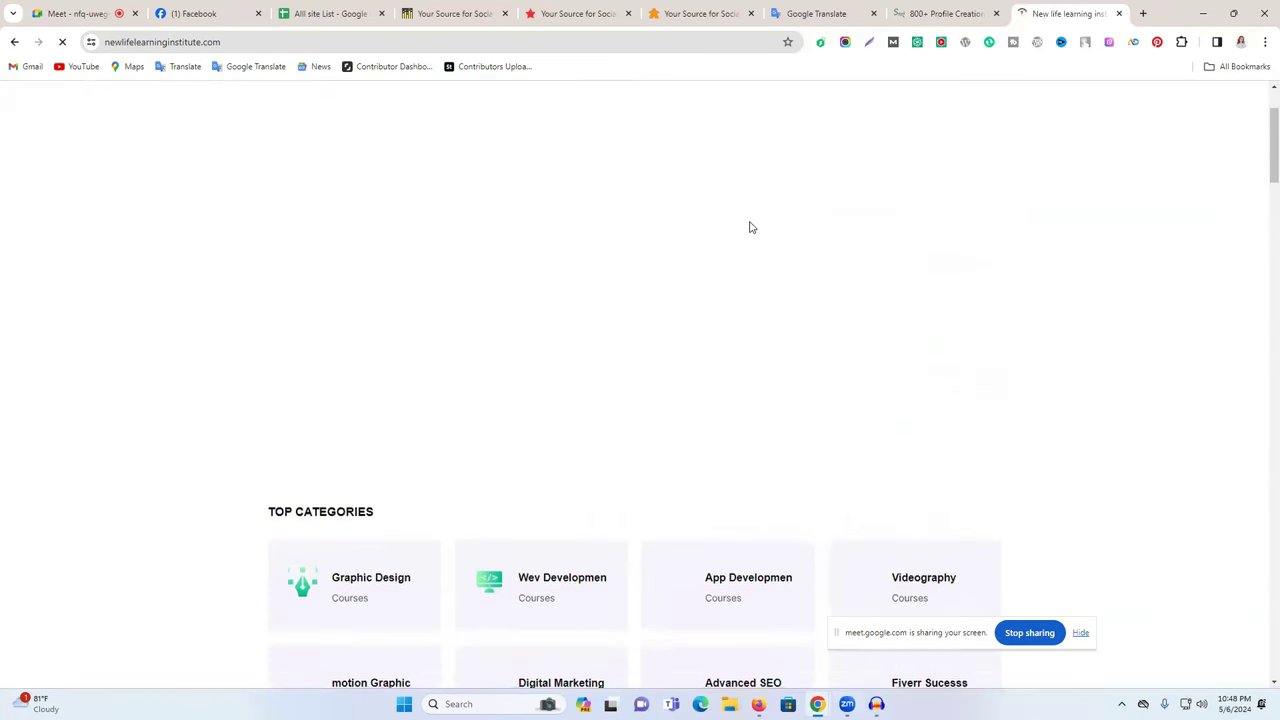
{"action": "scroll", "coordinate": [750, 227], "scroll_direction": "down", "scroll_amount": 1}
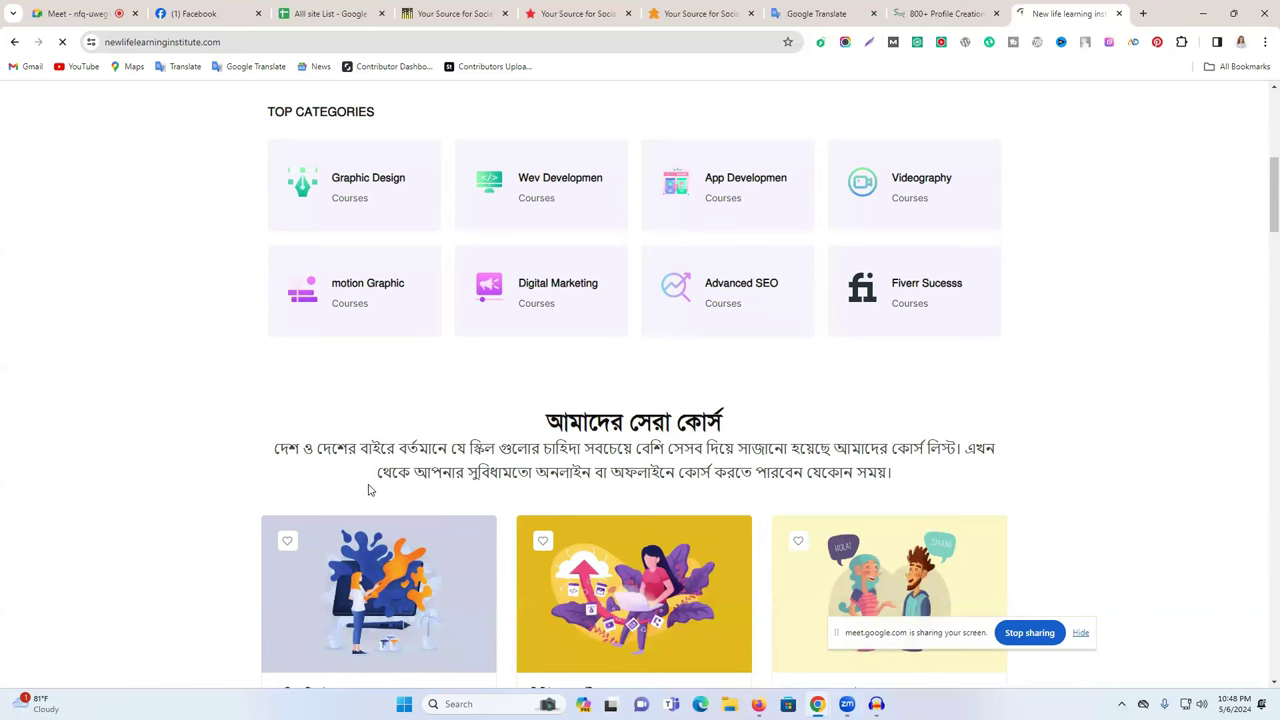
{"action": "scroll", "coordinate": [370, 488], "scroll_direction": "down", "scroll_amount": 1}
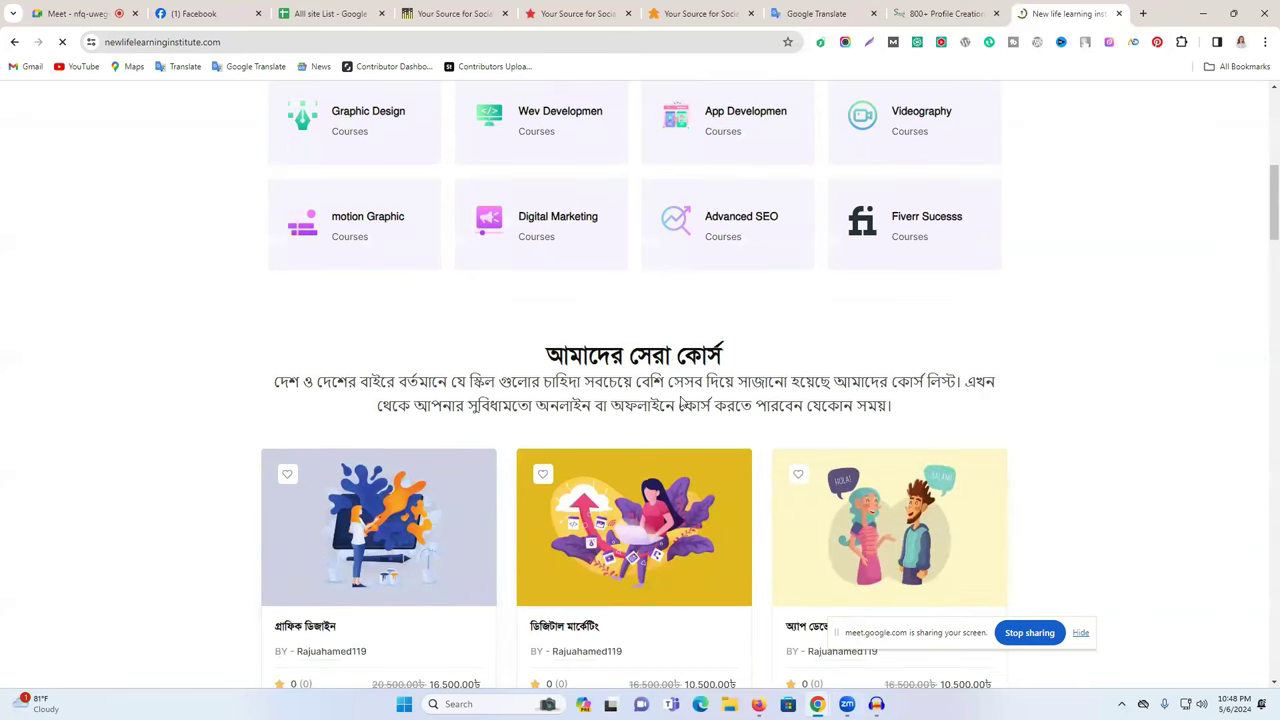
{"action": "scroll", "coordinate": [655, 408], "scroll_direction": "down", "scroll_amount": 5}
{"action": "scroll", "coordinate": [697, 331], "scroll_direction": "down", "scroll_amount": 3}
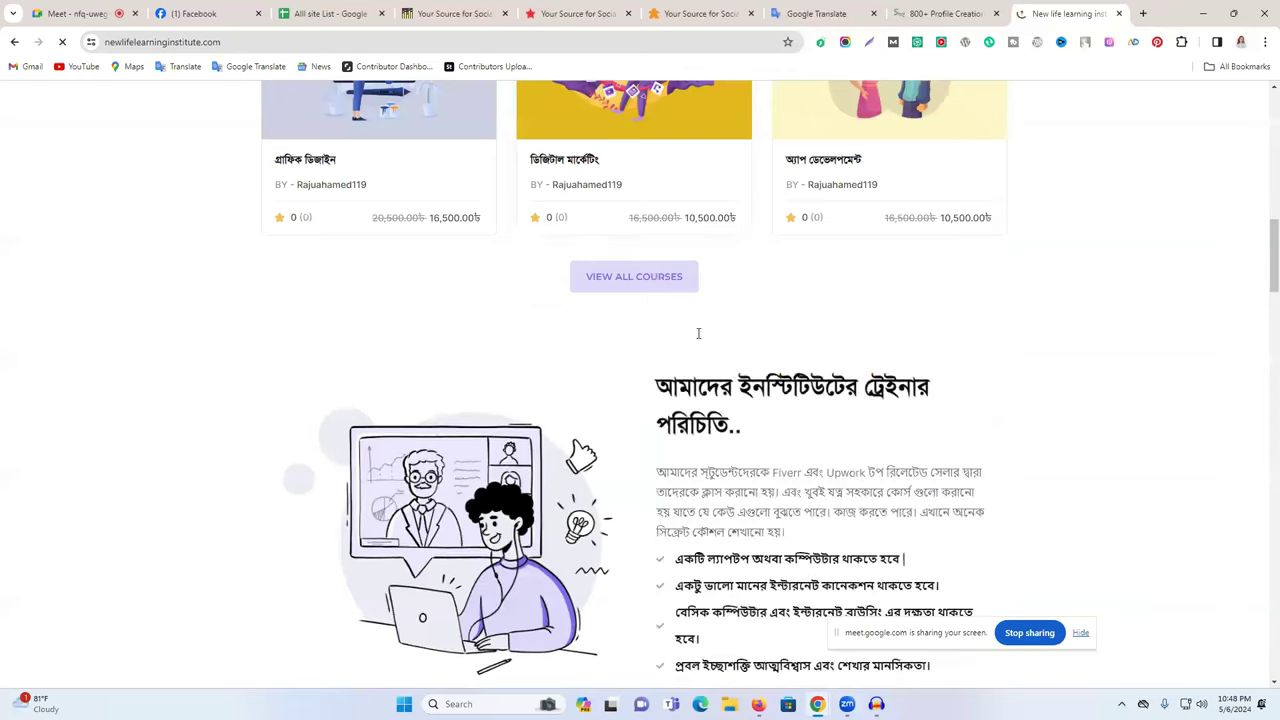
{"action": "scroll", "coordinate": [690, 338], "scroll_direction": "down", "scroll_amount": 15}
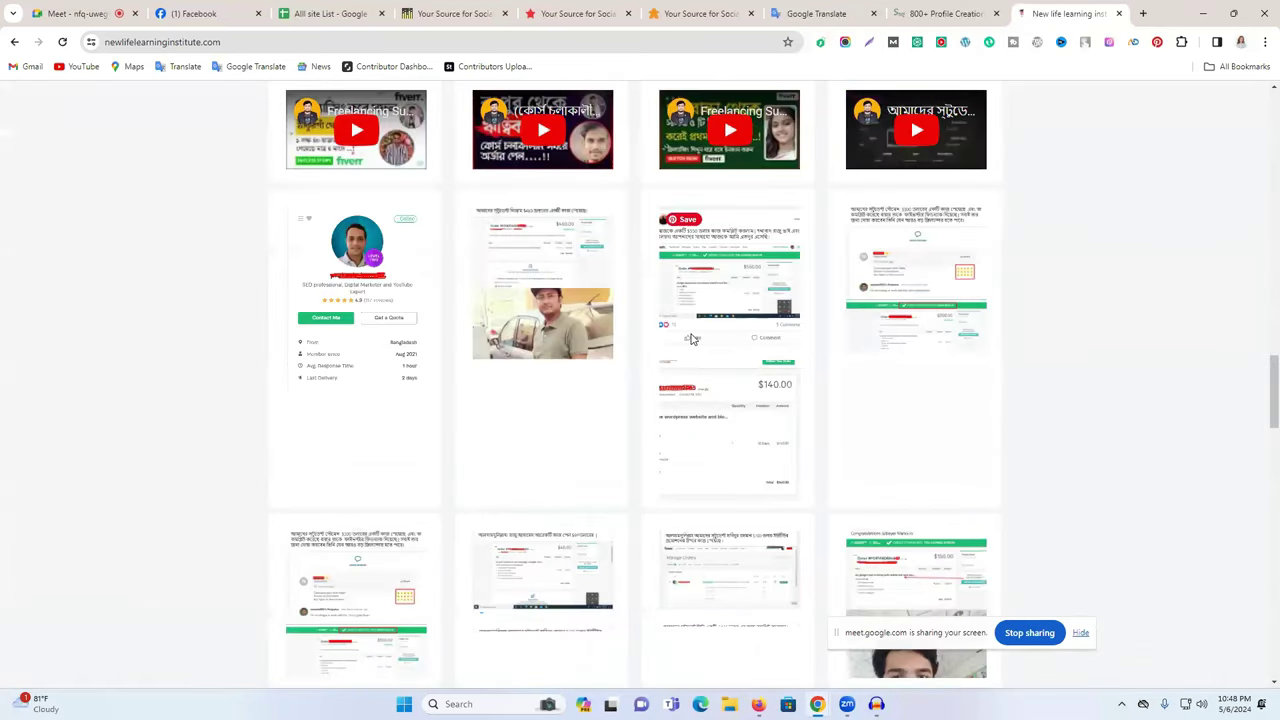
{"action": "scroll", "coordinate": [690, 338], "scroll_direction": "down", "scroll_amount": 12}
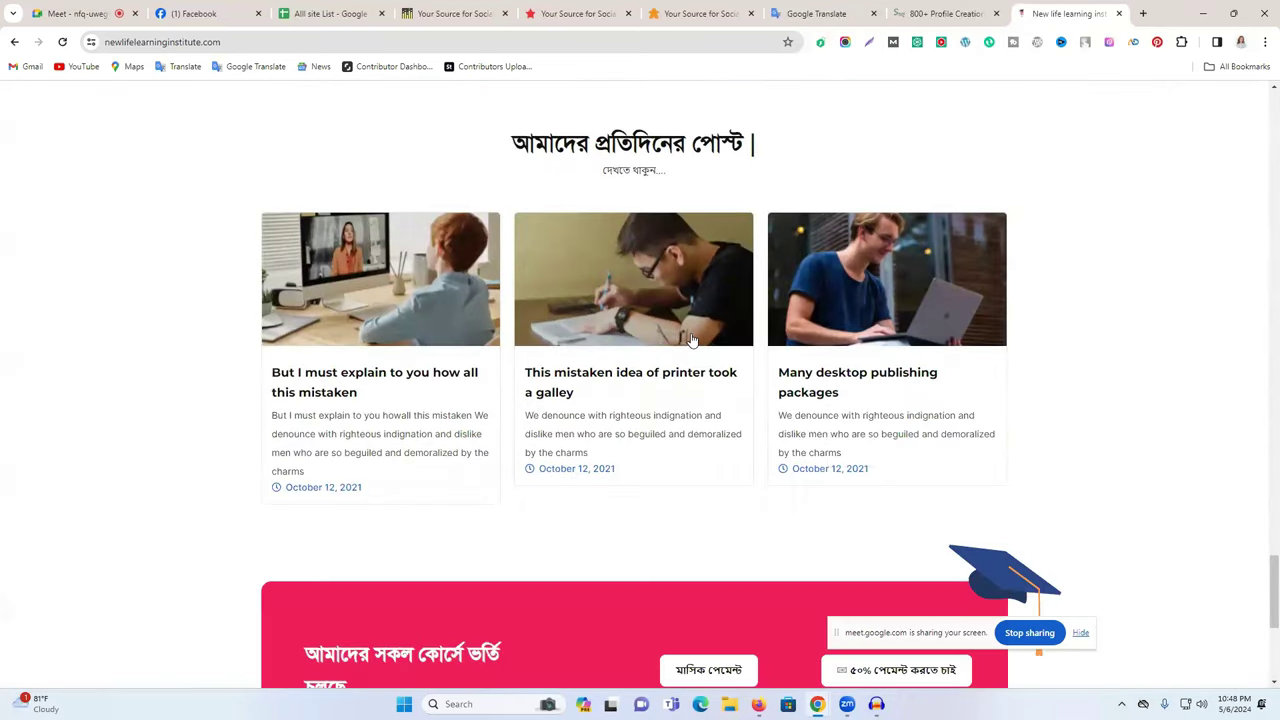
{"action": "scroll", "coordinate": [692, 342], "scroll_direction": "up", "scroll_amount": 20}
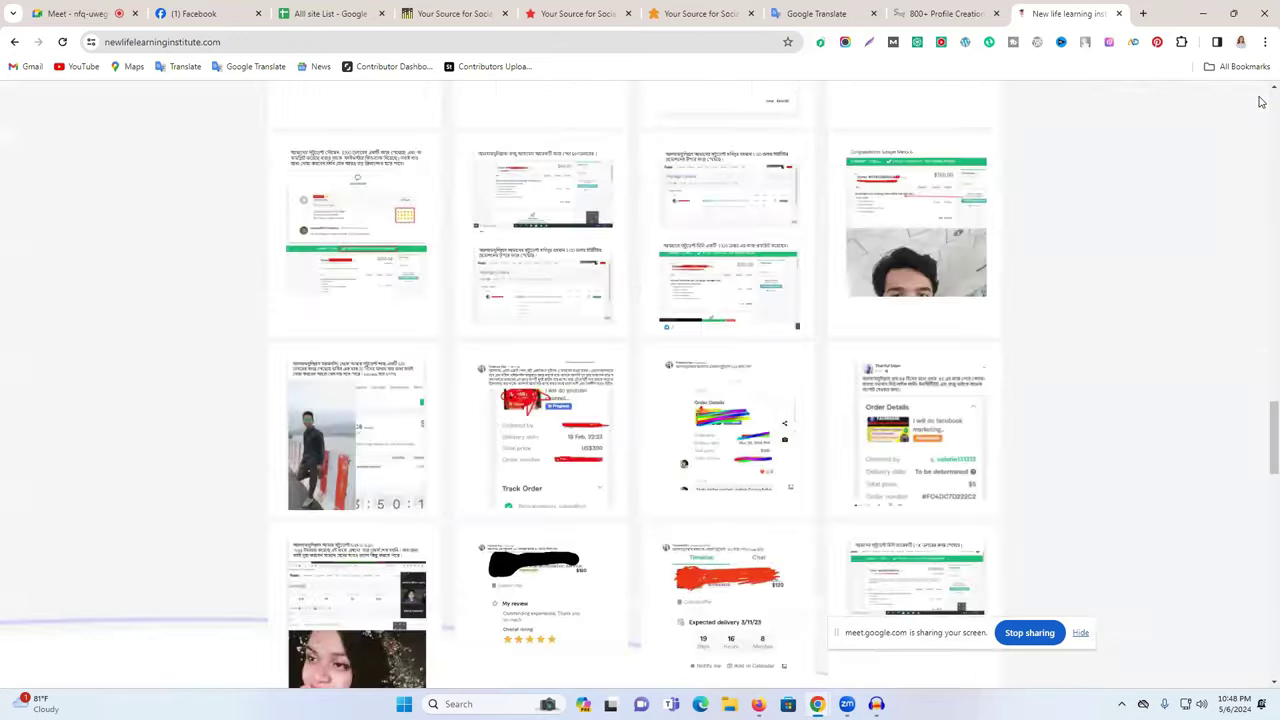
{"action": "scroll", "coordinate": [1220, 97], "scroll_direction": "up", "scroll_amount": 10}
{"action": "scroll", "coordinate": [338, 354], "scroll_direction": "down", "scroll_amount": 6}
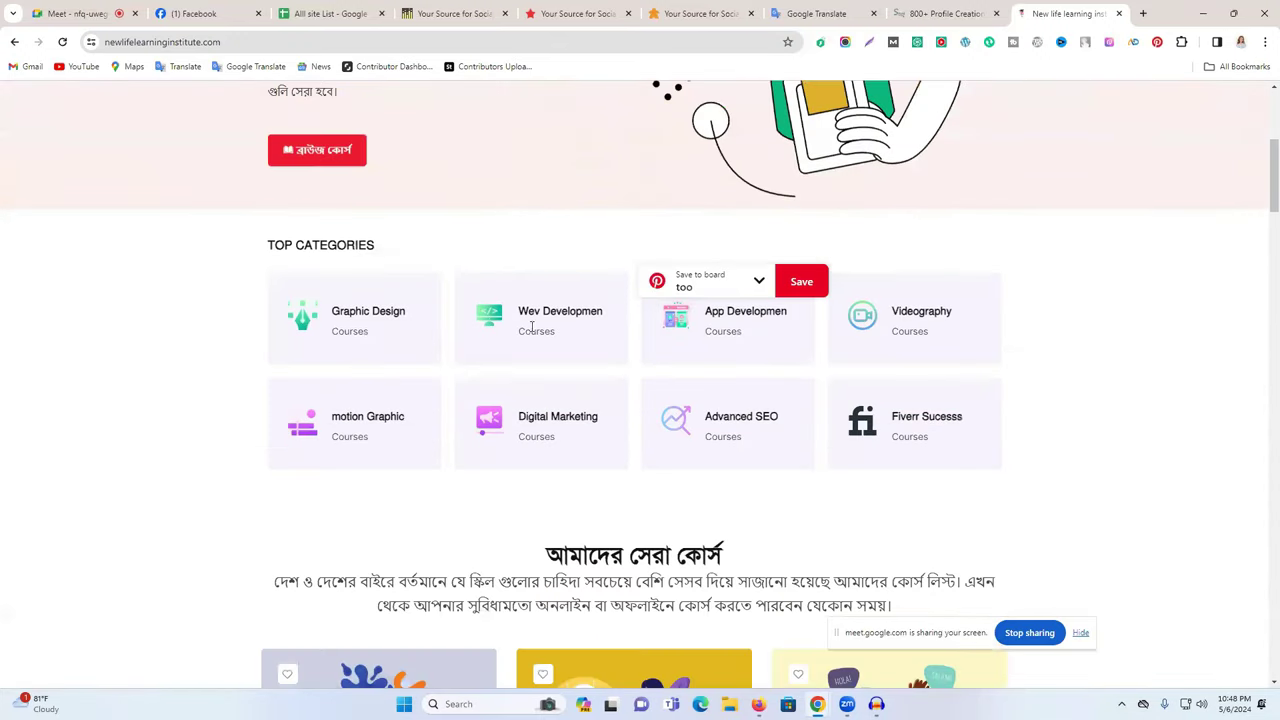
{"action": "scroll", "coordinate": [514, 349], "scroll_direction": "up", "scroll_amount": 4}
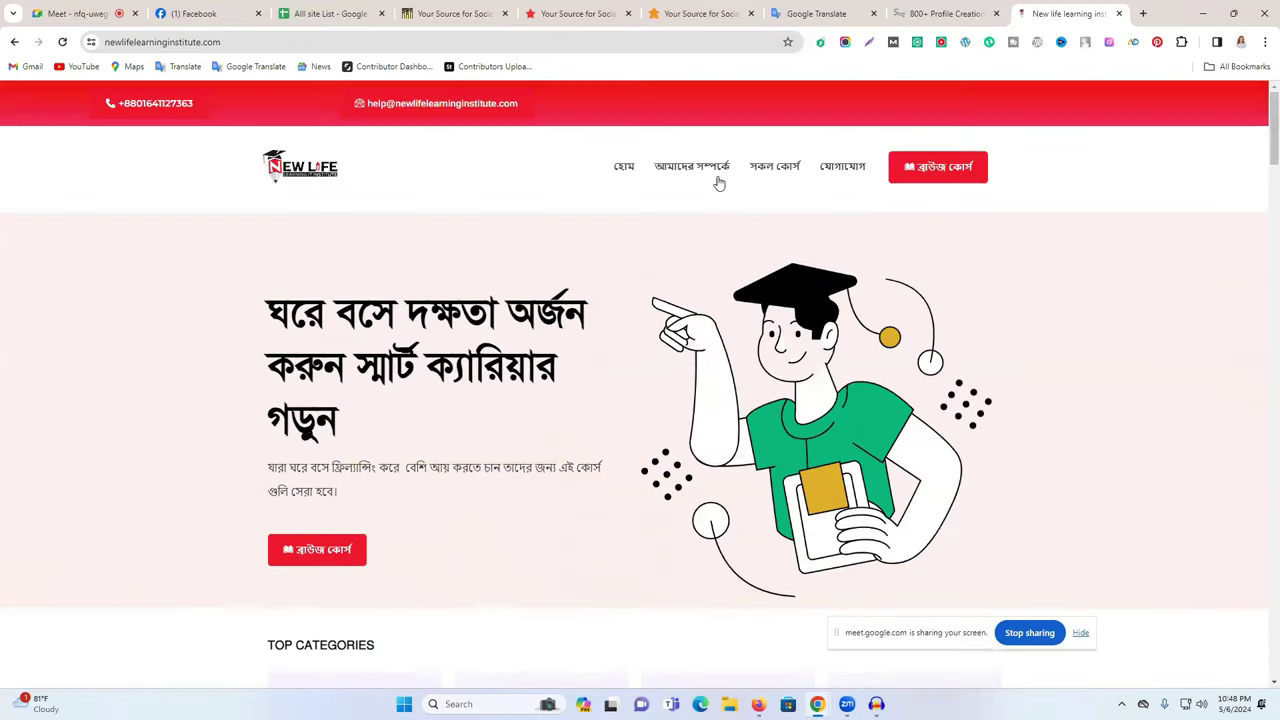
Open the institute's about page (আমাদের সম্পর্কে) and read through its description and team section
{"action": "left_click", "coordinate": [733, 190]}
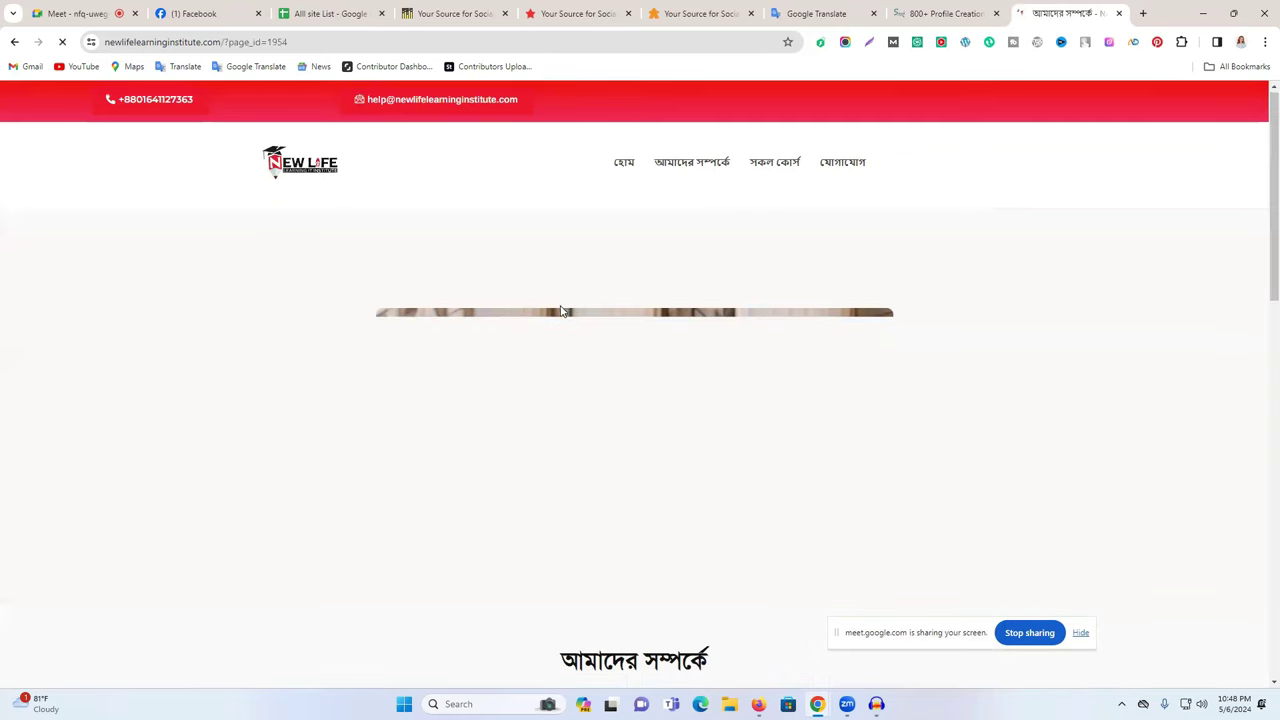
{"action": "scroll", "coordinate": [600, 280], "scroll_direction": "down", "scroll_amount": 5}
{"action": "scroll", "coordinate": [560, 310], "scroll_direction": "down", "scroll_amount": 4}
{"action": "scroll", "coordinate": [560, 310], "scroll_direction": "up", "scroll_amount": 8}
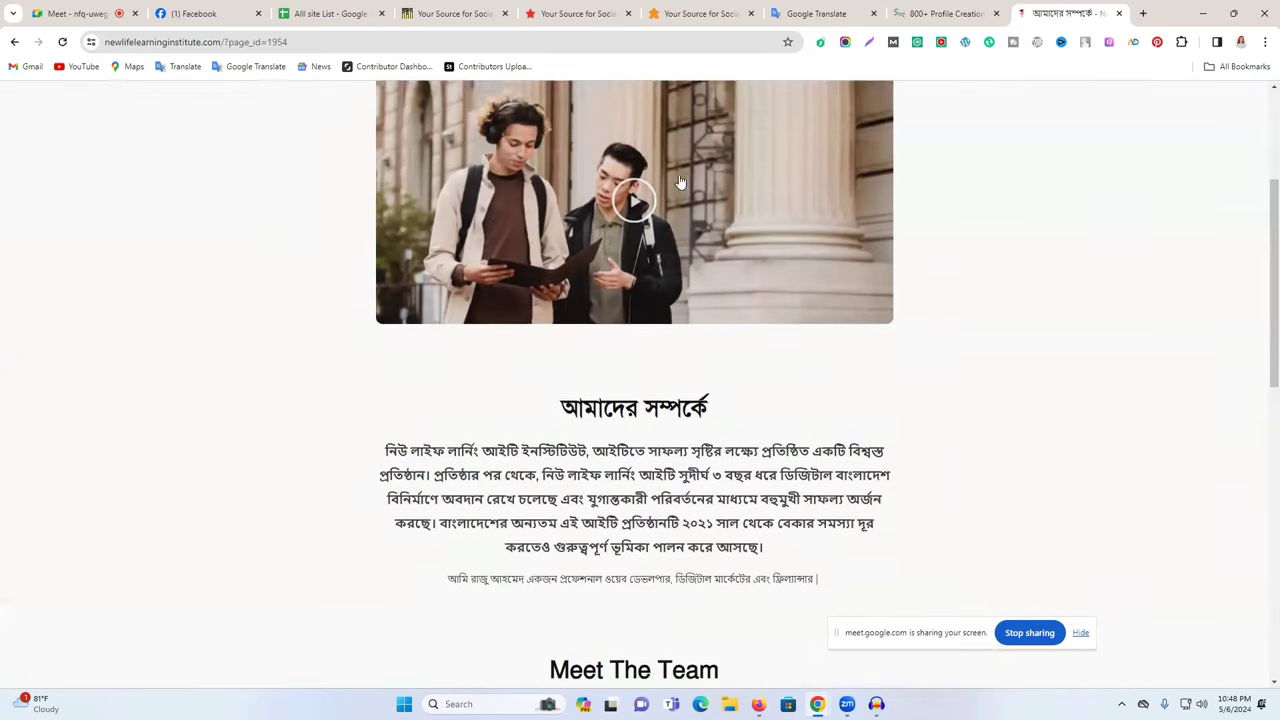
Open the ডিজিটাল মার্কেটিং course from the list of all courses and review its overview and modules
{"action": "left_click", "coordinate": [776, 170]}
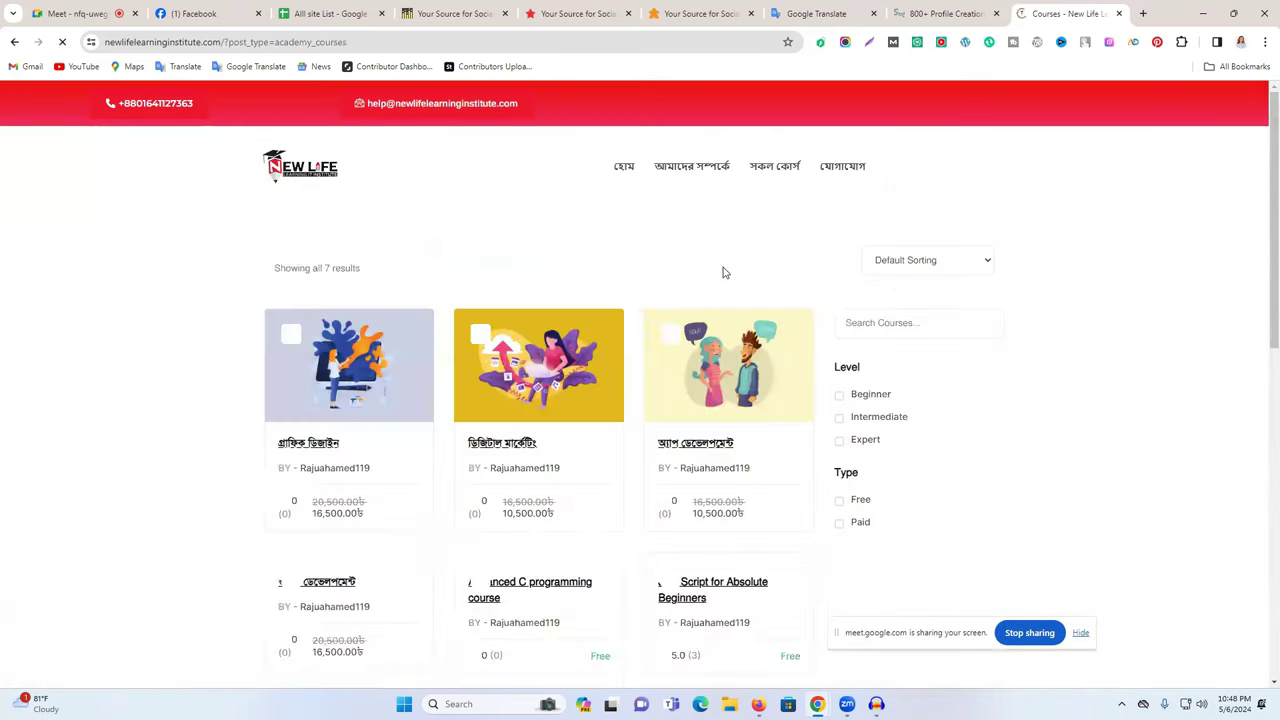
{"action": "scroll", "coordinate": [560, 350], "scroll_direction": "down", "scroll_amount": 1}
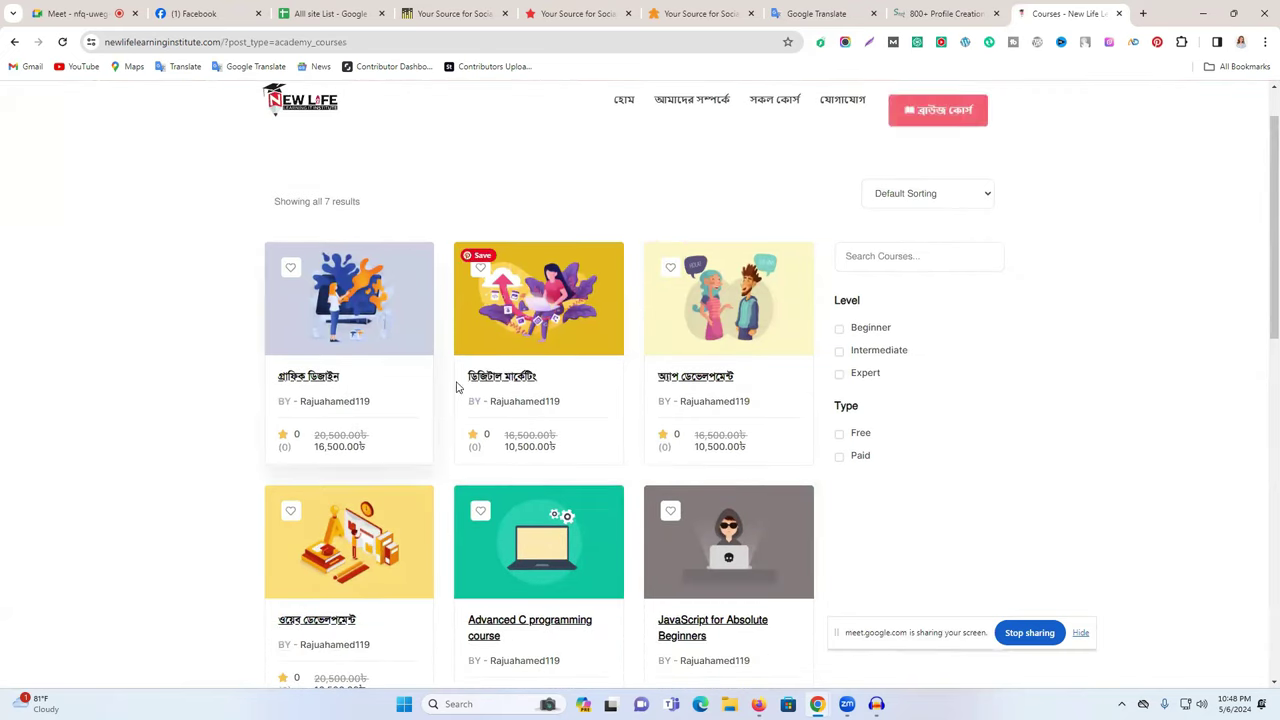
{"action": "left_click", "coordinate": [560, 388]}
{"action": "scroll", "coordinate": [510, 360], "scroll_direction": "down", "scroll_amount": 5}
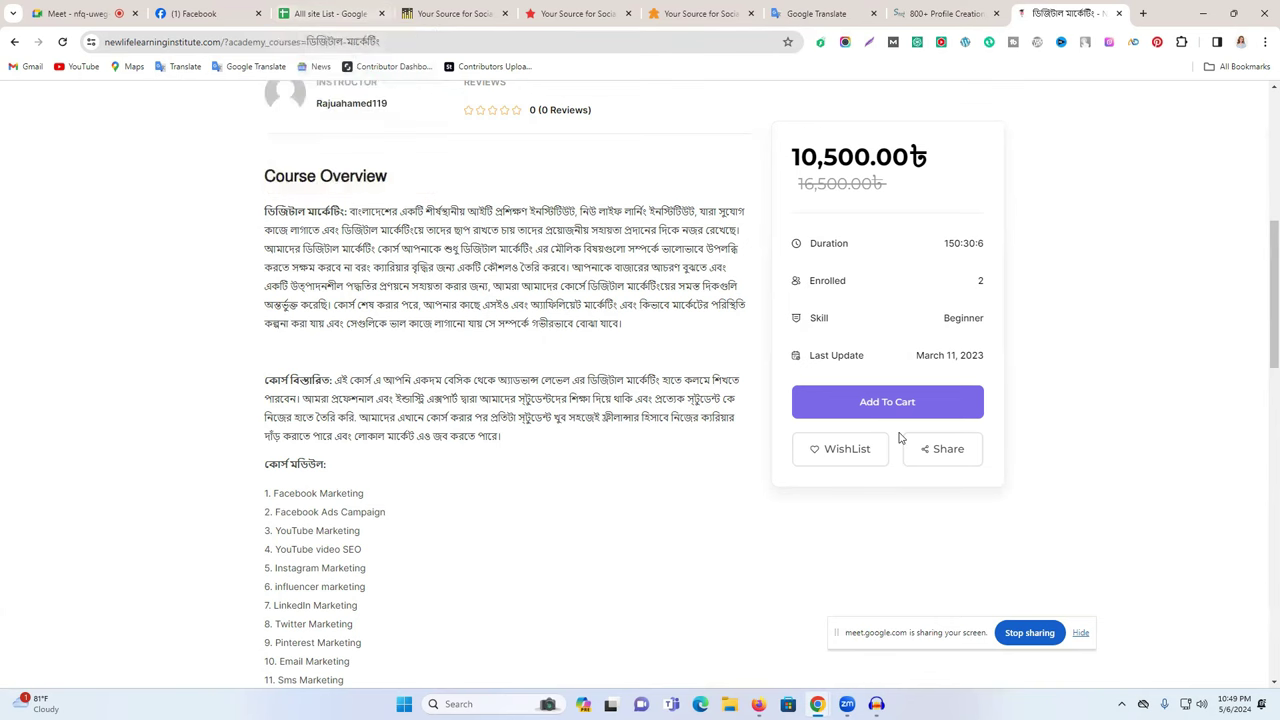
Switch to Microsoft Edge, open Gmail through a web search for gmail, and close the search results tab
{"action": "left_click", "coordinate": [758, 704]}
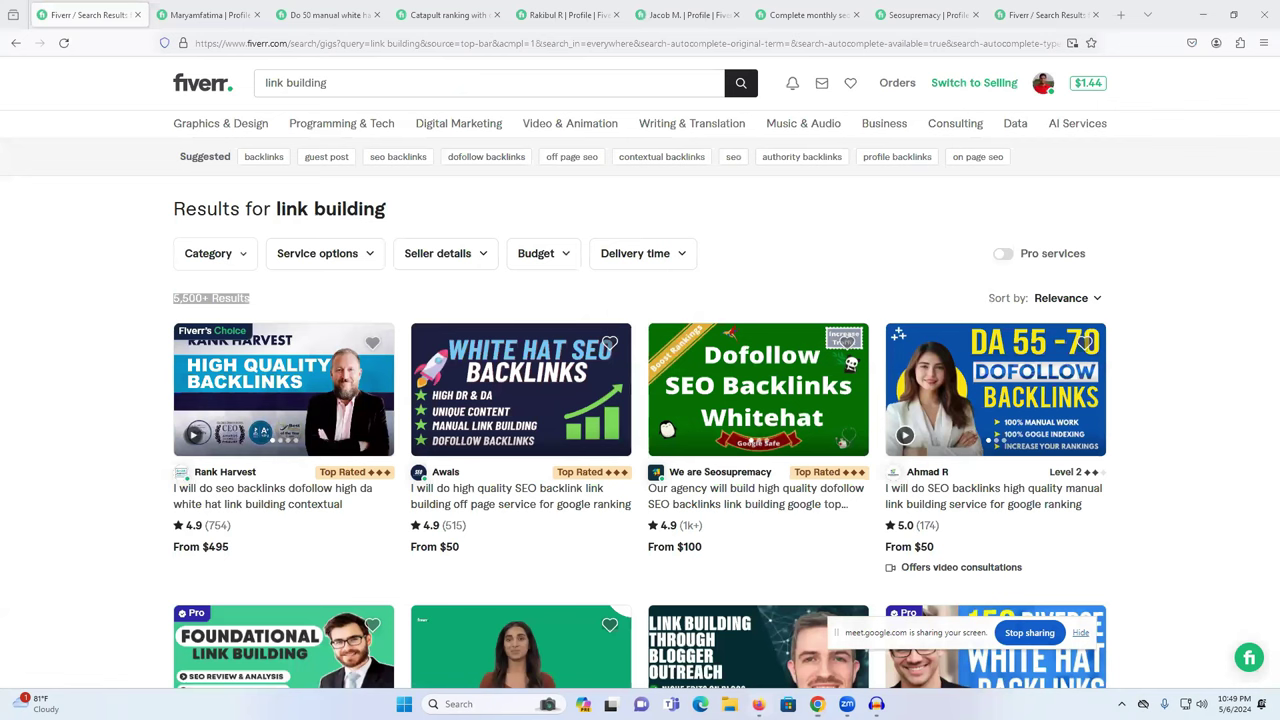
{"action": "left_click", "coordinate": [700, 704]}
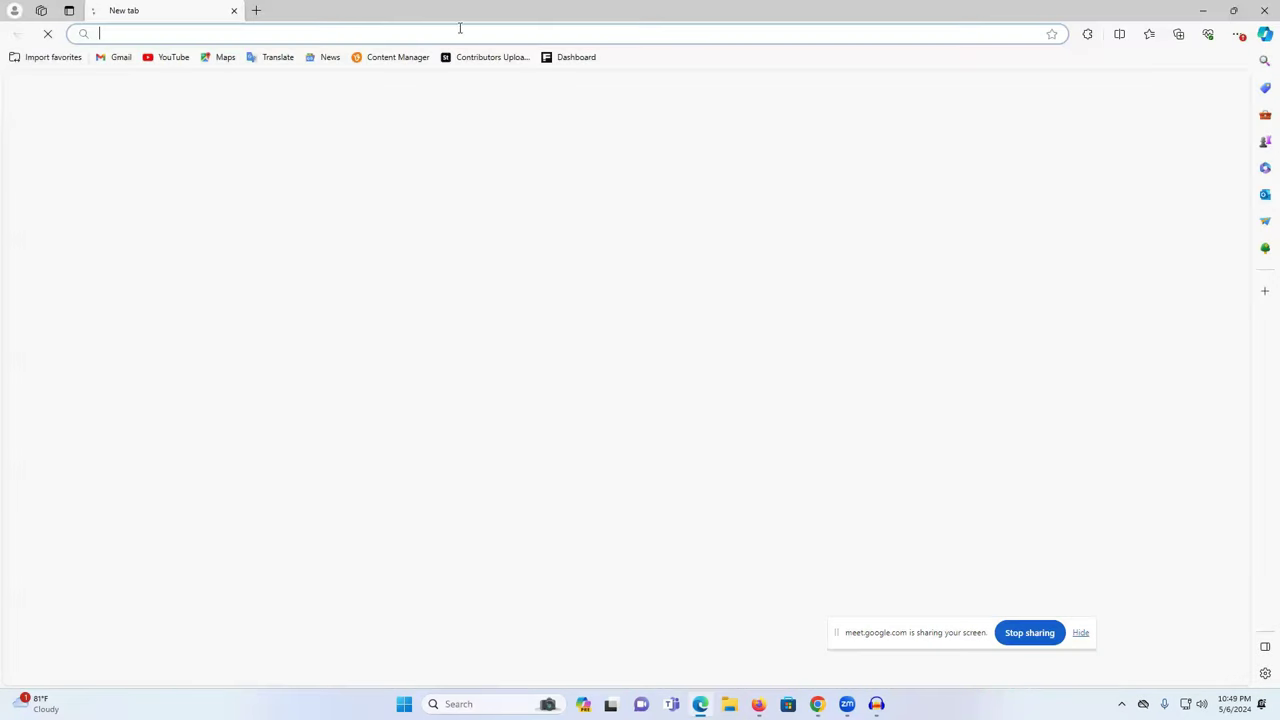
{"action": "left_click", "coordinate": [336, 36]}
{"action": "type", "text": "g"}
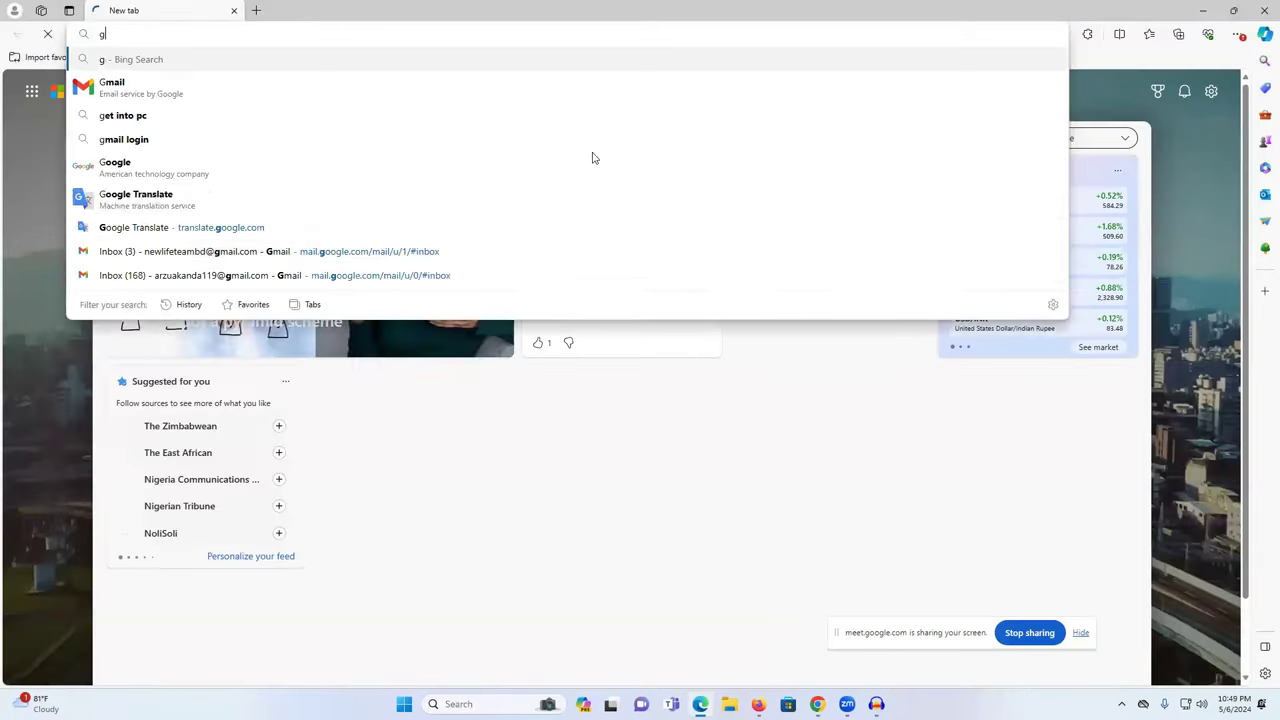
{"action": "type", "text": "mail"}
{"action": "left_click", "coordinate": [426, 58]}
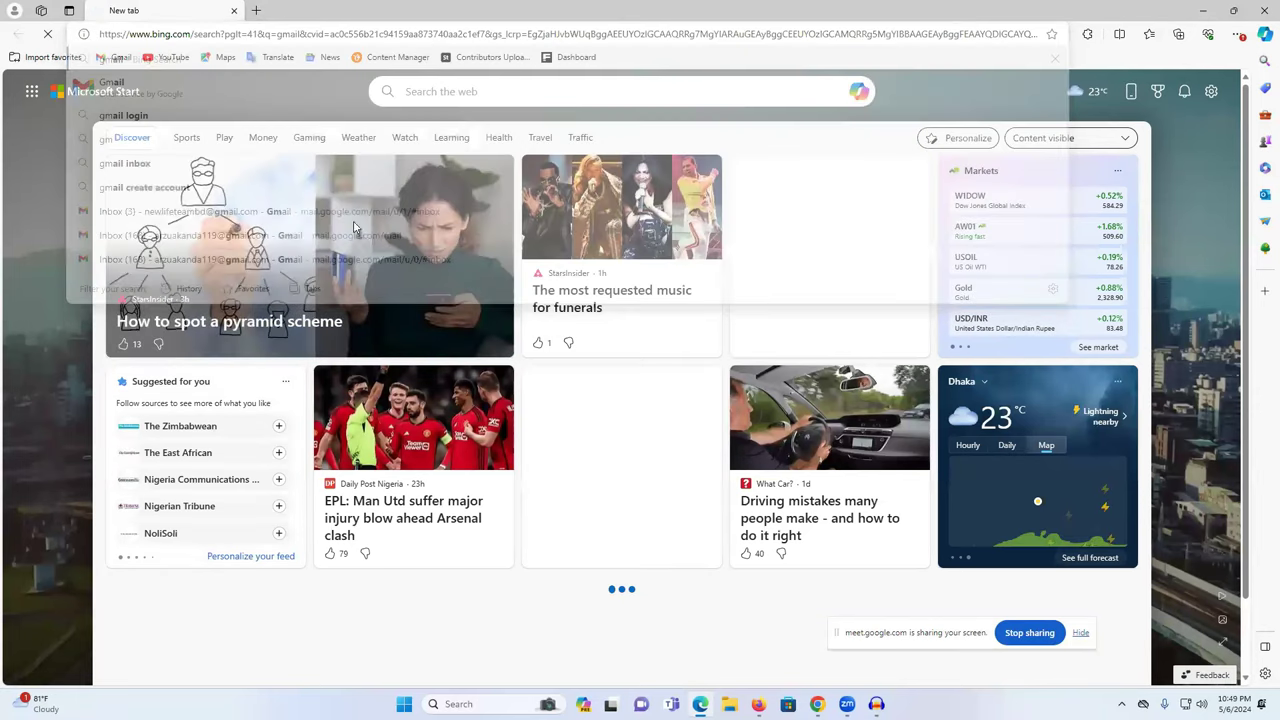
{"action": "left_click", "coordinate": [190, 217]}
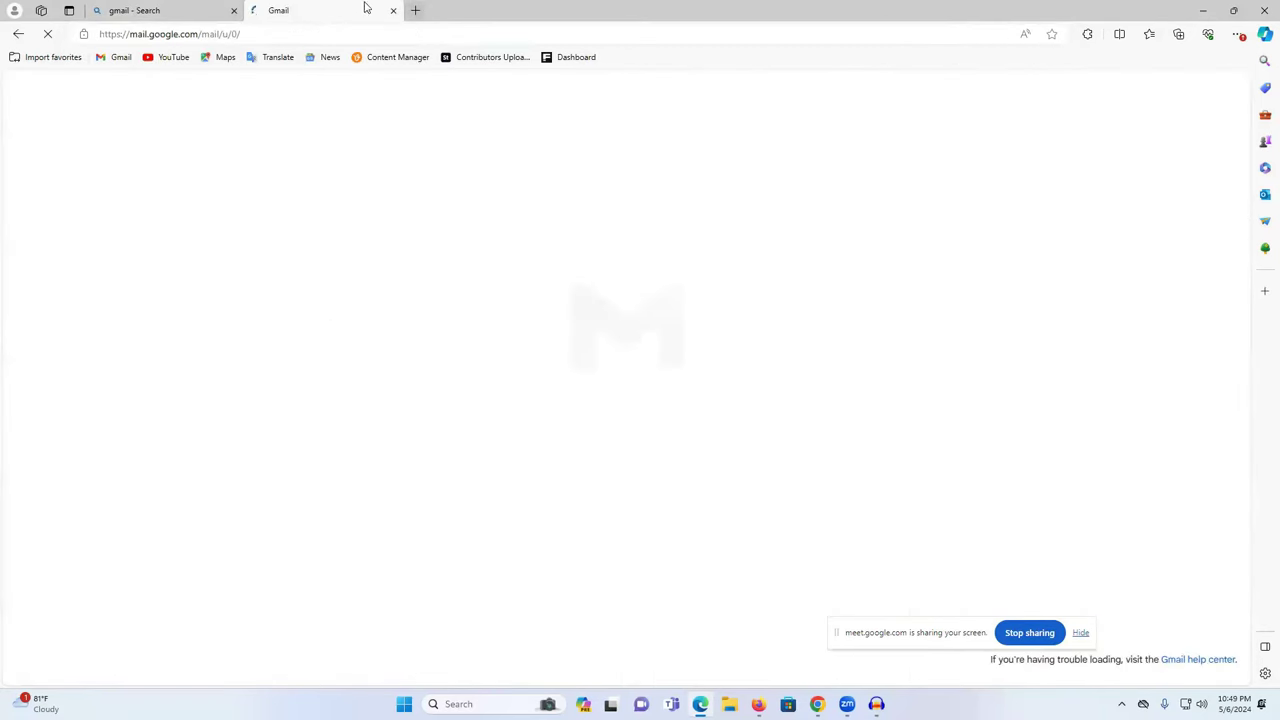
{"action": "left_click", "coordinate": [234, 10]}
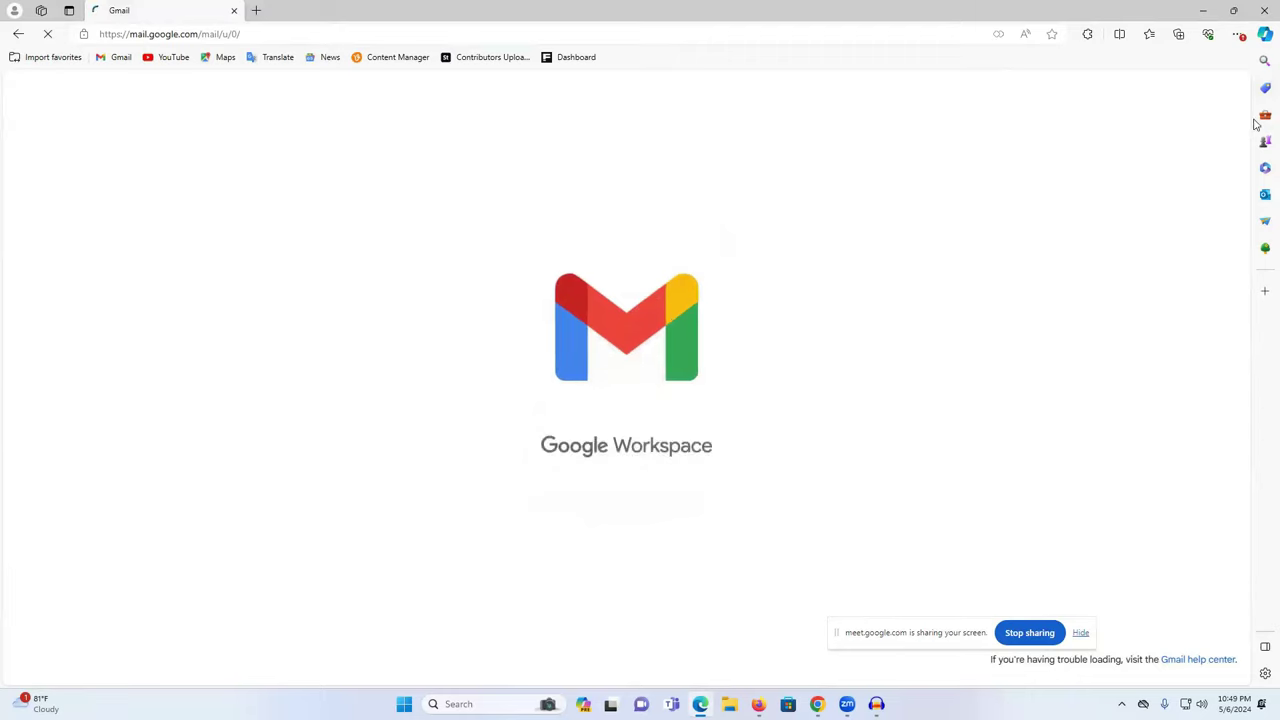
Switch Gmail to the other signed-in account and close the first account's inbox tab
{"action": "left_click", "coordinate": [1228, 92]}
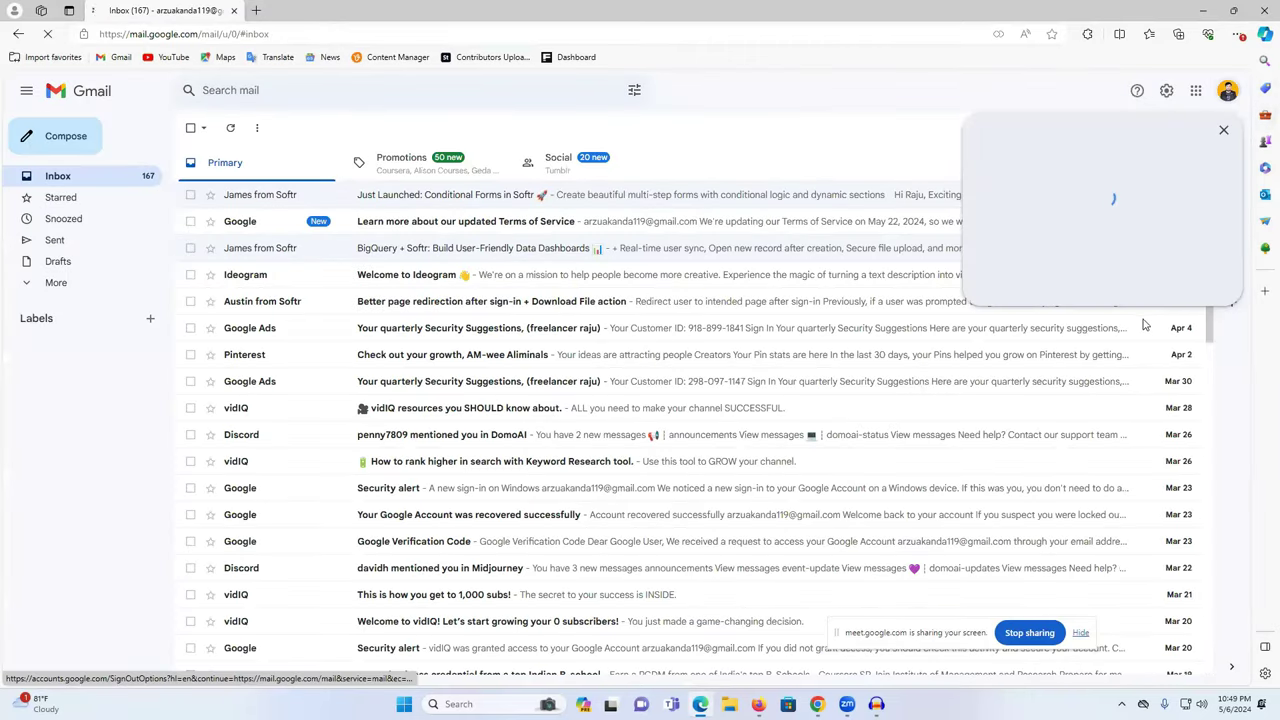
{"action": "left_click", "coordinate": [1063, 336]}
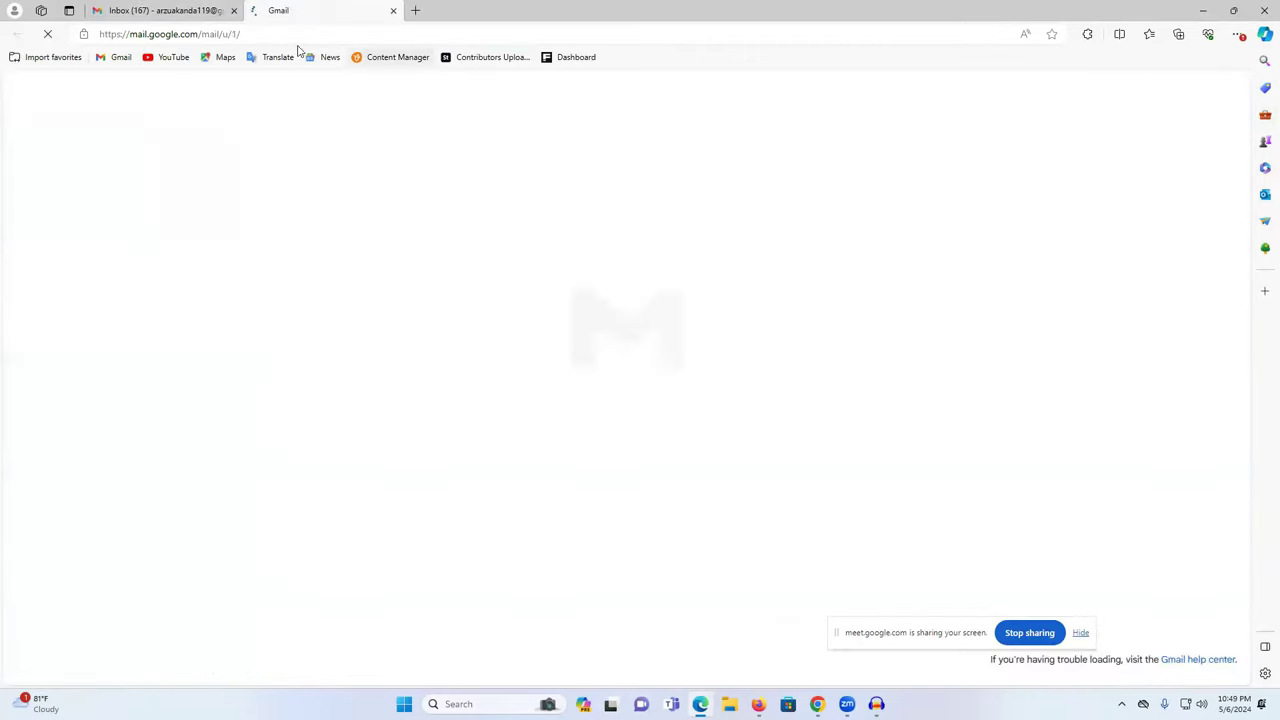
{"action": "left_click", "coordinate": [234, 10]}
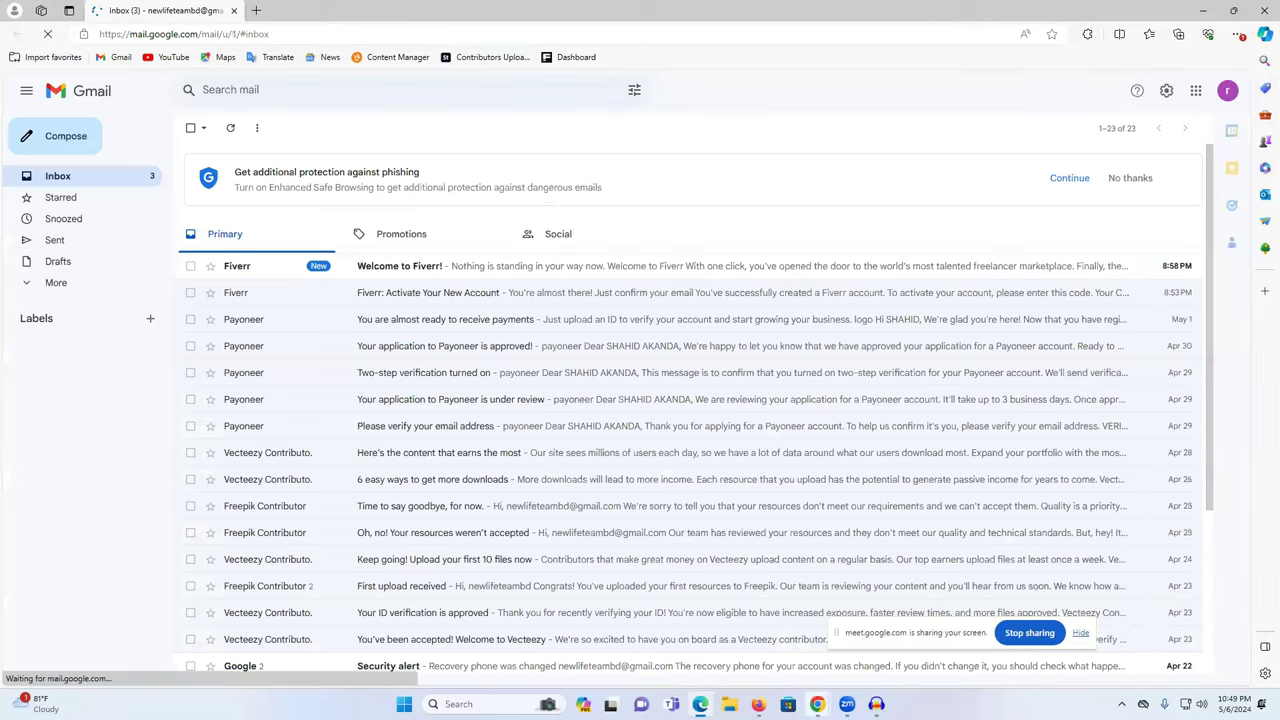
Copy the bookmarkspring.com address from Chrome and open the site in a new Microsoft Edge tab
{"action": "left_click", "coordinate": [745, 645]}
{"action": "left_click", "coordinate": [679, 8]}
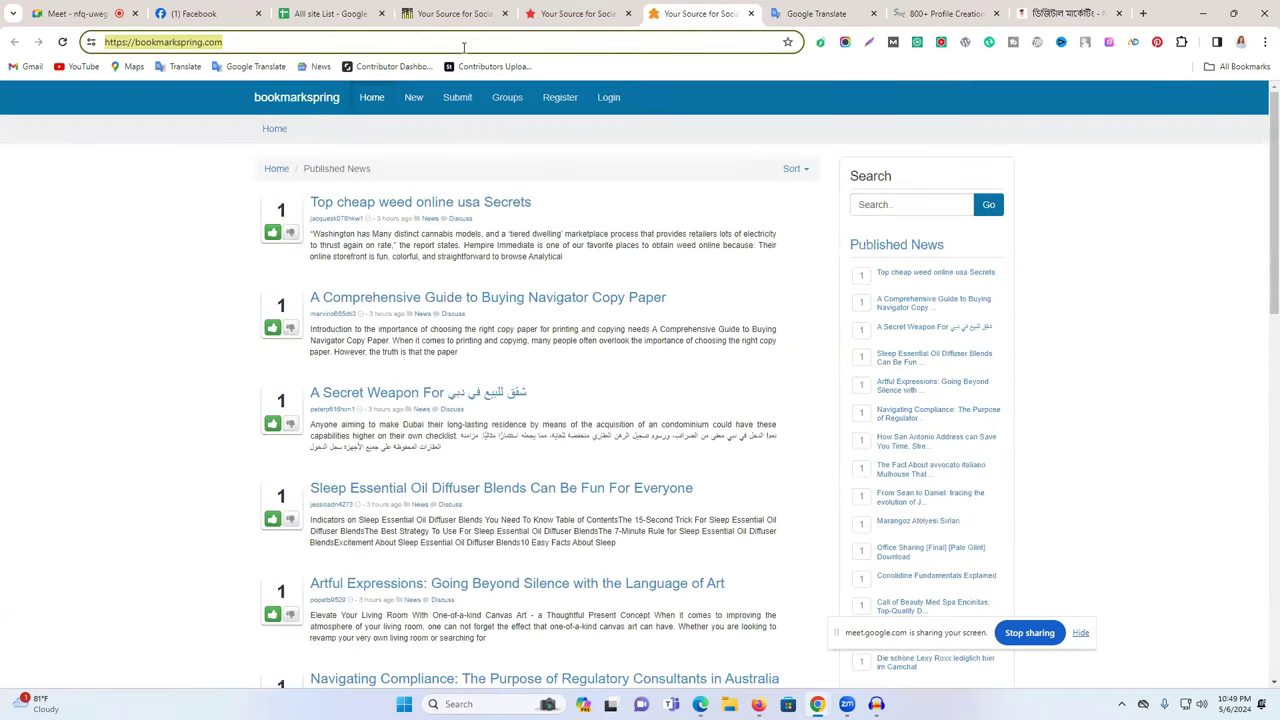
{"action": "left_click", "coordinate": [700, 704]}
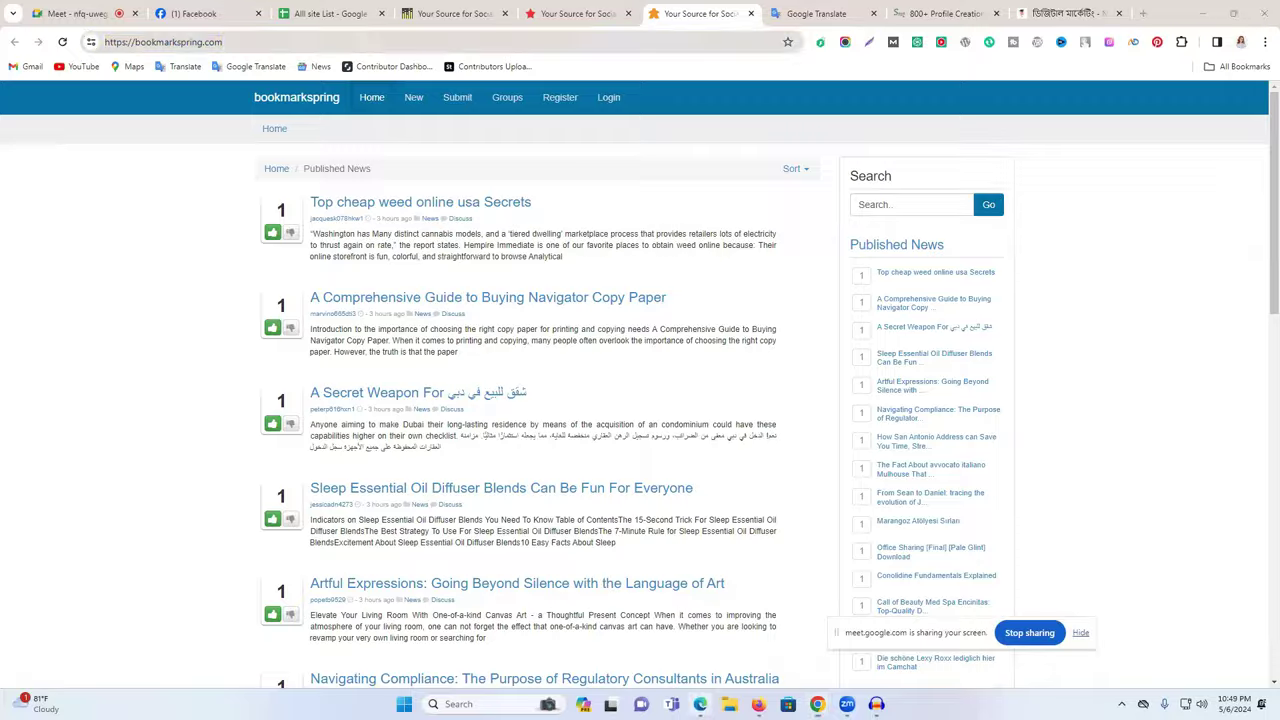
{"action": "left_click", "coordinate": [252, 10]}
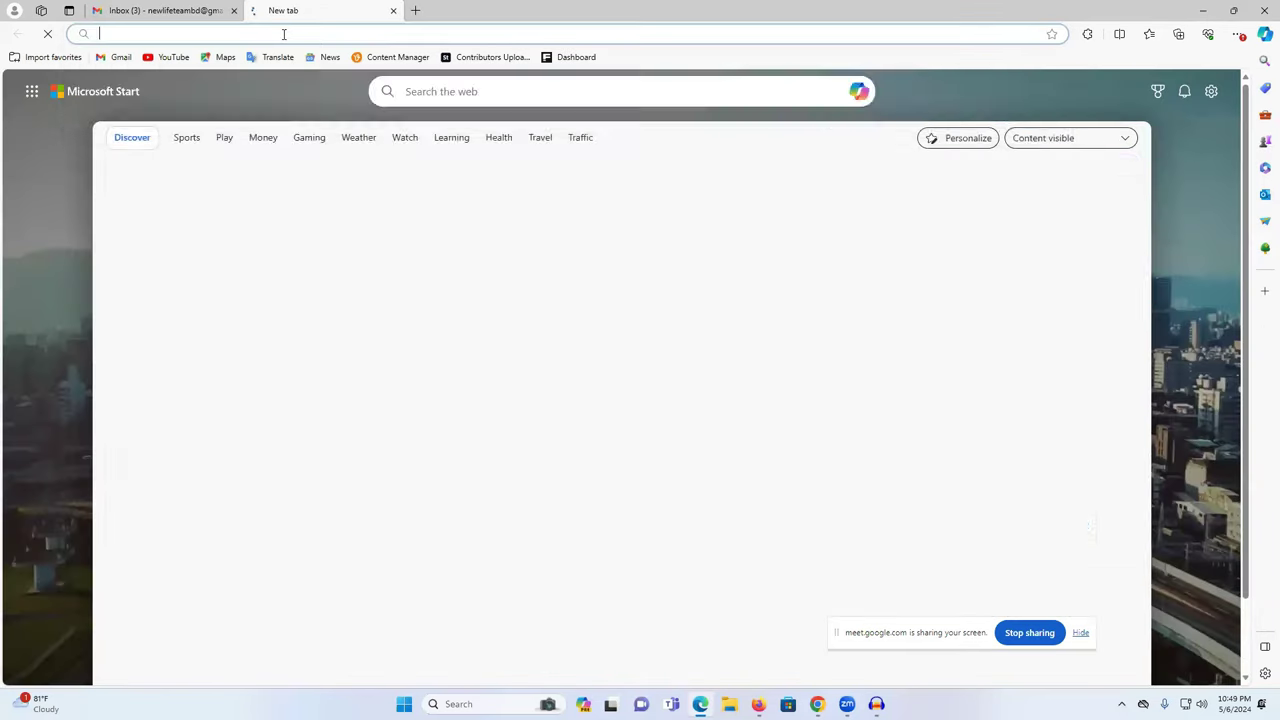
{"action": "type", "text": "https://bookmarkspring.com/"}
{"action": "key", "text": "Return"}
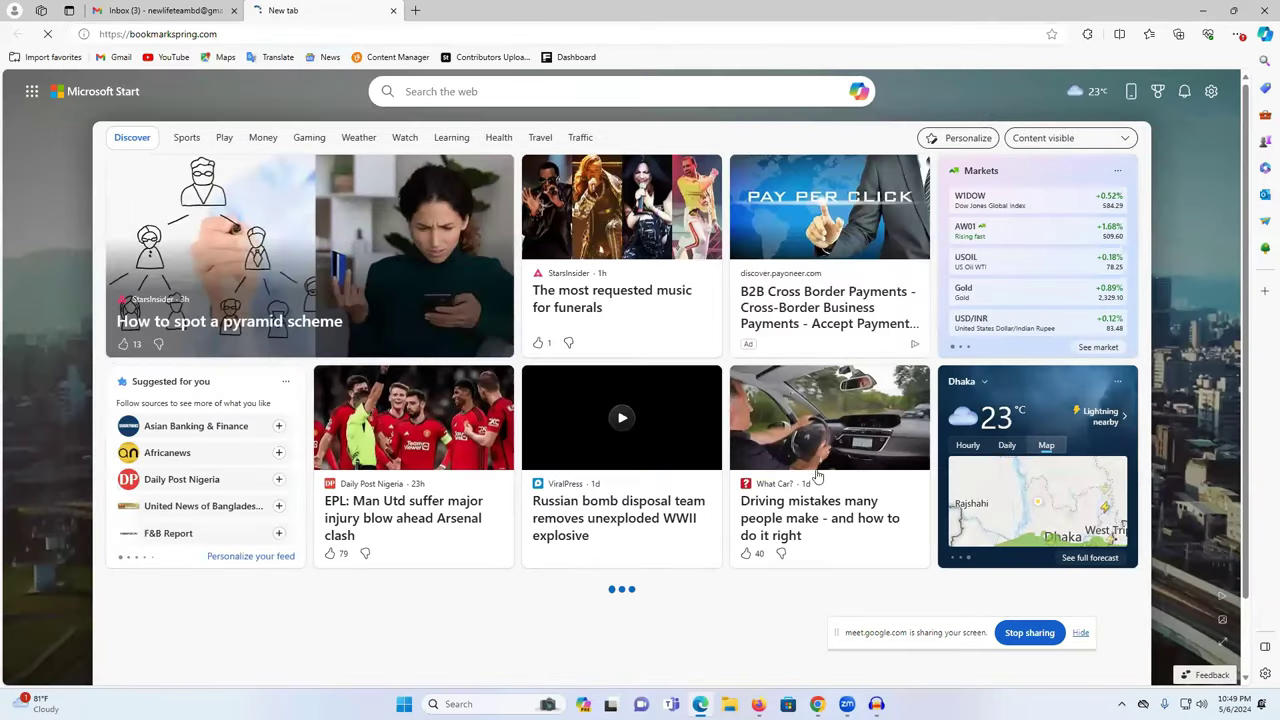
Copy the tbookmark.com address from Chrome and open the site in another new Microsoft Edge tab
{"action": "mouse_move", "coordinate": [817, 704]}
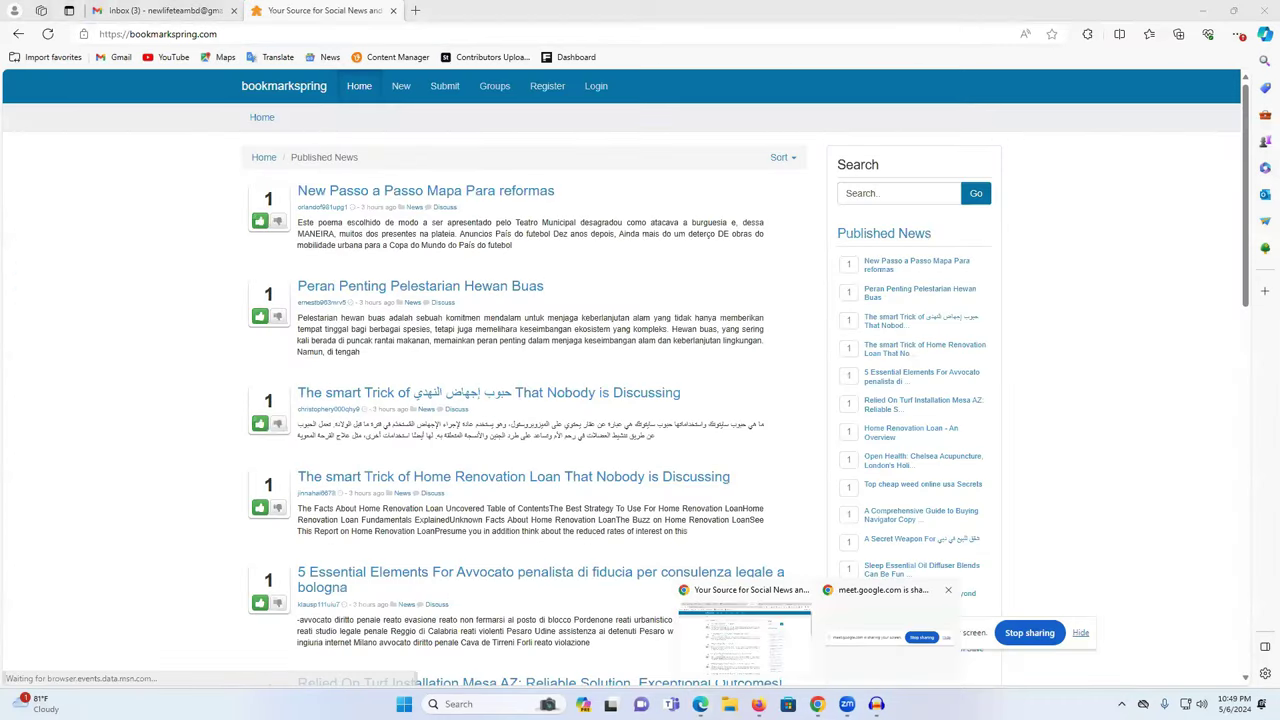
{"action": "left_click", "coordinate": [760, 630]}
{"action": "left_click", "coordinate": [570, 12]}
{"action": "left_click", "coordinate": [493, 38]}
{"action": "key", "text": "ctrl+c"}
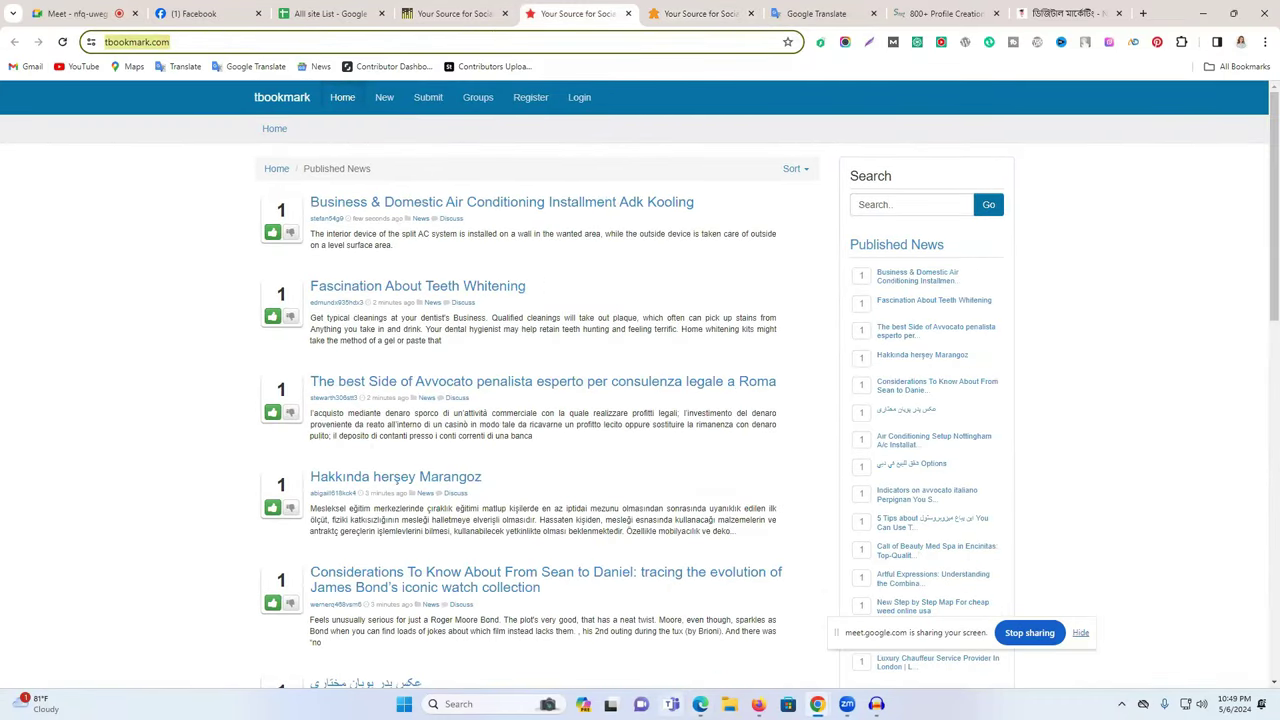
{"action": "key", "text": "alt+Tab"}
{"action": "left_click", "coordinate": [416, 10]}
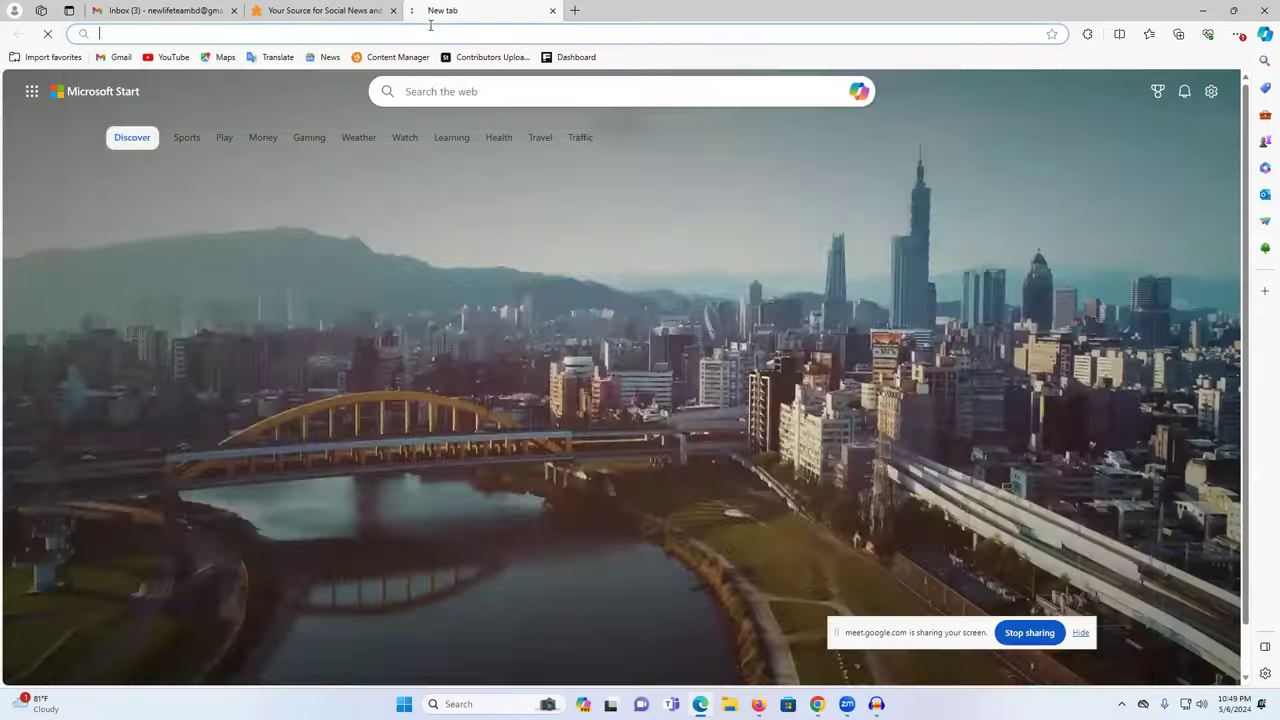
{"action": "key", "text": "ctrl+v"}
{"action": "key", "text": "Return"}
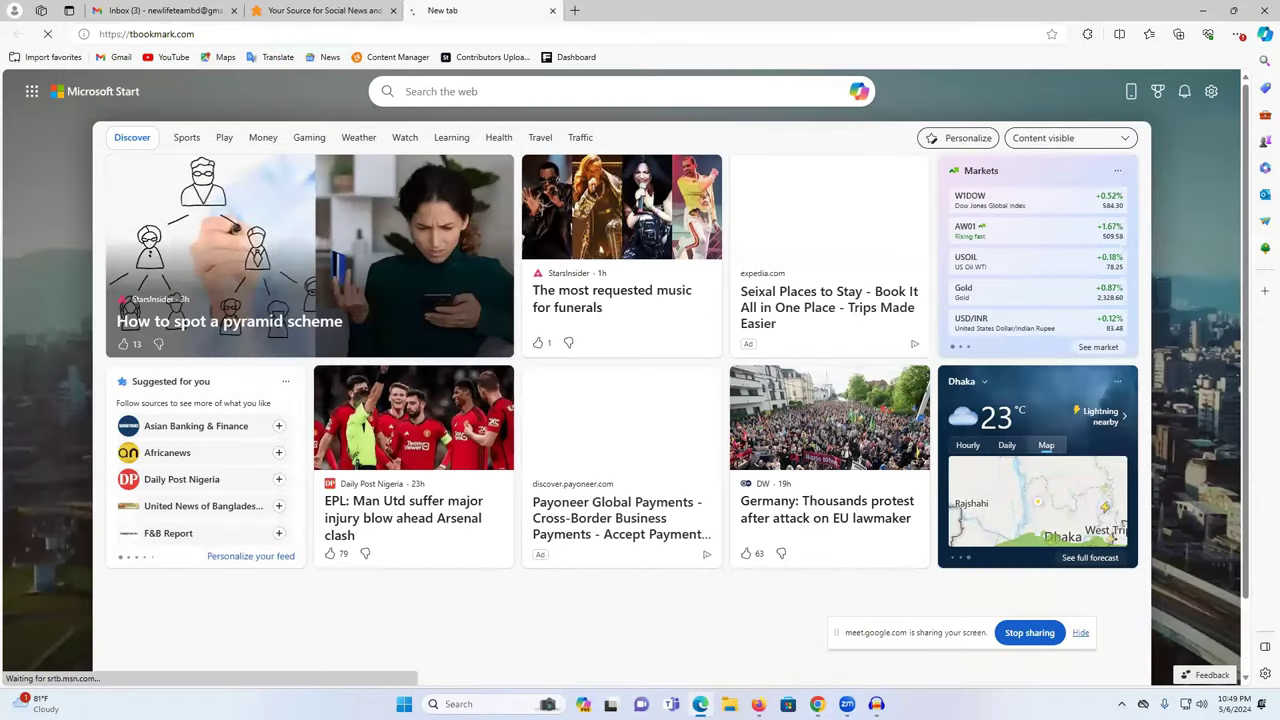
Copy the explorebookmarks.com address from Chrome and open the site in a new Microsoft Edge tab
{"action": "key", "text": "alt+Tab"}
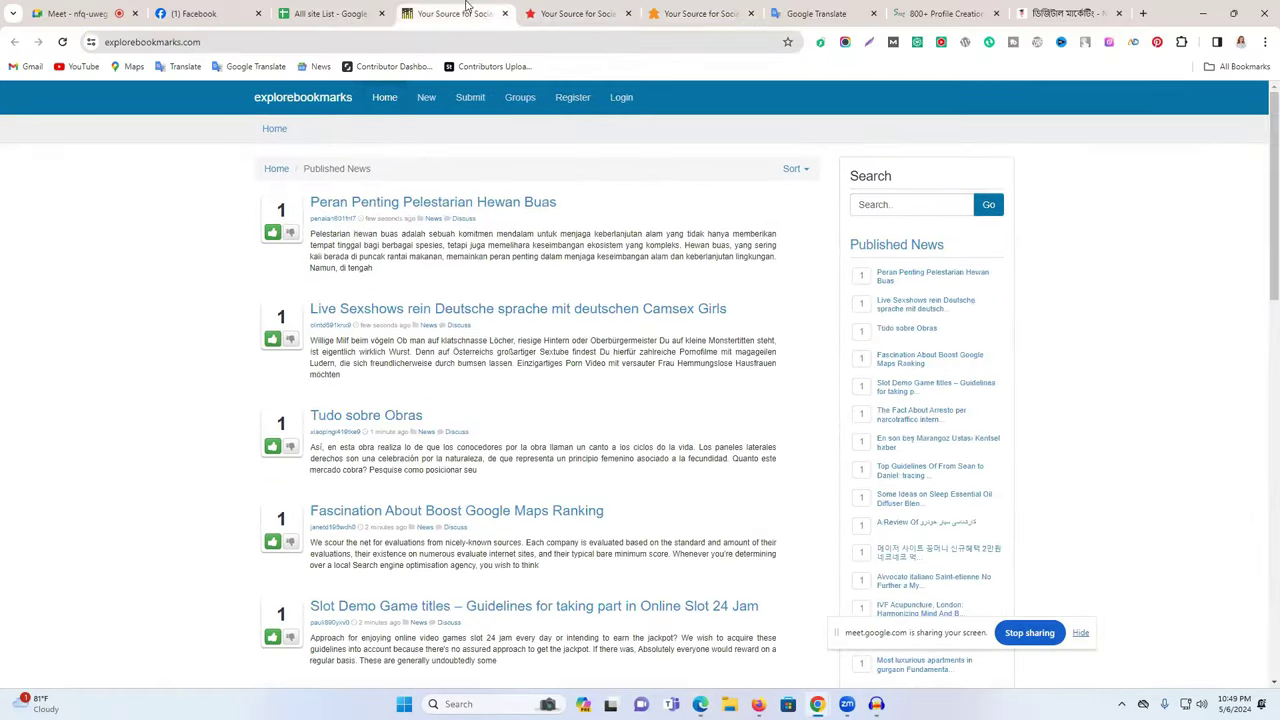
{"action": "left_click", "coordinate": [414, 42]}
{"action": "key", "text": "ctrl+c"}
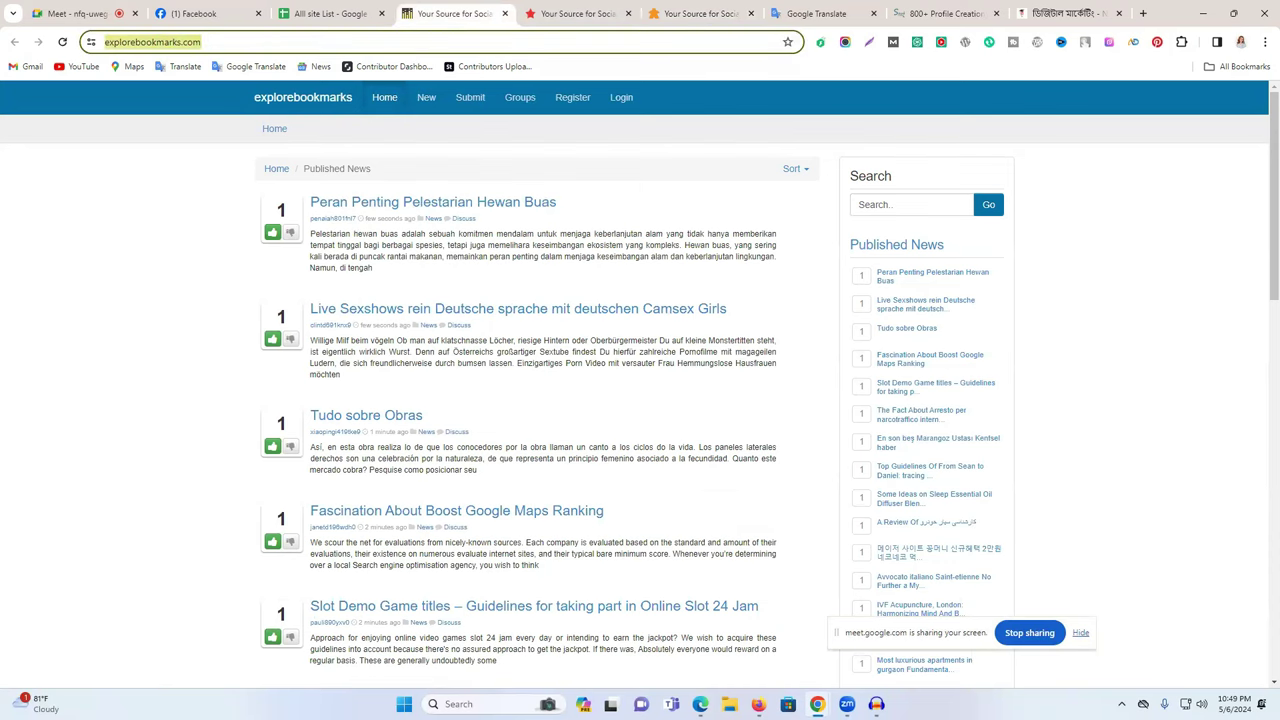
{"action": "left_click", "coordinate": [700, 704]}
{"action": "key", "text": "ctrl+t"}
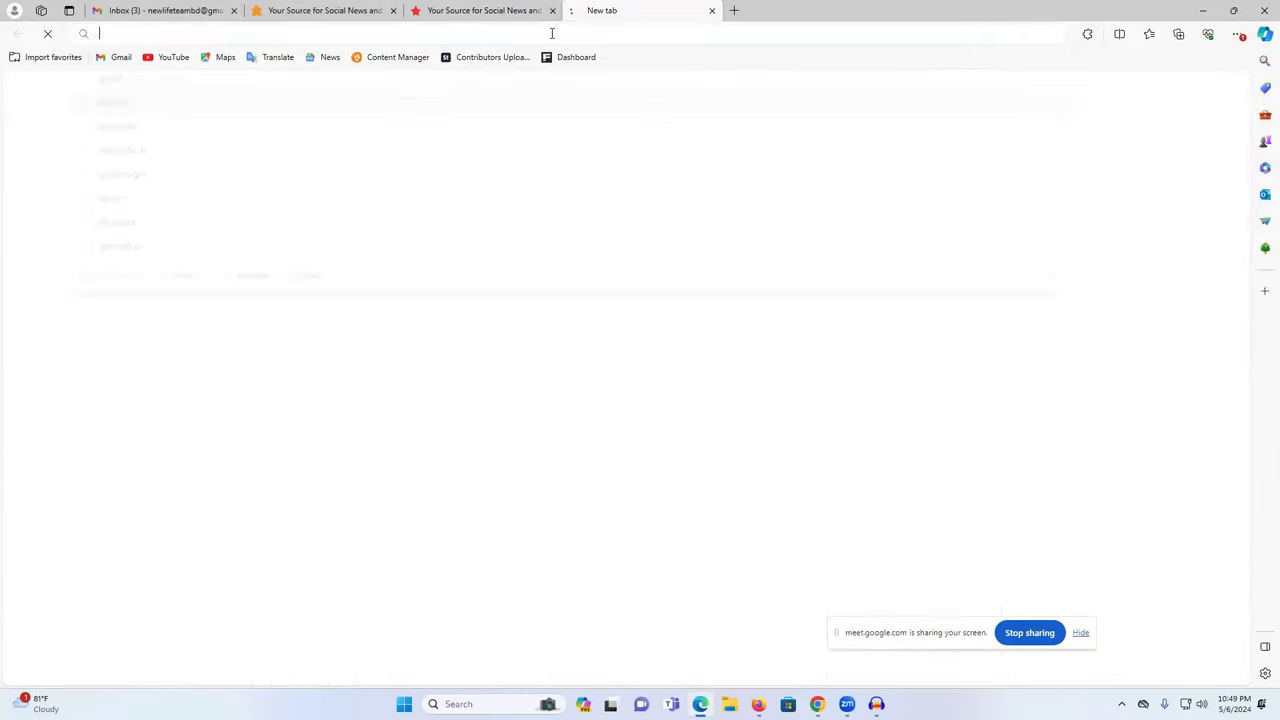
{"action": "key", "text": "ctrl+v"}
{"action": "key", "text": "Return"}
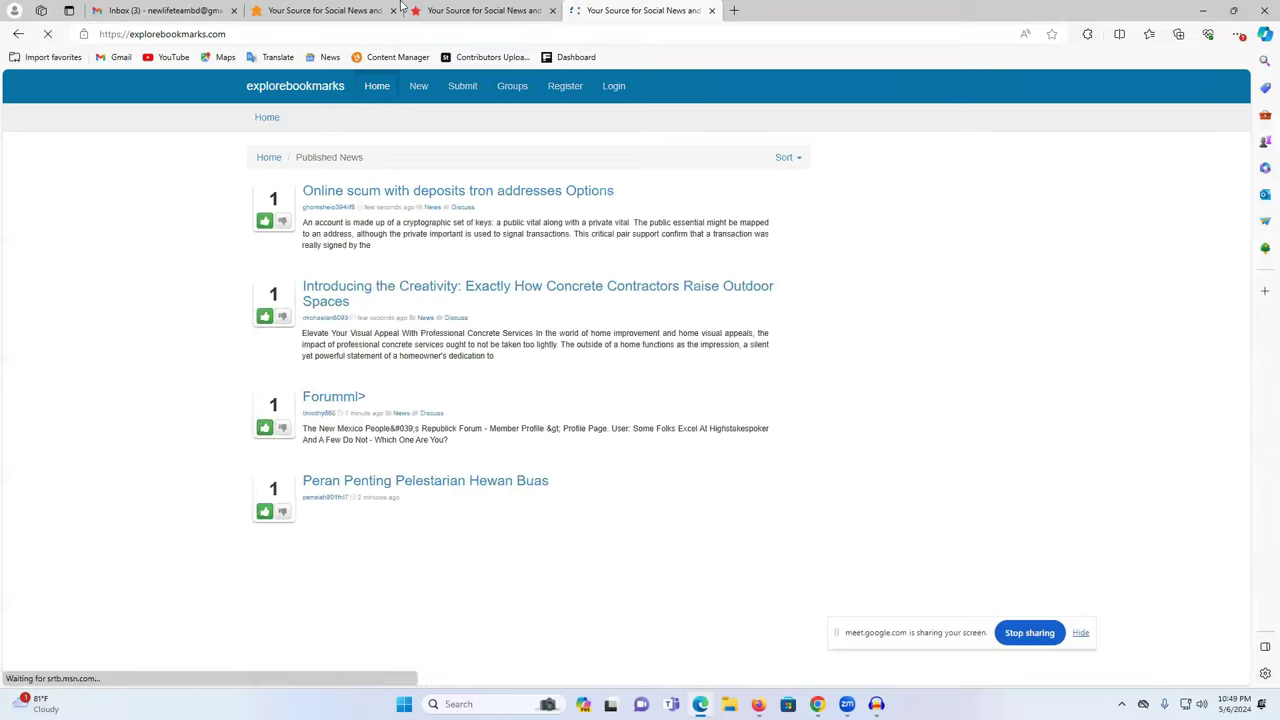
{"action": "left_click", "coordinate": [385, 10]}
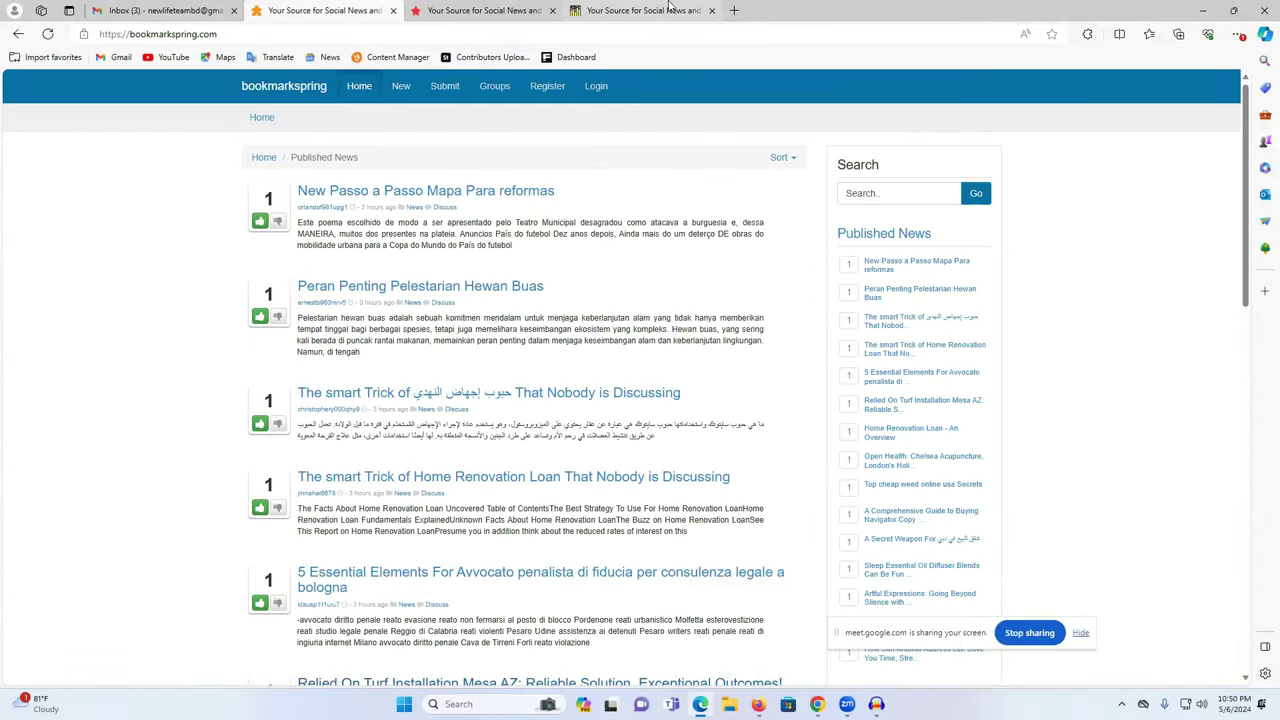
{"action": "left_click", "coordinate": [655, 10]}
Copy the newlifelearninginstitute.com digital marketing course address from Chrome and open the page in a new Microsoft Edge tab
{"action": "left_click", "coordinate": [817, 704]}
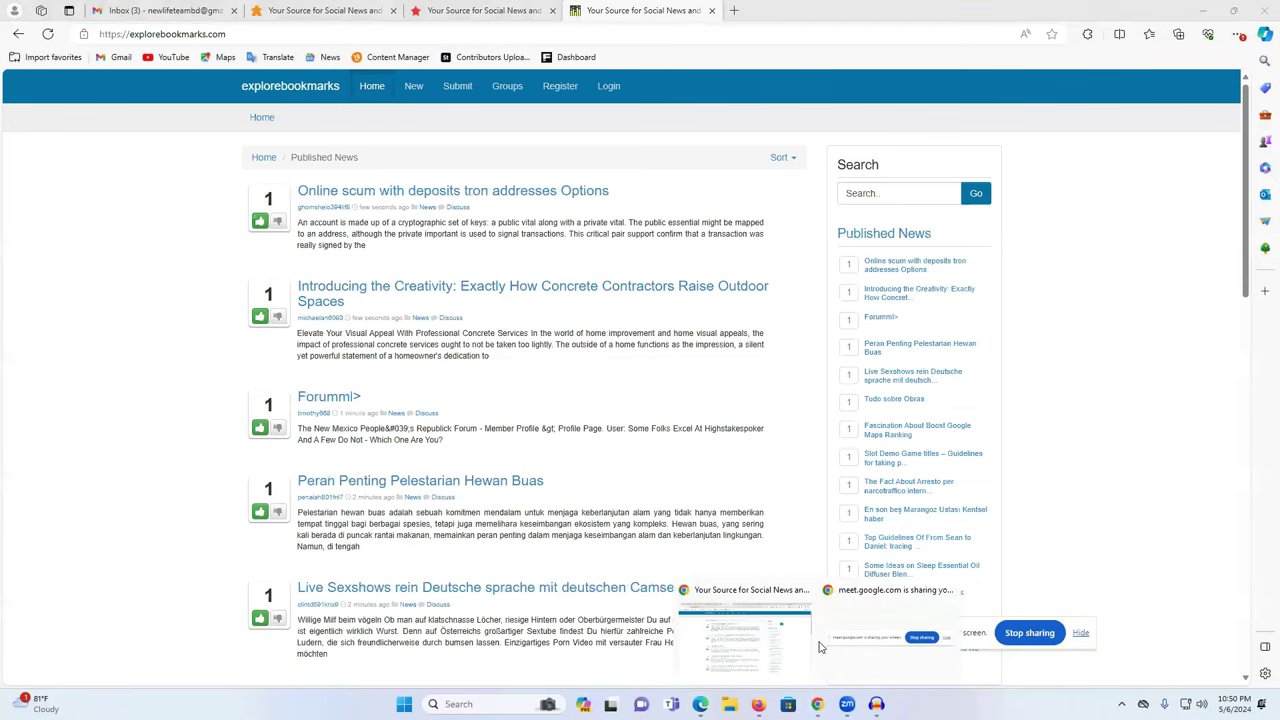
{"action": "left_click", "coordinate": [745, 630]}
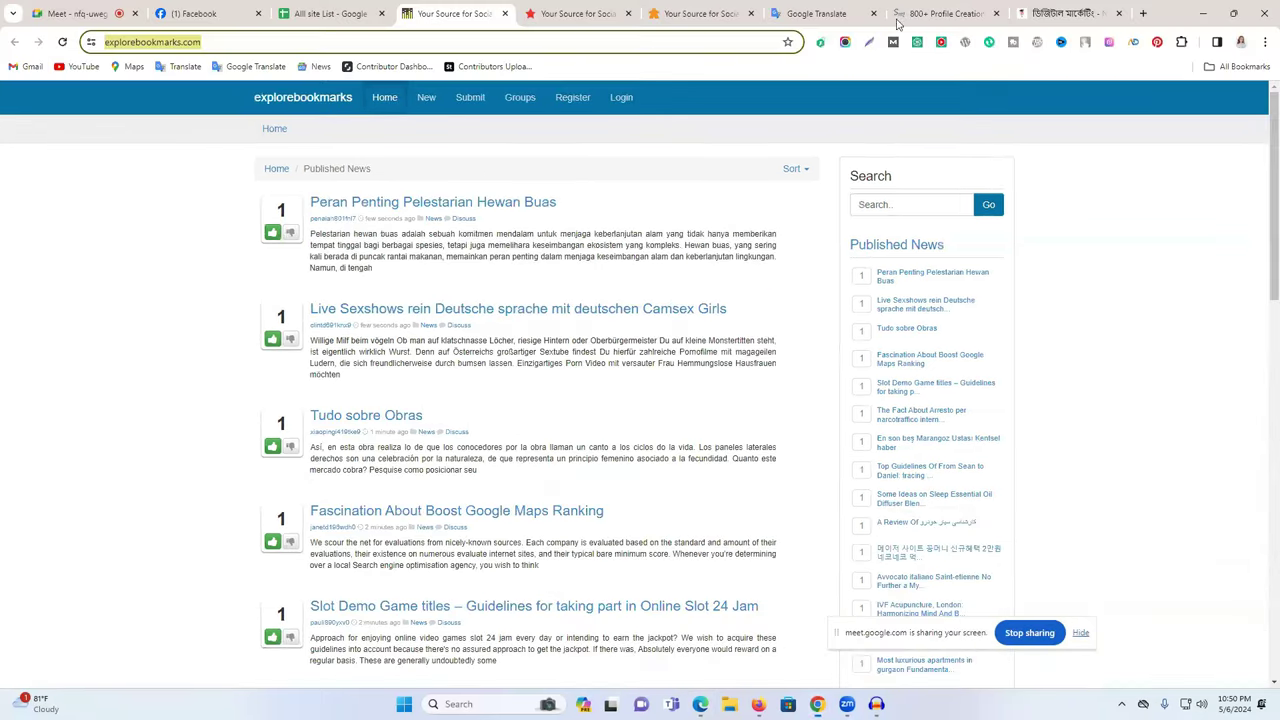
{"action": "left_click", "coordinate": [1060, 13]}
{"action": "left_click", "coordinate": [684, 40]}
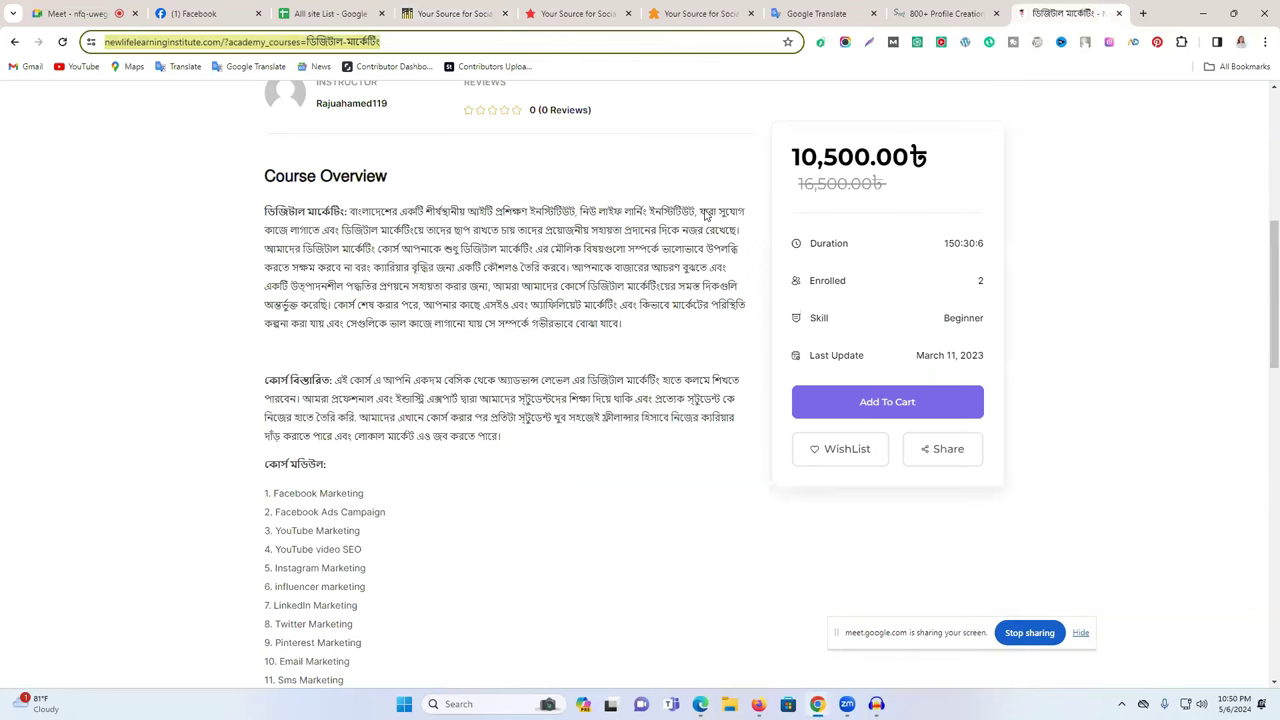
{"action": "left_click", "coordinate": [700, 704]}
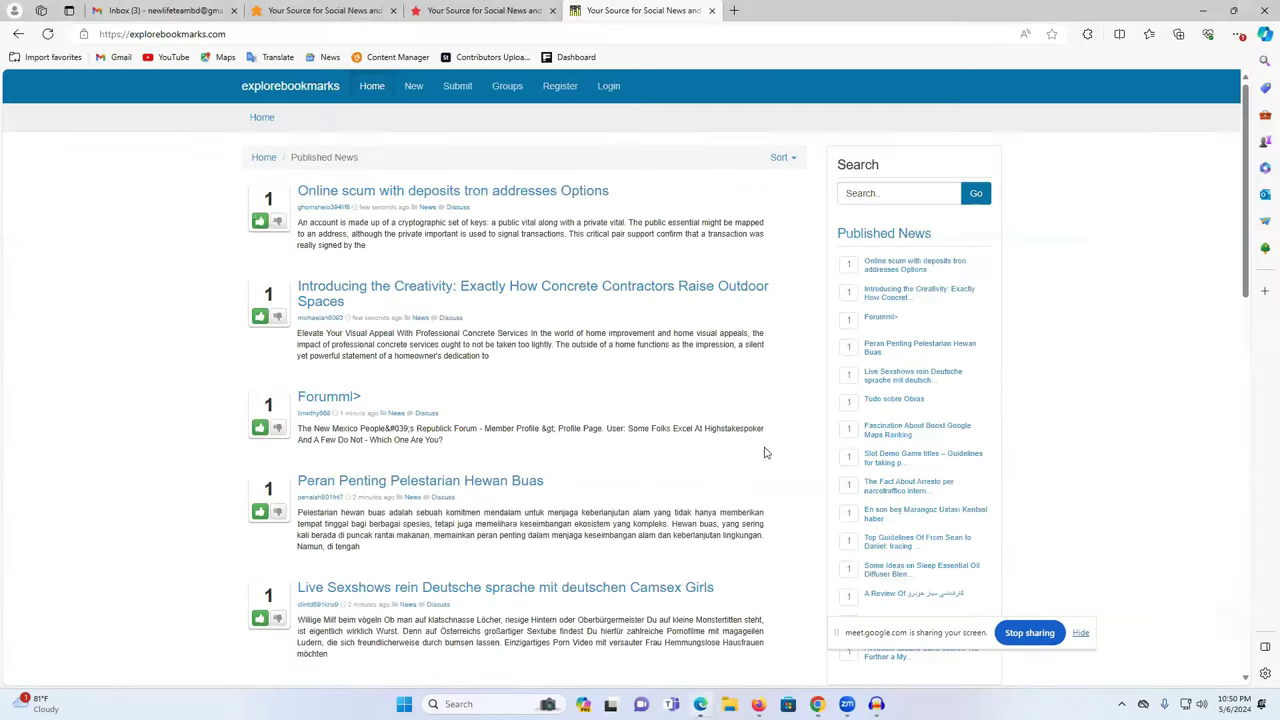
{"action": "left_click", "coordinate": [740, 11]}
{"action": "type", "text": "https://newlifelearninginstitute.com/?academy_courses=%e0%a6%a1%e0%a6%bf%e0%a6%9c%e0%a6%bf%e0%a6%9f%e0%a6%be%e0%a6%b2-%e0%a6%ae%e0%a6%be%e0%a6%b0%e0%a7%8d%e0%a6%95%e0%a7%87%e0%a6%9f%e0%a6%bf%e0%a6%82"}
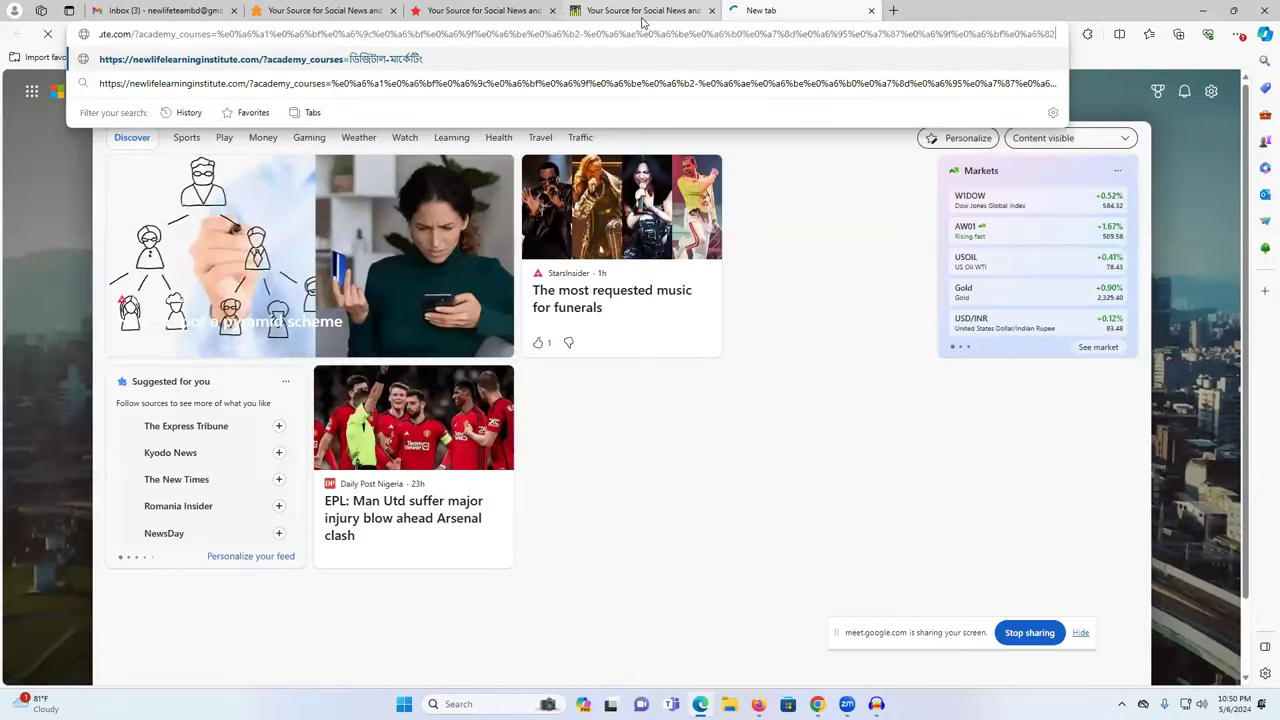
{"action": "key", "text": "Return"}
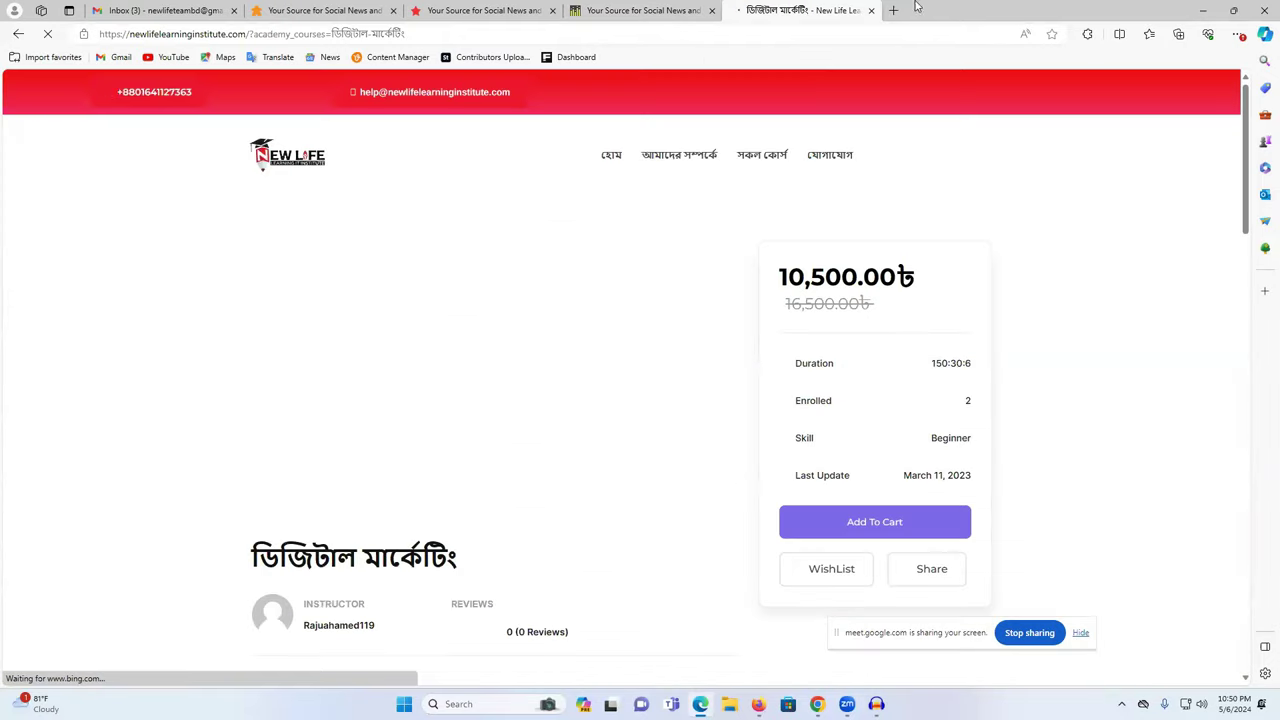
Open Google Translate in a new tab, and return to the explorebookmarks site
{"action": "key", "text": "ctrl+t"}
{"action": "left_click", "coordinate": [280, 57]}
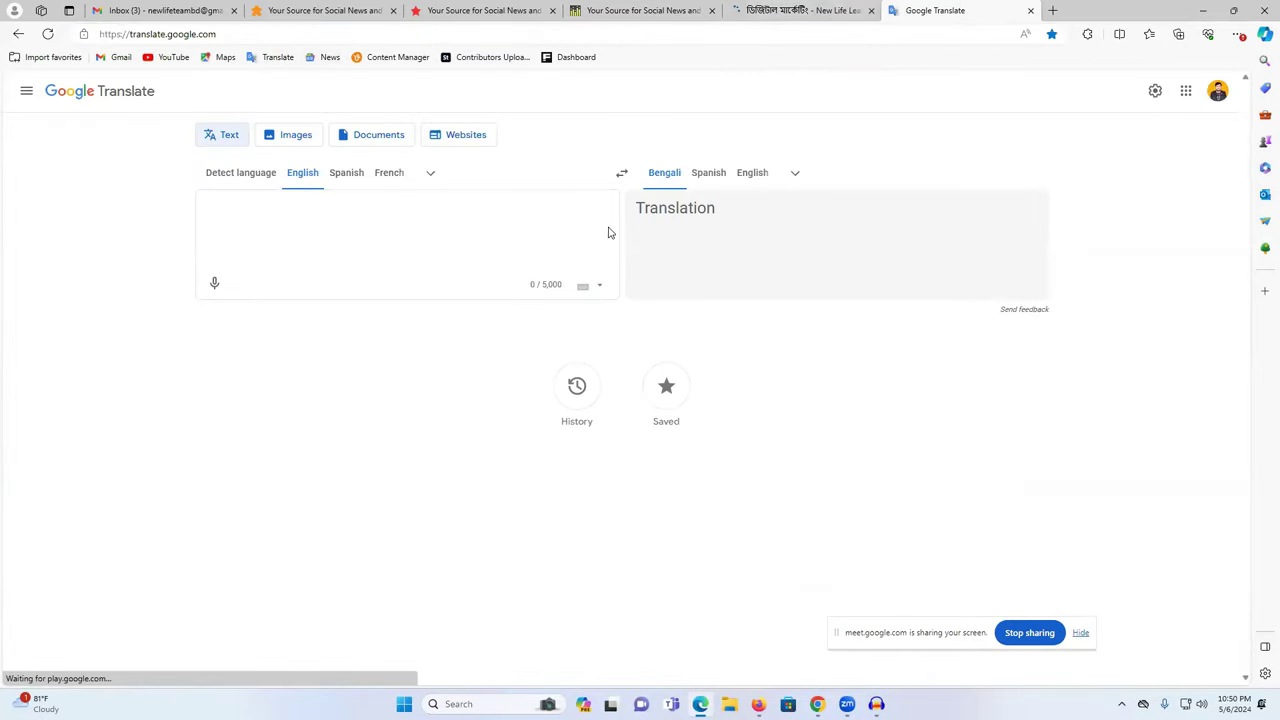
{"action": "left_click", "coordinate": [760, 10]}
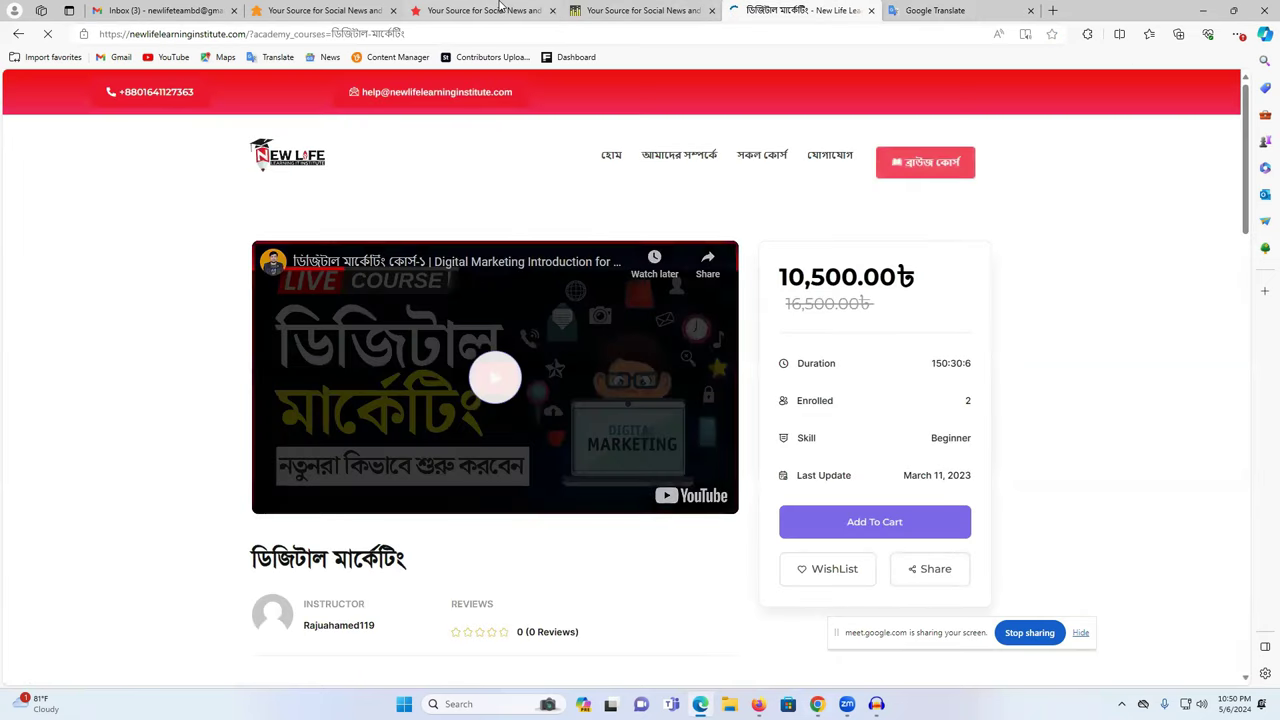
{"action": "left_click", "coordinate": [658, 10]}
{"action": "left_click", "coordinate": [660, 9]}
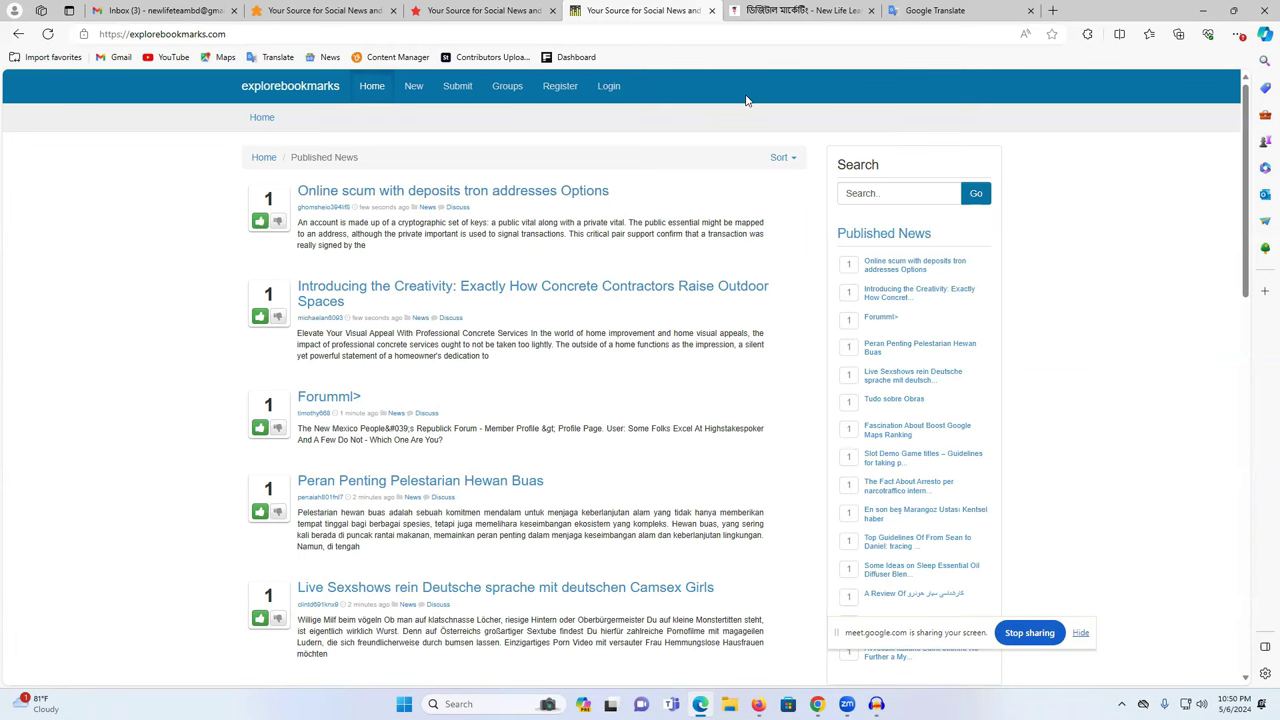
{"action": "left_click", "coordinate": [176, 9]}
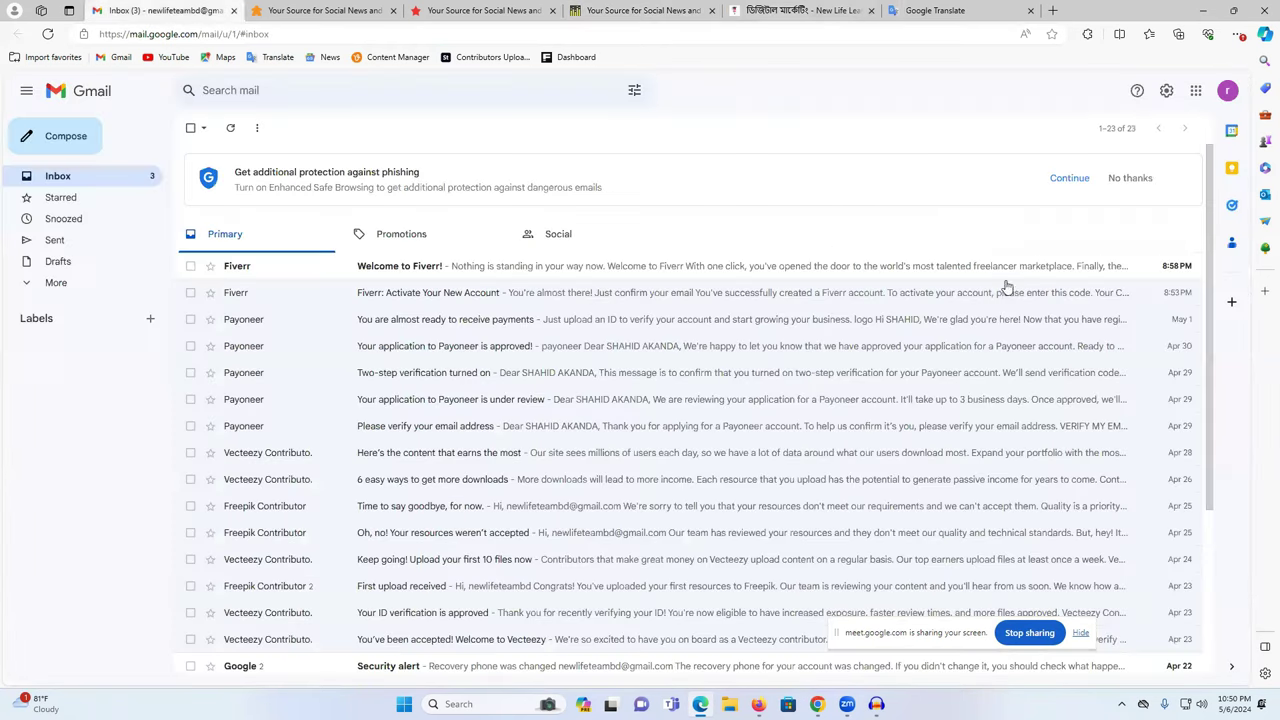
{"action": "left_click", "coordinate": [506, 7]}
{"action": "key", "text": "ctrl+Tab"}
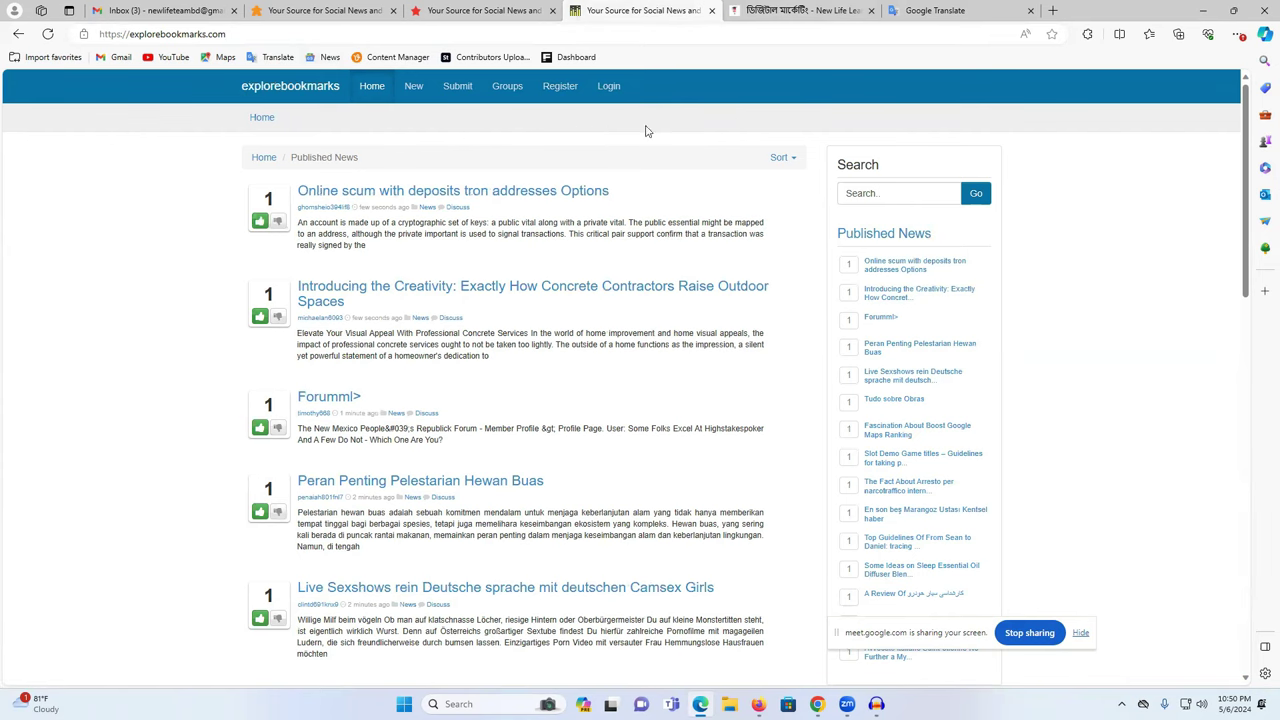
Open the explorebookmarks registration form, and copy the signed-in account's email address from Gmail for use in it
{"action": "left_click", "coordinate": [560, 90]}
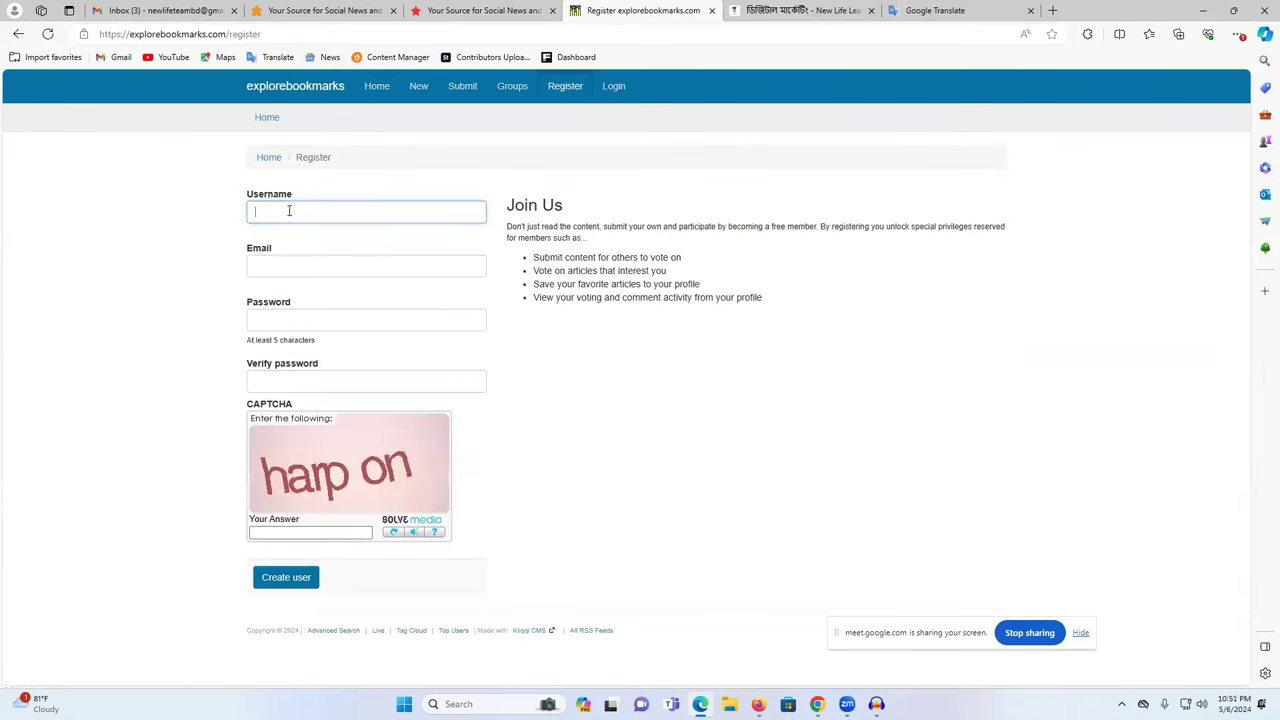
{"action": "left_click", "coordinate": [114, 8]}
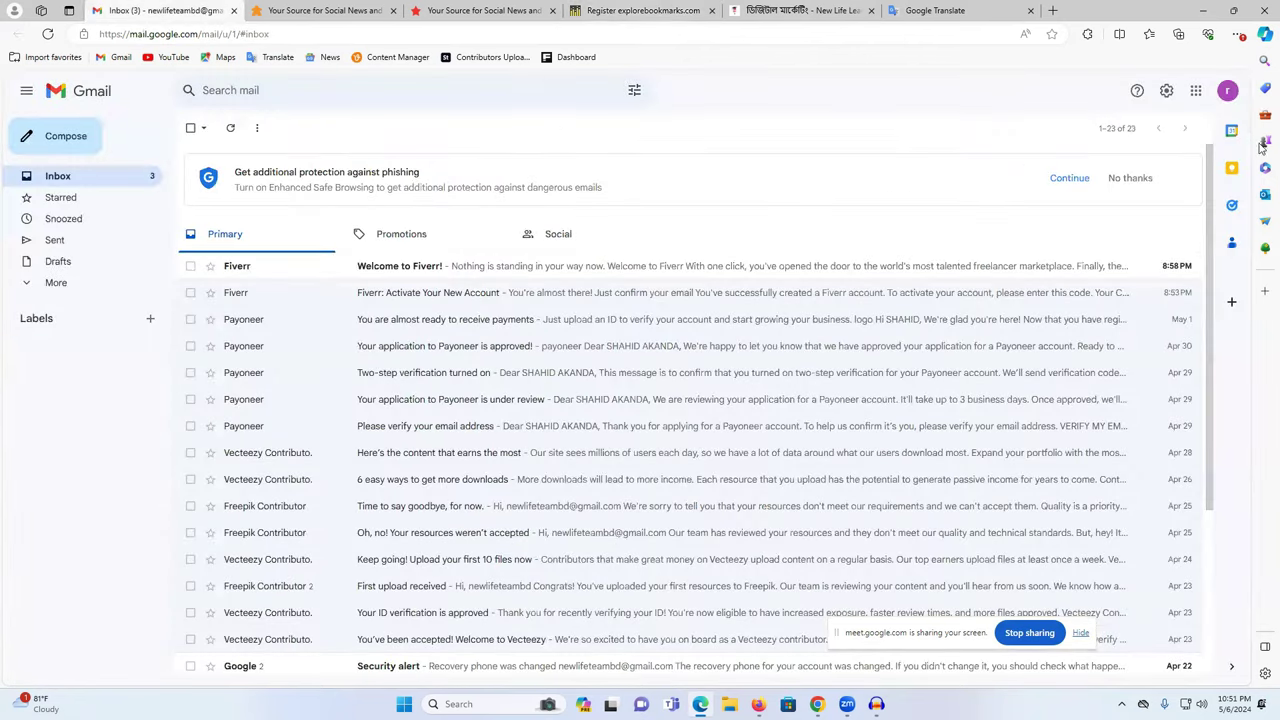
{"action": "left_click", "coordinate": [1227, 91]}
{"action": "left_click_drag", "start_coordinate": [1043, 131], "coordinate": [1162, 131]}
{"action": "key", "text": "ctrl+c"}
{"action": "left_click", "coordinate": [808, 10]}
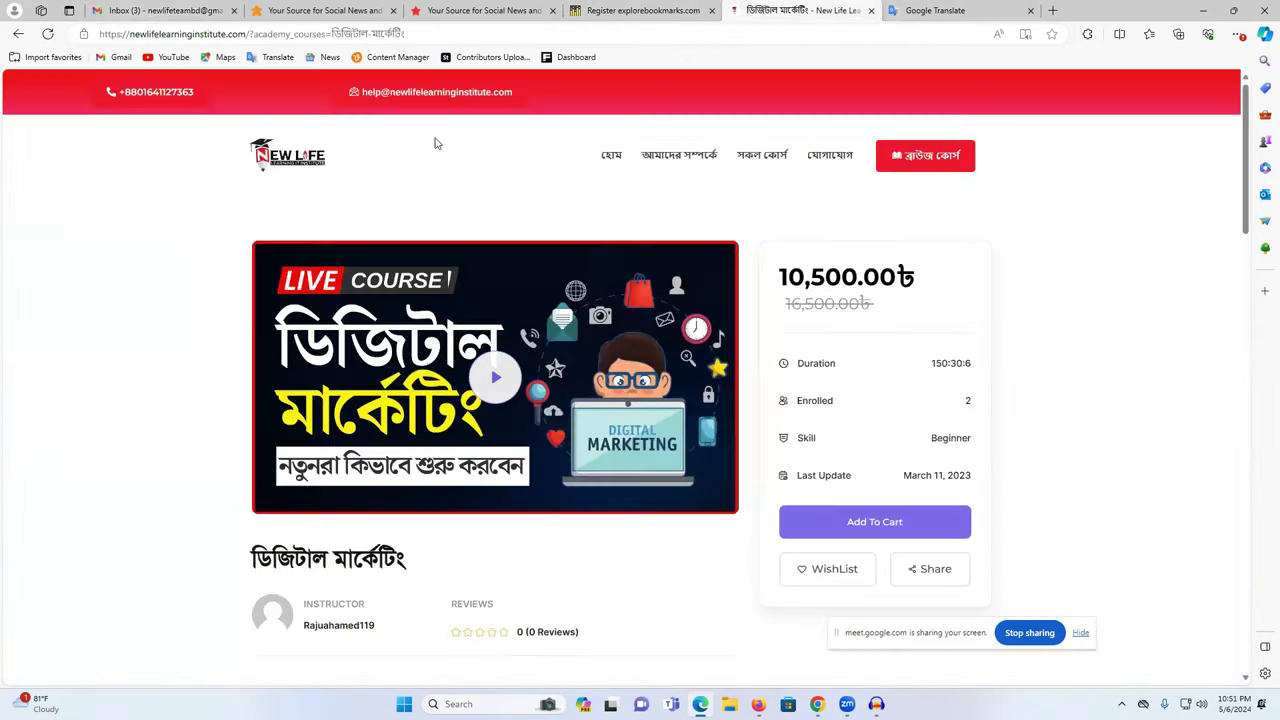
{"action": "left_click", "coordinate": [590, 10]}
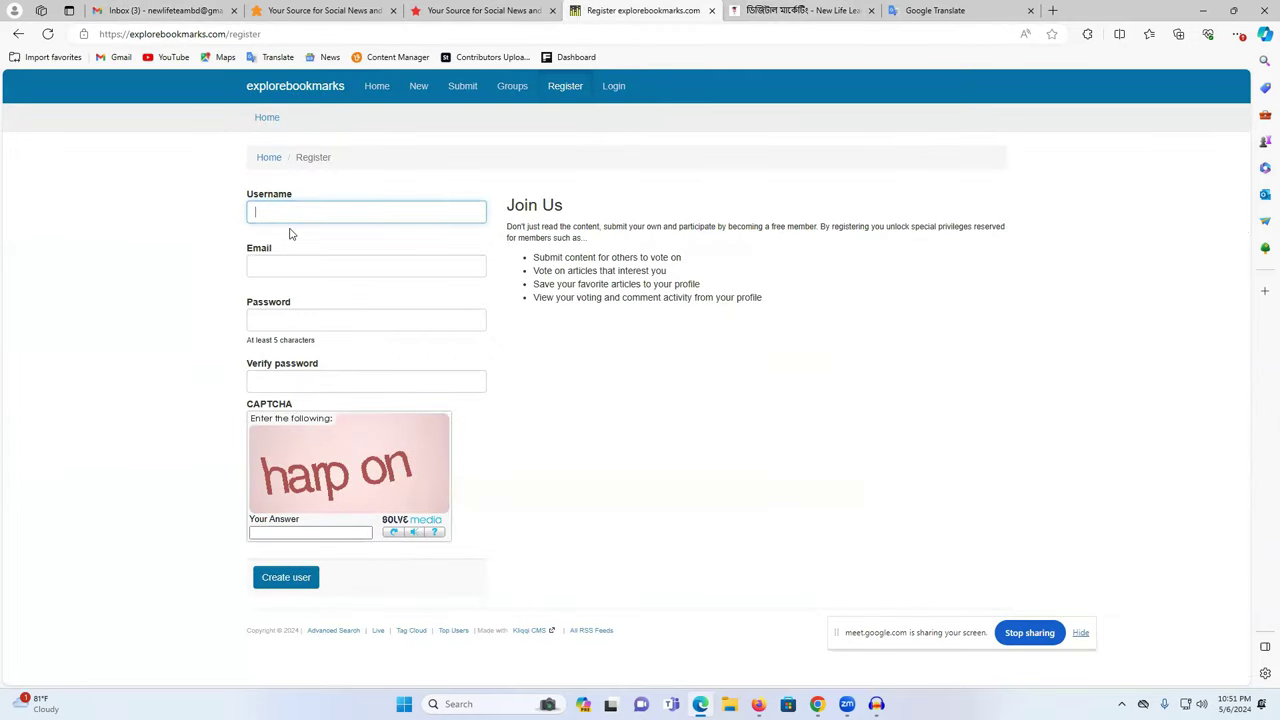
Paste the copied address into the registration form's Username field and edit it to newlifeitbd
{"action": "key", "text": "ctrl+v"}
{"action": "double_click", "coordinate": [322, 212]}
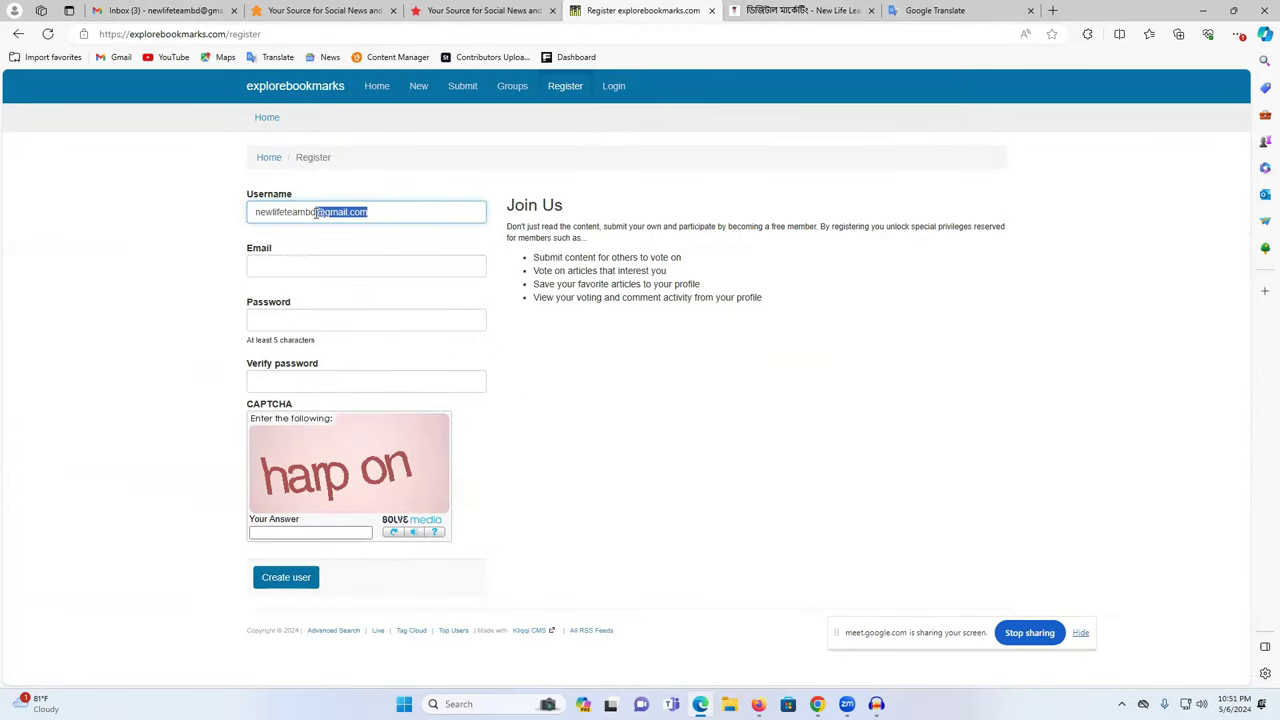
{"action": "key", "text": "BackSpace"}
{"action": "left_click_drag", "start_coordinate": [320, 214], "coordinate": [285, 216]}
{"action": "key", "text": "BackSpace"}
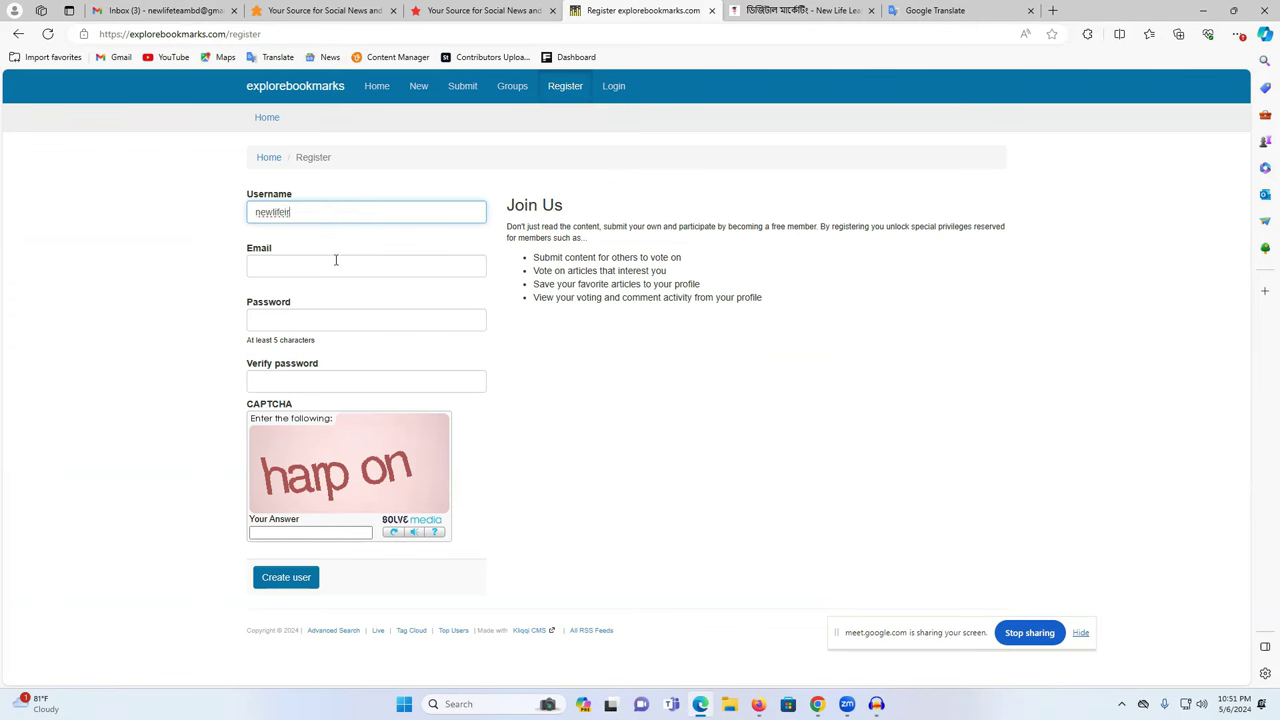
{"action": "left_click", "coordinate": [351, 257]}
{"action": "key", "text": "Escape"}
{"action": "left_click", "coordinate": [314, 214]}
{"action": "type", "text": "bd"}
{"action": "left_click", "coordinate": [166, 251]}
Fill in the account's email address and enter the password in both password fields, moving on to the CAPTCHA answer
{"action": "left_click", "coordinate": [281, 268]}
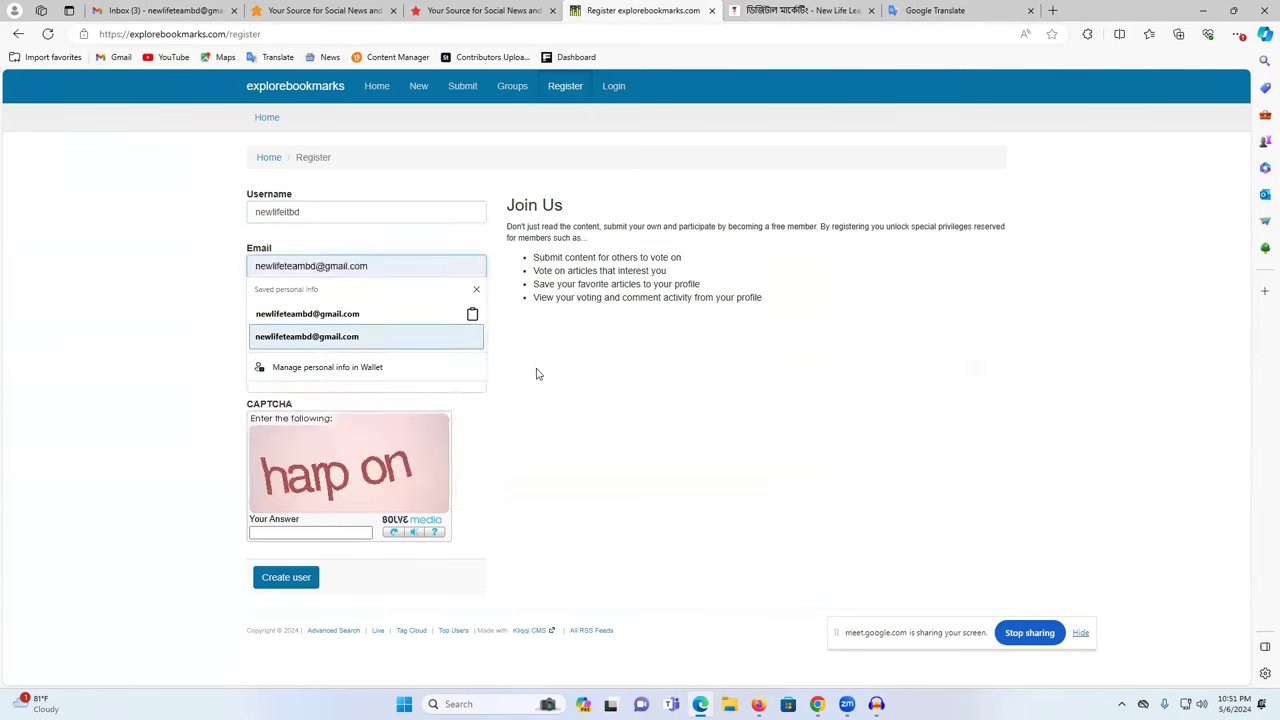
{"action": "left_click", "coordinate": [462, 314]}
{"action": "left_click", "coordinate": [282, 323]}
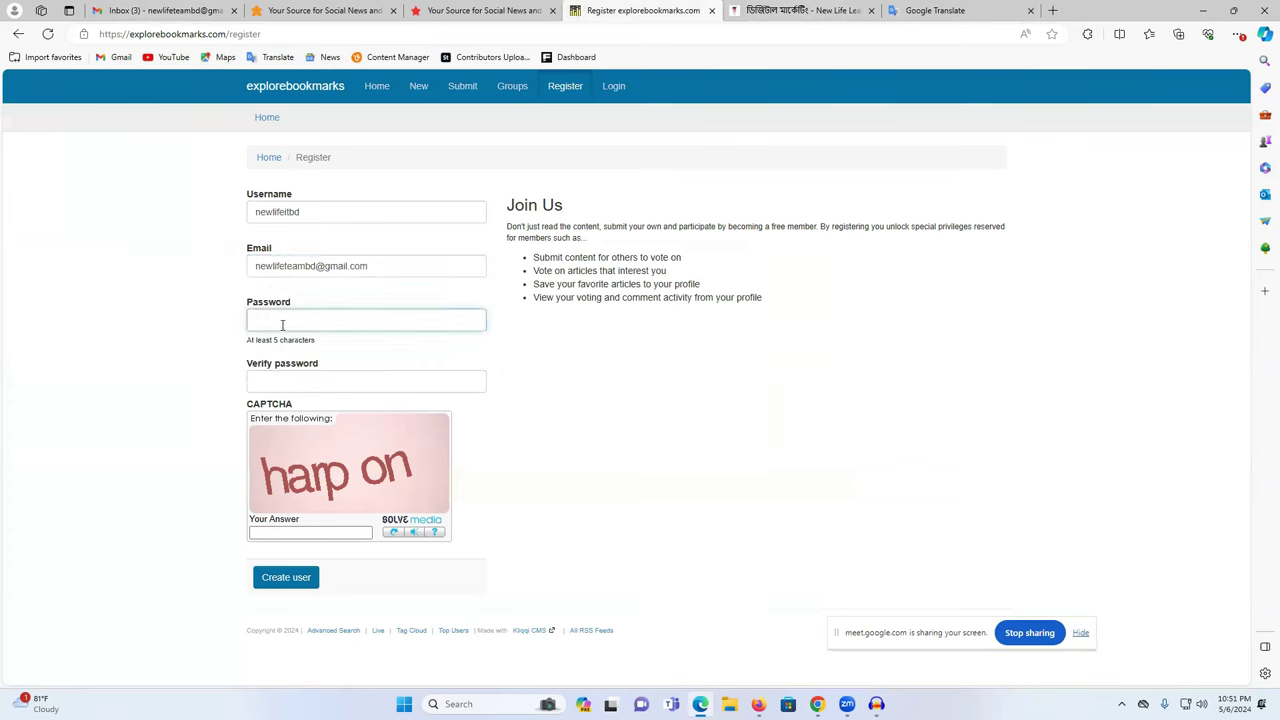
{"action": "type", "text": "•••••••"}
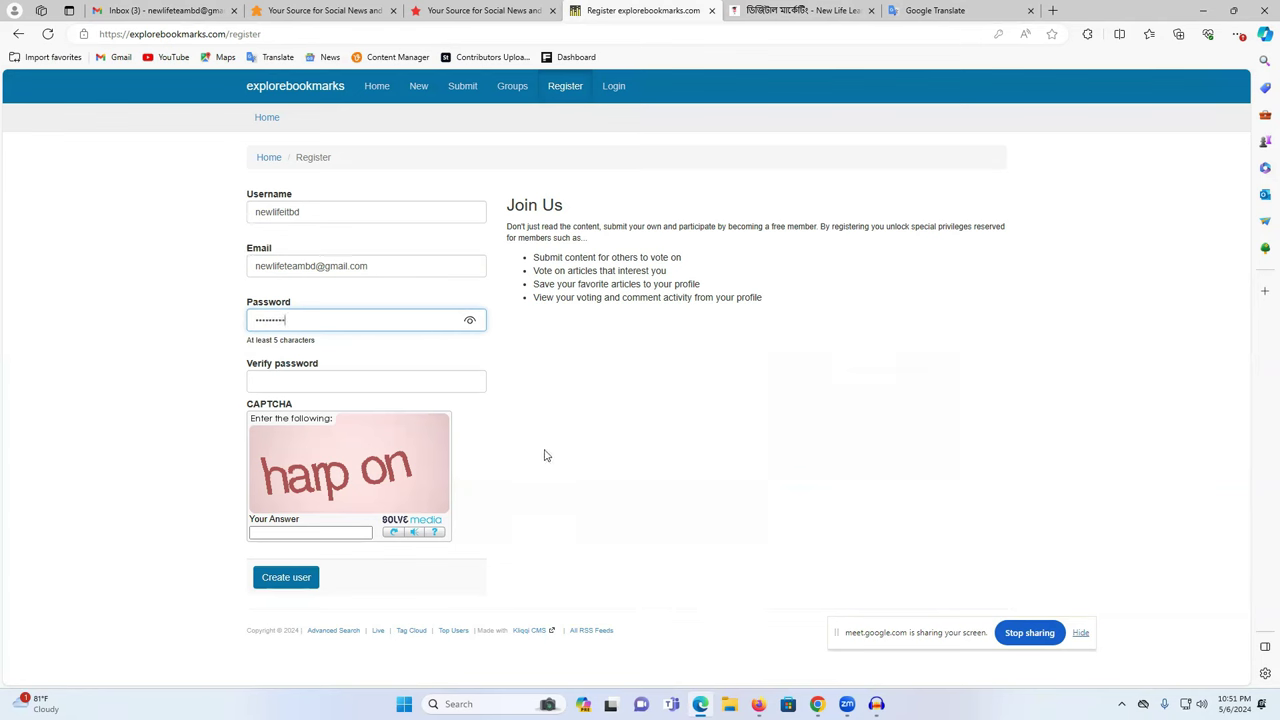
{"action": "left_click", "coordinate": [334, 382]}
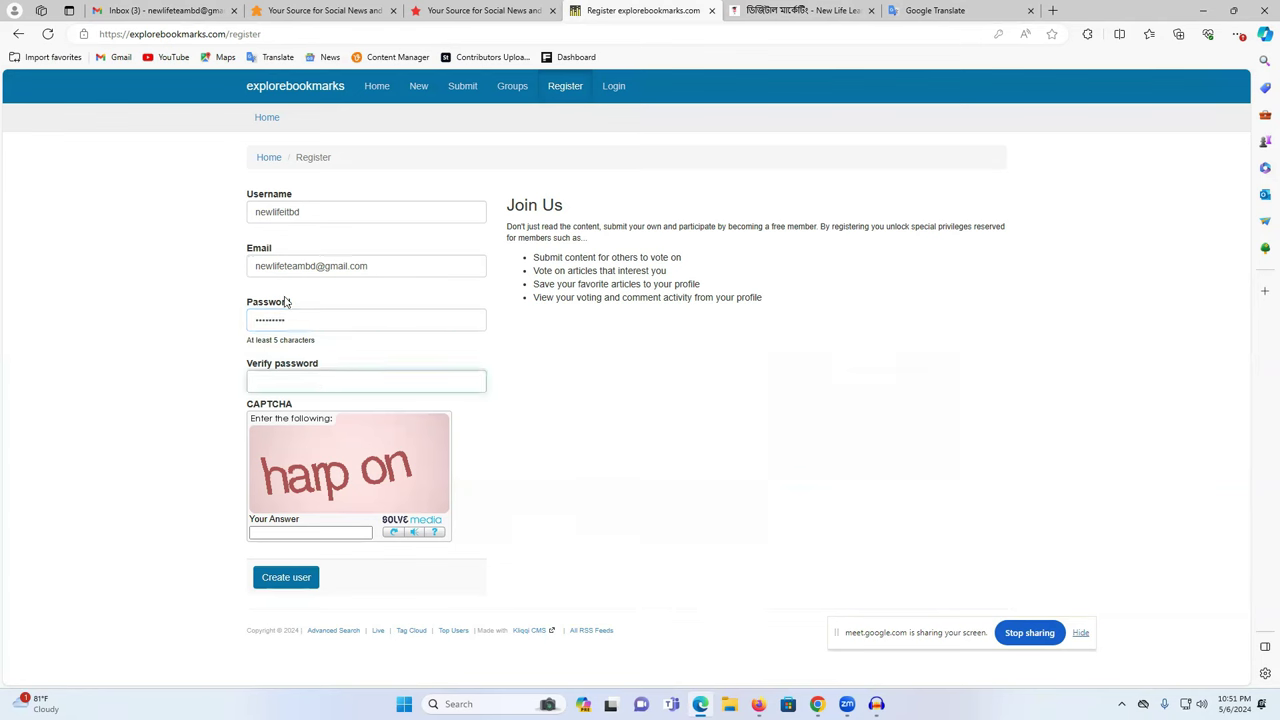
{"action": "type", "text": "•••••"}
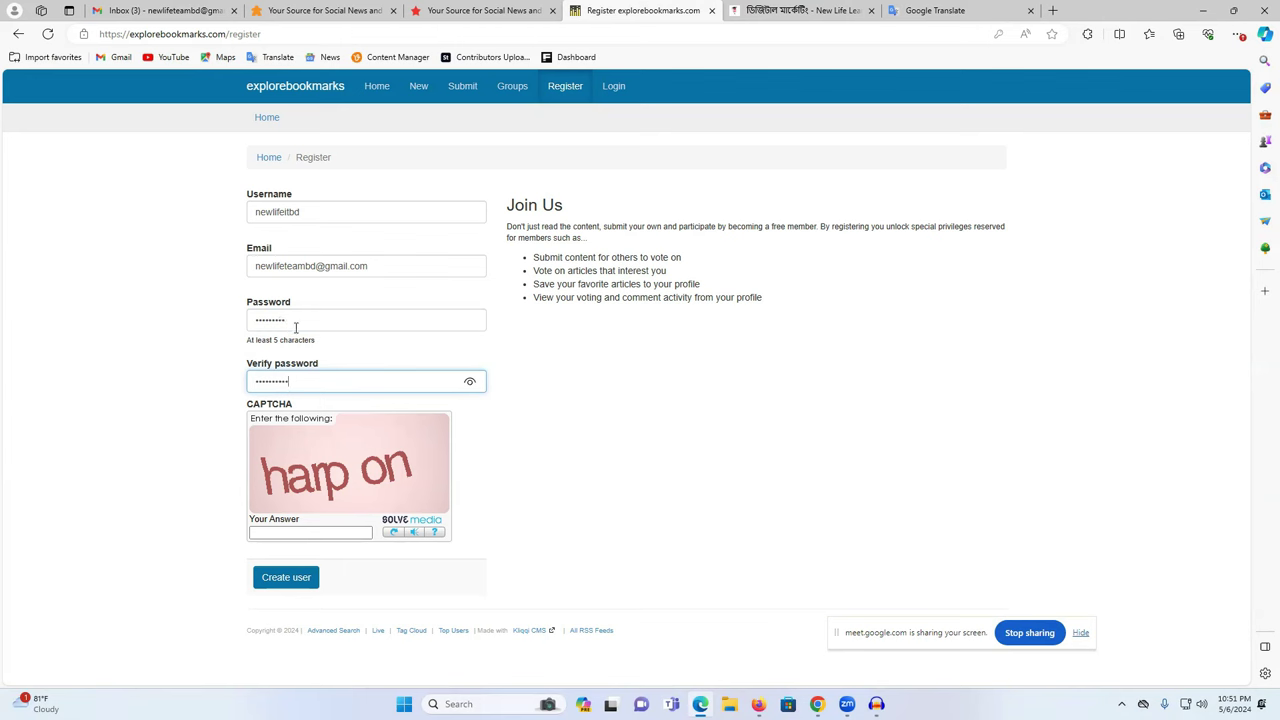
{"action": "left_click", "coordinate": [304, 532]}
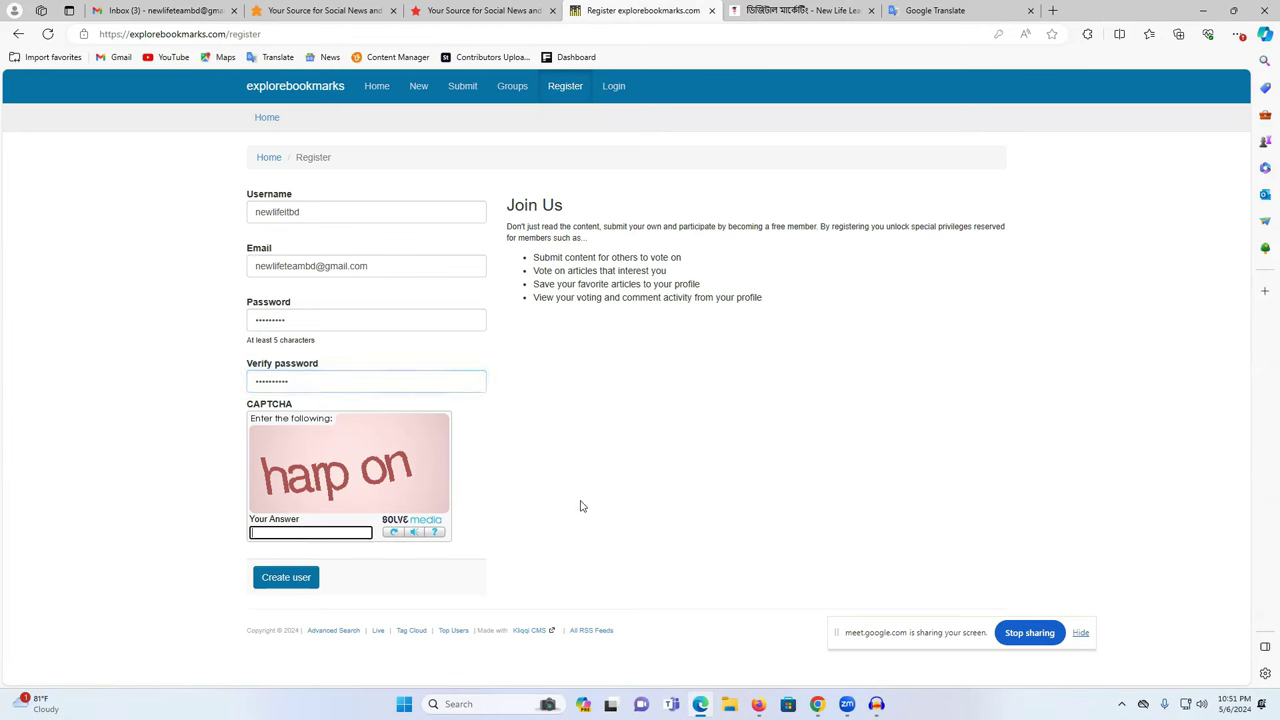
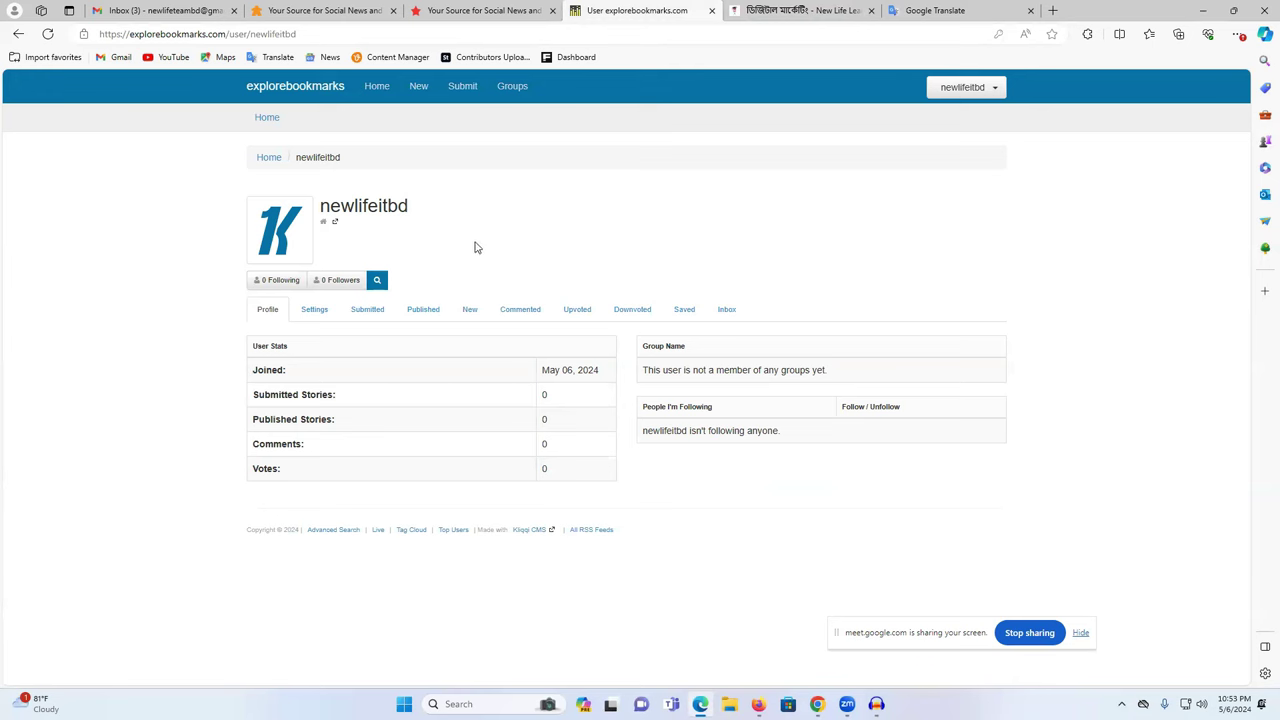
Open a new tab and search the web for "new life learing it"
{"action": "left_click", "coordinate": [833, 10]}
{"action": "left_click", "coordinate": [1053, 10]}
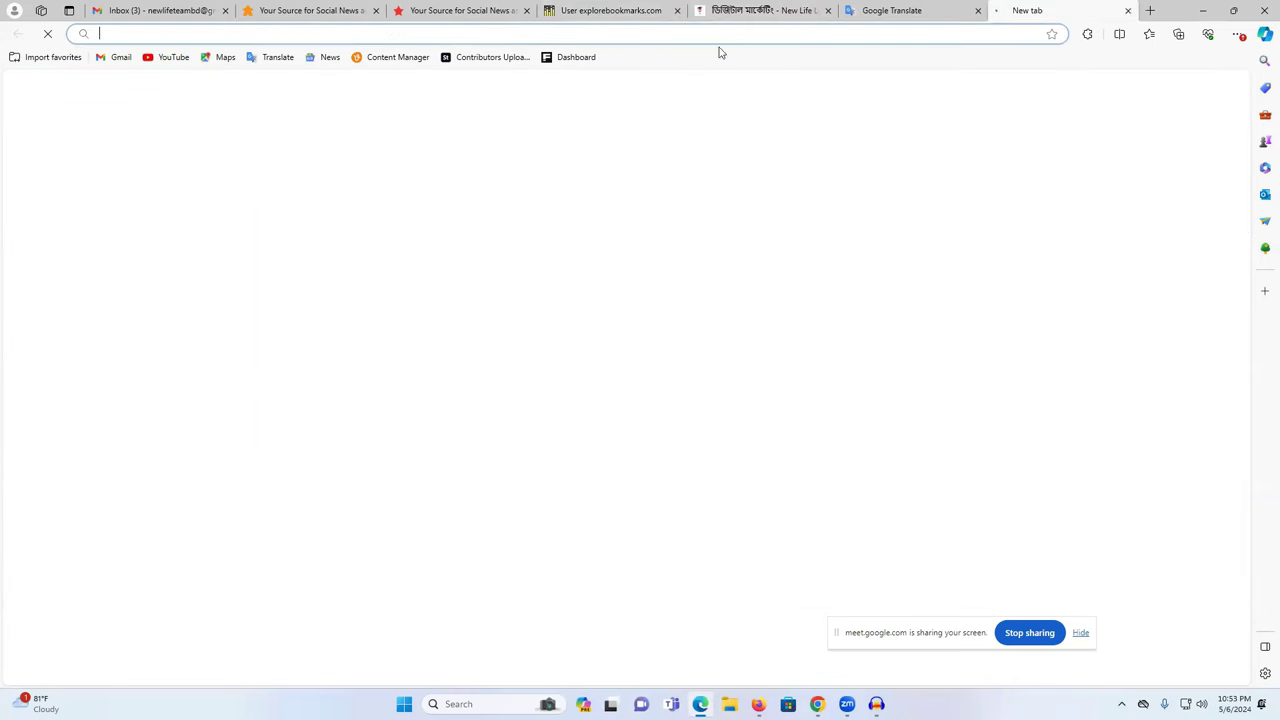
{"action": "type", "text": "new"}
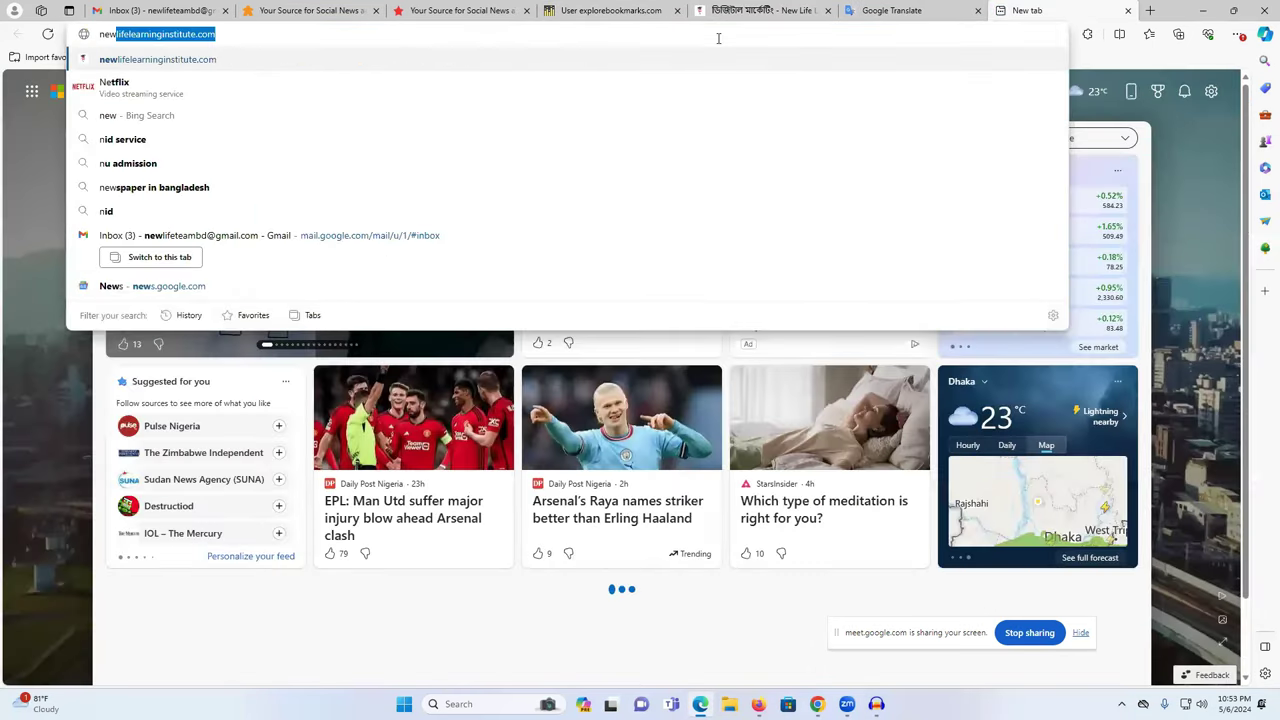
{"action": "type", "text": " life"}
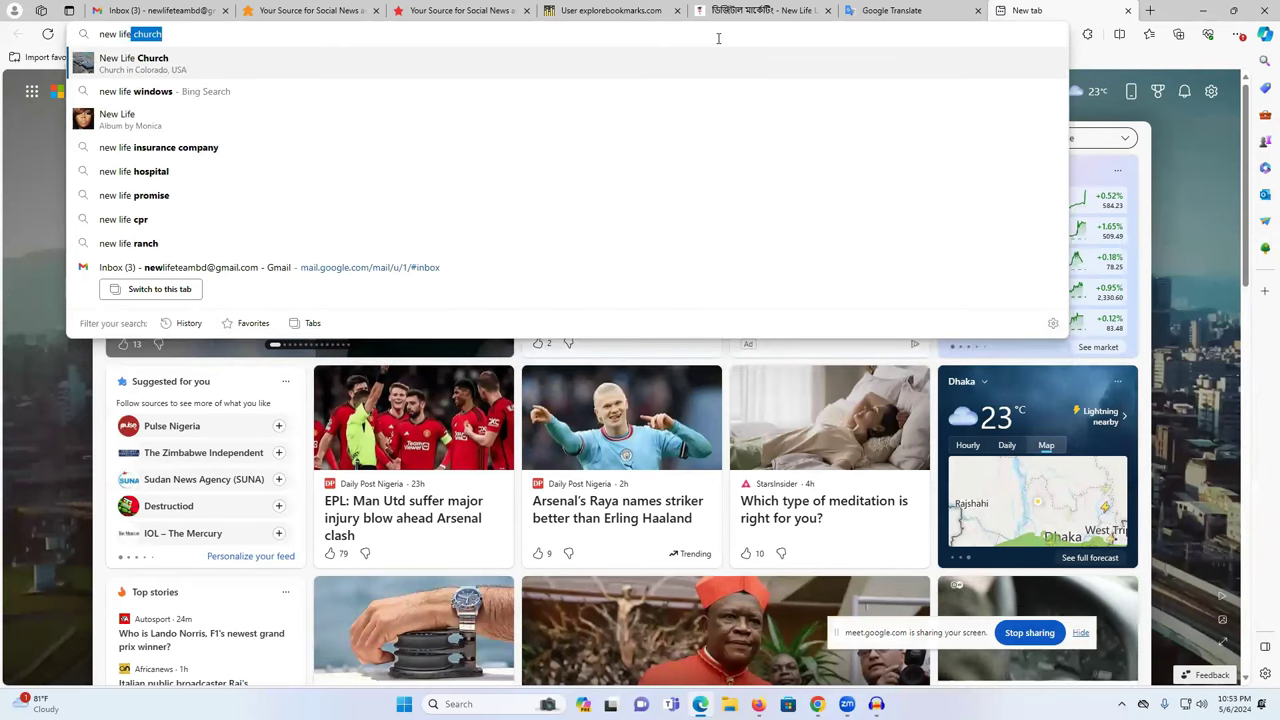
{"action": "type", "text": " le"}
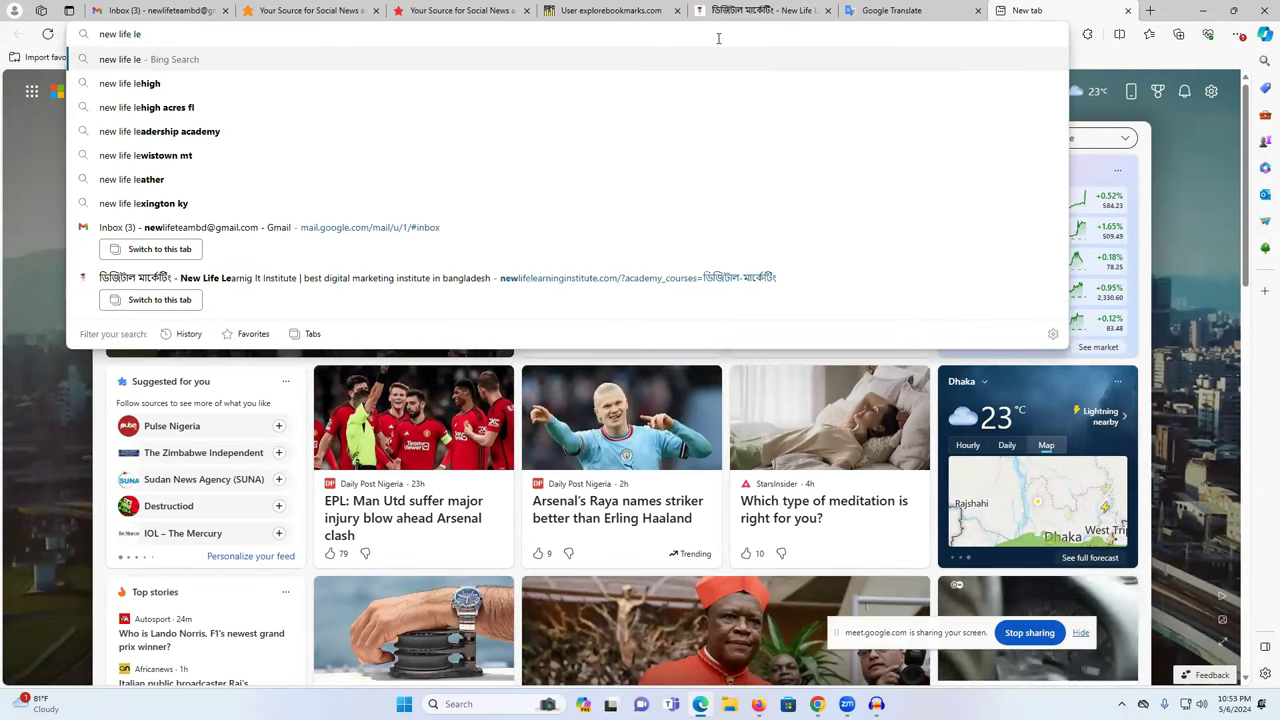
{"action": "type", "text": "a"}
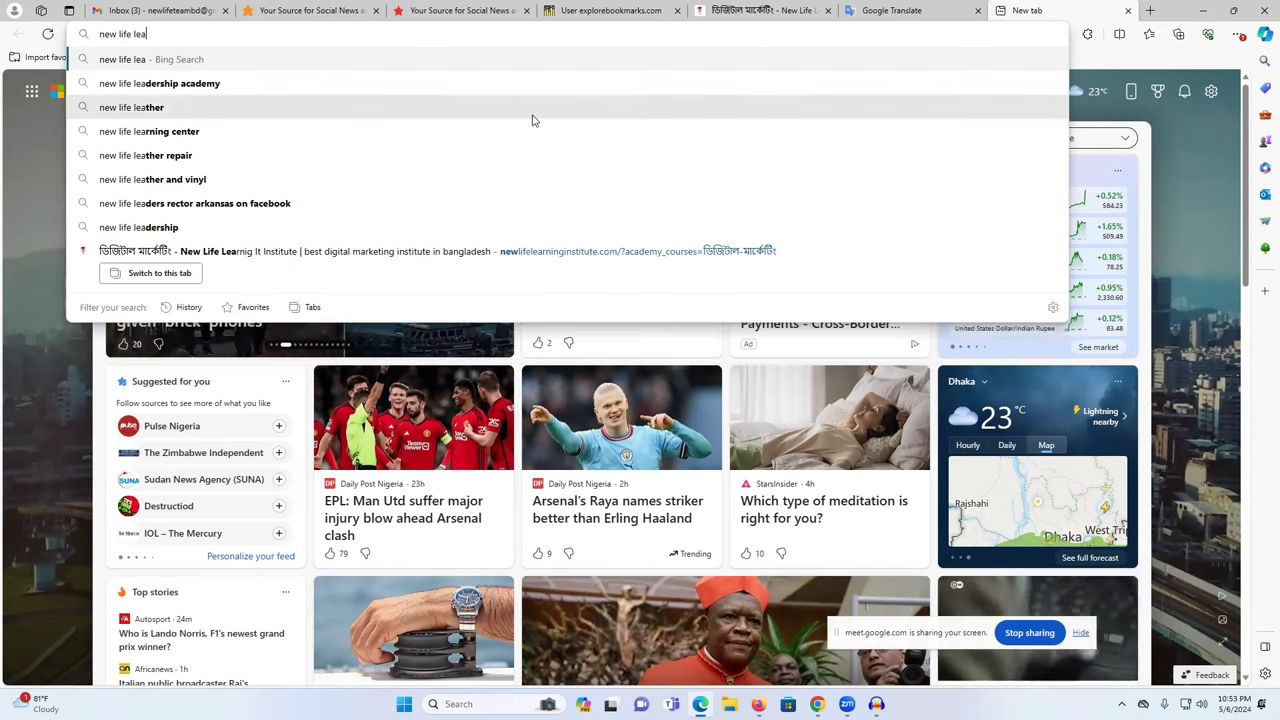
{"action": "type", "text": "r"}
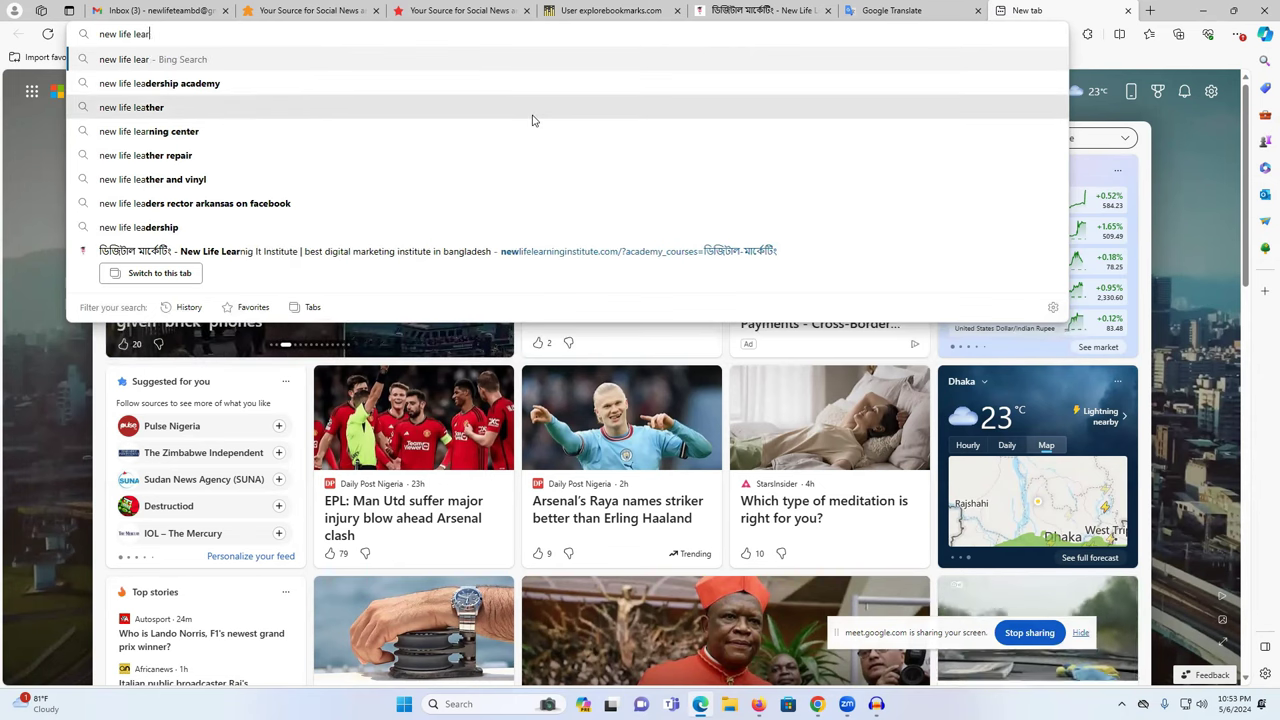
{"action": "type", "text": "ing it"}
{"action": "key", "text": "Return"}
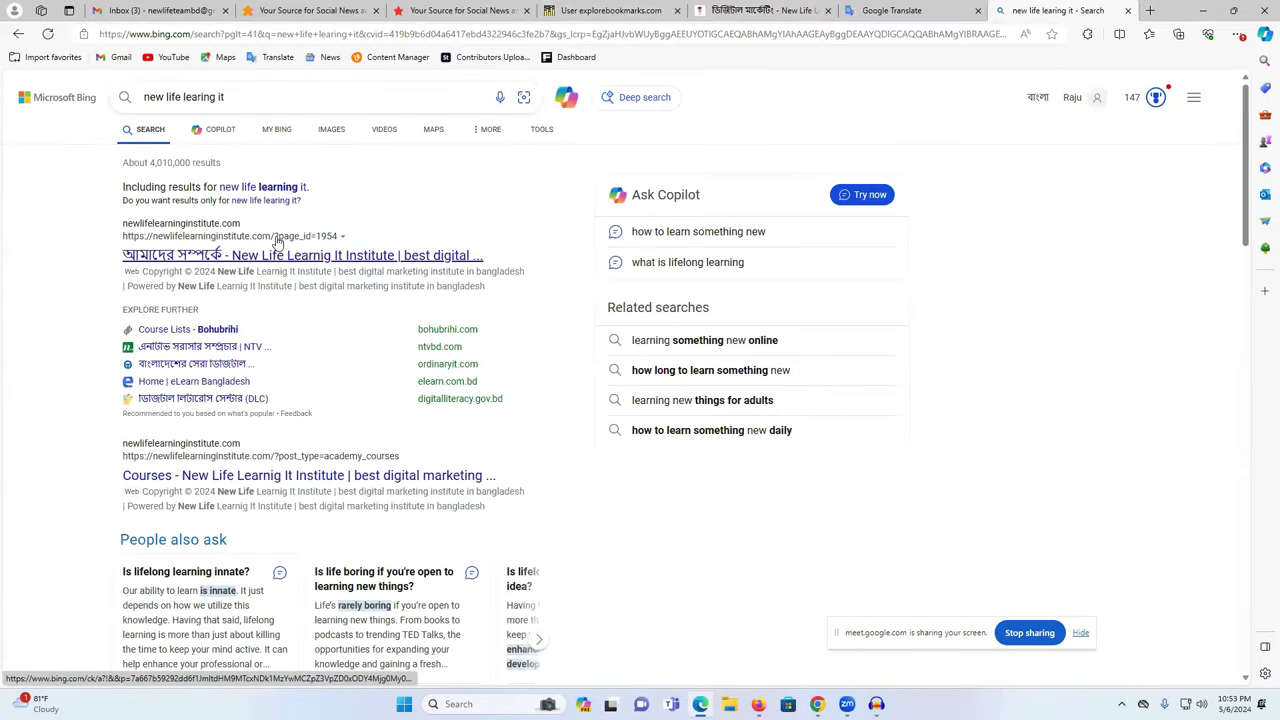
Copy the search phrase, run it on Google in a new Chrome tab, and switch to the corrected query "new life learning it"
{"action": "double_click", "coordinate": [232, 101]}
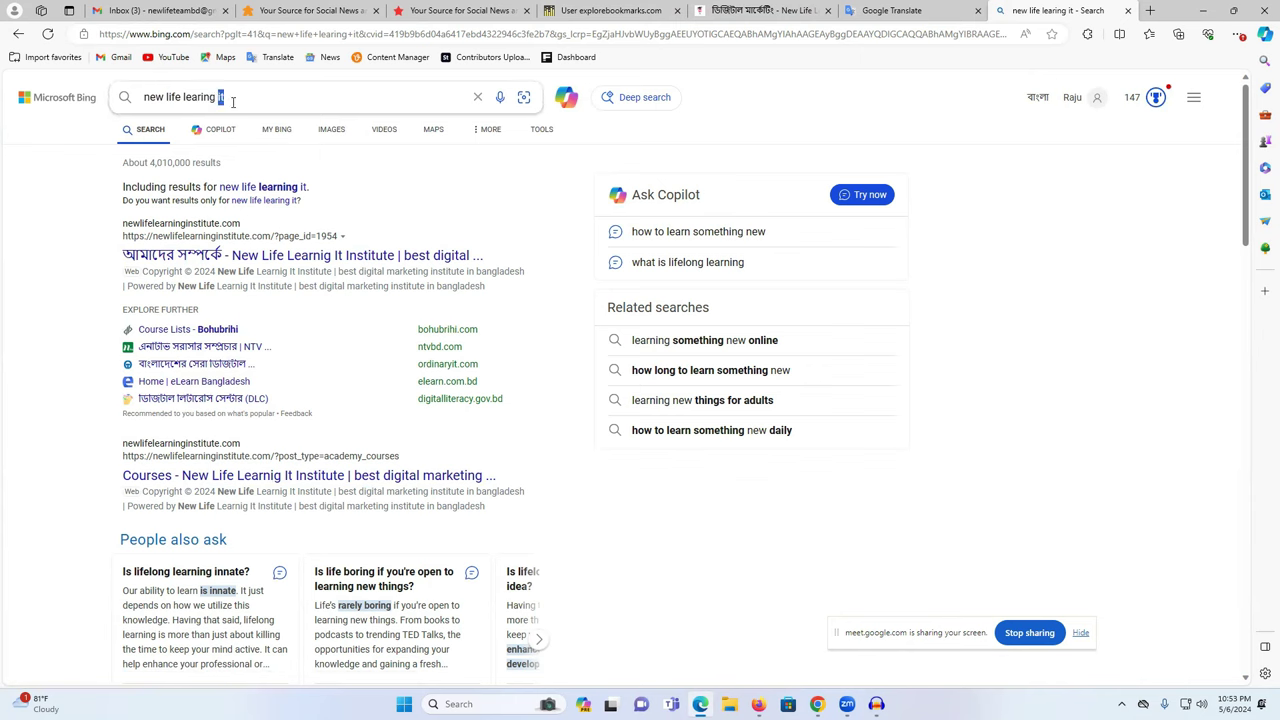
{"action": "left_click", "coordinate": [232, 101]}
{"action": "key", "text": "ctrl+c"}
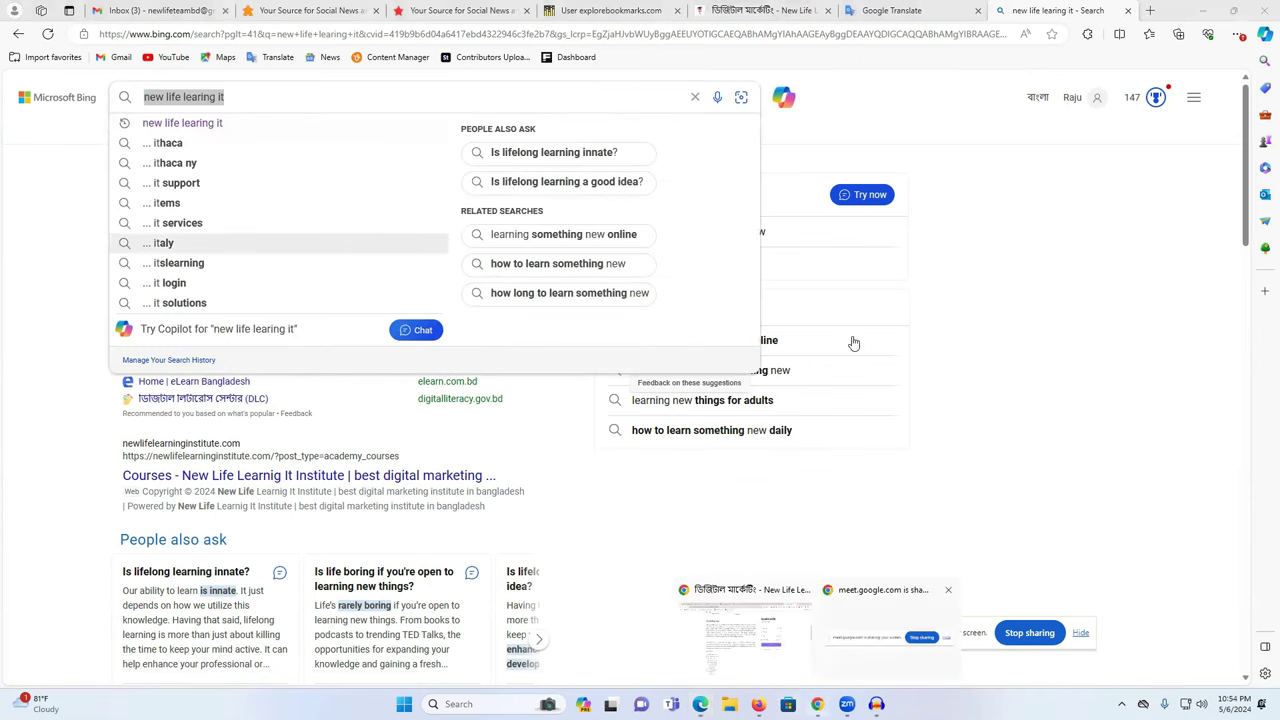
{"action": "left_click", "coordinate": [782, 639]}
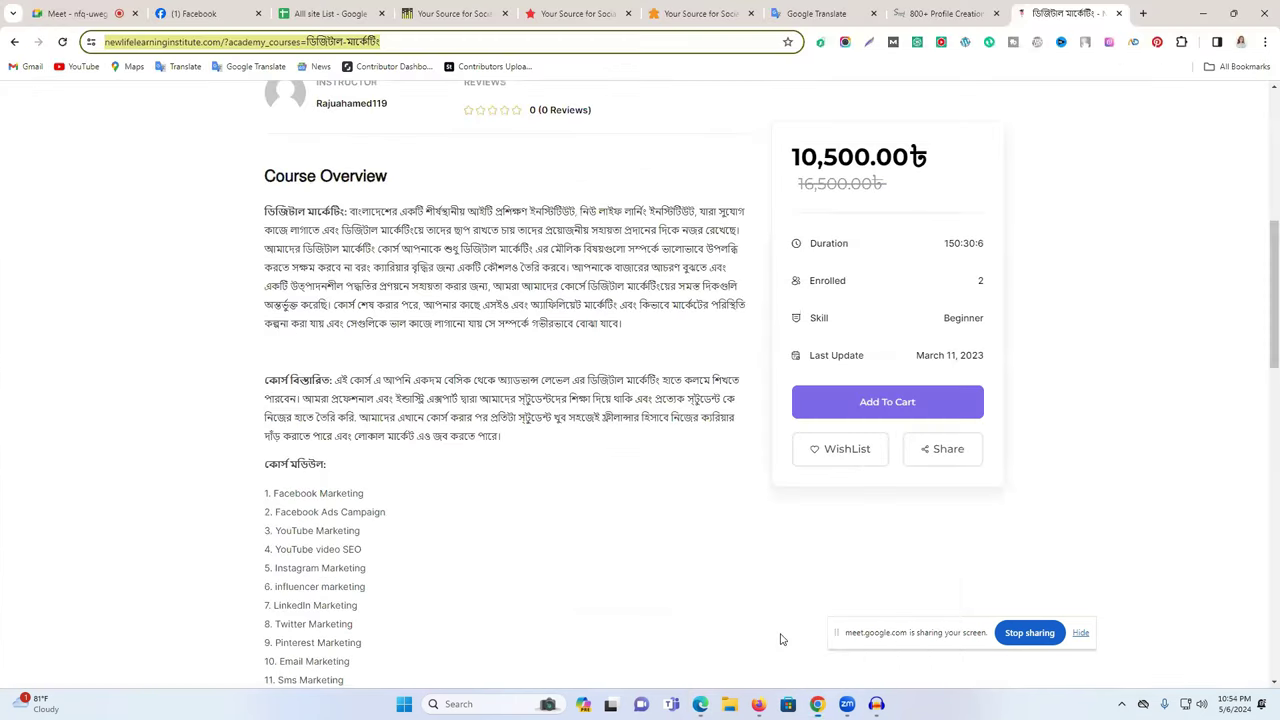
{"action": "left_click", "coordinate": [1143, 13]}
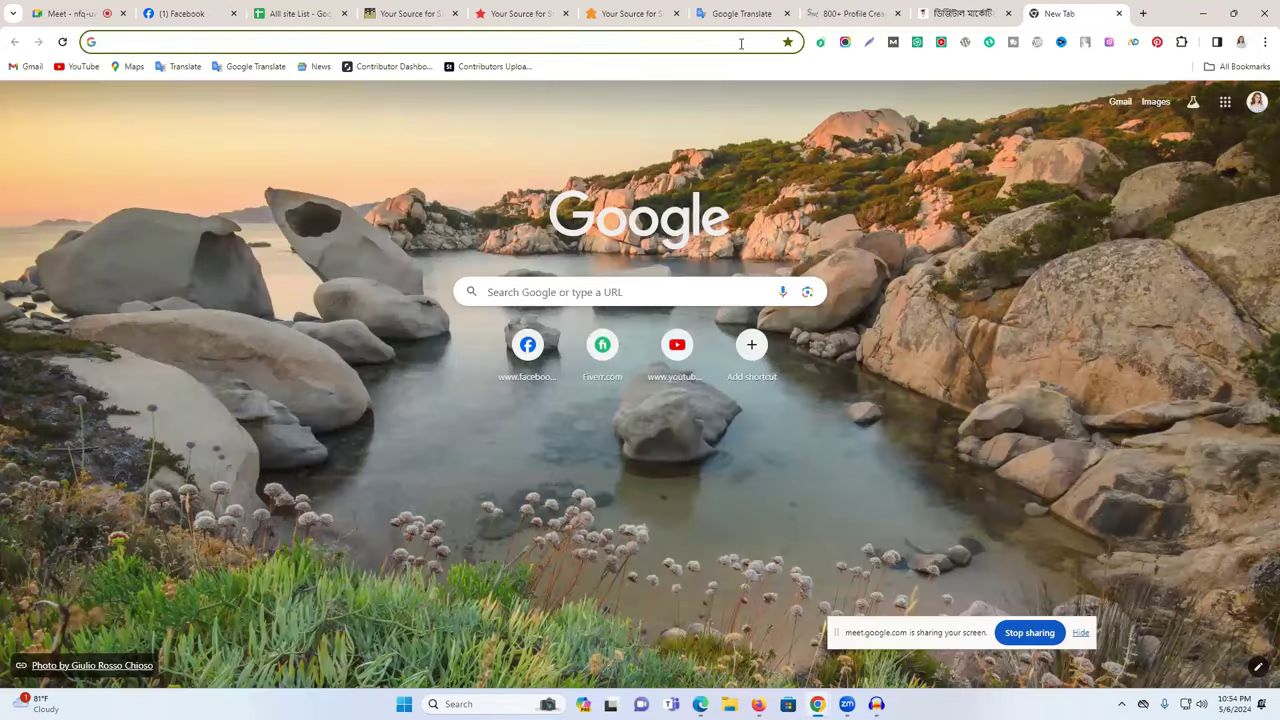
{"action": "key", "text": "ctrl+v"}
{"action": "key", "text": "Return"}
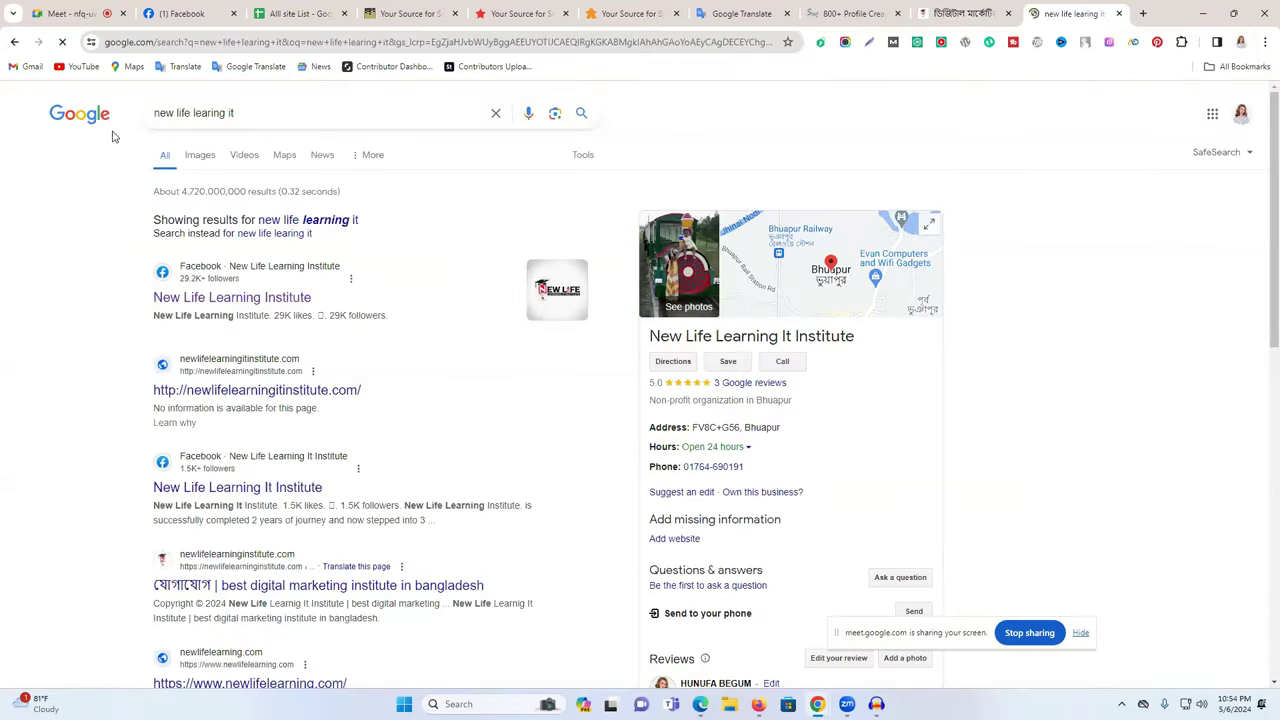
{"action": "scroll", "coordinate": [282, 304], "scroll_direction": "down", "scroll_amount": 2}
{"action": "scroll", "coordinate": [282, 304], "scroll_direction": "up", "scroll_amount": 2}
{"action": "left_click", "coordinate": [330, 218]}
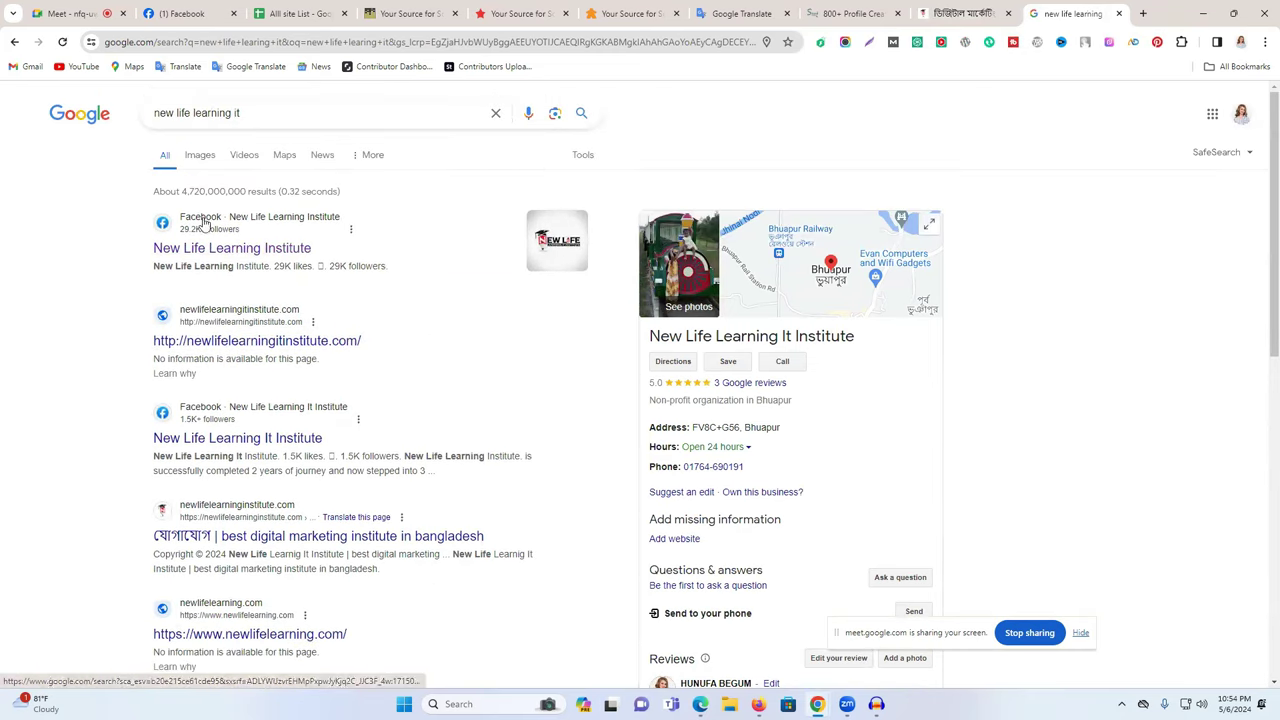
Look through the Google results for the institute's own pages, Facebook pages and business listing
{"action": "scroll", "coordinate": [886, 317], "scroll_direction": "down", "scroll_amount": 1}
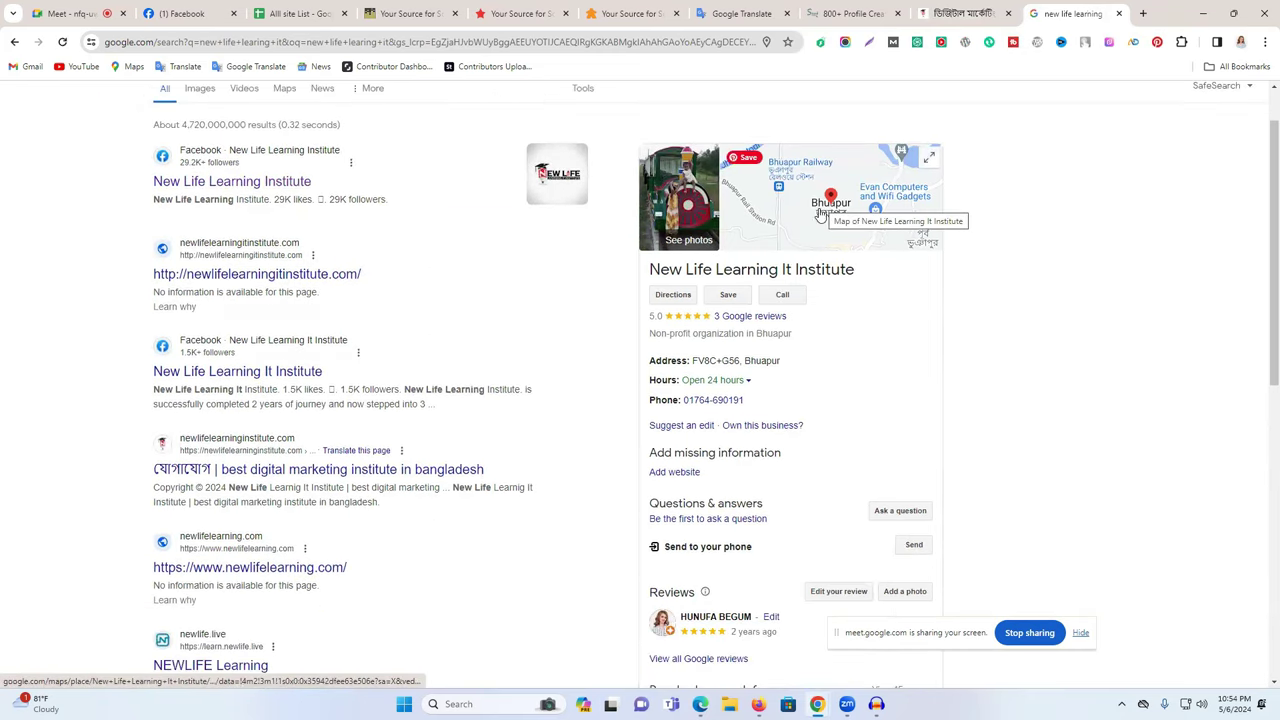
{"action": "scroll", "coordinate": [822, 210], "scroll_direction": "up", "scroll_amount": 1}
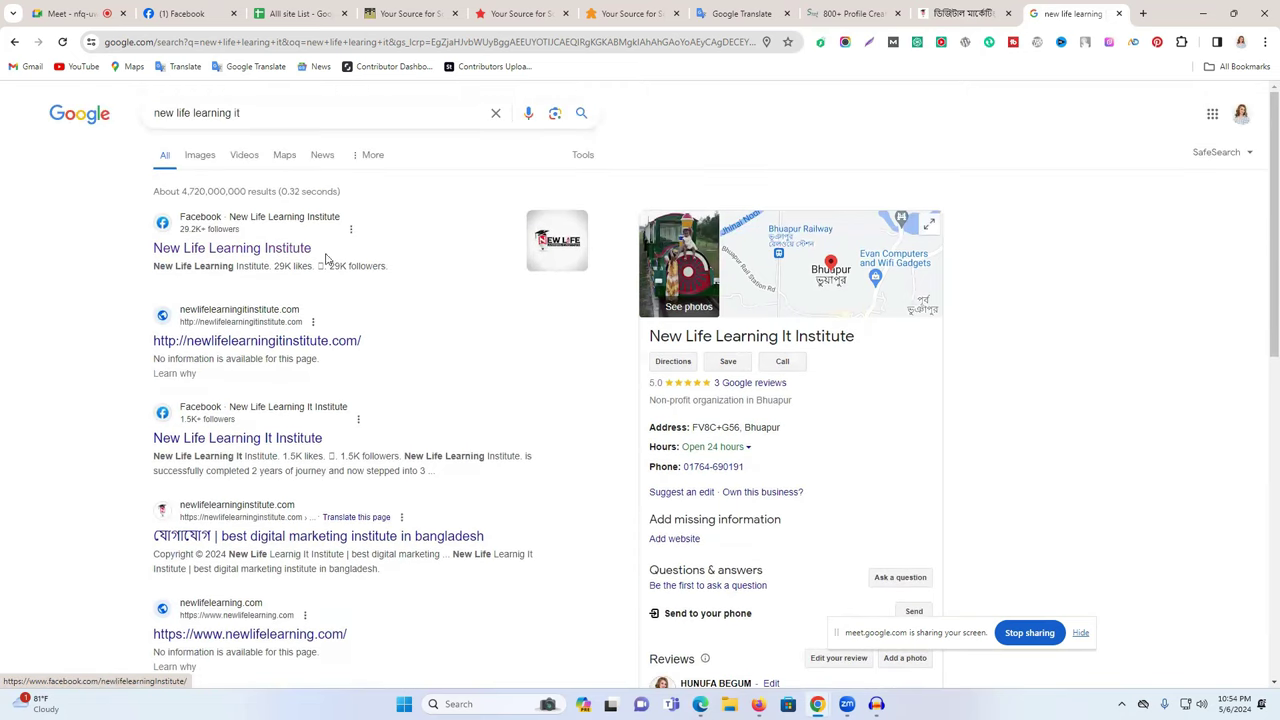
{"action": "scroll", "coordinate": [322, 348], "scroll_direction": "down", "scroll_amount": 3}
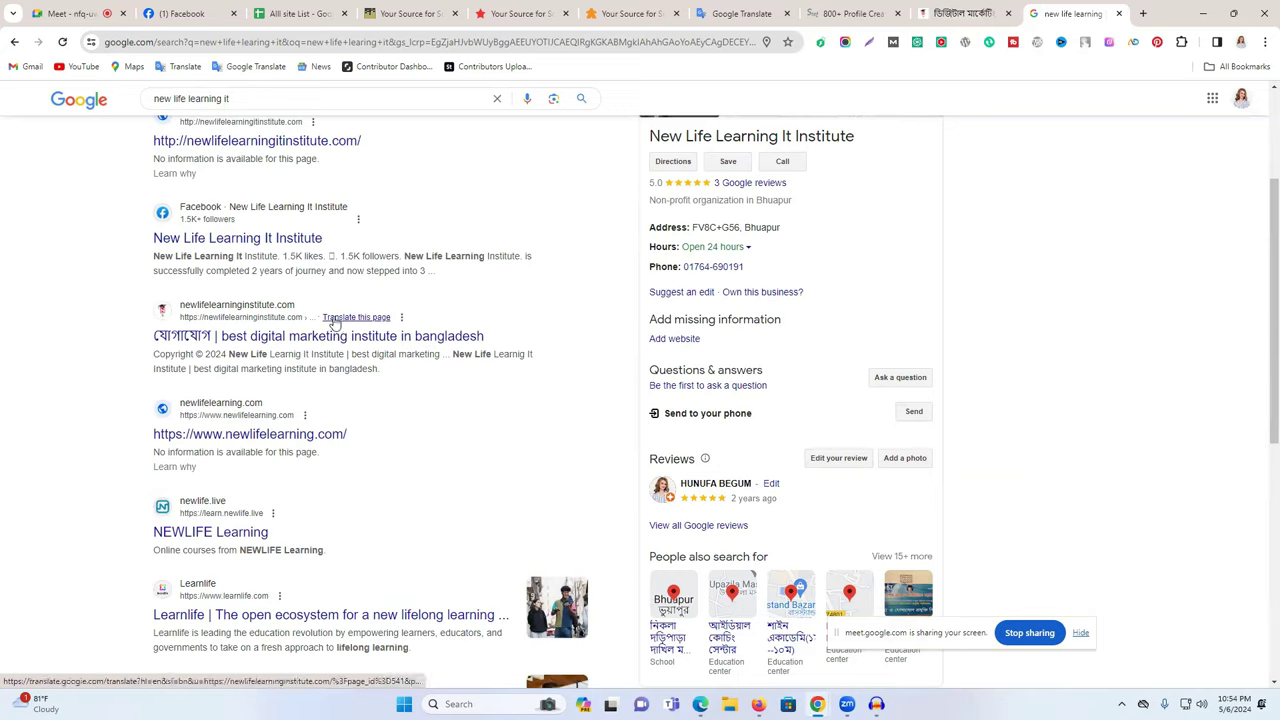
{"action": "scroll", "coordinate": [371, 294], "scroll_direction": "down", "scroll_amount": 5}
{"action": "scroll", "coordinate": [463, 420], "scroll_direction": "down", "scroll_amount": 4}
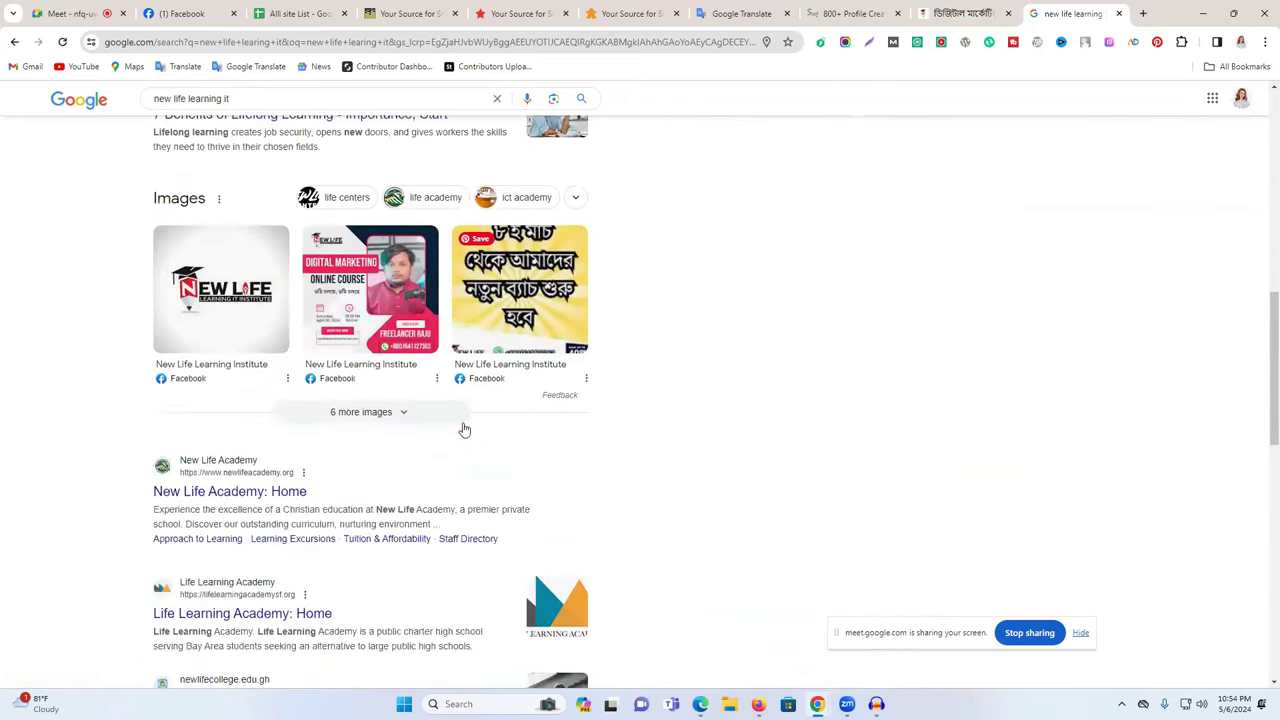
{"action": "scroll", "coordinate": [403, 300], "scroll_direction": "down", "scroll_amount": 3}
{"action": "scroll", "coordinate": [406, 330], "scroll_direction": "up", "scroll_amount": 15}
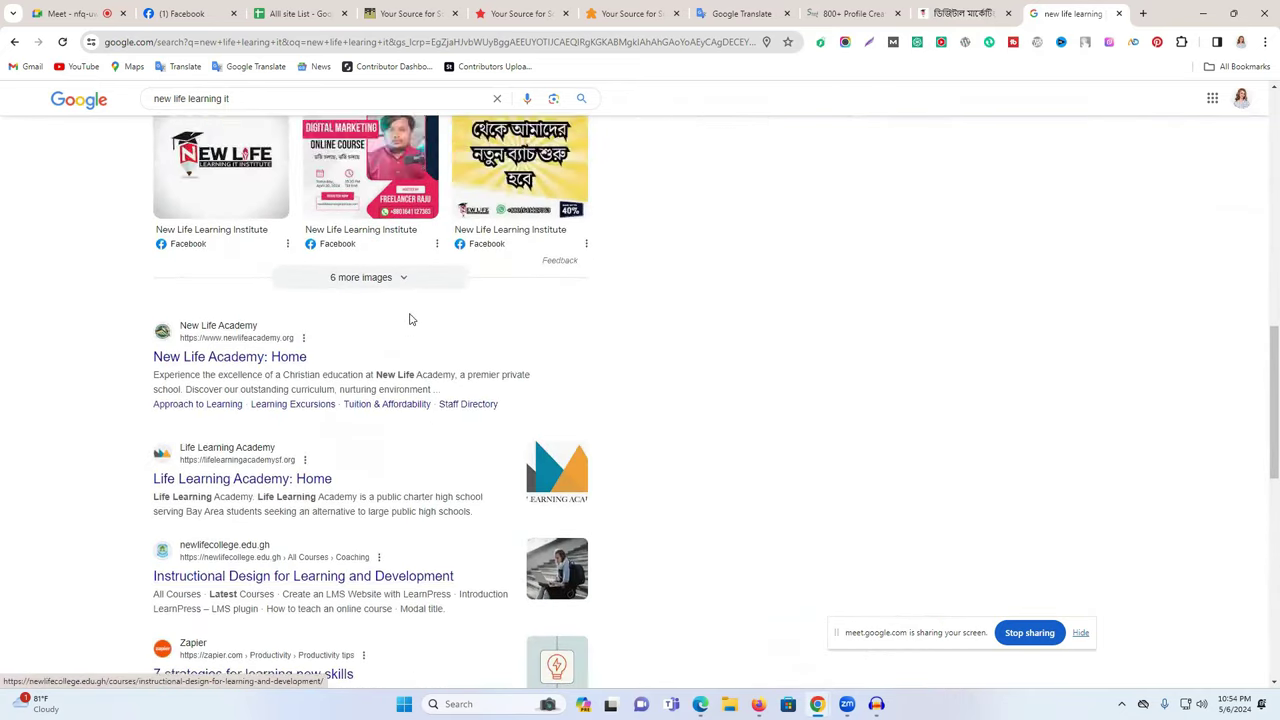
{"action": "left_click", "coordinate": [261, 116]}
{"action": "left_click", "coordinate": [70, 286]}
{"action": "scroll", "coordinate": [392, 370], "scroll_direction": "down", "scroll_amount": 7}
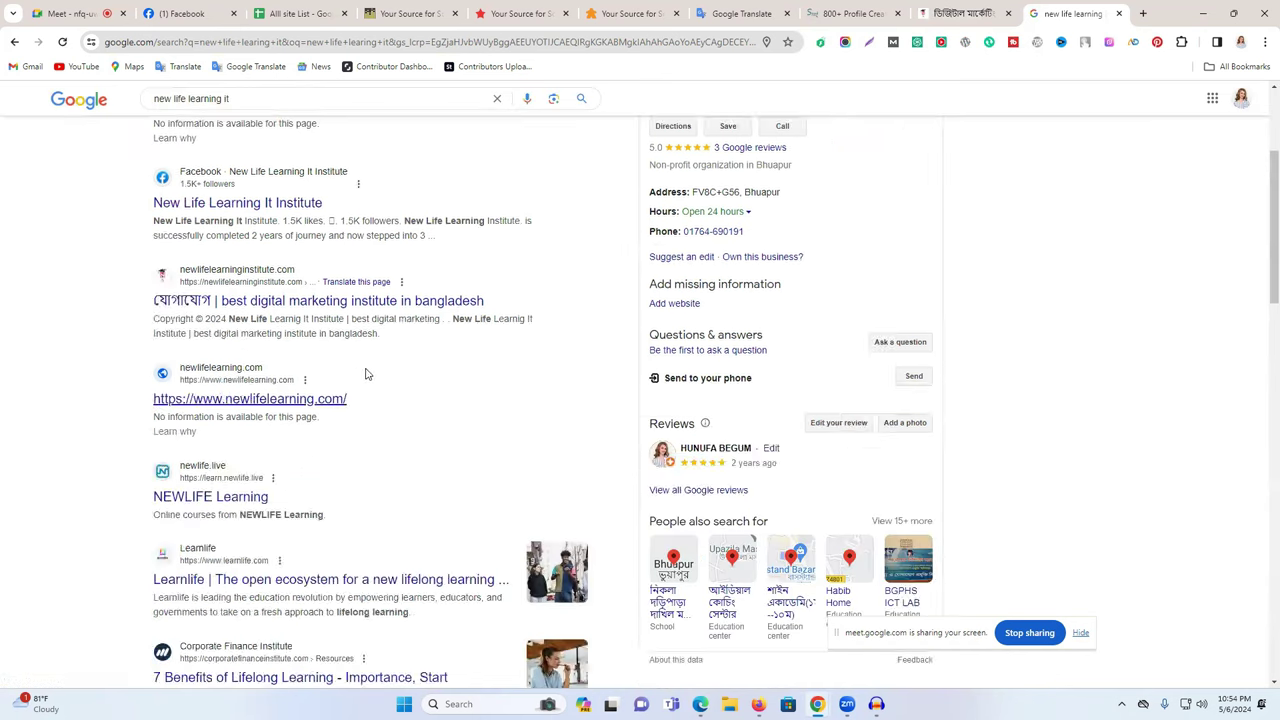
{"action": "scroll", "coordinate": [347, 447], "scroll_direction": "down", "scroll_amount": 7}
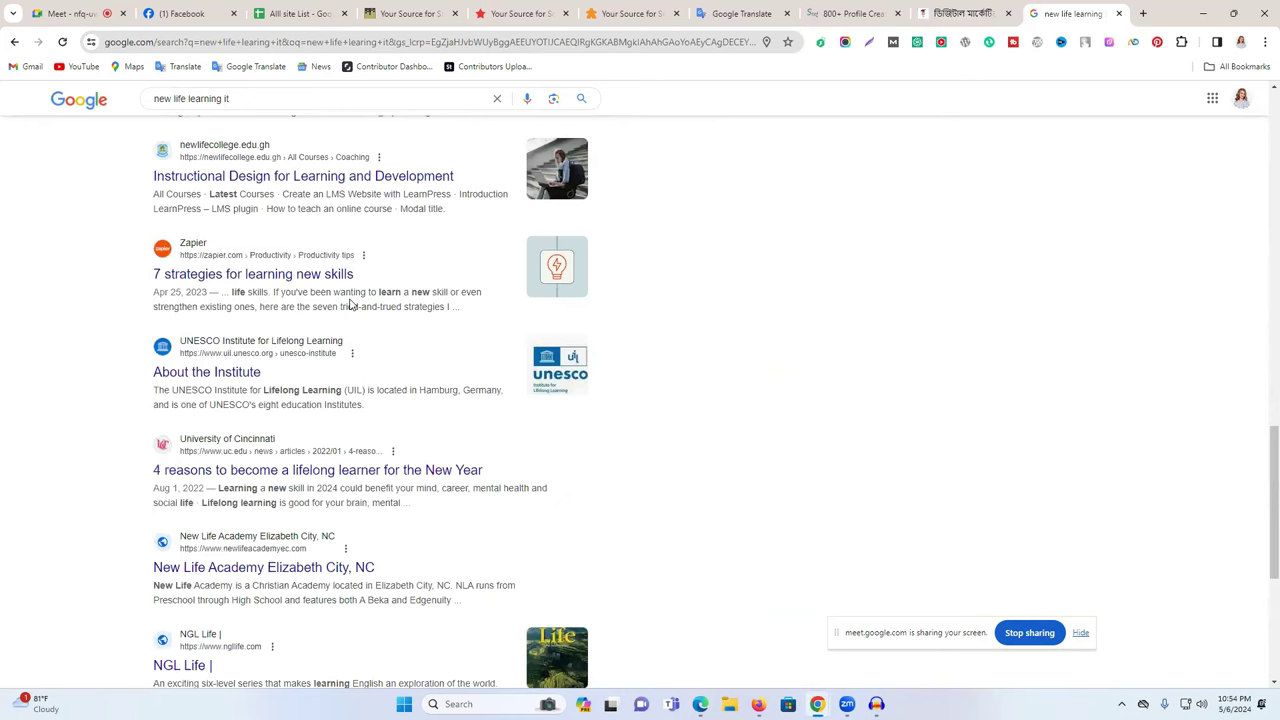
{"action": "scroll", "coordinate": [340, 430], "scroll_direction": "down", "scroll_amount": 4}
{"action": "scroll", "coordinate": [290, 420], "scroll_direction": "down", "scroll_amount": 3}
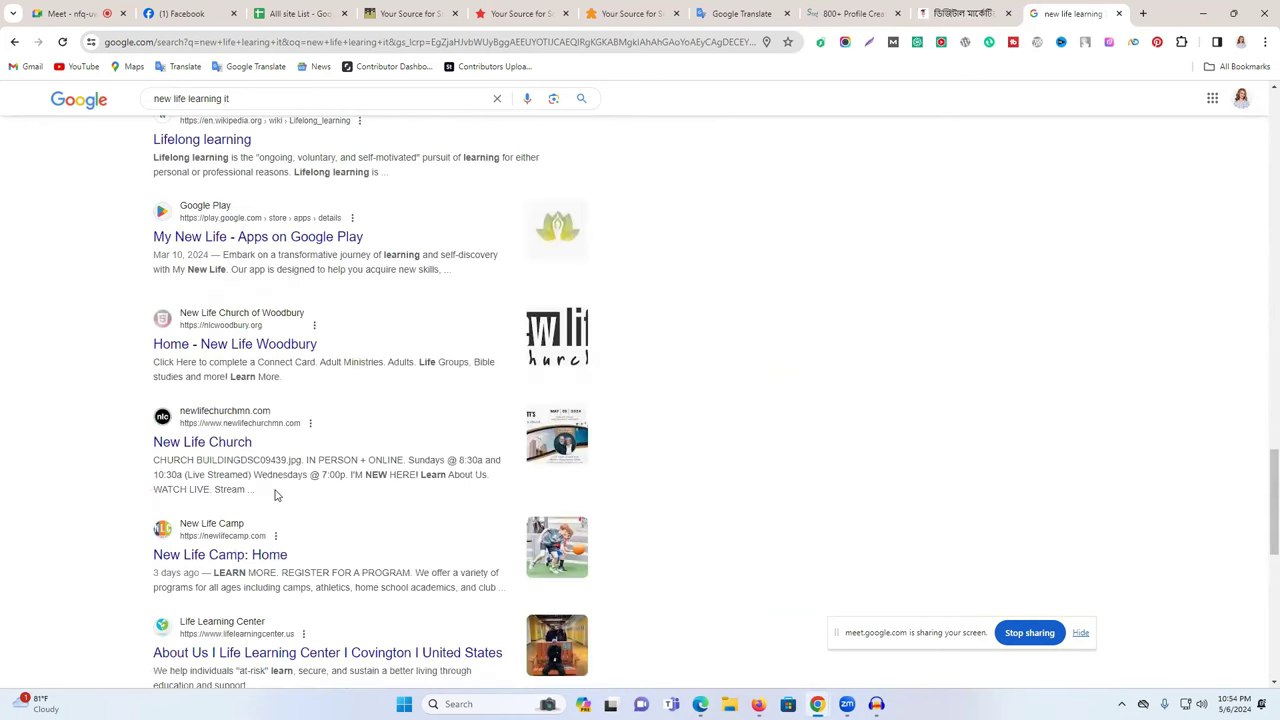
{"action": "scroll", "coordinate": [280, 455], "scroll_direction": "down", "scroll_amount": 7}
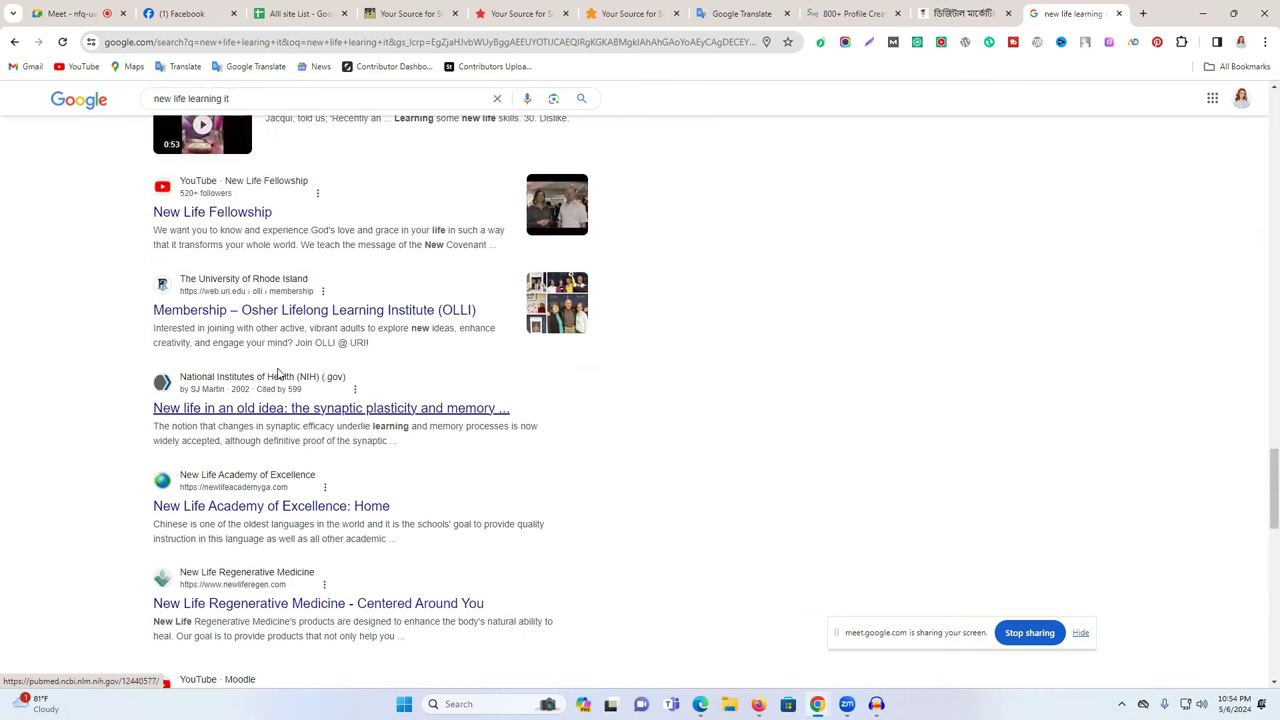
{"action": "scroll", "coordinate": [323, 443], "scroll_direction": "down", "scroll_amount": 7}
{"action": "scroll", "coordinate": [500, 225], "scroll_direction": "up", "scroll_amount": 2}
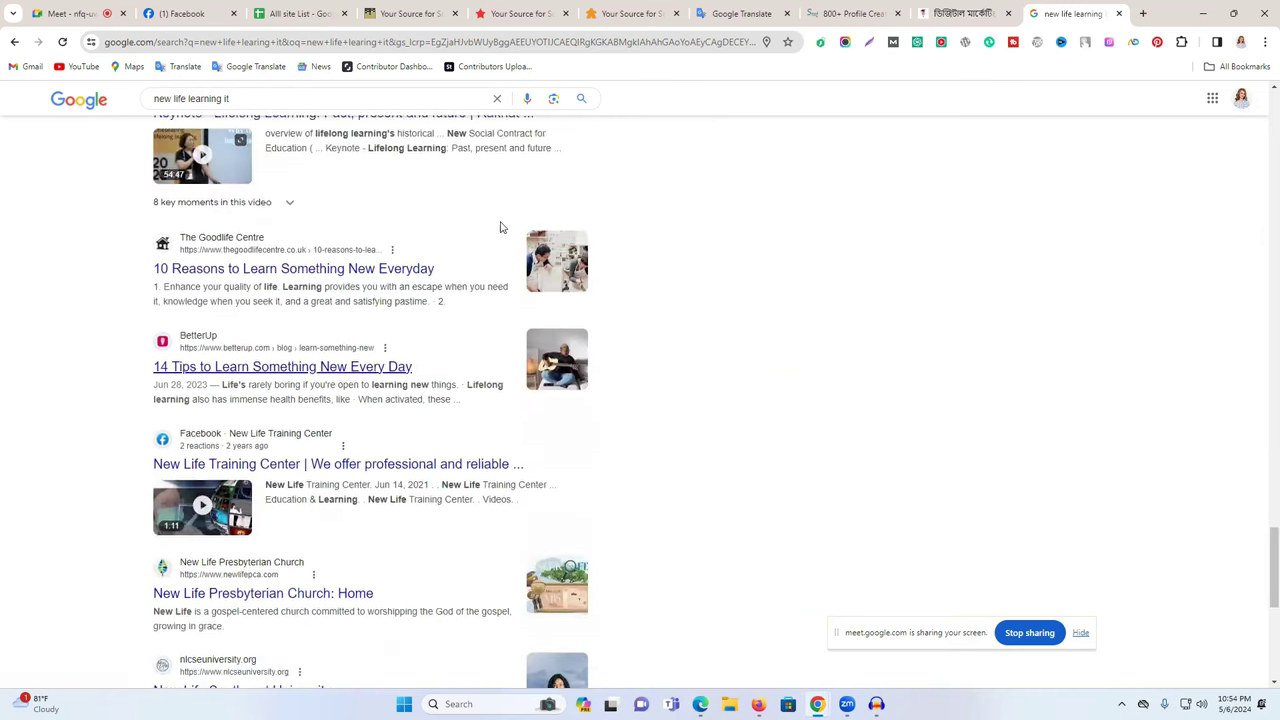
Close the Google results tab in Chrome and return to the Bing results in Edge, dismissing the search suggestions
{"action": "left_click", "coordinate": [1119, 13]}
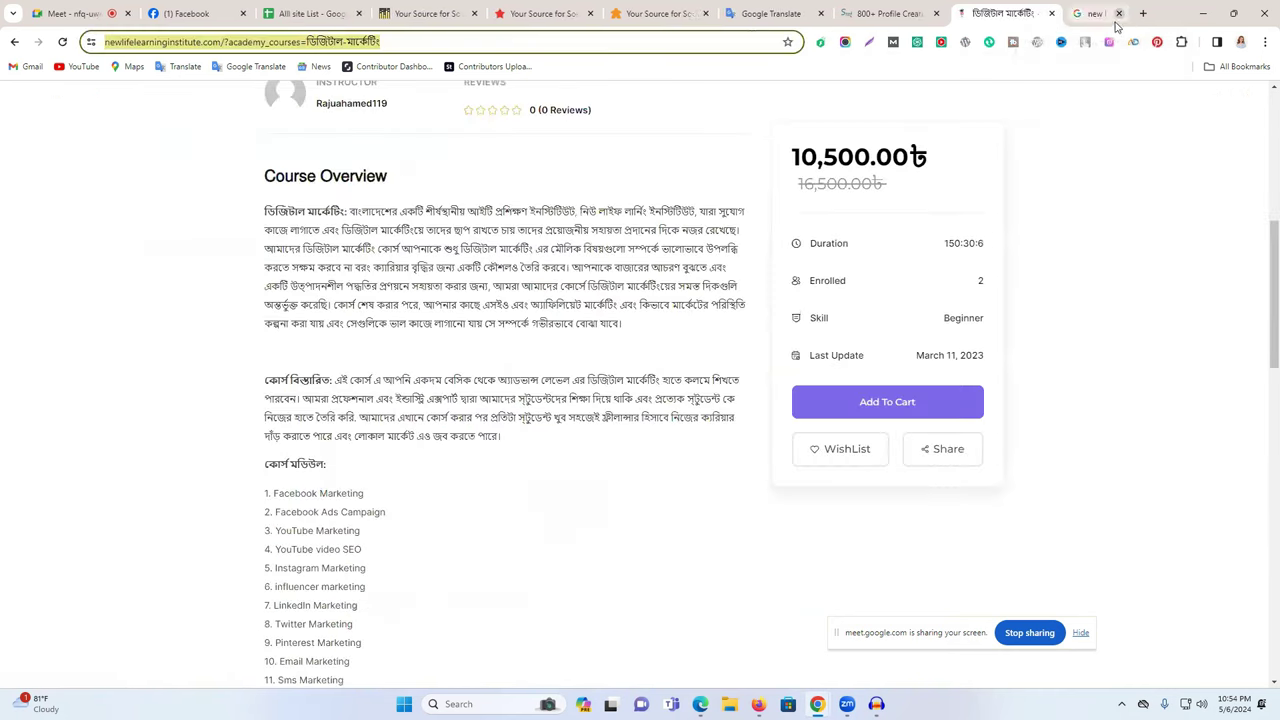
{"action": "left_click", "coordinate": [700, 704]}
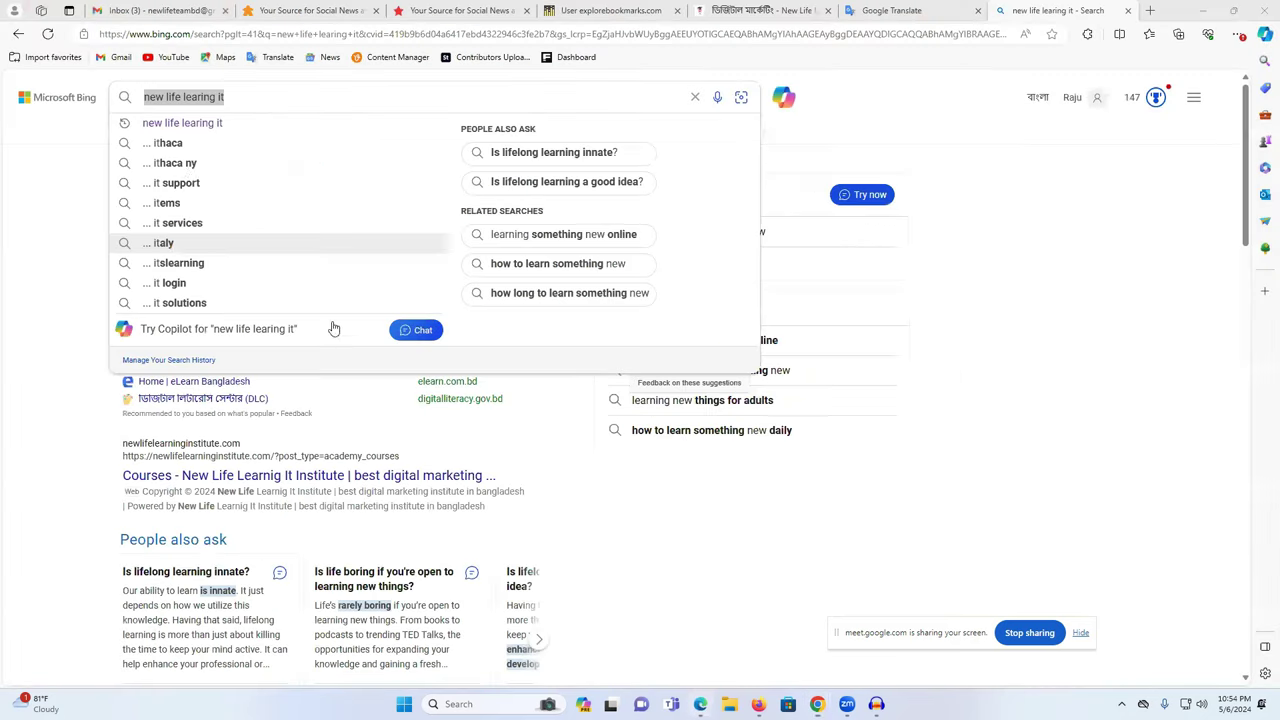
{"action": "left_click", "coordinate": [30, 183]}
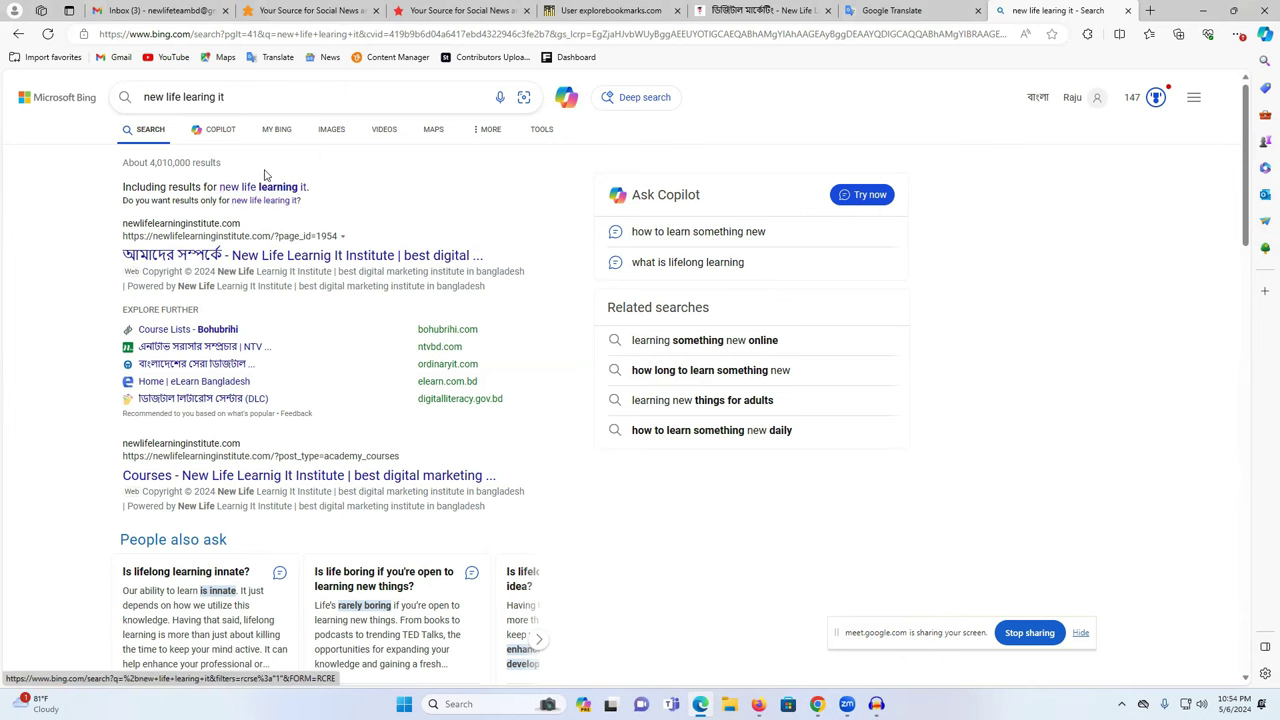
Return to the newlifeitbd profile on explorebookmarks and open its settings
{"action": "left_click", "coordinate": [229, 99]}
{"action": "key", "text": "ctrl+shift+Tab"}
{"action": "key", "text": "ctrl+shift+Tab"}
{"action": "key", "text": "ctrl+shift+Tab"}
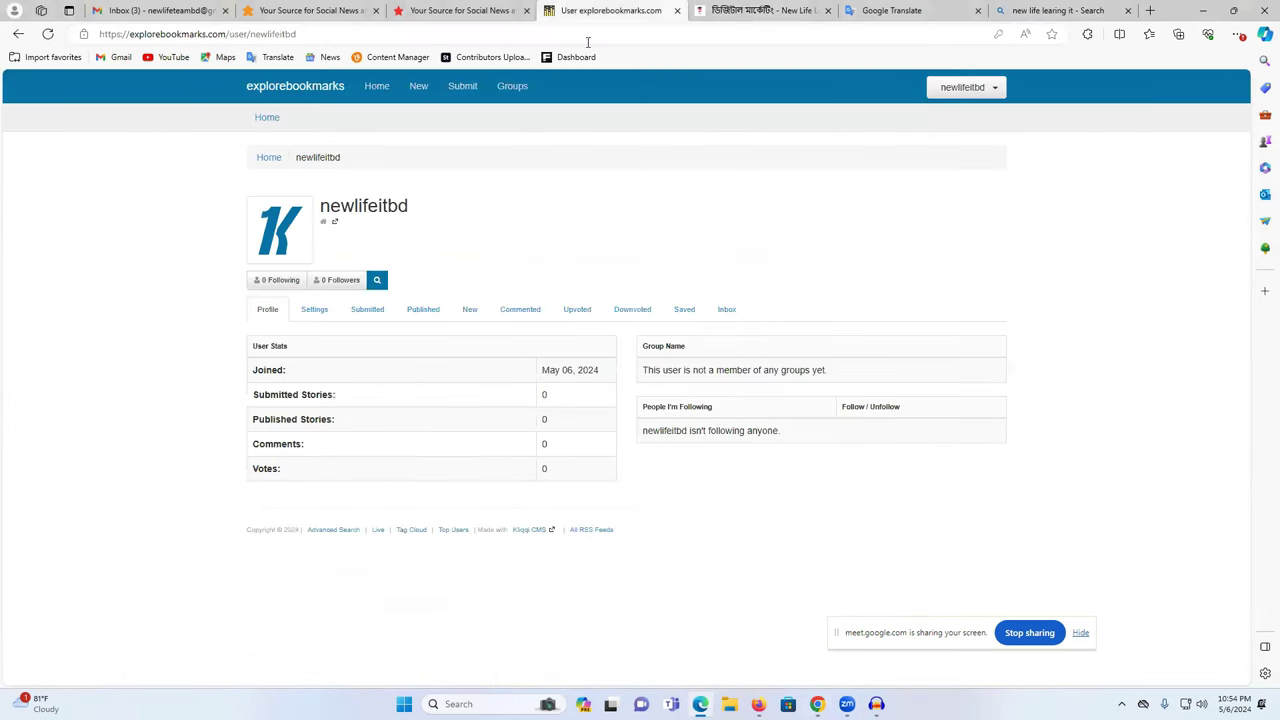
{"action": "left_click", "coordinate": [319, 316]}
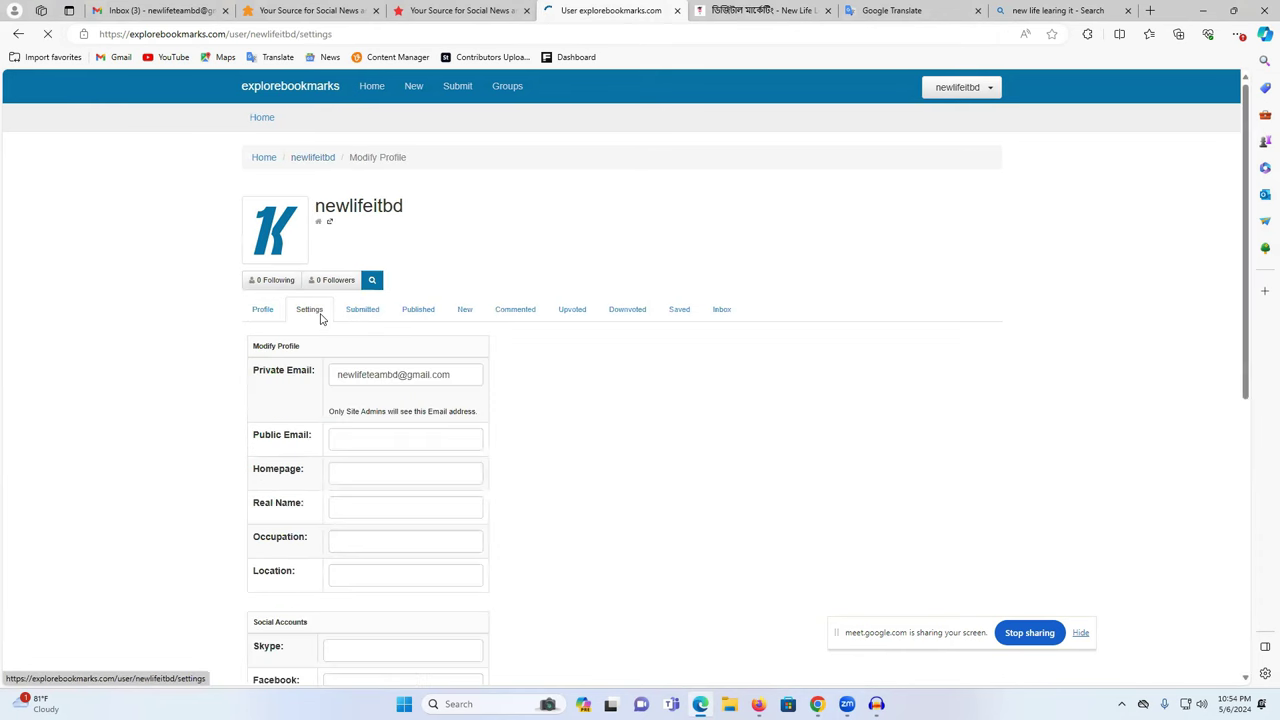
{"action": "key", "text": "ctrl+Tab"}
{"action": "key", "text": "ctrl+Tab"}
{"action": "key", "text": "ctrl+Tab"}
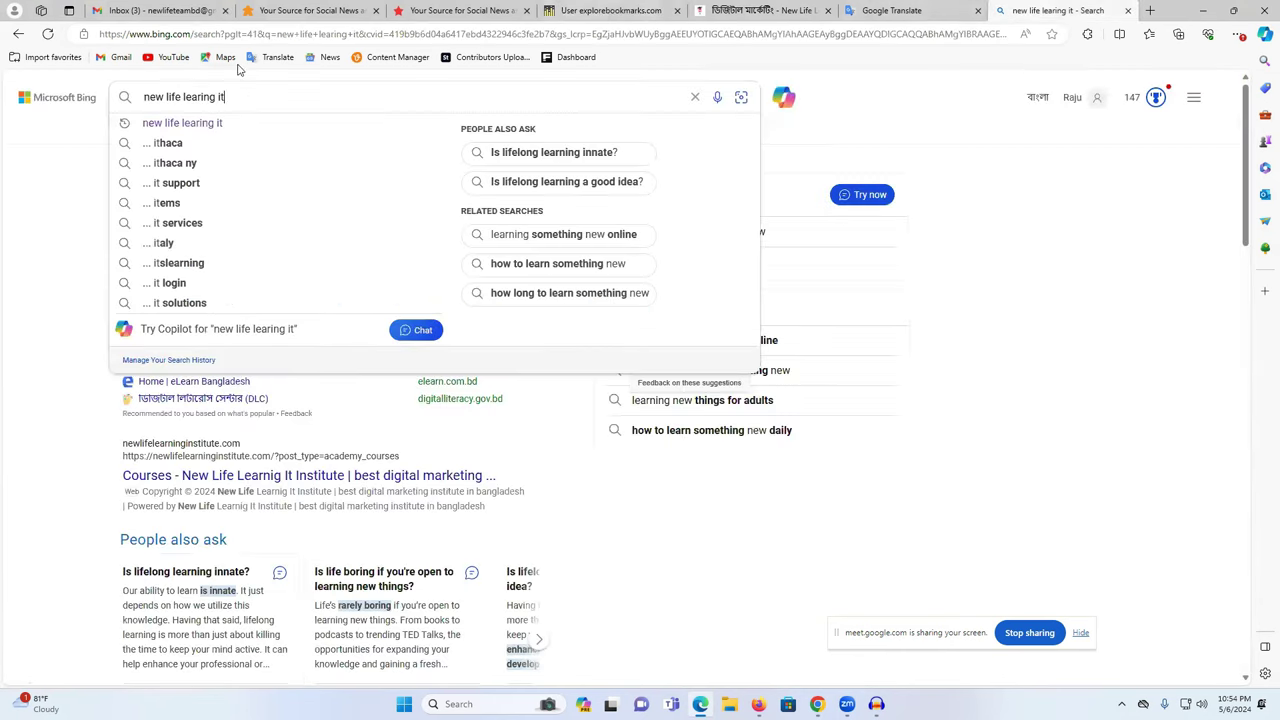
{"action": "key", "text": "ctrl+shift+Tab"}
{"action": "key", "text": "ctrl+shift+Tab"}
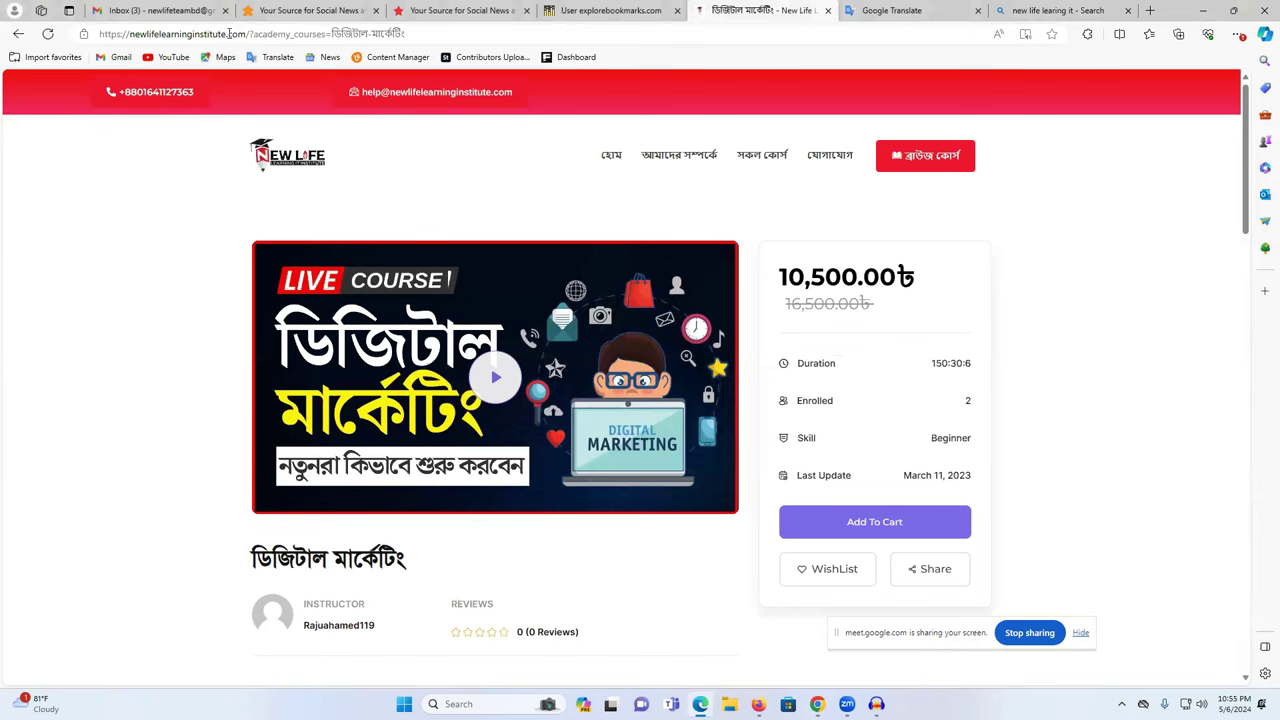
{"action": "left_click_drag", "start_coordinate": [244, 33], "coordinate": [103, 33]}
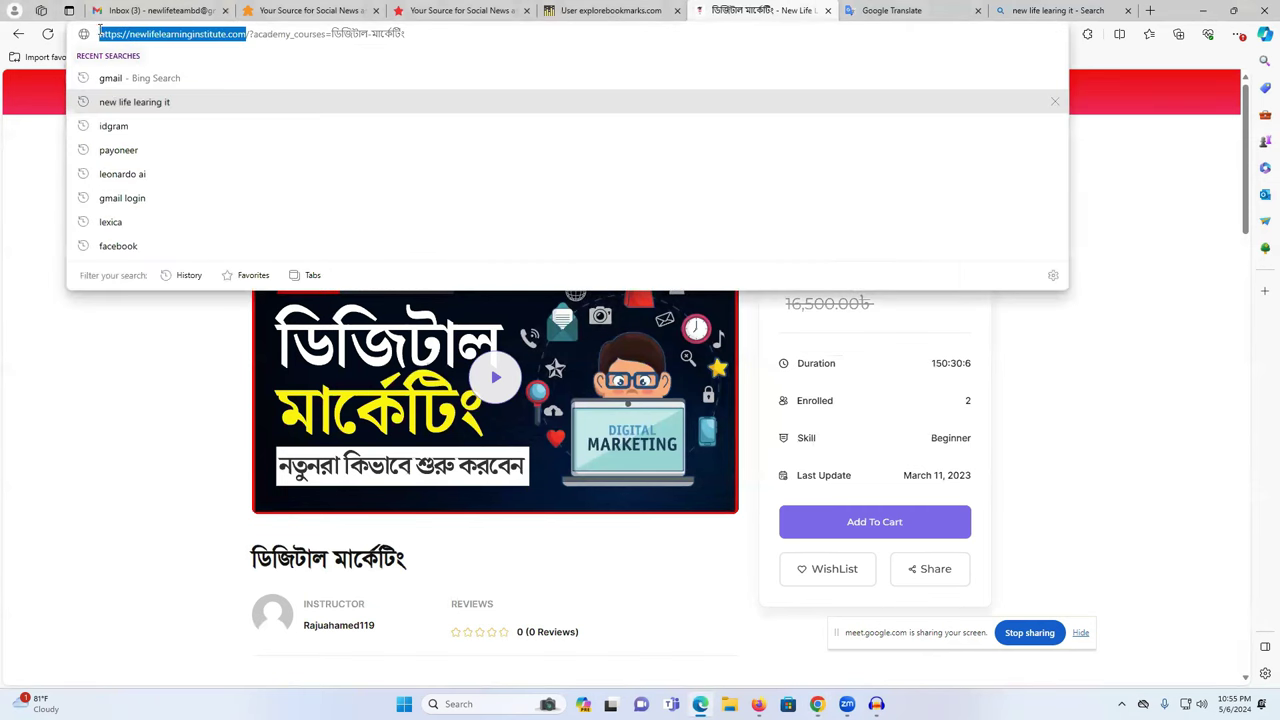
Revisit the Bing results and the digital marketing course page, placing the cursor at the end of the course page's address
{"action": "left_click", "coordinate": [1050, 10]}
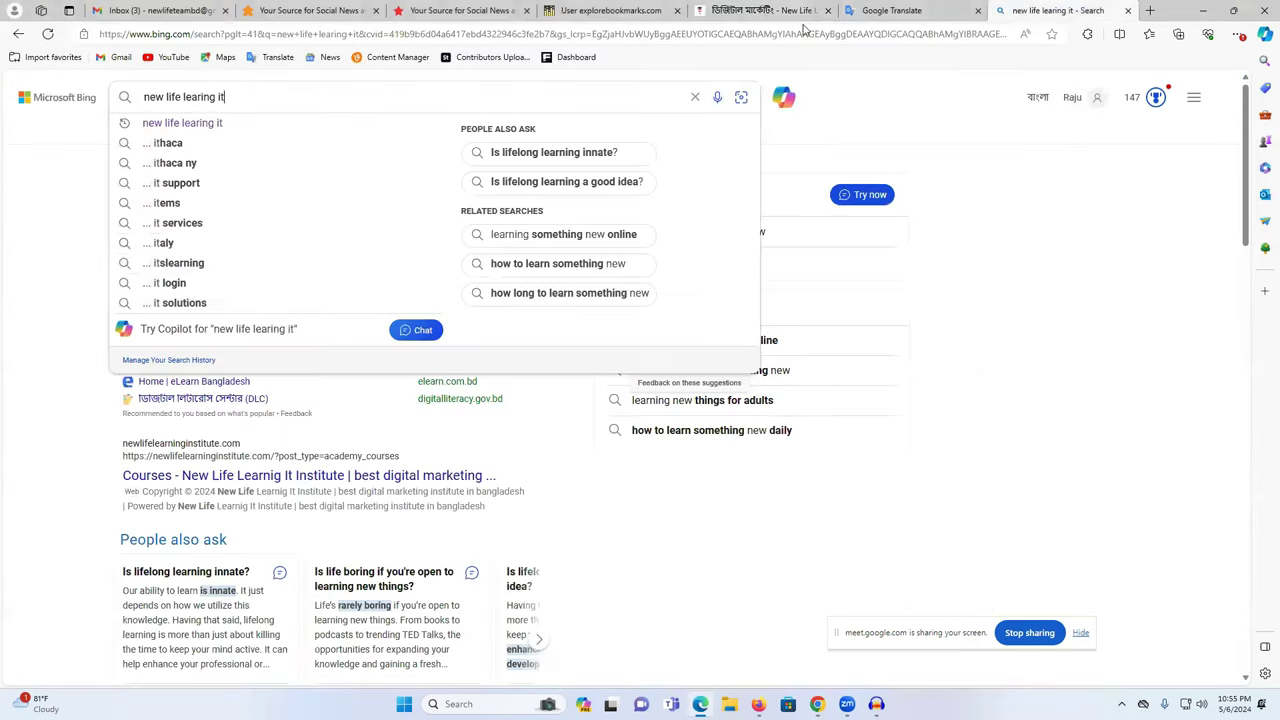
{"action": "left_click", "coordinate": [1067, 331]}
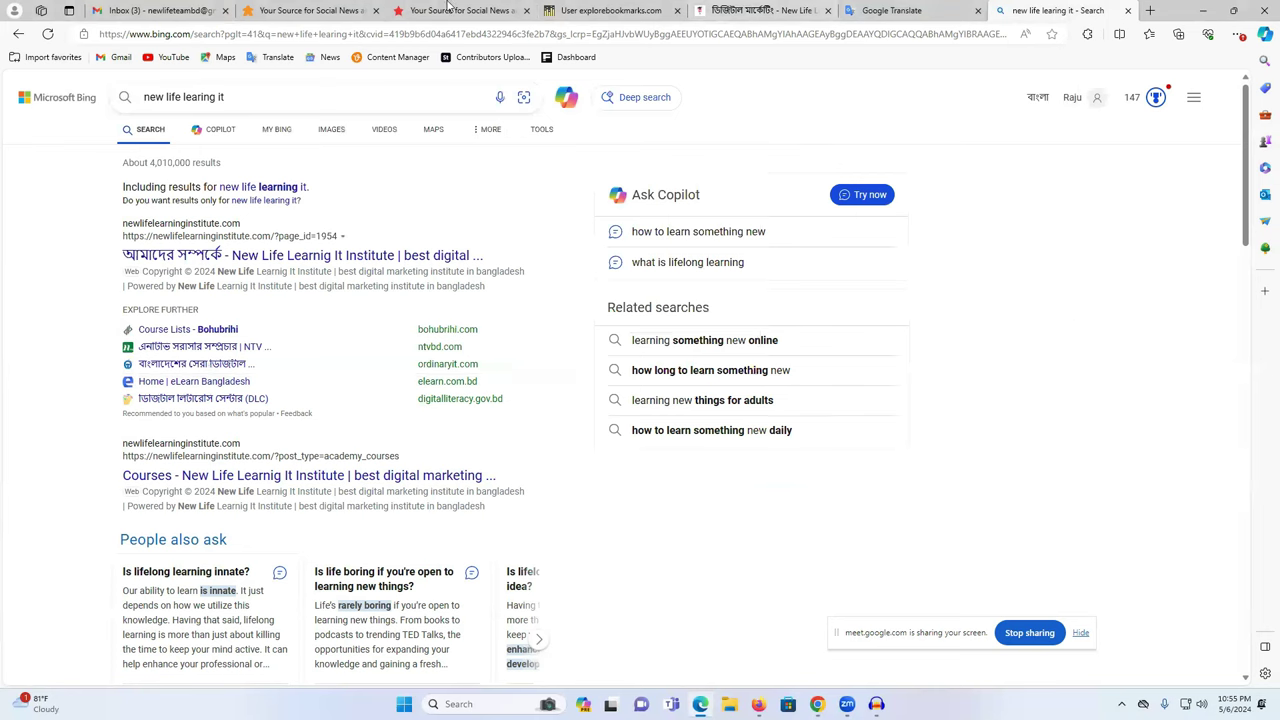
{"action": "left_click", "coordinate": [610, 10]}
{"action": "left_click", "coordinate": [765, 10]}
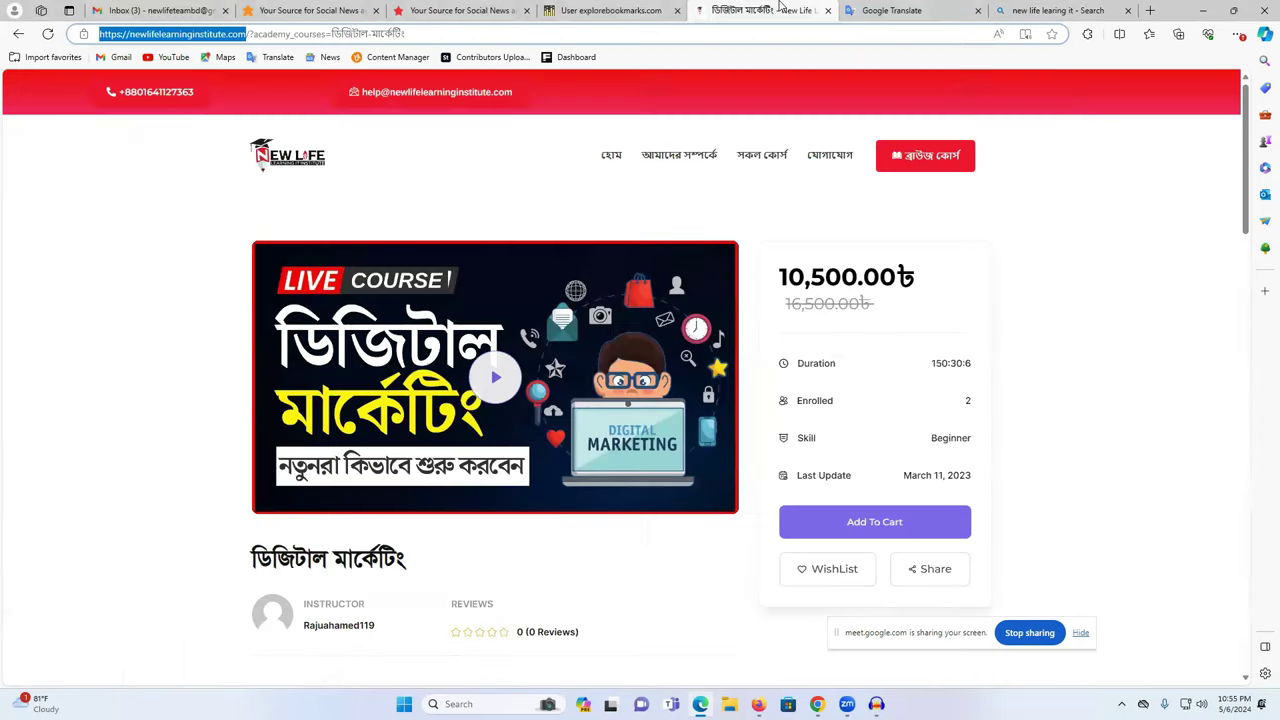
{"action": "scroll", "coordinate": [641, 259], "scroll_direction": "down", "scroll_amount": 1}
{"action": "scroll", "coordinate": [575, 221], "scroll_direction": "up", "scroll_amount": 1}
{"action": "left_click", "coordinate": [421, 28]}
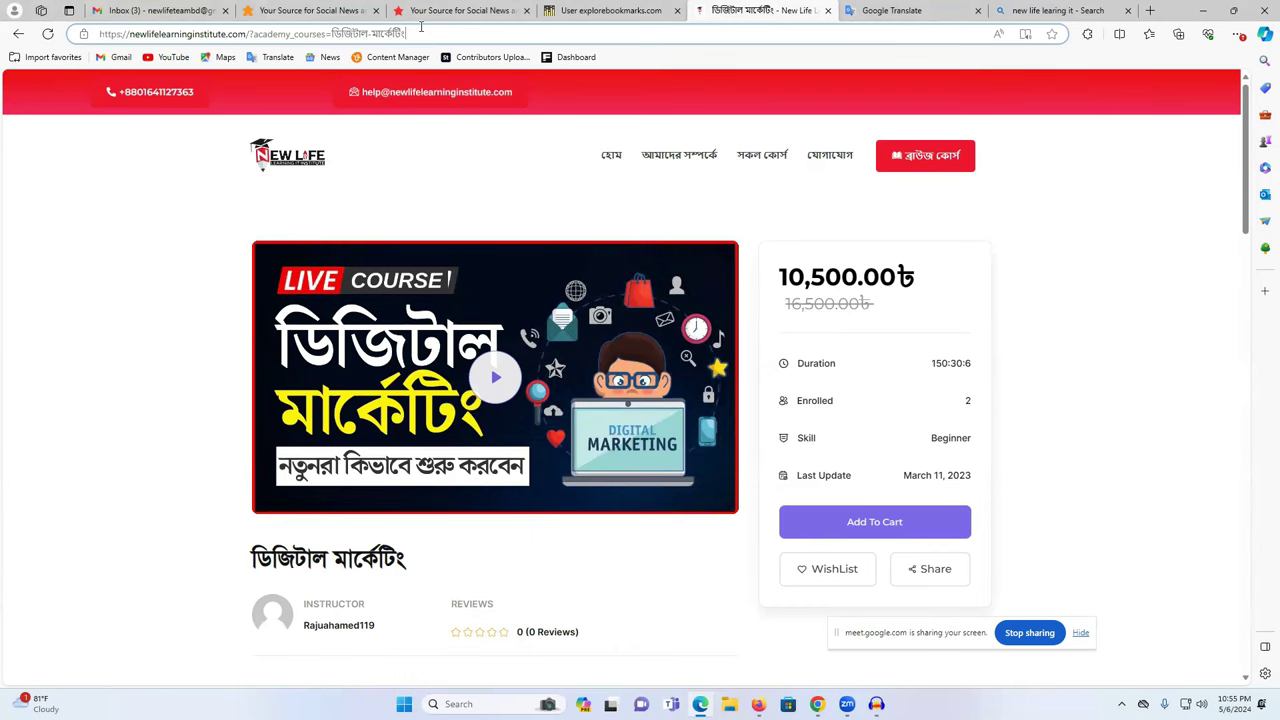
{"action": "left_click", "coordinate": [607, 8]}
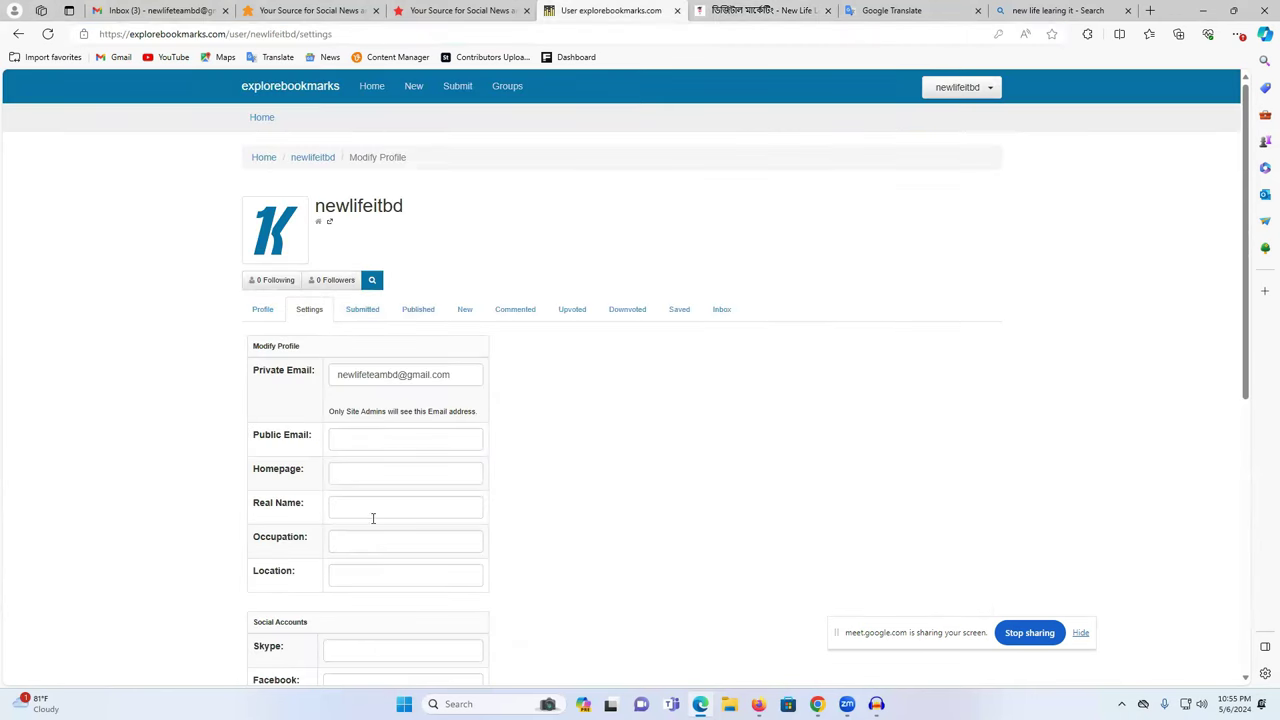
{"action": "left_click", "coordinate": [342, 477]}
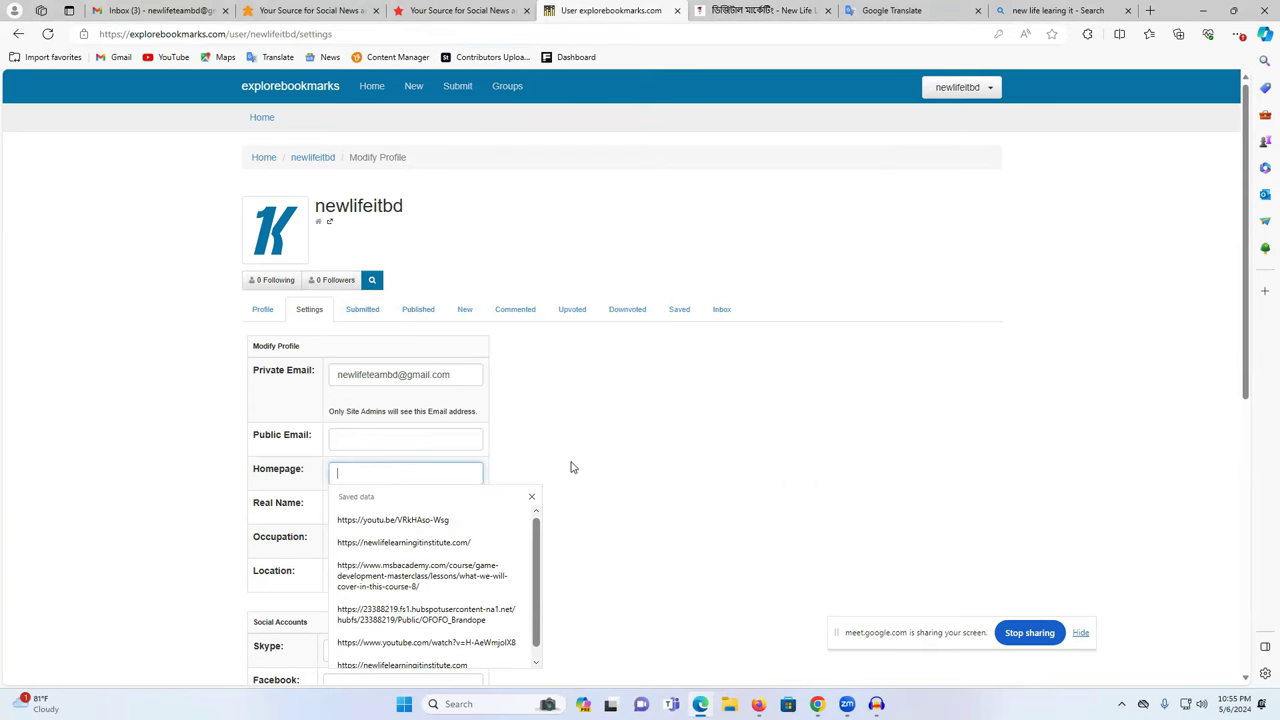
{"action": "type", "text": "https://newlifelearninginstitute.com/"}
{"action": "scroll", "coordinate": [634, 451], "scroll_direction": "down", "scroll_amount": 5}
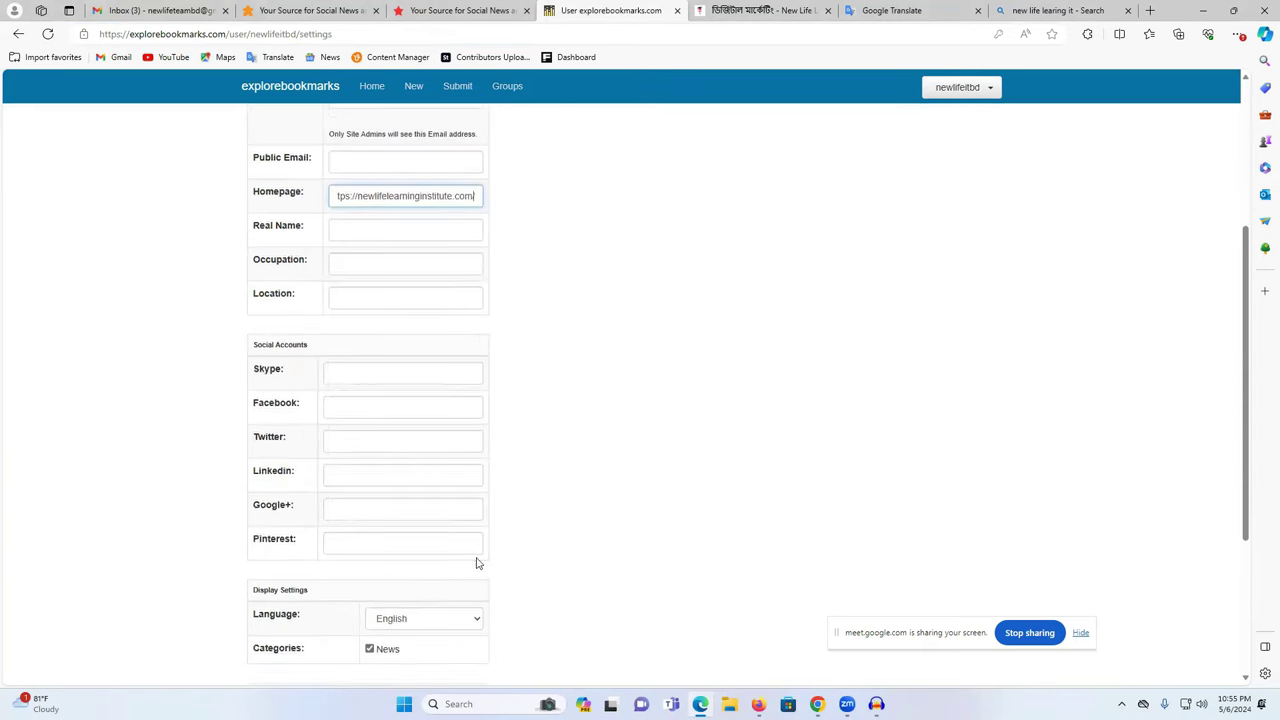
{"action": "left_click", "coordinate": [297, 611]}
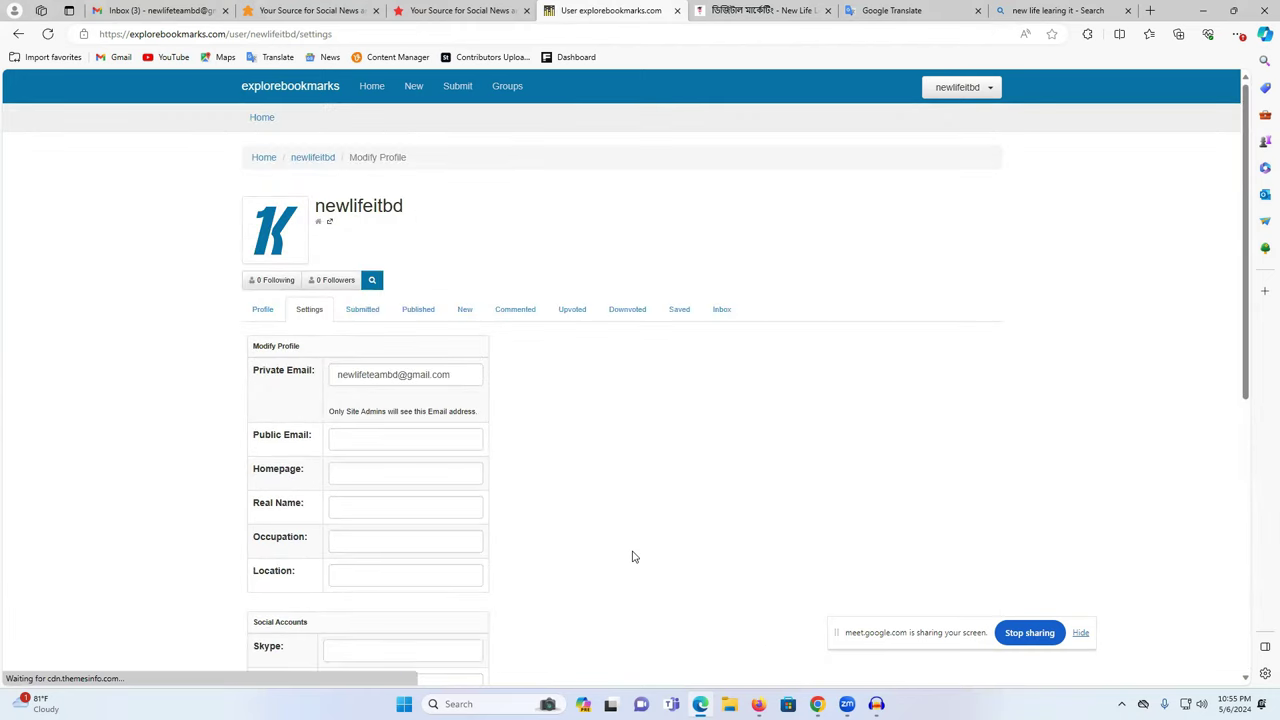
{"action": "scroll", "coordinate": [355, 413], "scroll_direction": "down", "scroll_amount": 3}
{"action": "scroll", "coordinate": [357, 466], "scroll_direction": "up", "scroll_amount": 3}
Check the newlifeitbd profile page and its settings fields in a new tab, and revisit the digital marketing course page
{"action": "left_click", "coordinate": [326, 224]}
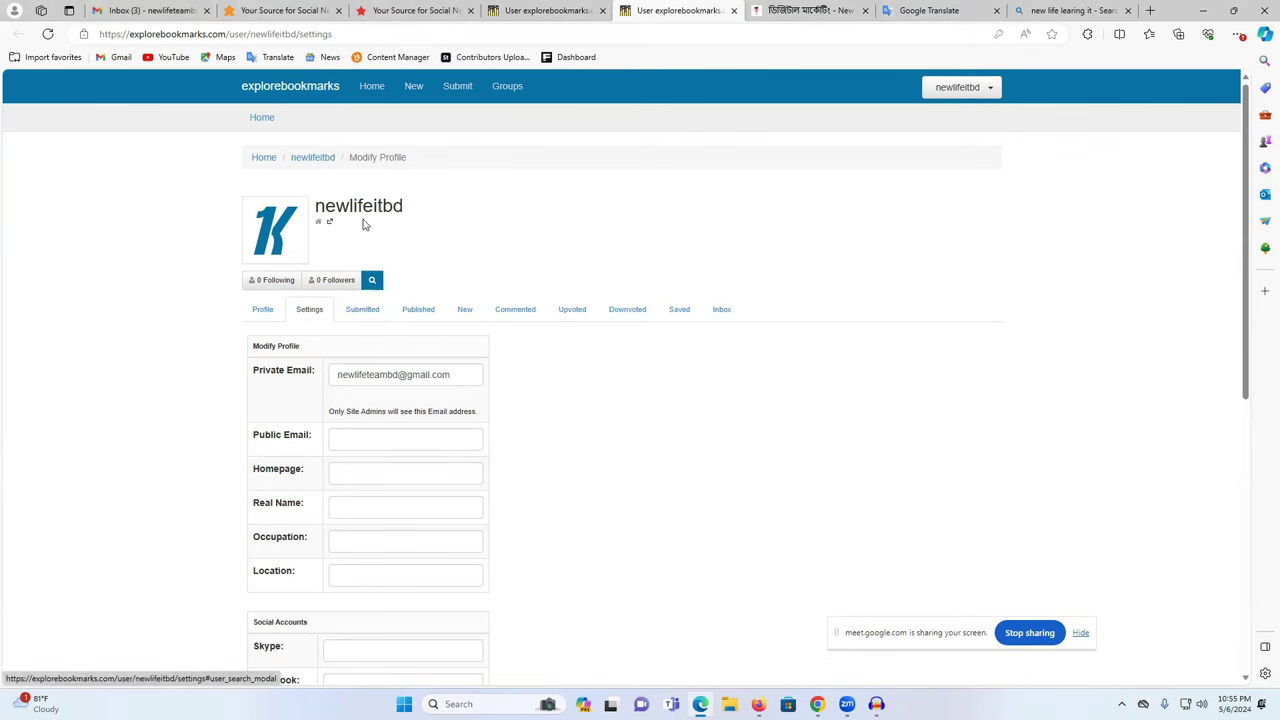
{"action": "left_click", "coordinate": [313, 159]}
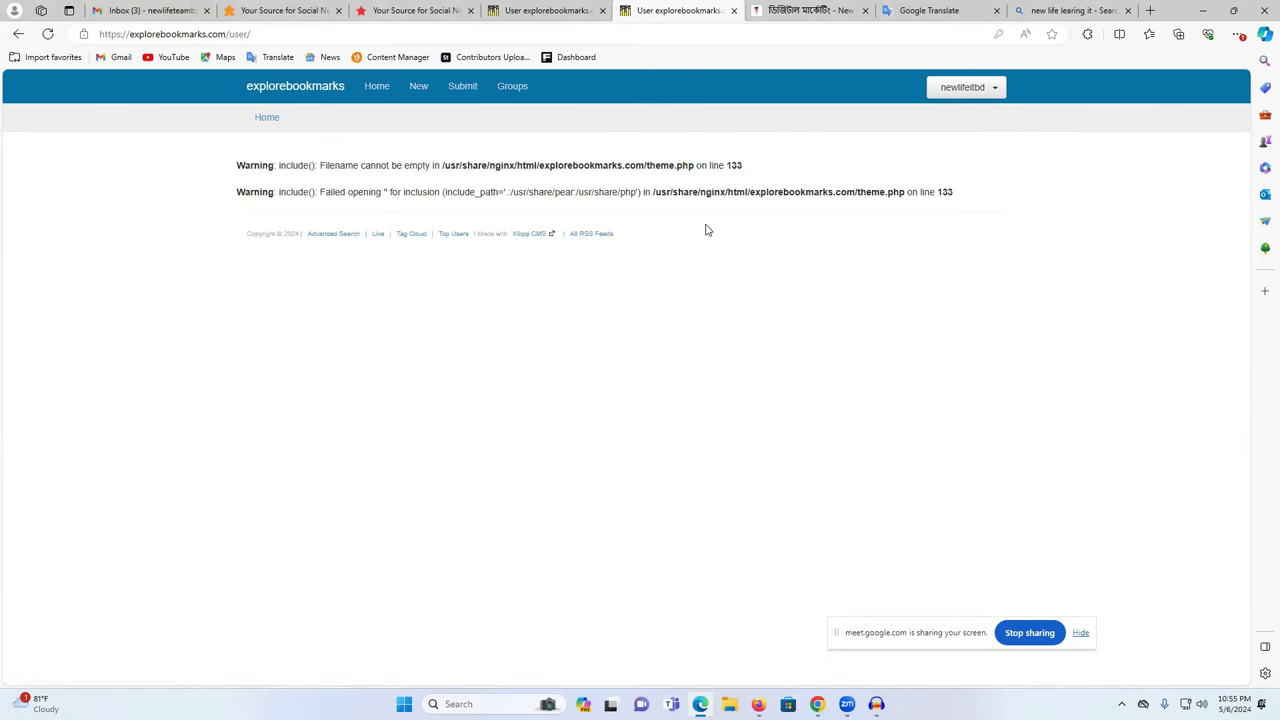
{"action": "left_click", "coordinate": [18, 34]}
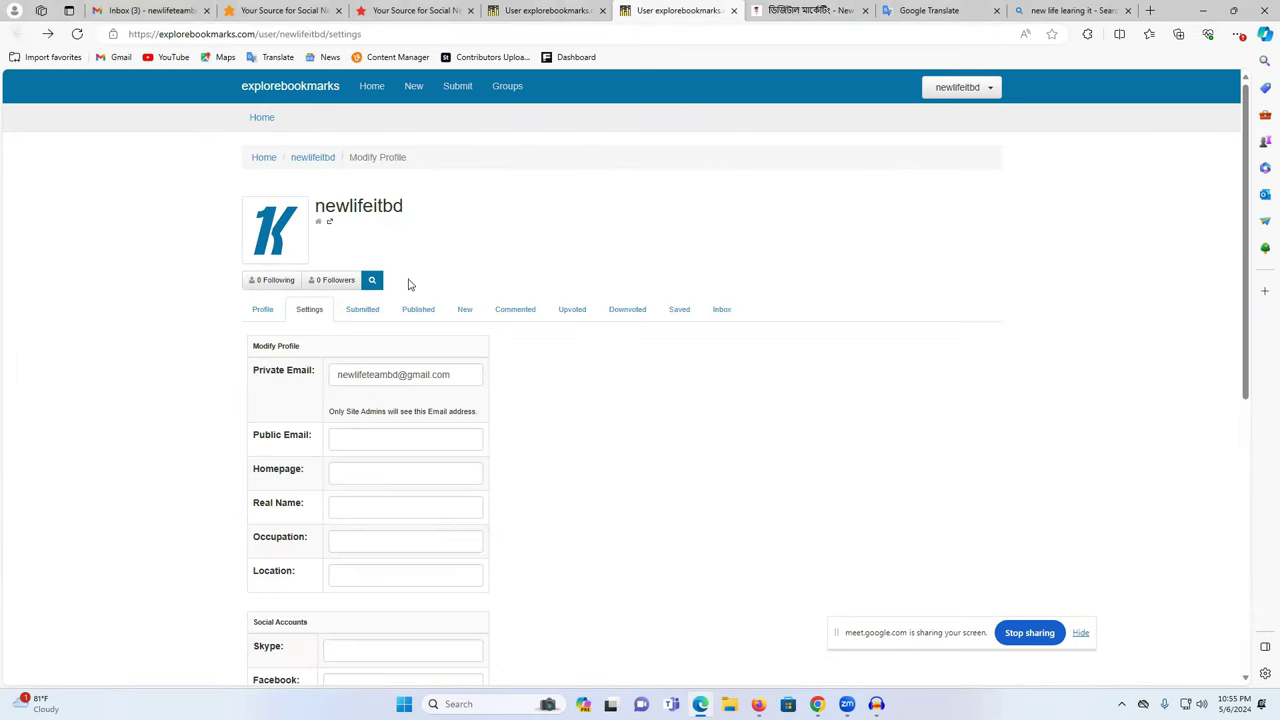
{"action": "scroll", "coordinate": [362, 526], "scroll_direction": "down", "scroll_amount": 2}
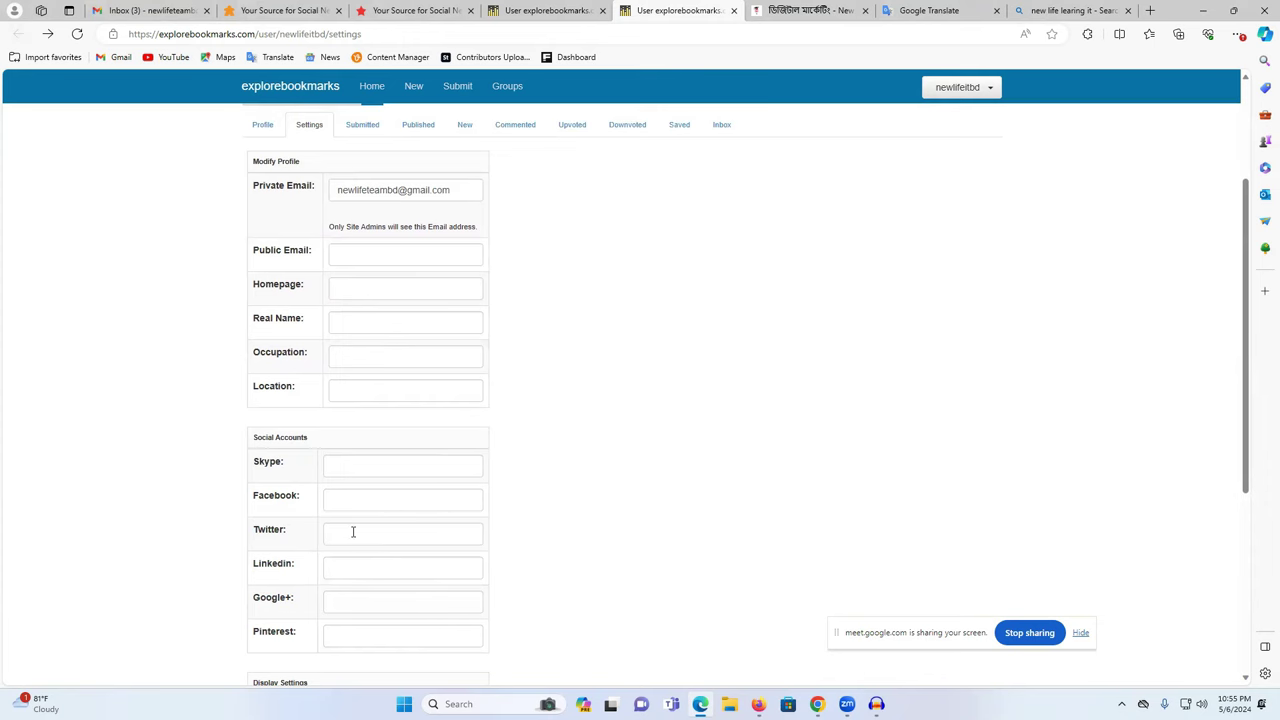
{"action": "scroll", "coordinate": [353, 531], "scroll_direction": "down", "scroll_amount": 3}
{"action": "scroll", "coordinate": [380, 417], "scroll_direction": "up", "scroll_amount": 5}
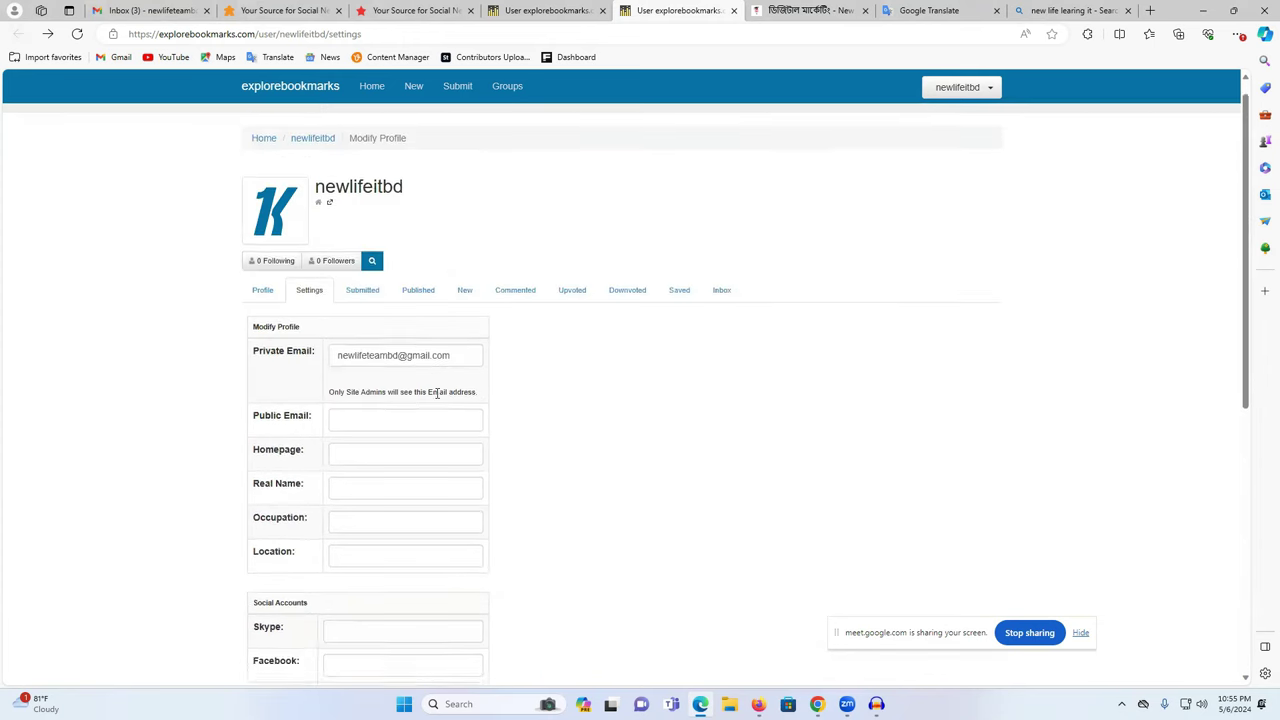
{"action": "scroll", "coordinate": [437, 392], "scroll_direction": "up", "scroll_amount": 1}
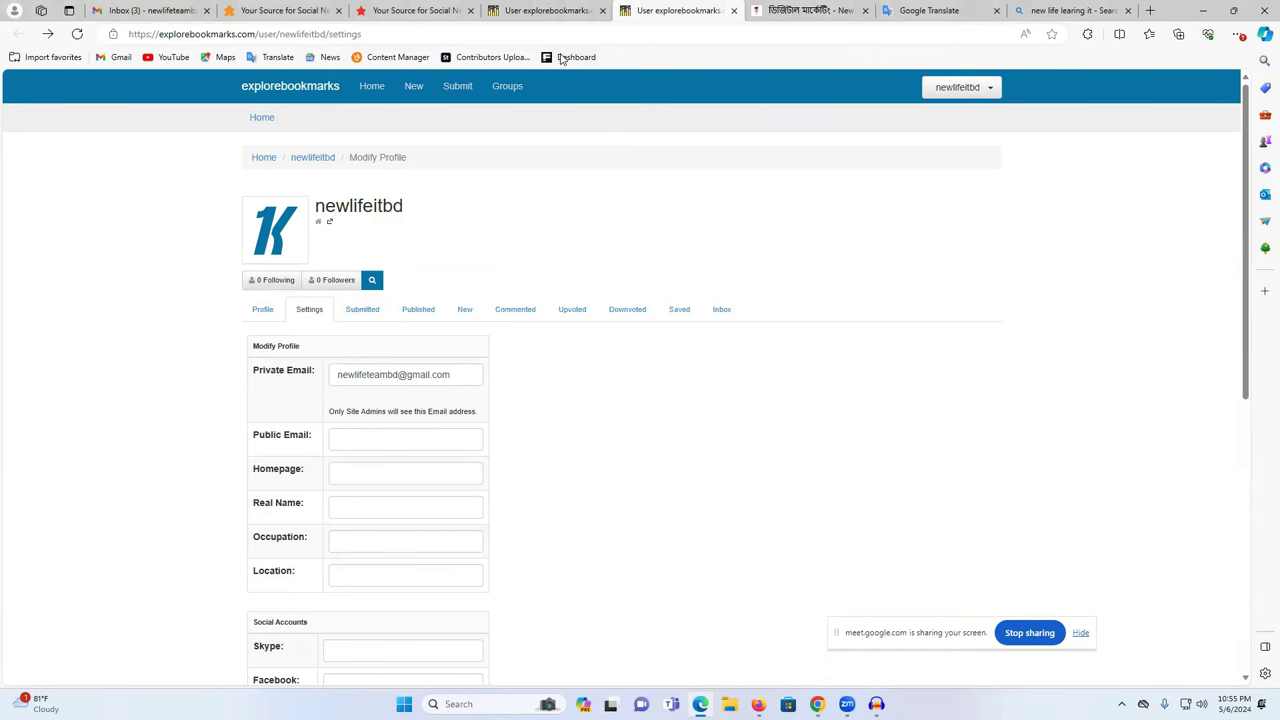
{"action": "left_click", "coordinate": [790, 10]}
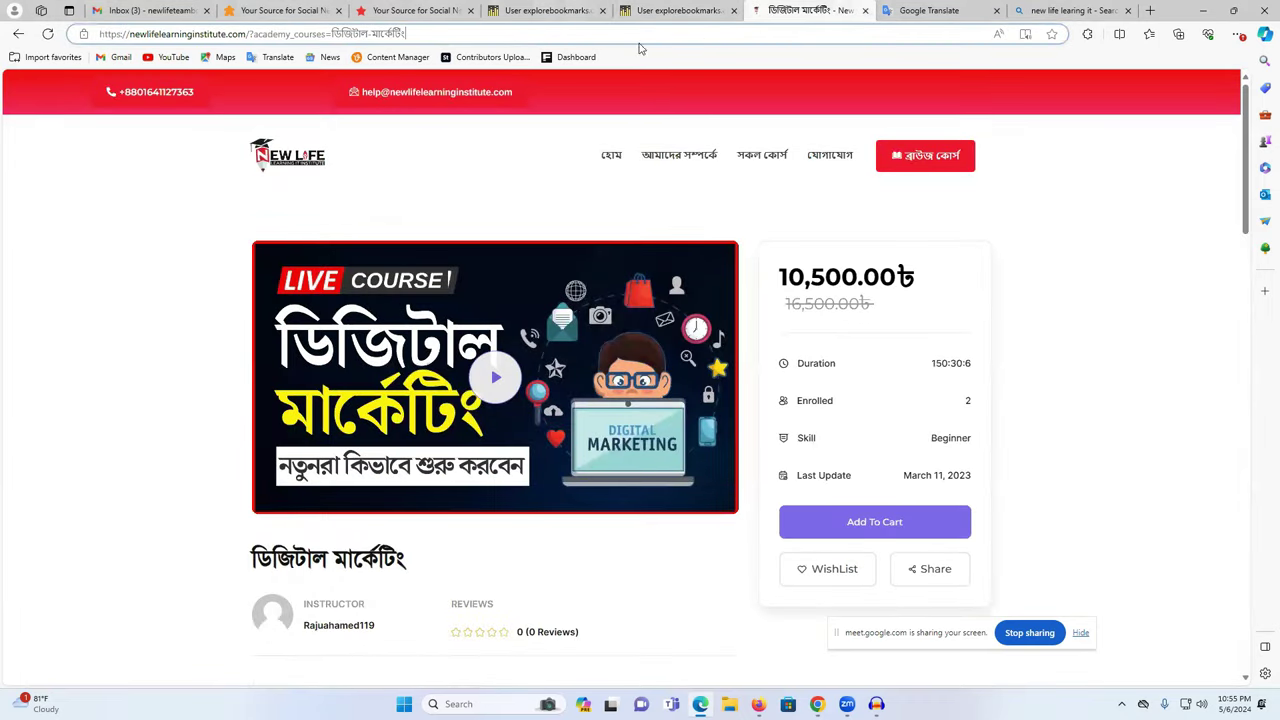
{"action": "left_click", "coordinate": [675, 10]}
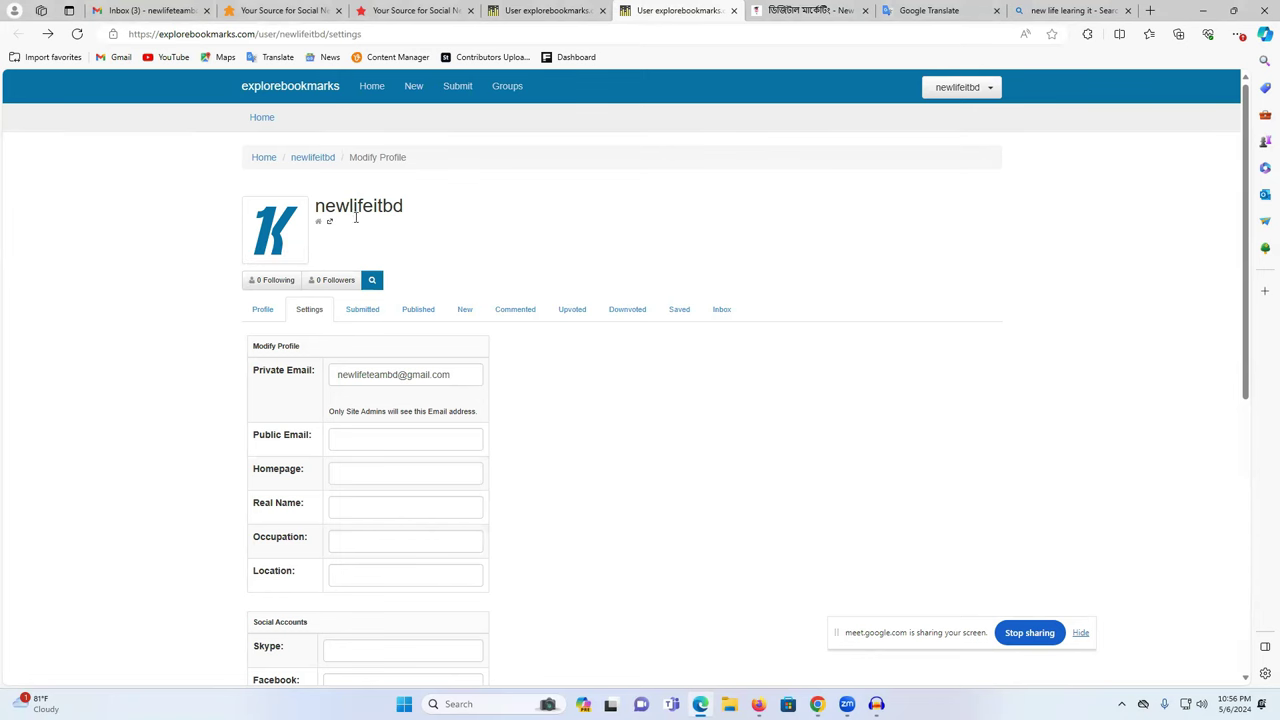
Start a new story submission on explorebookmarks with the digital marketing course page's address and continue to the article details
{"action": "left_click", "coordinate": [458, 92]}
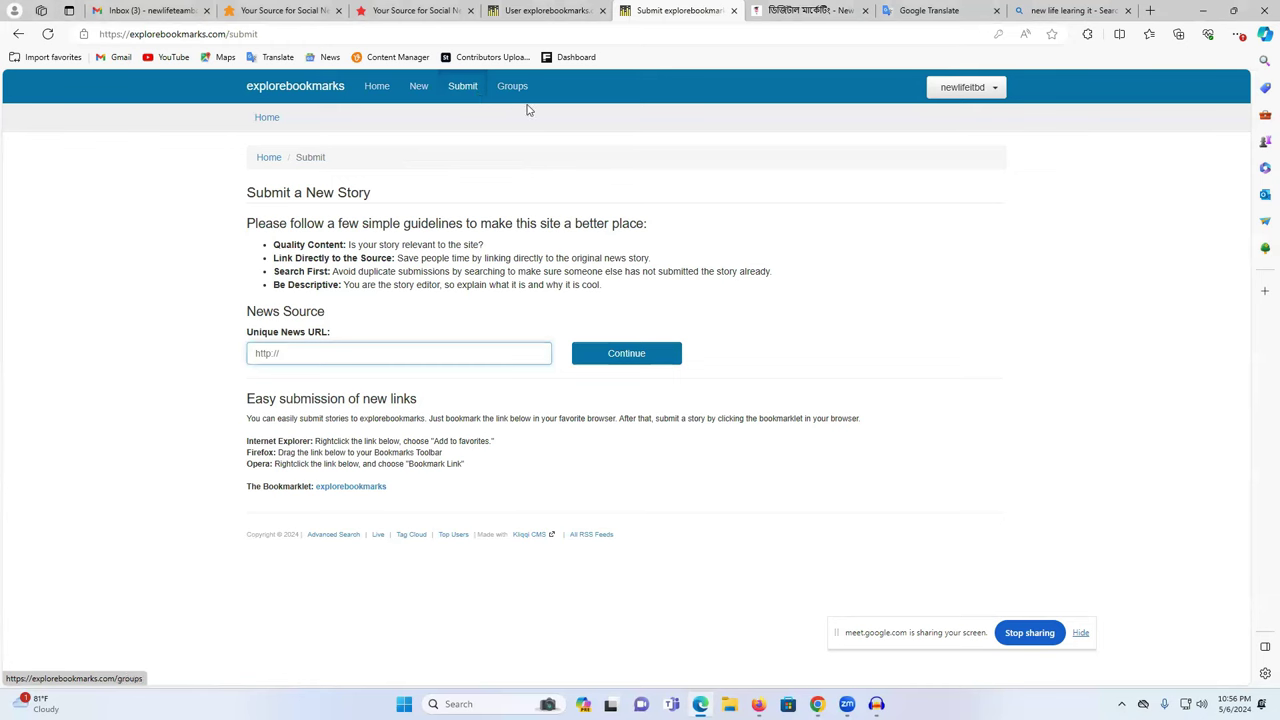
{"action": "key", "text": "ctrl+Tab"}
{"action": "left_click", "coordinate": [334, 35]}
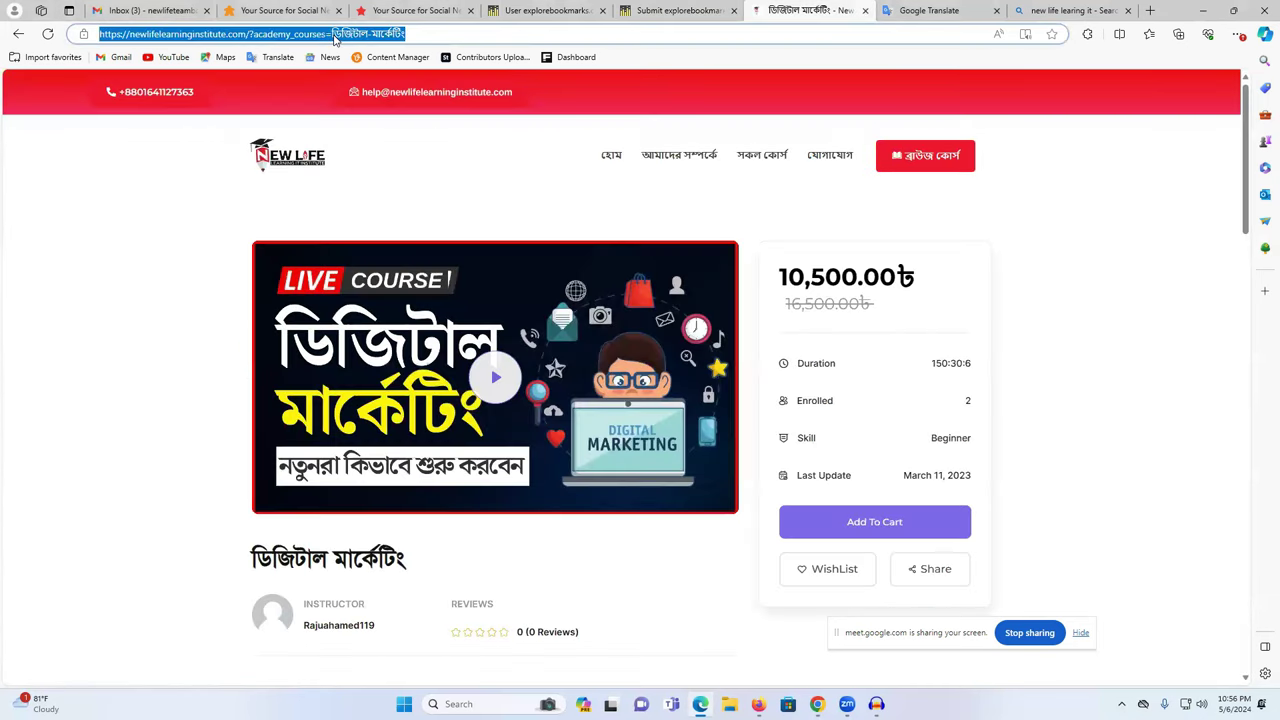
{"action": "left_click", "coordinate": [652, 10]}
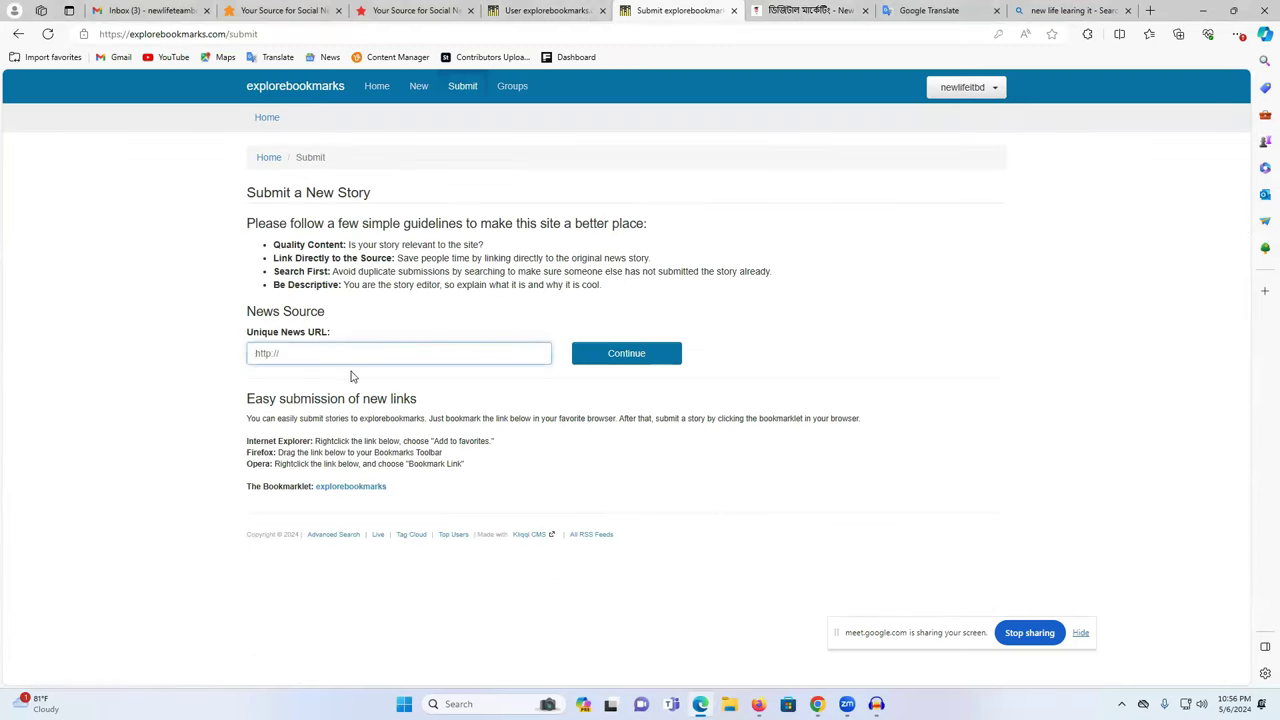
{"action": "key", "text": "ctrl+v"}
{"action": "left_click", "coordinate": [632, 358]}
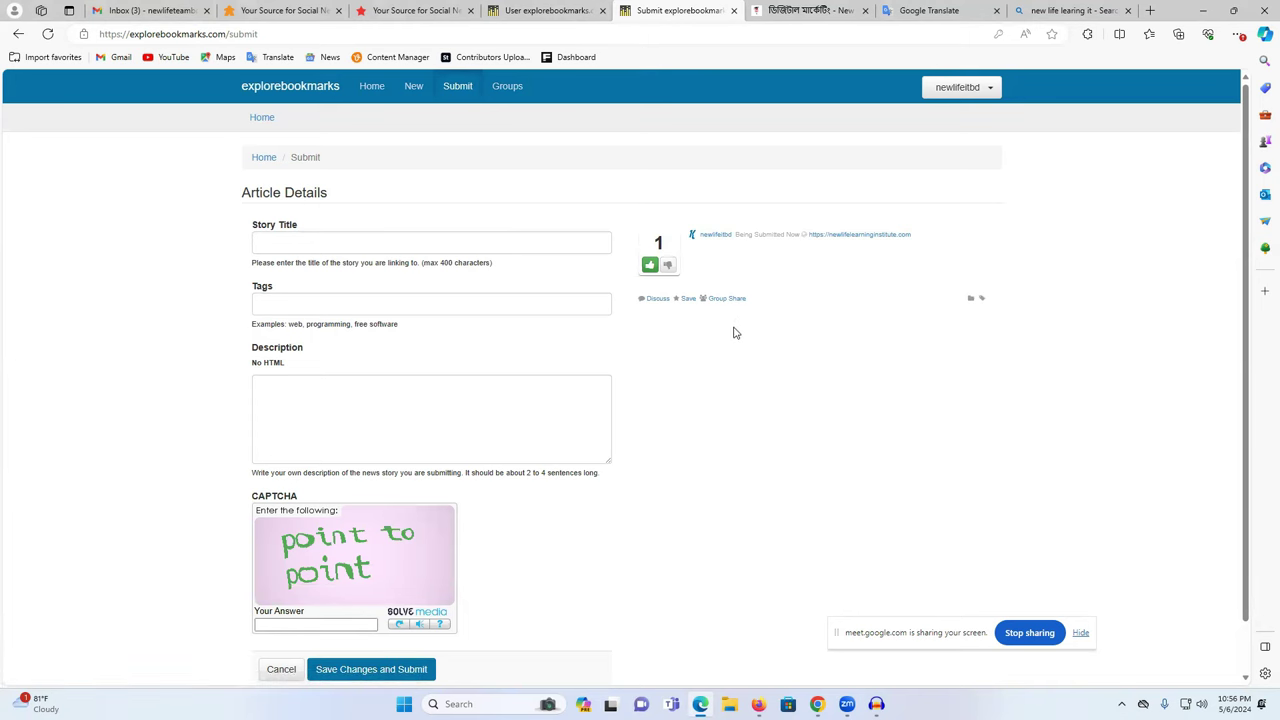
Write the notes #Website link/product link, #keyword and #description as Google Translate's source text and select "Website link"
{"action": "left_click", "coordinate": [918, 10]}
{"action": "left_click", "coordinate": [332, 217]}
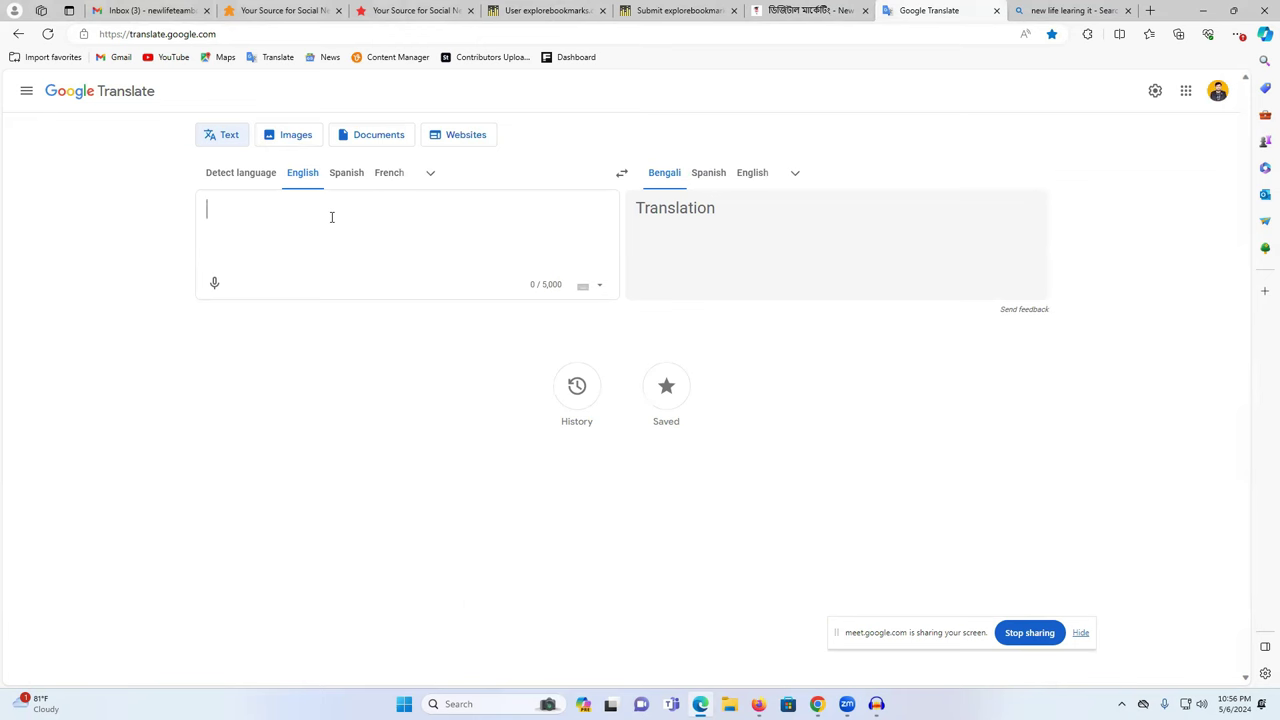
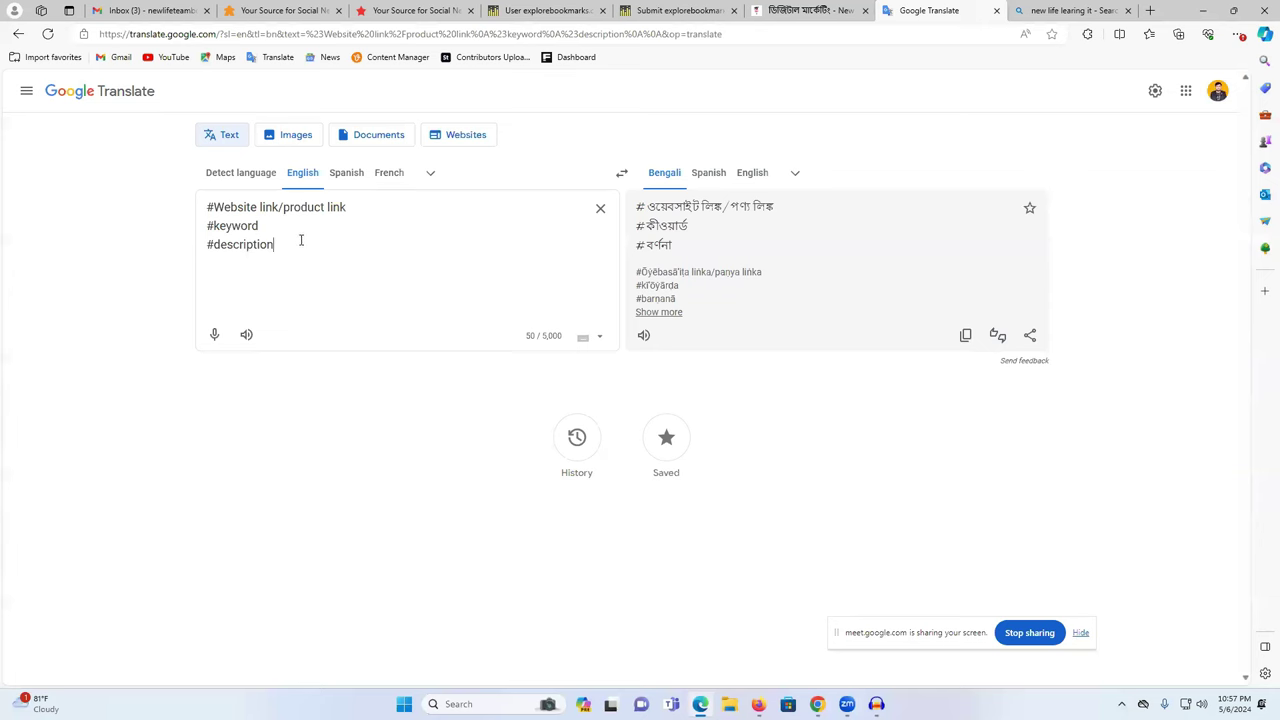
{"action": "left_click_drag", "start_coordinate": [214, 207], "coordinate": [278, 207]}
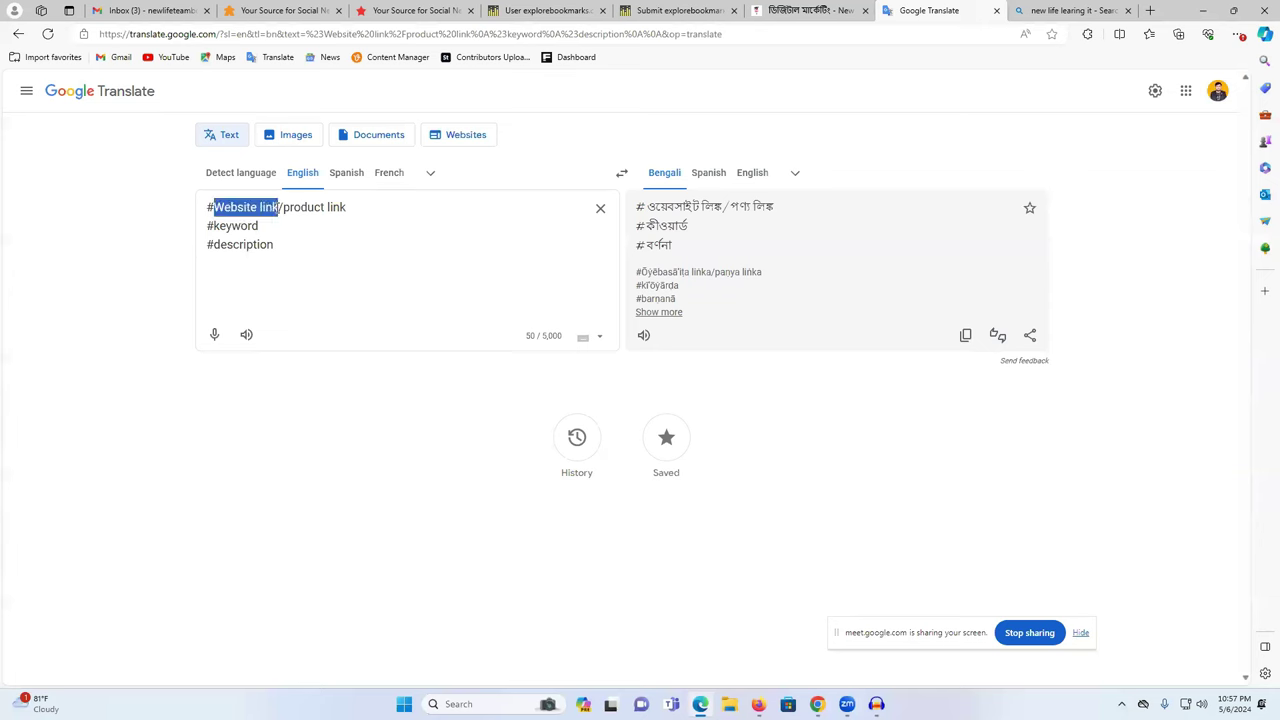
Copy the digital marketing course page's address, restart the explorebookmarks submission with it as the Unique News URL, and continue
{"action": "left_click", "coordinate": [789, 10]}
{"action": "left_click", "coordinate": [352, 35]}
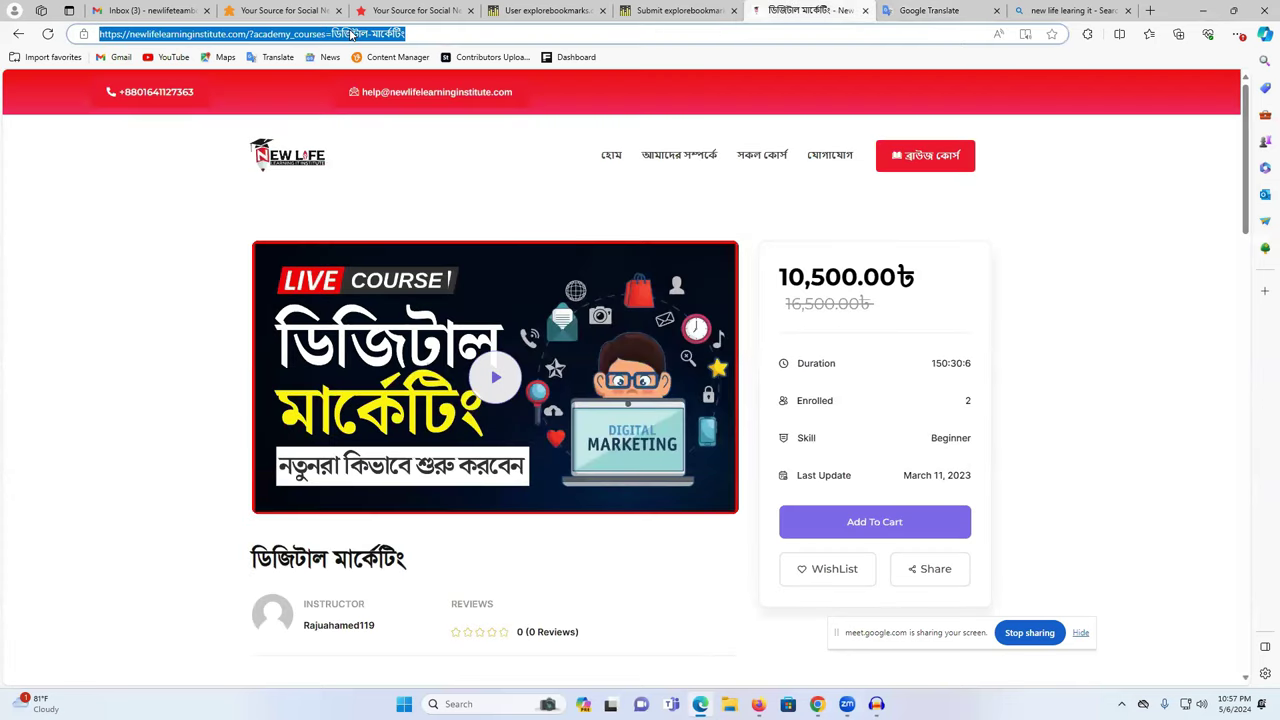
{"action": "left_click", "coordinate": [680, 10]}
{"action": "left_click", "coordinate": [800, 10]}
{"action": "left_click", "coordinate": [680, 10]}
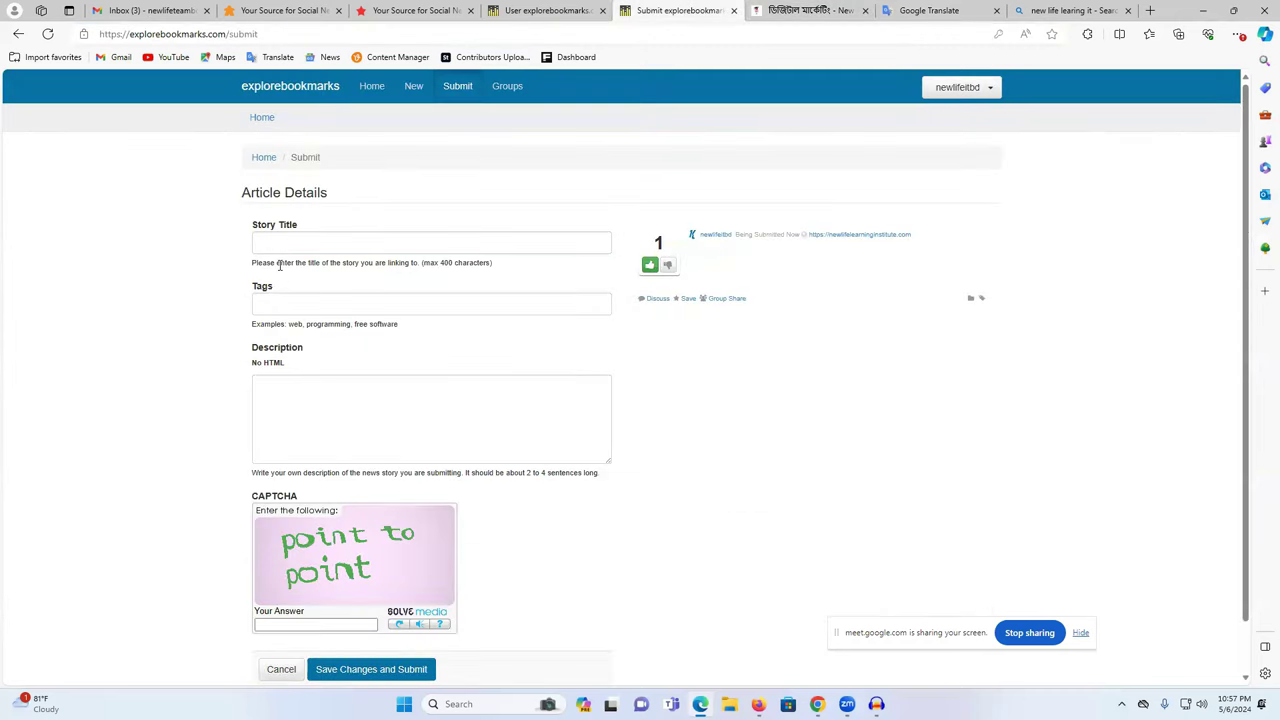
{"action": "left_click", "coordinate": [482, 97]}
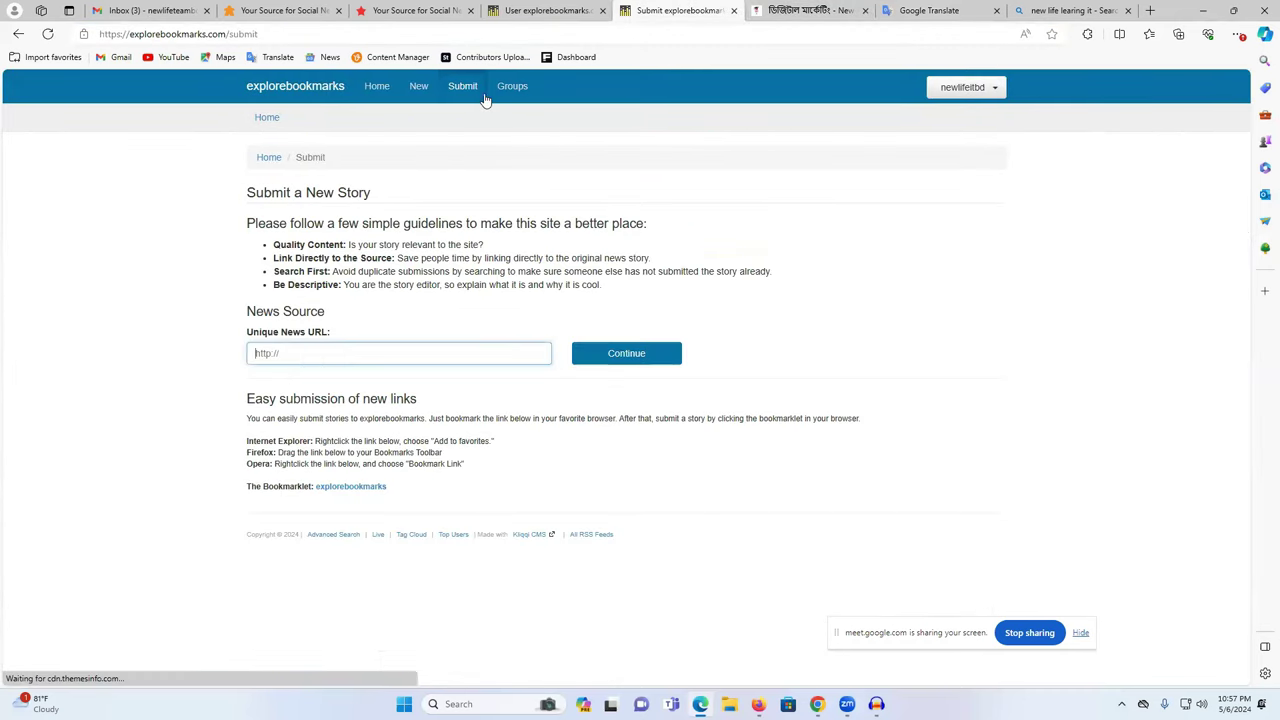
{"action": "left_click", "coordinate": [288, 348]}
{"action": "left_click", "coordinate": [443, 378]}
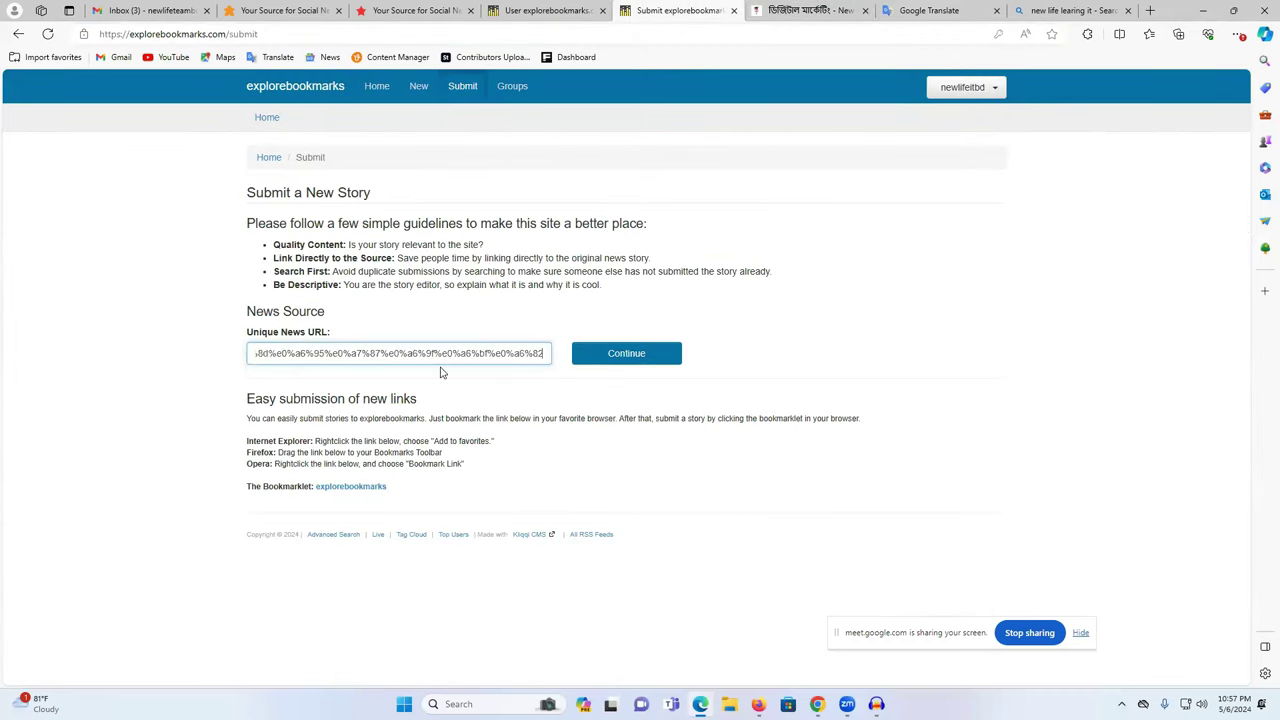
{"action": "left_click", "coordinate": [648, 358]}
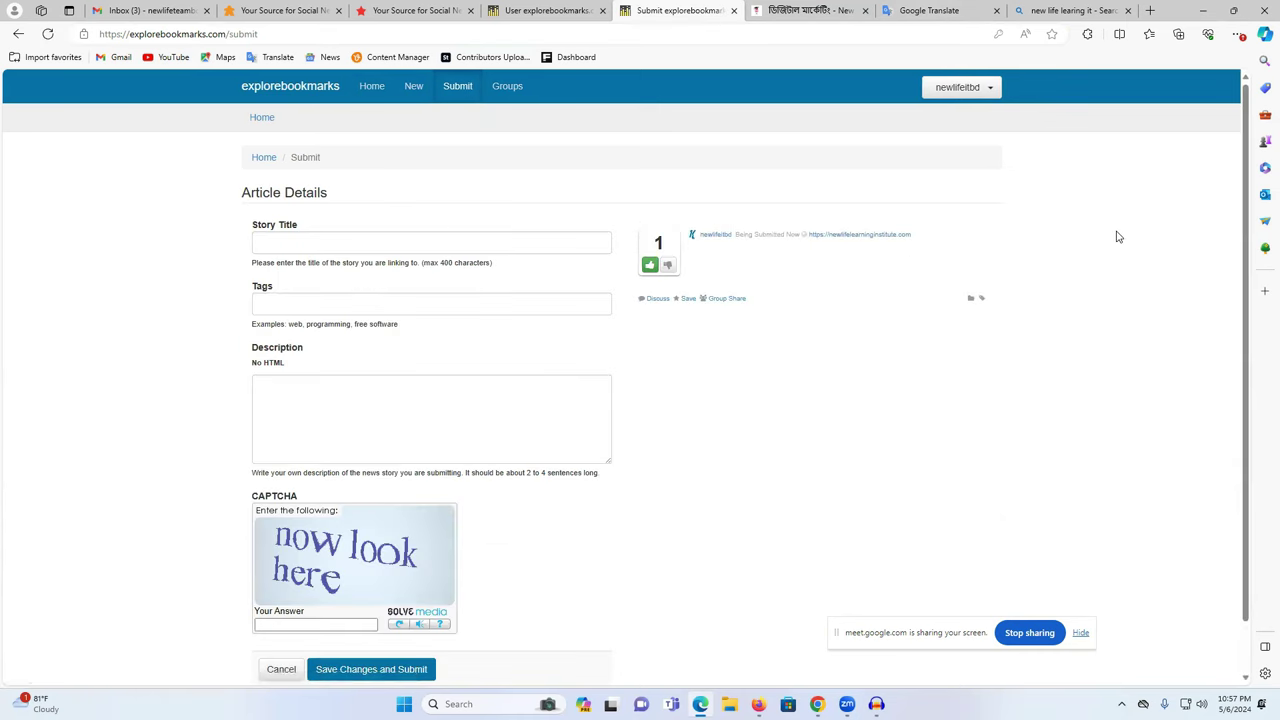
Consult the digital marketing course page for the story title and select its course name heading
{"action": "left_click", "coordinate": [323, 241]}
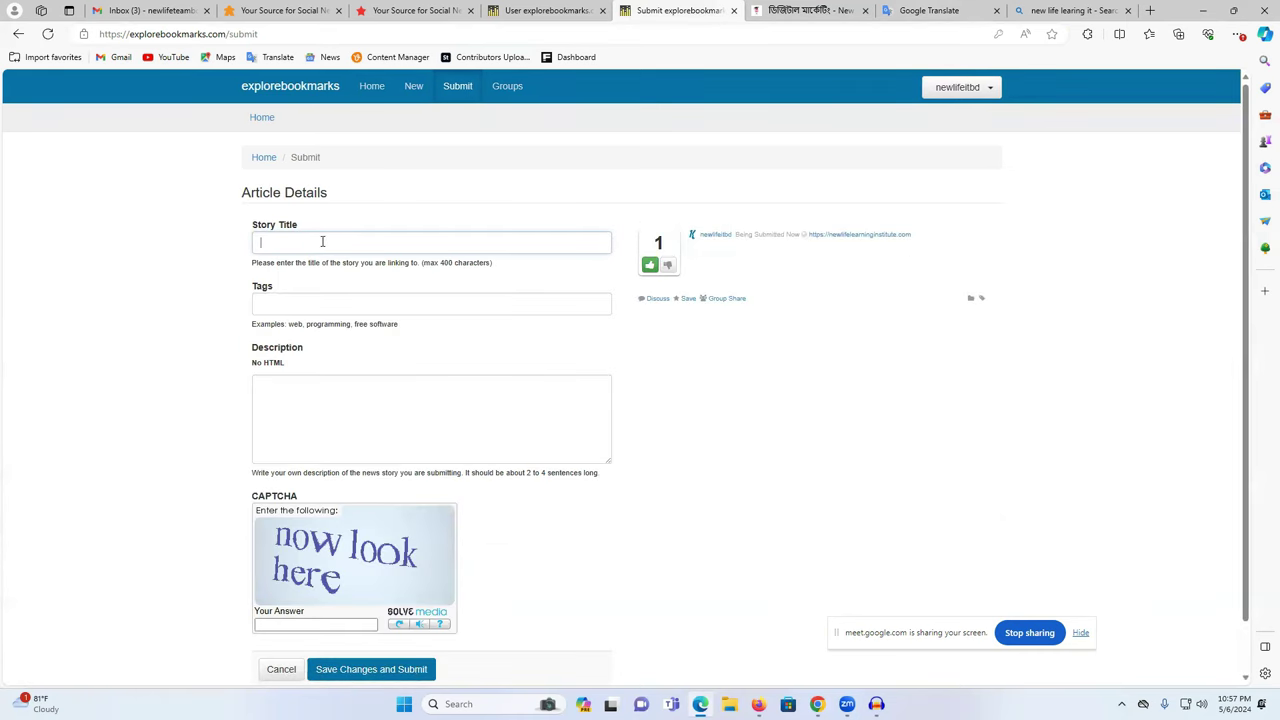
{"action": "left_click", "coordinate": [800, 8]}
{"action": "scroll", "coordinate": [335, 290], "scroll_direction": "down", "scroll_amount": 3}
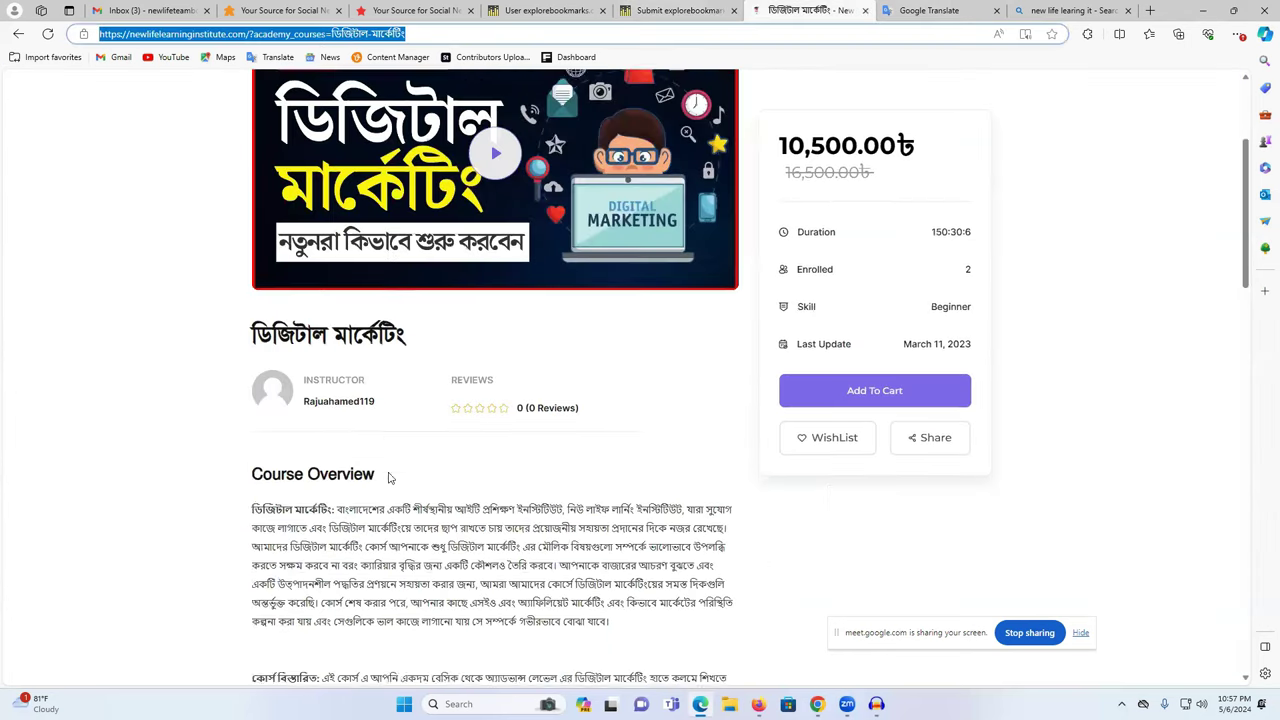
{"action": "double_click", "coordinate": [335, 288]}
{"action": "triple_click", "coordinate": [335, 288]}
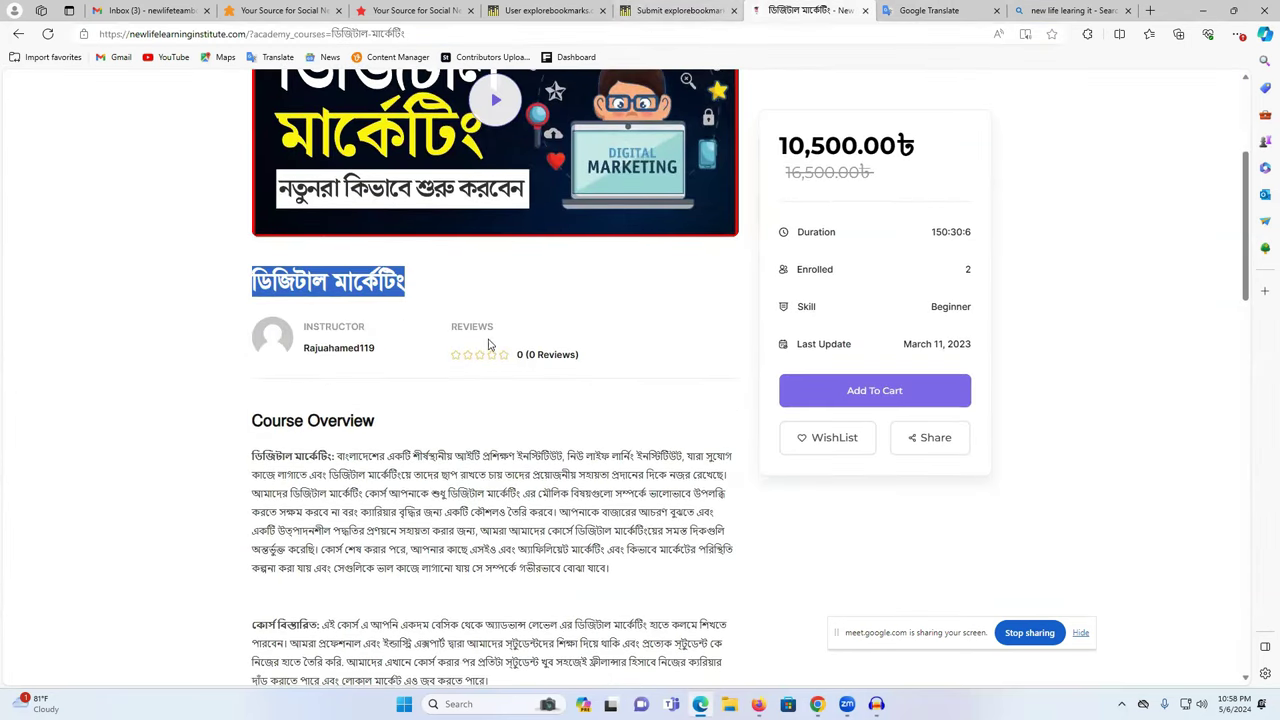
Enter "Best Digital Marketing Course In Bangladesh" as the Story Title on the explorebookmarks submission form
{"action": "left_click", "coordinate": [680, 10]}
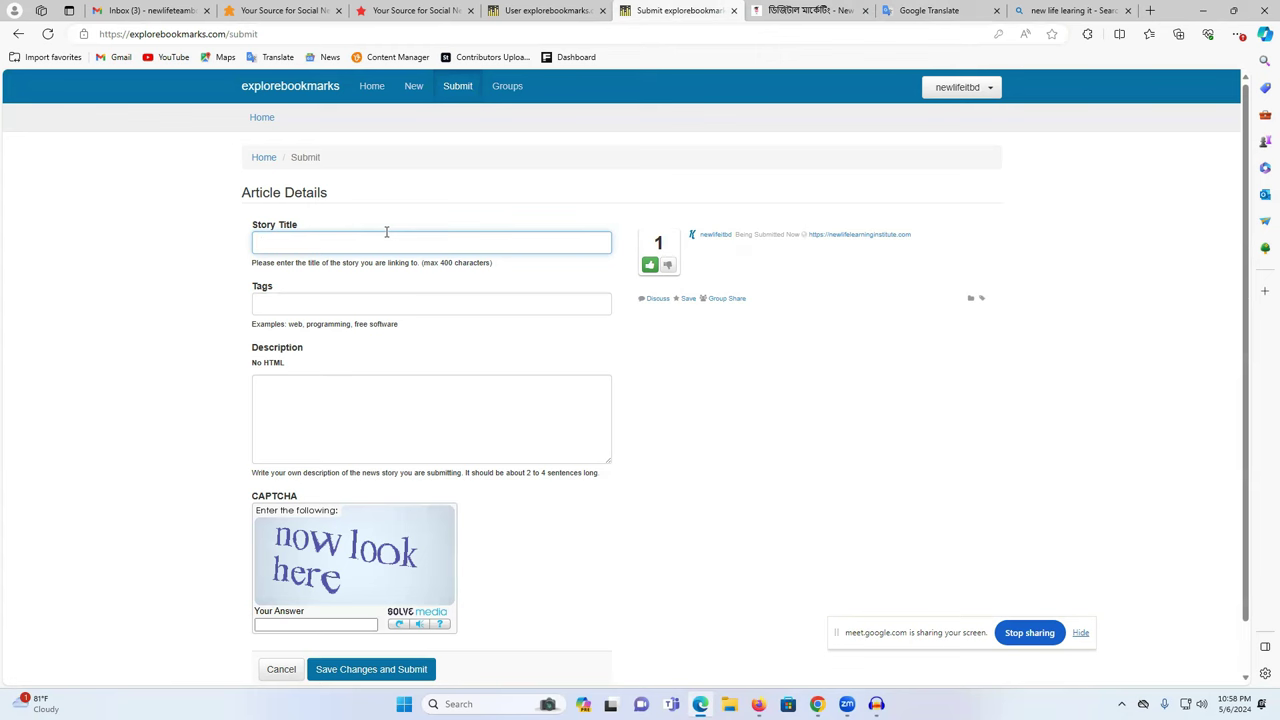
{"action": "type", "text": "BE"}
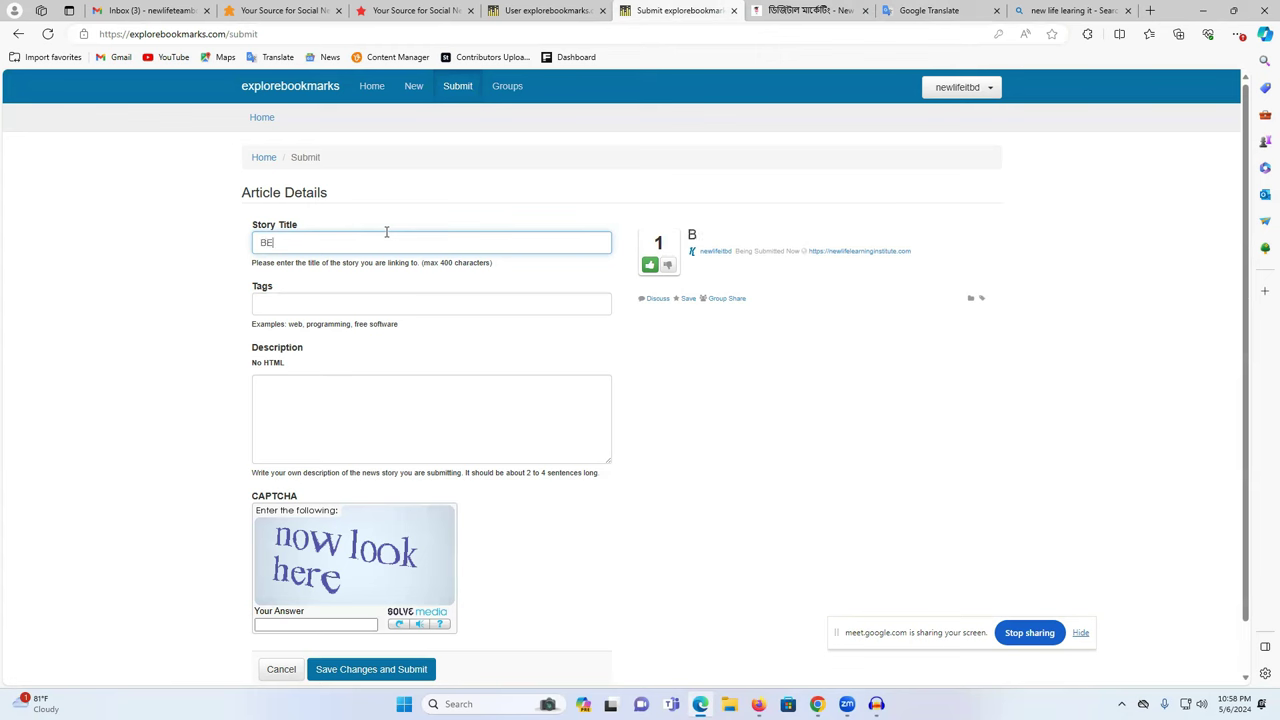
{"action": "type", "text": "st"}
{"action": "key", "text": "BackSpace"}
{"action": "key", "text": "BackSpace"}
{"action": "key", "text": "BackSpace"}
{"action": "type", "text": "est Digital Mar"}
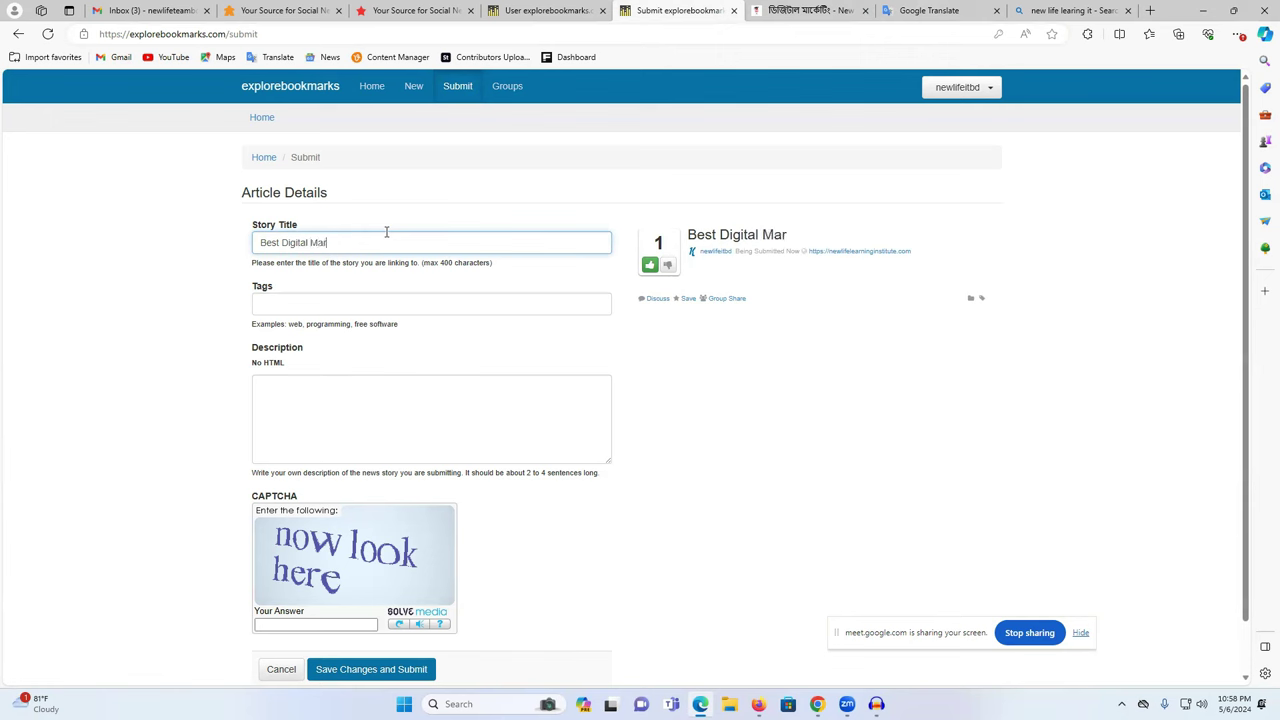
{"action": "type", "text": "keting Course In Bangladesh"}
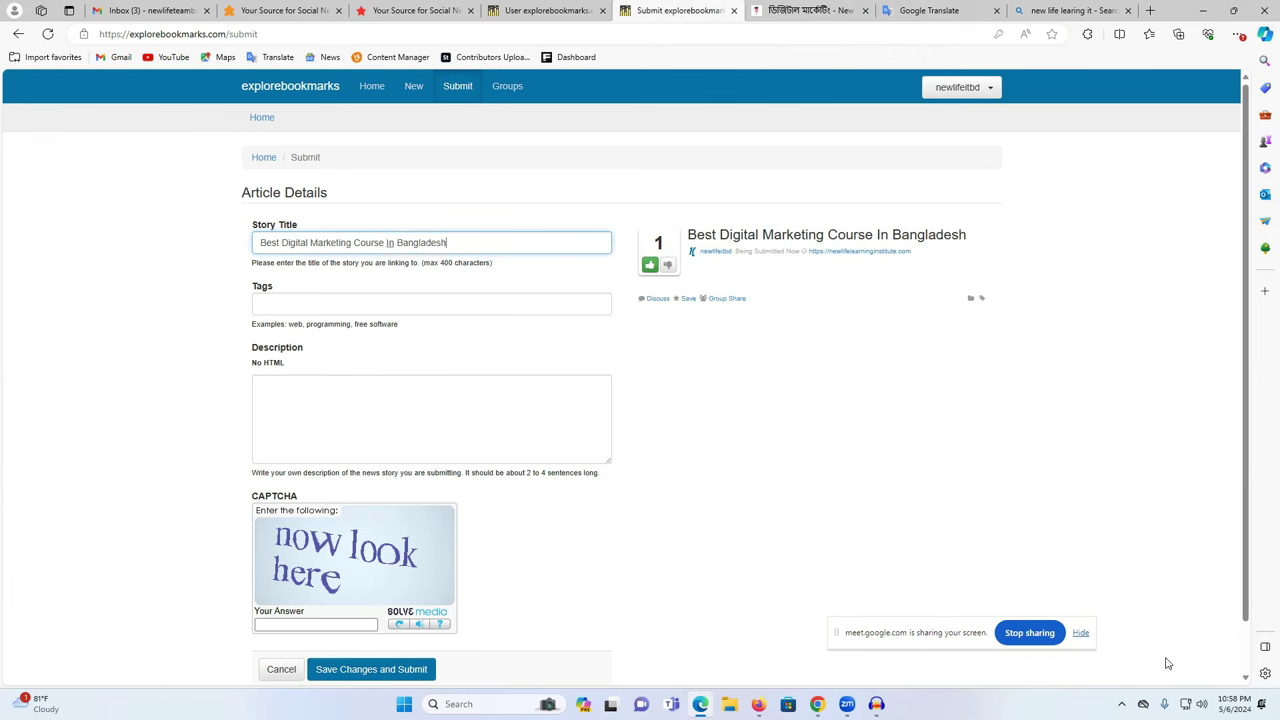
Copy the story title into the Tags field of the submission
{"action": "triple_click", "coordinate": [440, 242]}
{"action": "key", "text": "ctrl+c"}
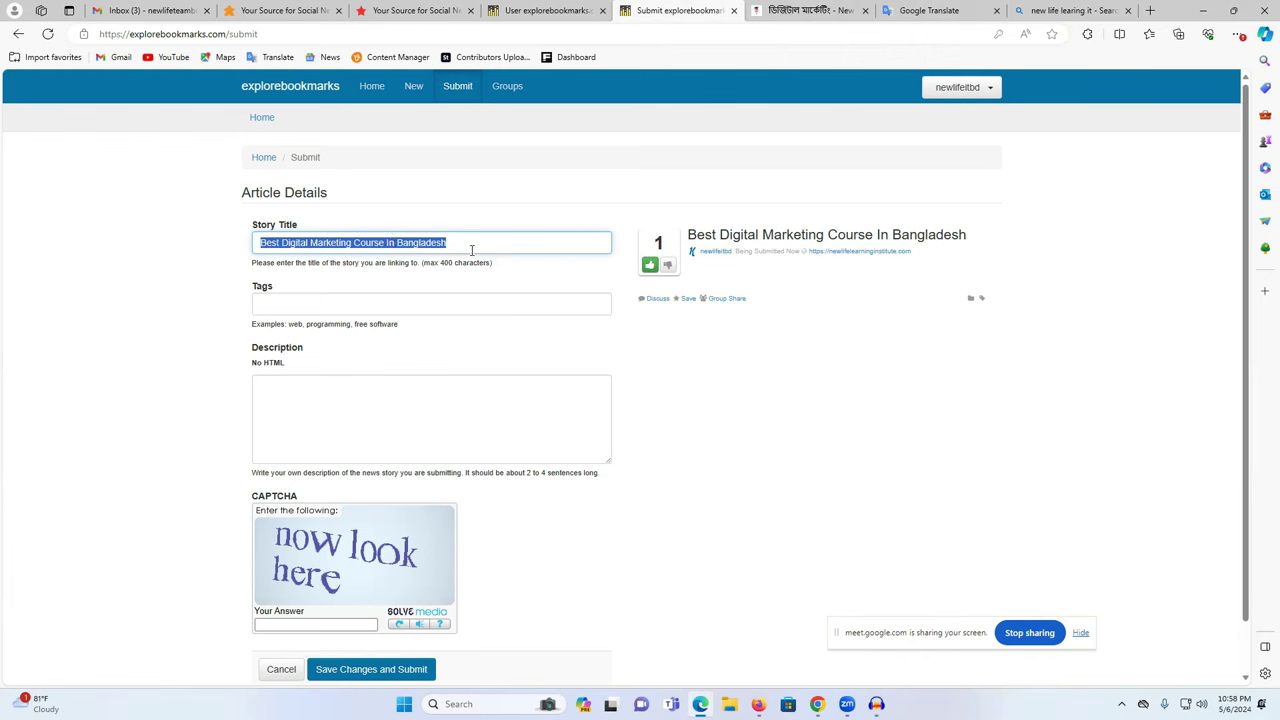
{"action": "left_click", "coordinate": [362, 309]}
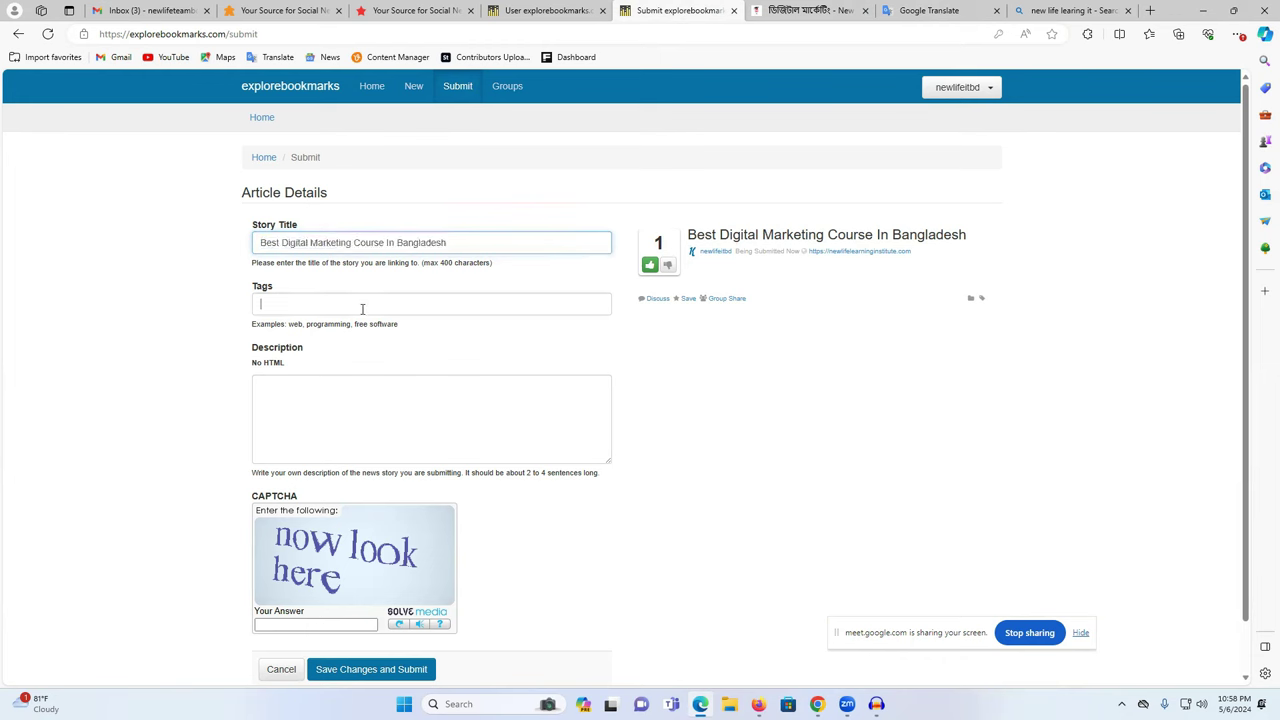
{"action": "key", "text": "ctrl+v"}
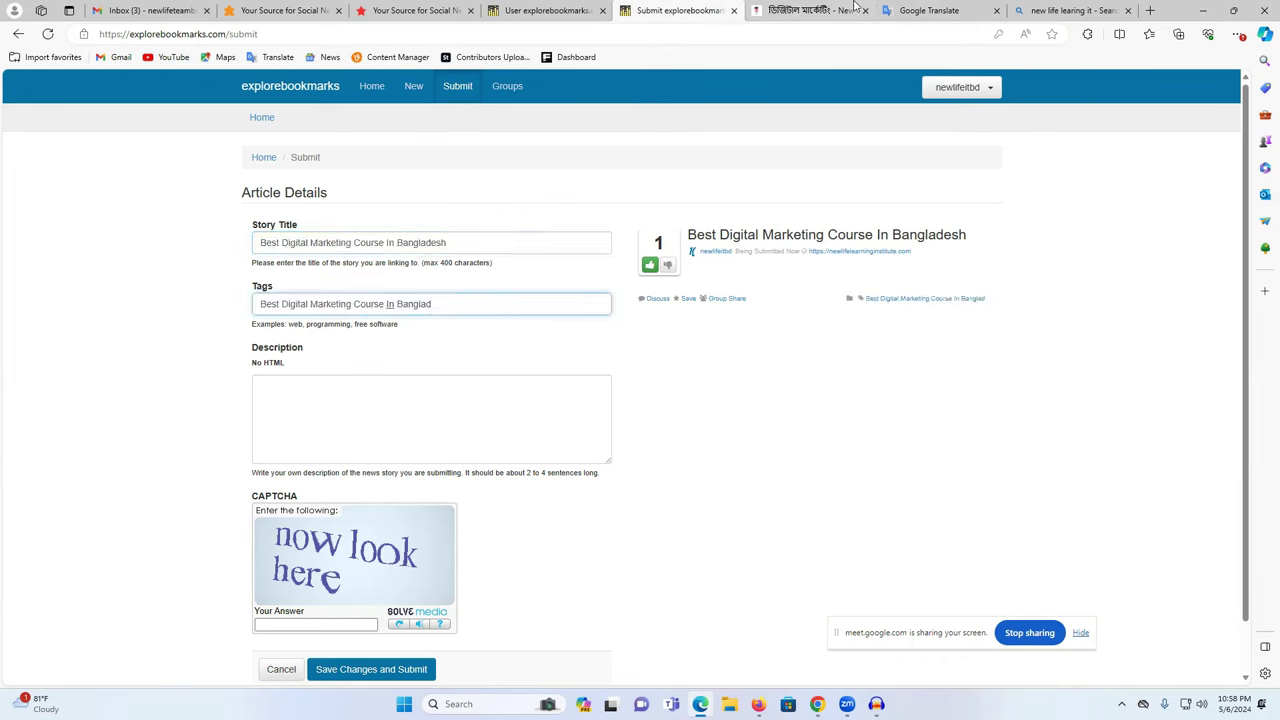
Return to the notes in Google Translate and select the #keyword line
{"action": "left_click", "coordinate": [935, 10]}
{"action": "triple_click", "coordinate": [243, 226]}
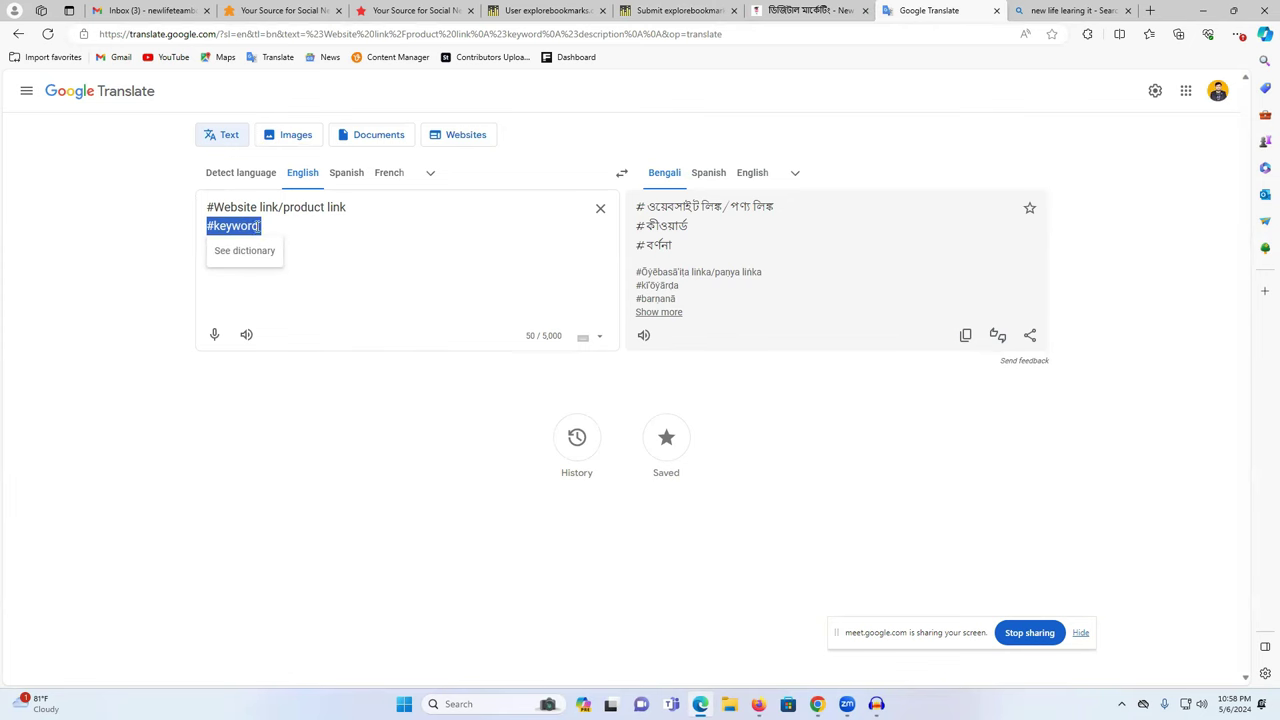
Copy the course overview, course details and full 22-item module list from the digital marketing course page
{"action": "left_click", "coordinate": [545, 10]}
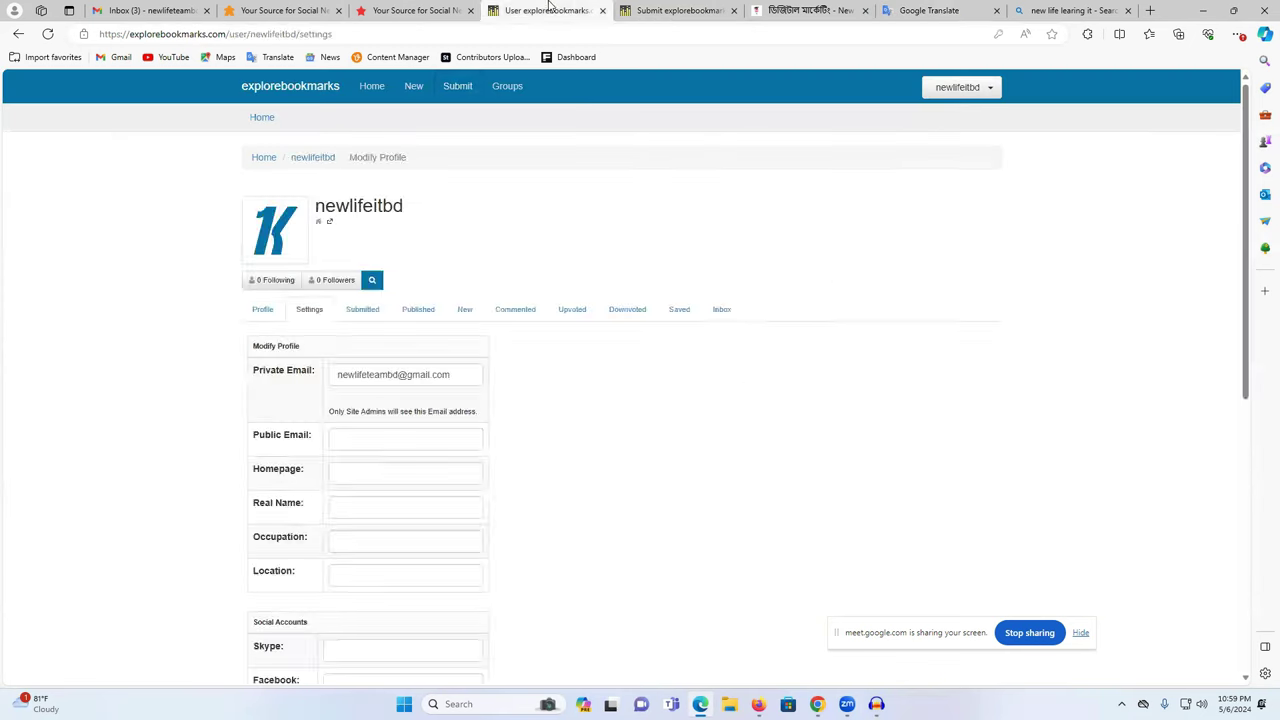
{"action": "left_click", "coordinate": [678, 10]}
{"action": "left_click", "coordinate": [284, 450]}
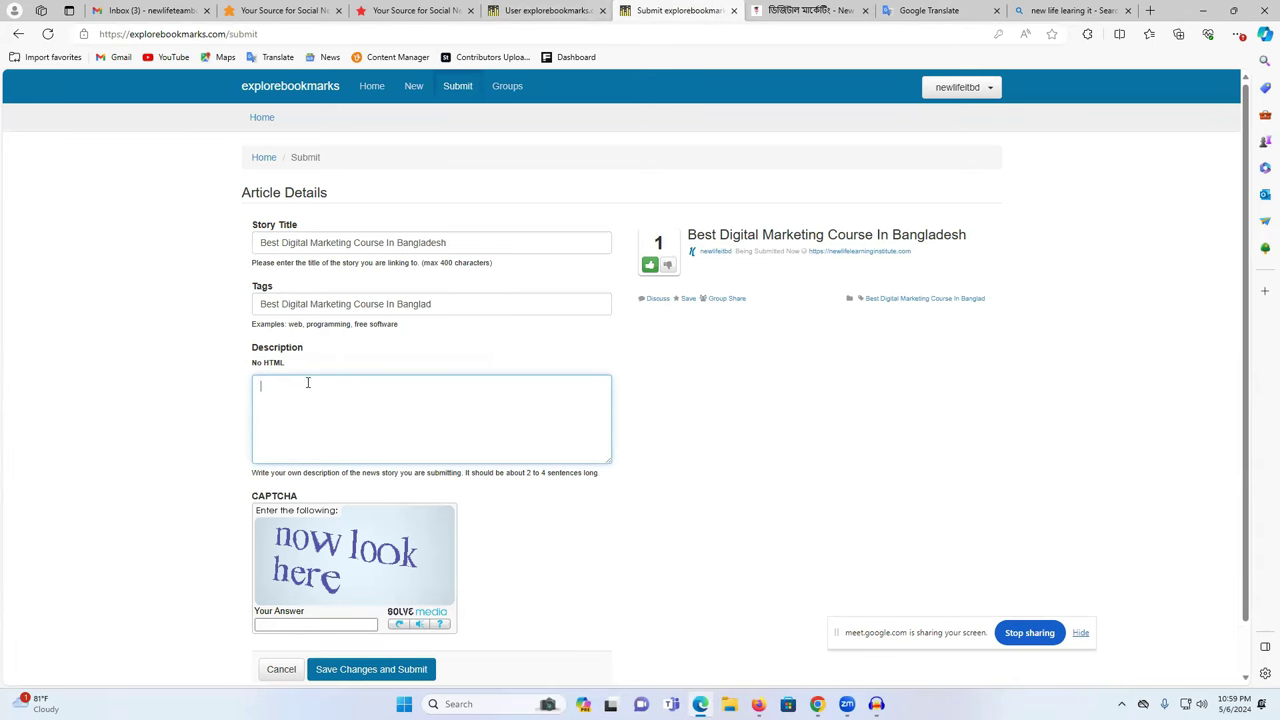
{"action": "left_click", "coordinate": [790, 10]}
{"action": "scroll", "coordinate": [440, 540], "scroll_direction": "down", "scroll_amount": 3}
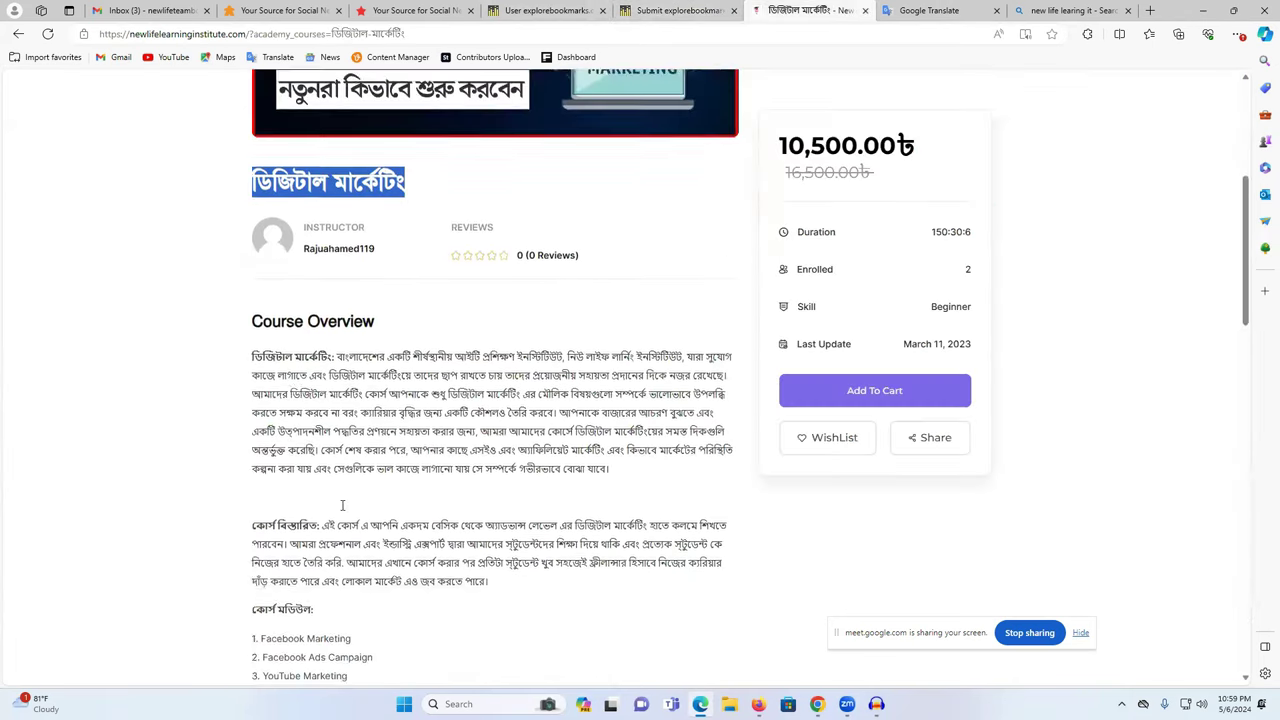
{"action": "left_click_drag", "start_coordinate": [249, 268], "coordinate": [455, 490]}
{"action": "scroll", "coordinate": [418, 580], "scroll_direction": "down", "scroll_amount": 5}
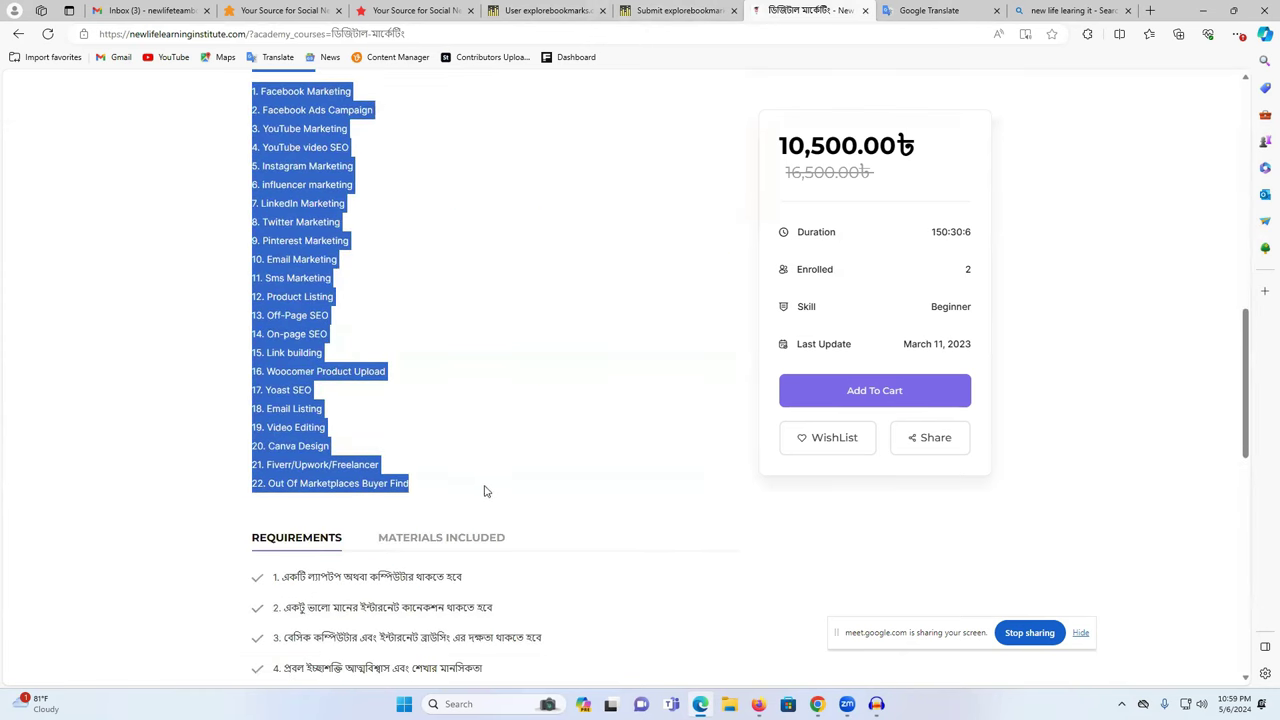
Replace the notes in Google Translate's source text with the copied course overview and module list
{"action": "left_click", "coordinate": [905, 11]}
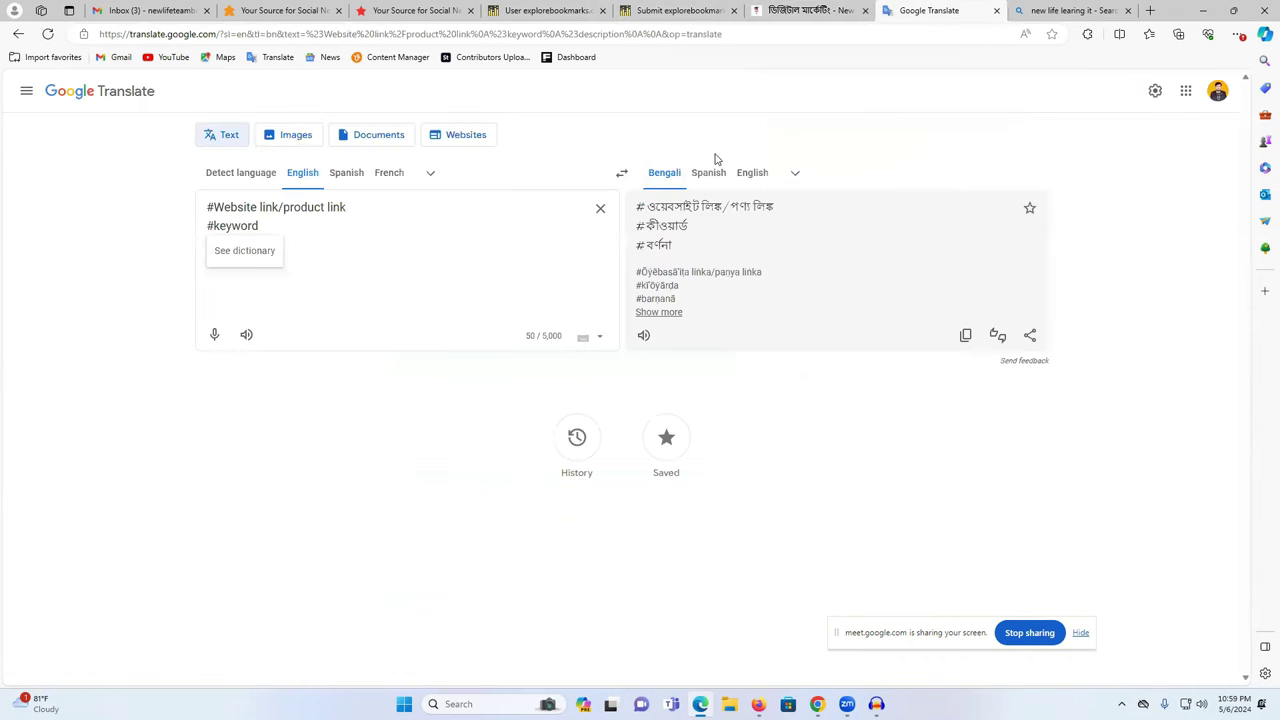
{"action": "left_click", "coordinate": [601, 208]}
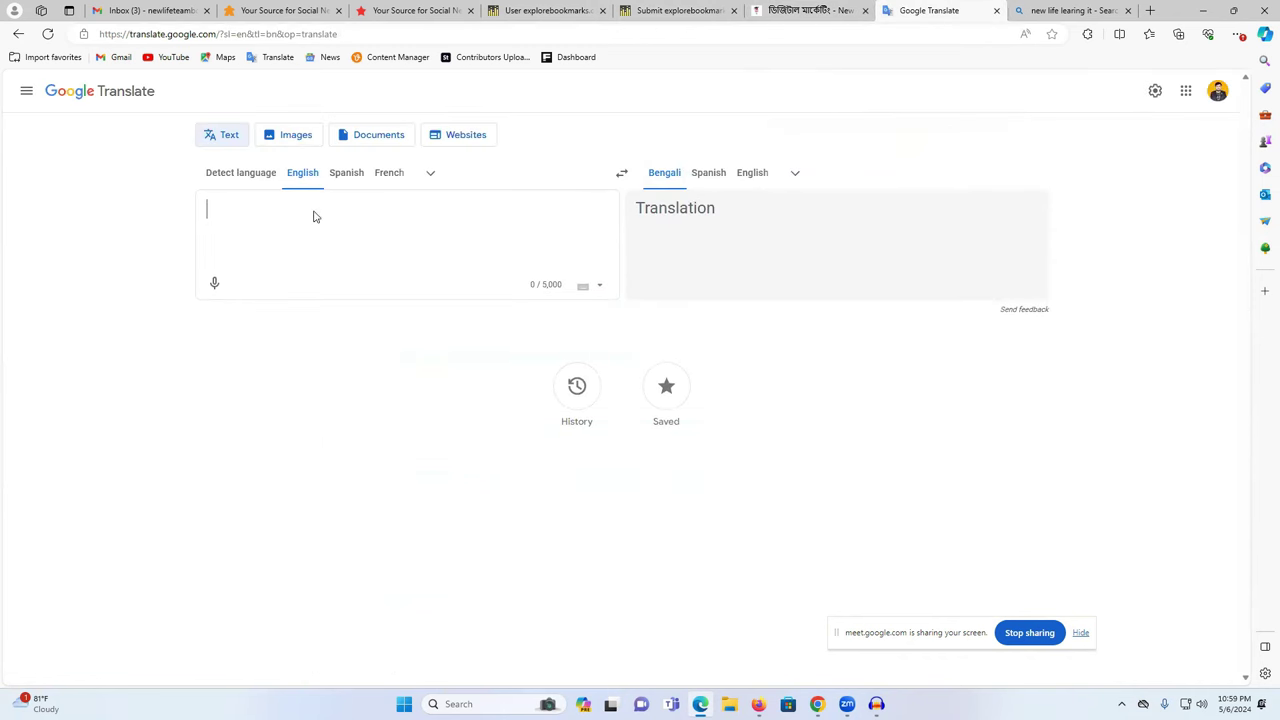
{"action": "key", "text": "ctrl+v"}
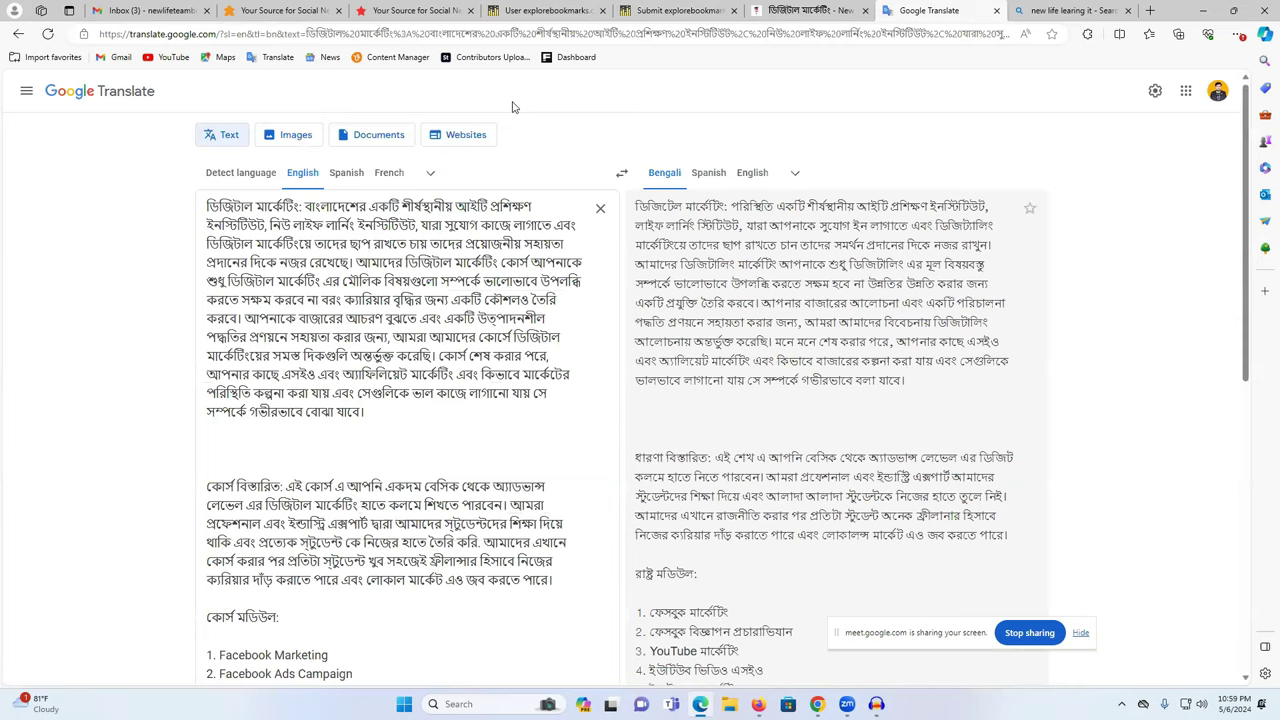
Copy the Tags text from the submission form and insert it between the overview and course details paragraphs in Google Translate
{"action": "left_click", "coordinate": [662, 8]}
{"action": "left_click", "coordinate": [379, 377]}
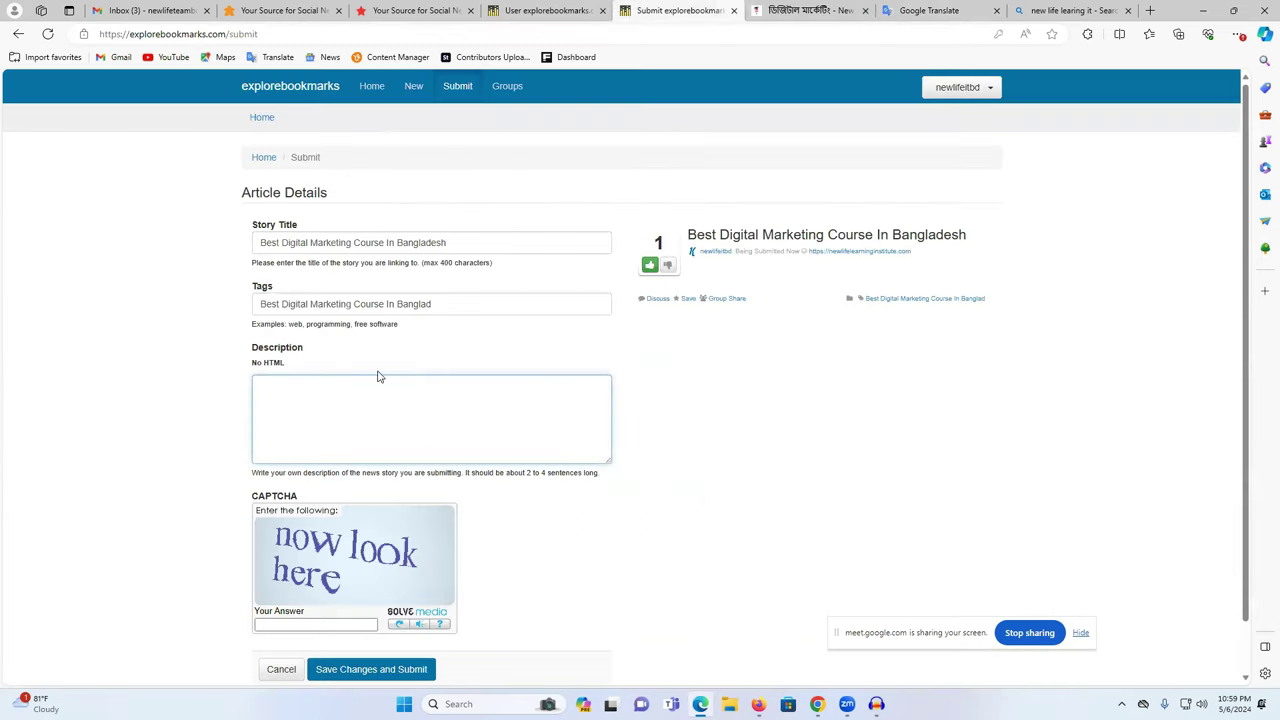
{"action": "triple_click", "coordinate": [344, 303]}
{"action": "key", "text": "ctrl+c"}
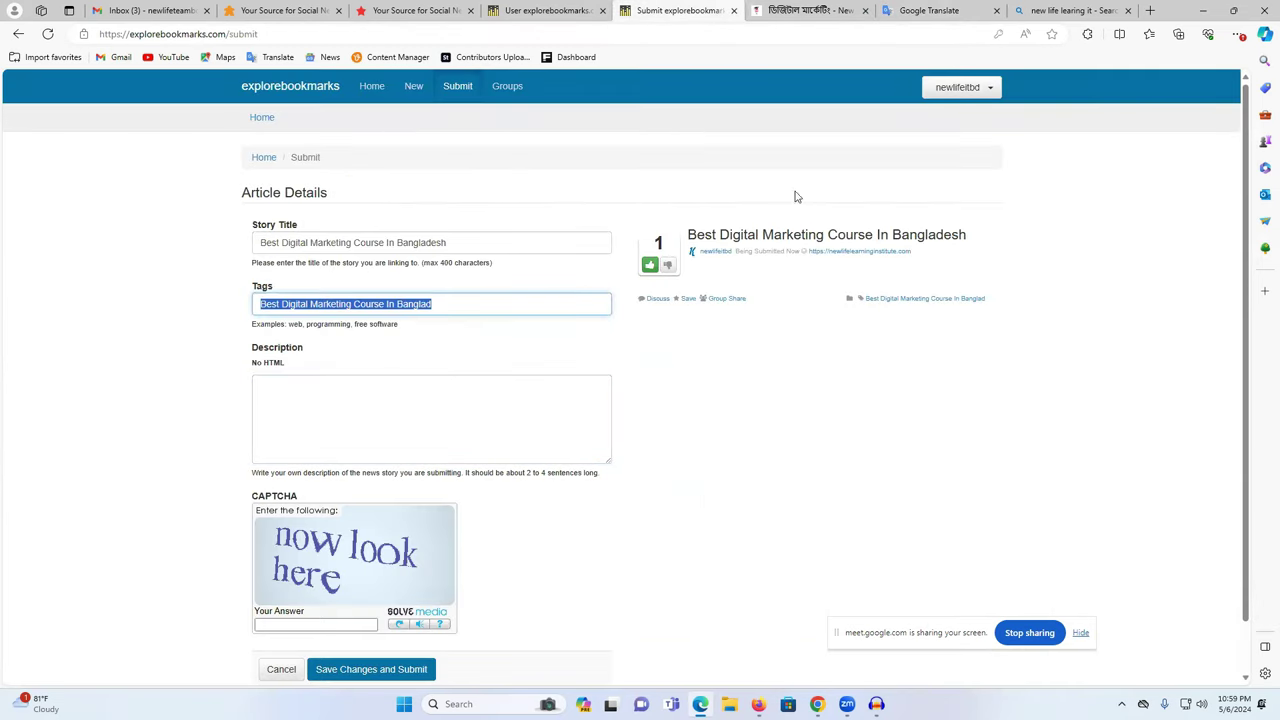
{"action": "left_click", "coordinate": [930, 10]}
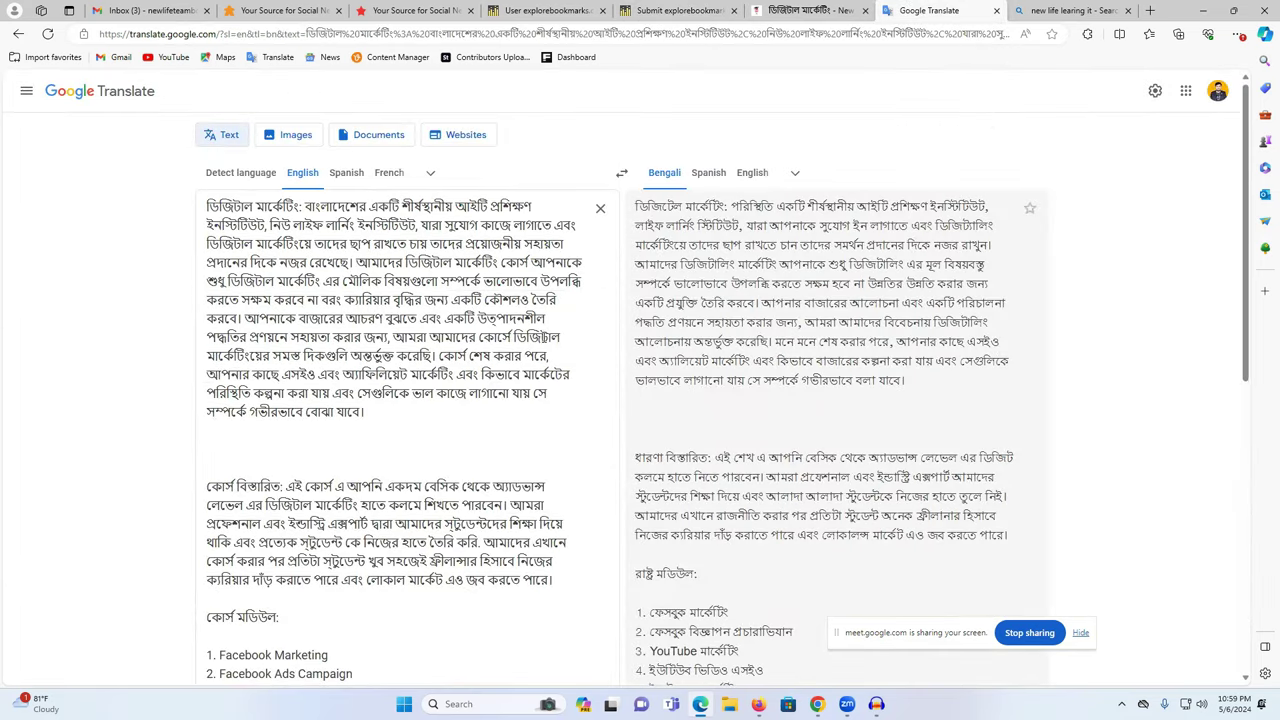
{"action": "left_click", "coordinate": [355, 445]}
{"action": "key", "text": "ctrl+v"}
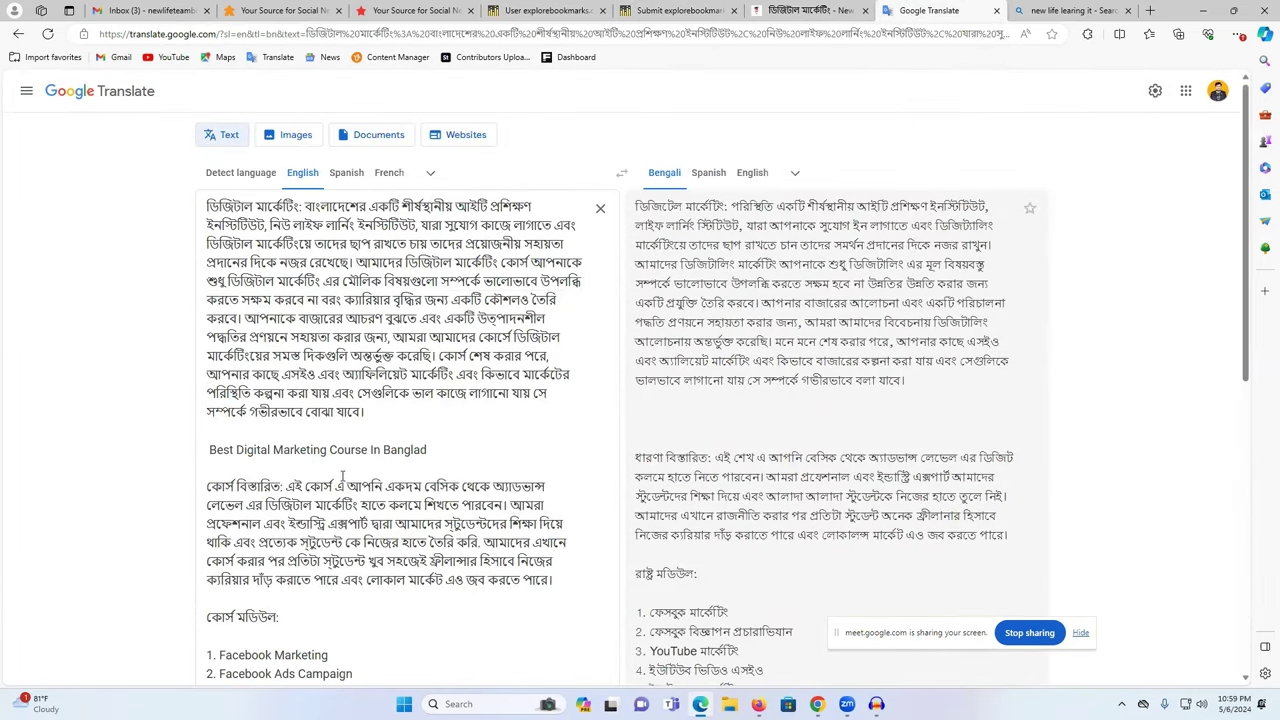
Copy the whole combined course text from Google Translate into the Description of the explorebookmarks submission
{"action": "scroll", "coordinate": [283, 608], "scroll_direction": "down", "scroll_amount": 1}
{"action": "scroll", "coordinate": [283, 600], "scroll_direction": "up", "scroll_amount": 1}
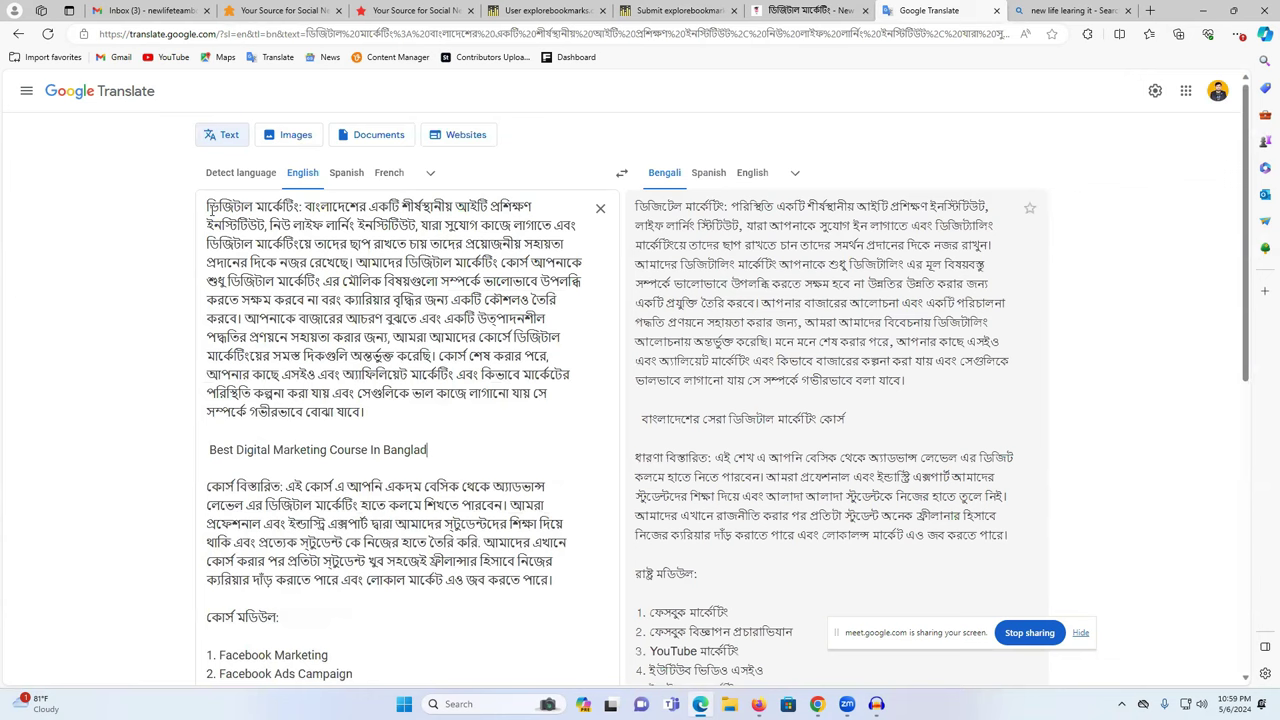
{"action": "left_click_drag", "start_coordinate": [207, 206], "coordinate": [446, 528]}
{"action": "left_click", "coordinate": [680, 10]}
{"action": "left_click", "coordinate": [382, 447]}
{"action": "key", "text": "ctrl+v"}
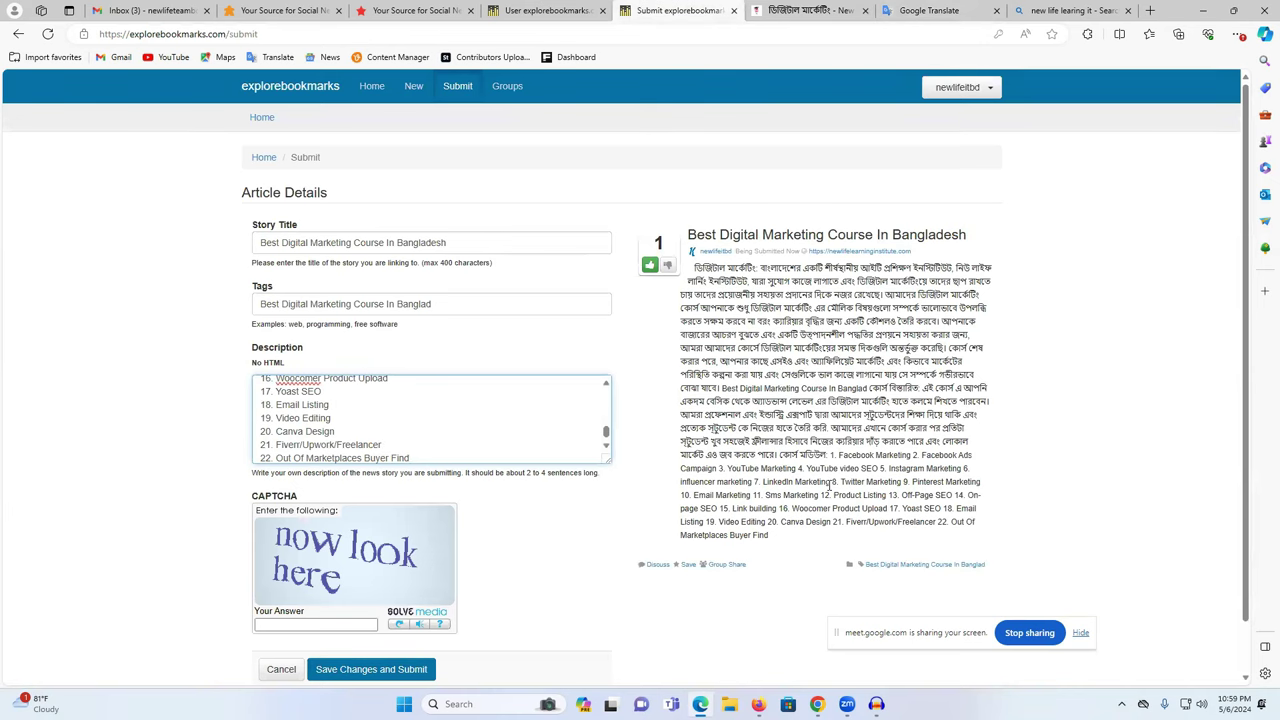
Answer the CAPTCHA and submit the story with its changes saved
{"action": "scroll", "coordinate": [374, 400], "scroll_direction": "down", "scroll_amount": 1}
{"action": "left_click", "coordinate": [285, 568]}
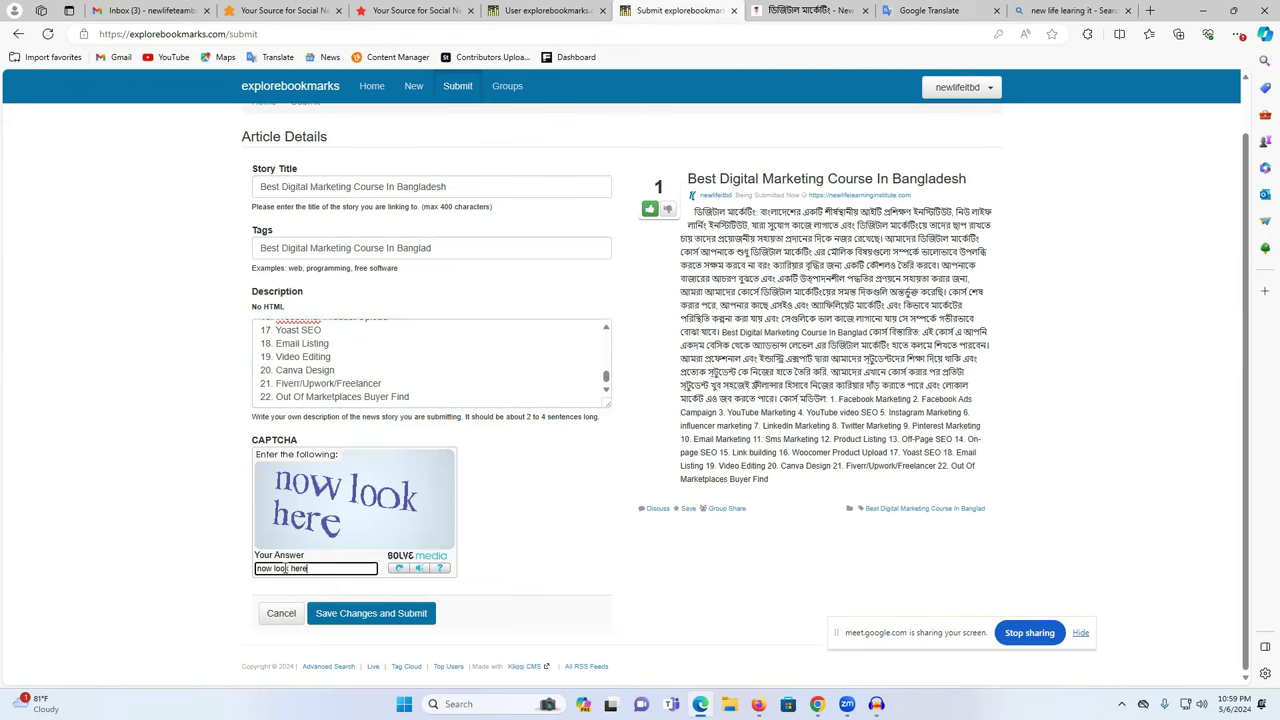
{"action": "left_click", "coordinate": [338, 615]}
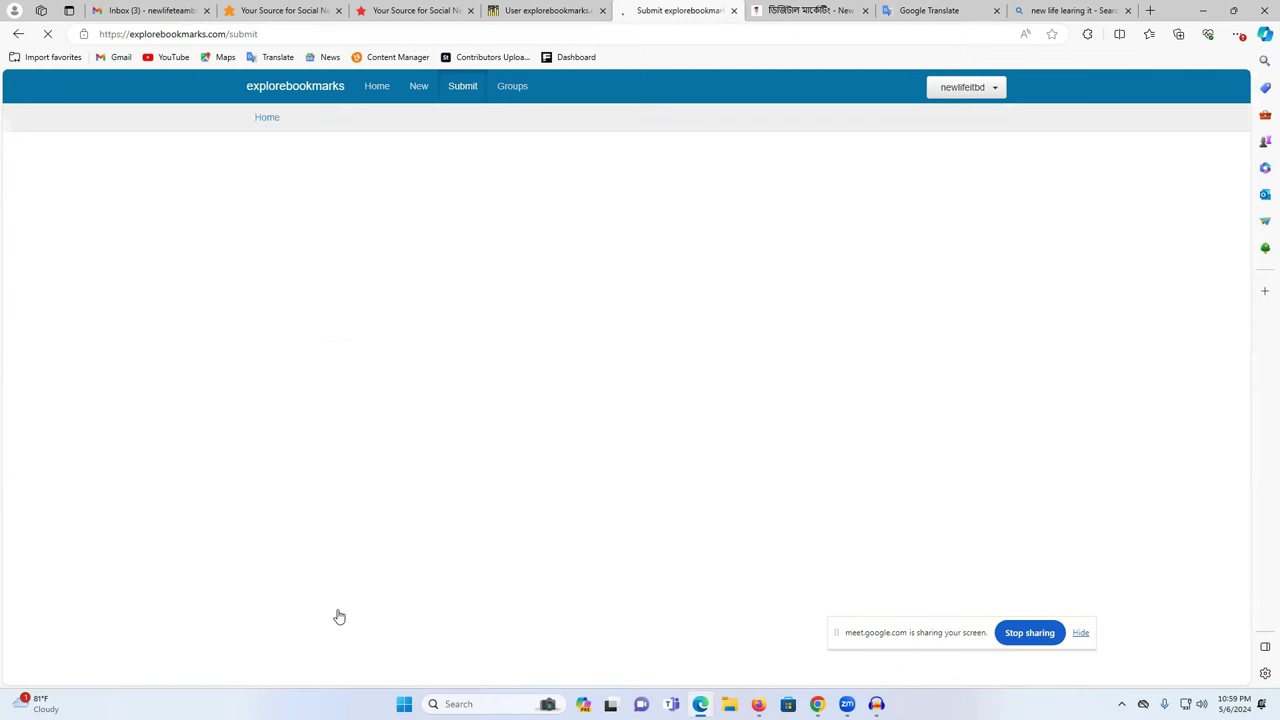
Open the story "Best Digital Marketing Course In Bangladesh" from the profile's list of submitted stories
{"action": "left_click", "coordinate": [950, 88]}
{"action": "left_click", "coordinate": [925, 112]}
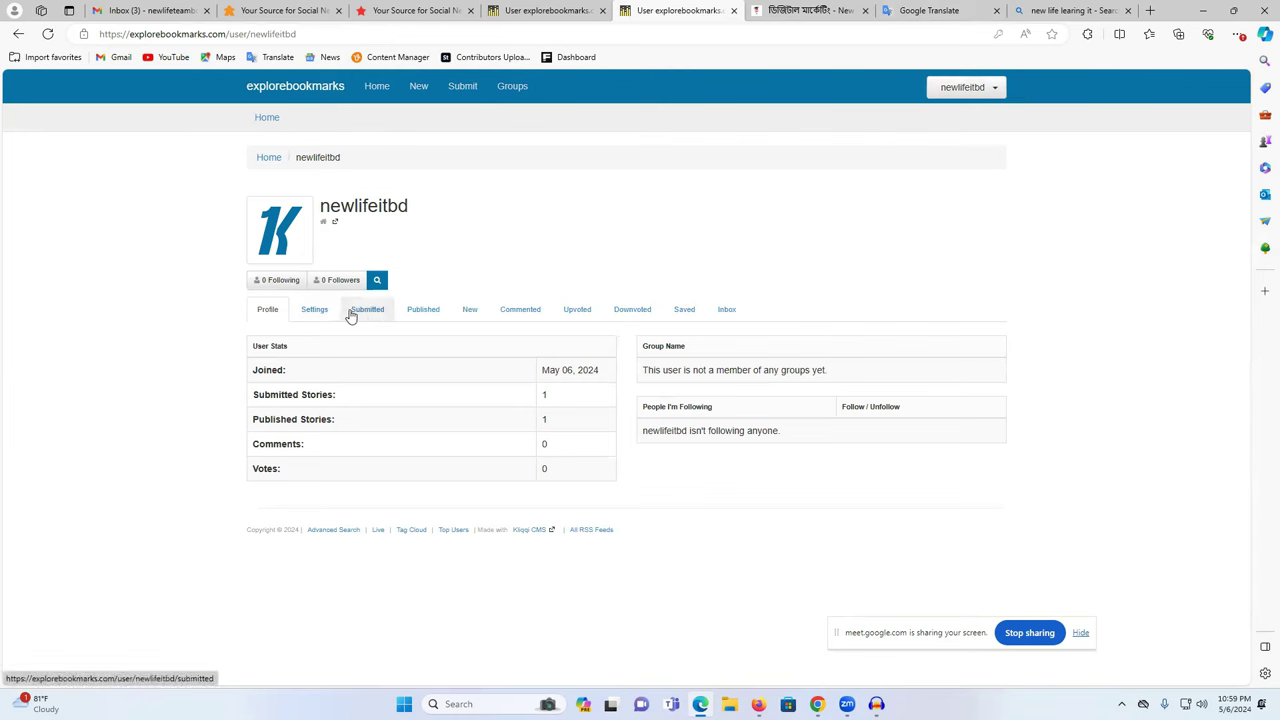
{"action": "left_click", "coordinate": [352, 313]}
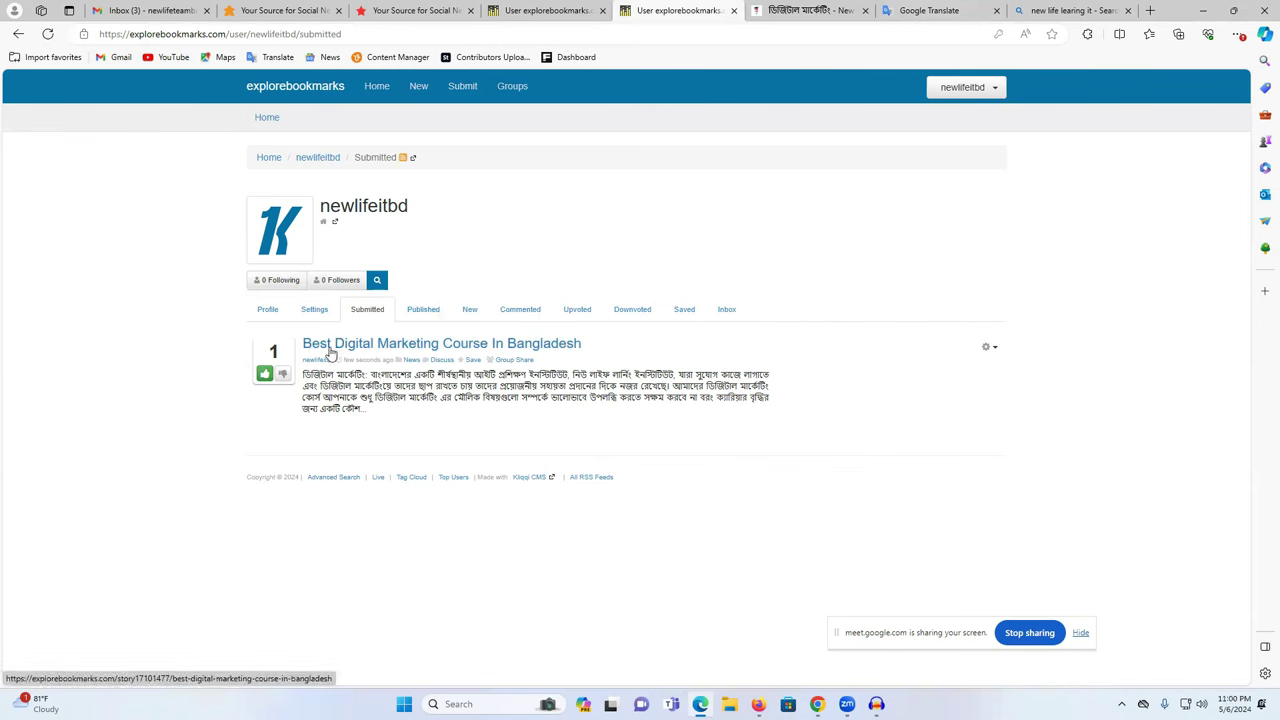
{"action": "left_click", "coordinate": [519, 346]}
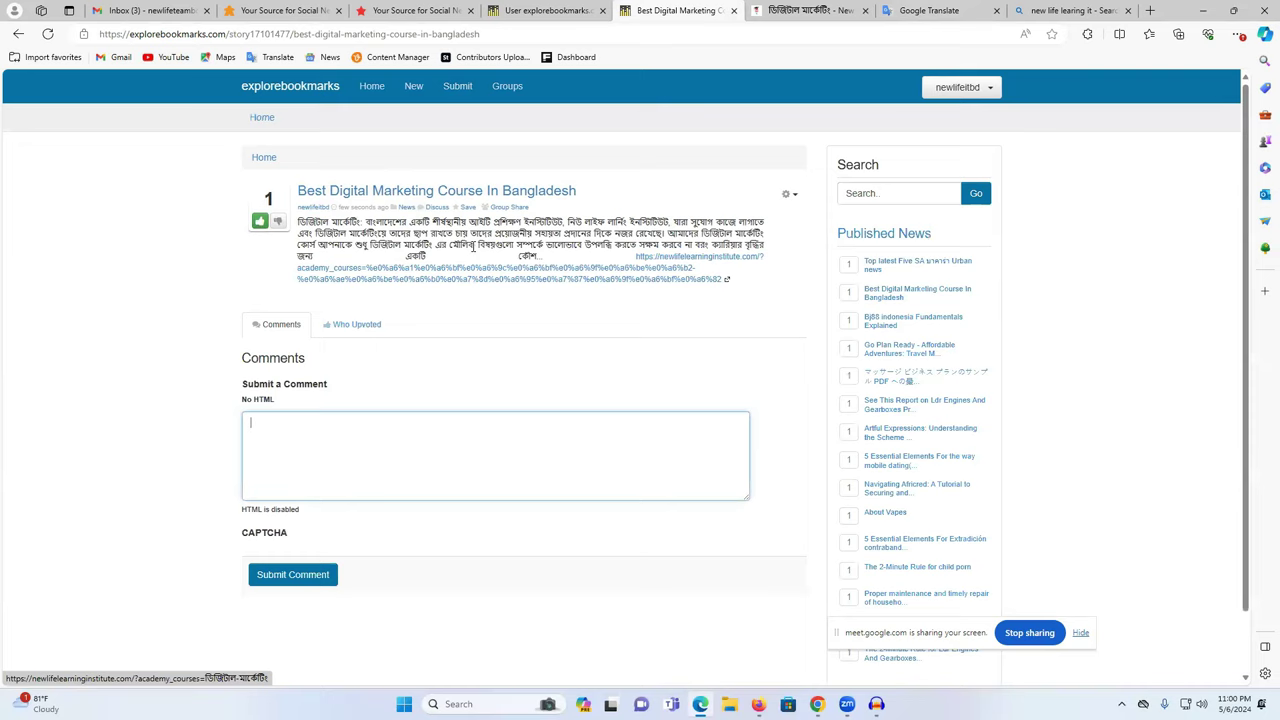
Test that the story's title link leads to the digital marketing course page, and close the course page it opens
{"action": "left_click", "coordinate": [469, 197]}
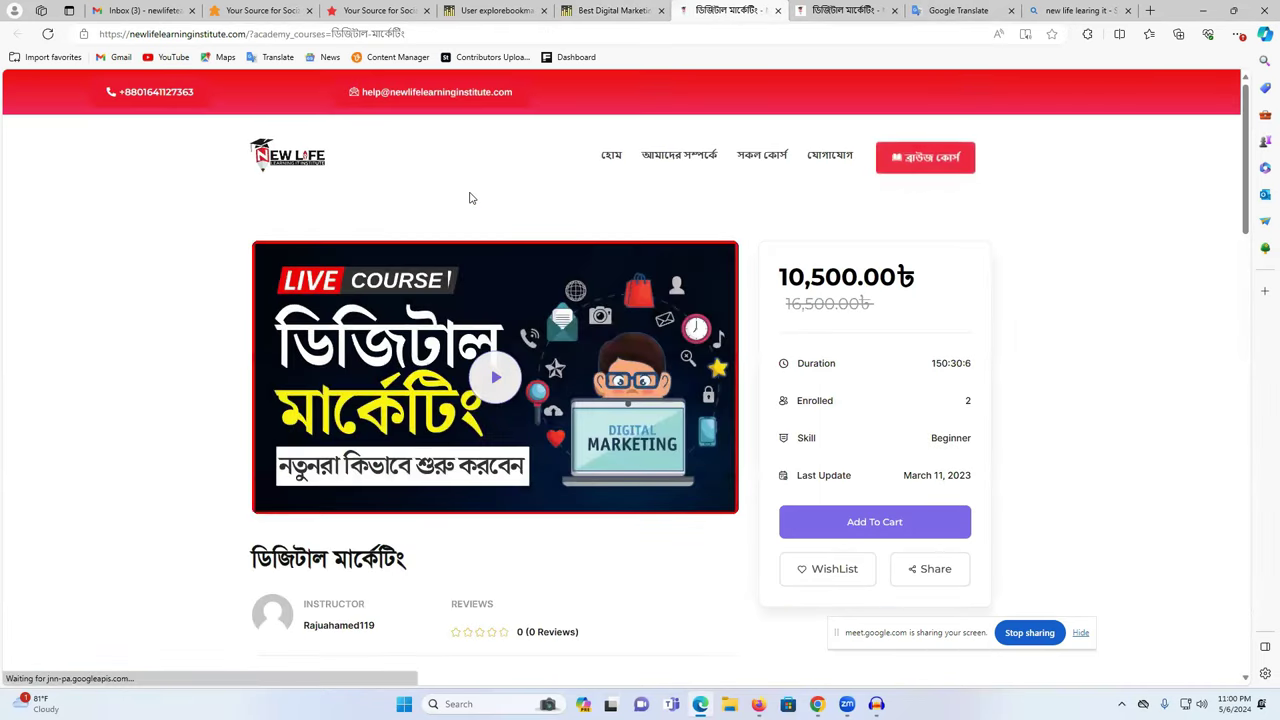
{"action": "left_click", "coordinate": [619, 9]}
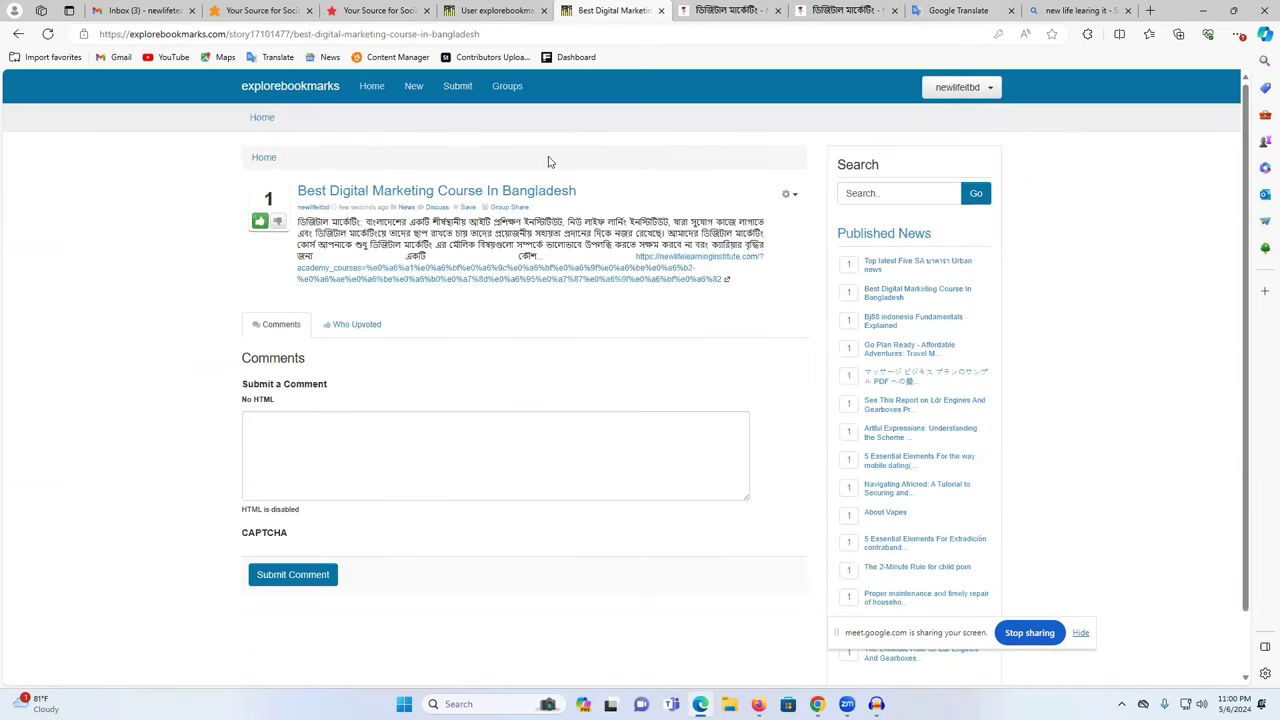
{"action": "left_click", "coordinate": [575, 207]}
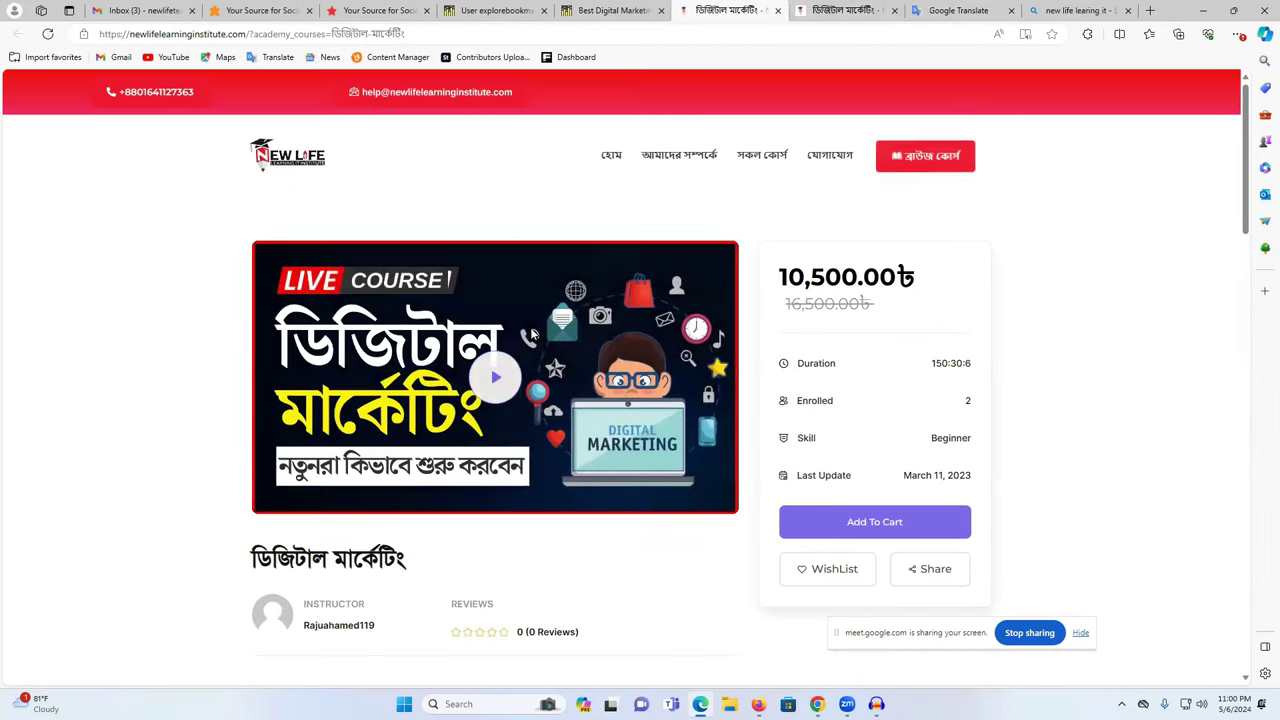
{"action": "left_click", "coordinate": [612, 10]}
{"action": "left_click", "coordinate": [728, 12]}
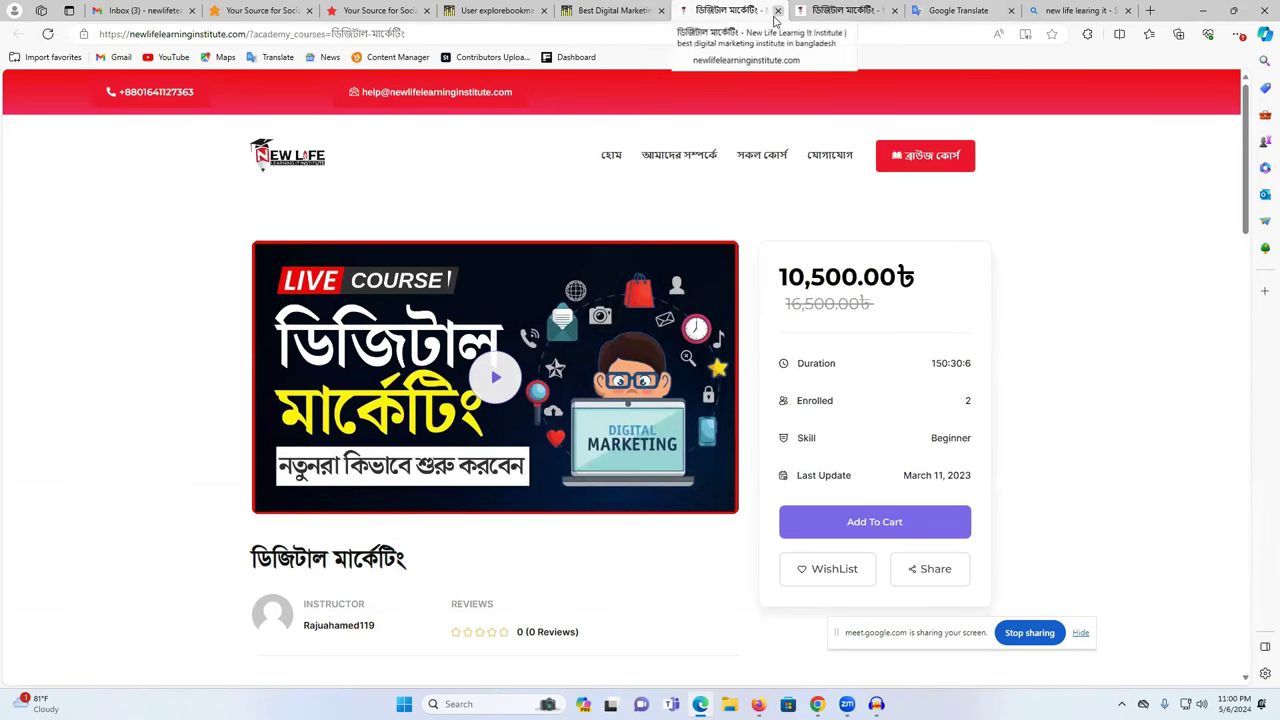
{"action": "left_click", "coordinate": [776, 11]}
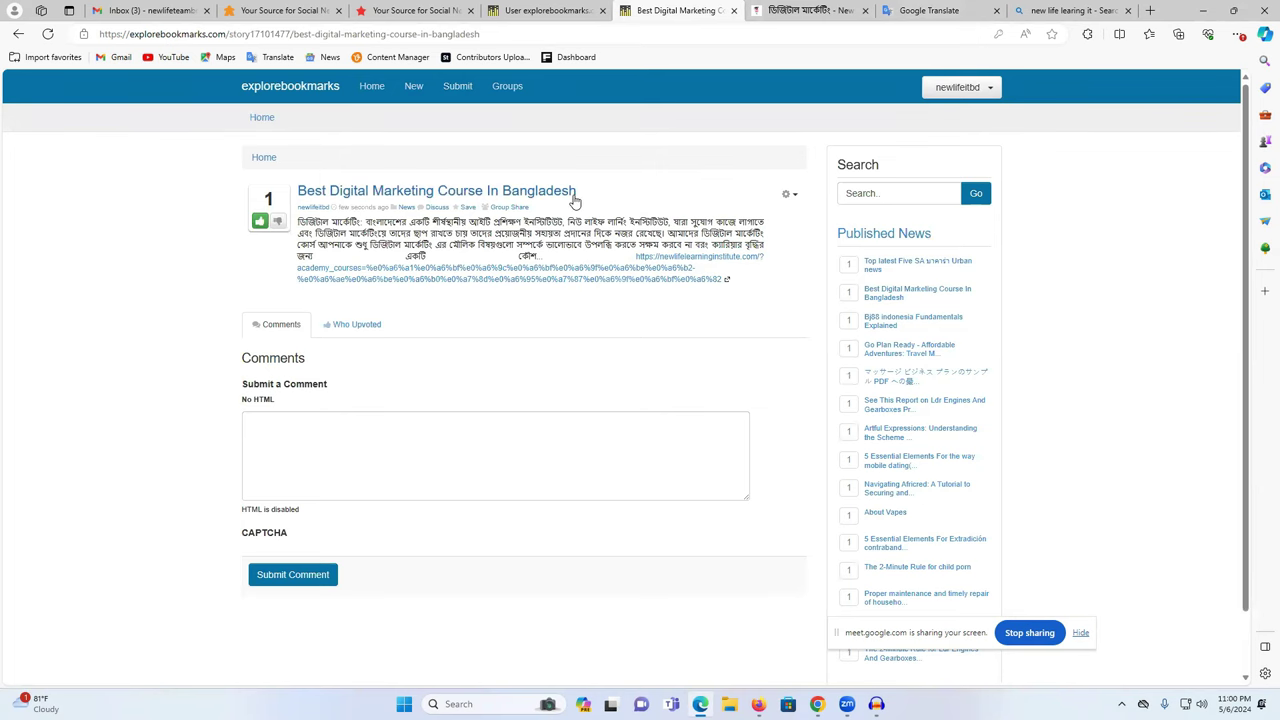
Look at the Bing results for "new life learing it", then return to the bookmark story and highlight its title
{"action": "left_click", "coordinate": [1070, 10]}
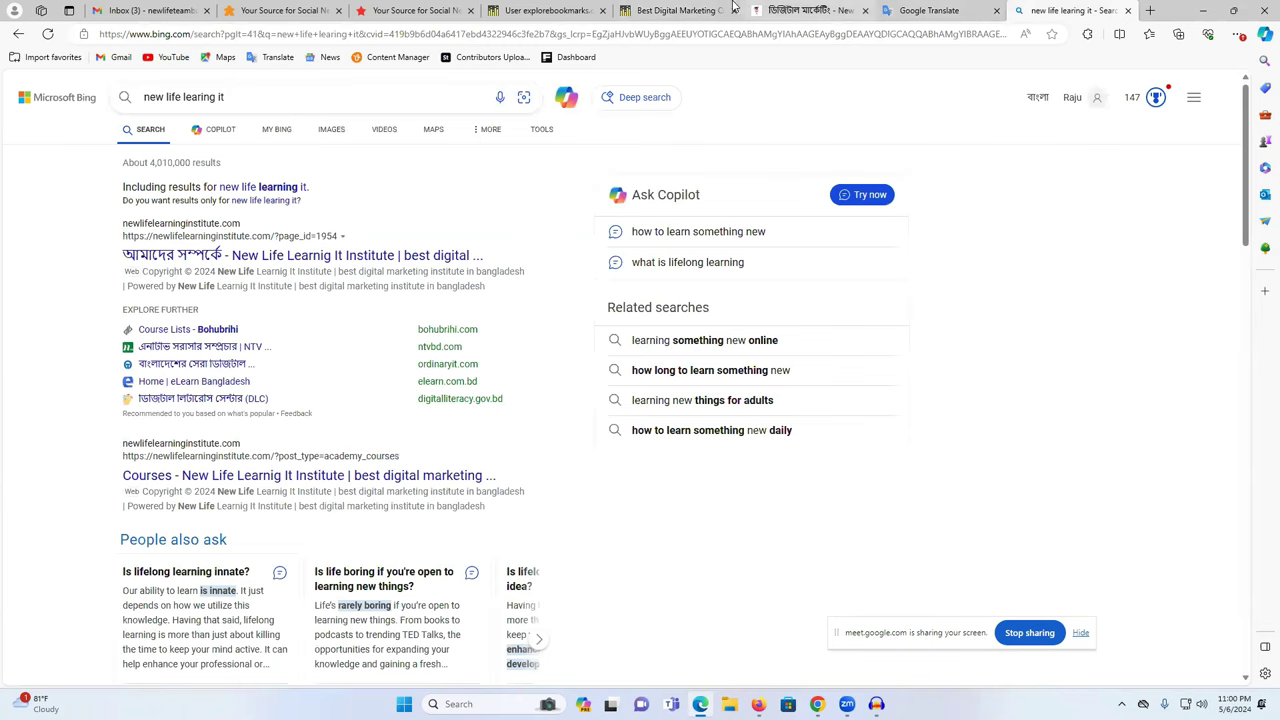
{"action": "left_click", "coordinate": [678, 10]}
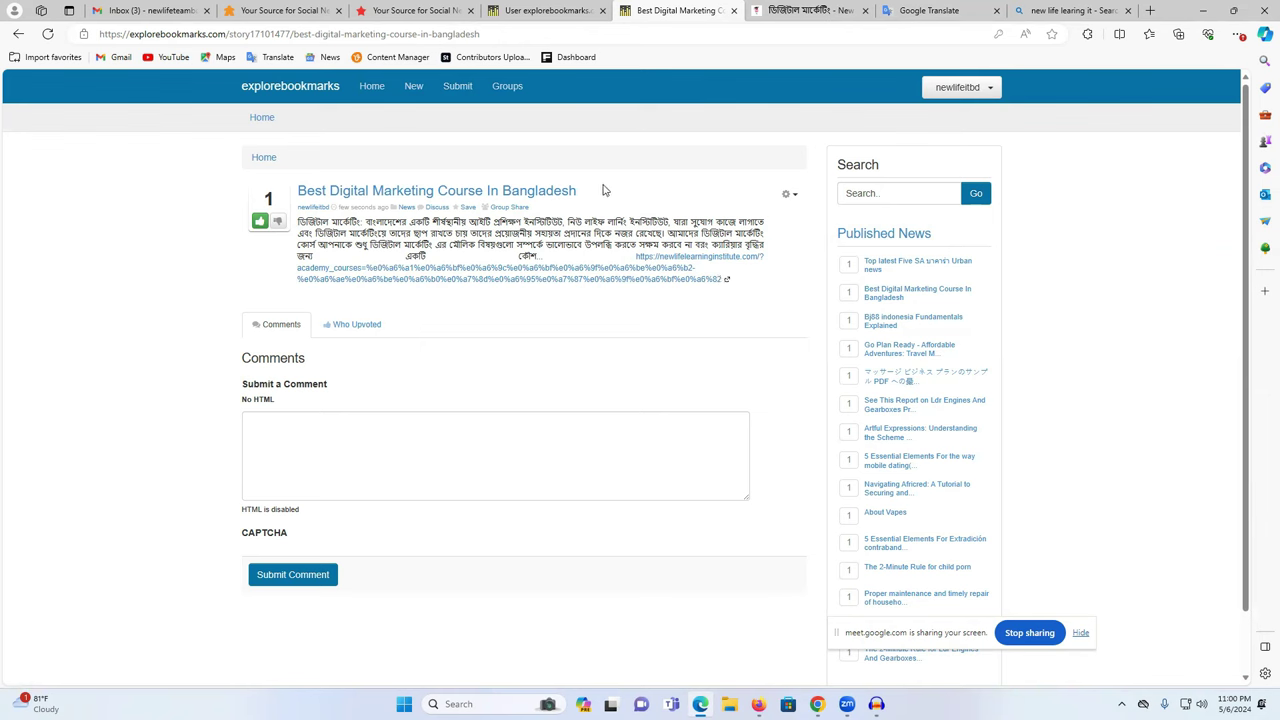
{"action": "left_click_drag", "start_coordinate": [586, 191], "coordinate": [318, 189]}
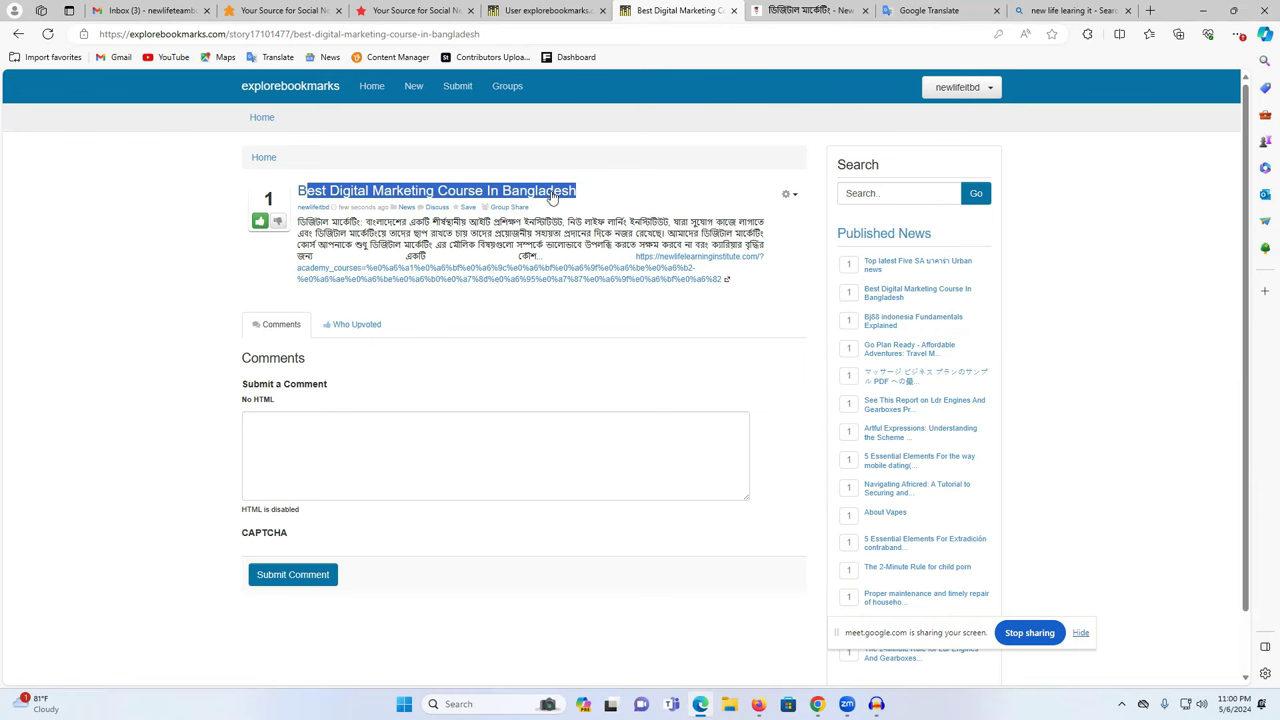
{"action": "left_click", "coordinate": [630, 199]}
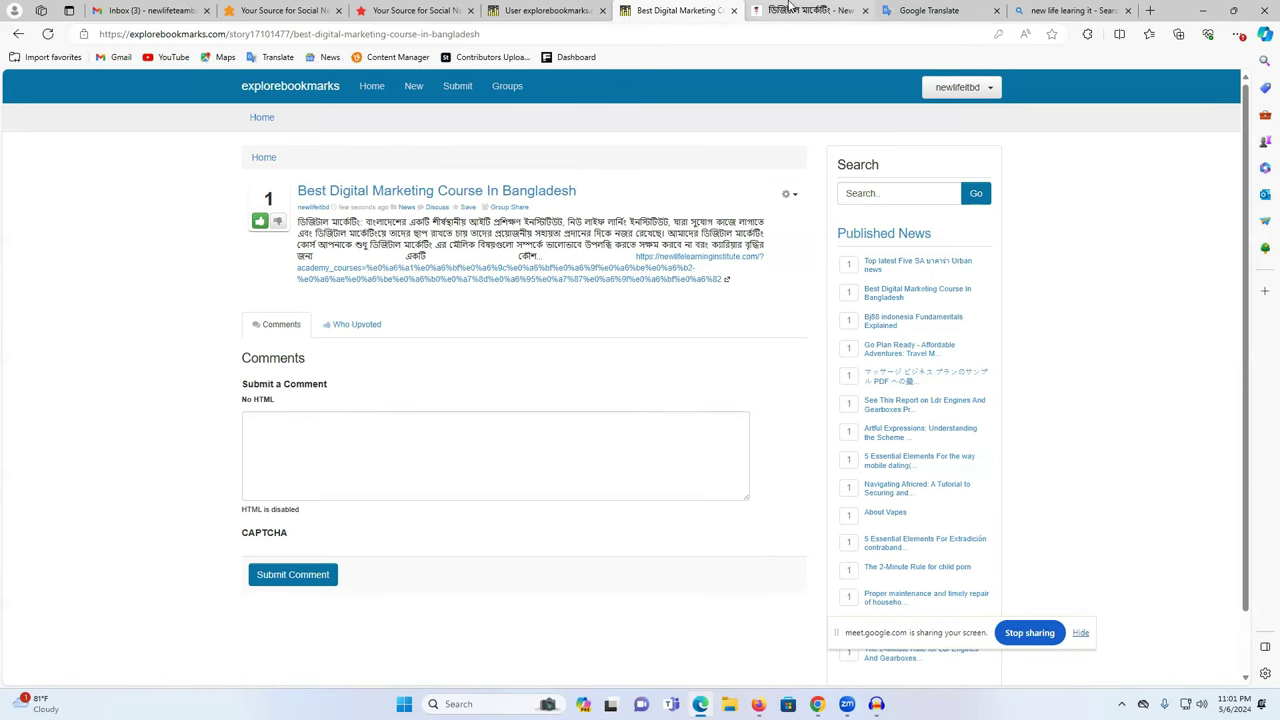
Compare the original digital marketing course page with the published bookmark story
{"action": "left_click", "coordinate": [789, 8]}
{"action": "scroll", "coordinate": [450, 376], "scroll_direction": "up", "scroll_amount": 8}
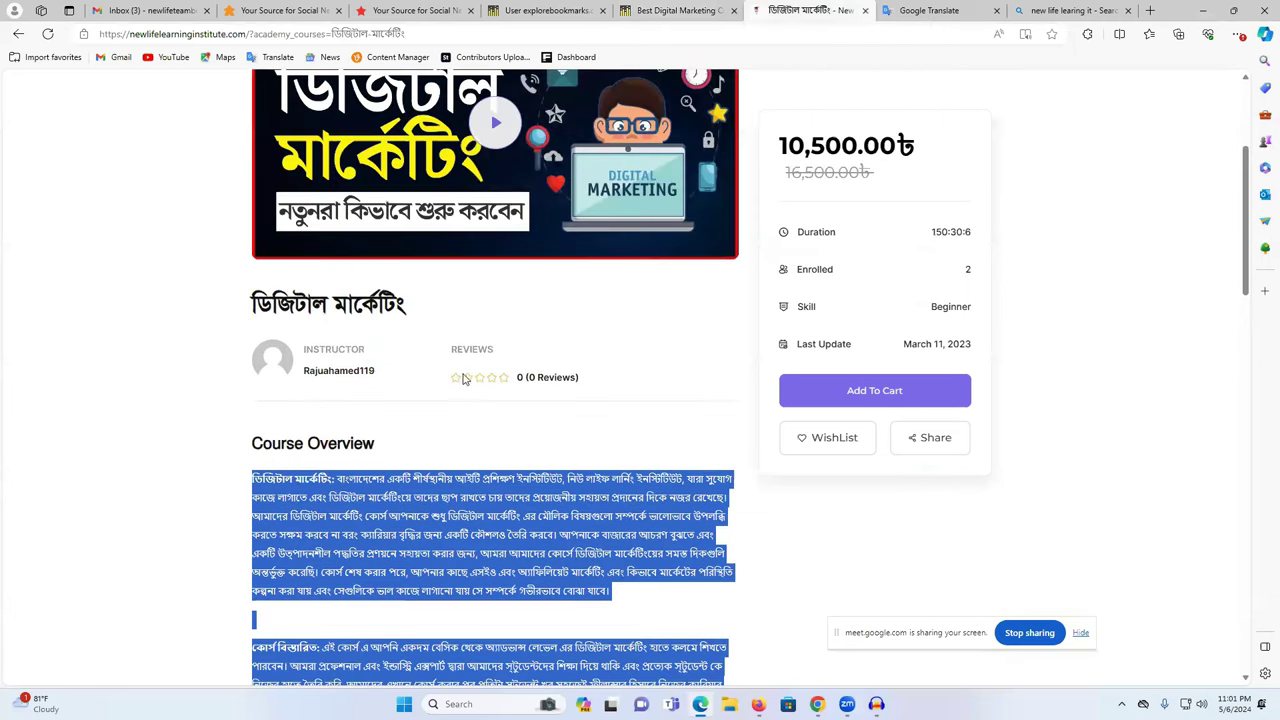
{"action": "left_click", "coordinate": [1107, 309]}
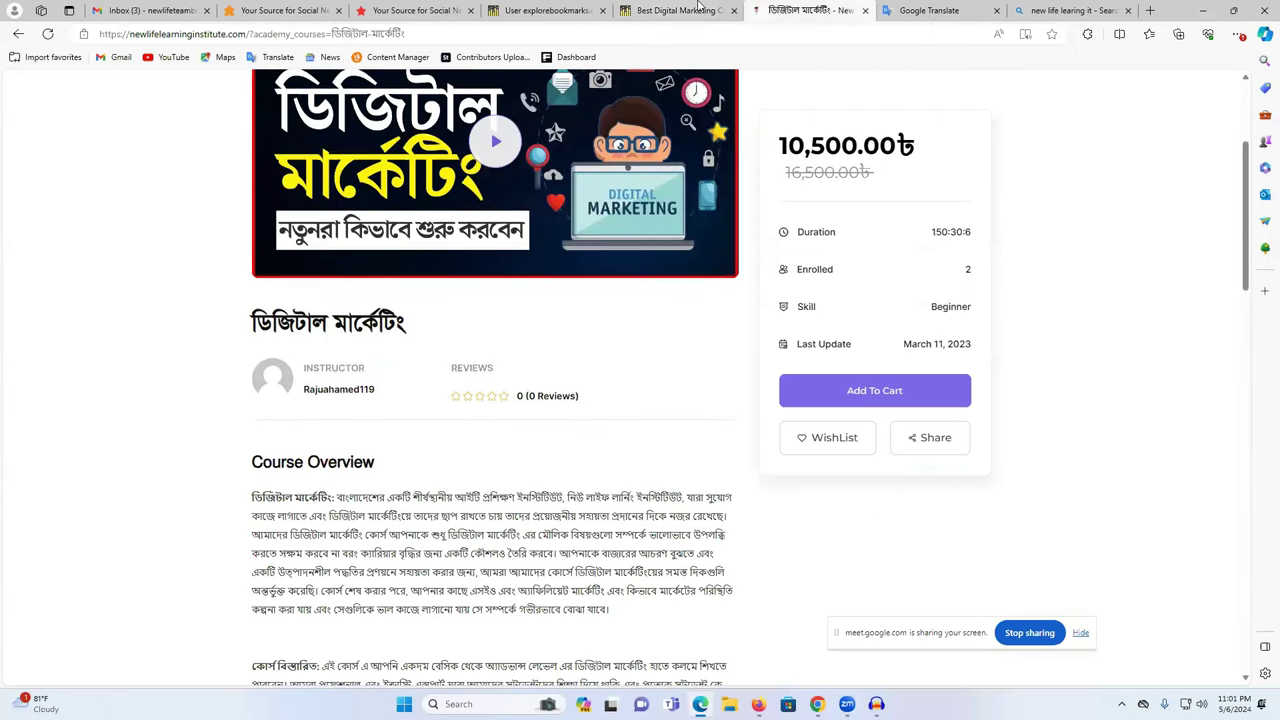
{"action": "left_click", "coordinate": [676, 10]}
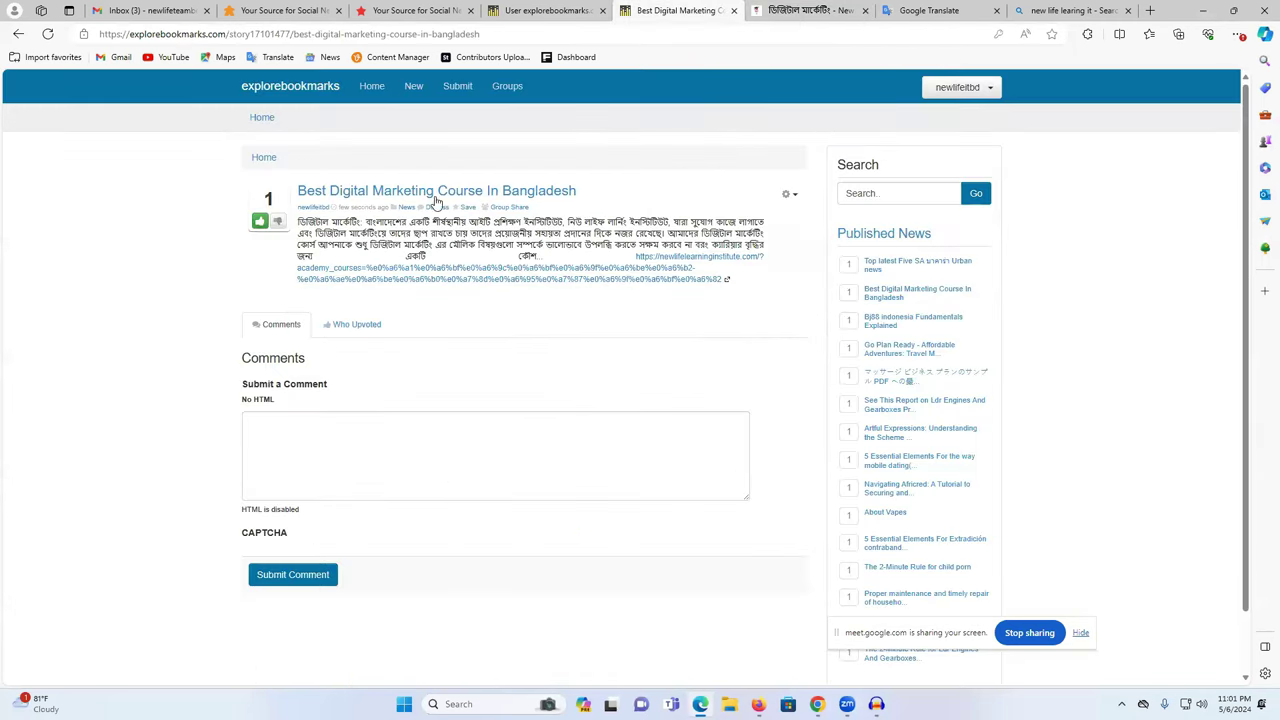
{"action": "left_click", "coordinate": [778, 9]}
{"action": "left_click", "coordinate": [706, 9]}
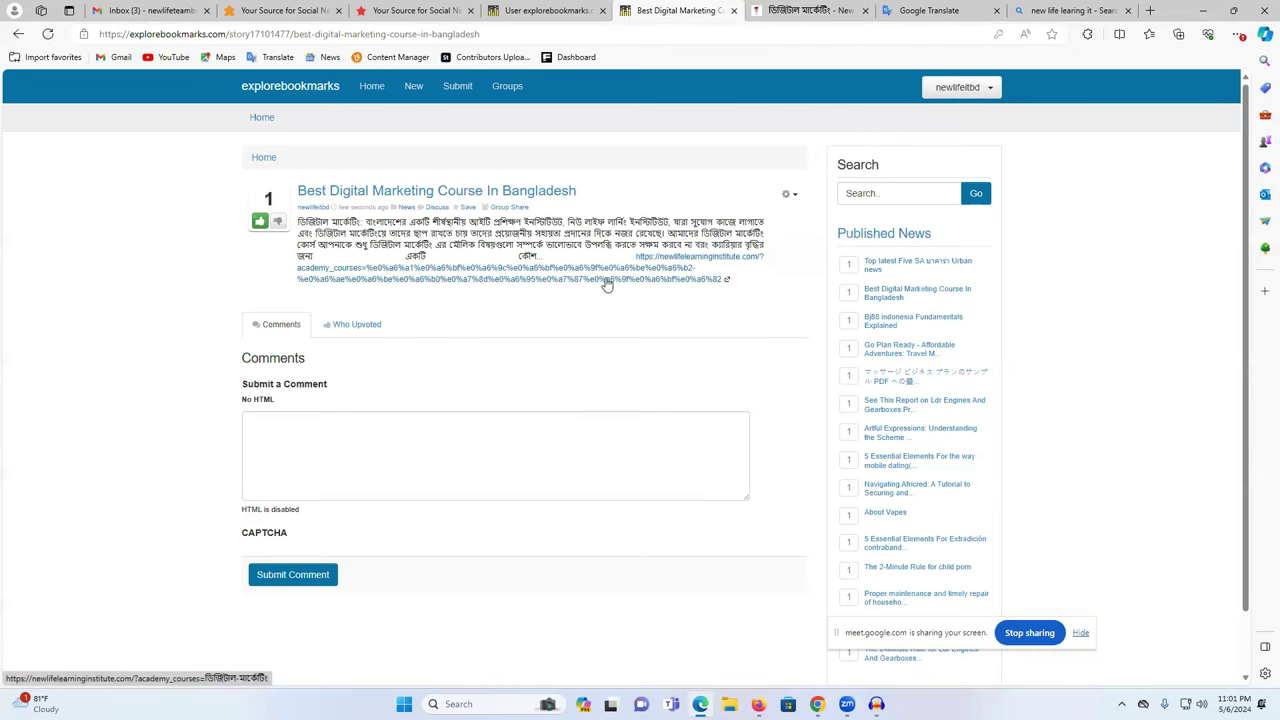
Close the Bing search page and open a new browser tab
{"action": "left_click", "coordinate": [1072, 10]}
{"action": "left_click", "coordinate": [1127, 10]}
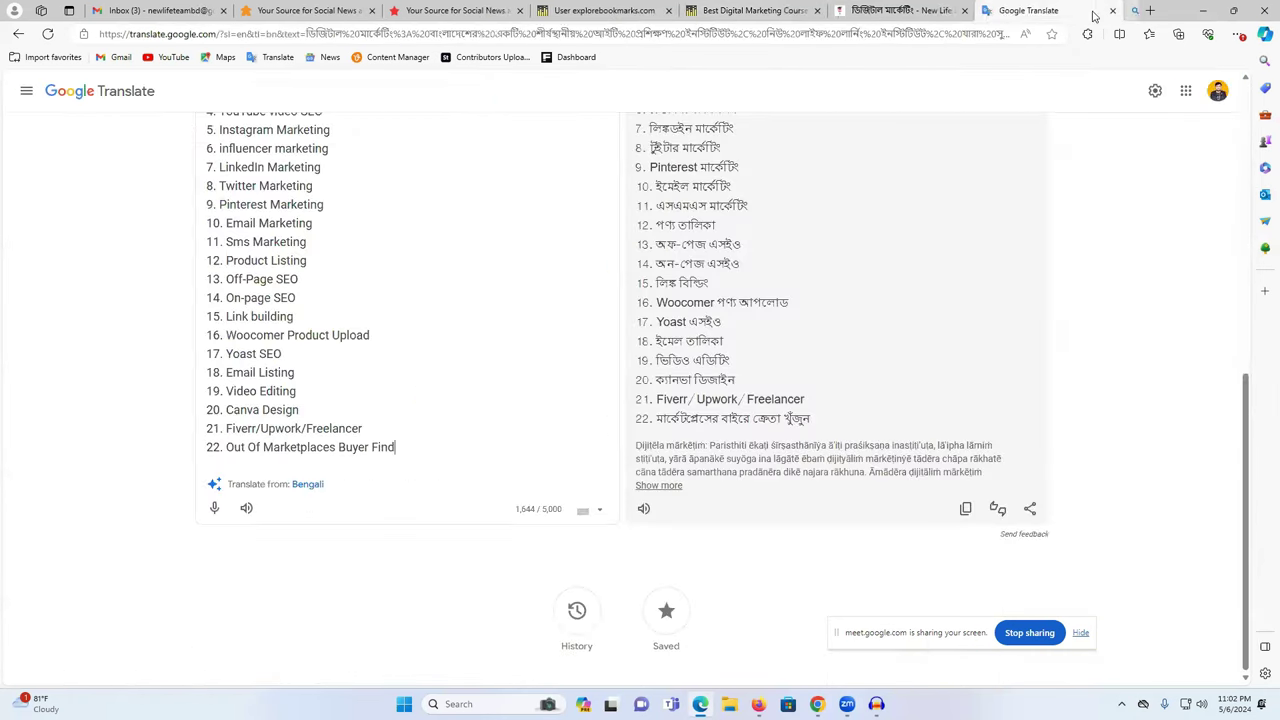
{"action": "left_click", "coordinate": [1150, 10]}
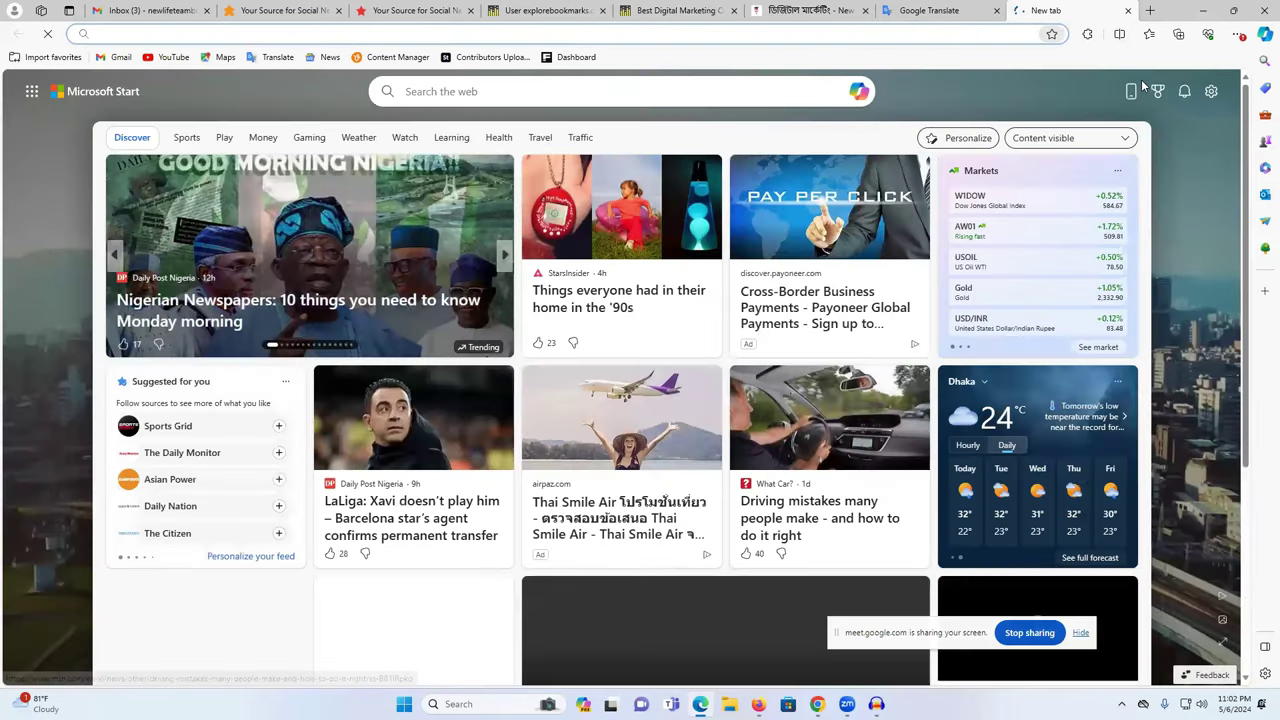
Open Google Drive from Gmail's Google apps list in a new browser tab and switch to it
{"action": "key", "text": "ctrl+1"}
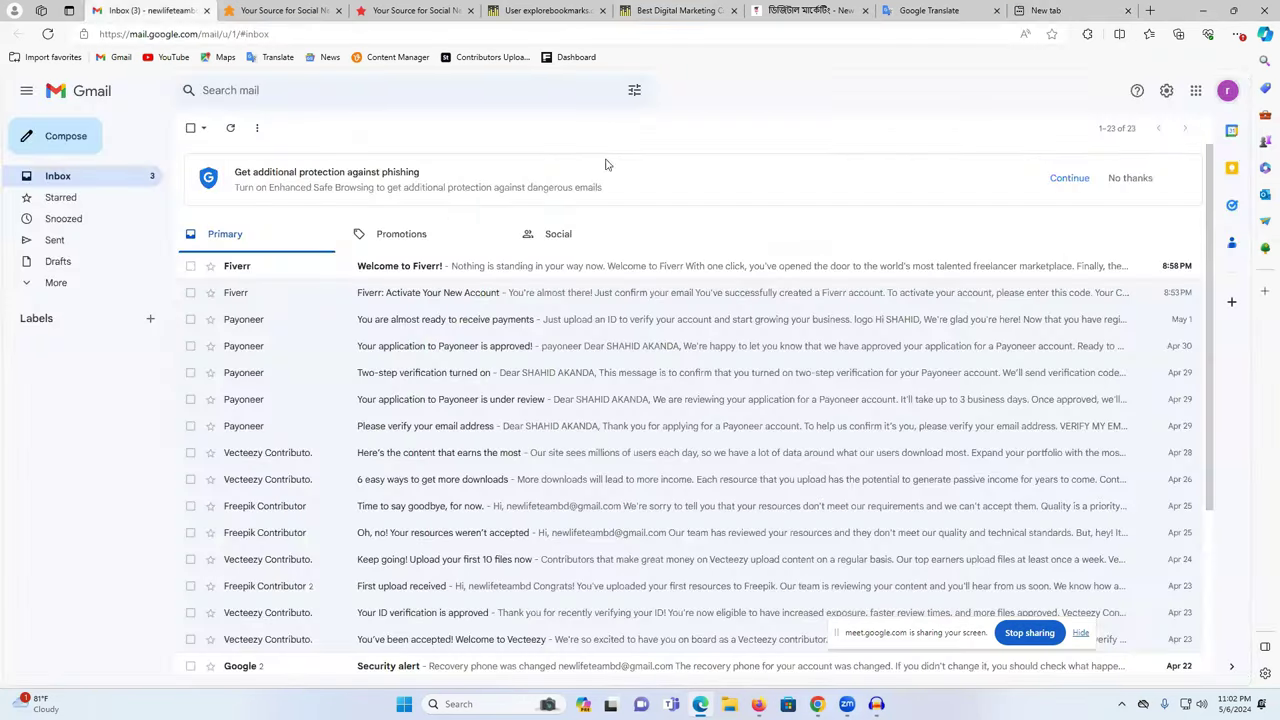
{"action": "left_click", "coordinate": [1196, 91]}
{"action": "scroll", "coordinate": [1103, 300], "scroll_direction": "down", "scroll_amount": 2}
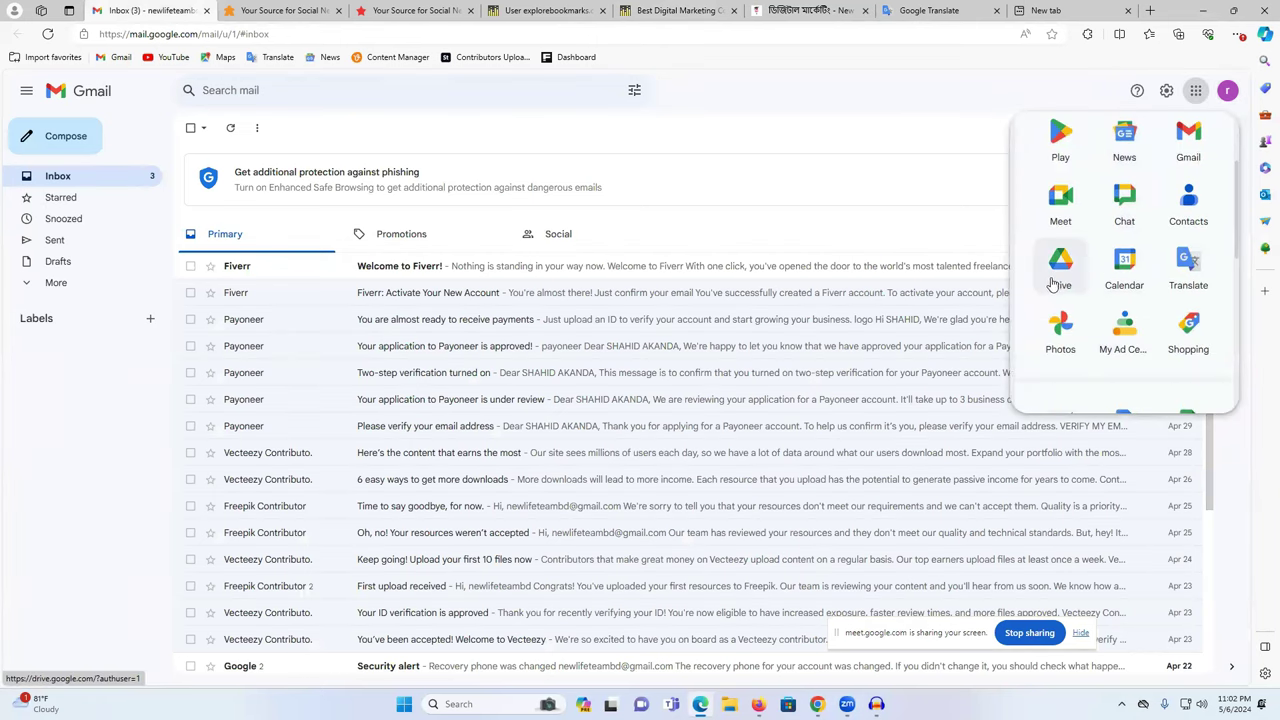
{"action": "right_click", "coordinate": [1062, 274]}
{"action": "left_click", "coordinate": [1098, 283]}
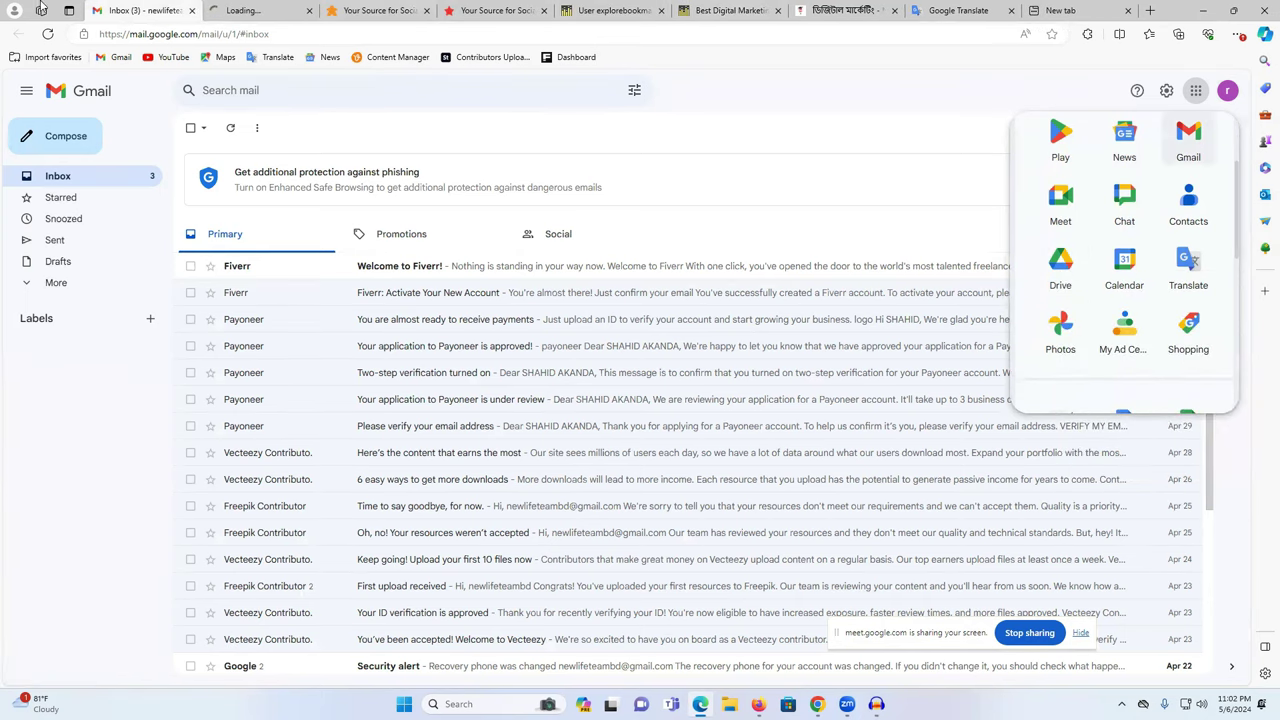
{"action": "left_click", "coordinate": [256, 10]}
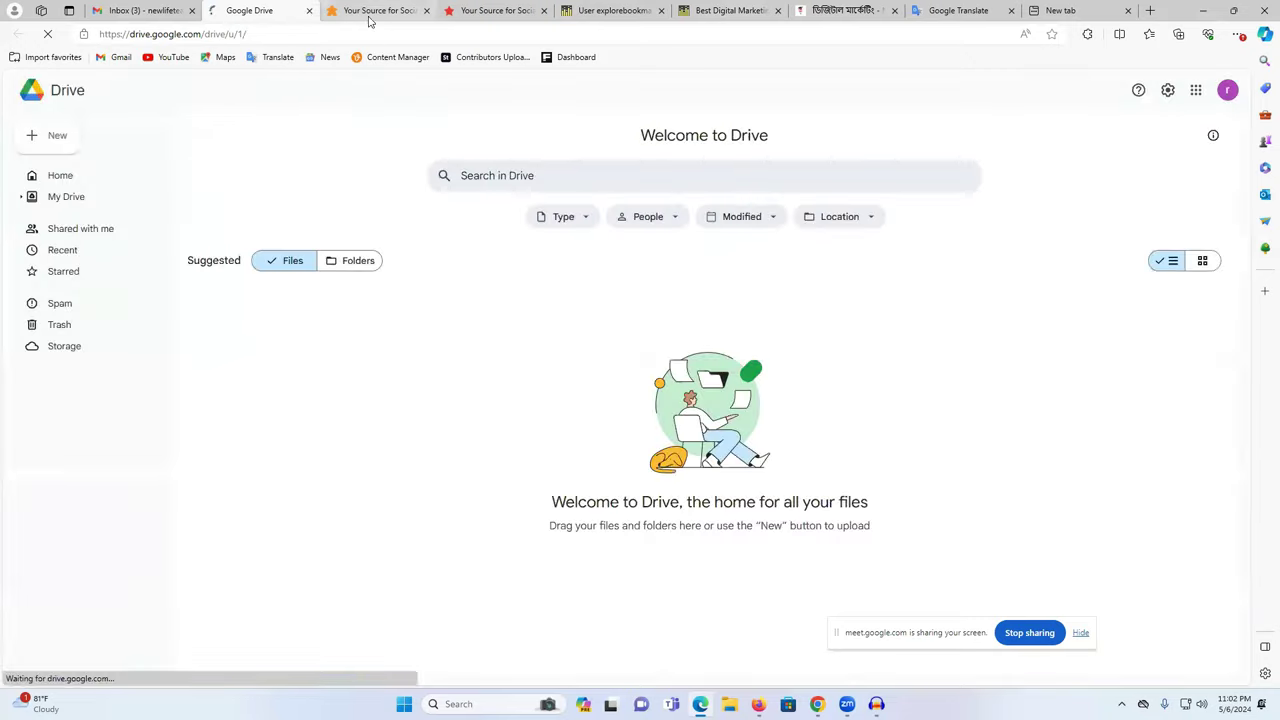
Close the stray blank page and dismiss the Drive tips dialog about file shortcuts
{"action": "left_click", "coordinate": [55, 138]}
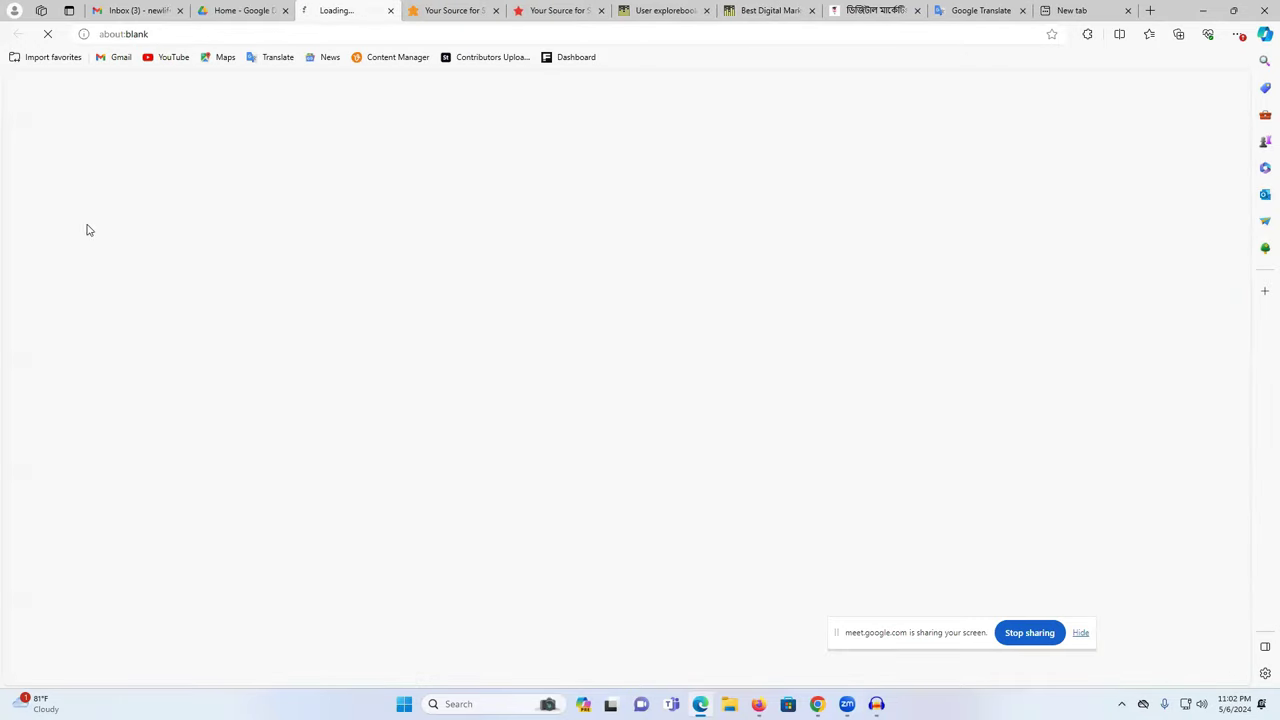
{"action": "left_click", "coordinate": [390, 11]}
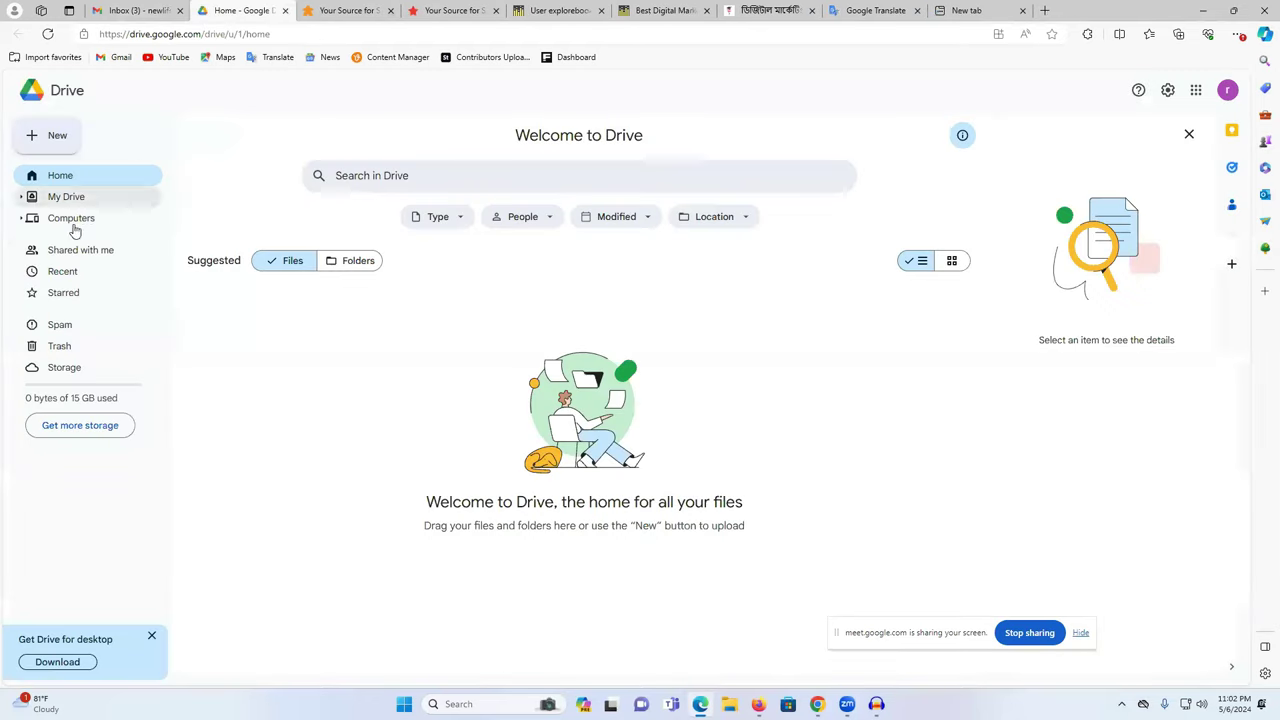
{"action": "left_click", "coordinate": [45, 137]}
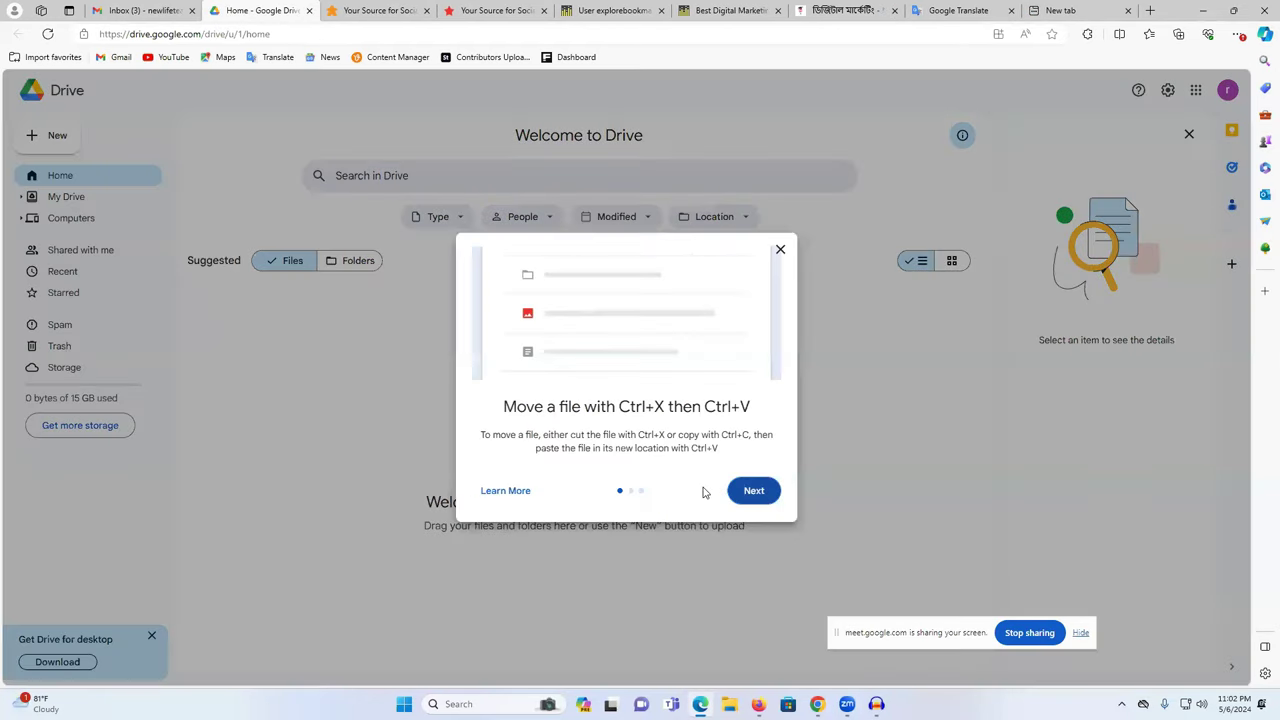
{"action": "left_click", "coordinate": [750, 490]}
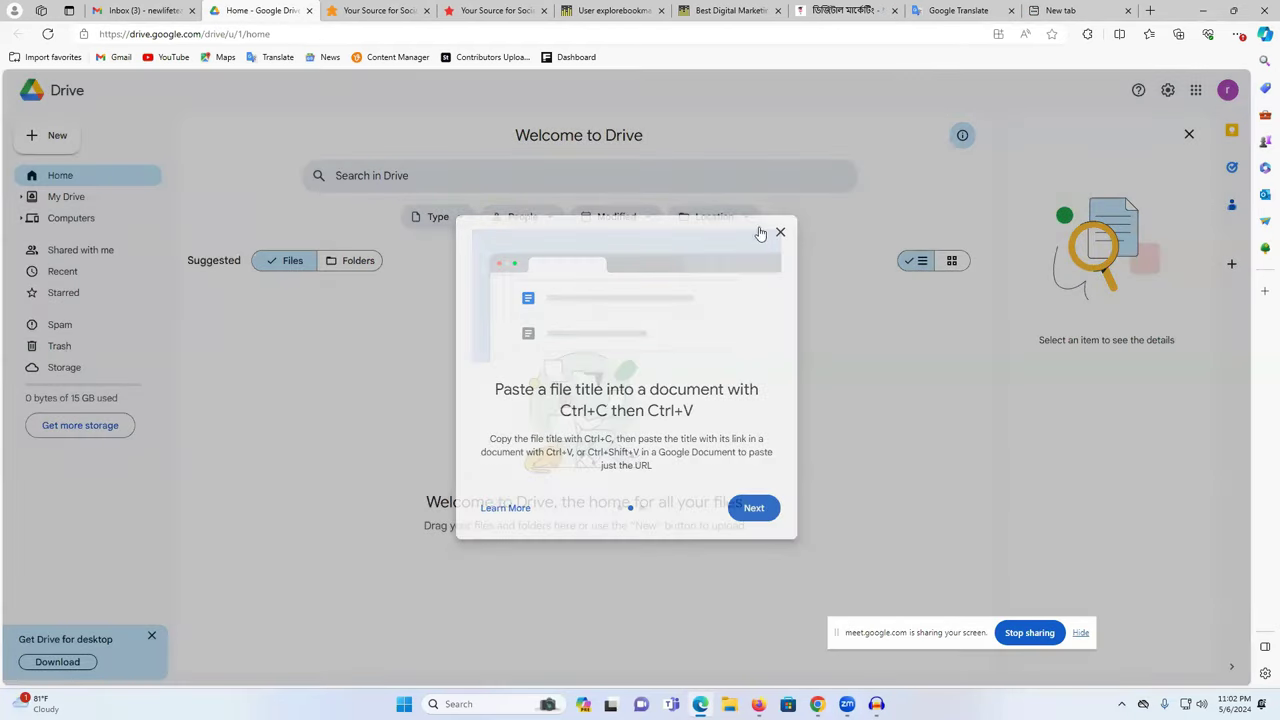
{"action": "left_click", "coordinate": [780, 232]}
Create a blank Google Sheets spreadsheet from Drive, and close the Drive page and the empty new tab
{"action": "left_click", "coordinate": [50, 137]}
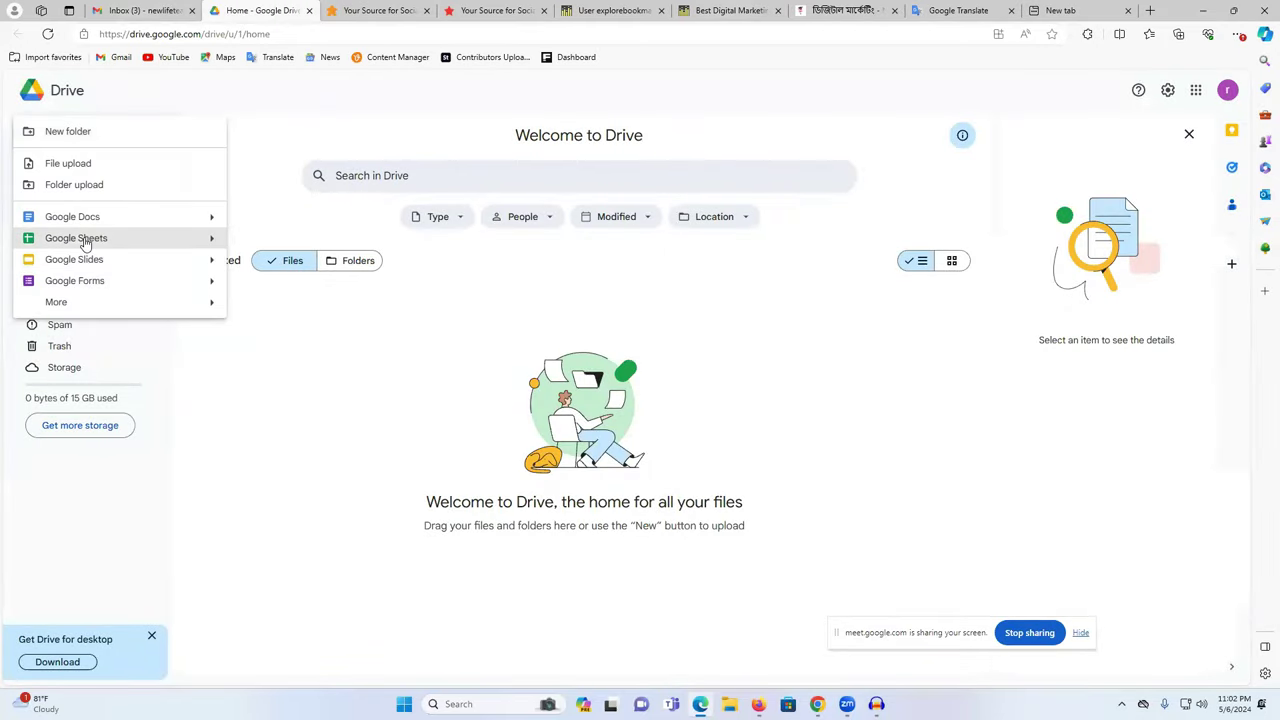
{"action": "left_click", "coordinate": [85, 240]}
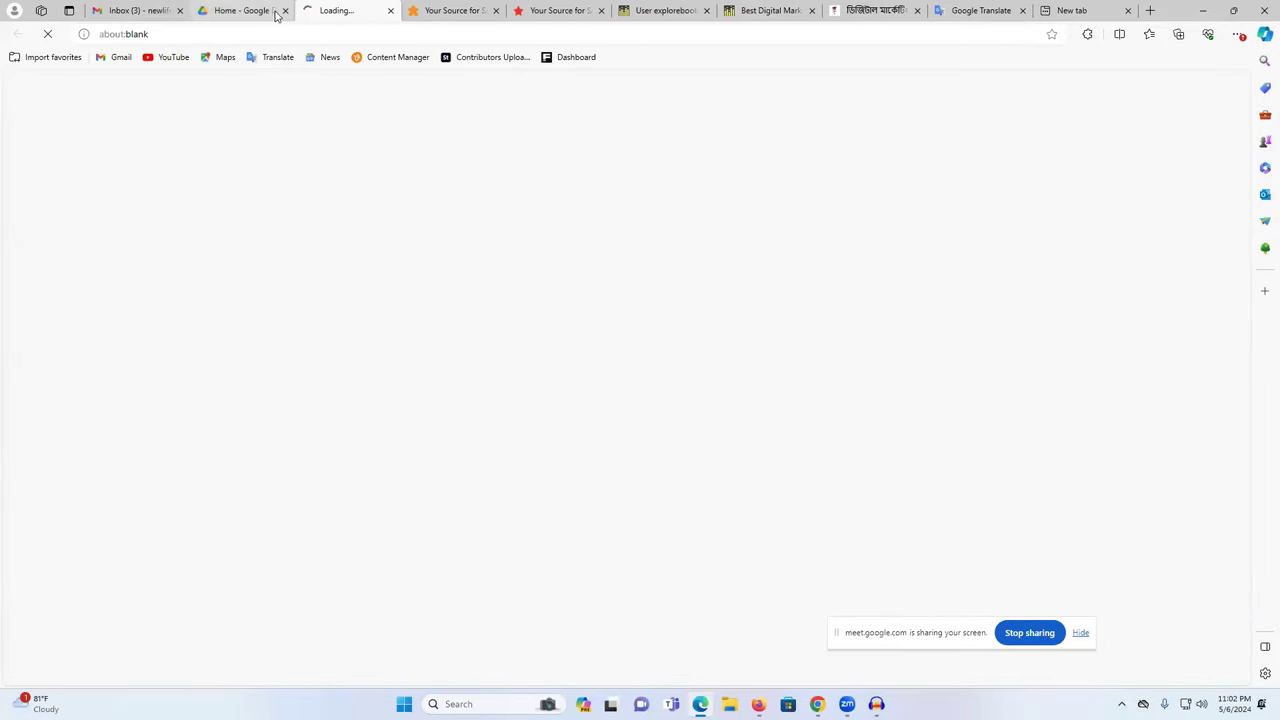
{"action": "left_click_drag", "start_coordinate": [271, 20], "coordinate": [1015, 22]}
{"action": "left_click", "coordinate": [1022, 10]}
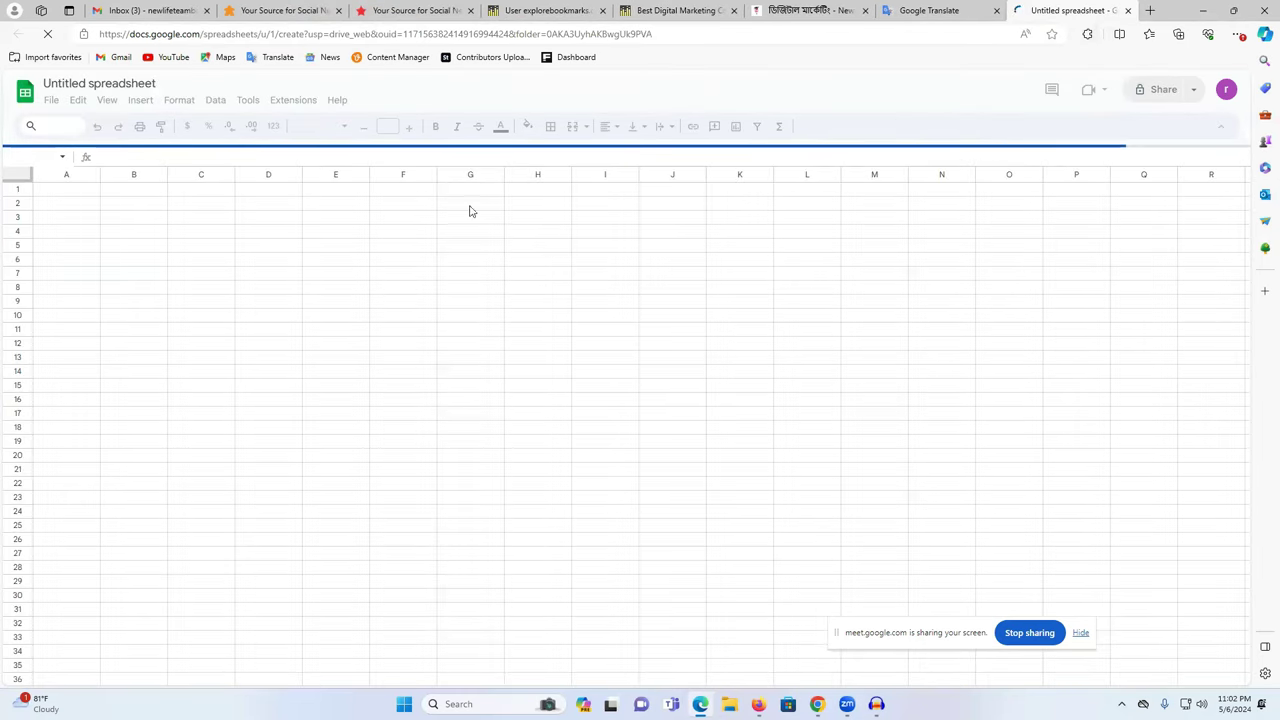
Rename the spreadsheet as "Link" and enter "Sit" in cell A1
{"action": "left_click", "coordinate": [75, 86]}
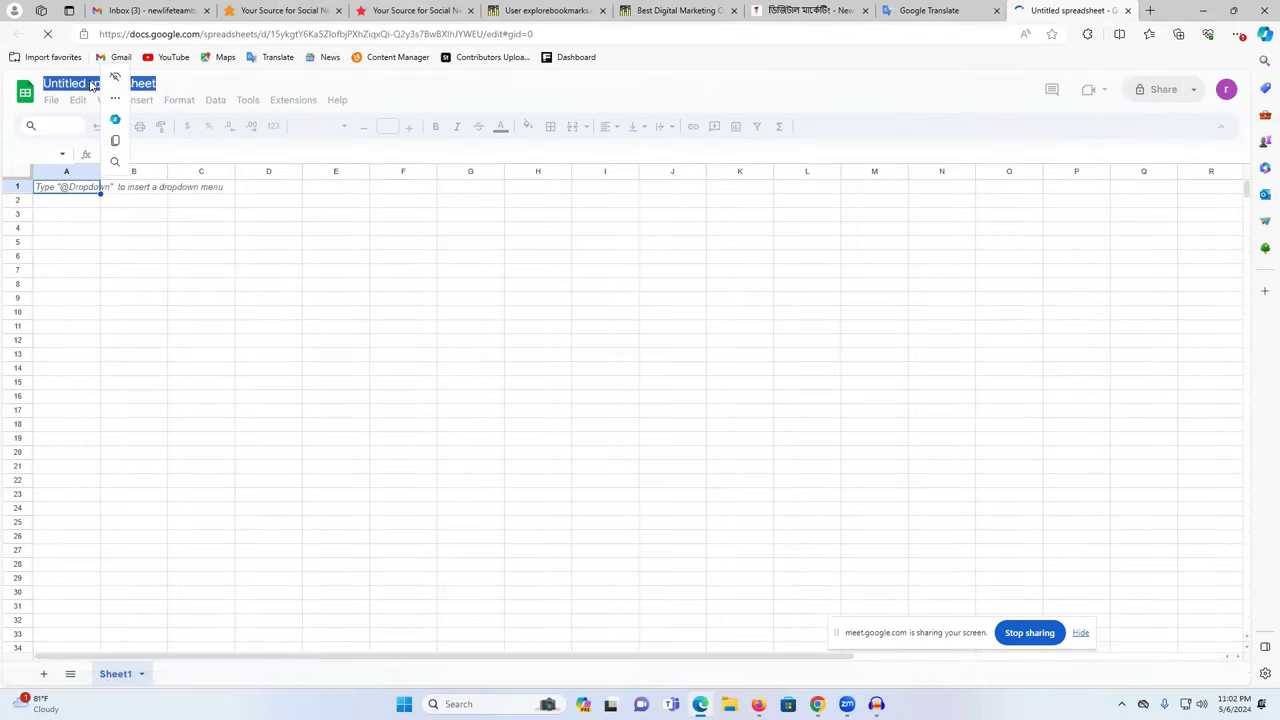
{"action": "left_click", "coordinate": [75, 83]}
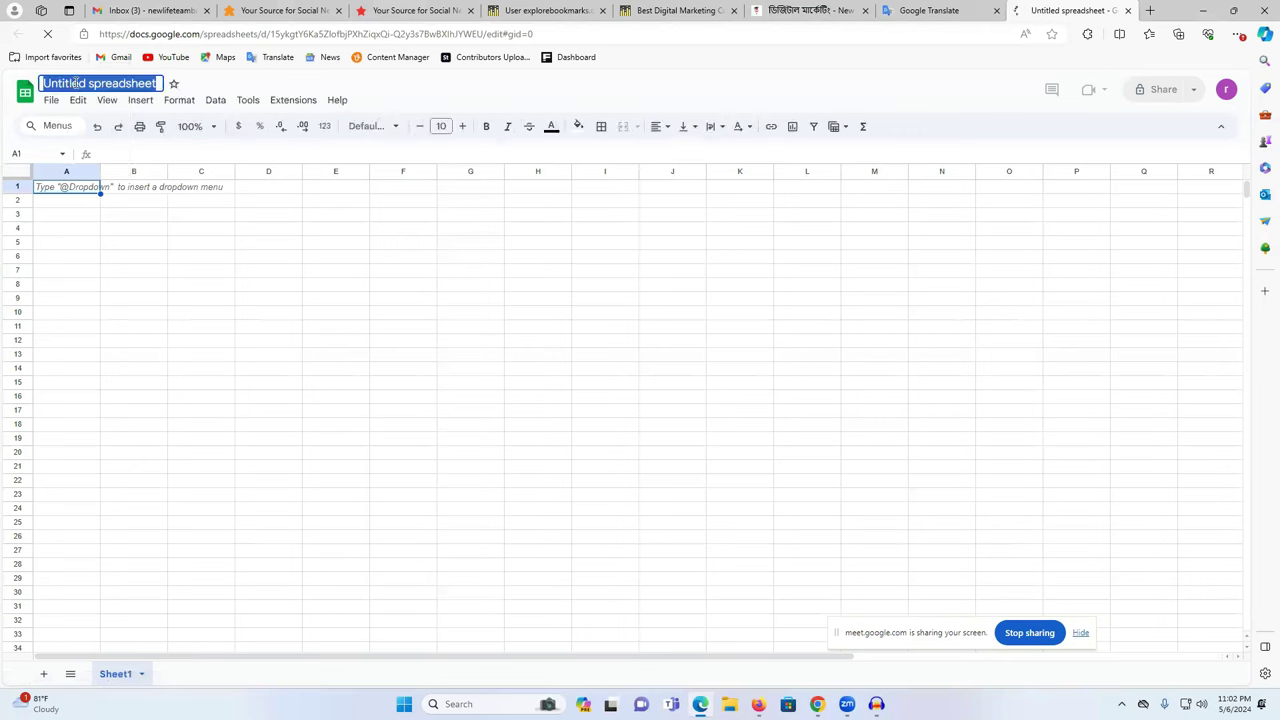
{"action": "type", "text": "Link"}
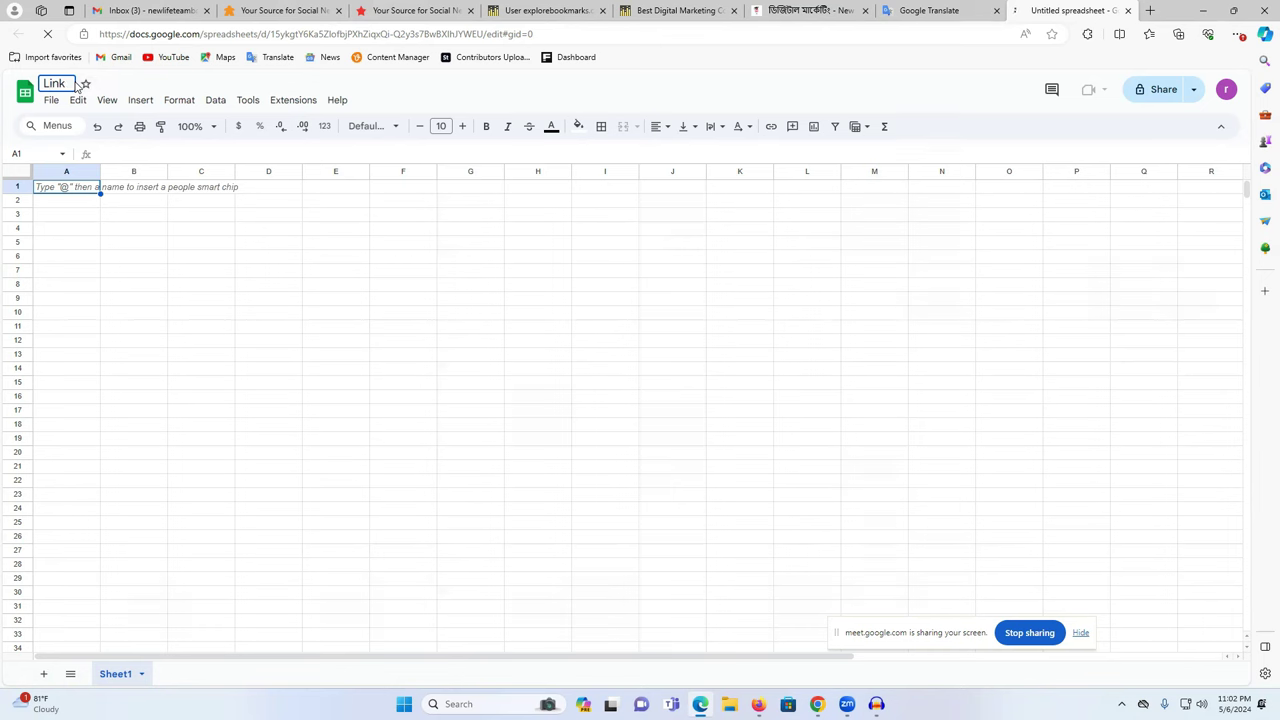
{"action": "key", "text": "Return"}
{"action": "type", "text": "Sit"}
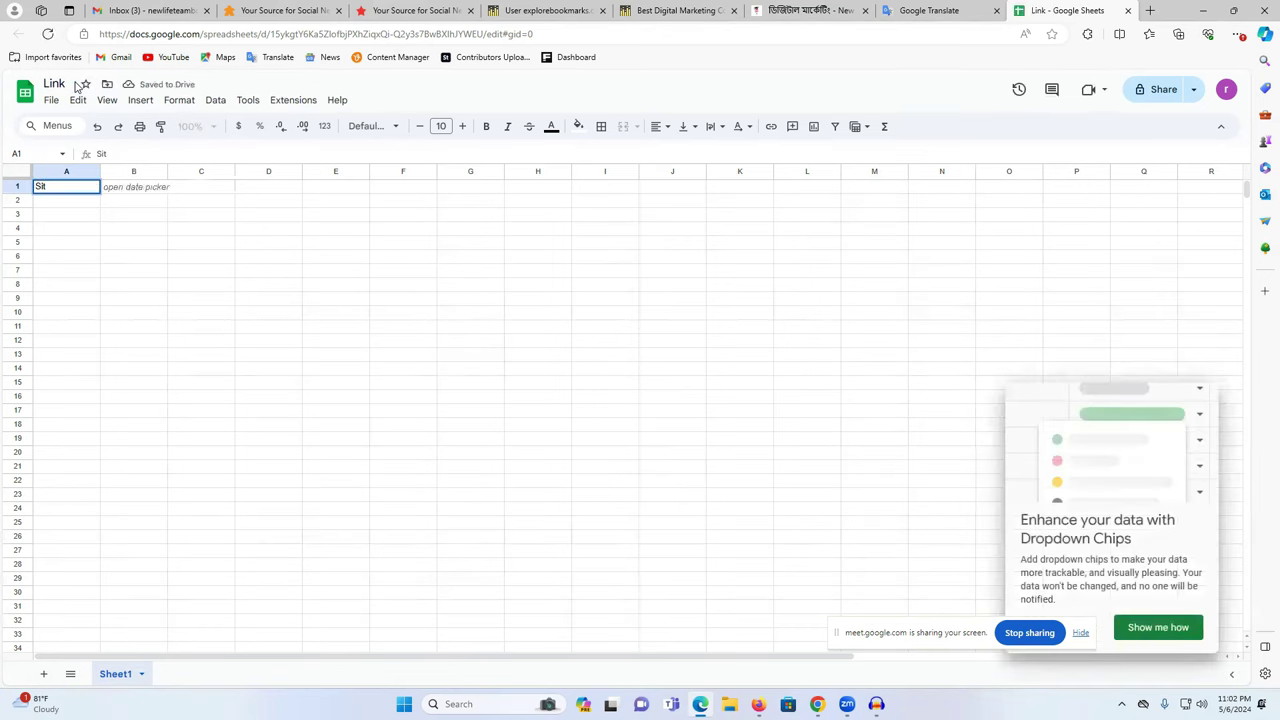
Rename the spreadsheet as "New life It Link Building proof"
{"action": "left_click", "coordinate": [67, 78]}
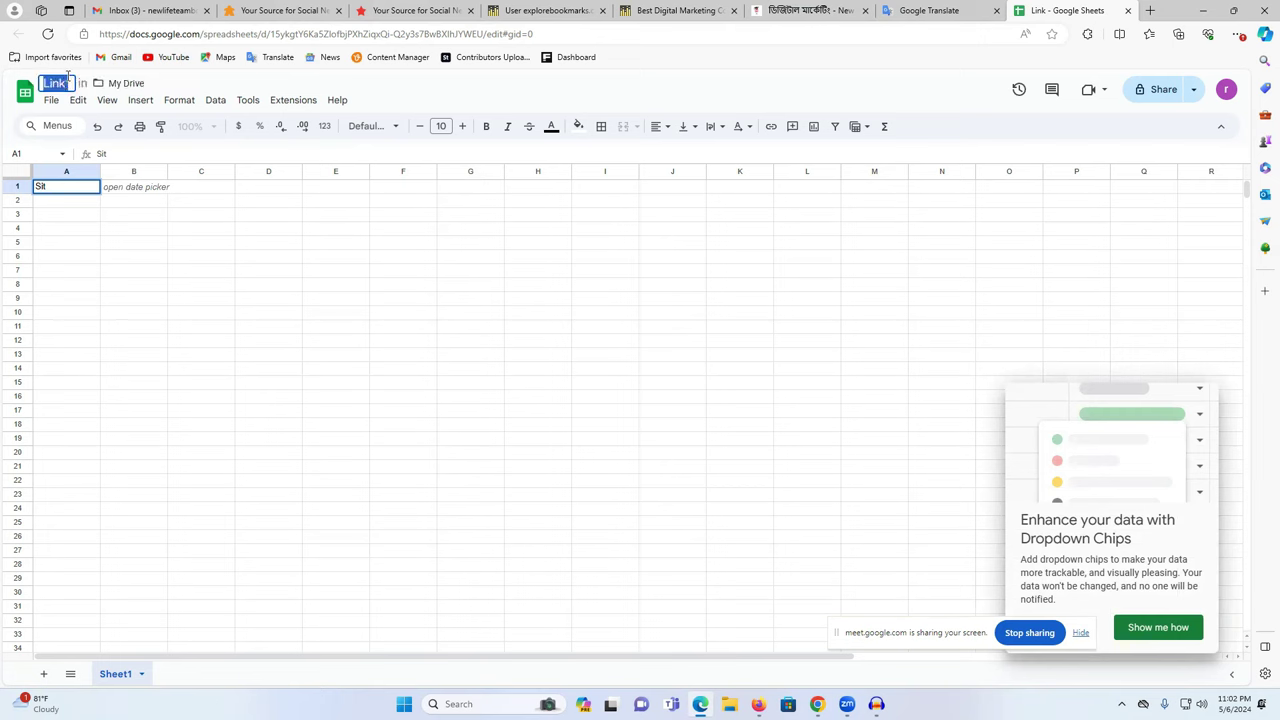
{"action": "type", "text": "New life"}
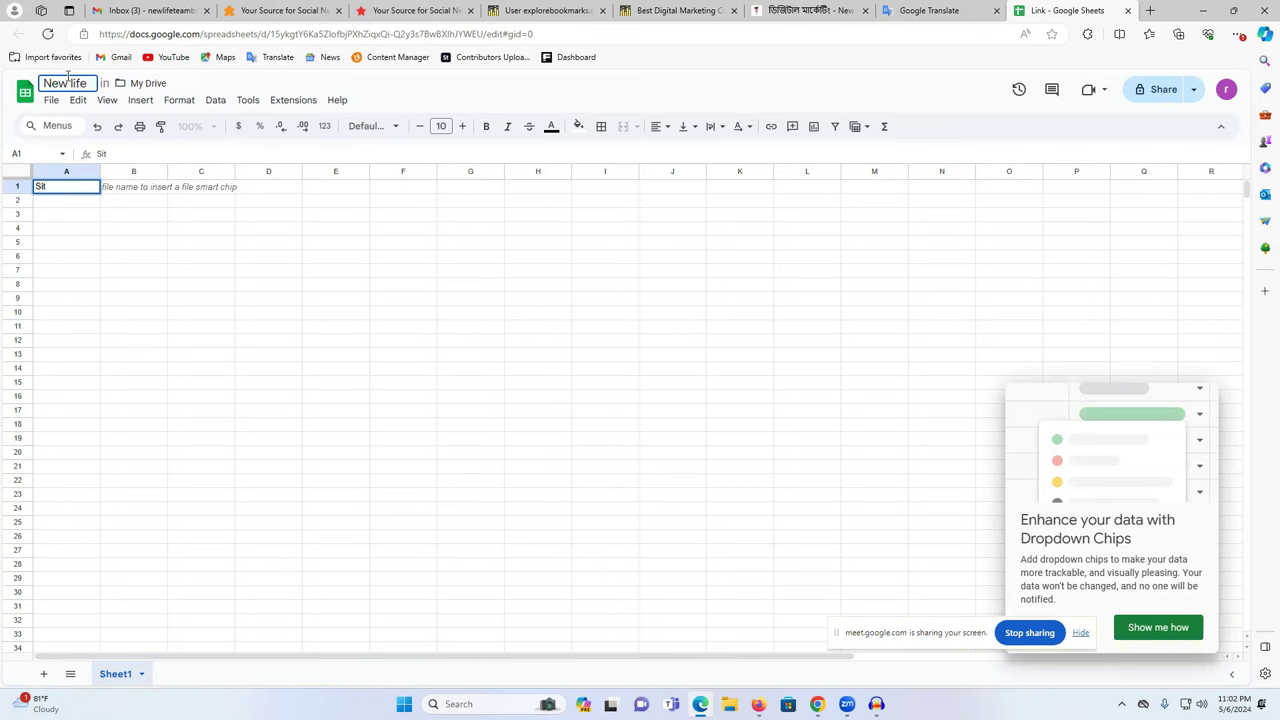
{"action": "type", "text": " It Link"}
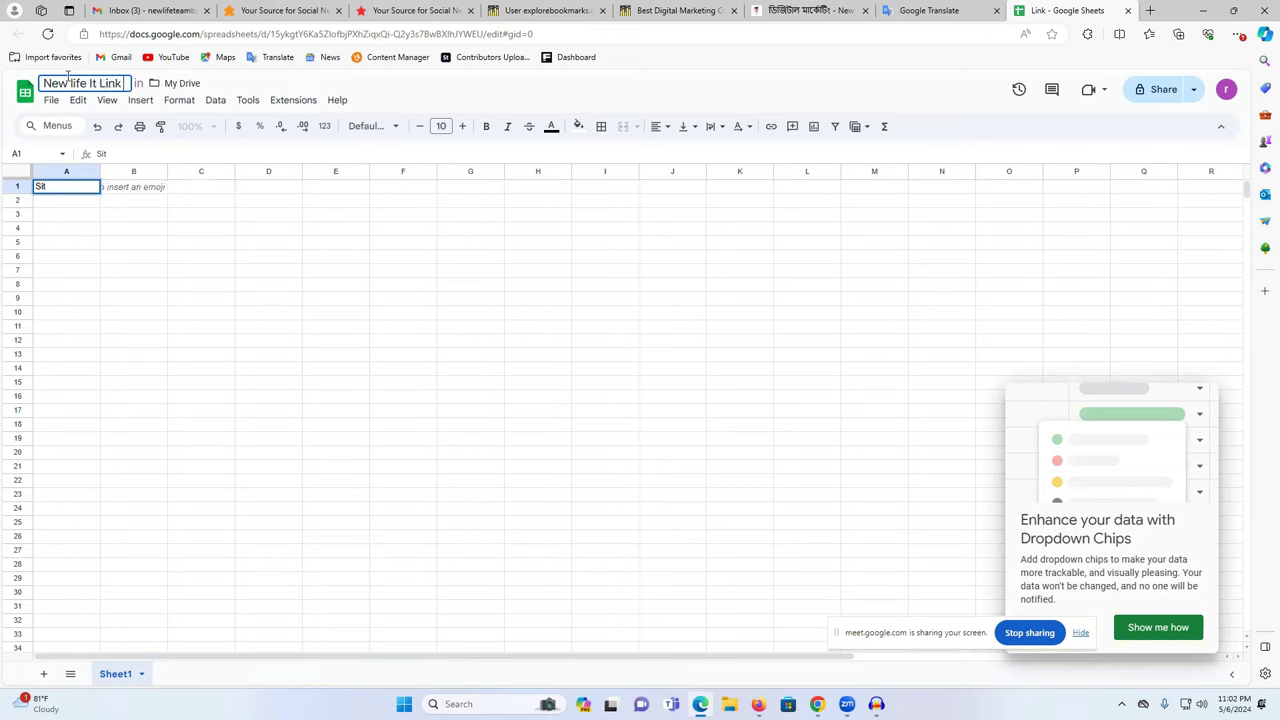
{"action": "type", "text": " Building"}
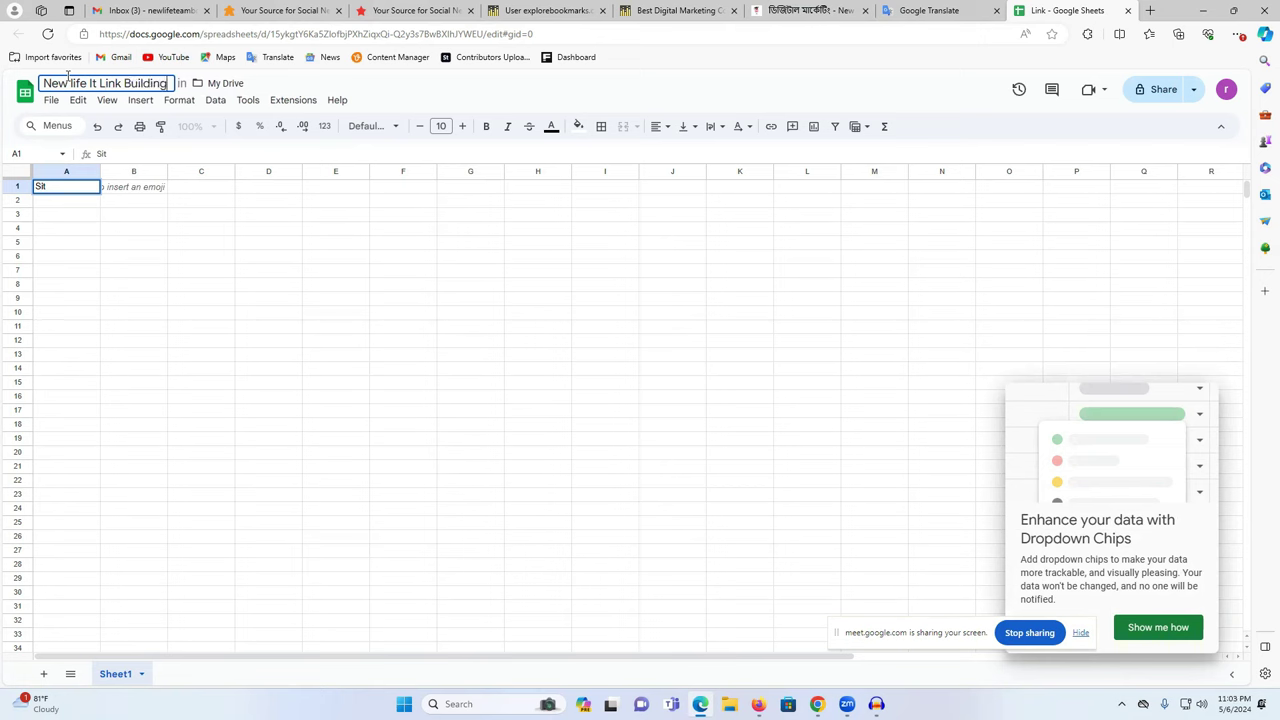
{"action": "left_click", "coordinate": [186, 332]}
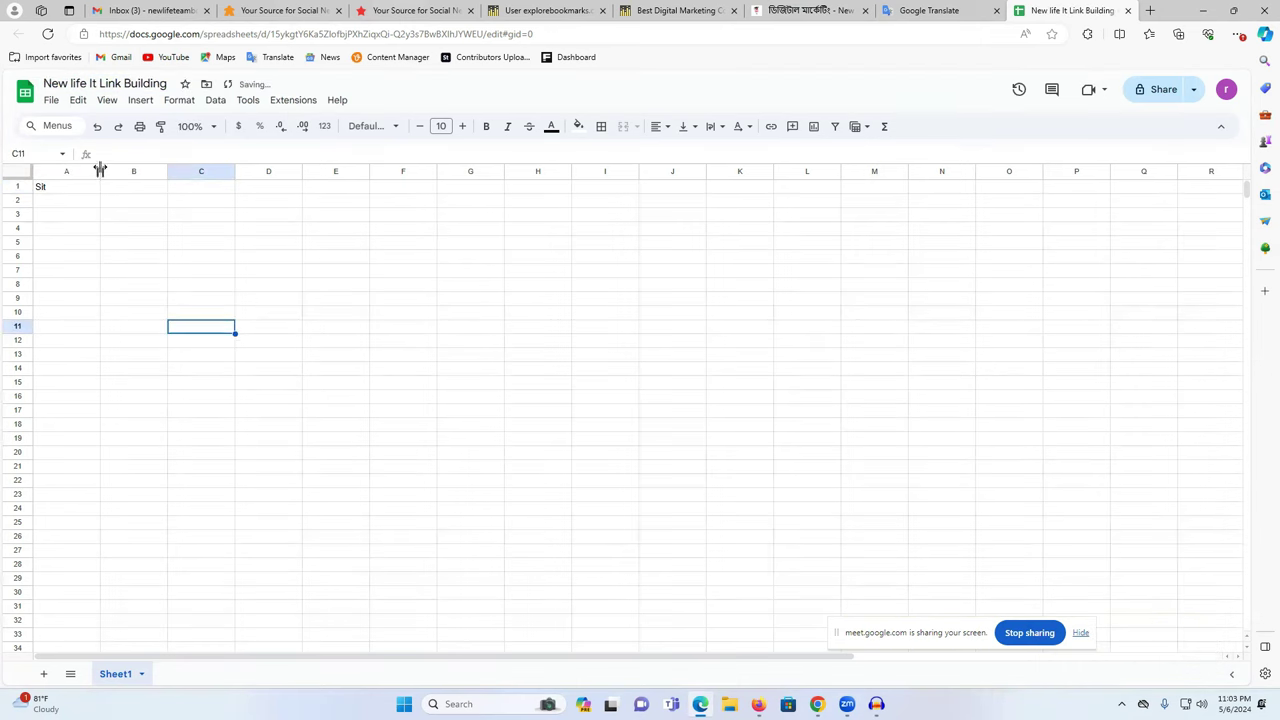
{"action": "left_click", "coordinate": [166, 85]}
{"action": "type", "text": "proof"}
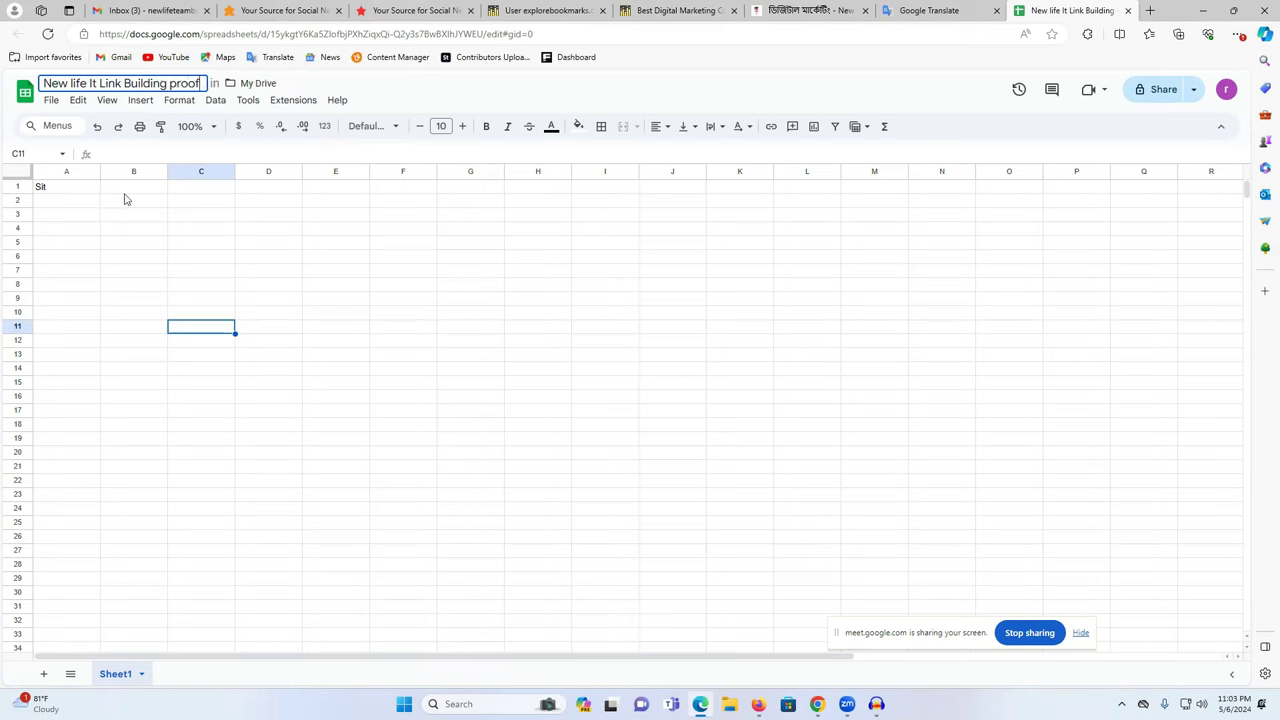
Narrow column A and enter the row 1 headers NO, Website Link, Screenshot, Live Link, DA and PA
{"action": "left_click_drag", "start_coordinate": [99, 171], "coordinate": [71, 171]}
{"action": "left_click", "coordinate": [57, 186]}
{"action": "key", "text": "Escape"}
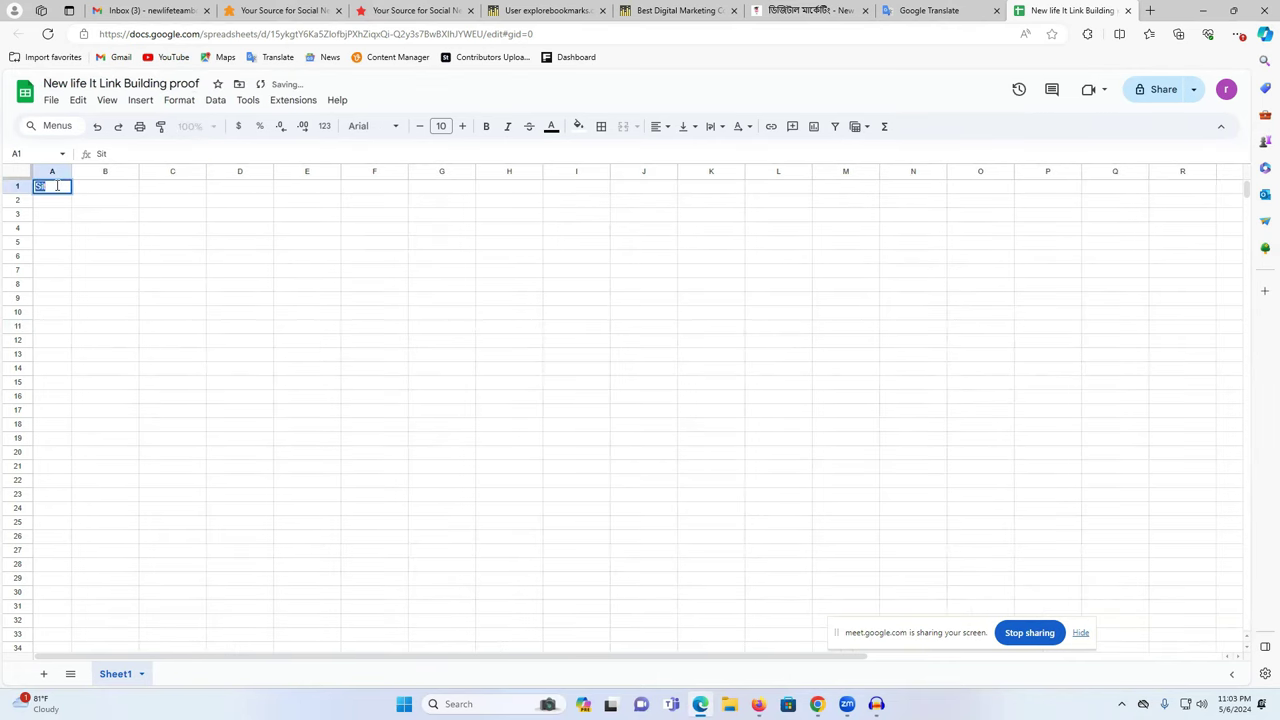
{"action": "type", "text": "NO"}
{"action": "left_click", "coordinate": [105, 189]}
{"action": "type", "text": "Website Link"}
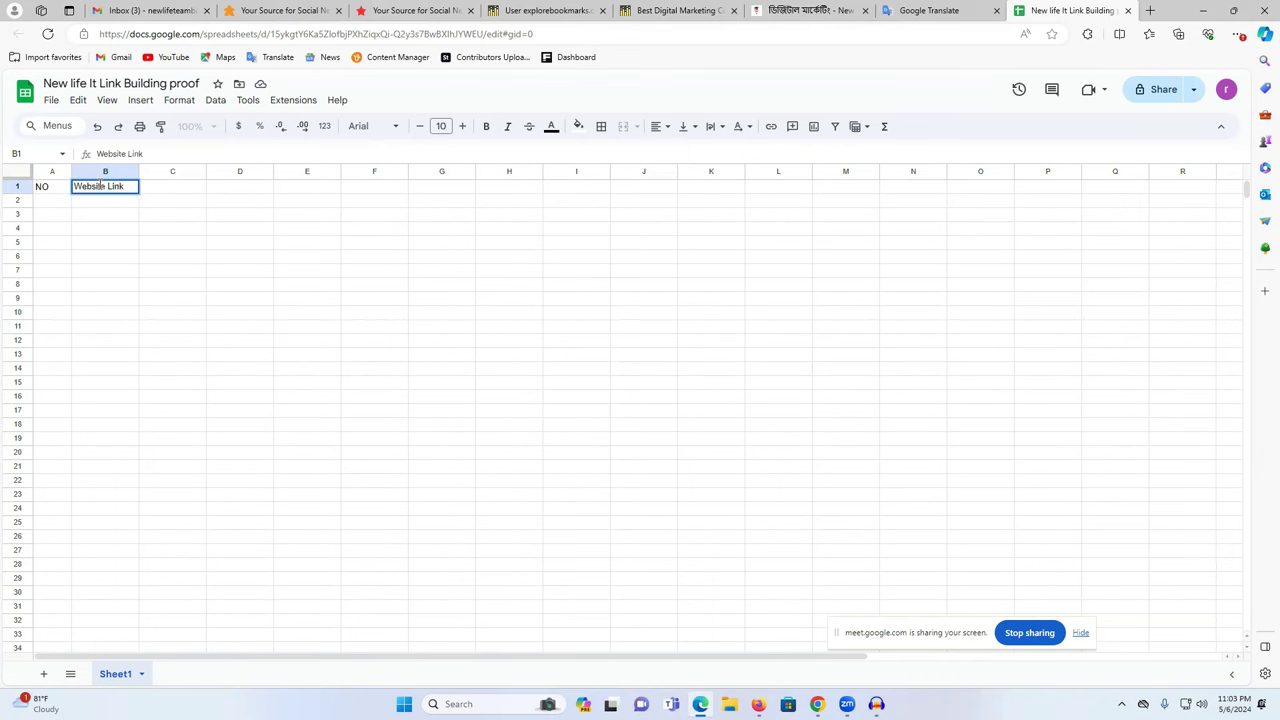
{"action": "left_click", "coordinate": [174, 186]}
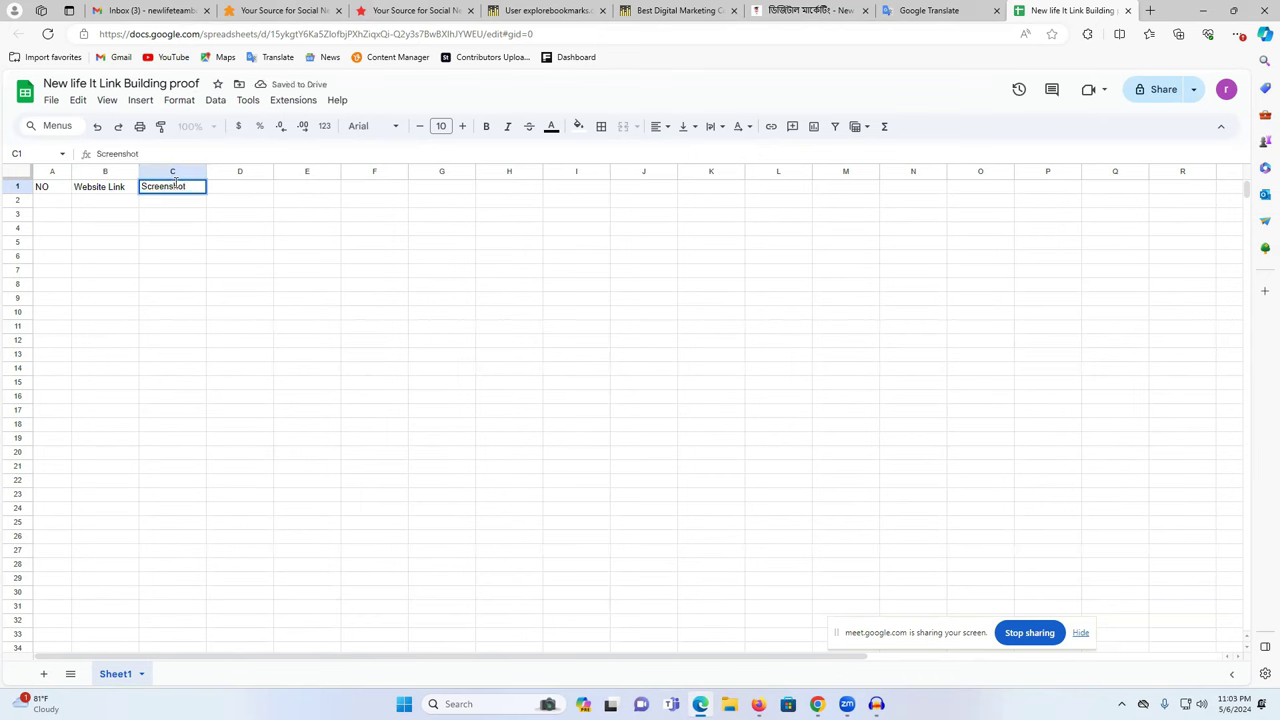
{"action": "left_click", "coordinate": [219, 188]}
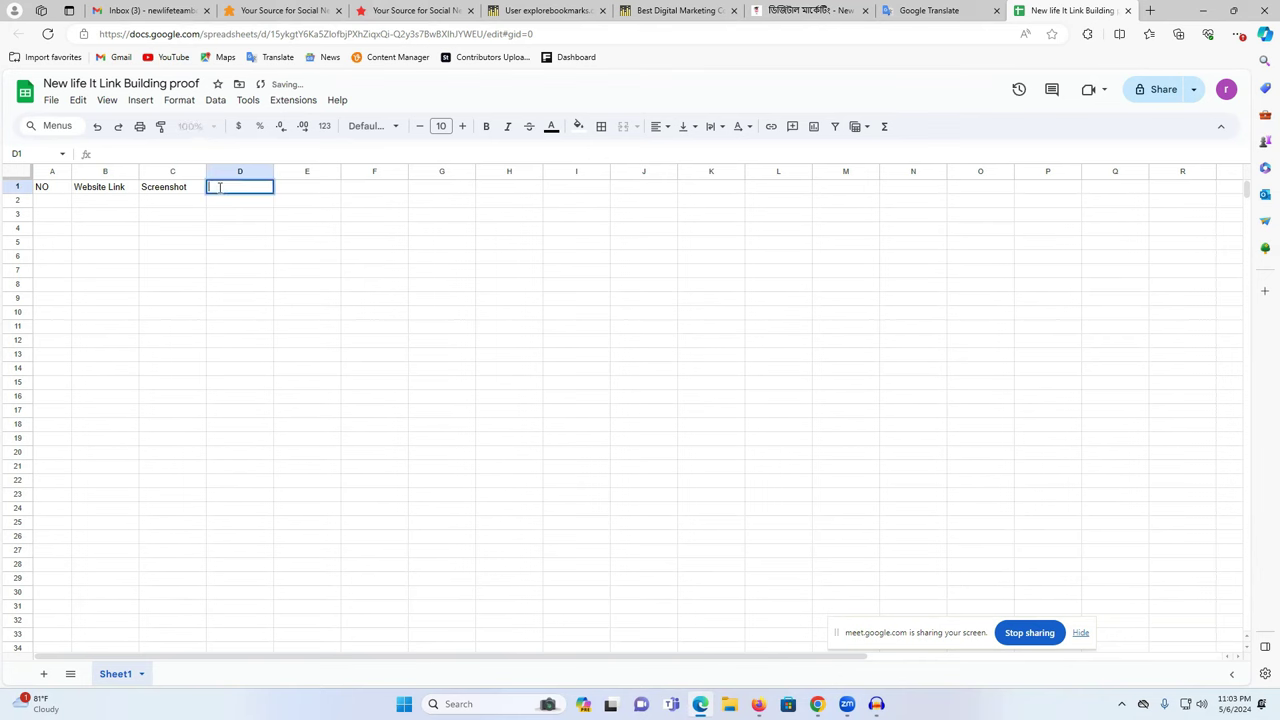
{"action": "type", "text": "Live Link"}
{"action": "left_click", "coordinate": [290, 193]}
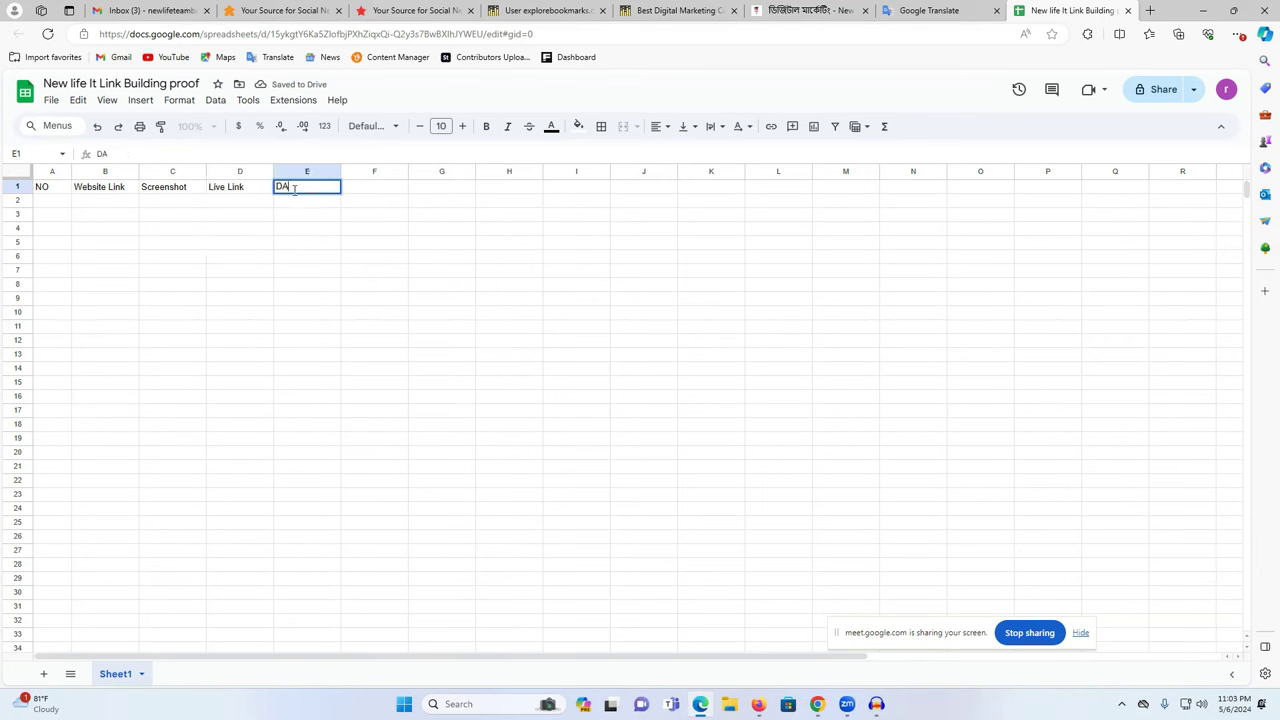
{"action": "left_click", "coordinate": [380, 190]}
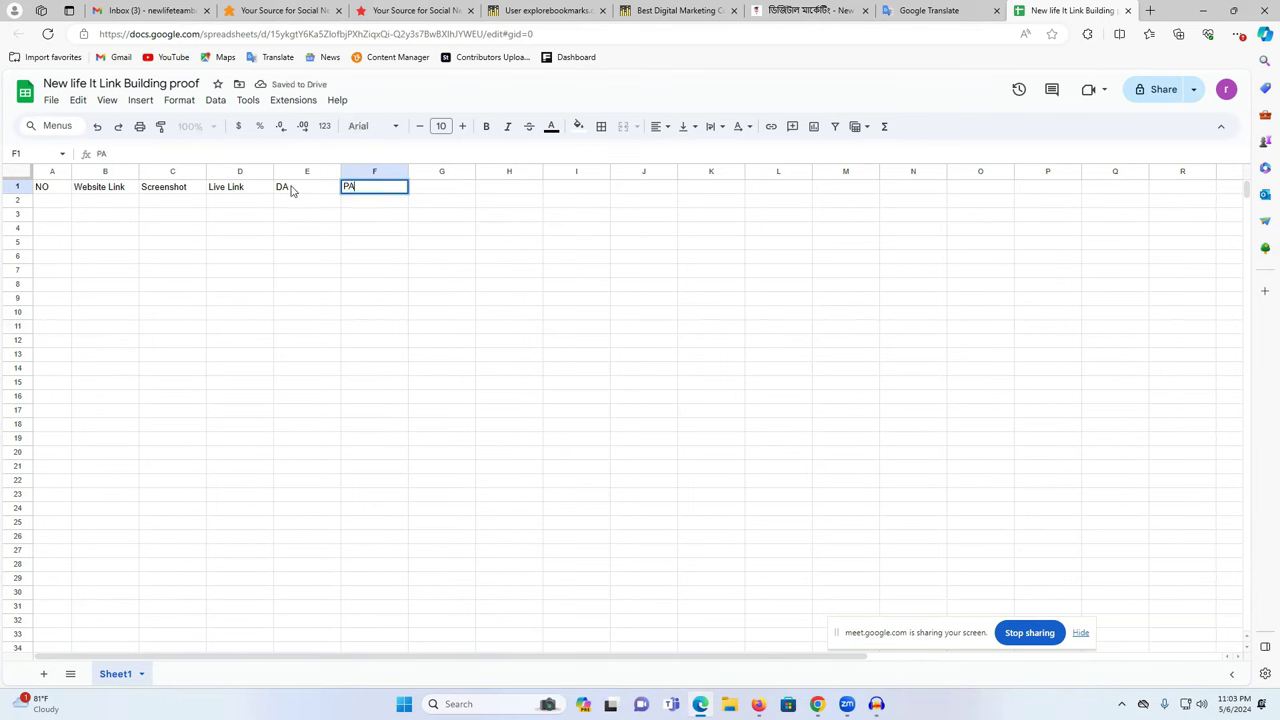
Set the font size of the whole header row to 19
{"action": "left_click", "coordinate": [16, 186]}
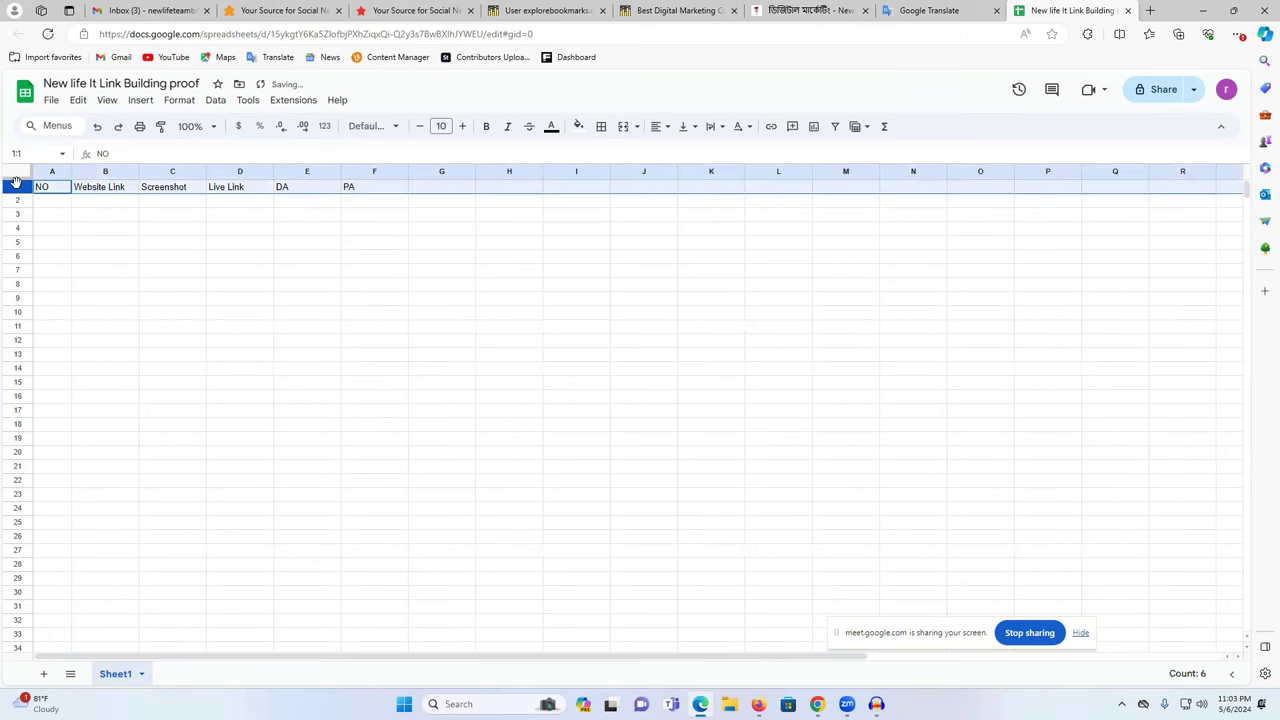
{"action": "left_click", "coordinate": [465, 126]}
{"action": "left_click", "coordinate": [465, 126]}
{"action": "left_click", "coordinate": [465, 126]}
{"action": "left_click", "coordinate": [465, 126]}
{"action": "left_click", "coordinate": [465, 126]}
{"action": "left_click", "coordinate": [465, 126]}
{"action": "left_click", "coordinate": [465, 126]}
{"action": "left_click", "coordinate": [465, 126]}
{"action": "left_click", "coordinate": [465, 126]}
Widen columns B to E to give the enlarged headers room, and narrow column A to fit NO
{"action": "left_click_drag", "start_coordinate": [343, 171], "coordinate": [410, 171]}
{"action": "left_click_drag", "start_coordinate": [274, 171], "coordinate": [330, 171]}
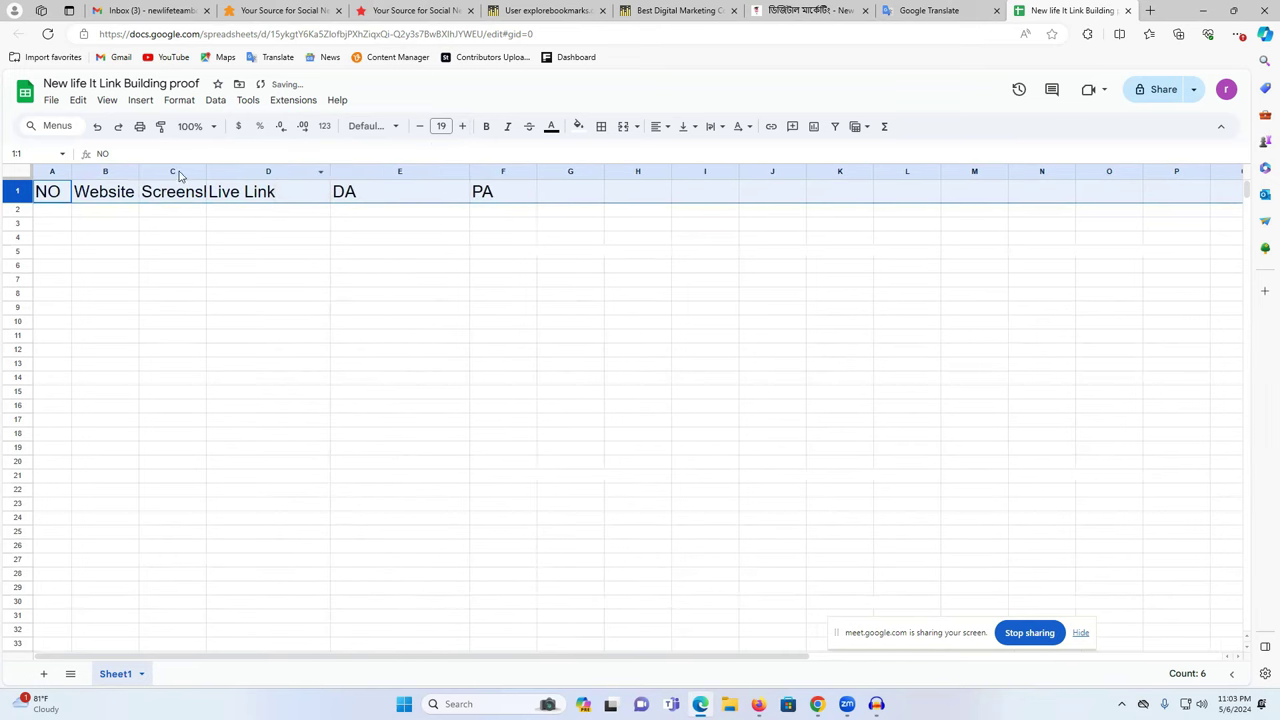
{"action": "left_click_drag", "start_coordinate": [206, 171], "coordinate": [264, 171]}
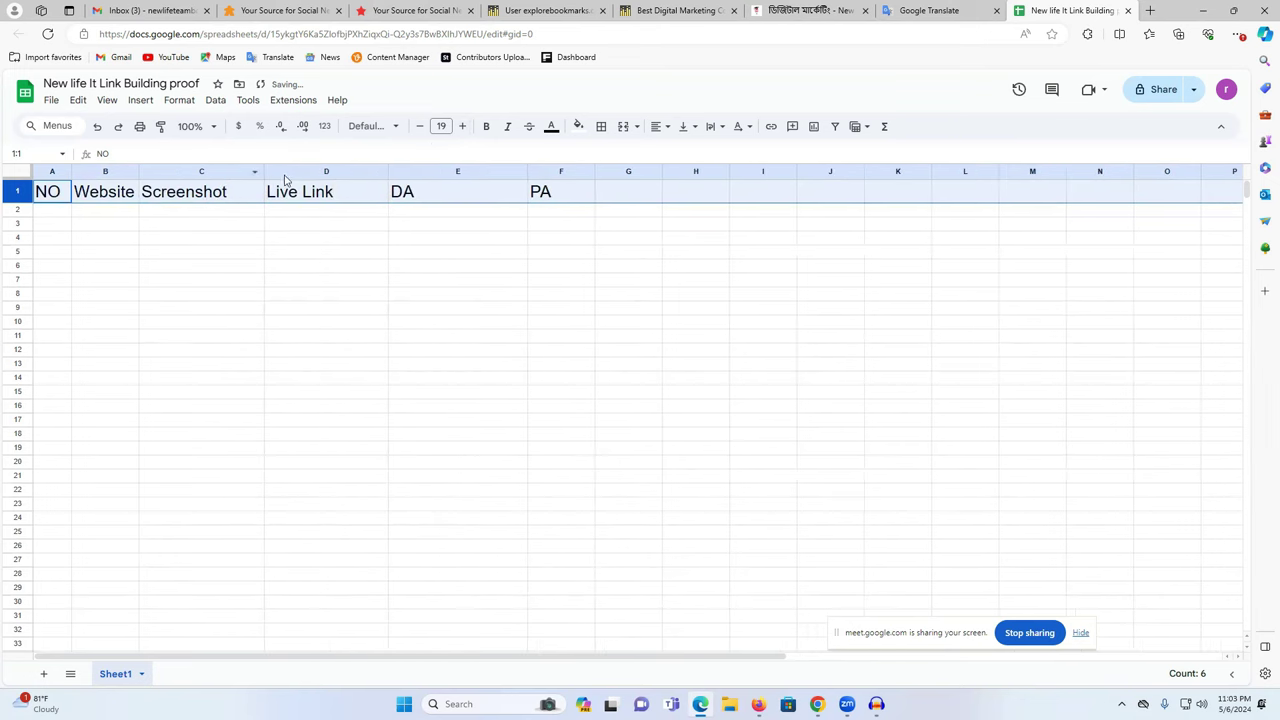
{"action": "left_click_drag", "start_coordinate": [138, 171], "coordinate": [202, 171]}
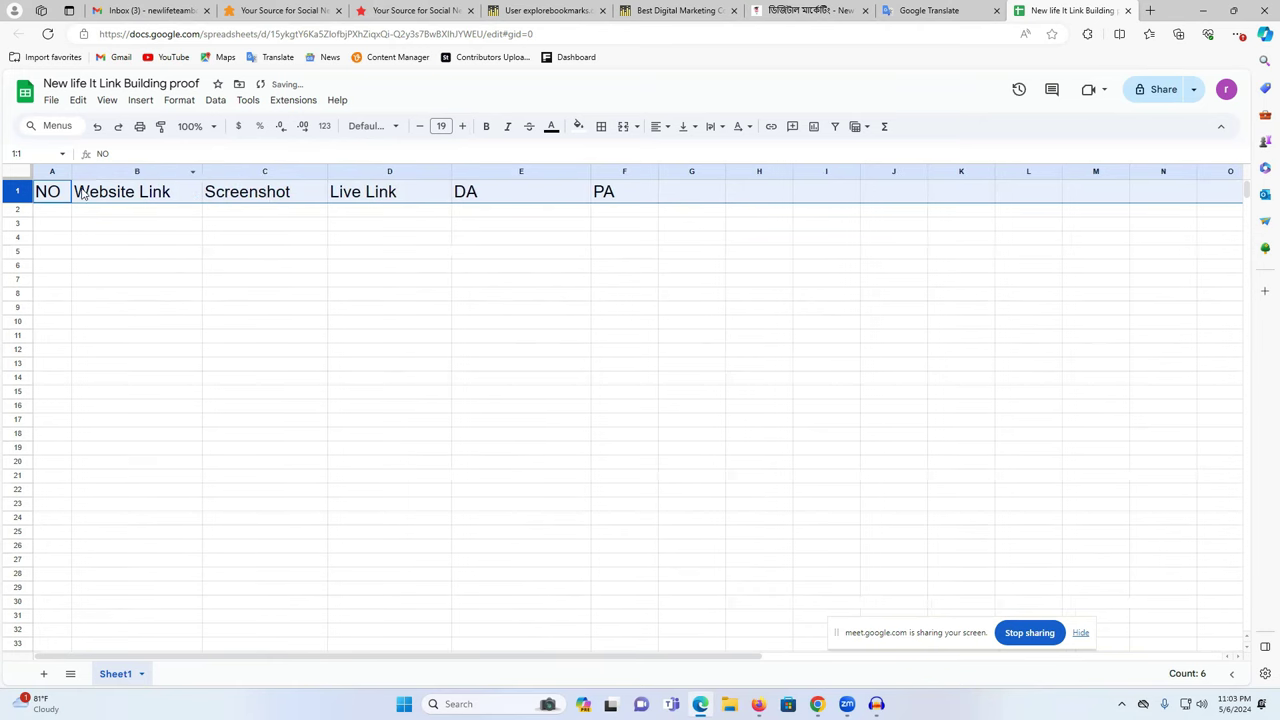
{"action": "left_click_drag", "start_coordinate": [71, 171], "coordinate": [61, 171]}
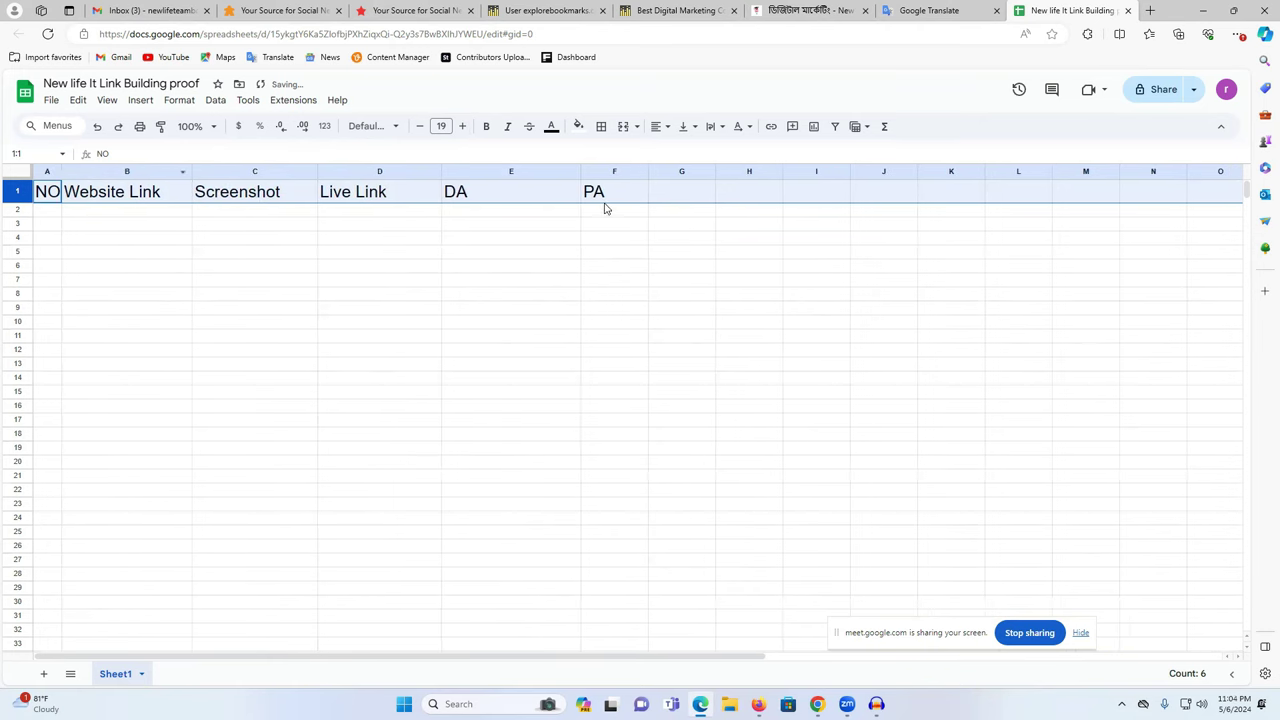
Fill the whole header row with orange
{"action": "left_click", "coordinate": [578, 126]}
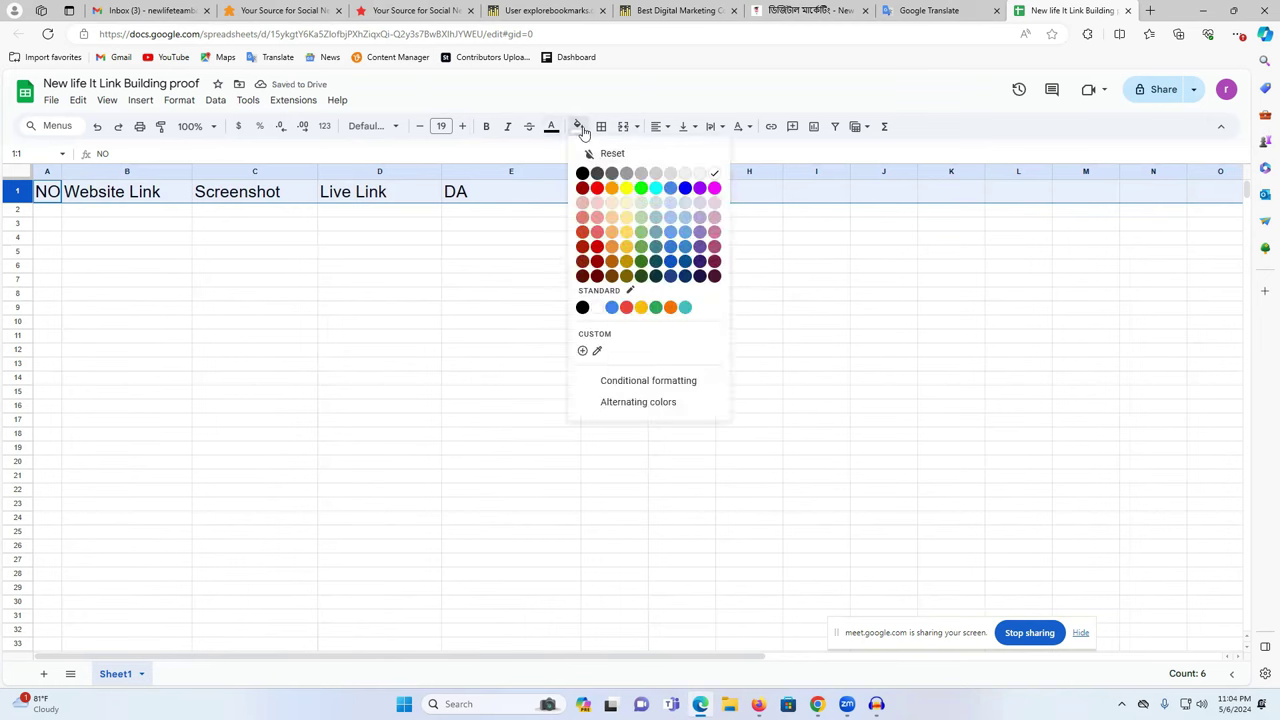
{"action": "left_click", "coordinate": [612, 188]}
{"action": "left_click", "coordinate": [560, 324]}
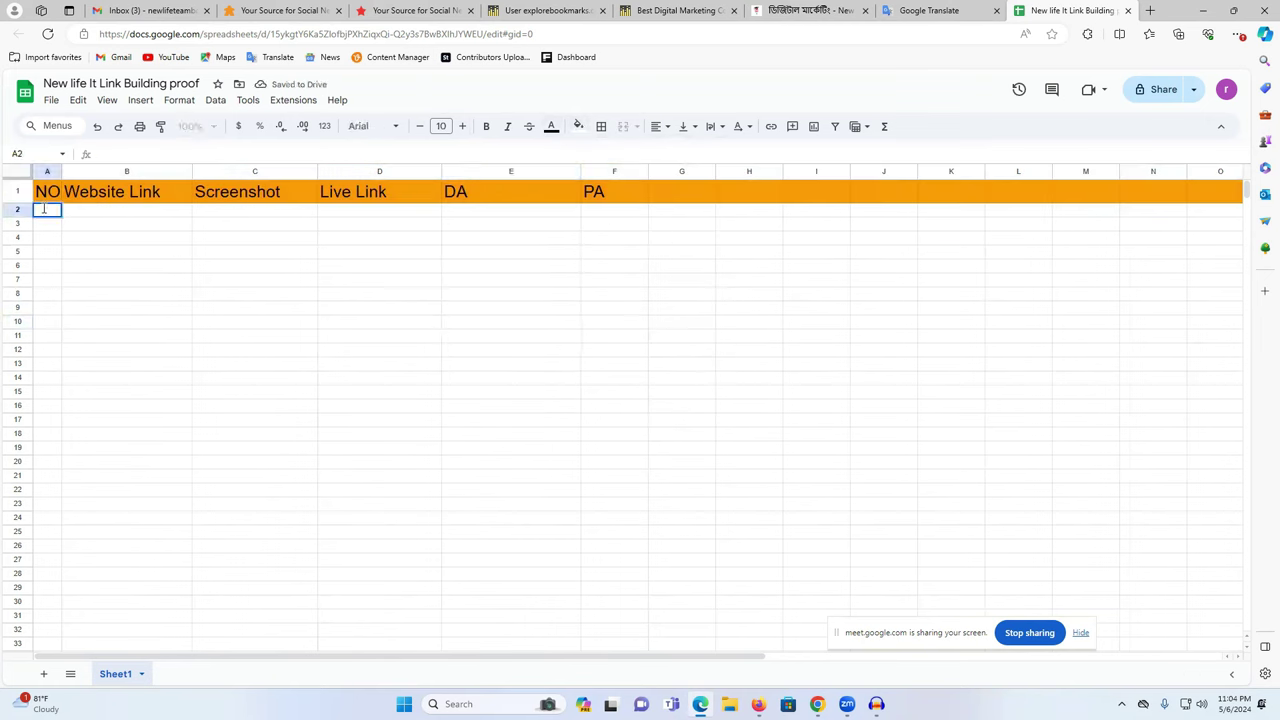
Number column A from 1 in A2 and 2 in A3, filling the series down to A62
{"action": "key", "text": "Return"}
{"action": "type", "text": "2"}
{"action": "left_click_drag", "start_coordinate": [55, 211], "coordinate": [109, 634]}
{"action": "scroll", "coordinate": [250, 505], "scroll_direction": "up", "scroll_amount": 3}
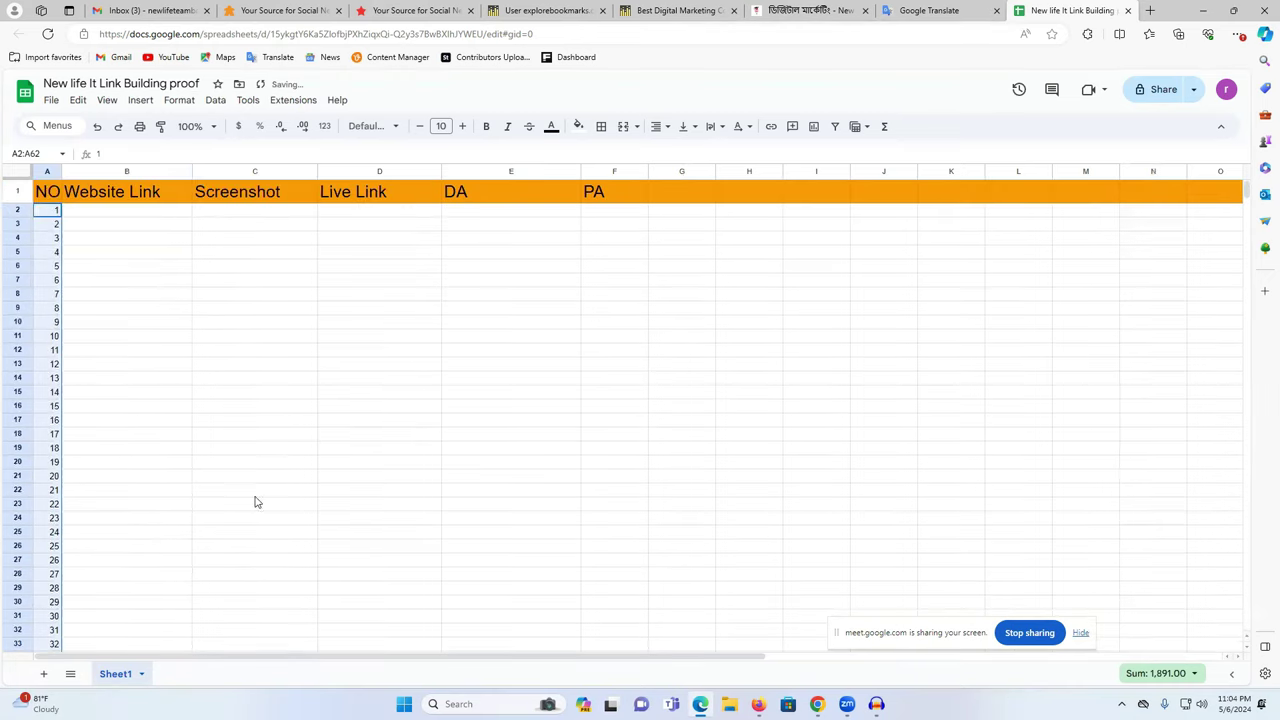
Narrow the DA column to about half its width so it fits its short header
{"action": "left_click", "coordinate": [245, 436]}
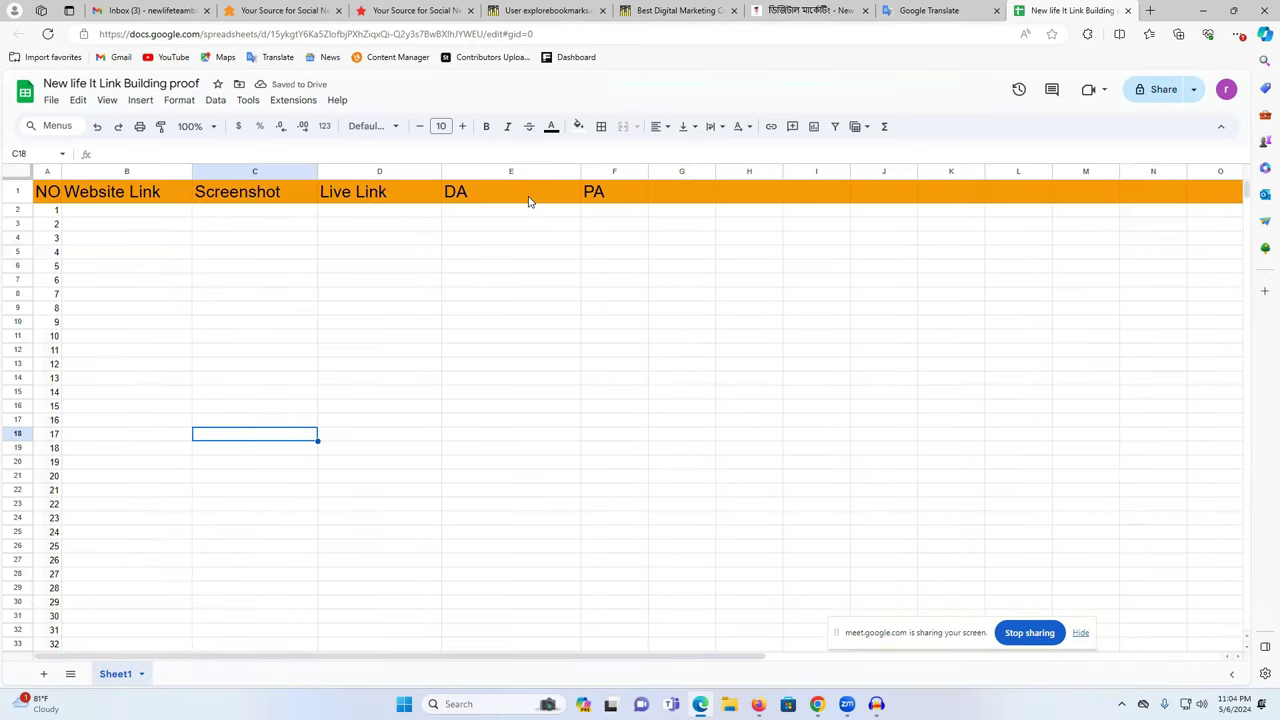
{"action": "left_click", "coordinate": [573, 171]}
{"action": "left_click_drag", "start_coordinate": [577, 171], "coordinate": [513, 171]}
{"action": "left_click", "coordinate": [604, 239]}
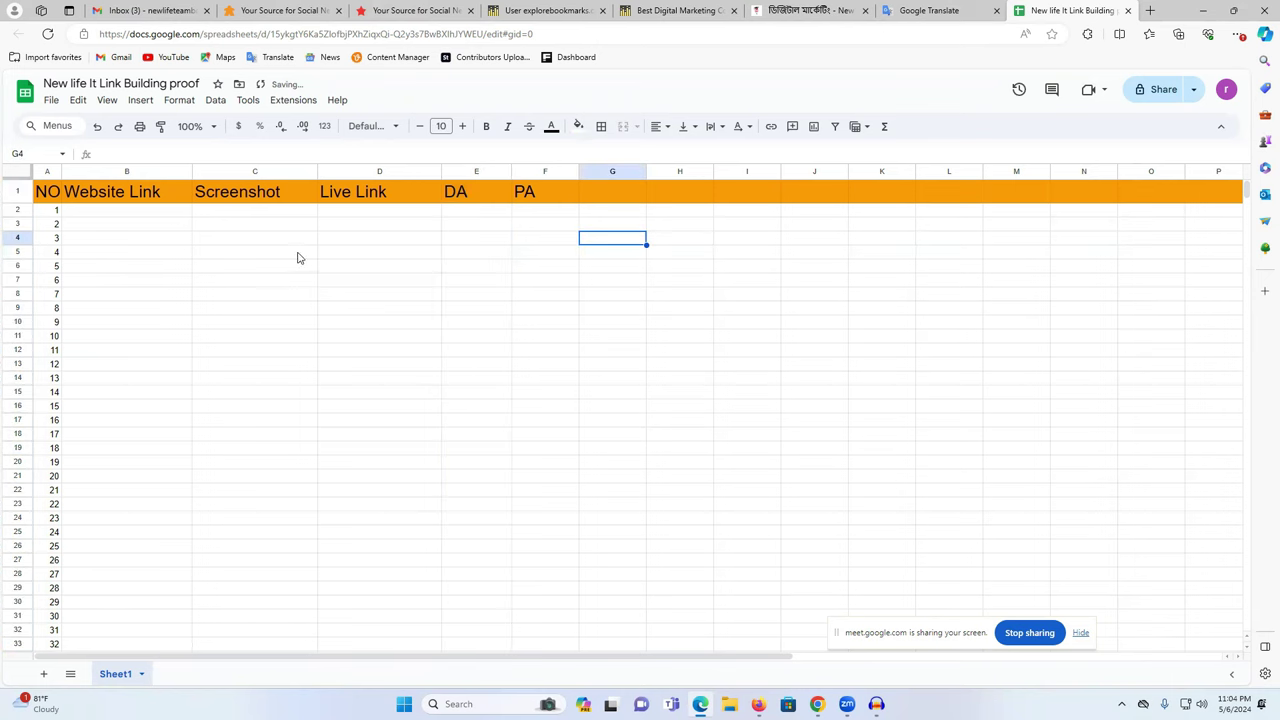
Extend the D1 header to read Live Link/profile link and widen column D to fit the text
{"action": "double_click", "coordinate": [403, 193]}
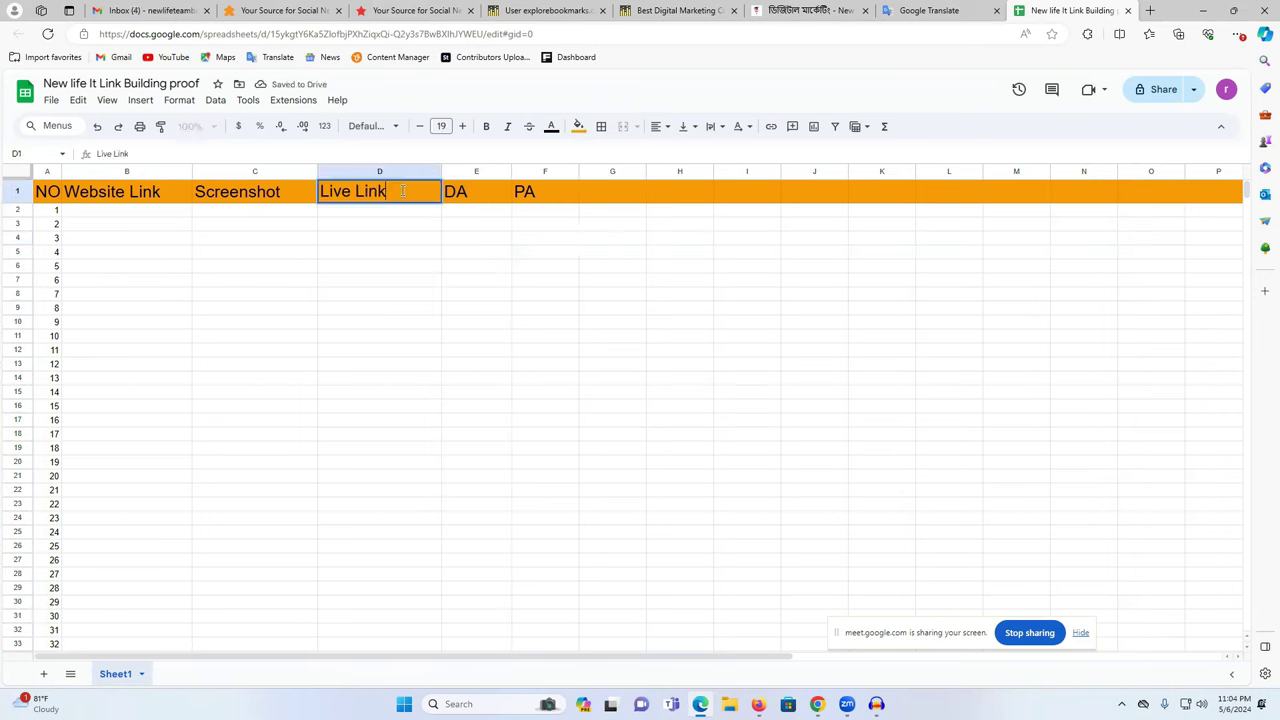
{"action": "type", "text": "/prof"}
{"action": "double_click", "coordinate": [403, 191]}
{"action": "type", "text": "link"}
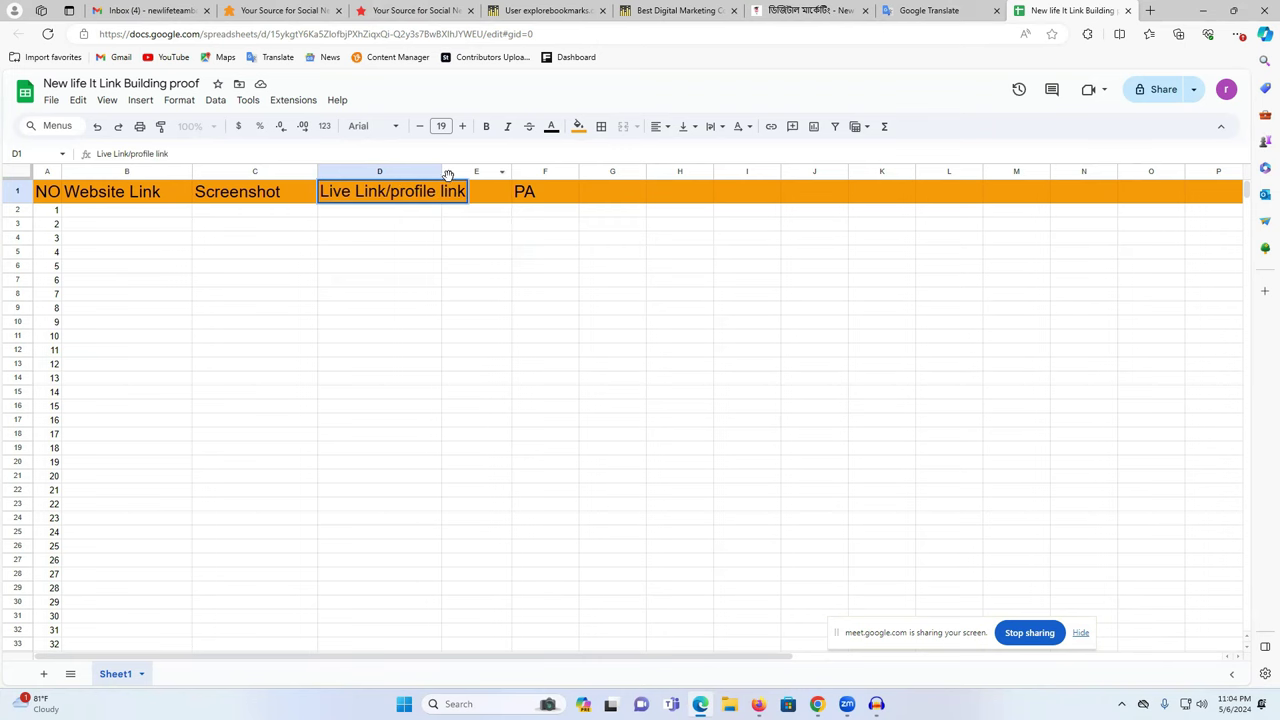
{"action": "left_click_drag", "start_coordinate": [441, 171], "coordinate": [521, 172]}
{"action": "left_click", "coordinate": [626, 256]}
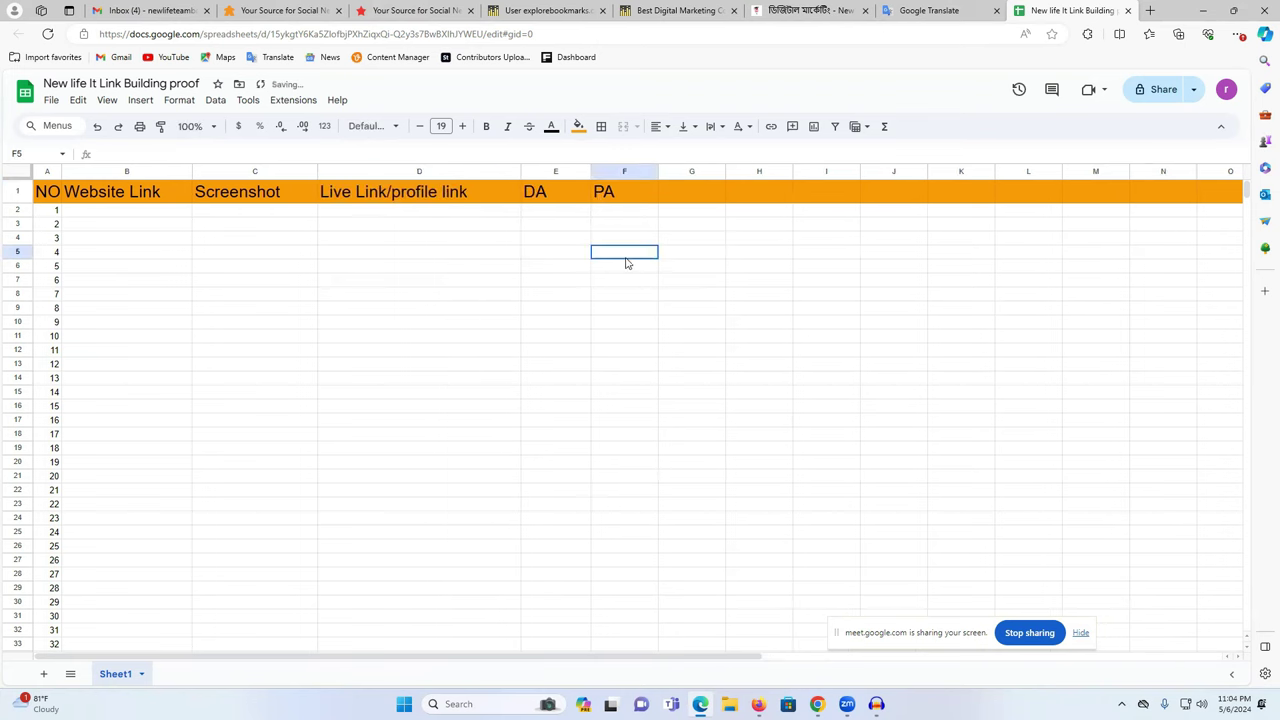
Center the text of the whole header row horizontally
{"action": "left_click", "coordinate": [313, 292]}
{"action": "left_click", "coordinate": [17, 190]}
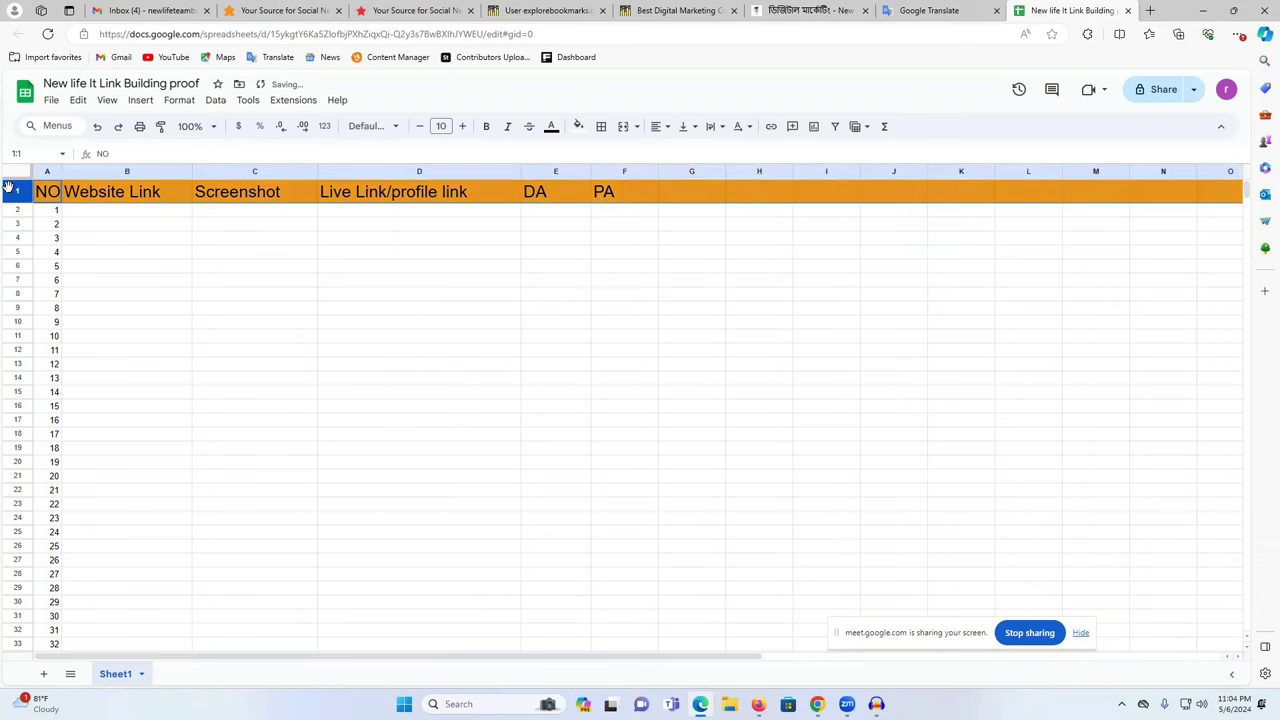
{"action": "left_click", "coordinate": [658, 127]}
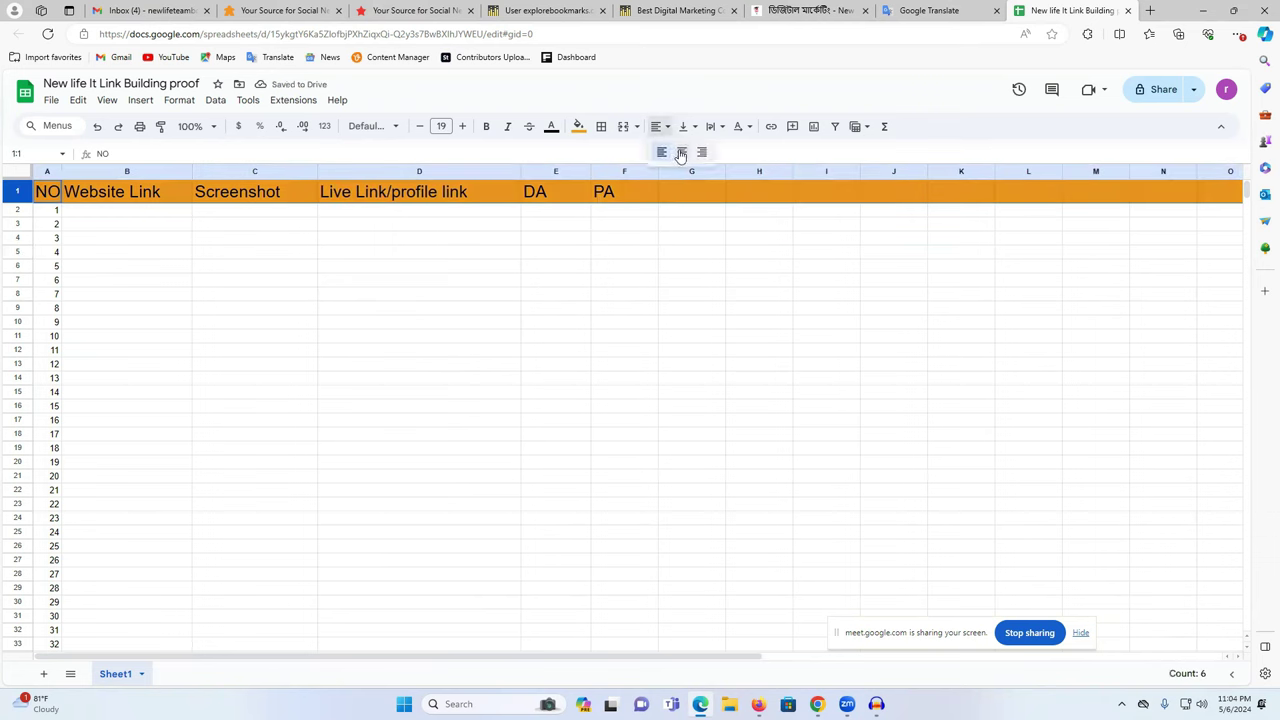
{"action": "left_click", "coordinate": [680, 153]}
{"action": "left_click", "coordinate": [598, 338]}
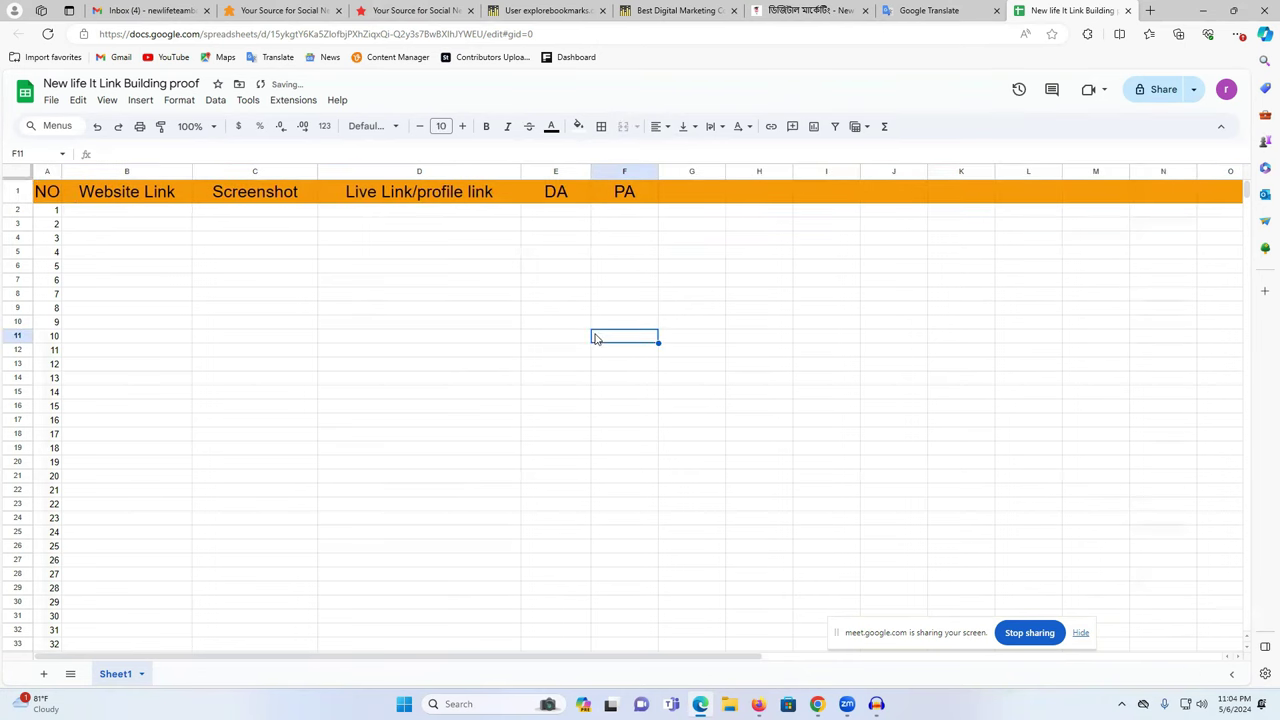
{"action": "left_click", "coordinate": [97, 217]}
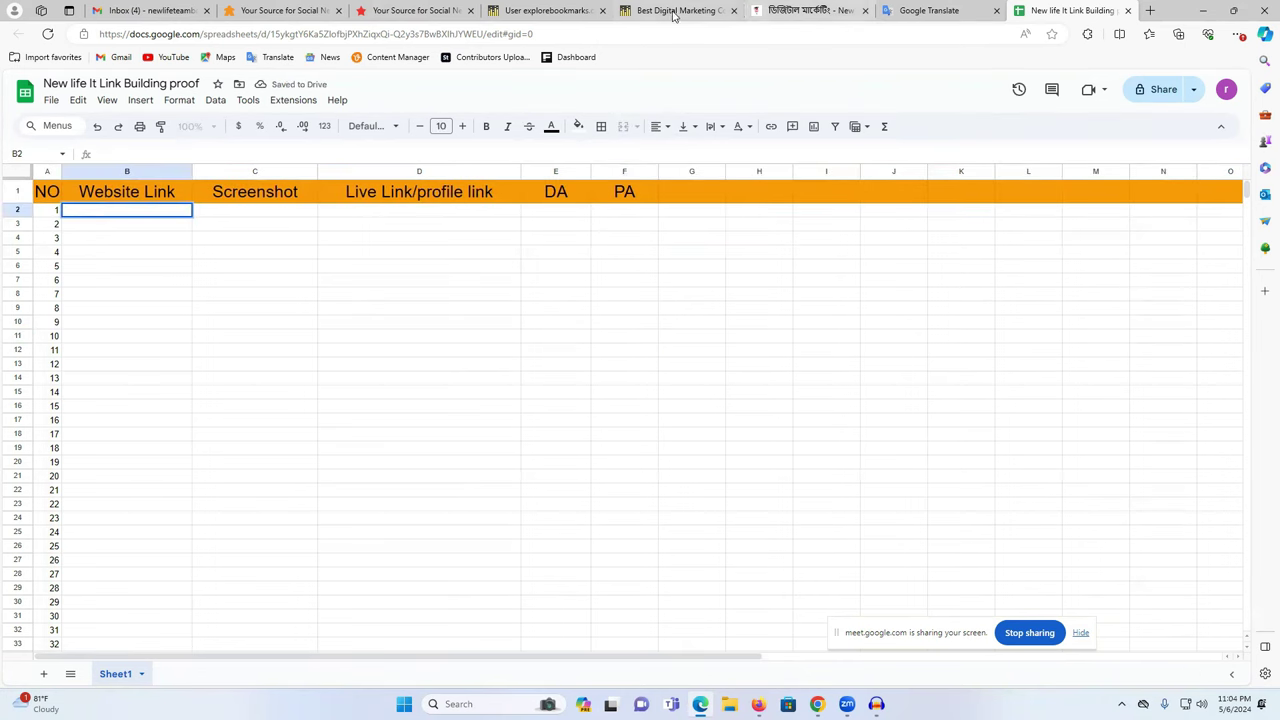
{"action": "left_click", "coordinate": [676, 12]}
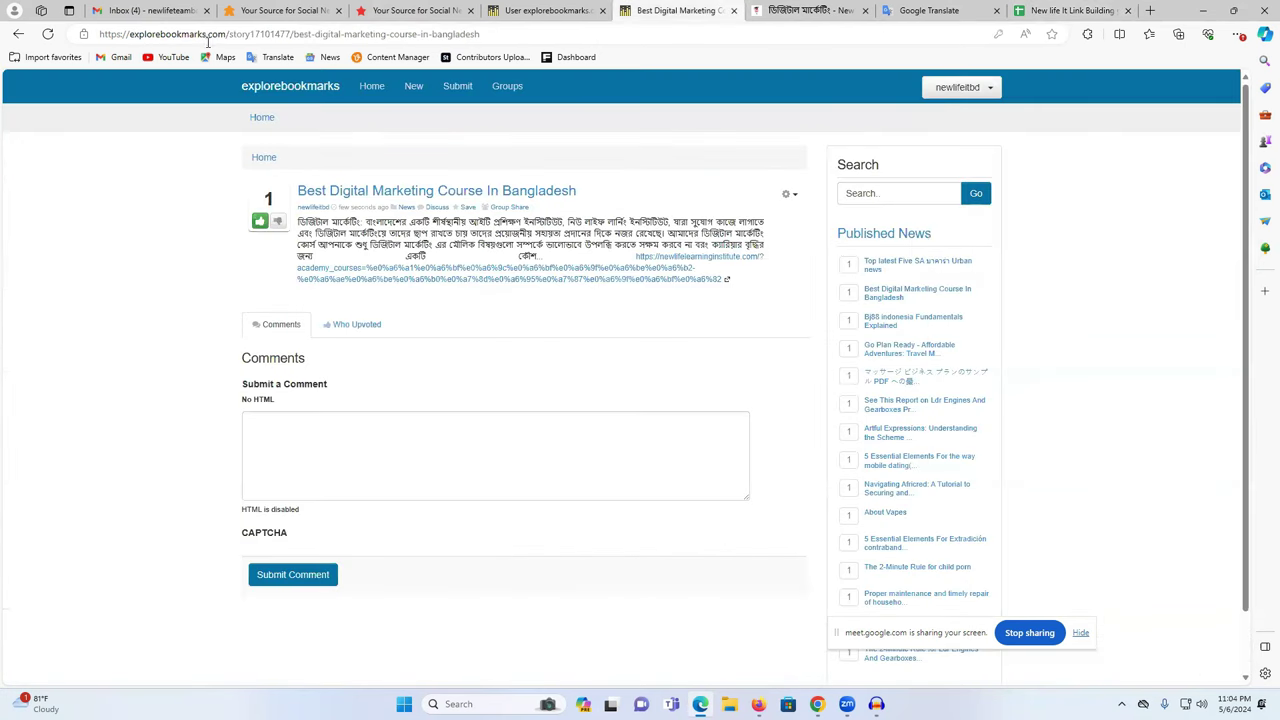
{"action": "left_click_drag", "start_coordinate": [226, 34], "coordinate": [96, 34]}
{"action": "key", "text": "ctrl+c"}
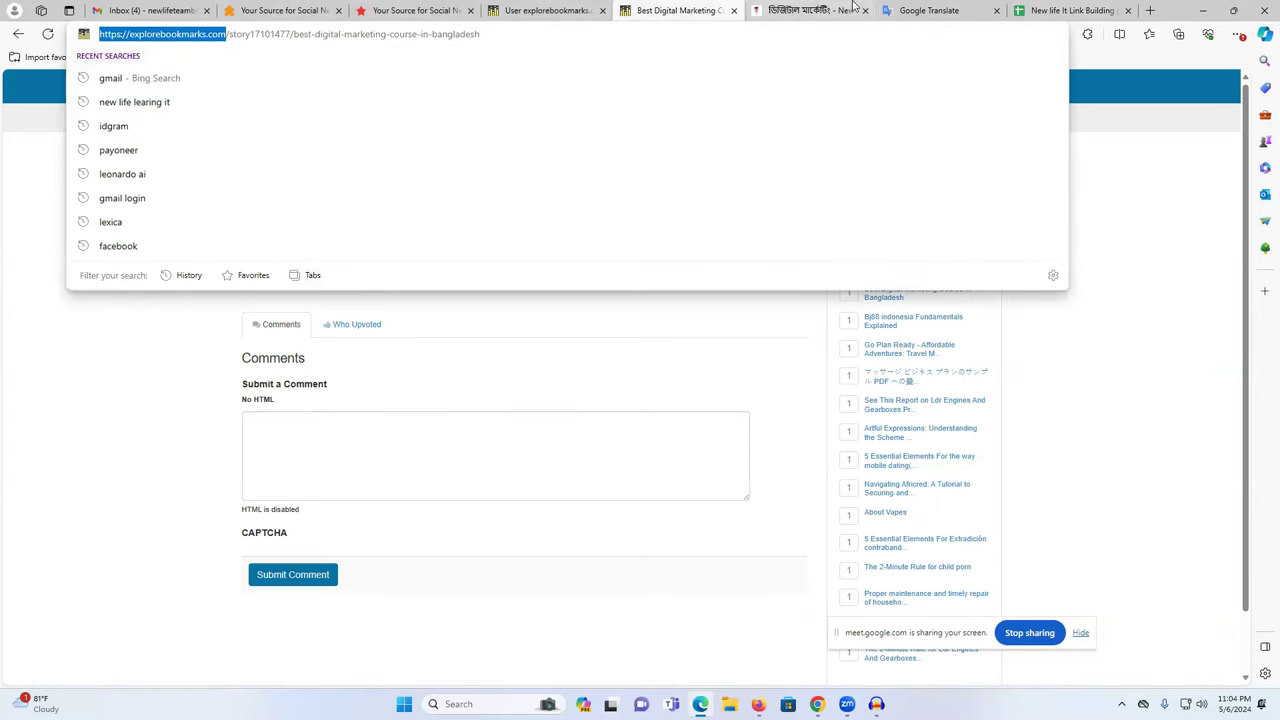
{"action": "left_click", "coordinate": [1068, 10]}
{"action": "key", "text": "ctrl+v"}
{"action": "left_click", "coordinate": [183, 254]}
{"action": "left_click", "coordinate": [222, 212]}
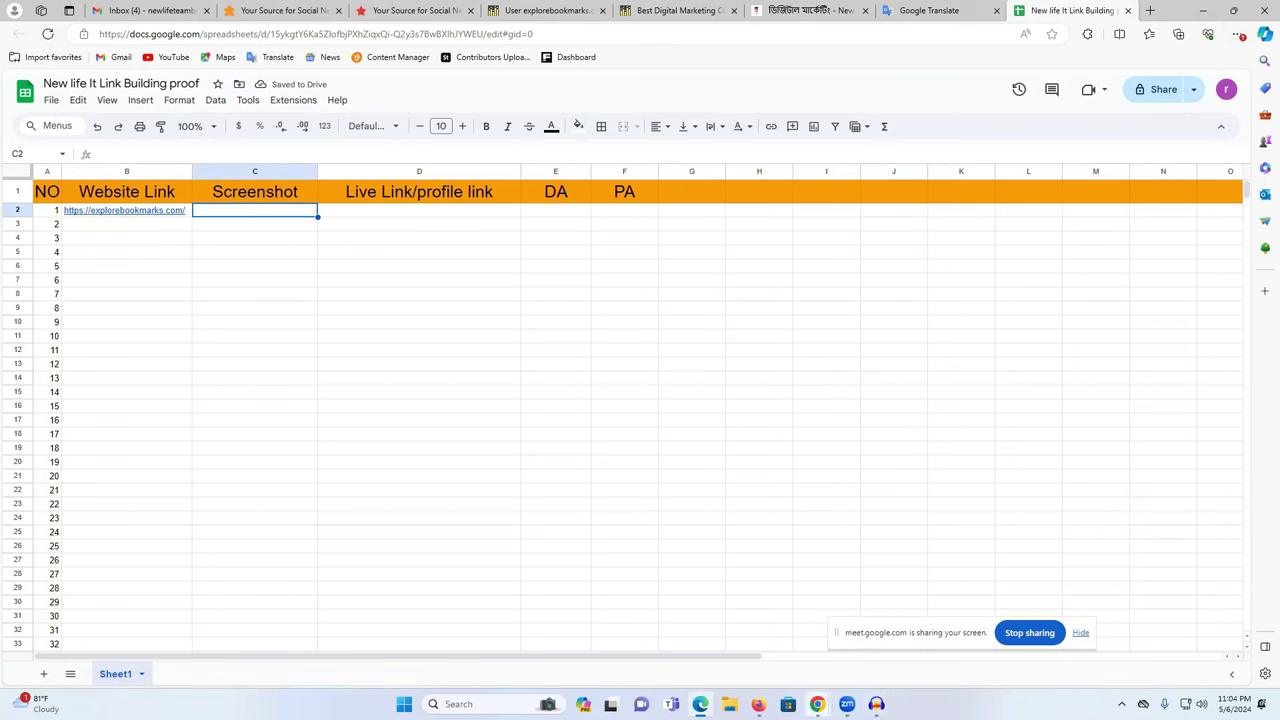
Search the web for lightshot and view the Lightshot site's download options, then return to the proof sheet
{"action": "left_click", "coordinate": [1150, 10]}
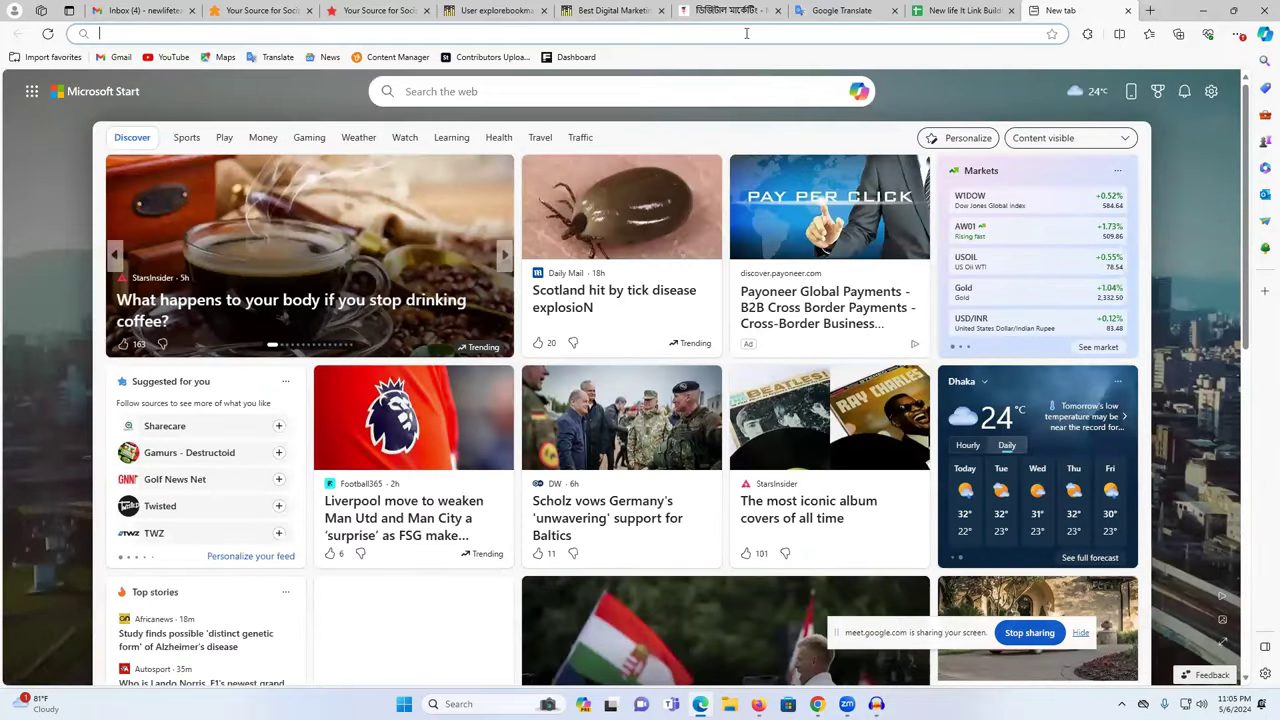
{"action": "left_click", "coordinate": [746, 33]}
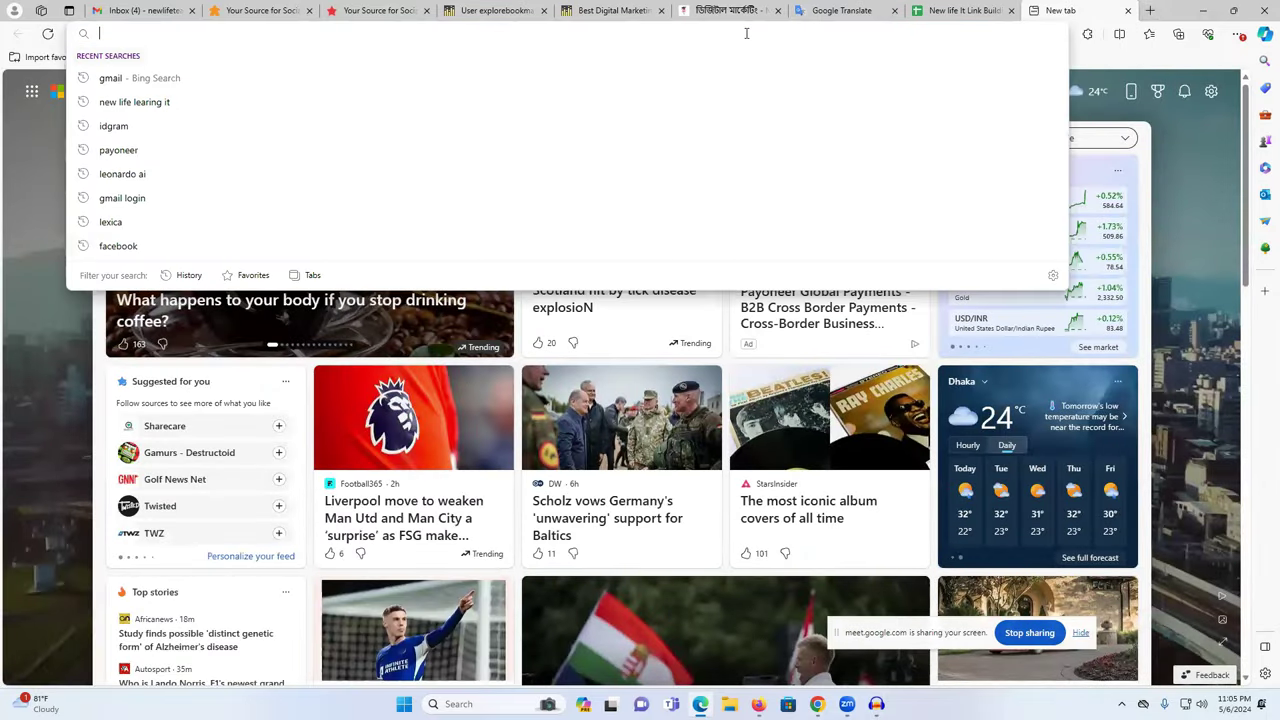
{"action": "type", "text": "light"}
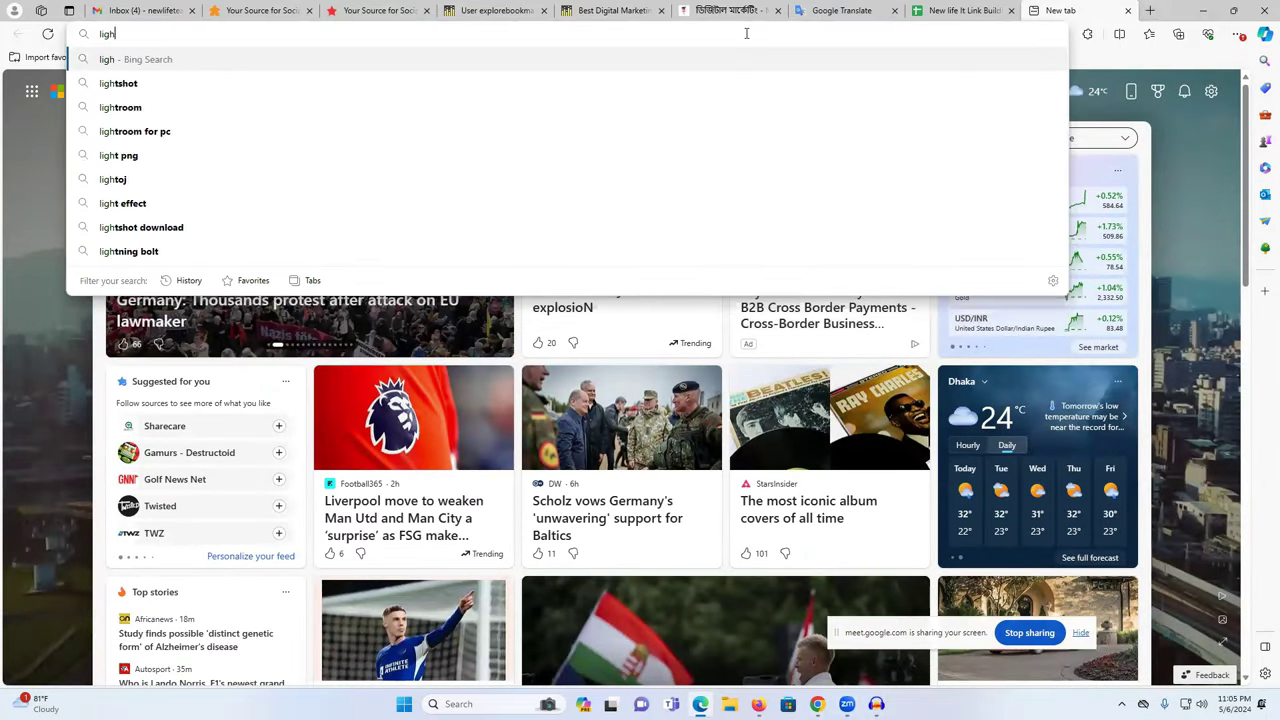
{"action": "left_click", "coordinate": [220, 83]}
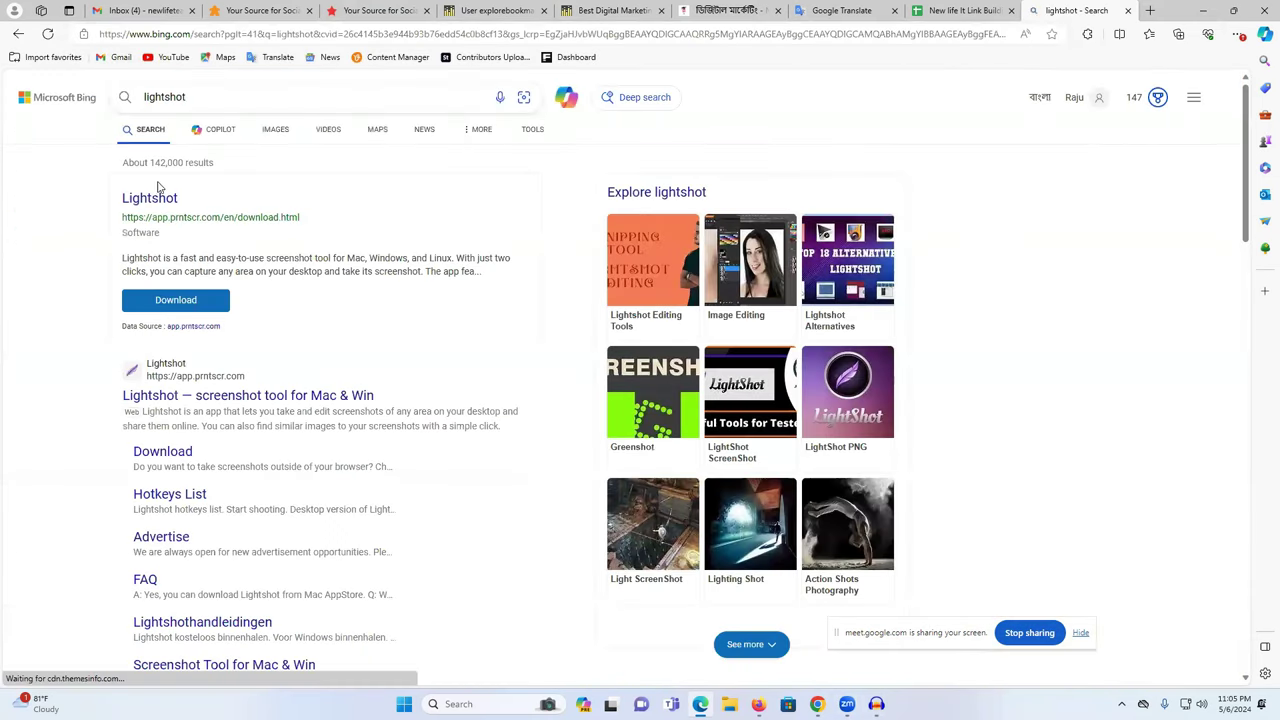
{"action": "left_click", "coordinate": [252, 394]}
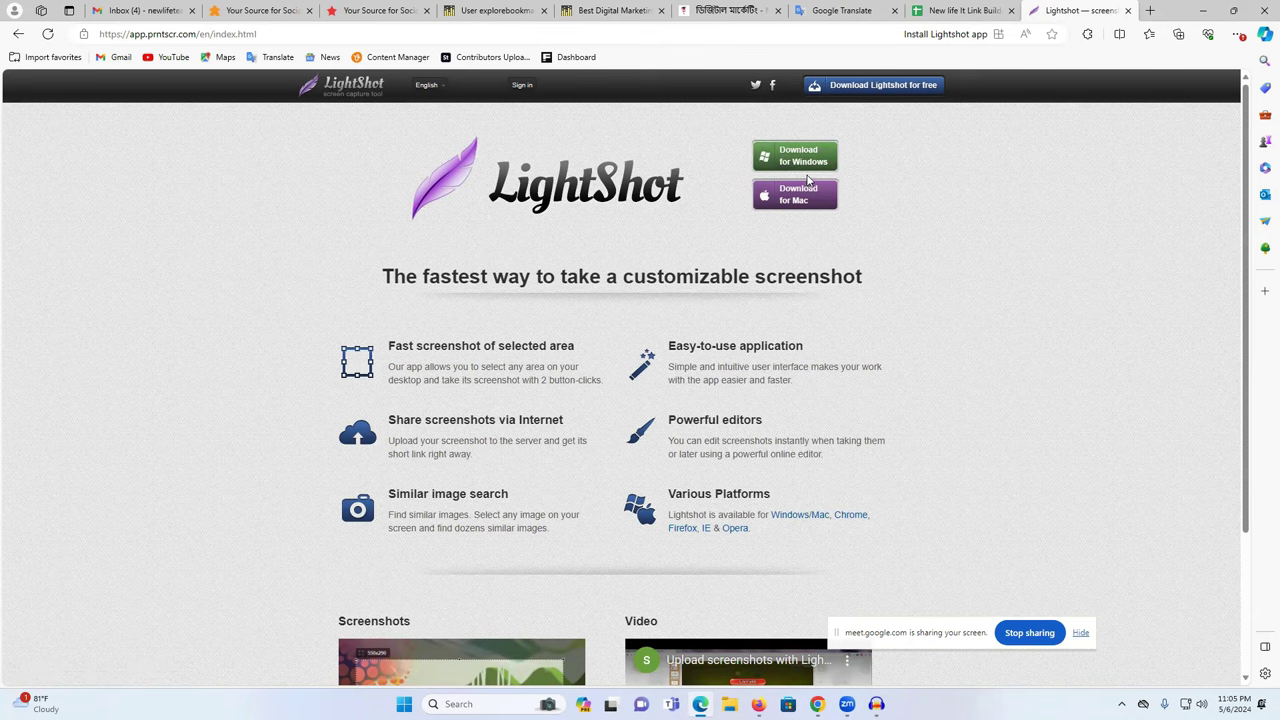
{"action": "left_click", "coordinate": [1127, 10]}
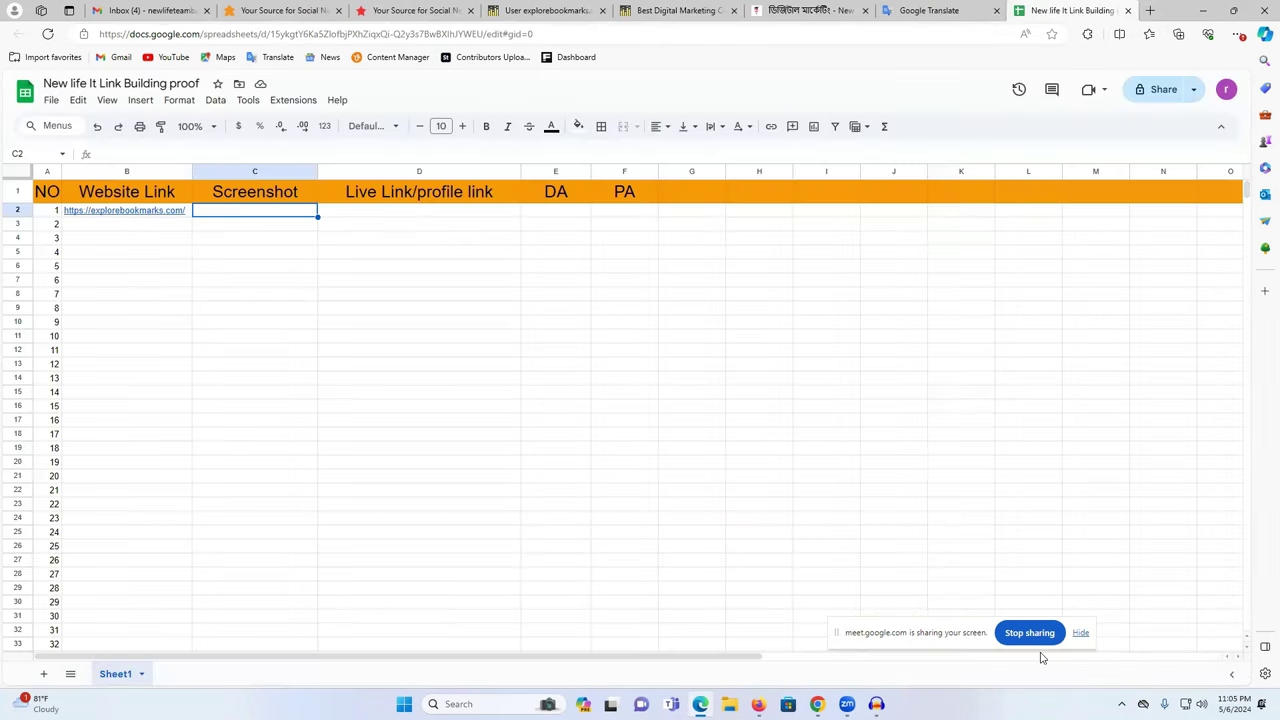
Capture the published bookmark page with Lightshot, upload the screenshot to the cloud and copy its link
{"action": "left_click", "coordinate": [675, 10]}
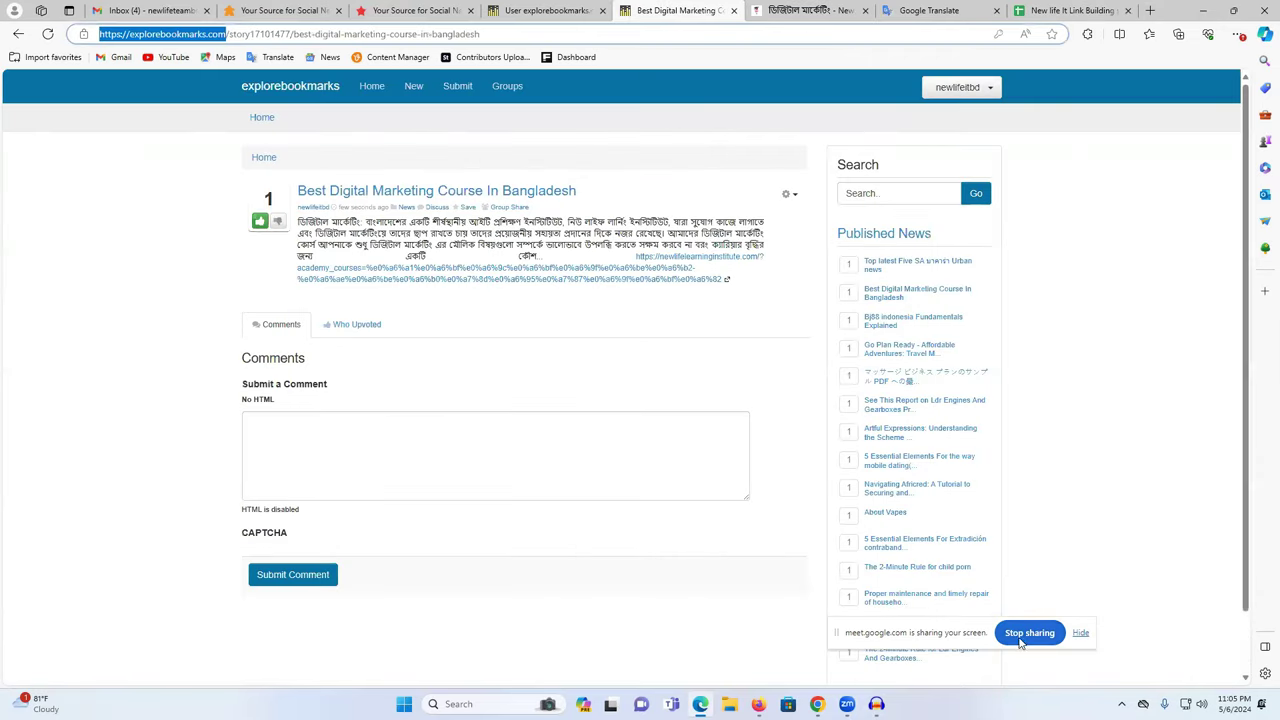
{"action": "left_click", "coordinate": [1121, 704]}
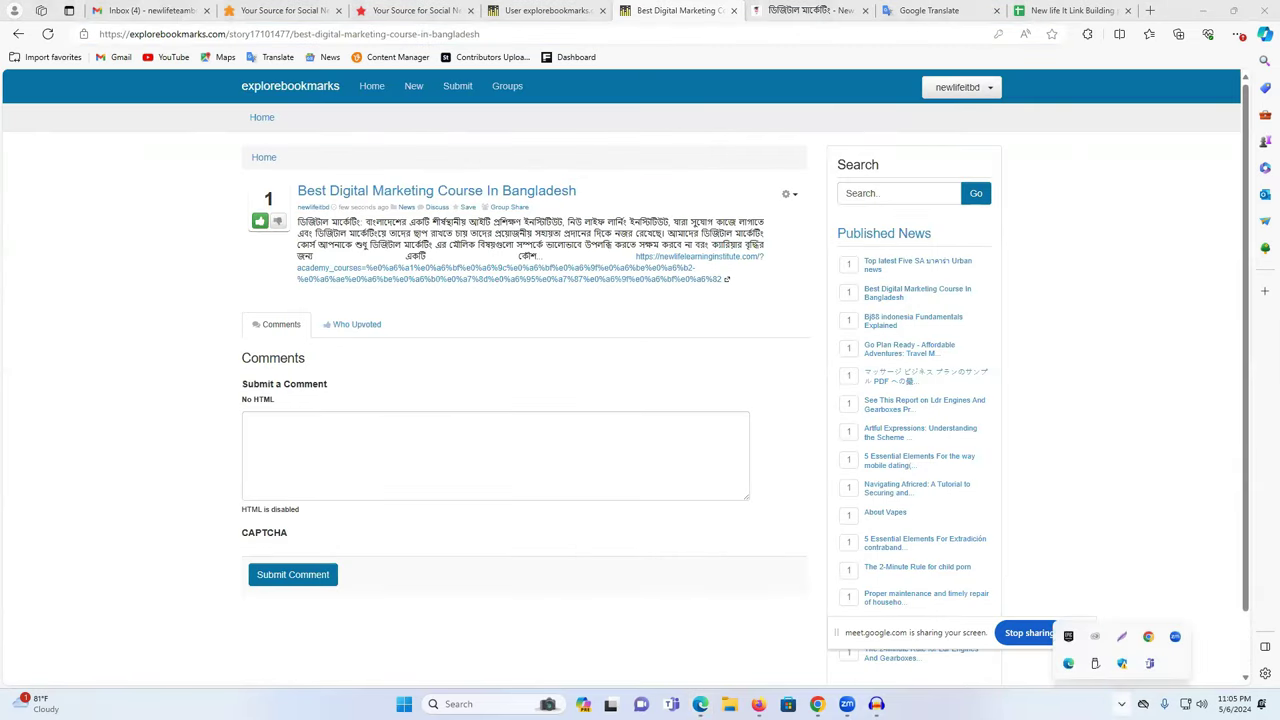
{"action": "left_click", "coordinate": [1122, 639]}
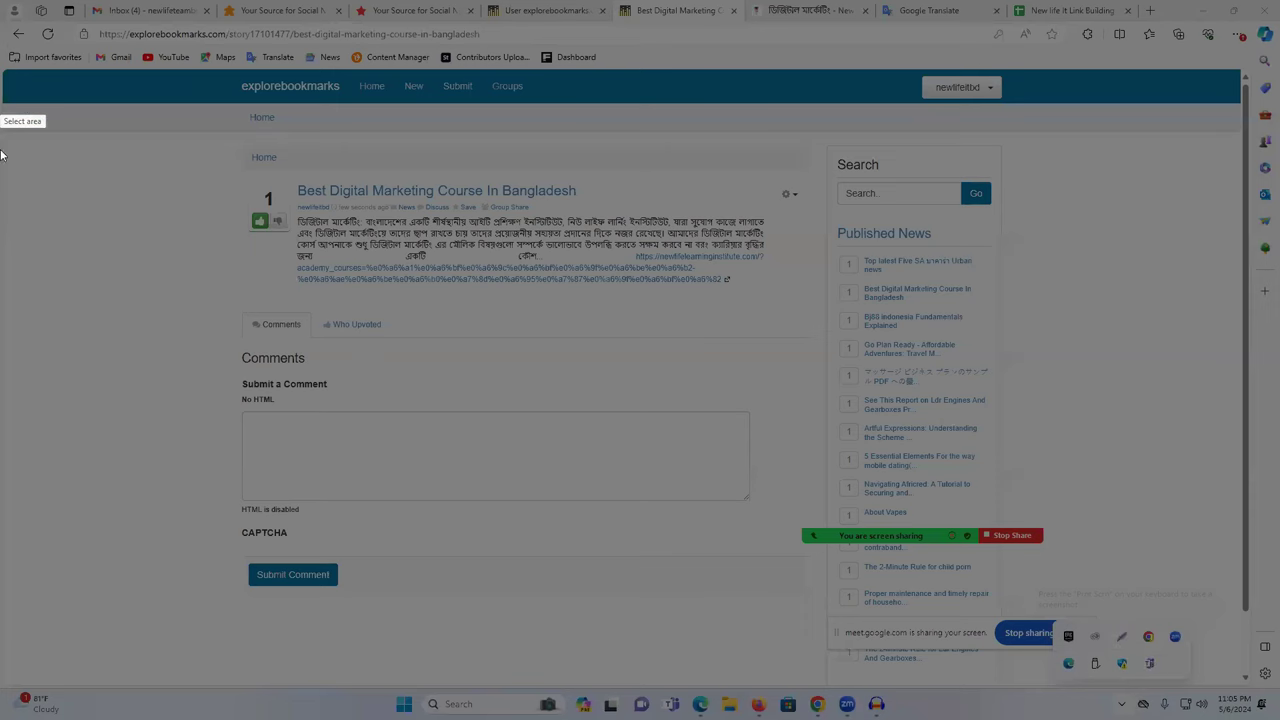
{"action": "mouse_move", "coordinate": [1, 47]}
{"action": "left_mouse_down"}
{"action": "mouse_move", "coordinate": [120, 116]}
{"action": "mouse_move", "coordinate": [1262, 492]}
{"action": "mouse_move", "coordinate": [1279, 719]}
{"action": "left_mouse_up"}
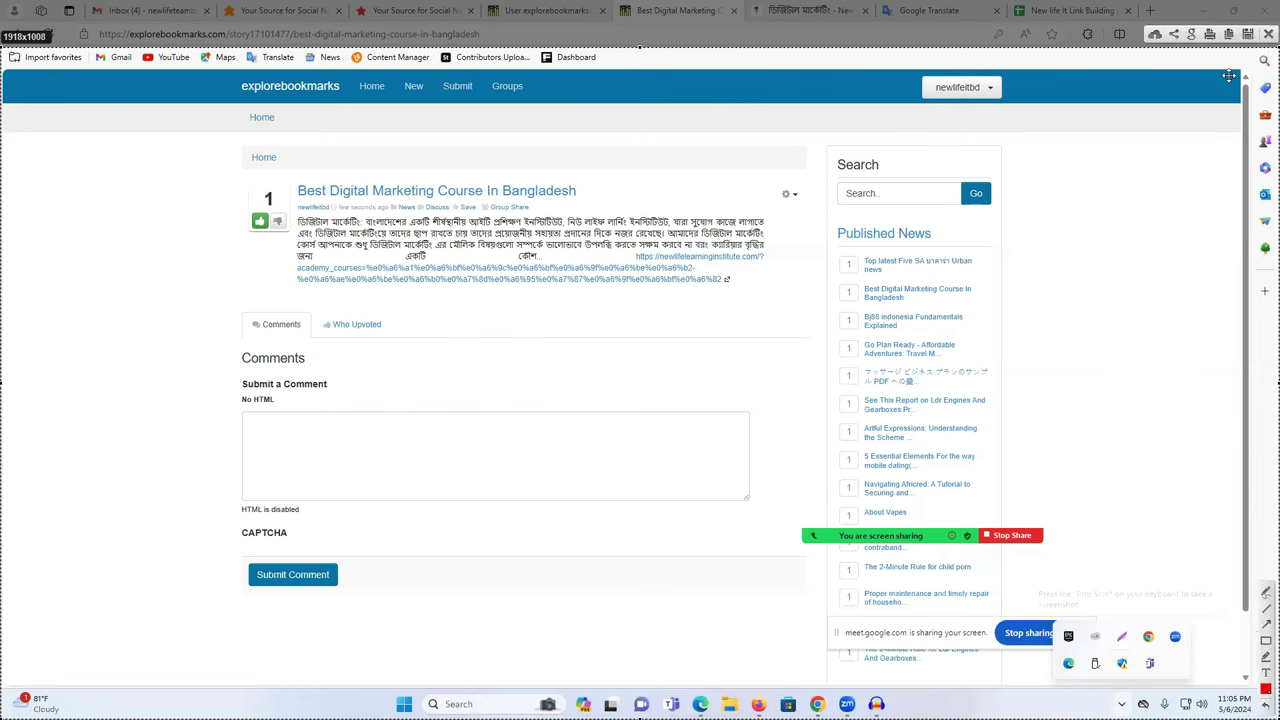
{"action": "left_click", "coordinate": [1155, 37]}
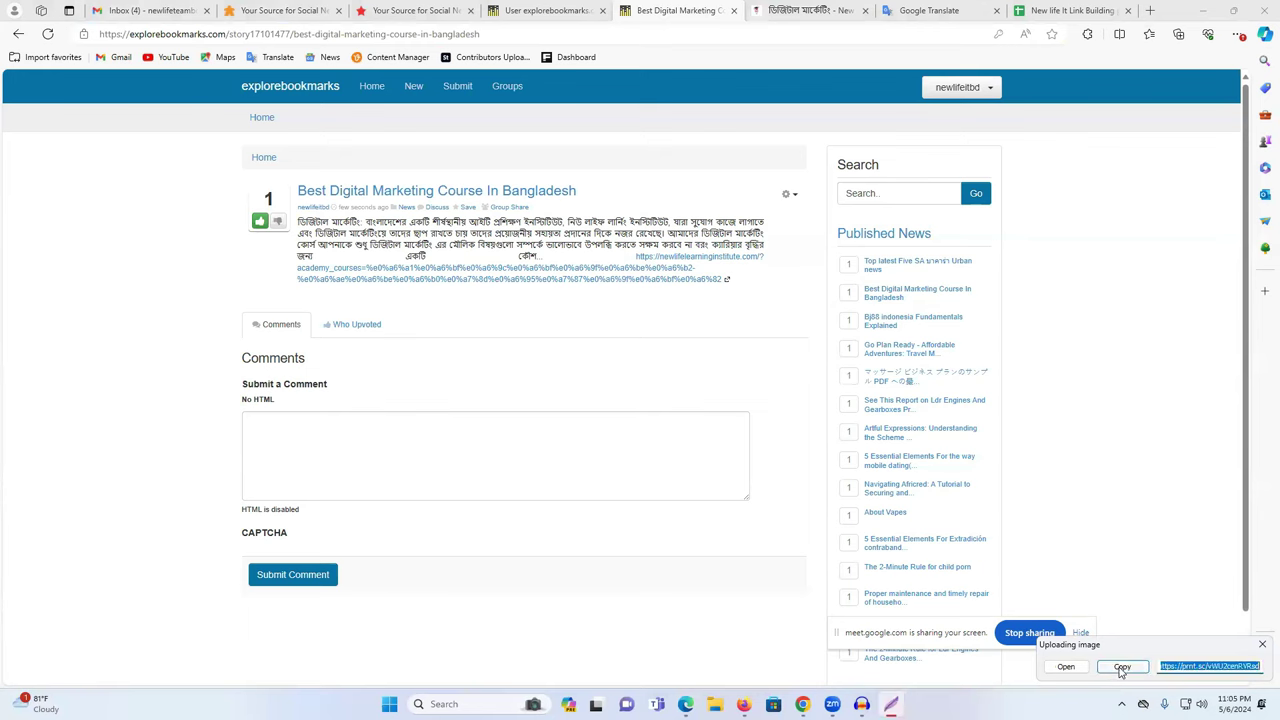
{"action": "left_click", "coordinate": [1121, 668]}
Paste the uploaded screenshot's prnt.sc link into C2 under Screenshot
{"action": "left_click", "coordinate": [1037, 8]}
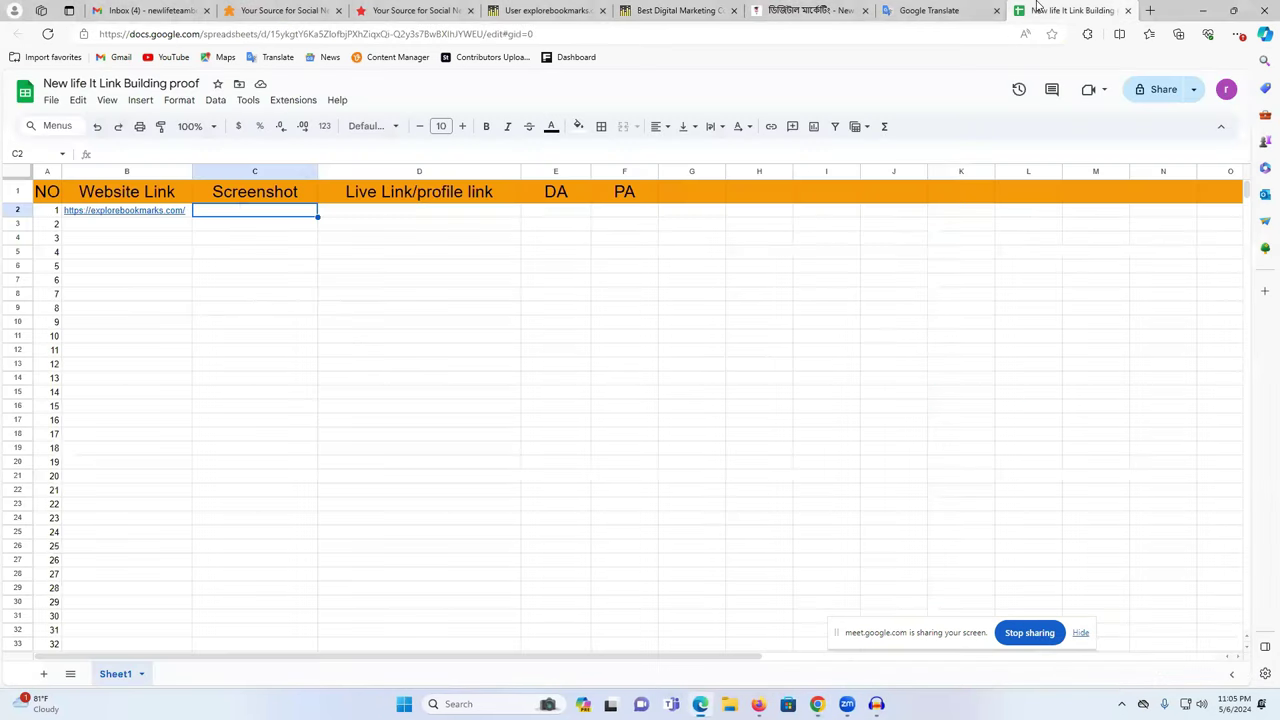
{"action": "double_click", "coordinate": [237, 214]}
{"action": "key", "text": "ctrl+v"}
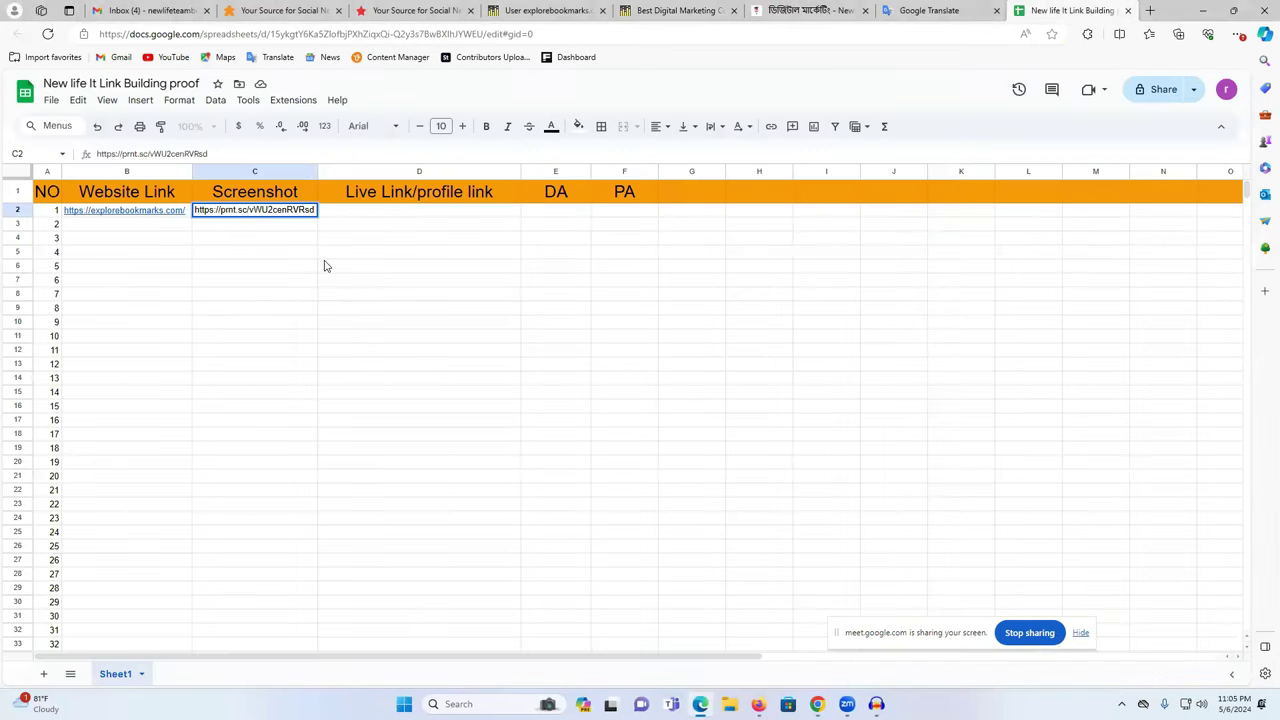
{"action": "left_click", "coordinate": [324, 266]}
Copy the full address of the Best Digital Marketing Course In Bangladesh bookmark page for the Live Link/profile link cell D2
{"action": "double_click", "coordinate": [382, 211]}
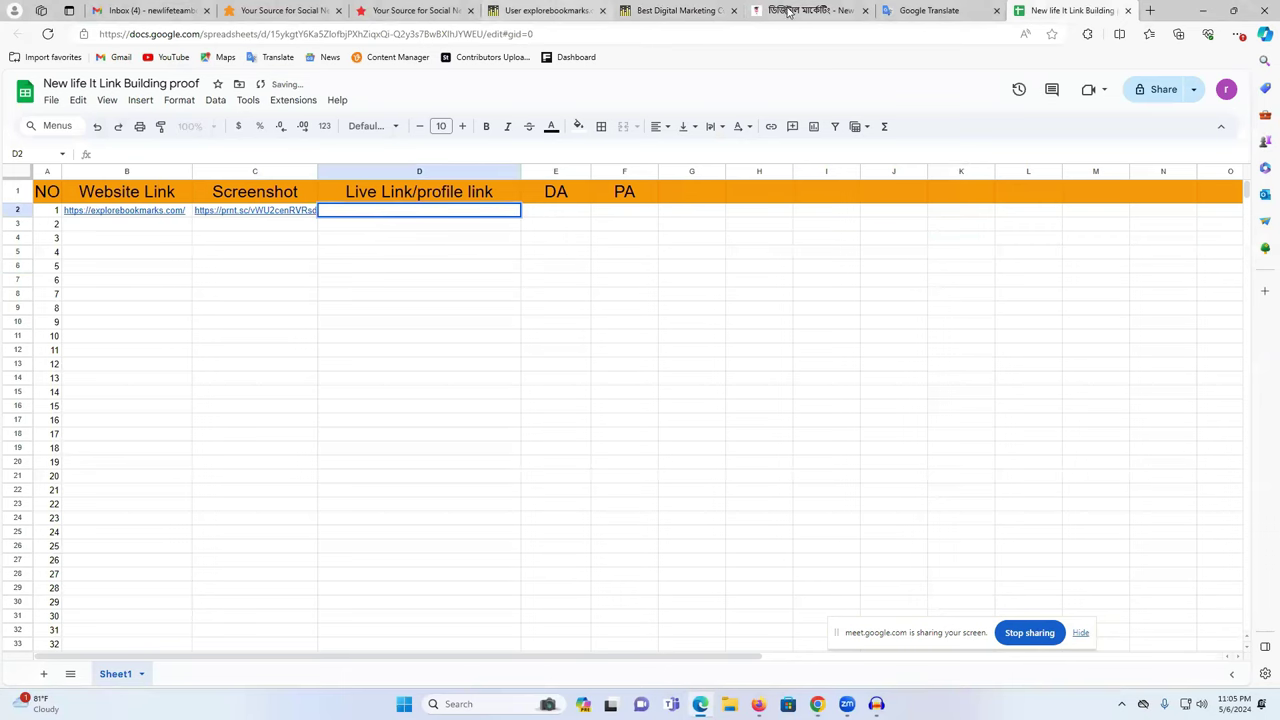
{"action": "left_click", "coordinate": [678, 10]}
{"action": "left_click", "coordinate": [298, 36]}
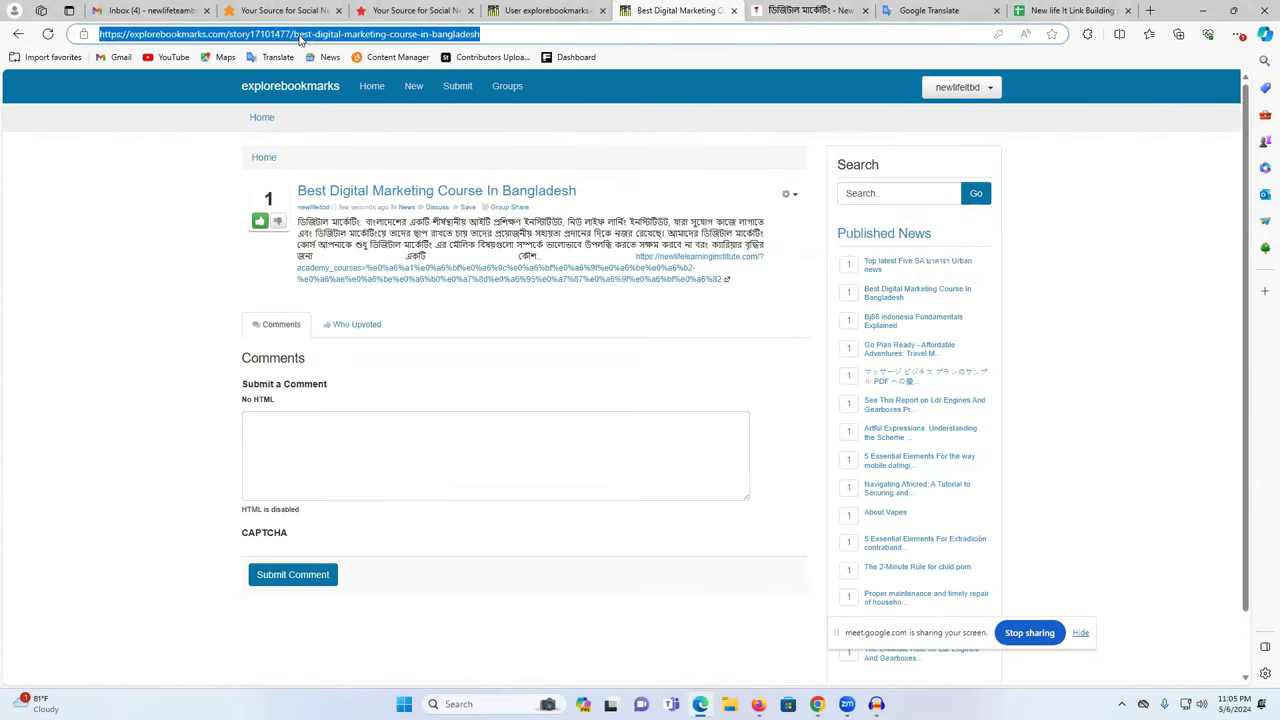
{"action": "double_click", "coordinate": [298, 36]}
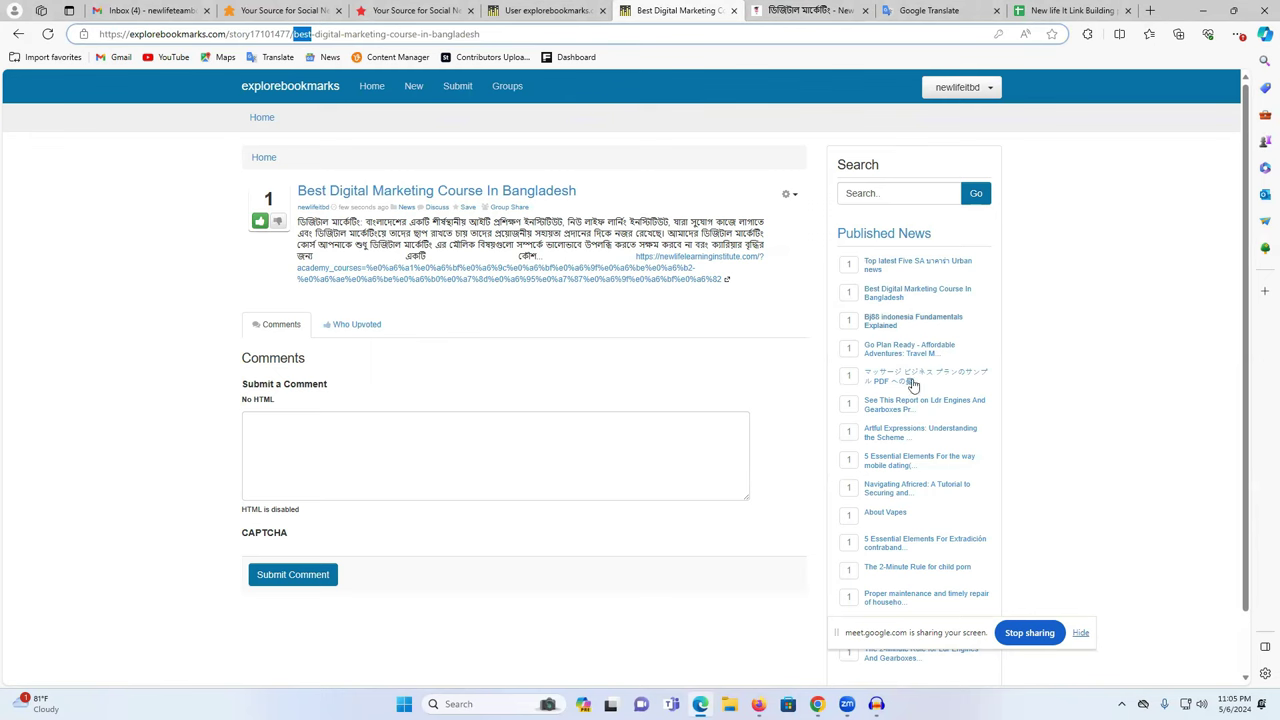
{"action": "left_click", "coordinate": [758, 704]}
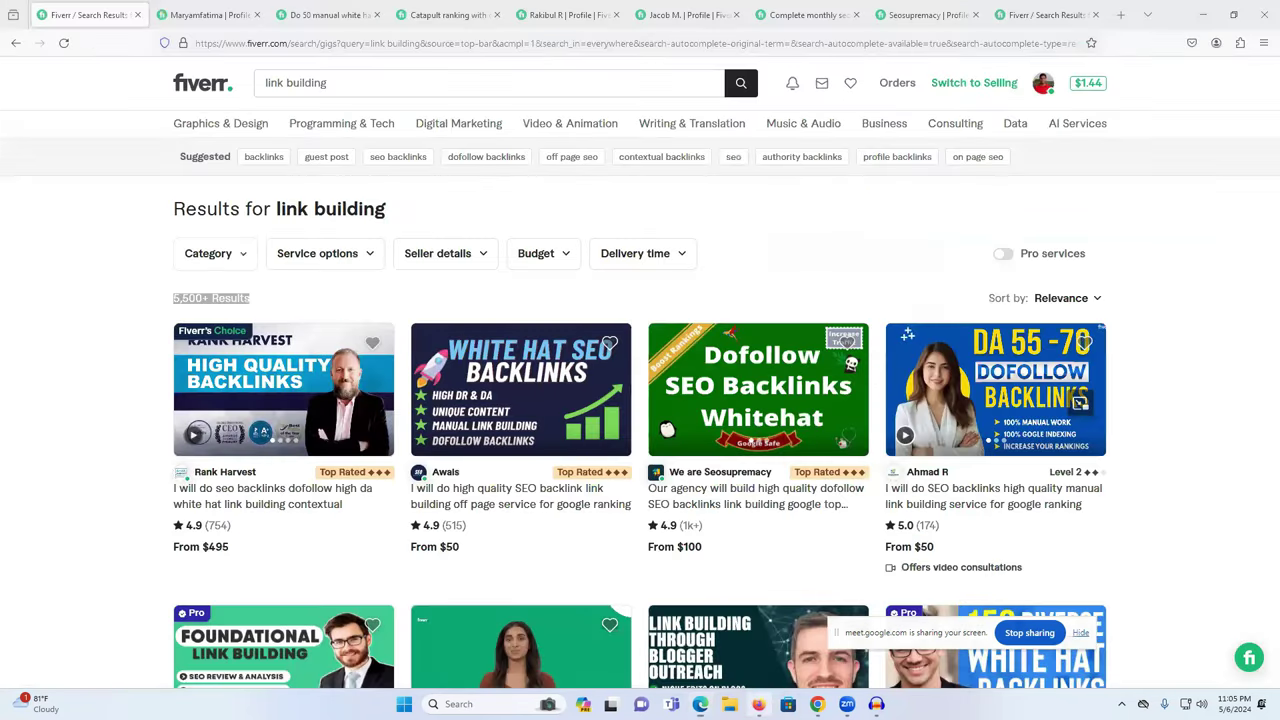
{"action": "key", "text": "alt+Tab"}
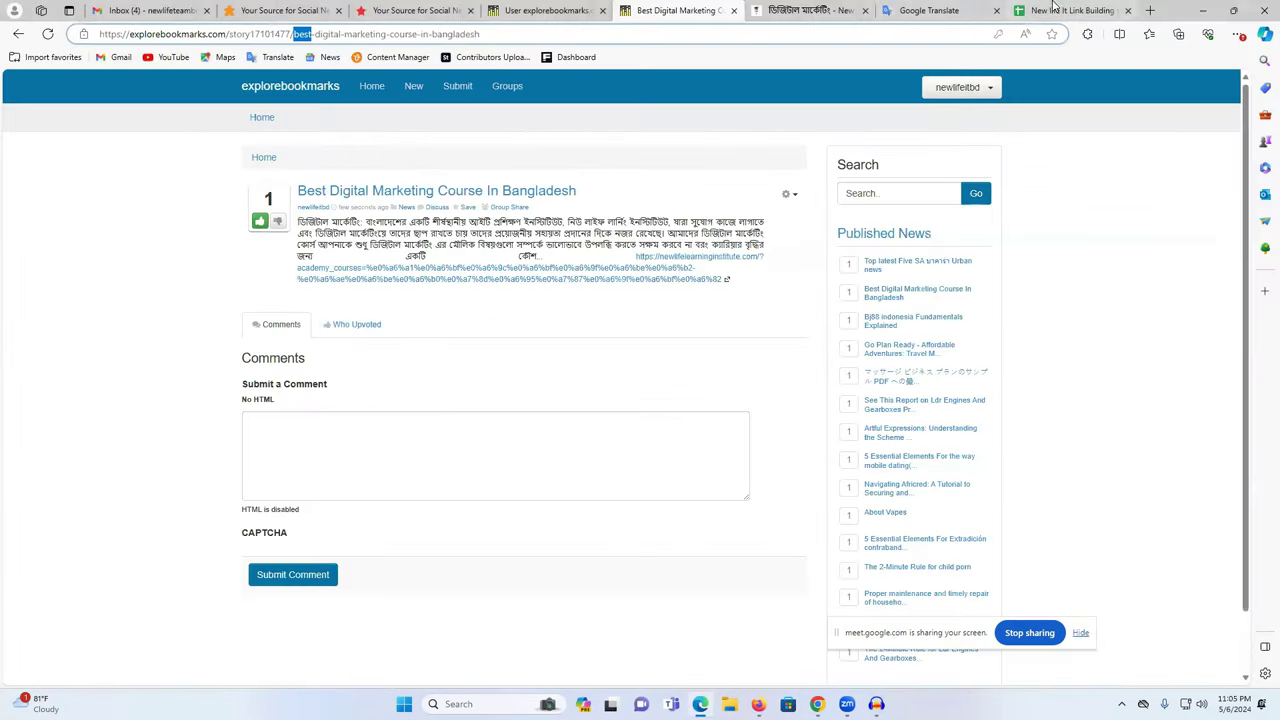
{"action": "left_click", "coordinate": [1060, 10]}
{"action": "type", "text": "best"}
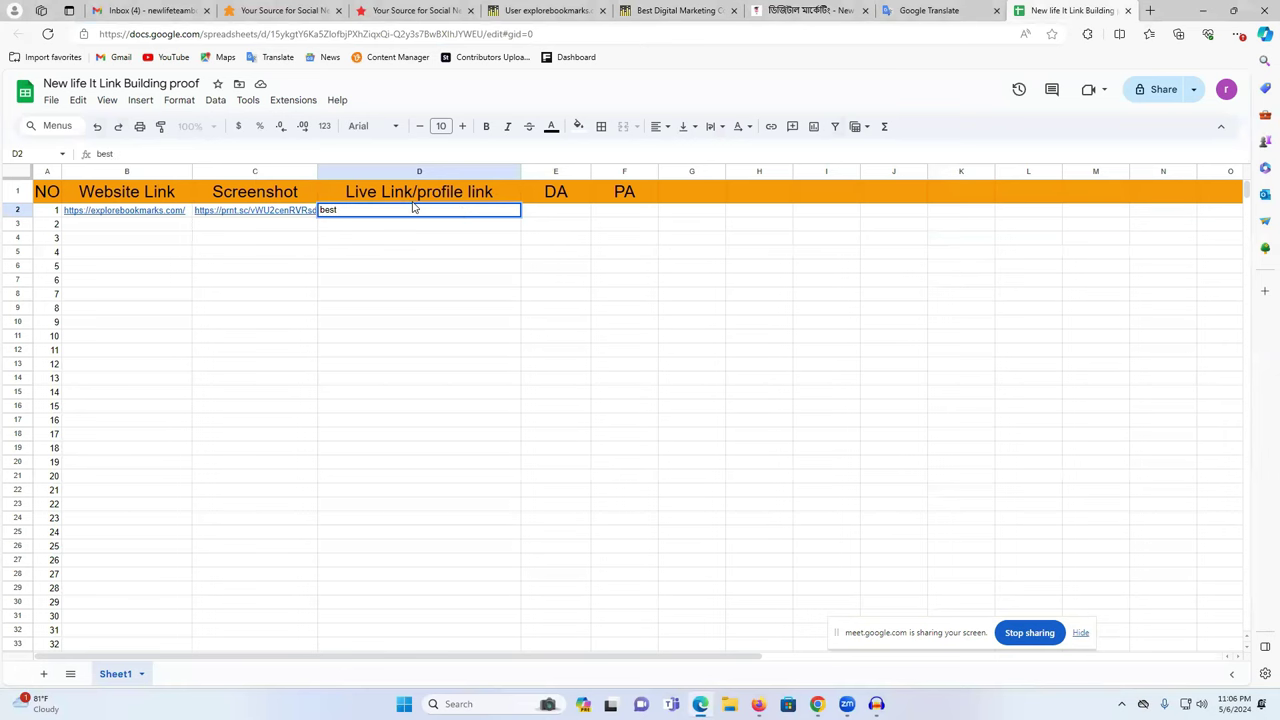
Copy the full URL of the published bookmark story into row 2 of the Live Link/profile link column, replacing the cell's content
{"action": "left_click", "coordinate": [668, 10]}
{"action": "left_click", "coordinate": [380, 35]}
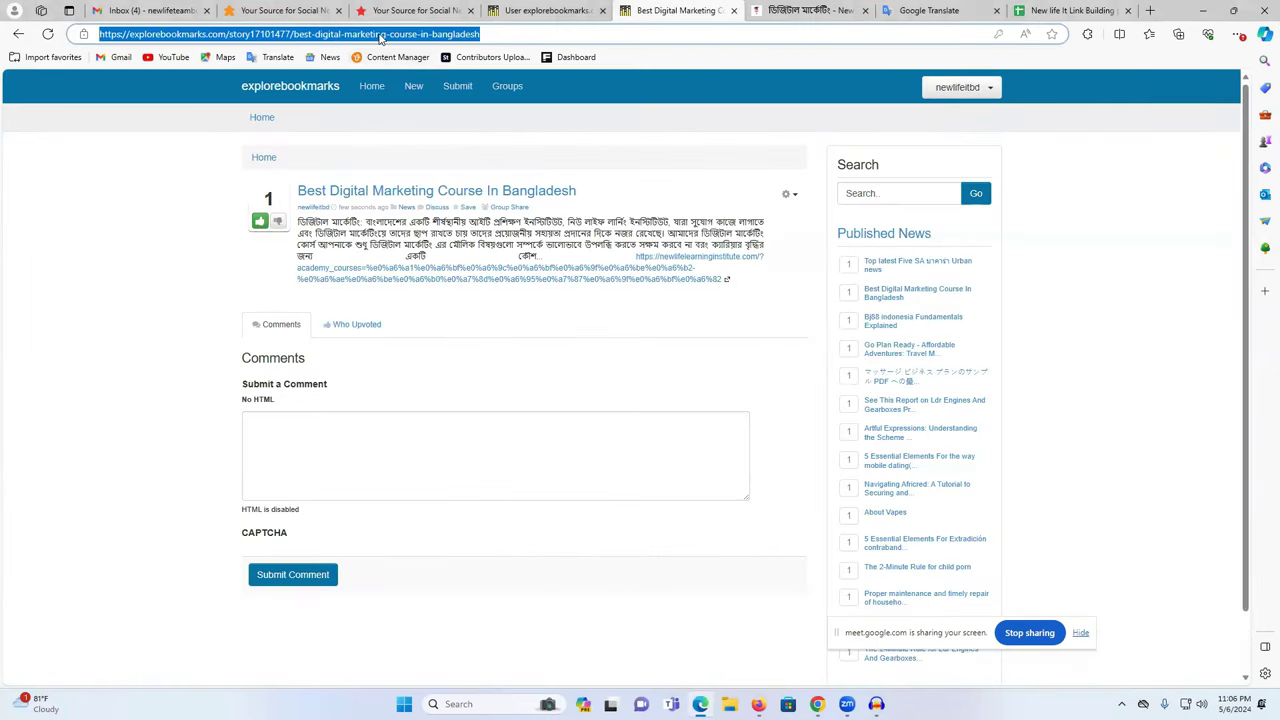
{"action": "left_click", "coordinate": [1068, 10]}
{"action": "key", "text": "ctrl+a"}
{"action": "key", "text": "ctrl+v"}
{"action": "left_click", "coordinate": [486, 268]}
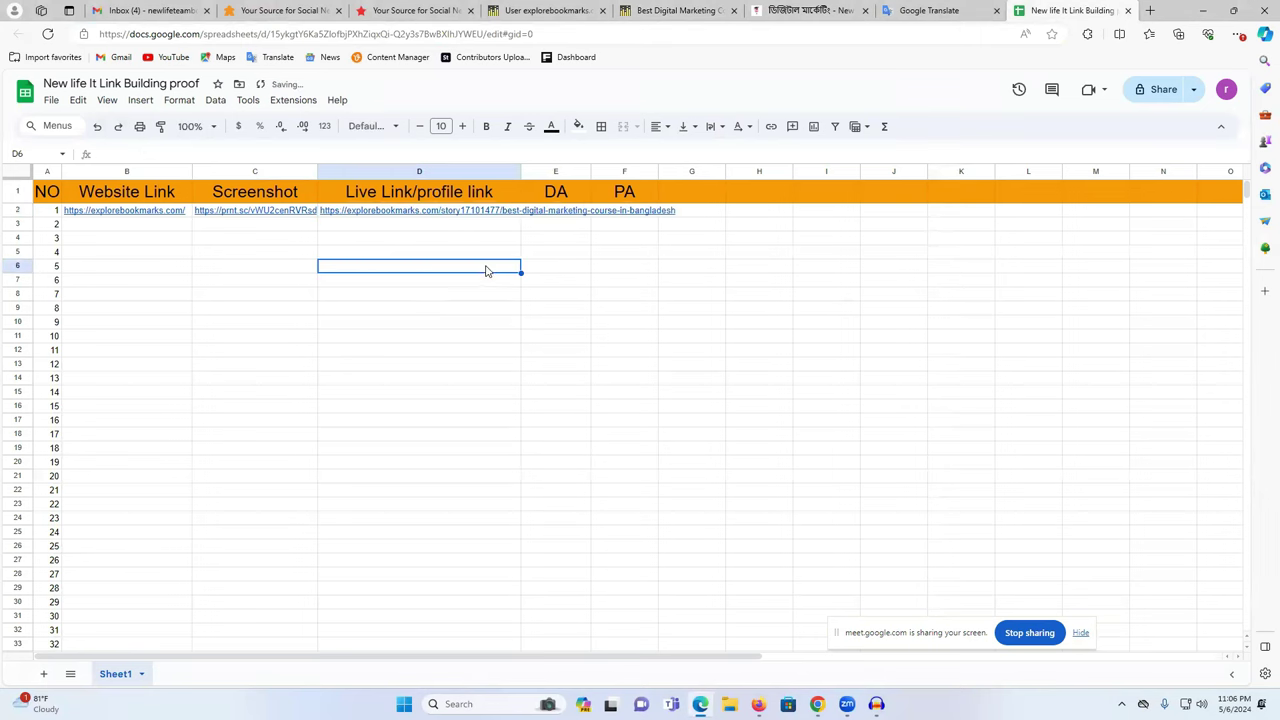
Open the explorebookmarks home page from the story page and copy its URL
{"action": "left_click", "coordinate": [565, 215]}
{"action": "left_click", "coordinate": [660, 10]}
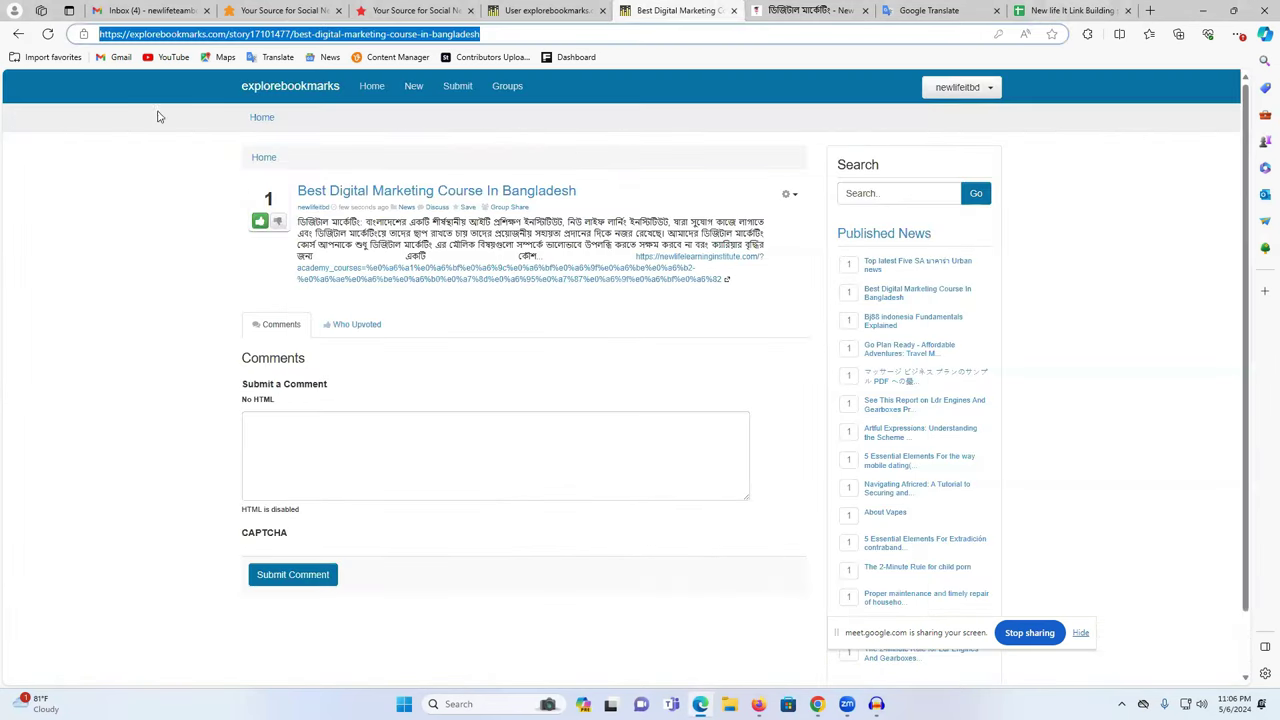
{"action": "left_click", "coordinate": [258, 87]}
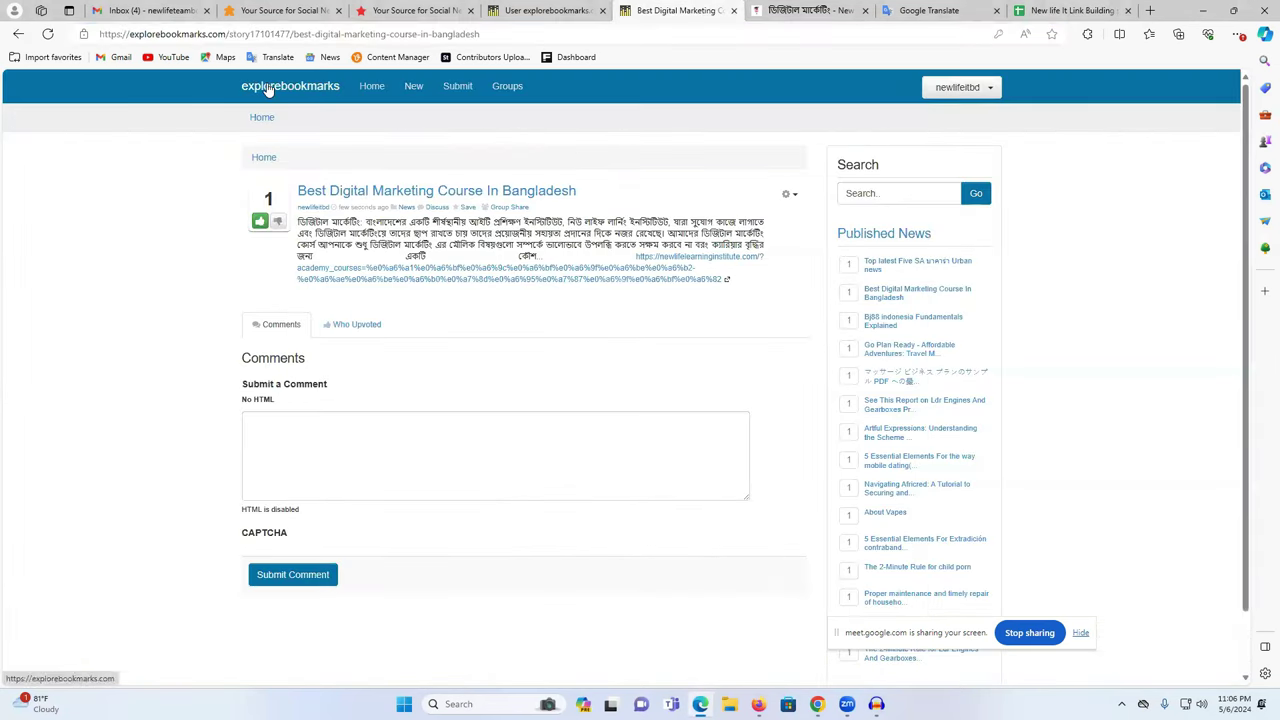
{"action": "left_click", "coordinate": [209, 33]}
{"action": "key", "text": "ctrl+c"}
Search the web for "da and pa checker" in a new tab and open the websiteseochecker.com DA PA Checker
{"action": "left_click", "coordinate": [1150, 10]}
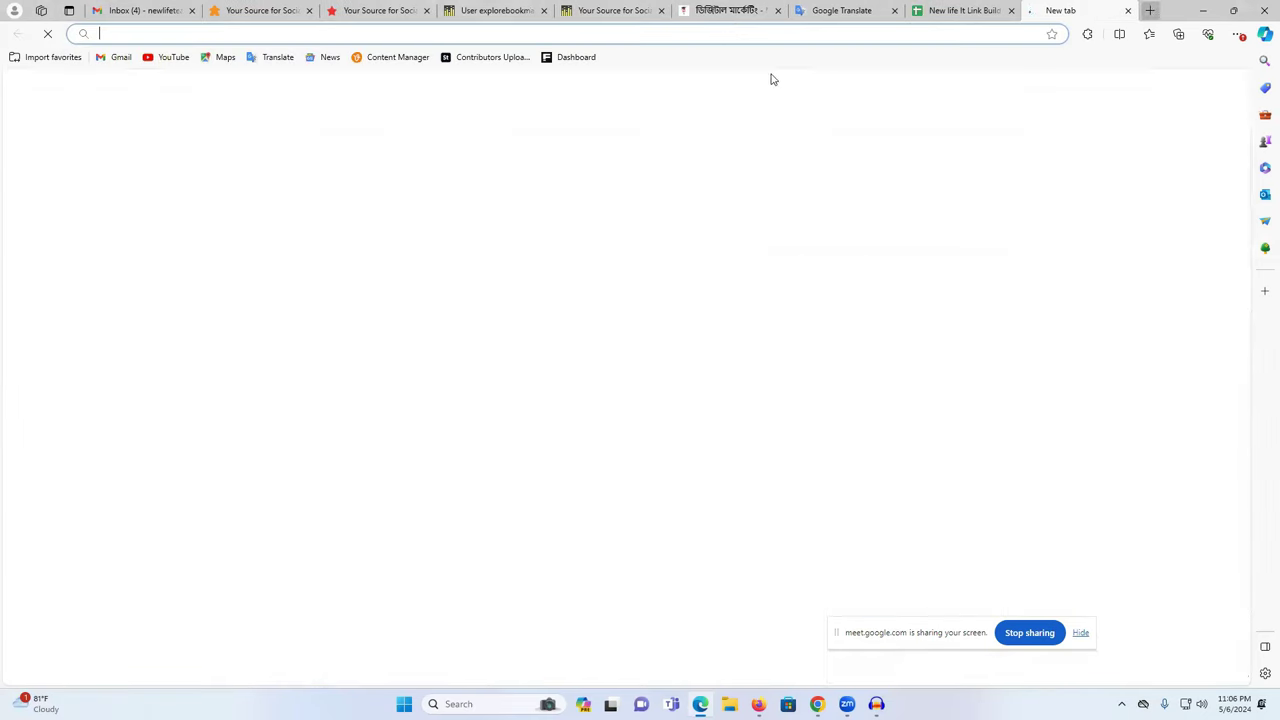
{"action": "left_click", "coordinate": [731, 27]}
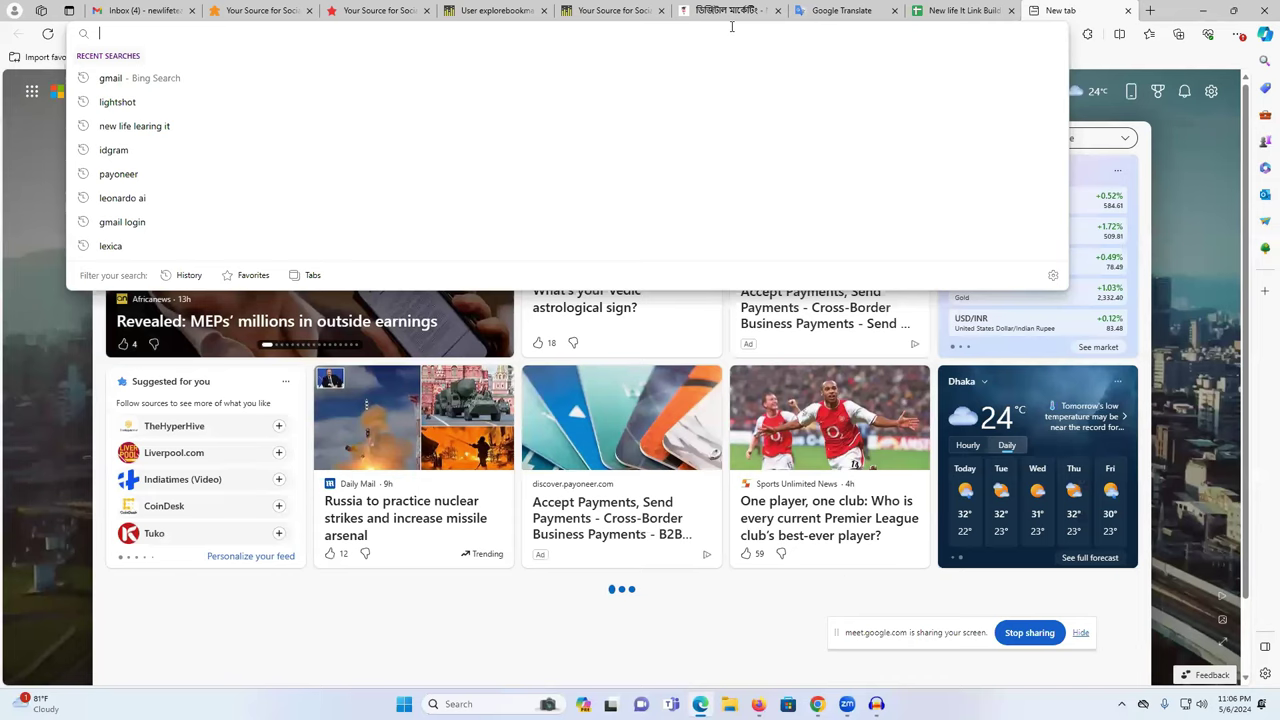
{"action": "type", "text": "da a"}
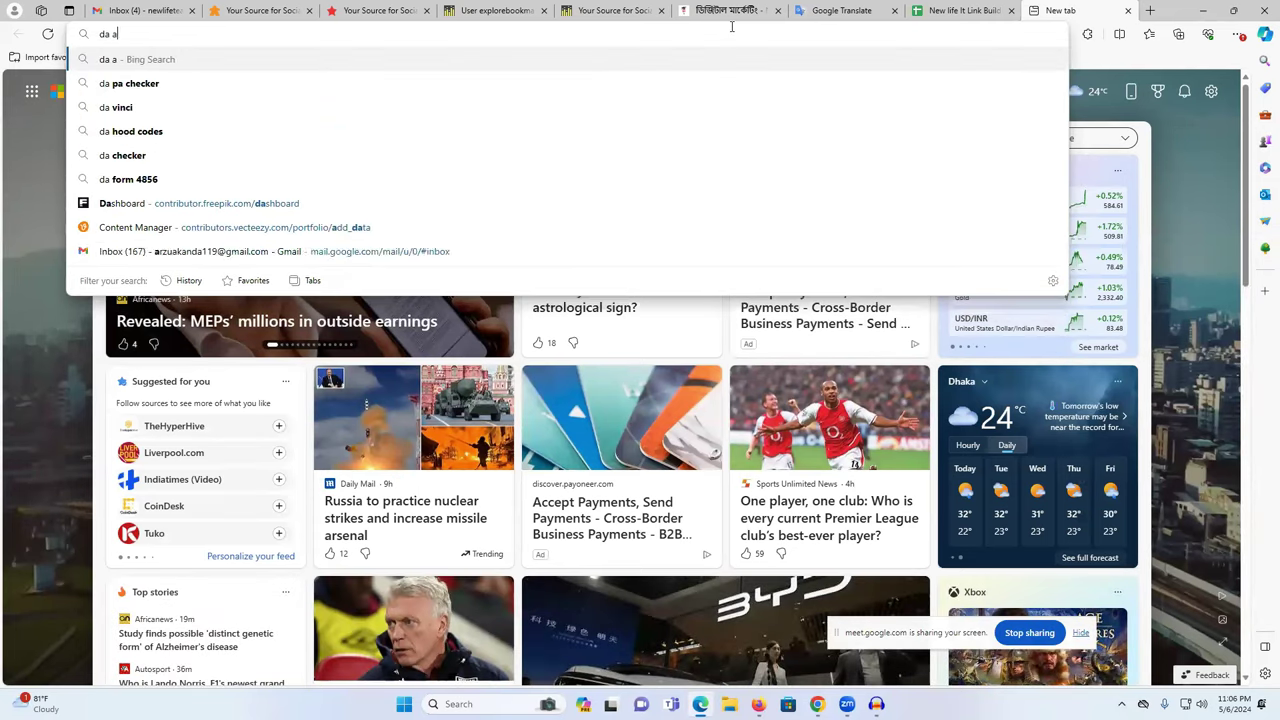
{"action": "type", "text": "nd pa"}
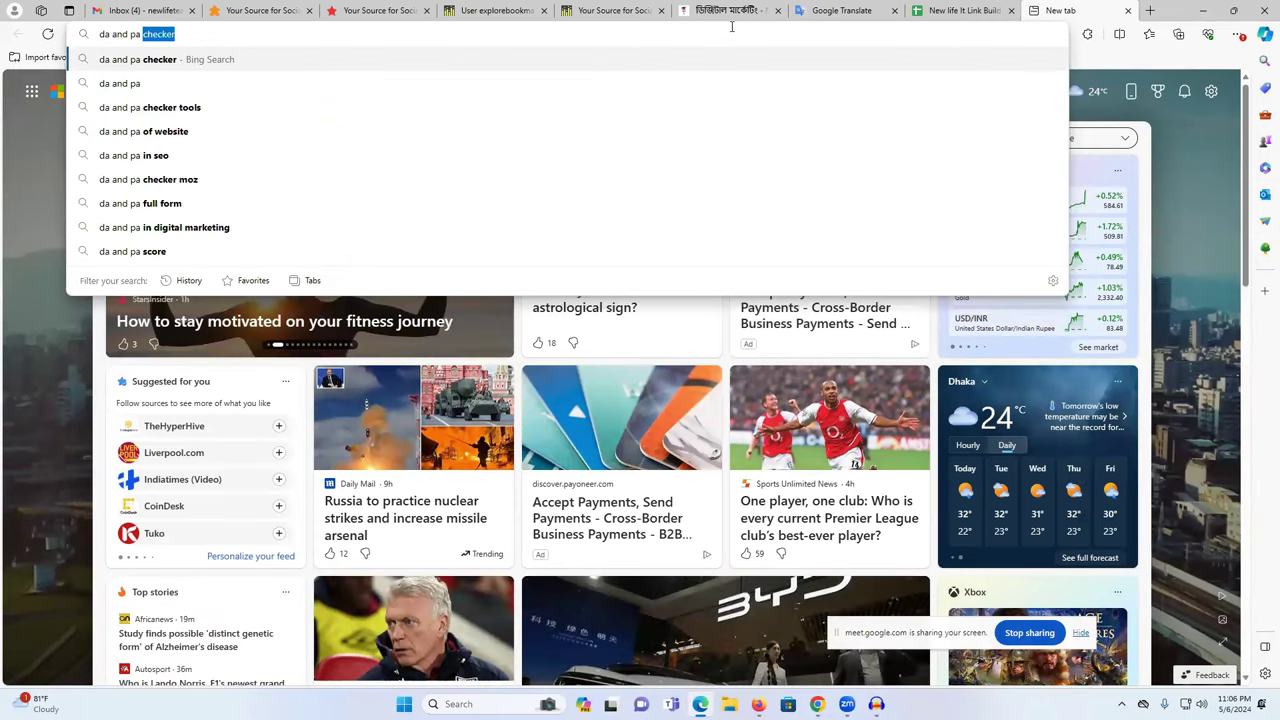
{"action": "key", "text": "Return"}
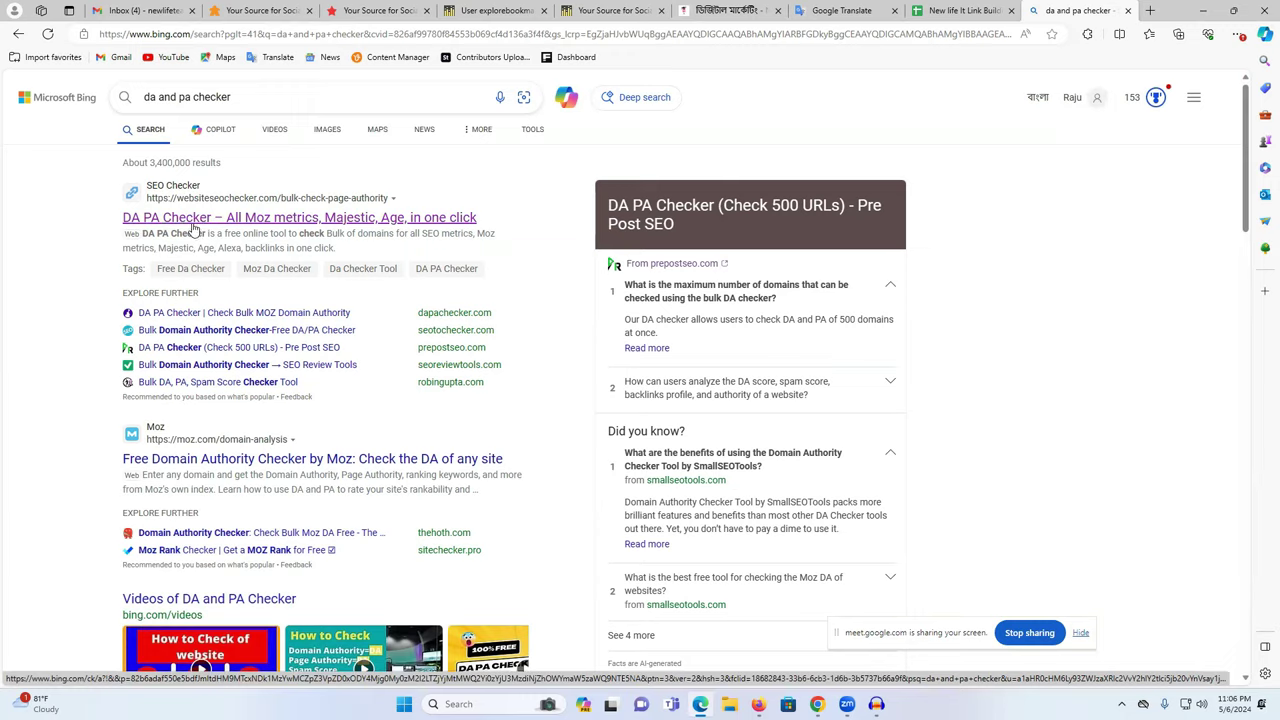
{"action": "left_click", "coordinate": [678, 240]}
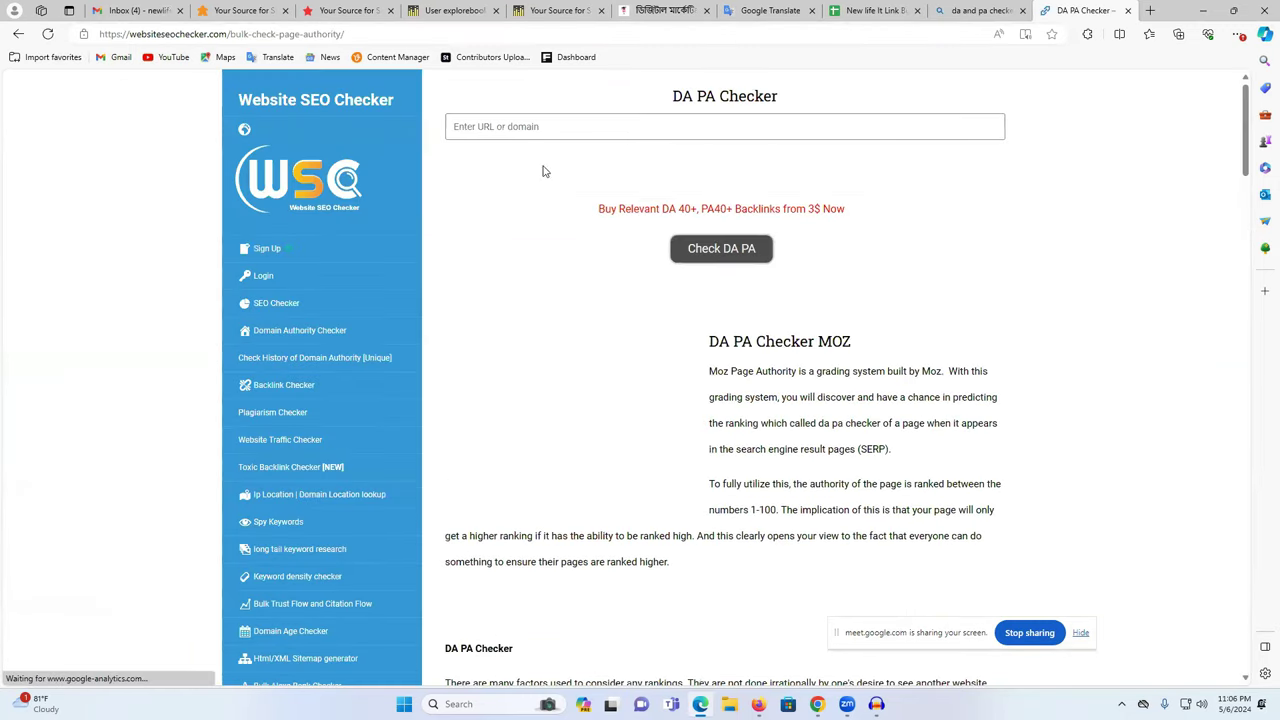
{"action": "left_click", "coordinate": [530, 127]}
{"action": "key", "text": "ctrl+v"}
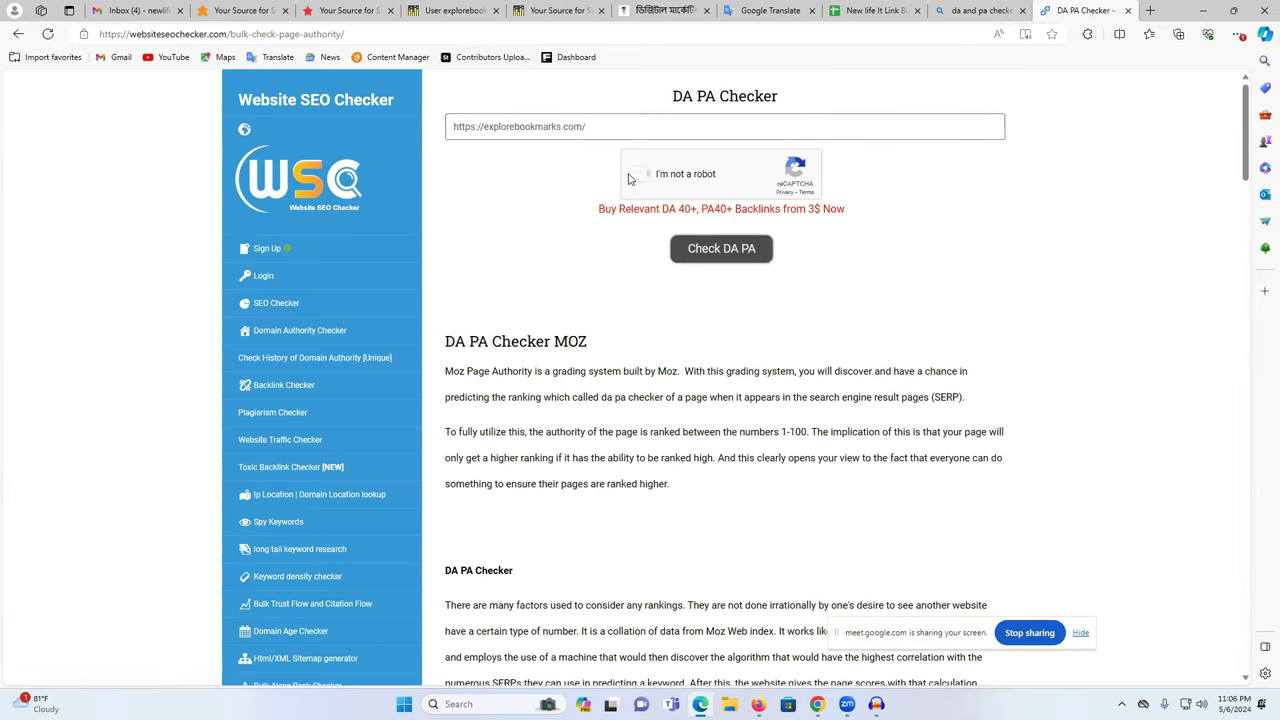
{"action": "left_click", "coordinate": [634, 175]}
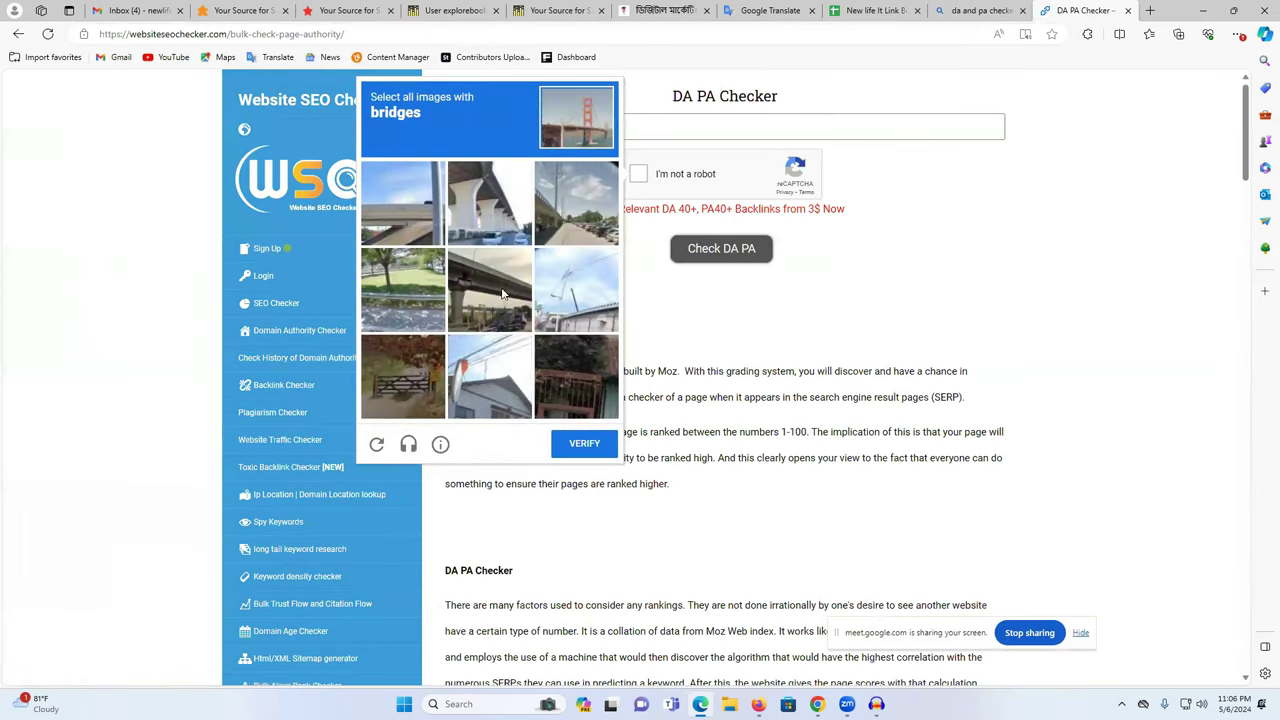
{"action": "left_click", "coordinate": [484, 220]}
{"action": "left_click", "coordinate": [378, 222]}
{"action": "left_click", "coordinate": [480, 287]}
{"action": "left_click", "coordinate": [566, 214]}
{"action": "left_click", "coordinate": [571, 441]}
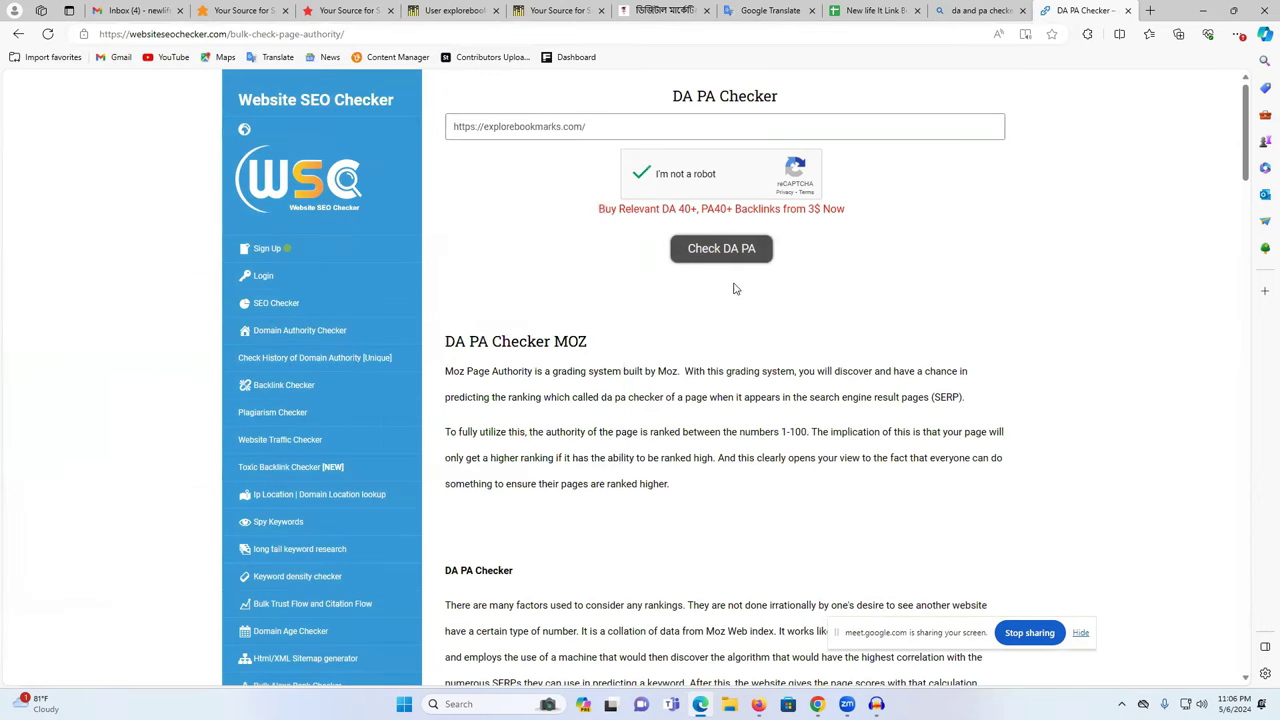
{"action": "left_click", "coordinate": [725, 258]}
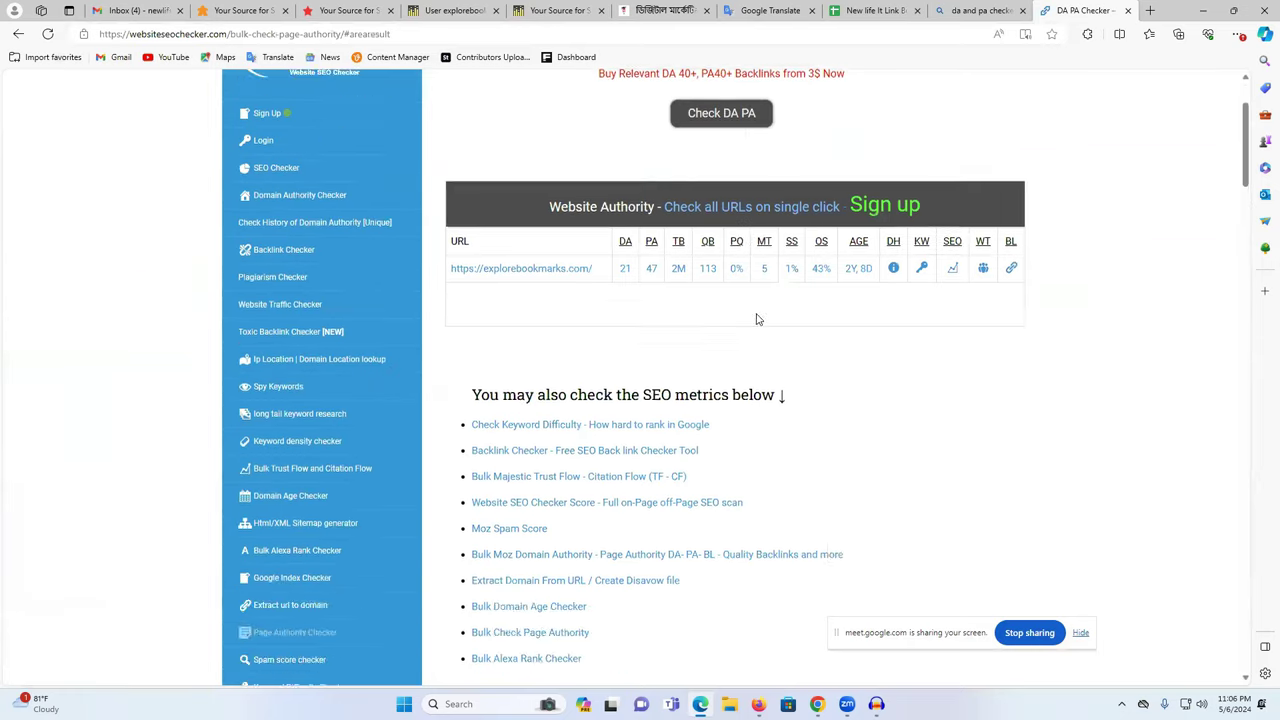
{"action": "scroll", "coordinate": [757, 319], "scroll_direction": "up", "scroll_amount": 1}
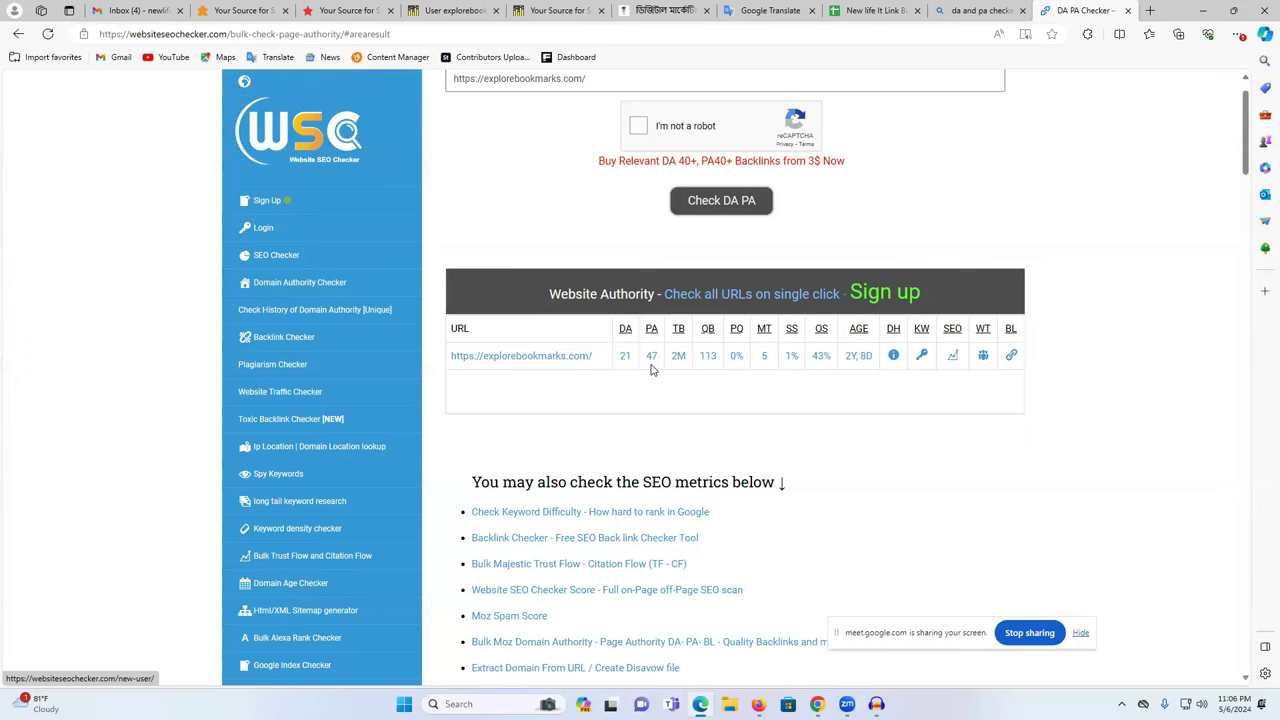
Enter 21 as the DA and 47 as the PA in row 2 of the link building proof sheet
{"action": "left_click", "coordinate": [872, 10]}
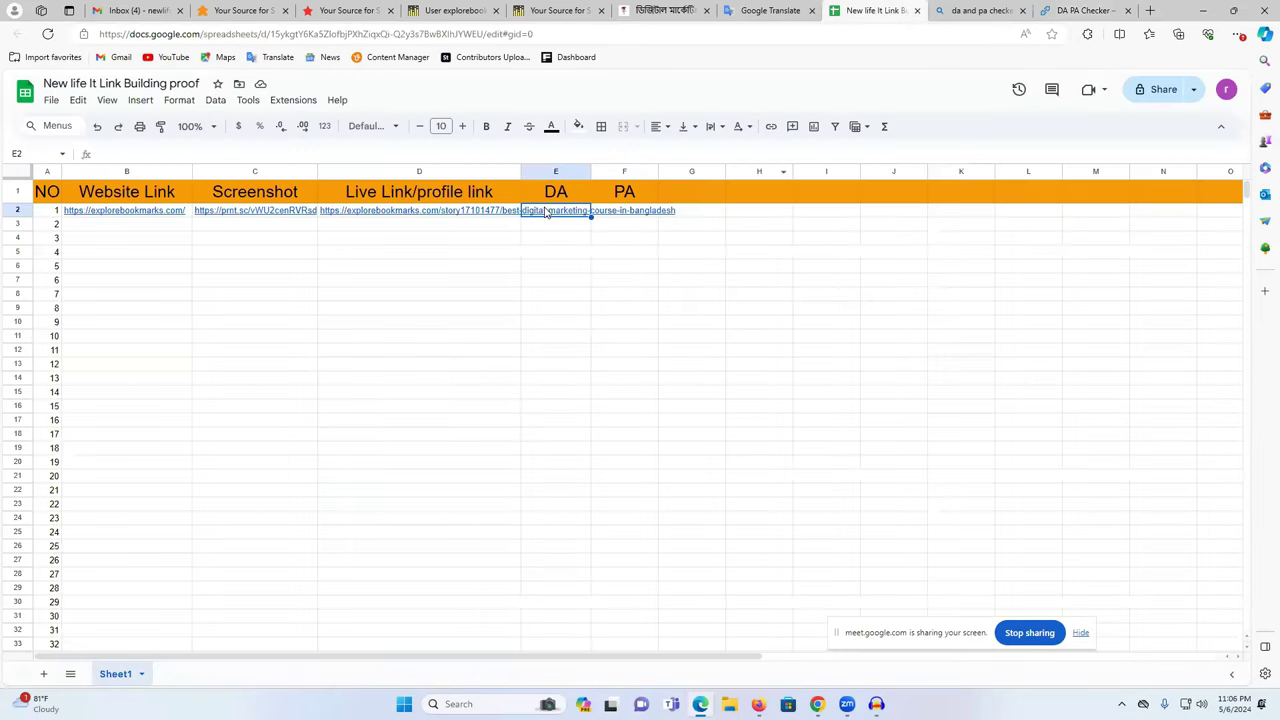
{"action": "double_click", "coordinate": [545, 212]}
{"action": "type", "text": "@"}
{"action": "key", "text": "Escape"}
{"action": "key", "text": "BackSpace"}
{"action": "type", "text": "21"}
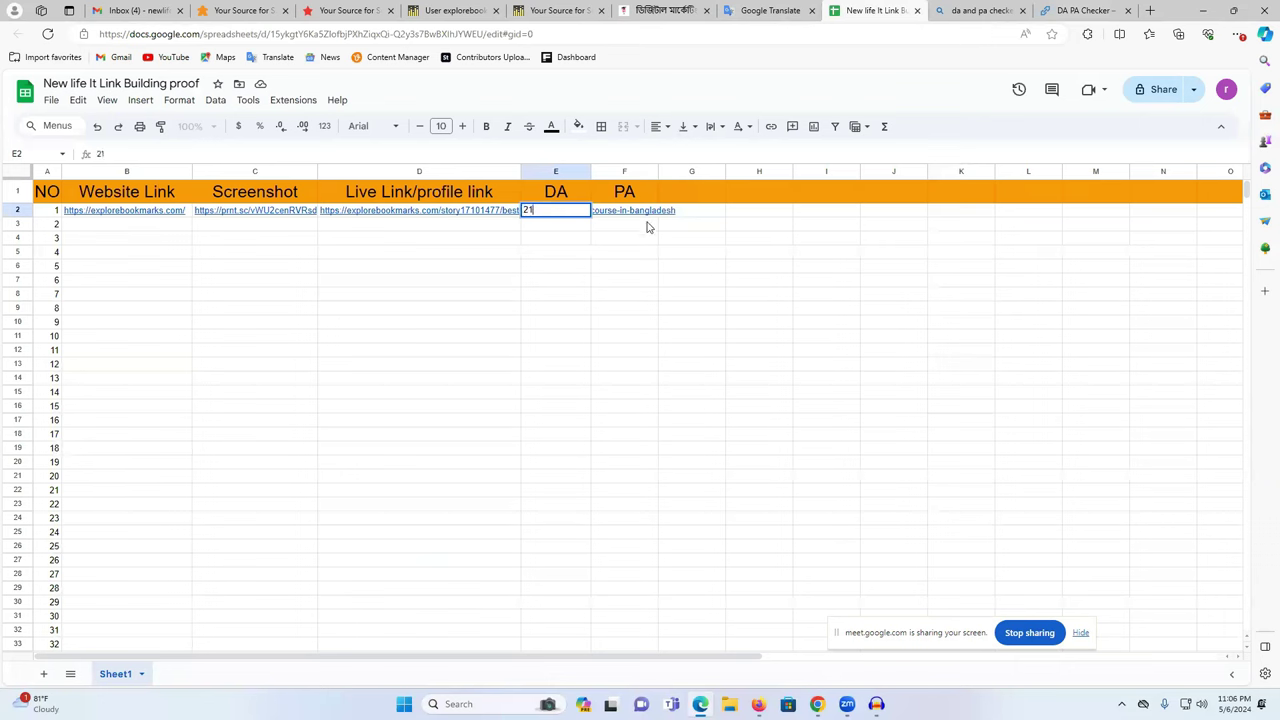
{"action": "left_click", "coordinate": [647, 210]}
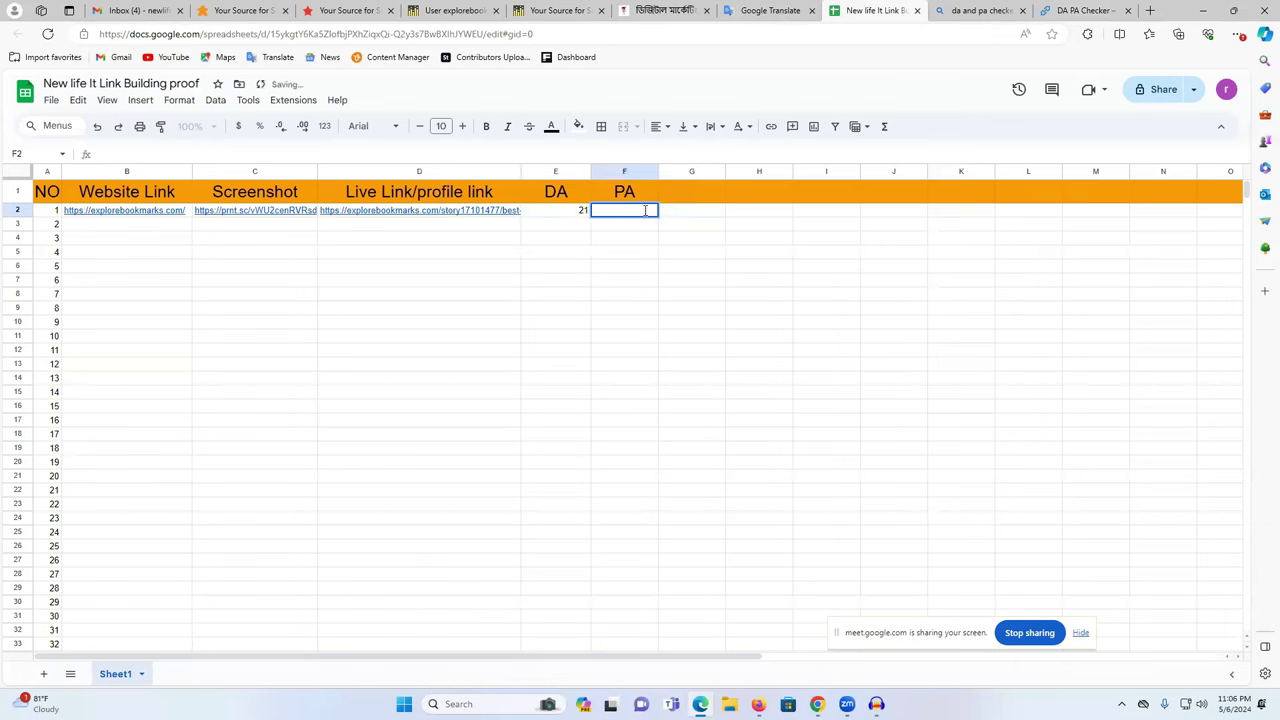
{"action": "left_click", "coordinate": [734, 269]}
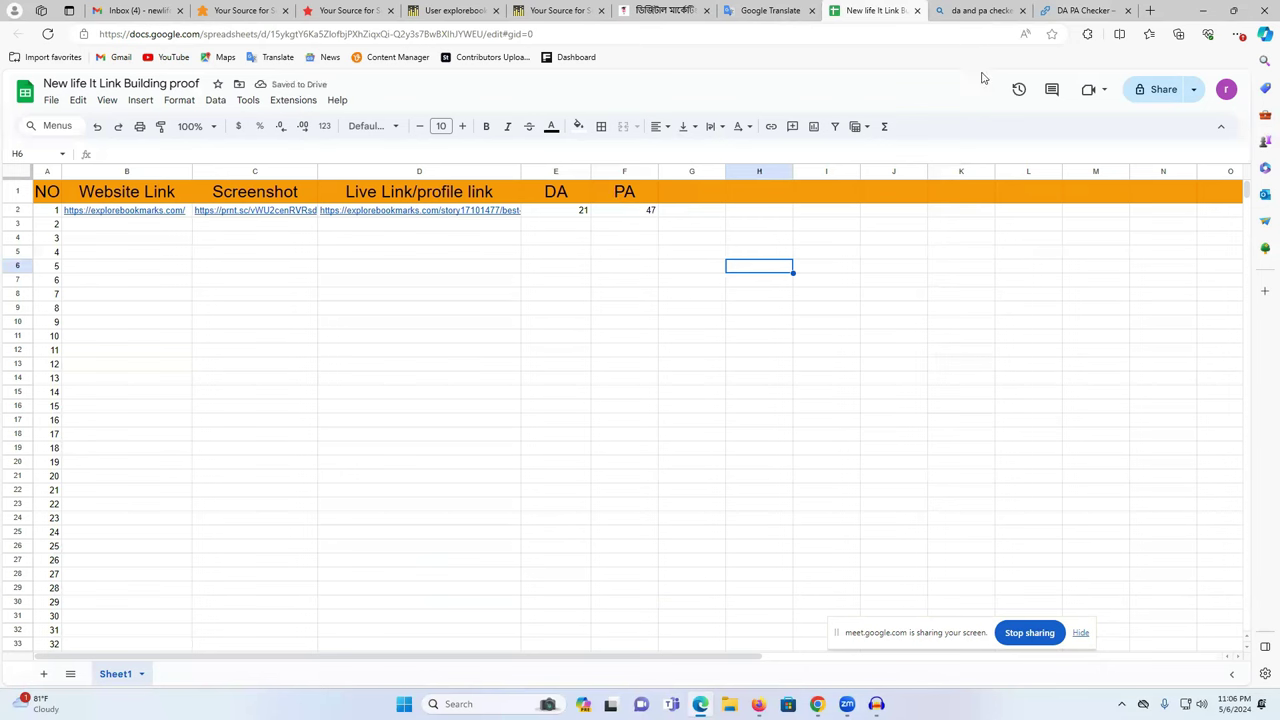
Close the DA and PA search results page and the checker page, returning to the proof sheet
{"action": "left_click", "coordinate": [1022, 10]}
{"action": "left_click", "coordinate": [1022, 10]}
{"action": "left_click", "coordinate": [606, 295]}
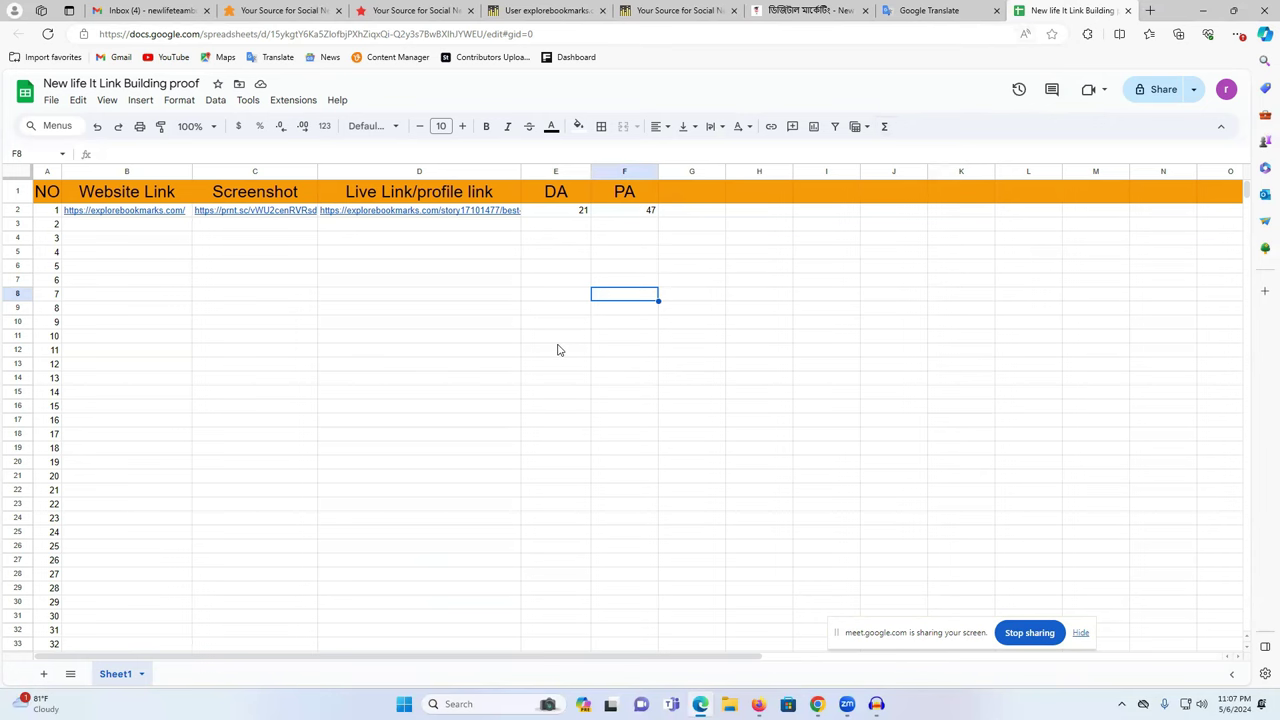
Close the explorebookmarks home page and the explorebookmarks profile settings page
{"action": "left_click", "coordinate": [703, 10]}
{"action": "left_click", "coordinate": [561, 10]}
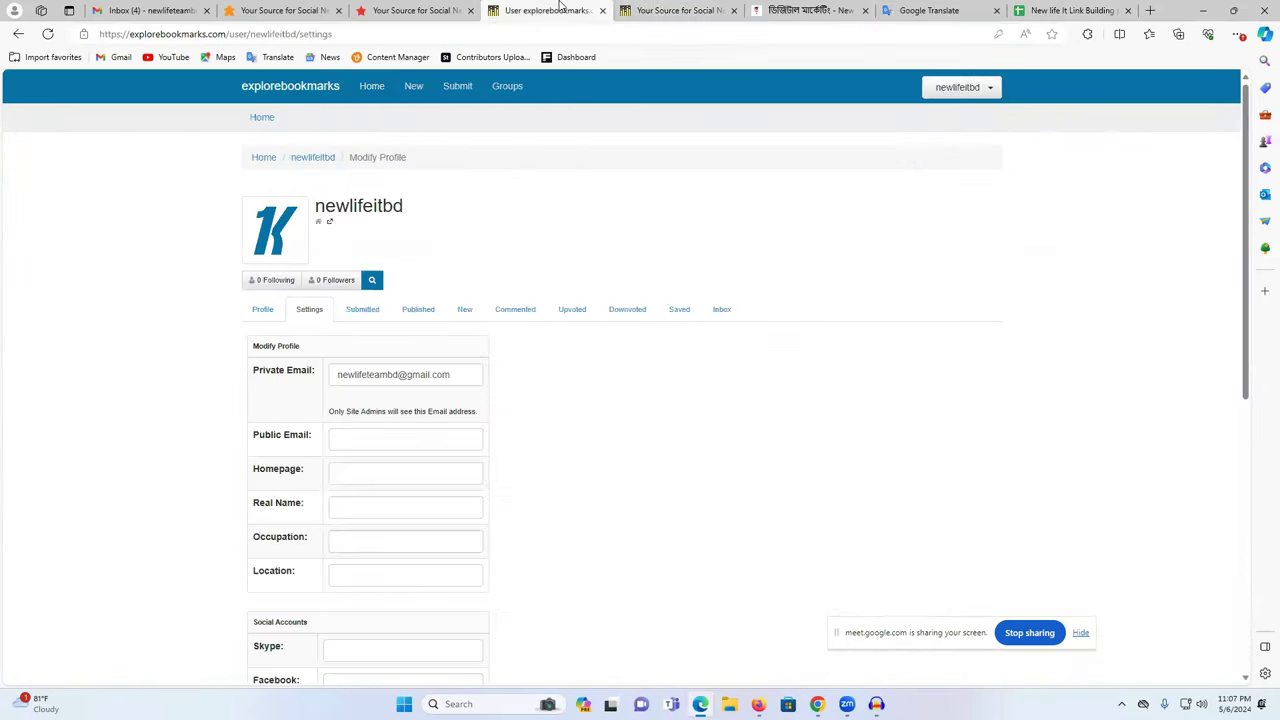
{"action": "left_click", "coordinate": [657, 8]}
{"action": "left_click", "coordinate": [733, 10]}
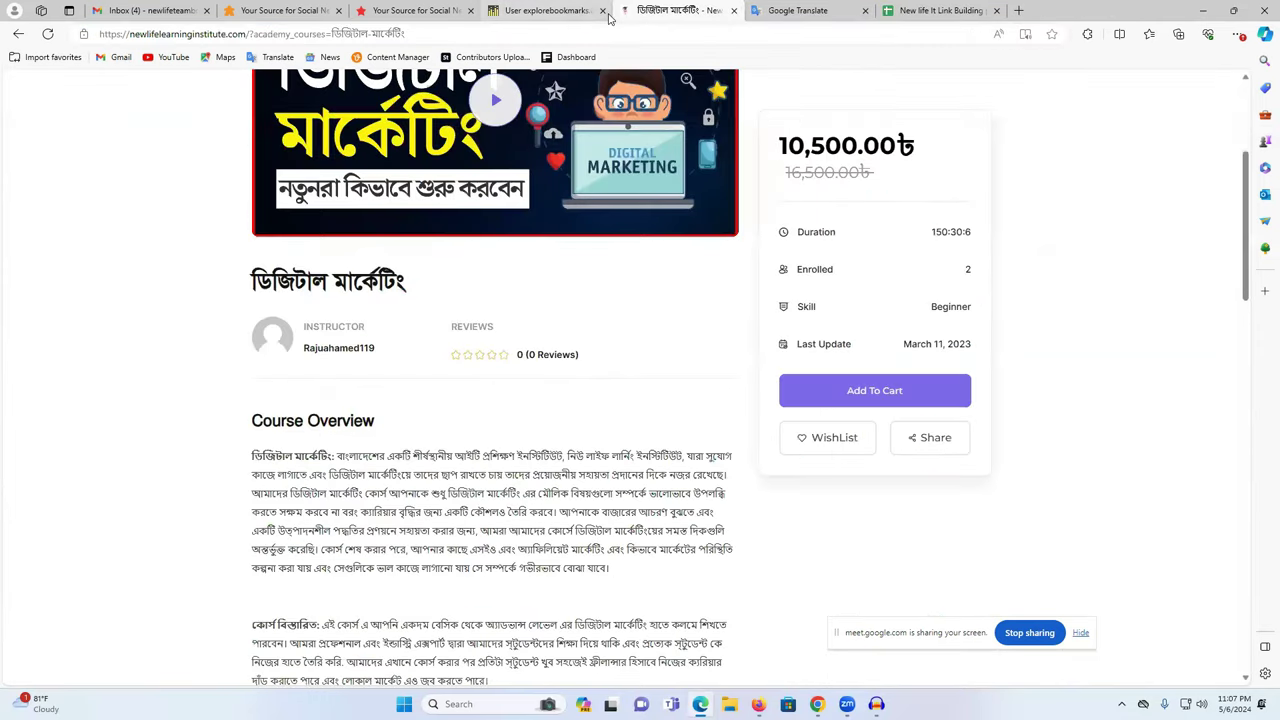
{"action": "left_click", "coordinate": [608, 17]}
{"action": "left_click", "coordinate": [602, 10]}
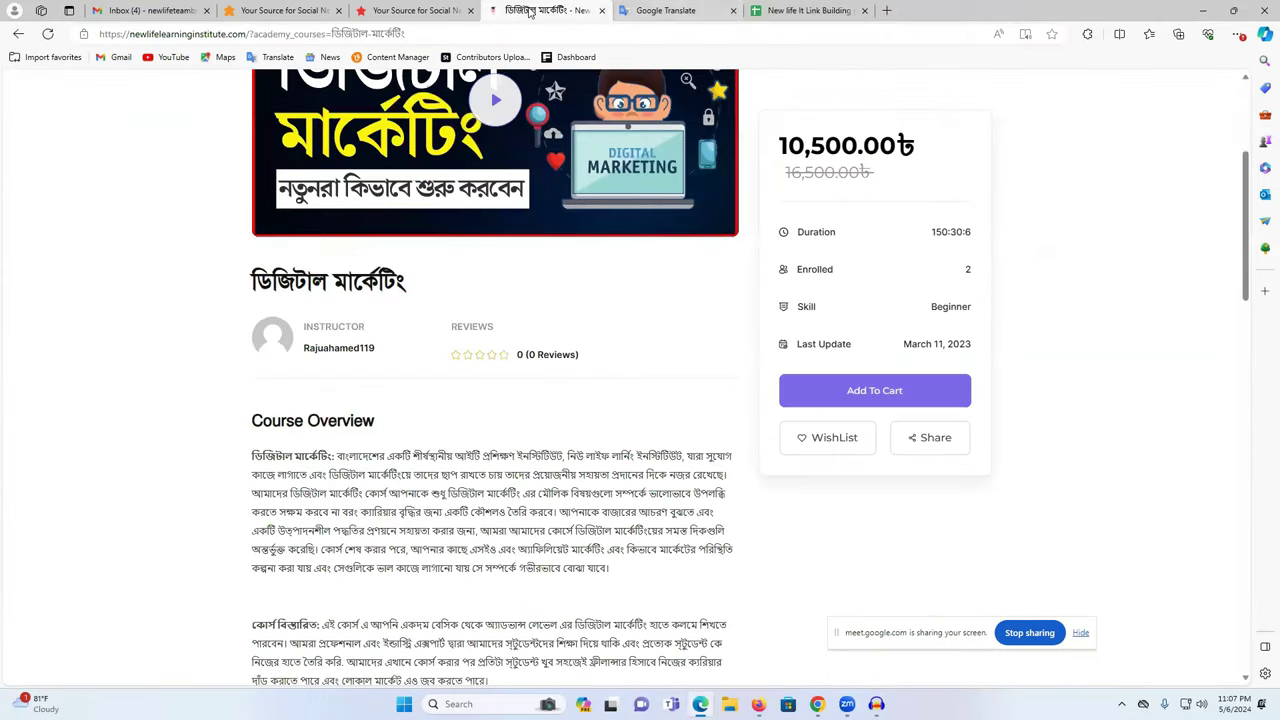
Minimize the Edge window and close the Firefox window with the Fiverr link building results
{"action": "left_click", "coordinate": [1194, 13]}
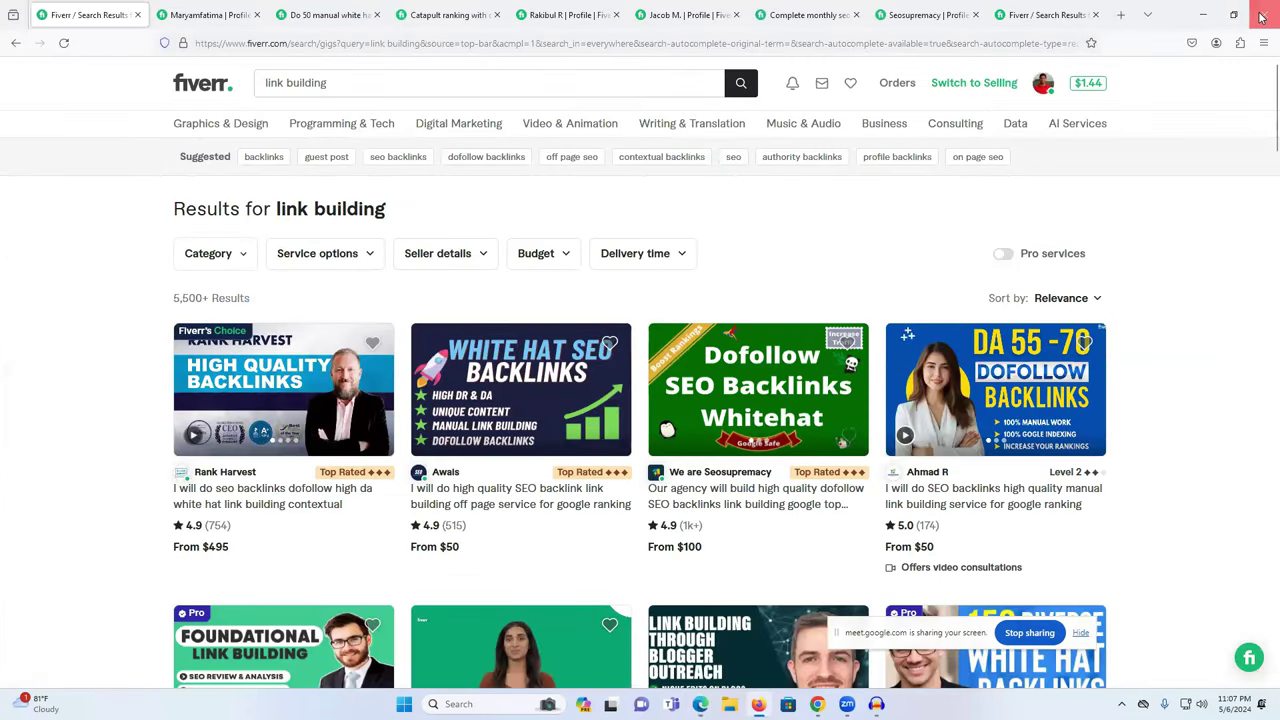
{"action": "left_click", "coordinate": [1263, 14]}
Search Google for "mako robot" in a new Chrome tab and look through the results
{"action": "key", "text": "ctrl+t"}
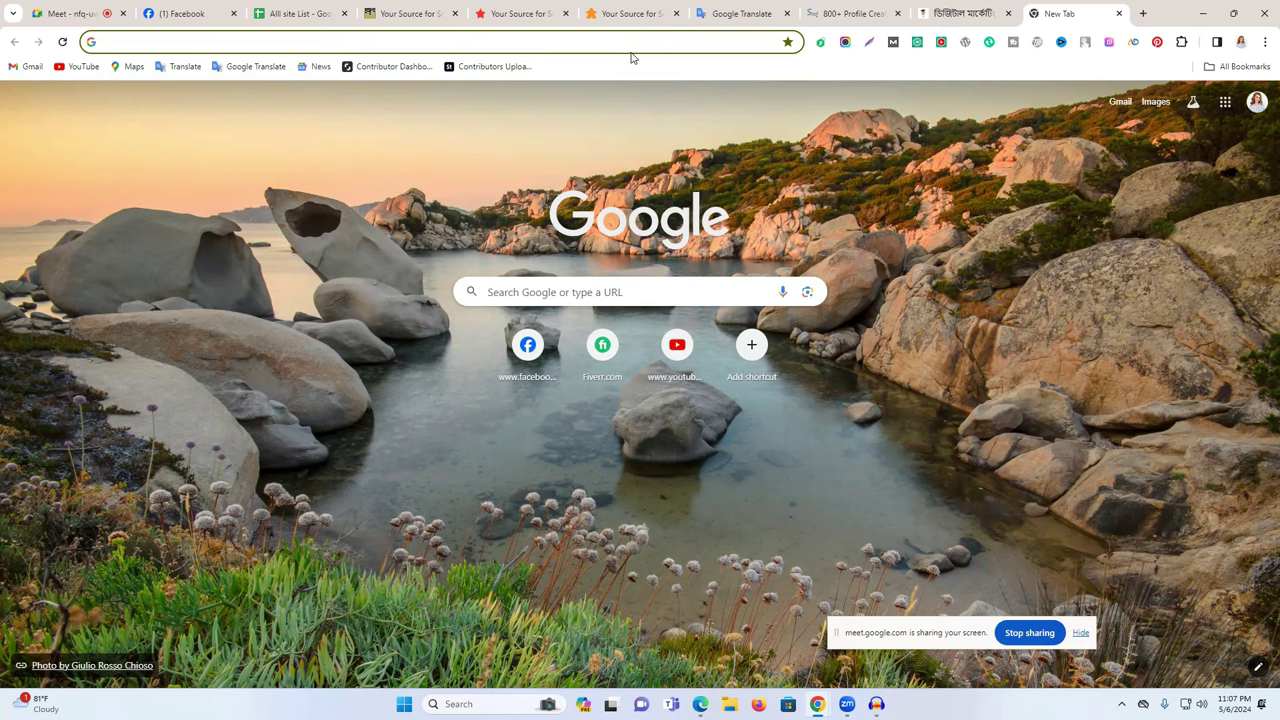
{"action": "left_click", "coordinate": [631, 46]}
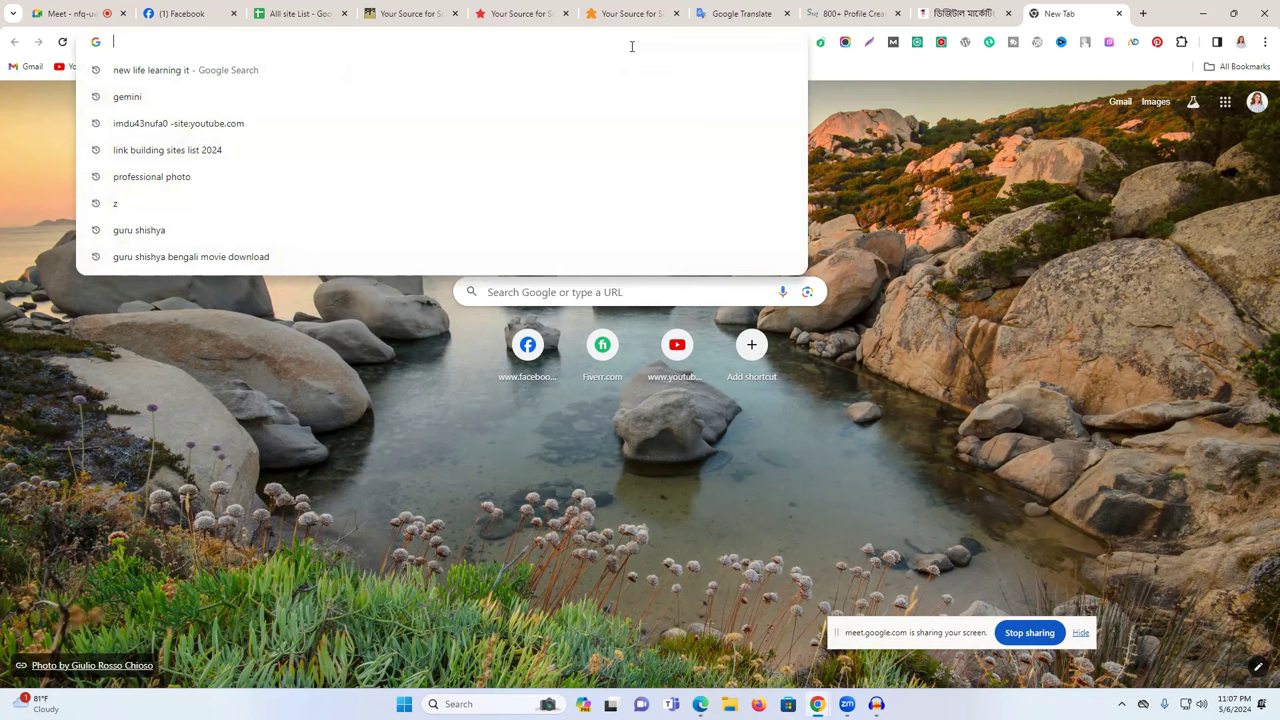
{"action": "type", "text": "mago"}
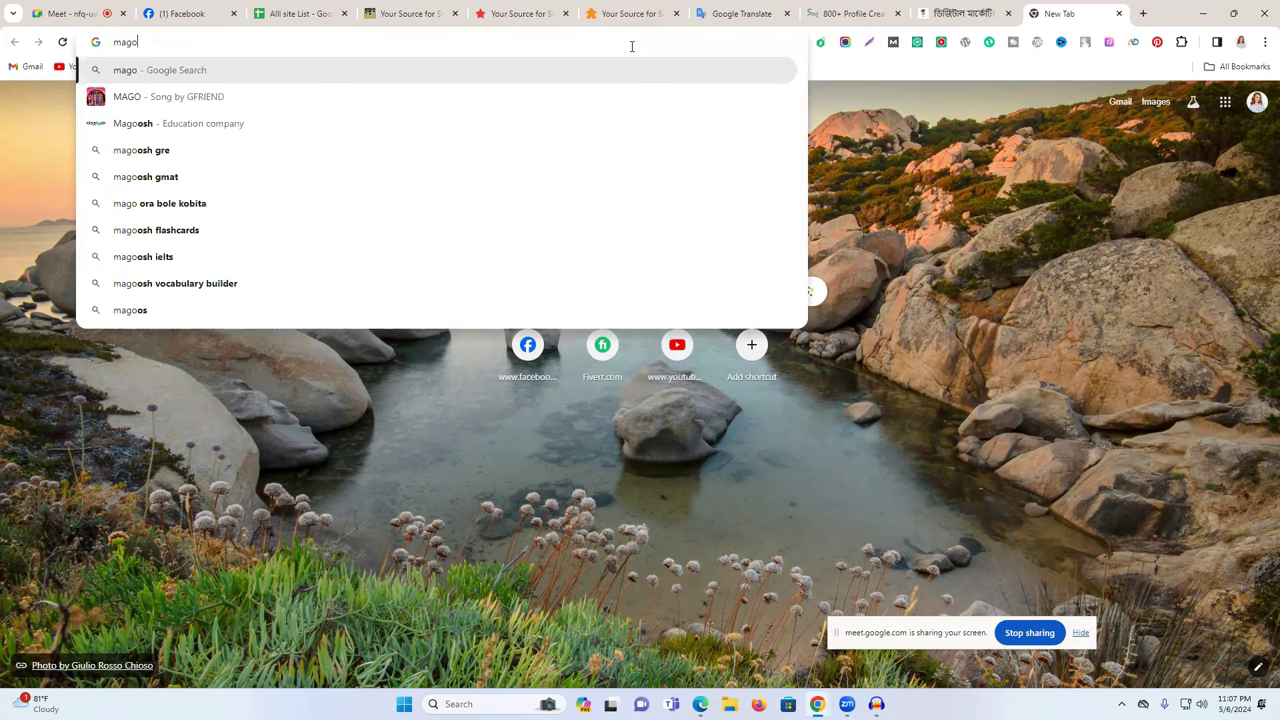
{"action": "type", "text": " roobot"}
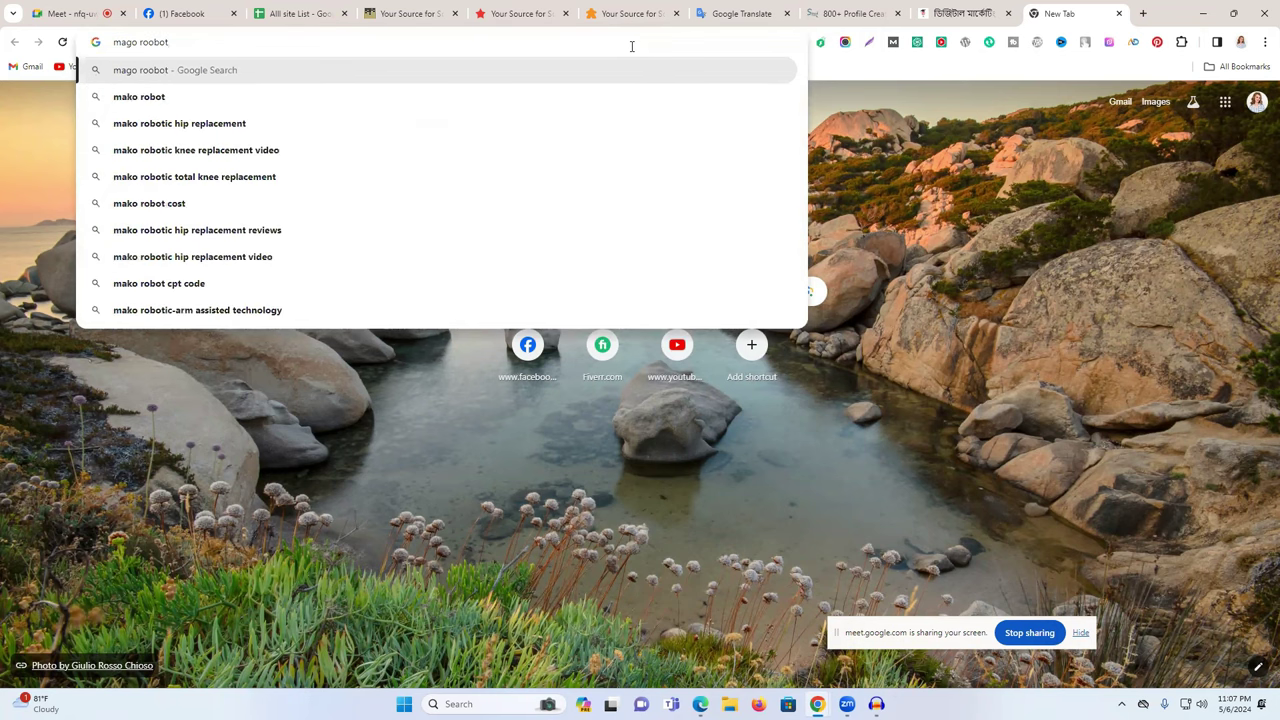
{"action": "left_click", "coordinate": [462, 100]}
{"action": "scroll", "coordinate": [253, 281], "scroll_direction": "down", "scroll_amount": 5}
{"action": "scroll", "coordinate": [253, 281], "scroll_direction": "down", "scroll_amount": 8}
{"action": "scroll", "coordinate": [253, 284], "scroll_direction": "down", "scroll_amount": 8}
{"action": "scroll", "coordinate": [193, 160], "scroll_direction": "up", "scroll_amount": 1}
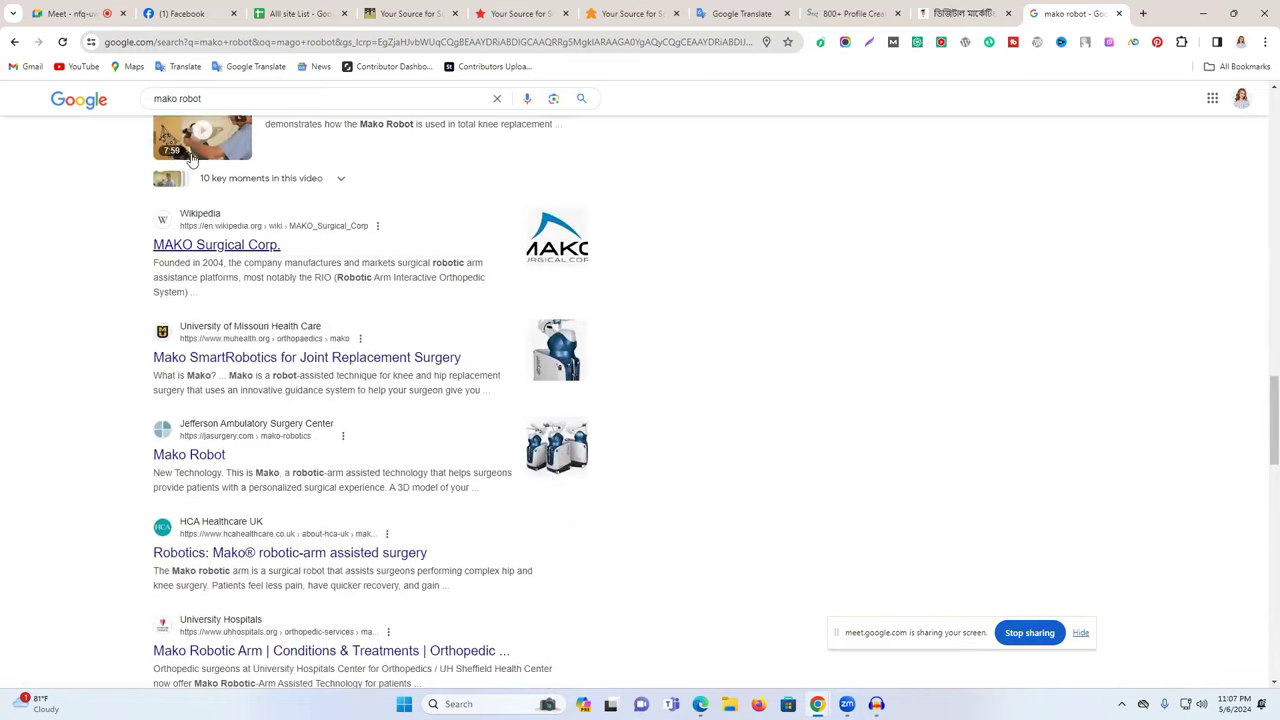
{"action": "scroll", "coordinate": [193, 160], "scroll_direction": "up", "scroll_amount": 1}
Search Google for "mangoroobt" and look through the results
{"action": "left_click", "coordinate": [217, 95]}
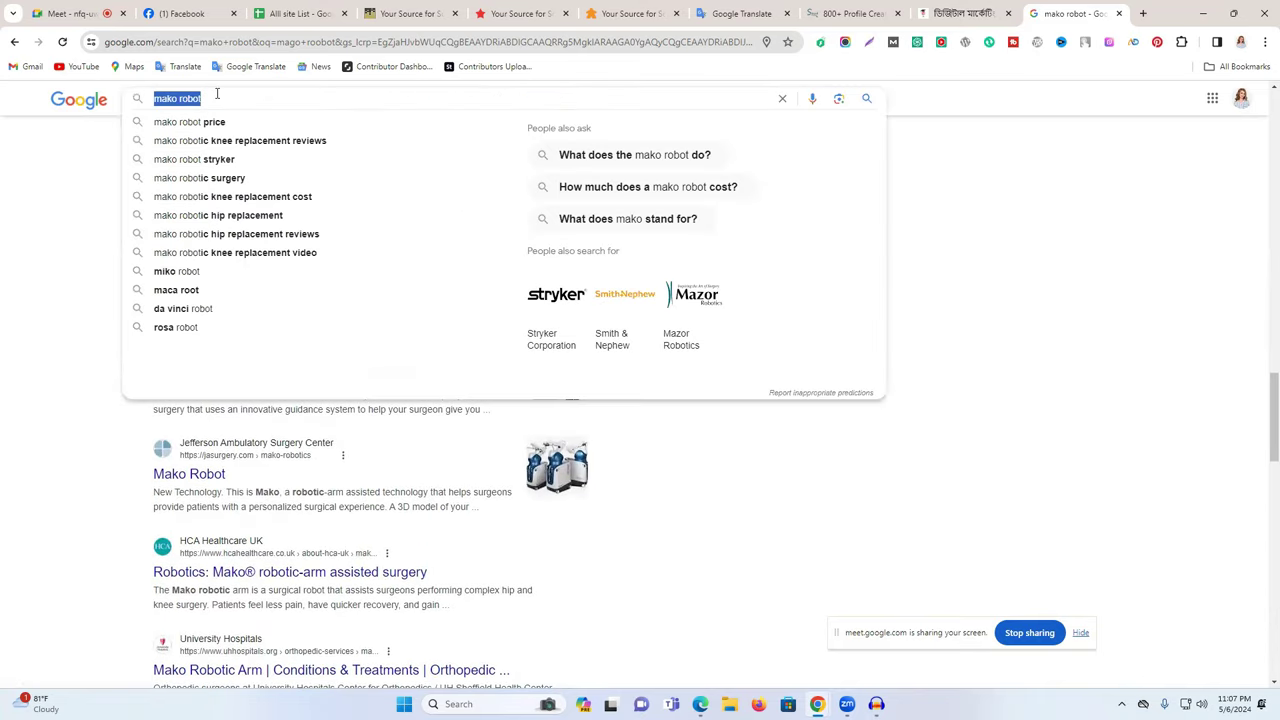
{"action": "type", "text": "mago"}
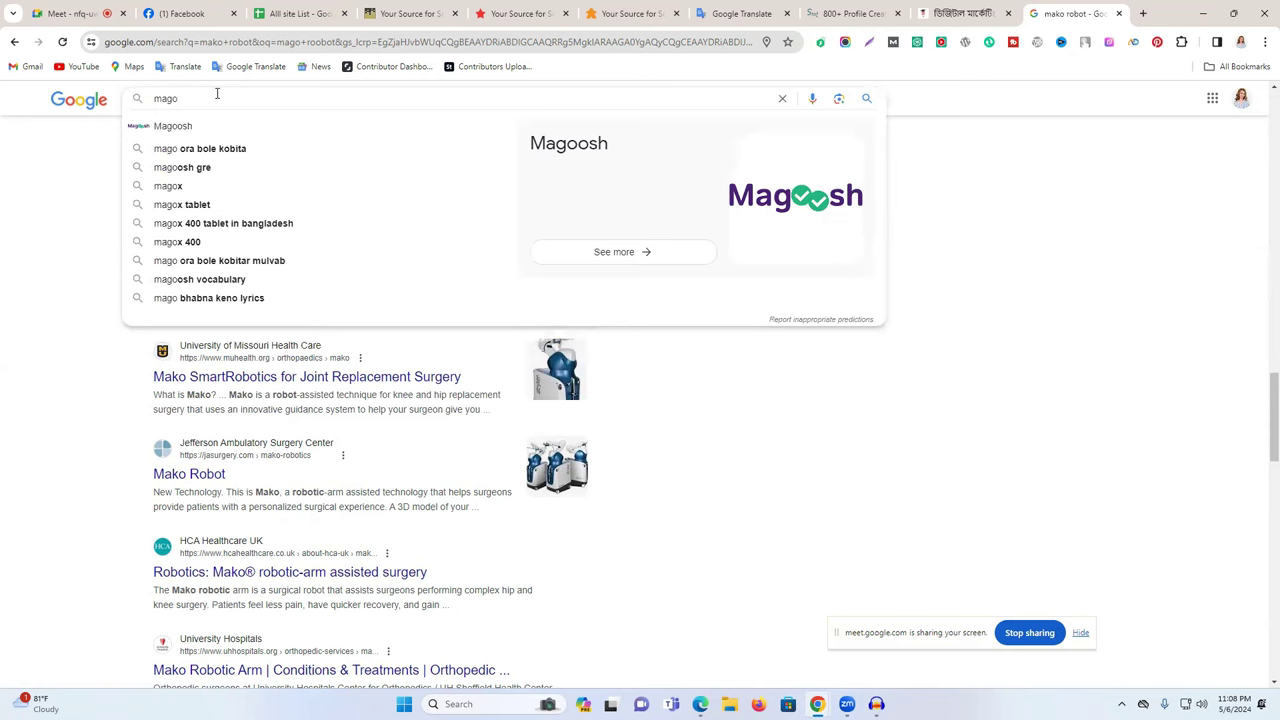
{"action": "type", "text": "roob"}
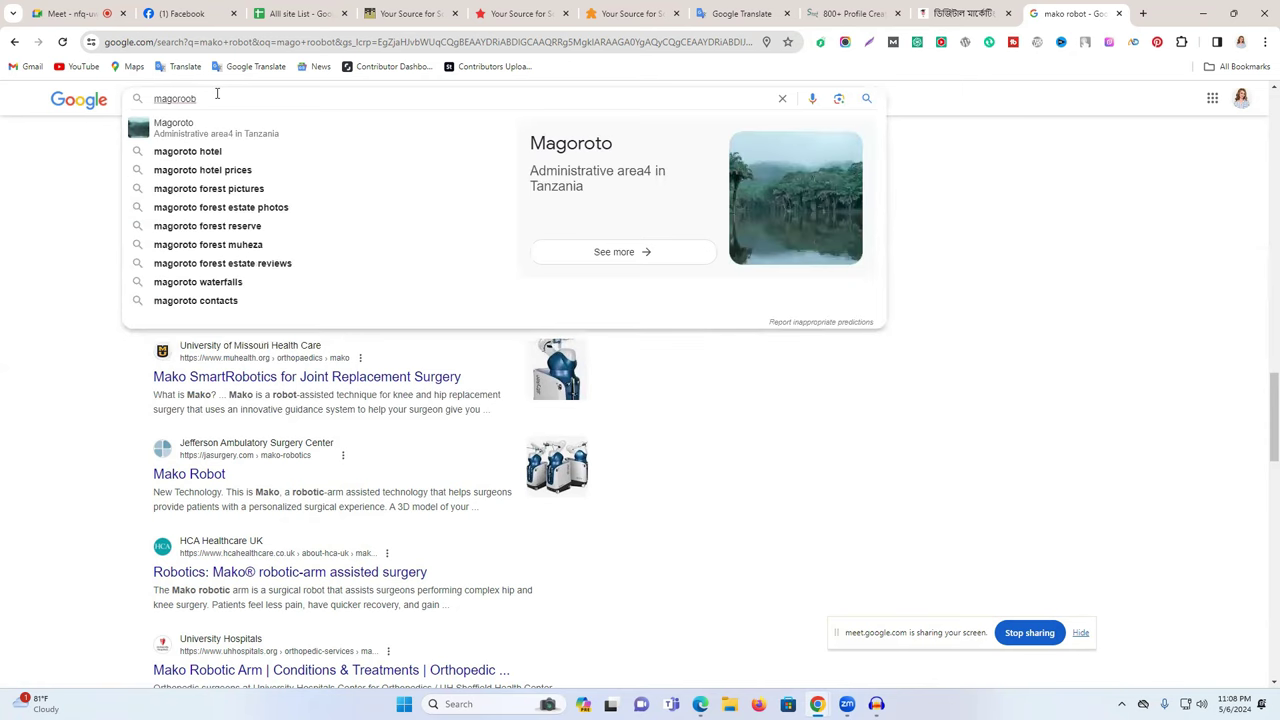
{"action": "key", "text": "BackSpace"}
{"action": "key", "text": "BackSpace"}
{"action": "key", "text": "BackSpace"}
{"action": "key", "text": "BackSpace"}
{"action": "key", "text": "BackSpace"}
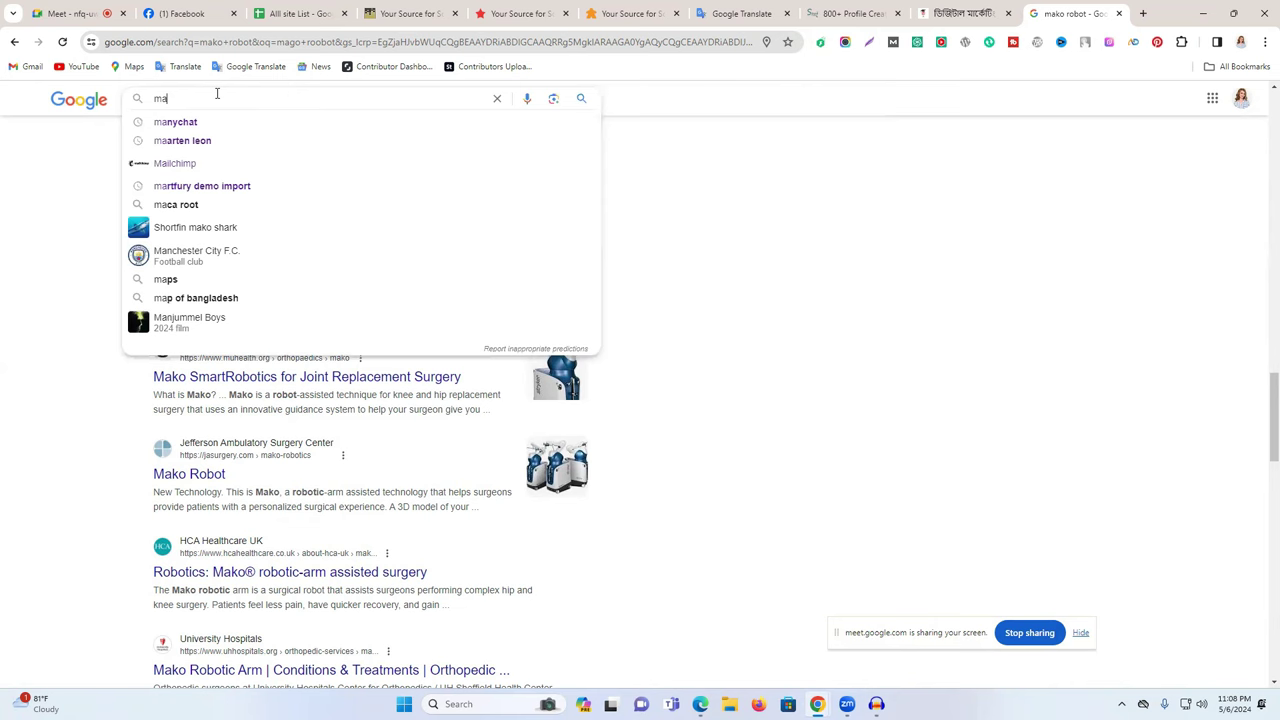
{"action": "type", "text": "ngo"}
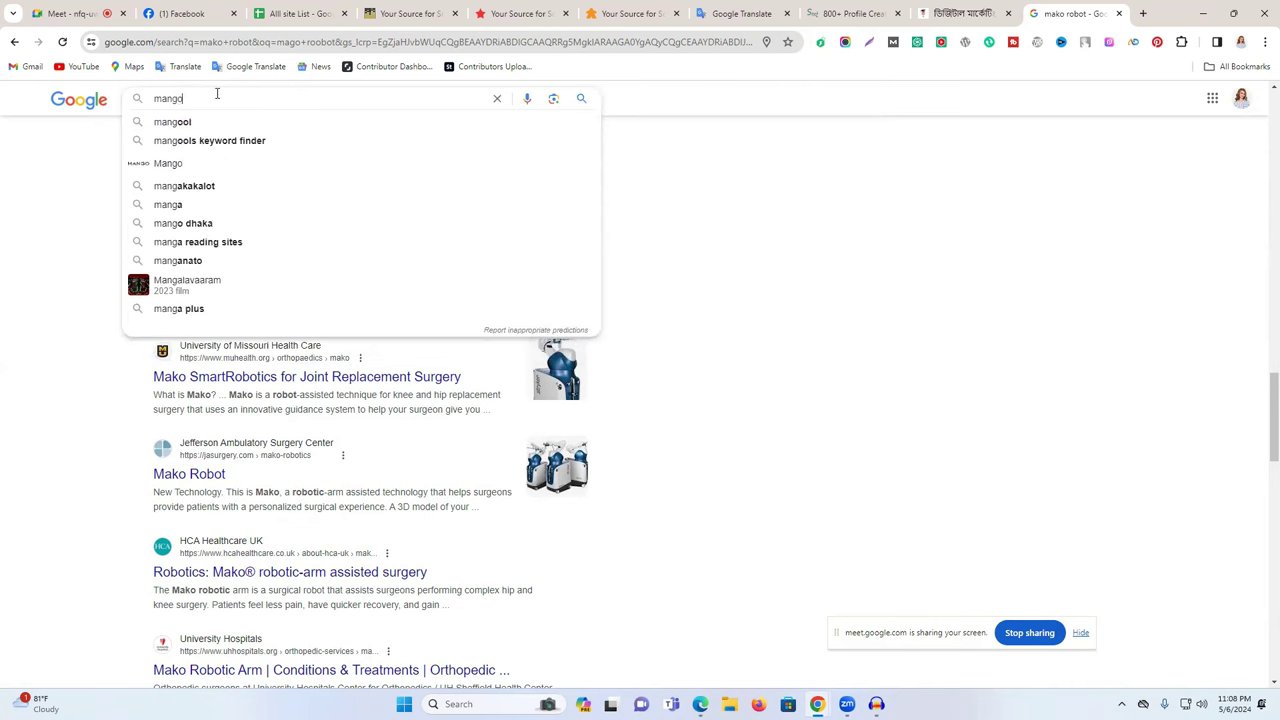
{"action": "type", "text": "roobt"}
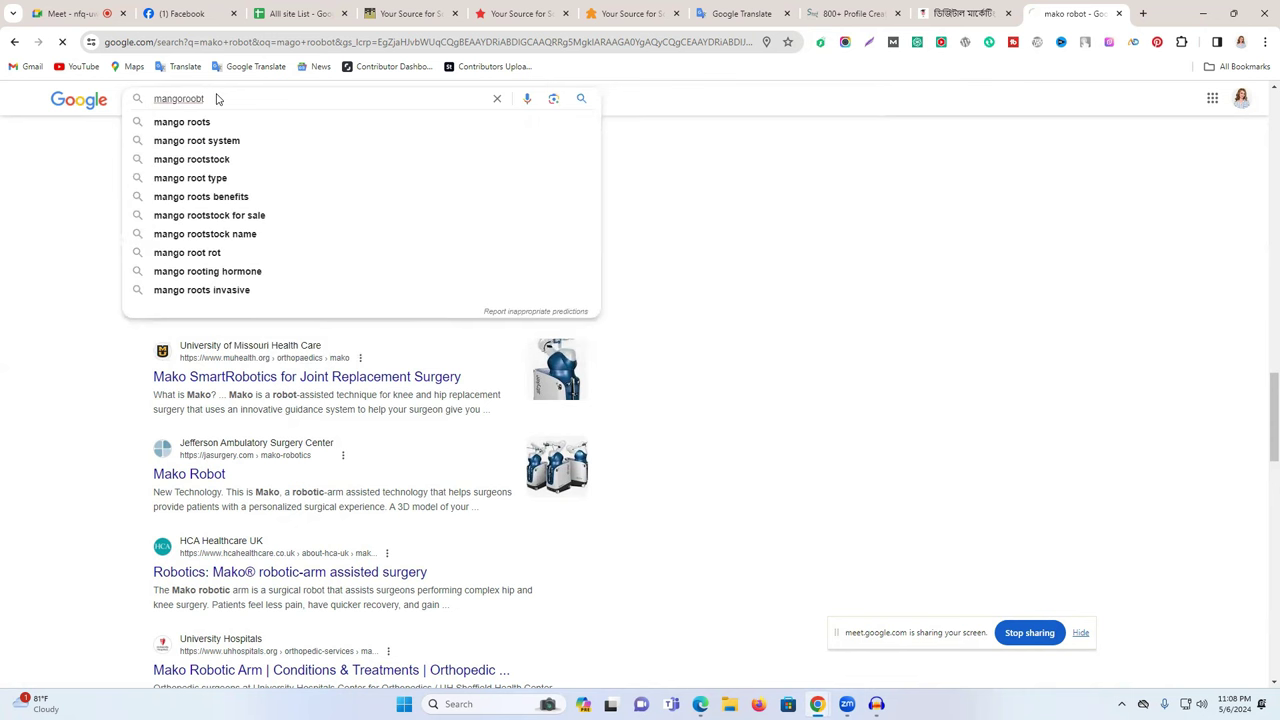
{"action": "key", "text": "Return"}
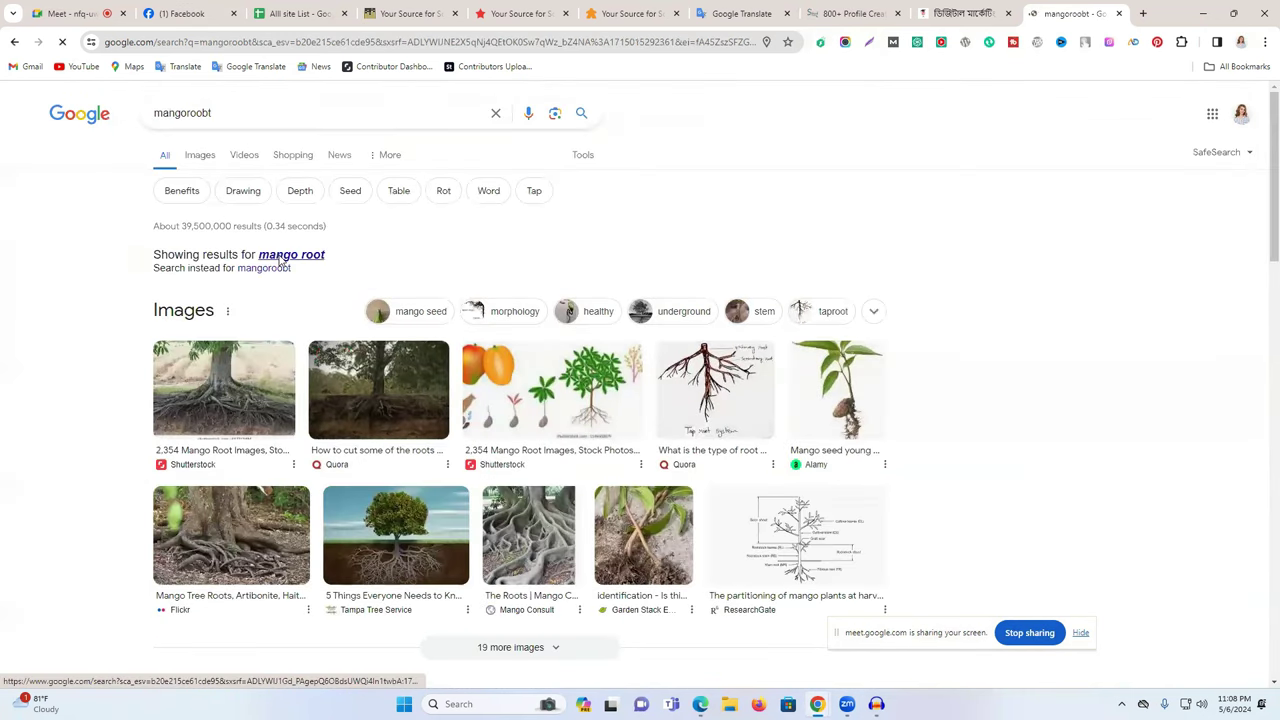
{"action": "scroll", "coordinate": [277, 412], "scroll_direction": "down", "scroll_amount": 6}
{"action": "scroll", "coordinate": [277, 412], "scroll_direction": "down", "scroll_amount": 10}
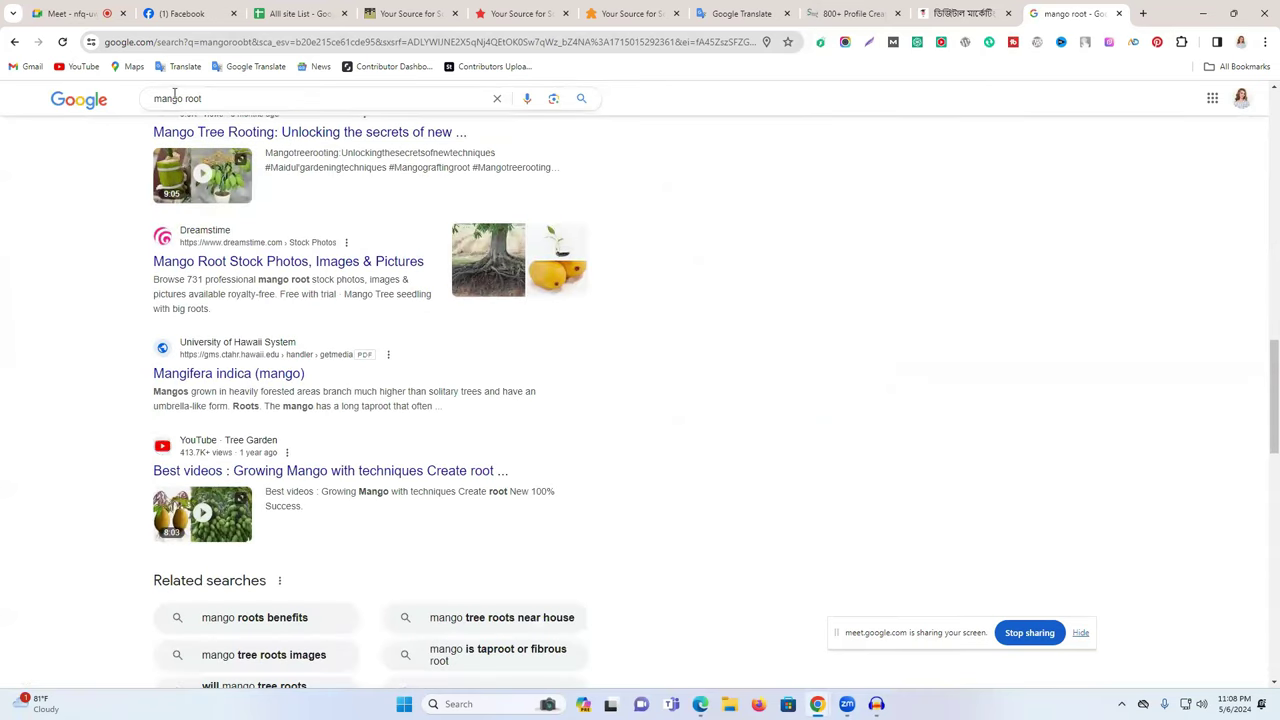
Change the Google search to "mago root"
{"action": "left_click", "coordinate": [172, 95]}
{"action": "key", "text": "BackSpace"}
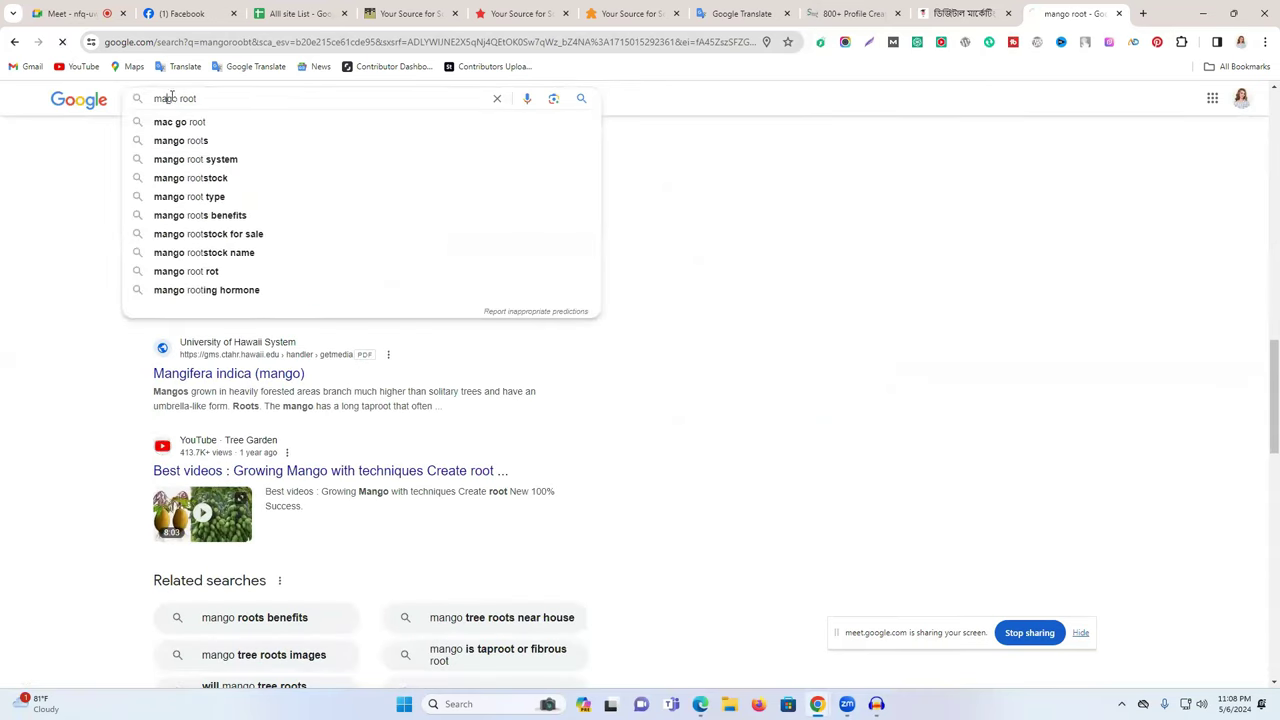
{"action": "key", "text": "Return"}
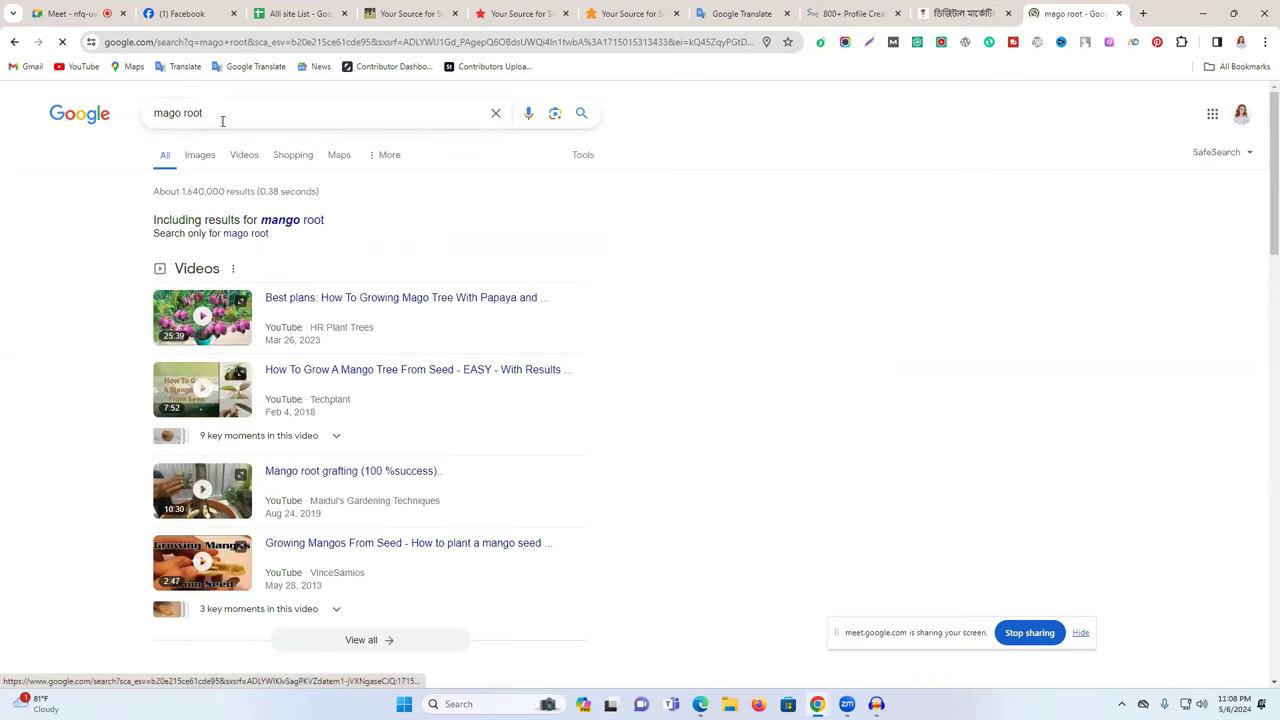
Search for "manyroobt" and switch to the suggested "manny robot" search
{"action": "double_click", "coordinate": [223, 120]}
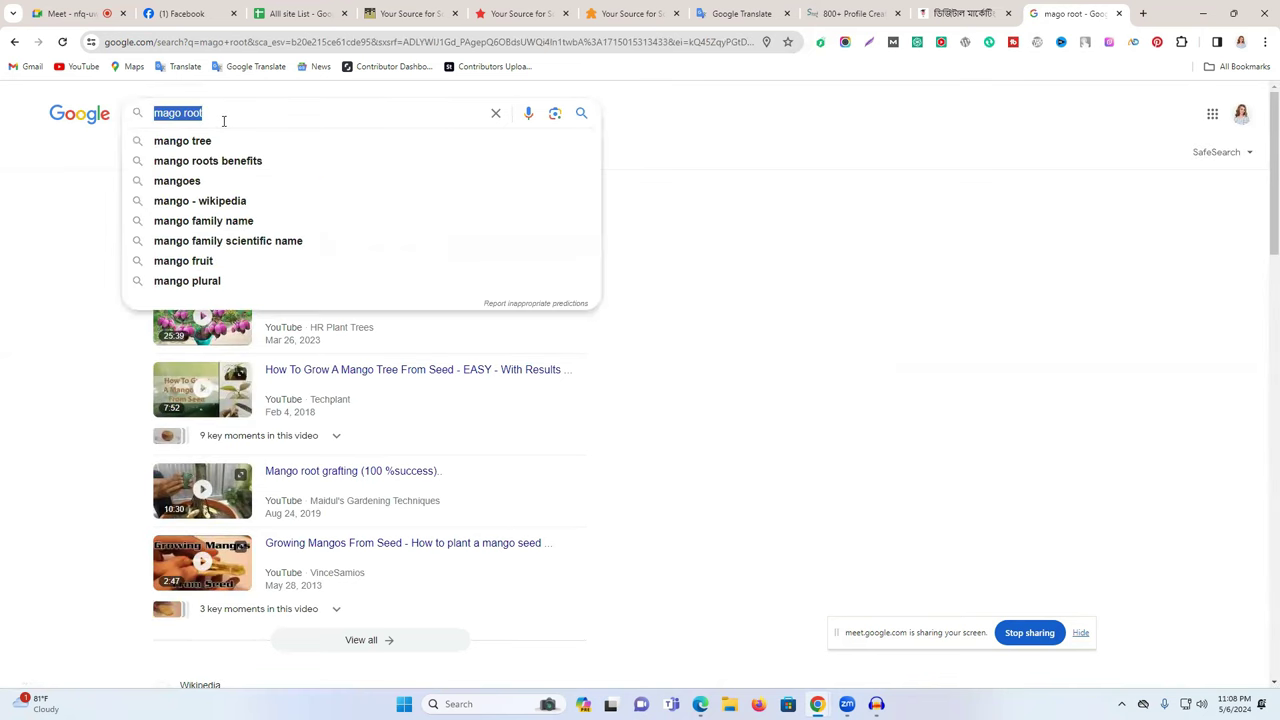
{"action": "type", "text": "man"}
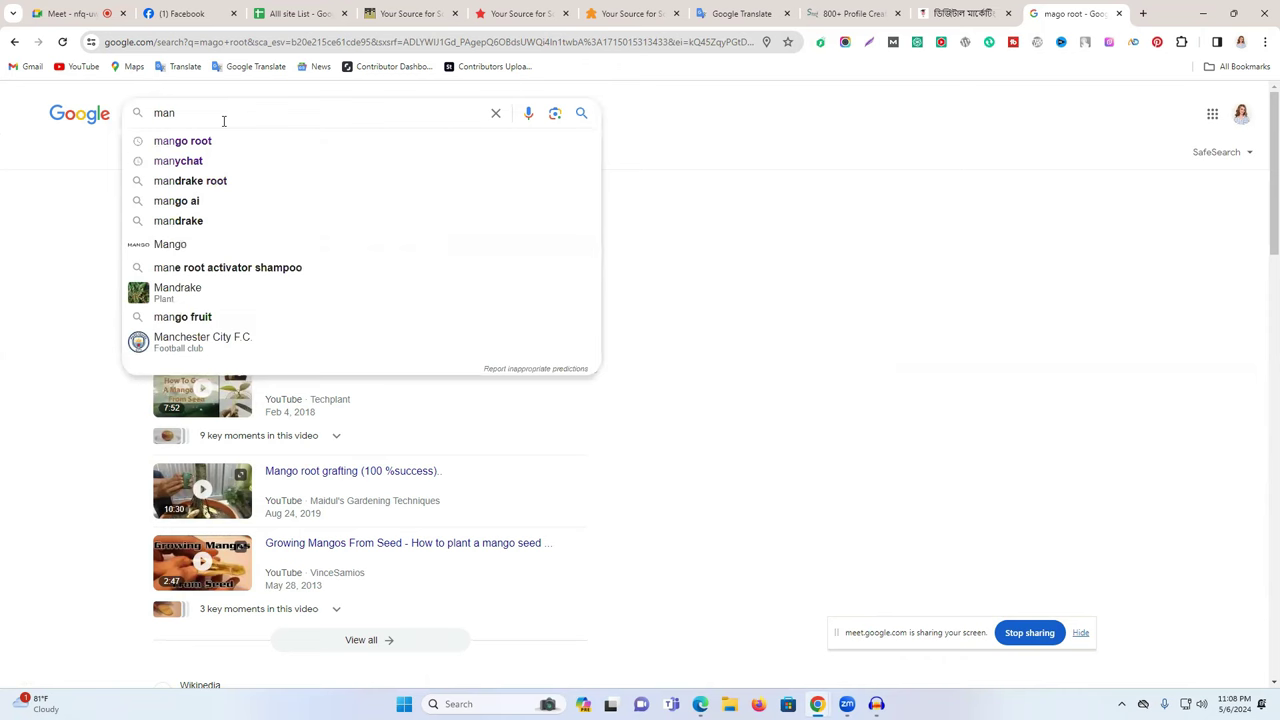
{"action": "type", "text": "yroobt"}
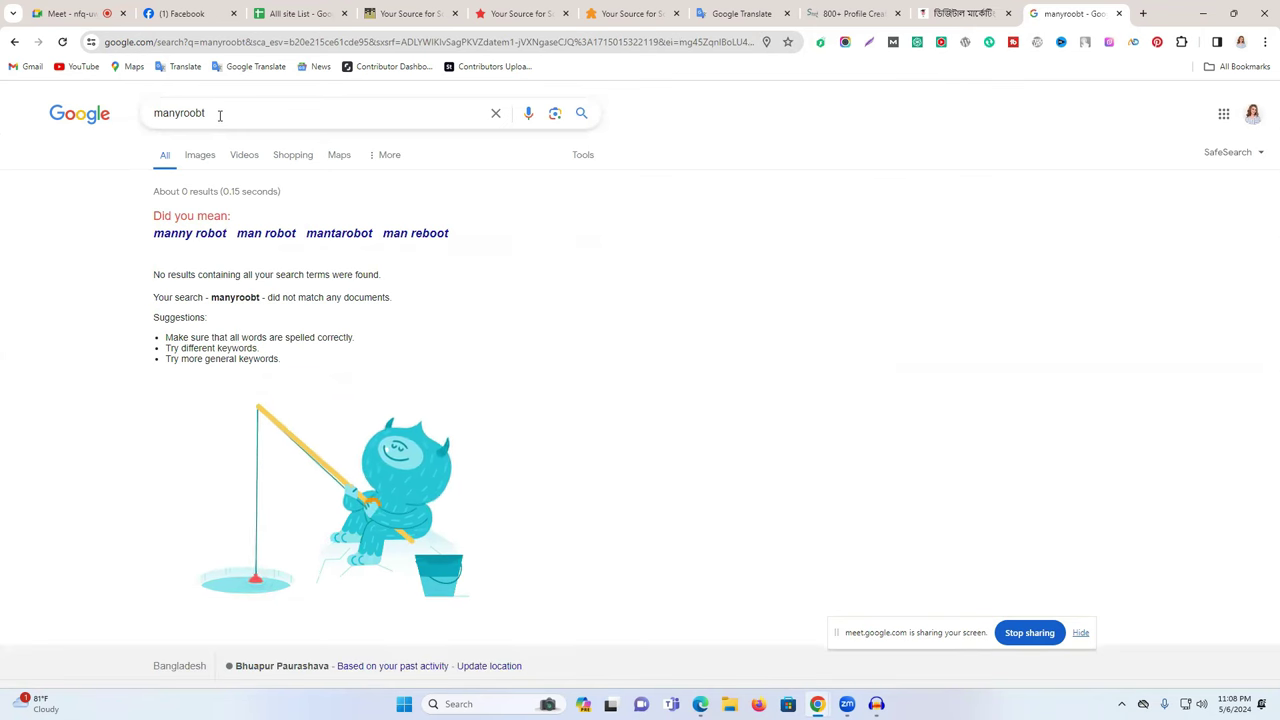
{"action": "left_click", "coordinate": [190, 234]}
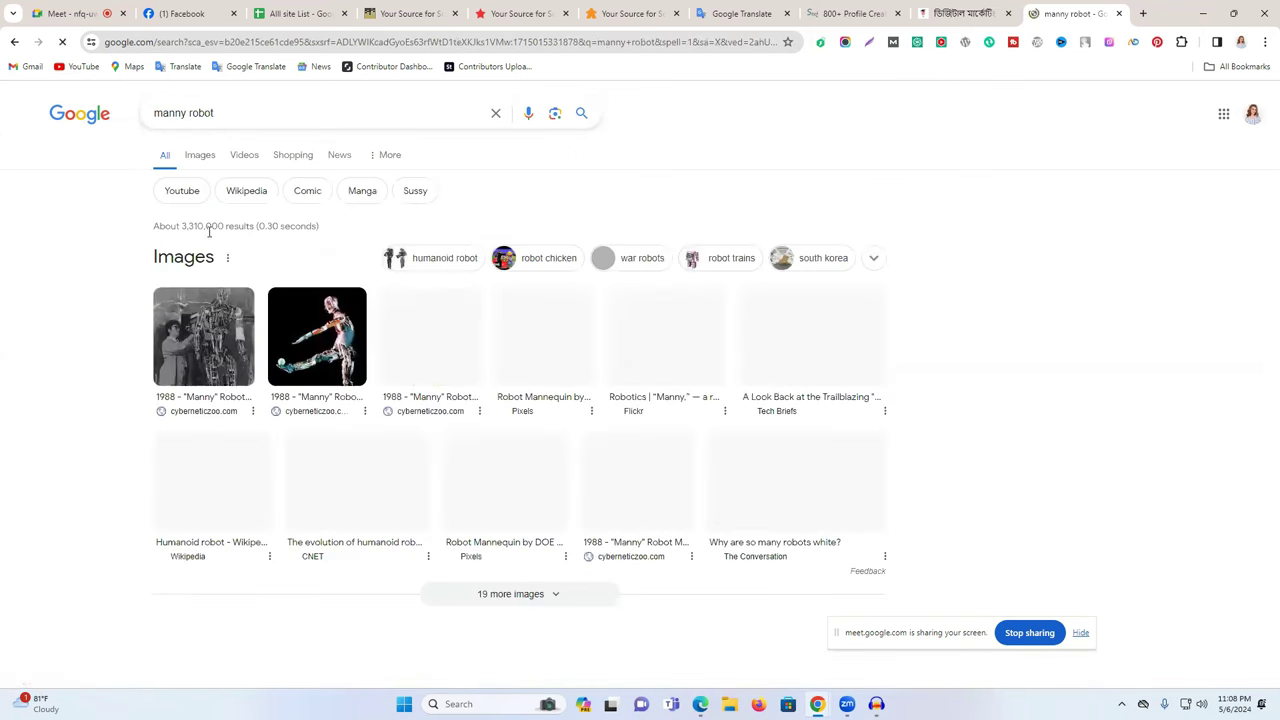
Change the Google search to the suggested "money robot"
{"action": "left_click", "coordinate": [165, 113]}
{"action": "key", "text": "Delete"}
{"action": "type", "text": "o"}
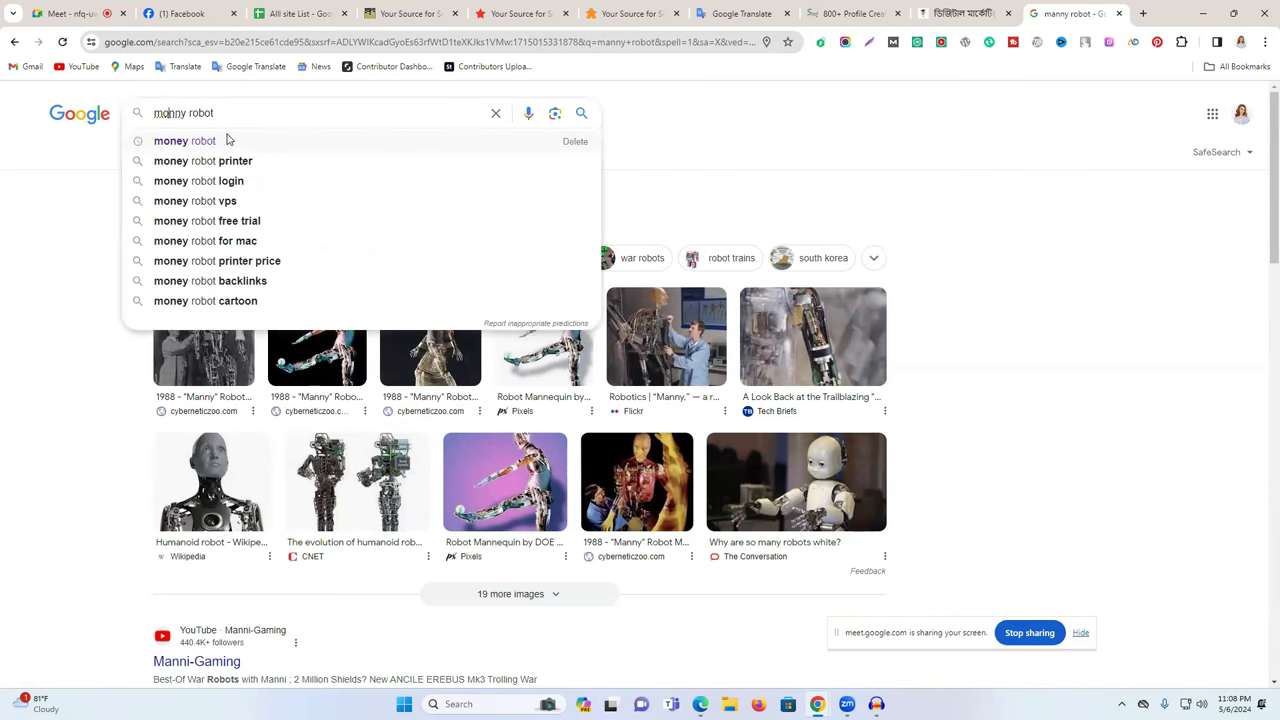
{"action": "left_click", "coordinate": [228, 140]}
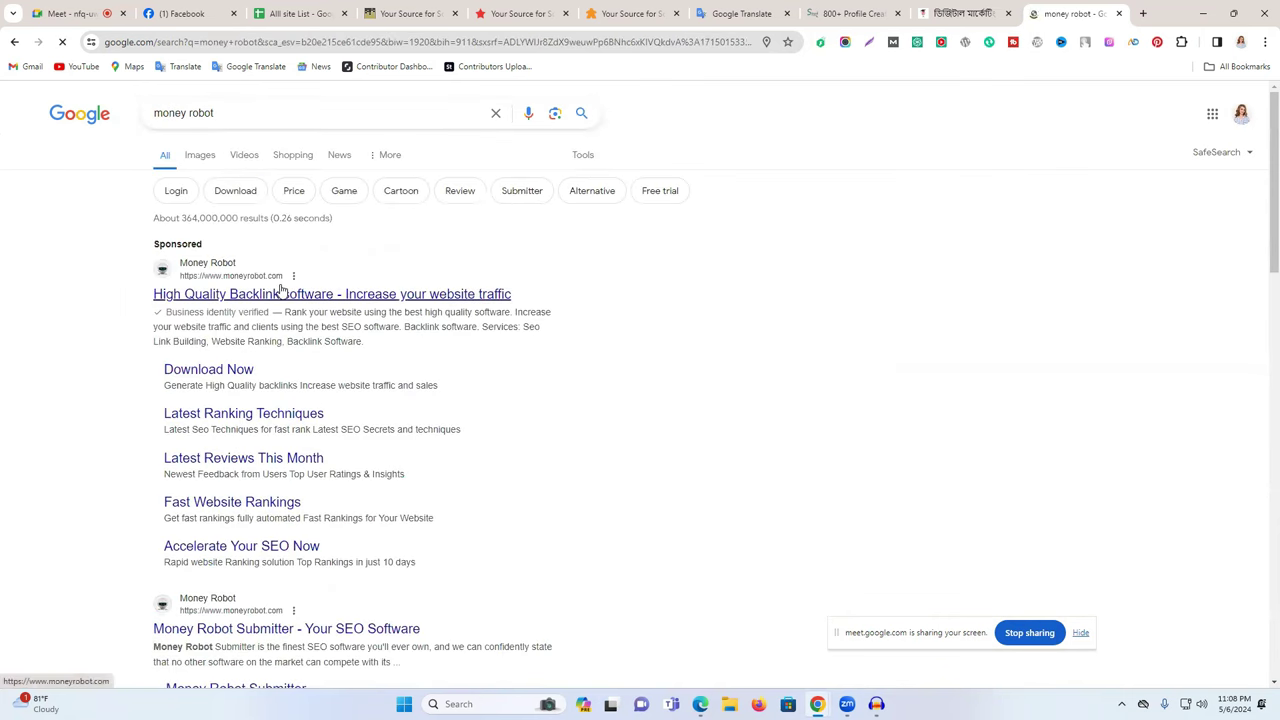
Look through the search results and open the Money Robot Submitter website
{"action": "scroll", "coordinate": [206, 477], "scroll_direction": "down", "scroll_amount": 2}
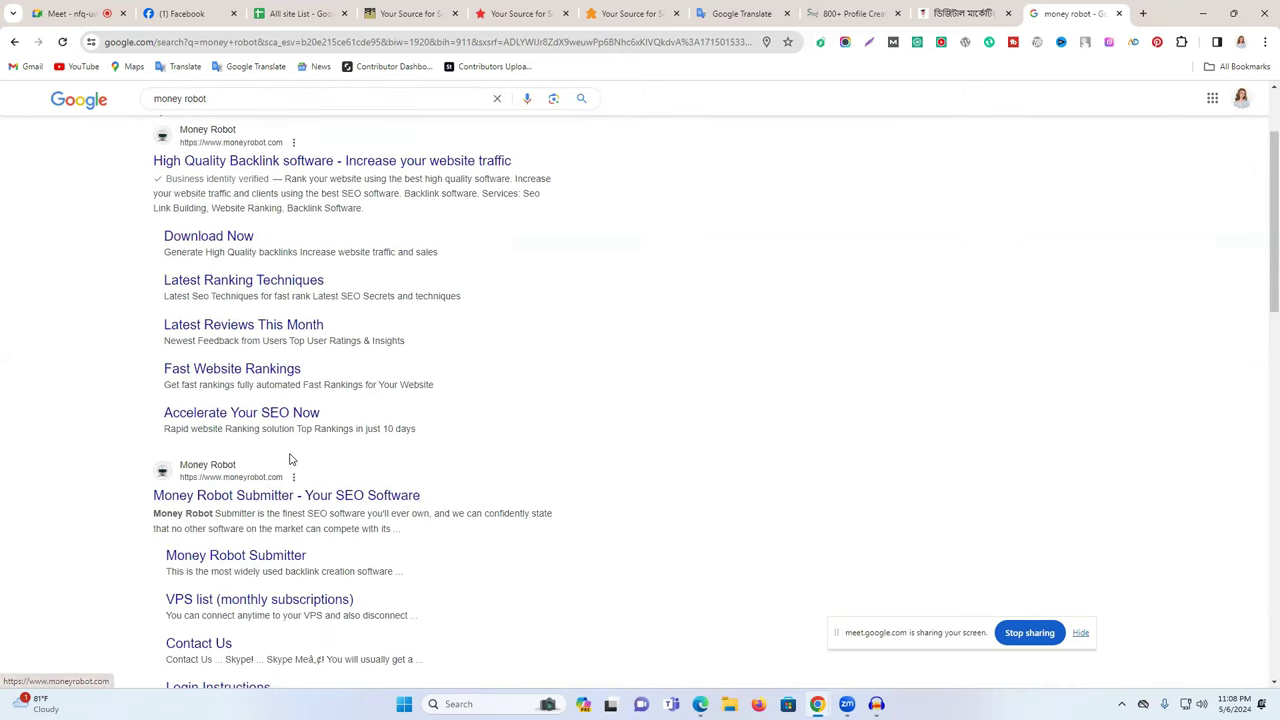
{"action": "scroll", "coordinate": [289, 457], "scroll_direction": "down", "scroll_amount": 1}
{"action": "scroll", "coordinate": [266, 443], "scroll_direction": "up", "scroll_amount": 2}
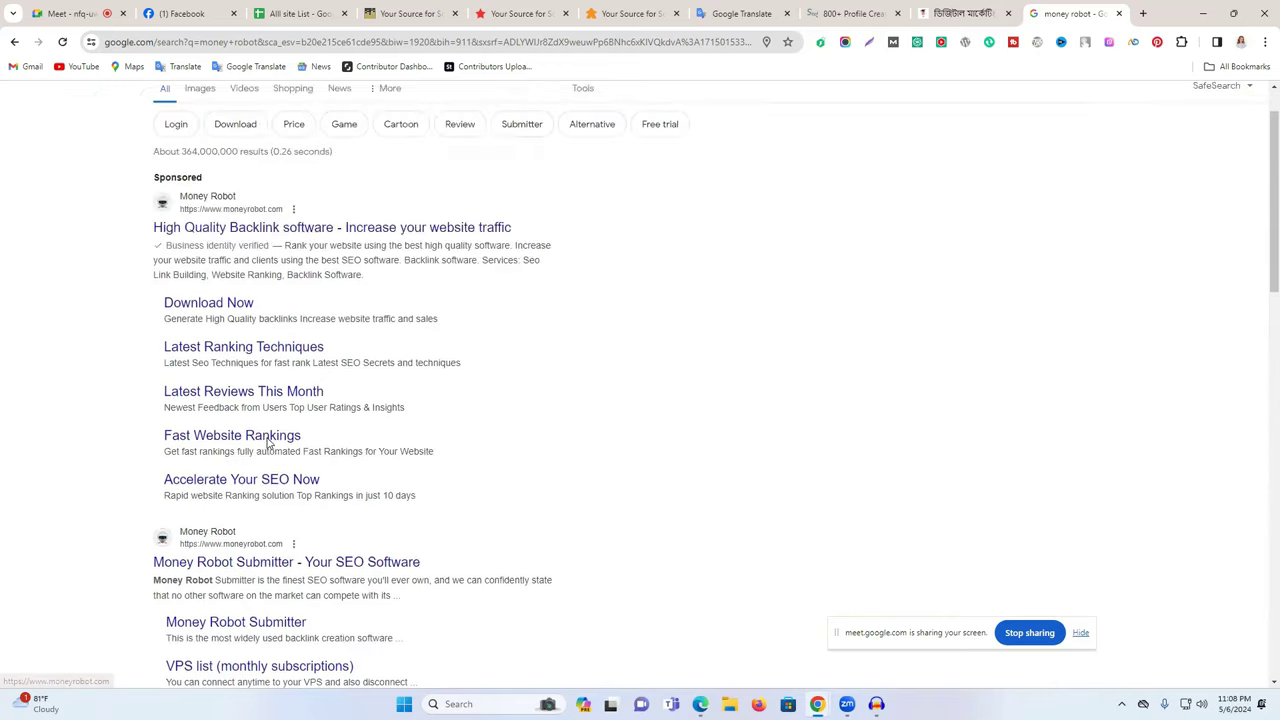
{"action": "left_click", "coordinate": [175, 563]}
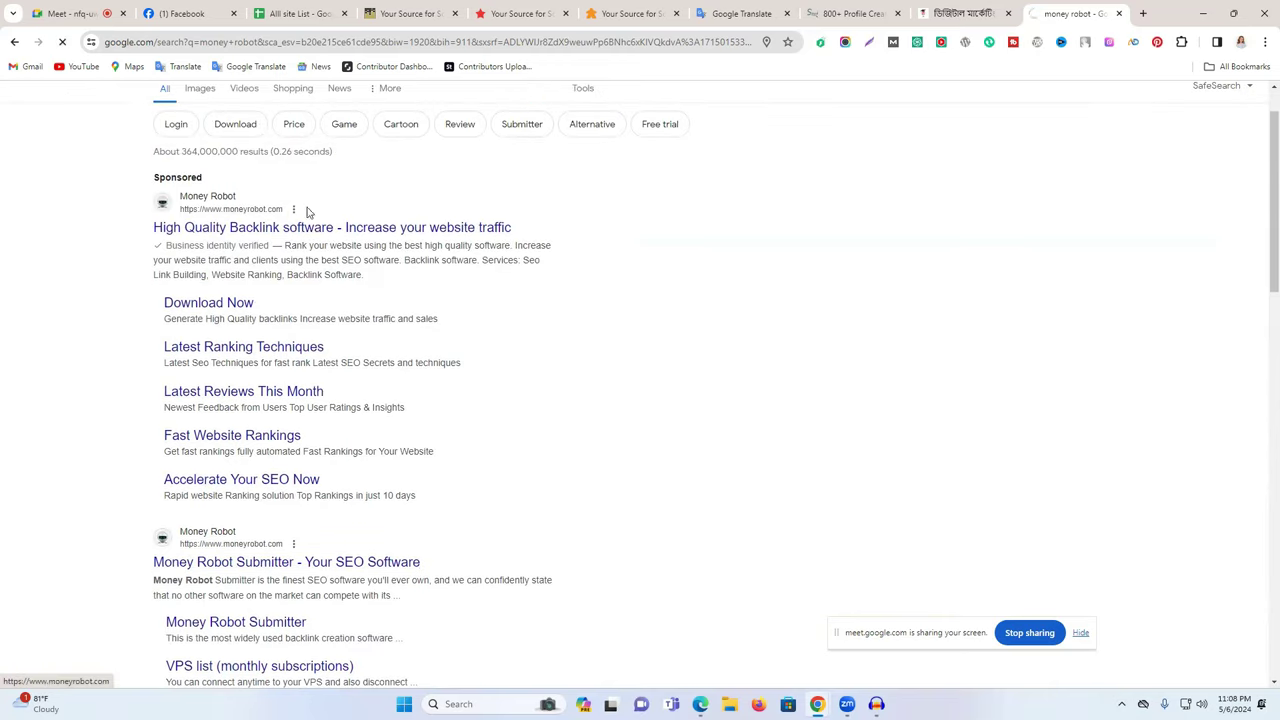
Download the Money Robot installer from the site and open the recent download history
{"action": "scroll", "coordinate": [856, 300], "scroll_direction": "down", "scroll_amount": 2}
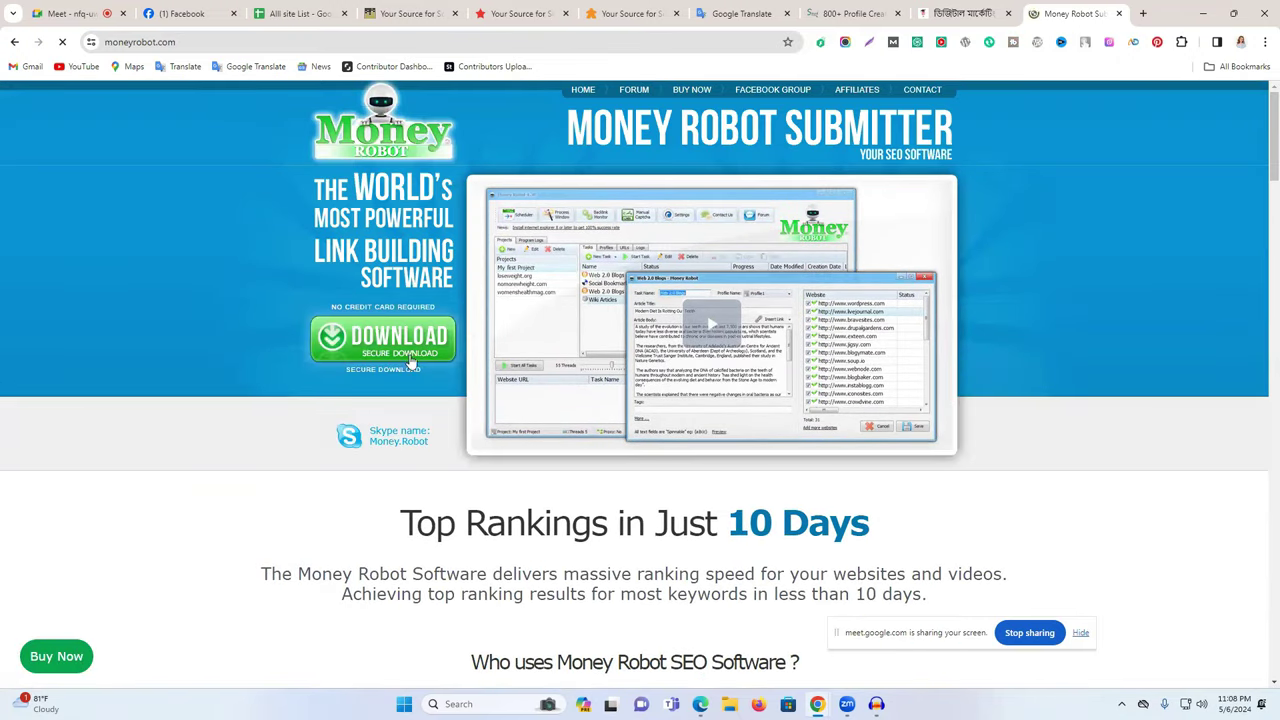
{"action": "left_click", "coordinate": [360, 342]}
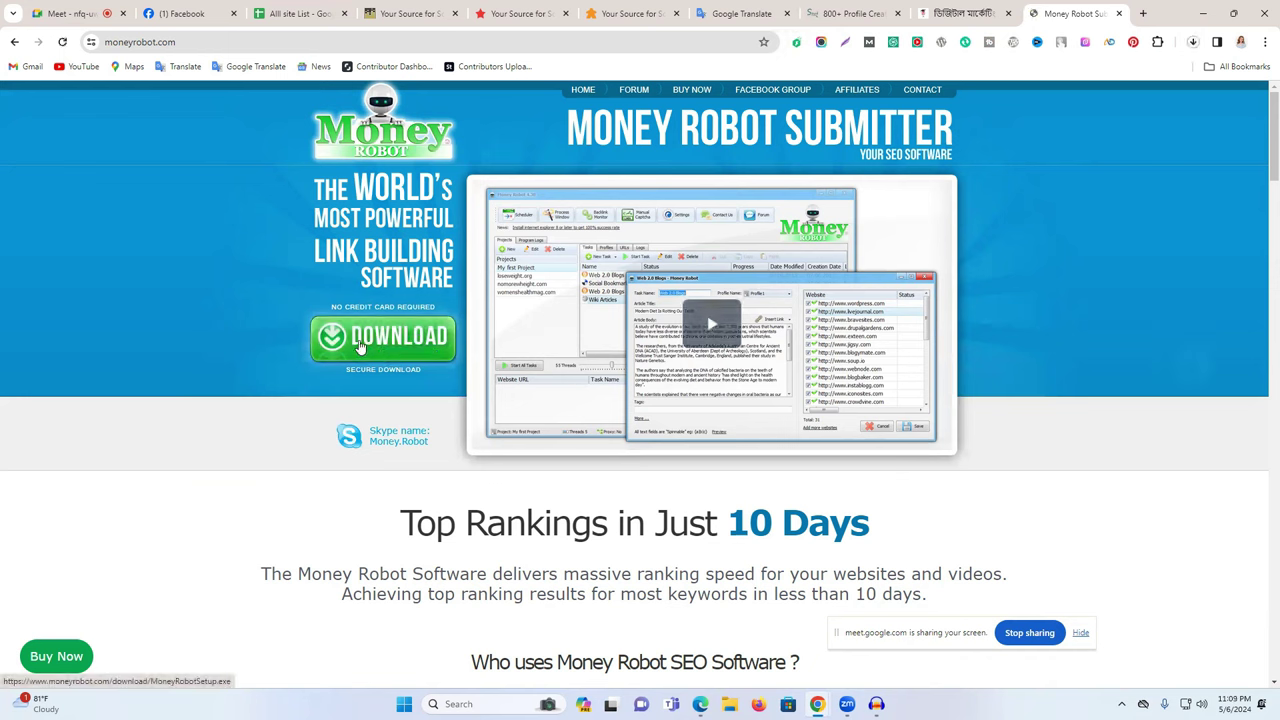
{"action": "left_click", "coordinate": [1192, 42]}
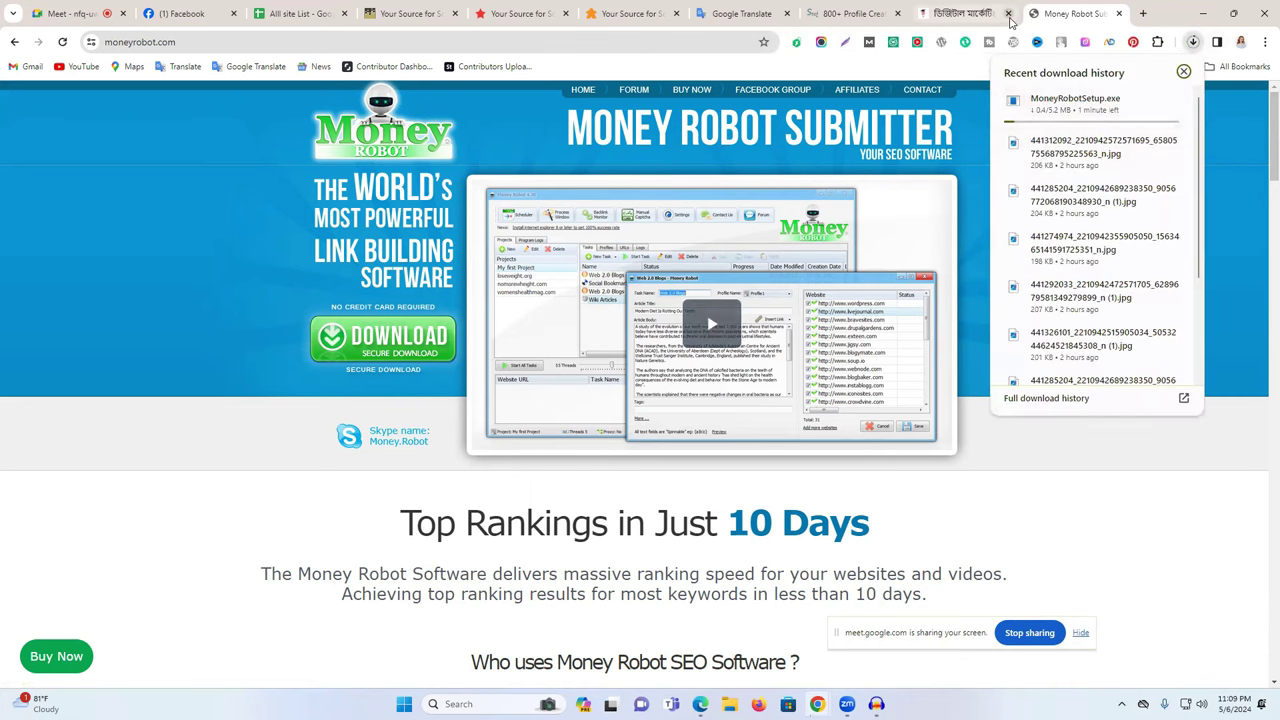
Close the 800+ profile creation page and check the installer's download progress from the Money Robot page
{"action": "left_click", "coordinate": [850, 13]}
{"action": "left_click", "coordinate": [897, 13]}
{"action": "left_click", "coordinate": [985, 10]}
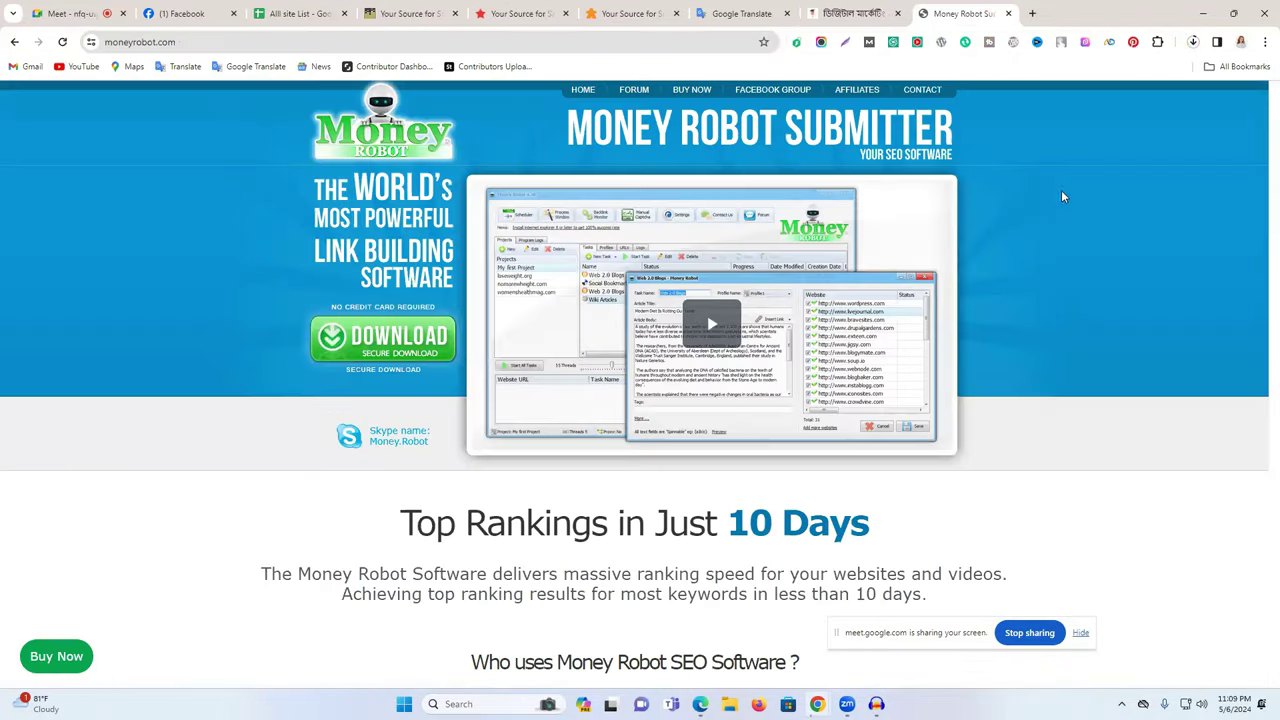
{"action": "left_click", "coordinate": [1194, 42]}
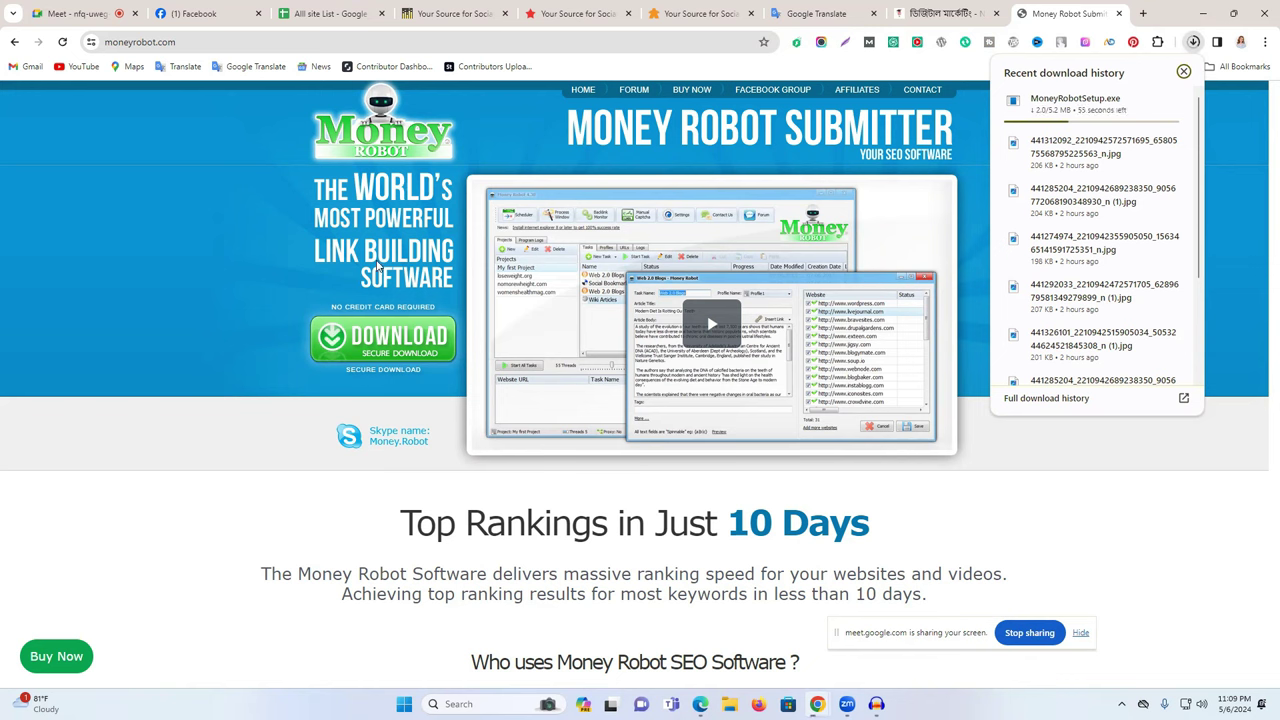
Look over the open explorebookmarks, tbookmark and bookmarkspring home pages
{"action": "left_click", "coordinate": [460, 12]}
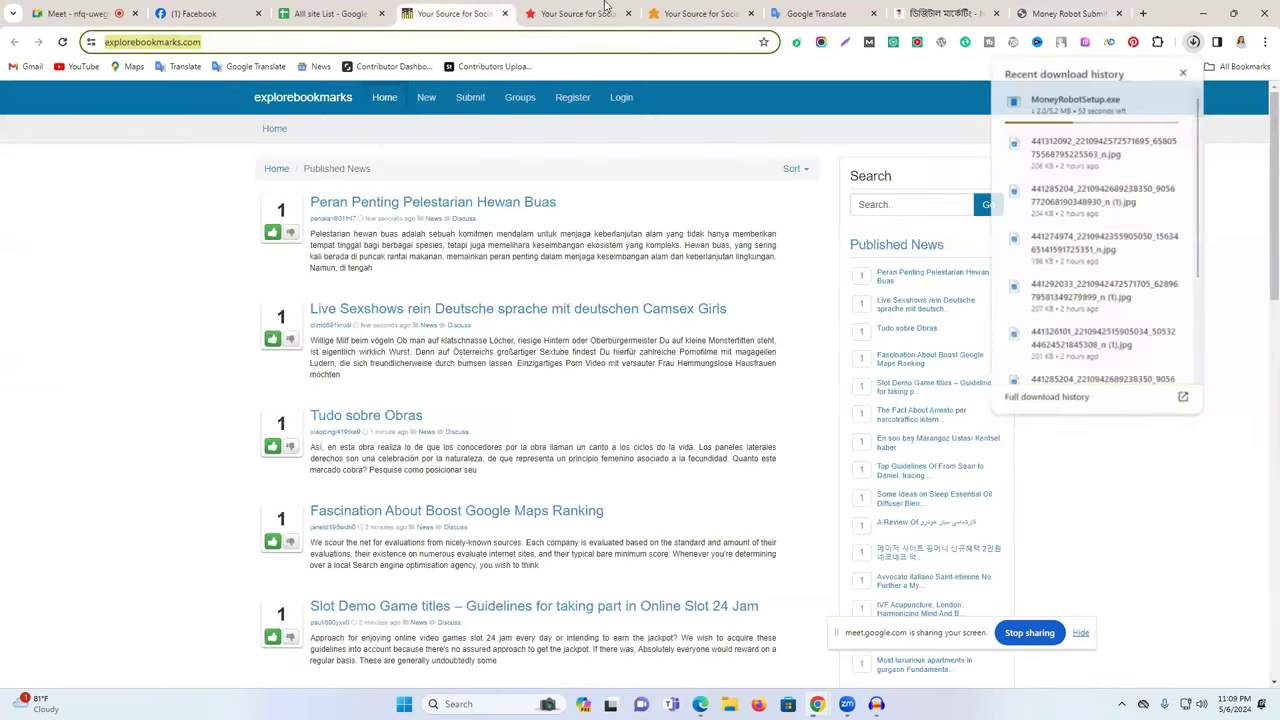
{"action": "left_click", "coordinate": [683, 10]}
{"action": "left_click", "coordinate": [636, 10]}
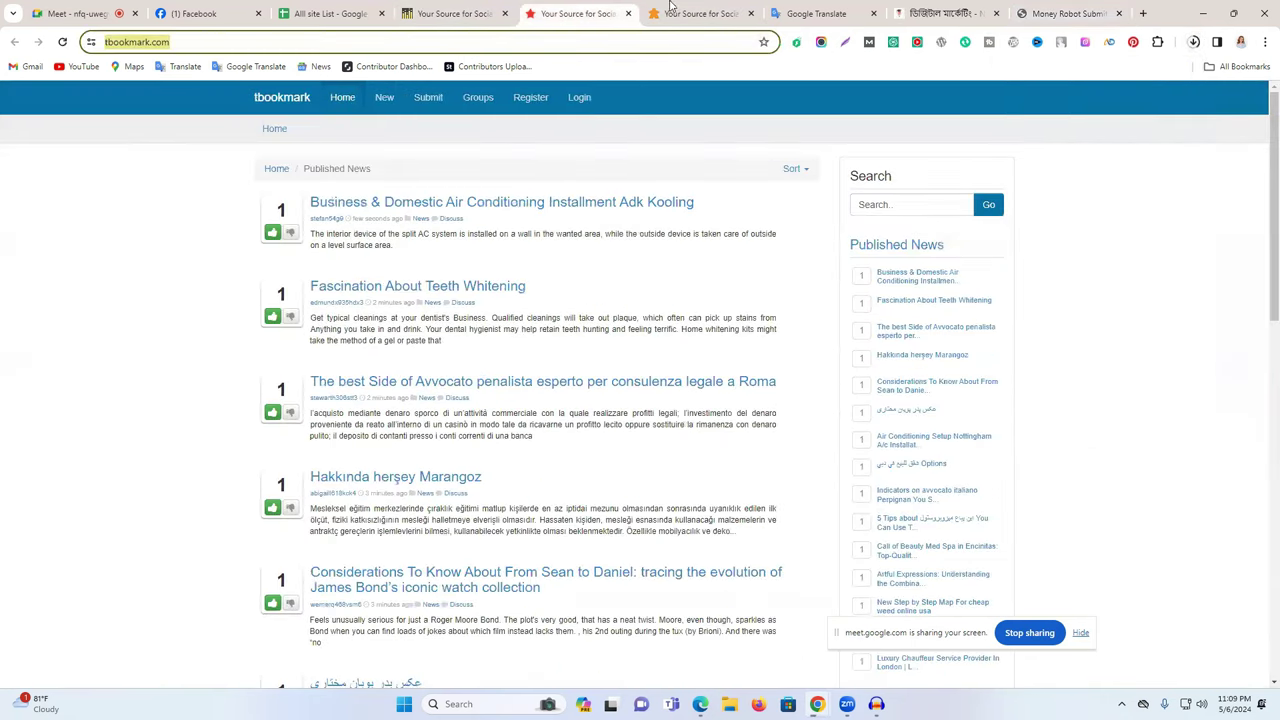
{"action": "left_click", "coordinate": [672, 10]}
{"action": "left_click", "coordinate": [445, 12]}
{"action": "left_click", "coordinate": [663, 8]}
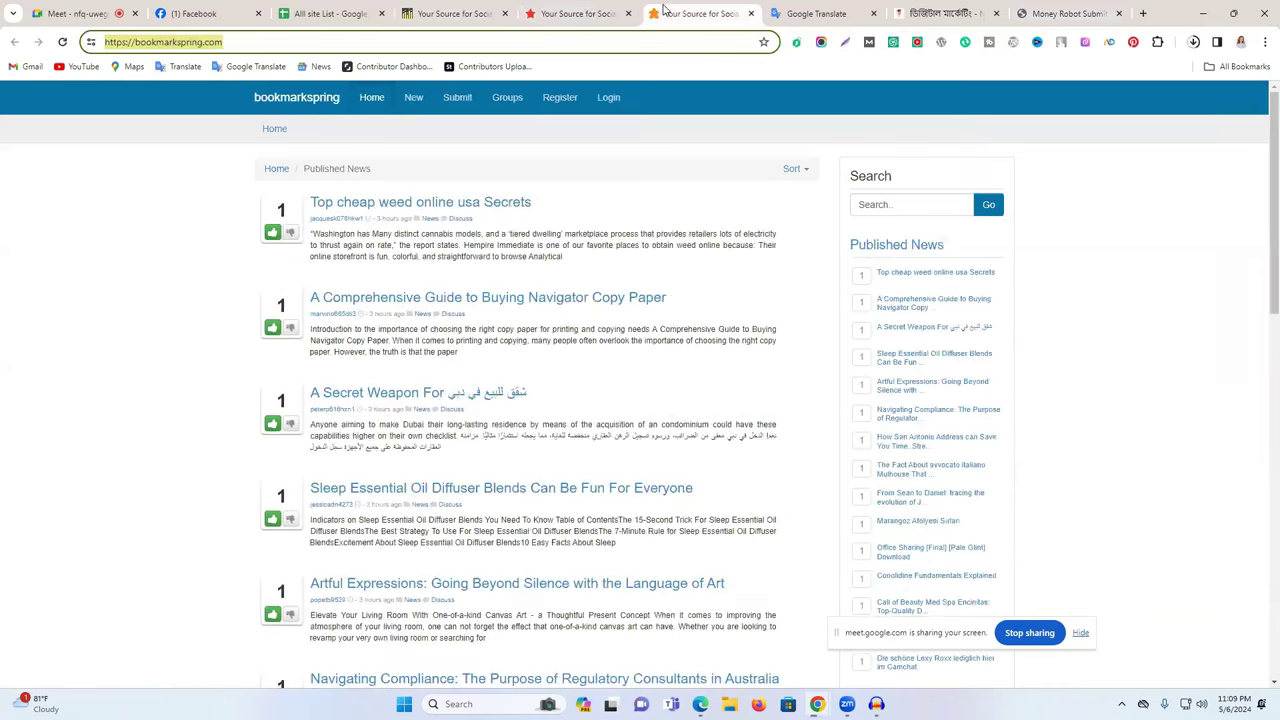
Close the bookmarkspring, tbookmark and explorebookmarks pages
{"action": "left_click", "coordinate": [749, 14]}
{"action": "left_click", "coordinate": [628, 14]}
{"action": "left_click", "coordinate": [504, 13]}
Try to share the bookmarking site list spreadsheet and dismiss the dialog
{"action": "left_click", "coordinate": [405, 11]}
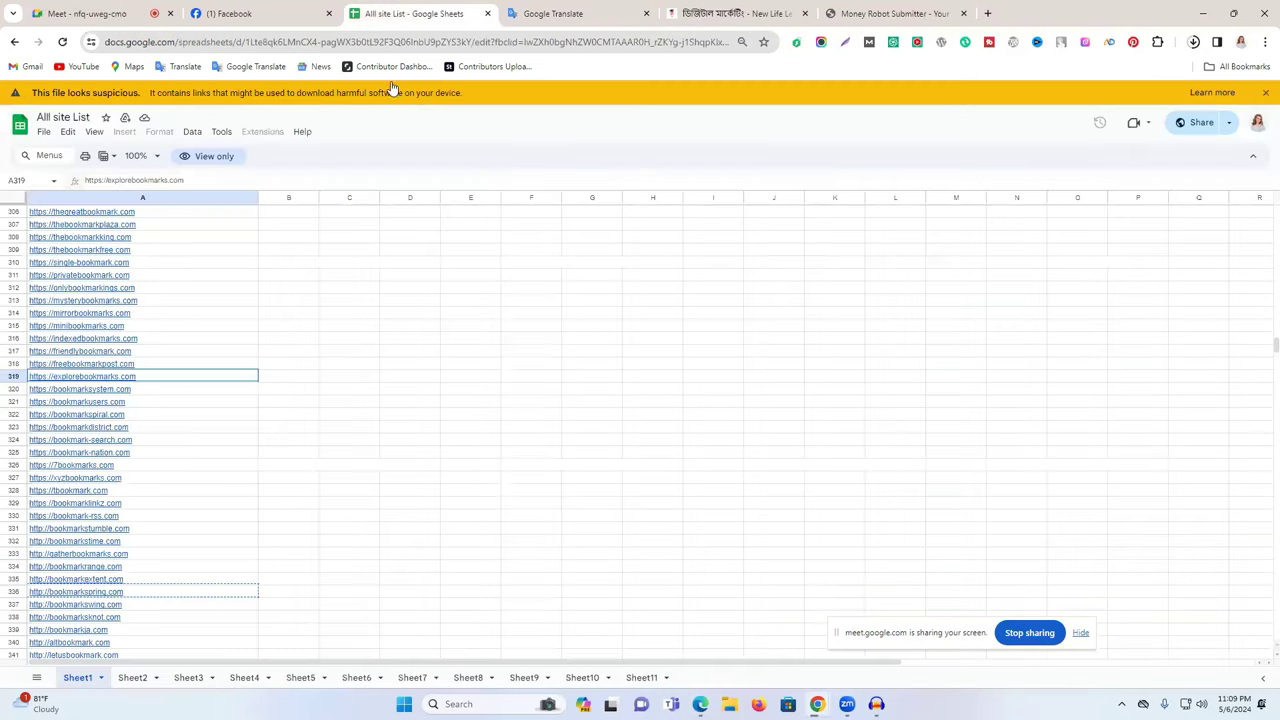
{"action": "left_click", "coordinate": [1201, 124]}
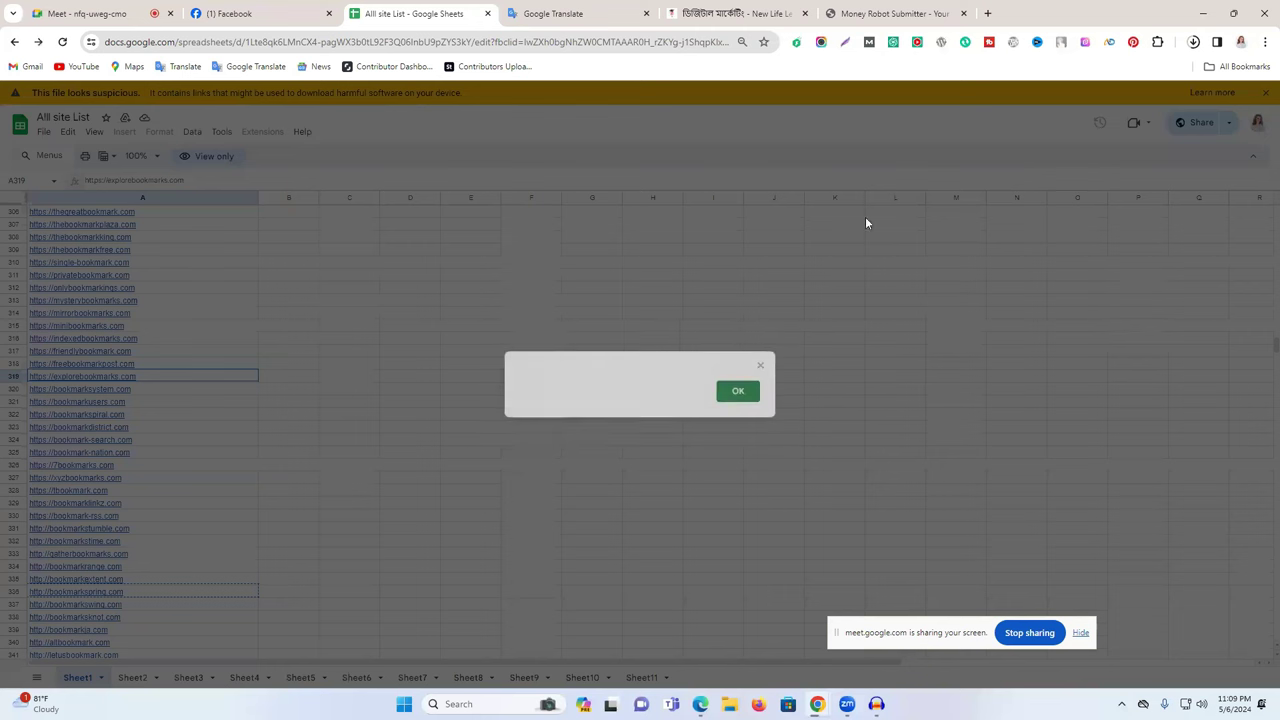
{"action": "left_click", "coordinate": [758, 367]}
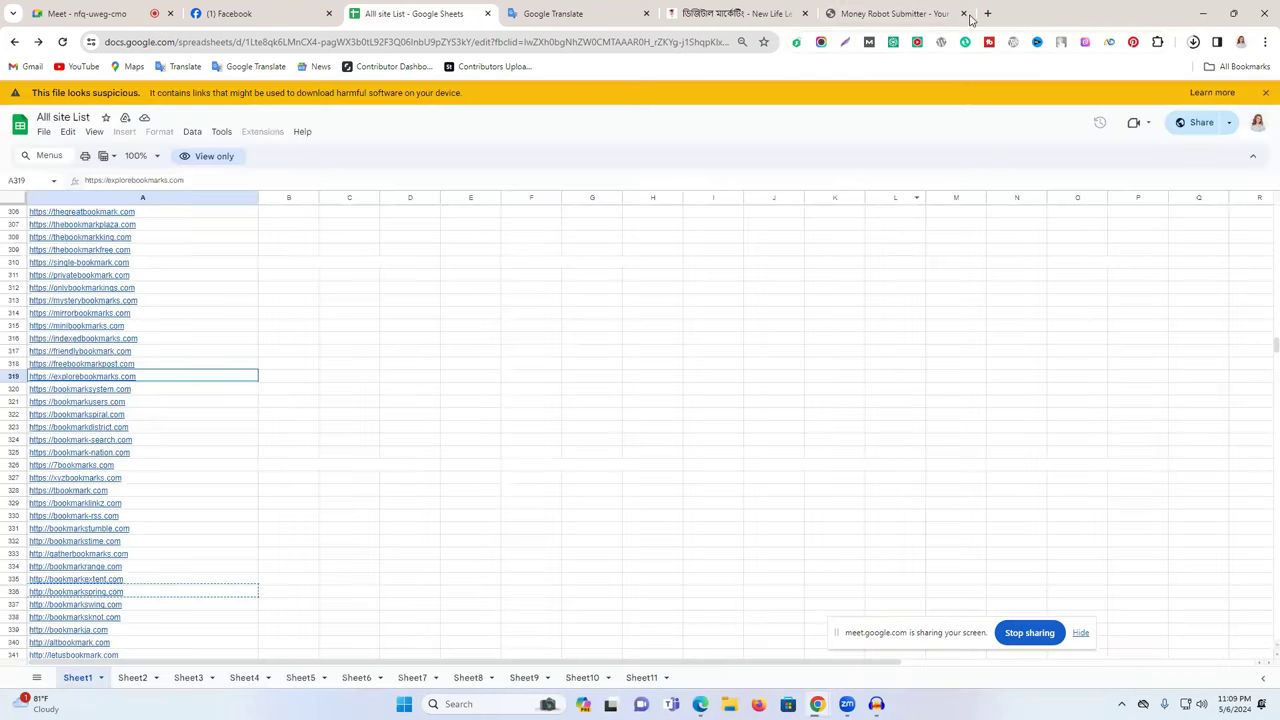
Search Google for "video sharing sites list" in a new tab and look through the results
{"action": "left_click", "coordinate": [987, 13]}
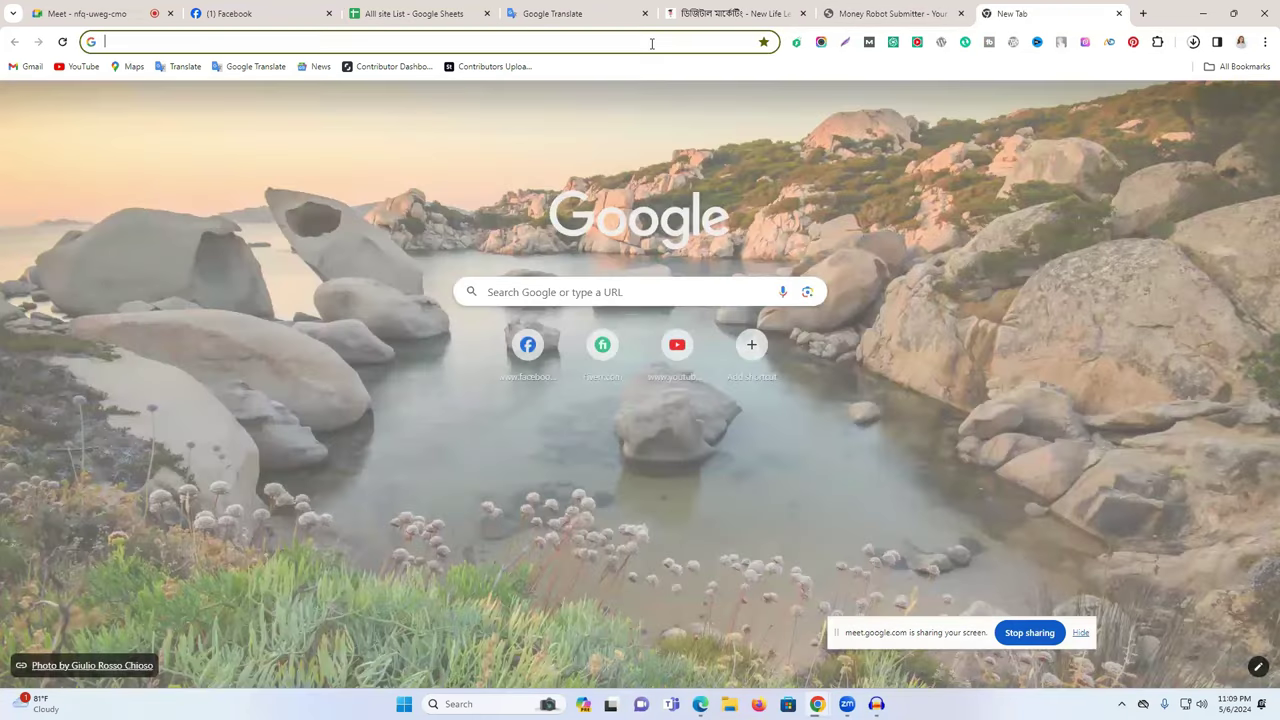
{"action": "type", "text": "vi"}
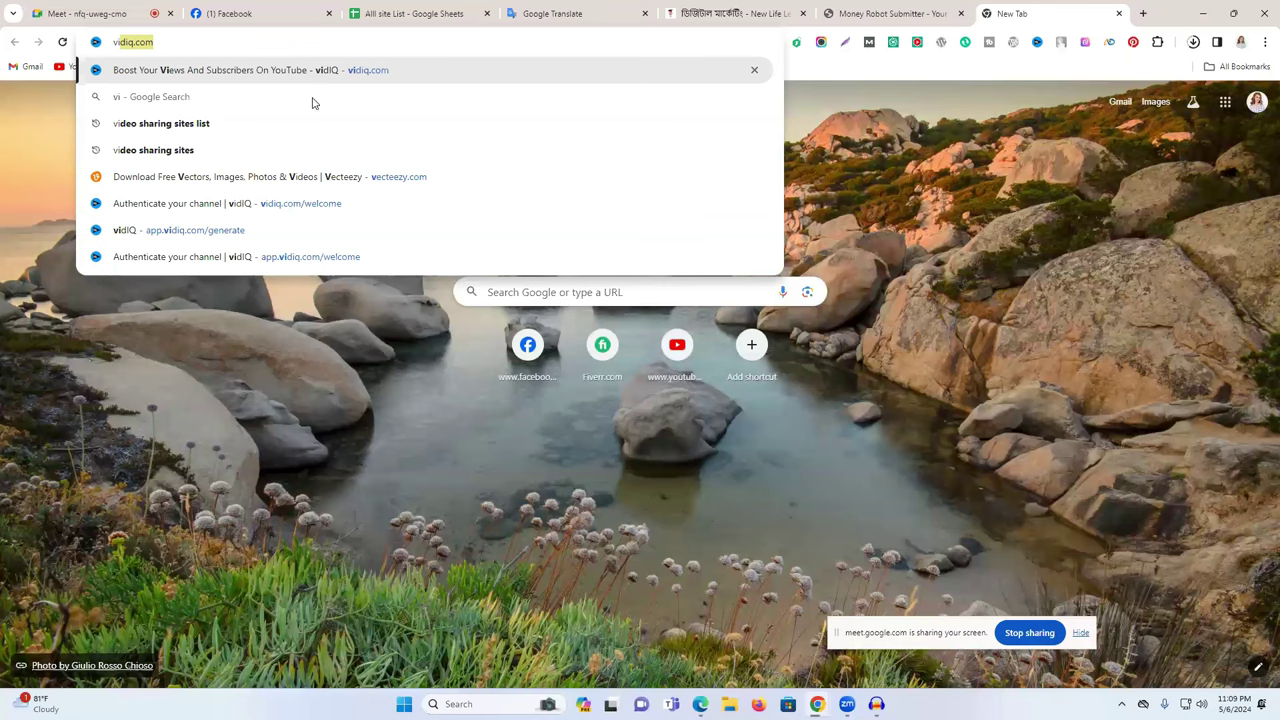
{"action": "type", "text": "deo"}
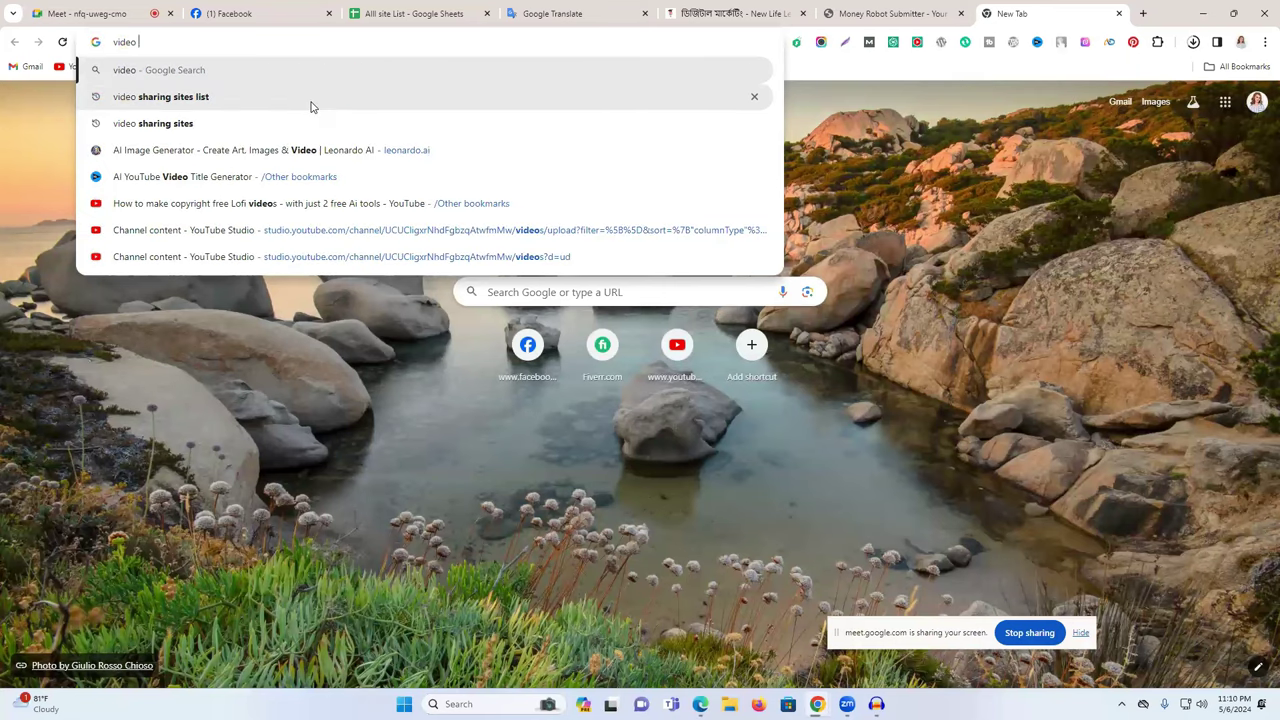
{"action": "left_click", "coordinate": [310, 104]}
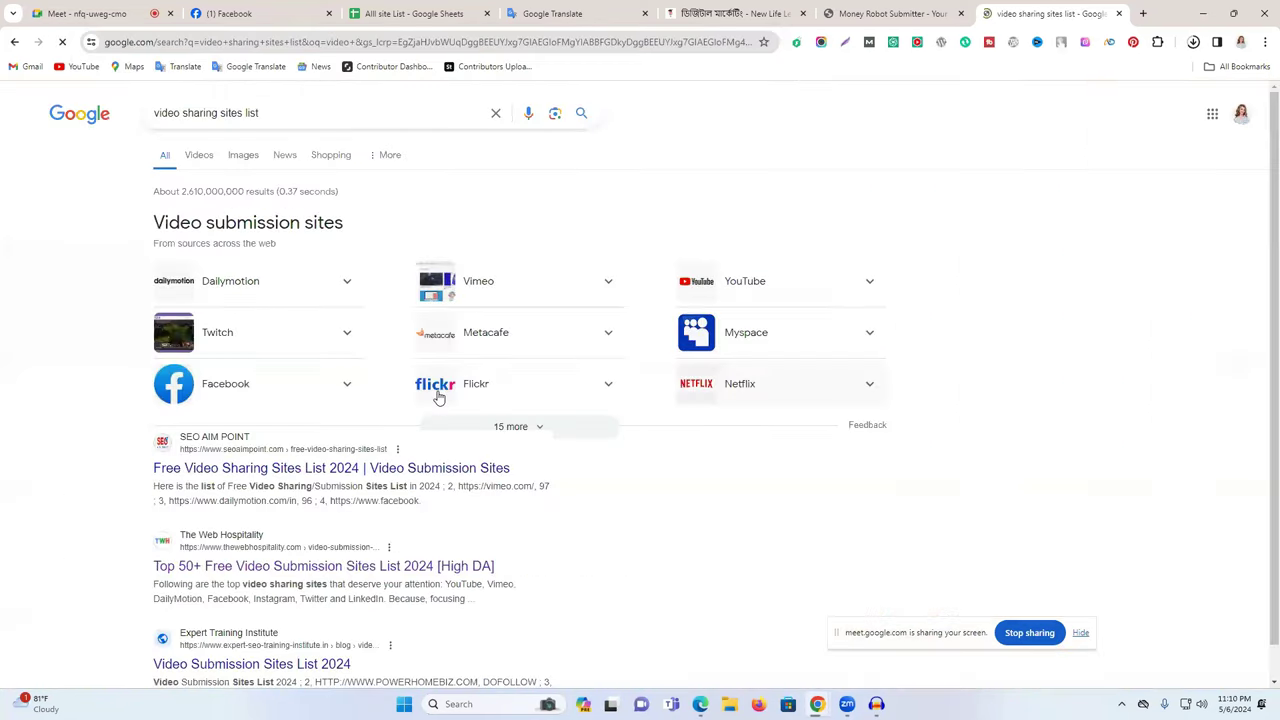
{"action": "scroll", "coordinate": [437, 397], "scroll_direction": "down", "scroll_amount": 1}
{"action": "scroll", "coordinate": [280, 482], "scroll_direction": "down", "scroll_amount": 3}
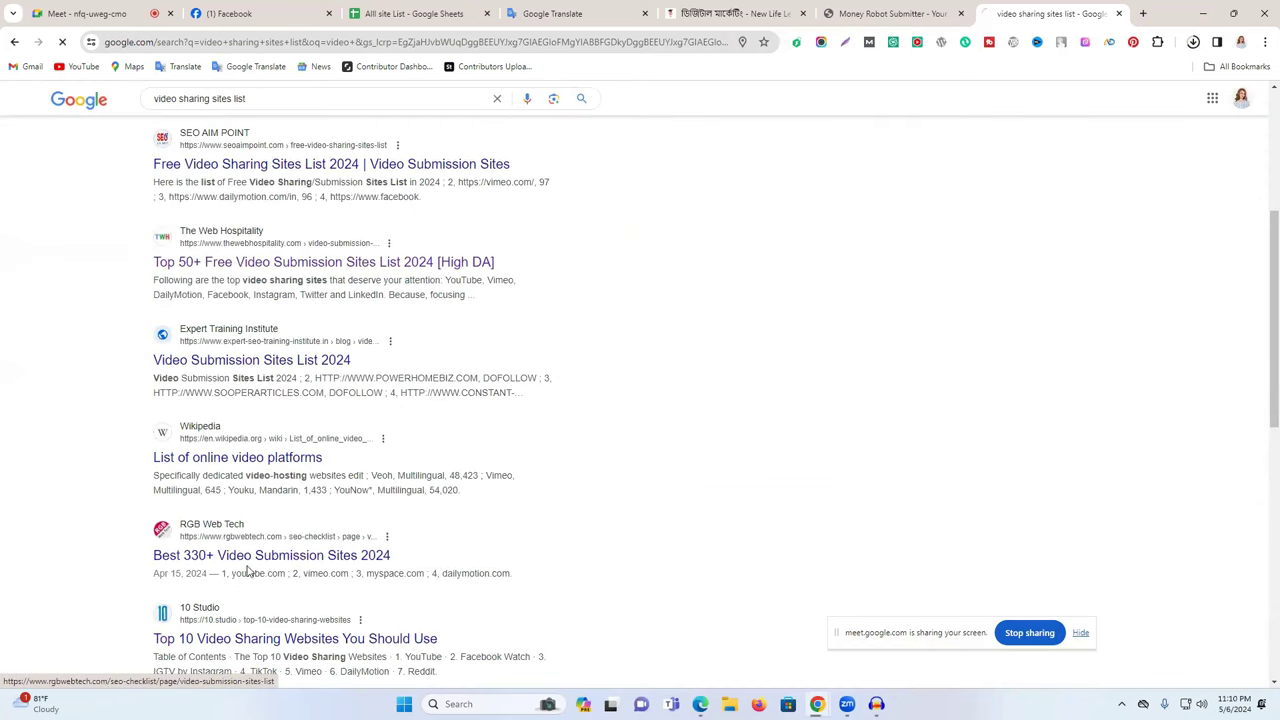
Open the RGB Web Tech "Best 330+ Video Submission Sites 2024" result, look through its sites list and close the page
{"action": "left_click", "coordinate": [378, 556]}
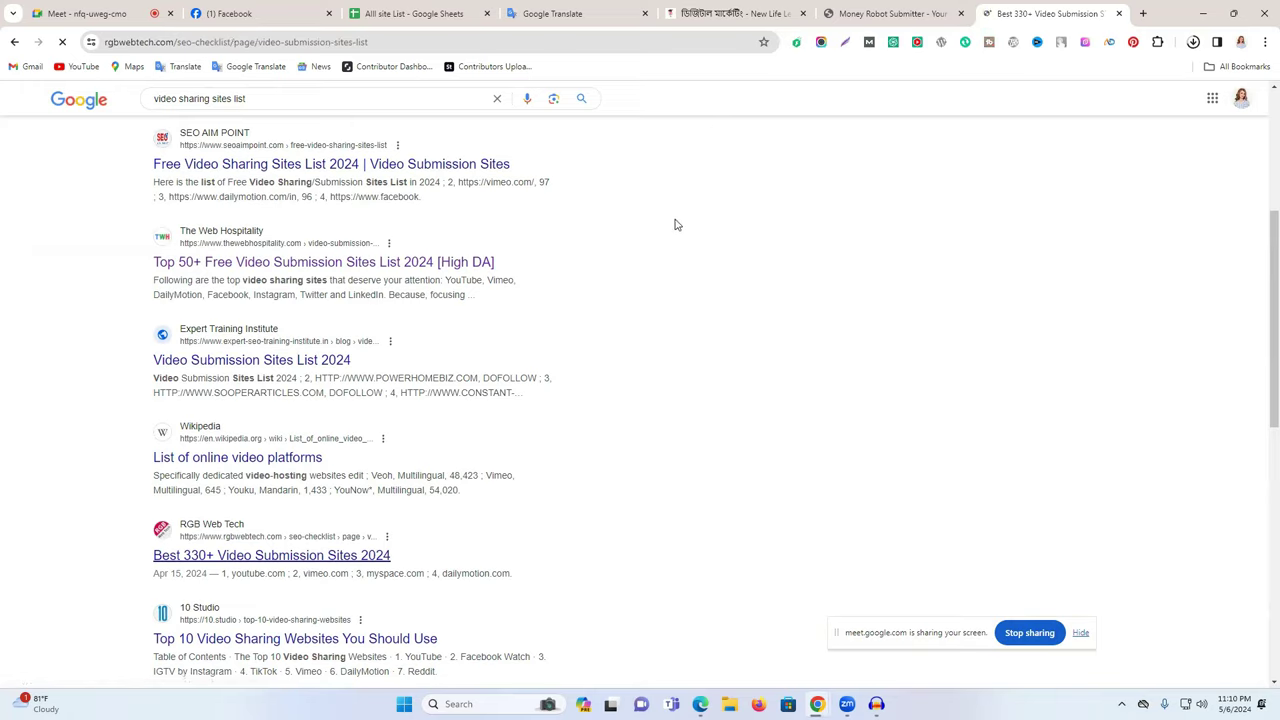
{"action": "scroll", "coordinate": [529, 305], "scroll_direction": "down", "scroll_amount": 15}
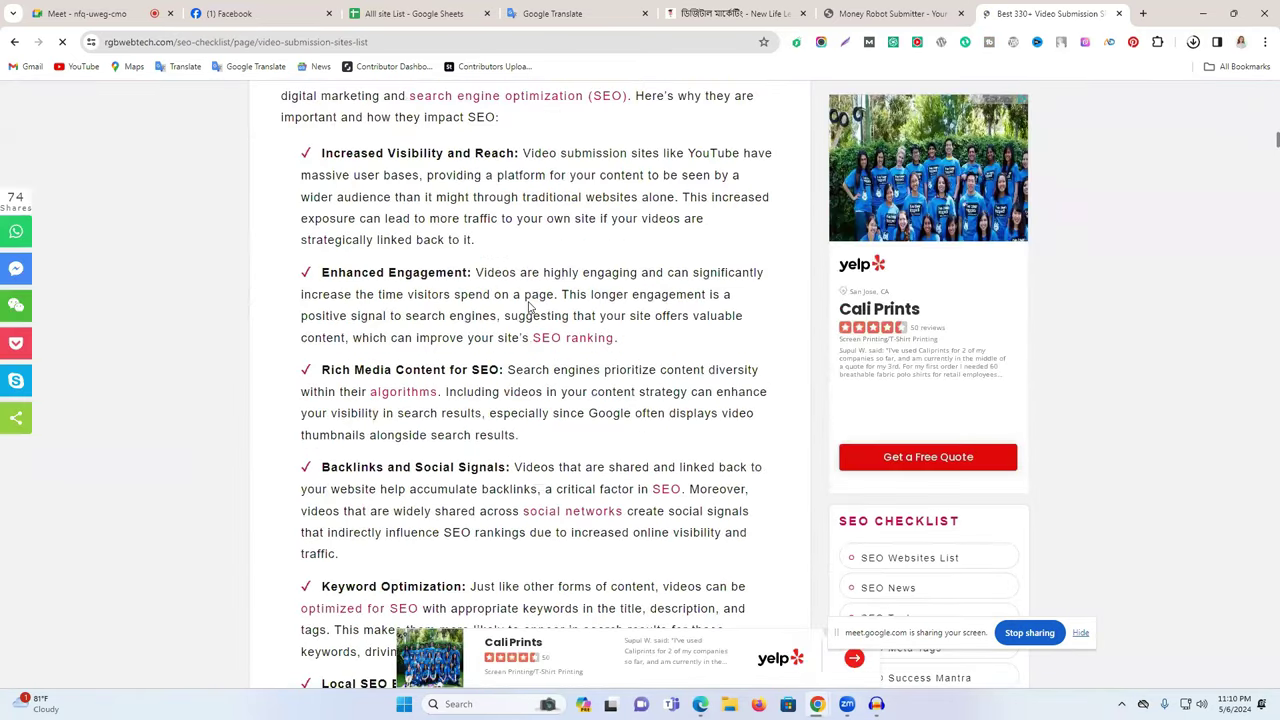
{"action": "scroll", "coordinate": [529, 305], "scroll_direction": "down", "scroll_amount": 8}
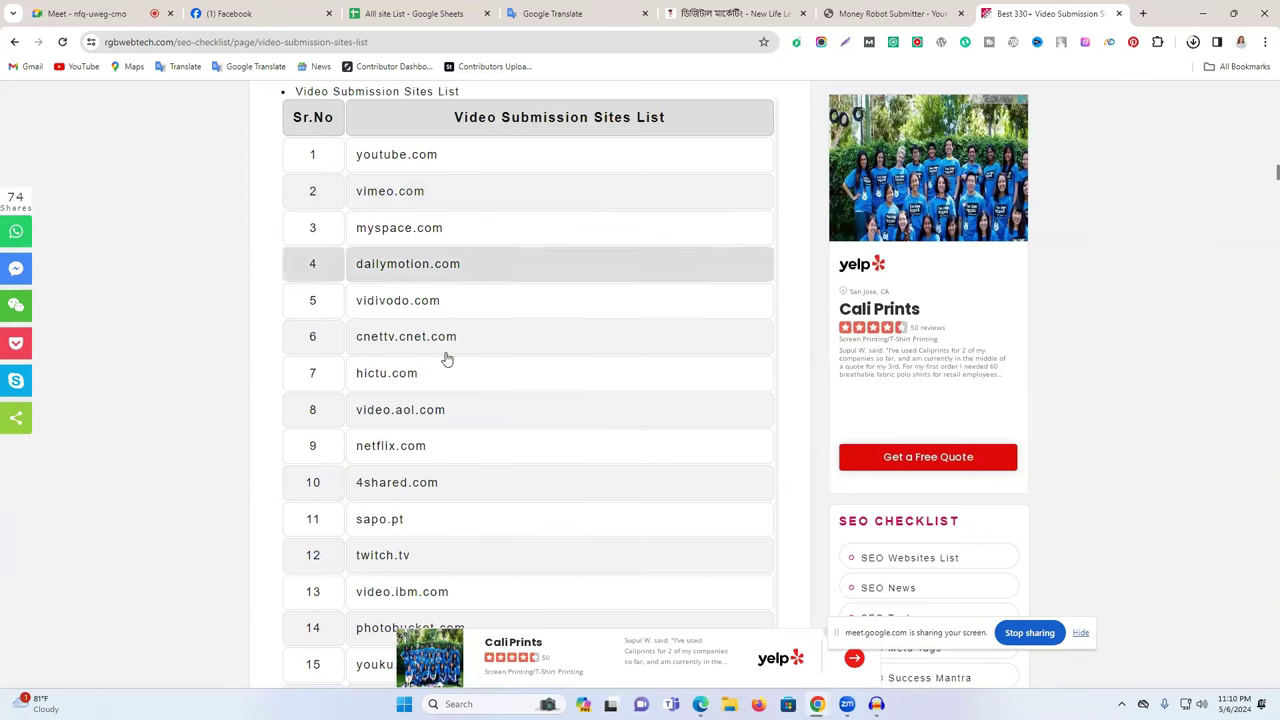
{"action": "scroll", "coordinate": [447, 358], "scroll_direction": "down", "scroll_amount": 20}
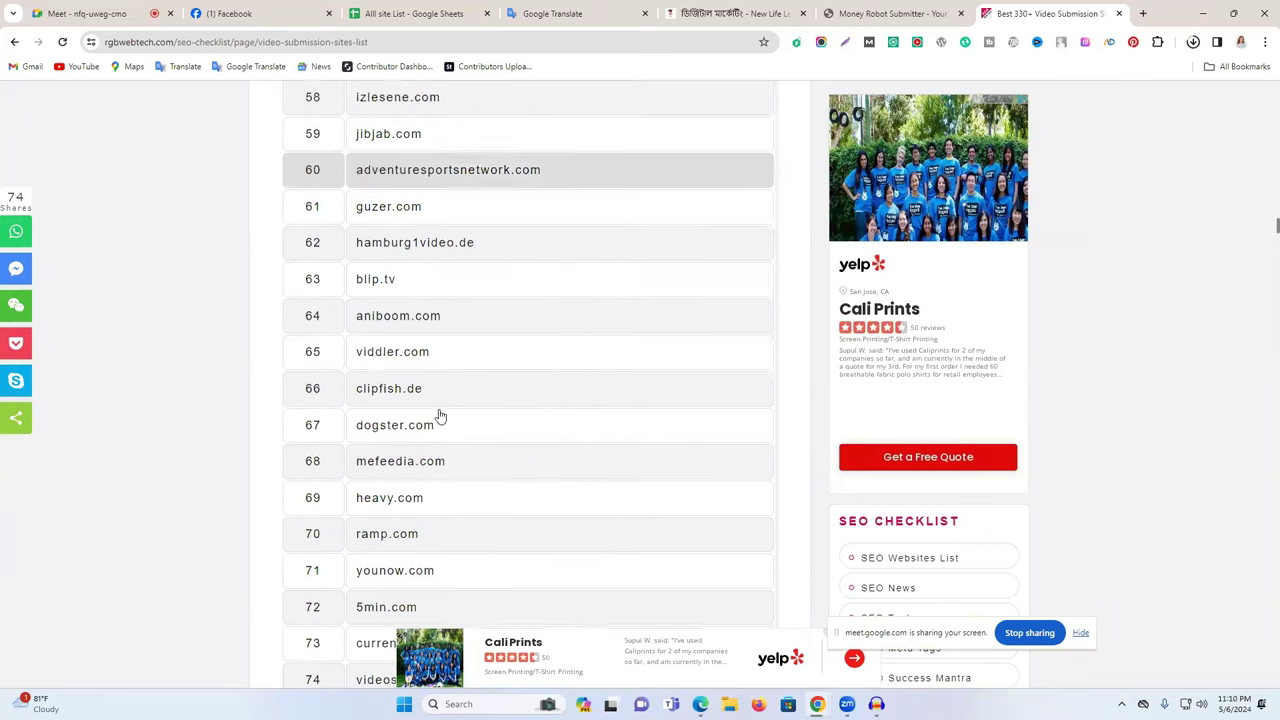
{"action": "scroll", "coordinate": [440, 415], "scroll_direction": "down", "scroll_amount": 16}
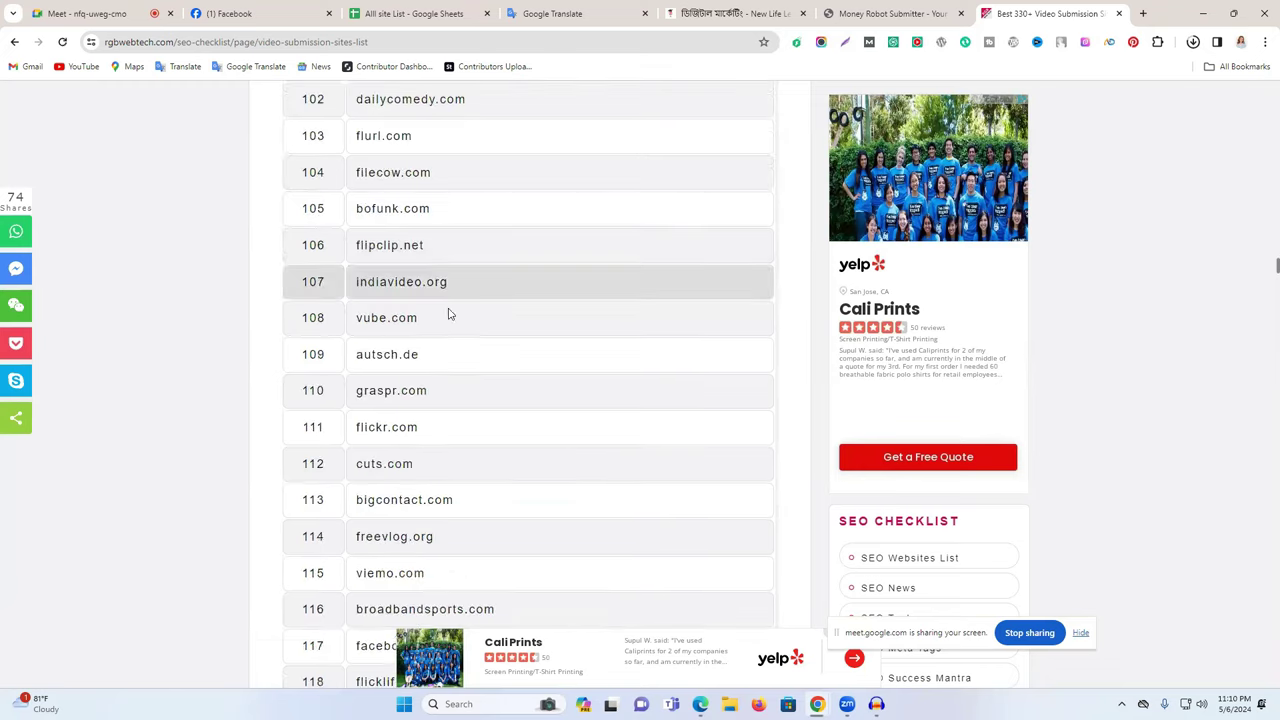
{"action": "scroll", "coordinate": [449, 314], "scroll_direction": "down", "scroll_amount": 3}
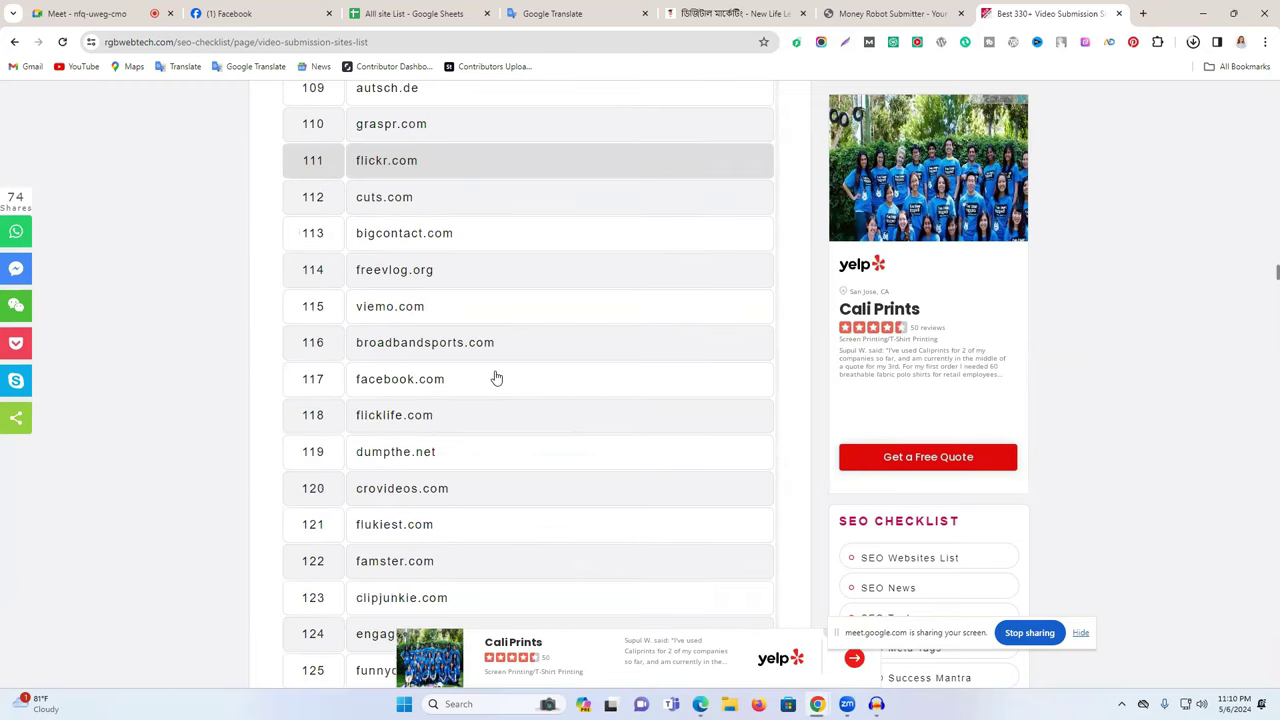
{"action": "left_click", "coordinate": [1120, 14]}
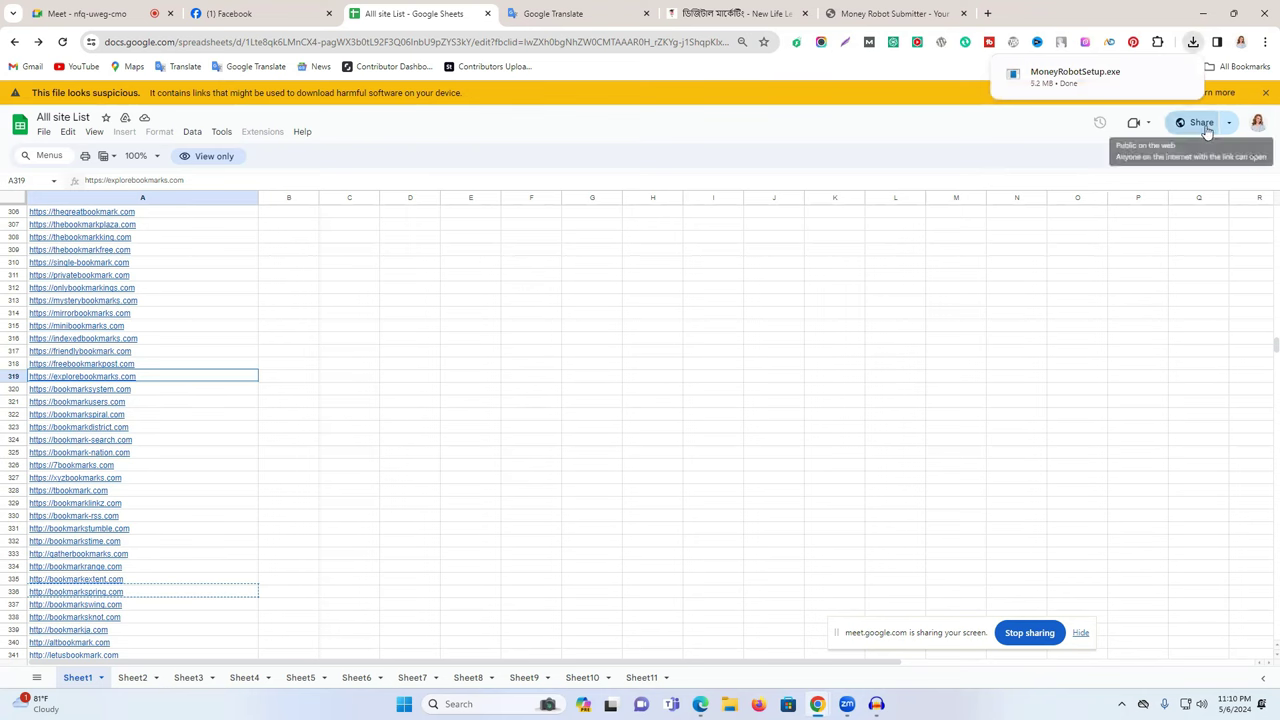
Minimize the browser and open the Downloads folder in File Explorer to find the MoneyRobotSetup installer
{"action": "mouse_move", "coordinate": [1145, 96]}
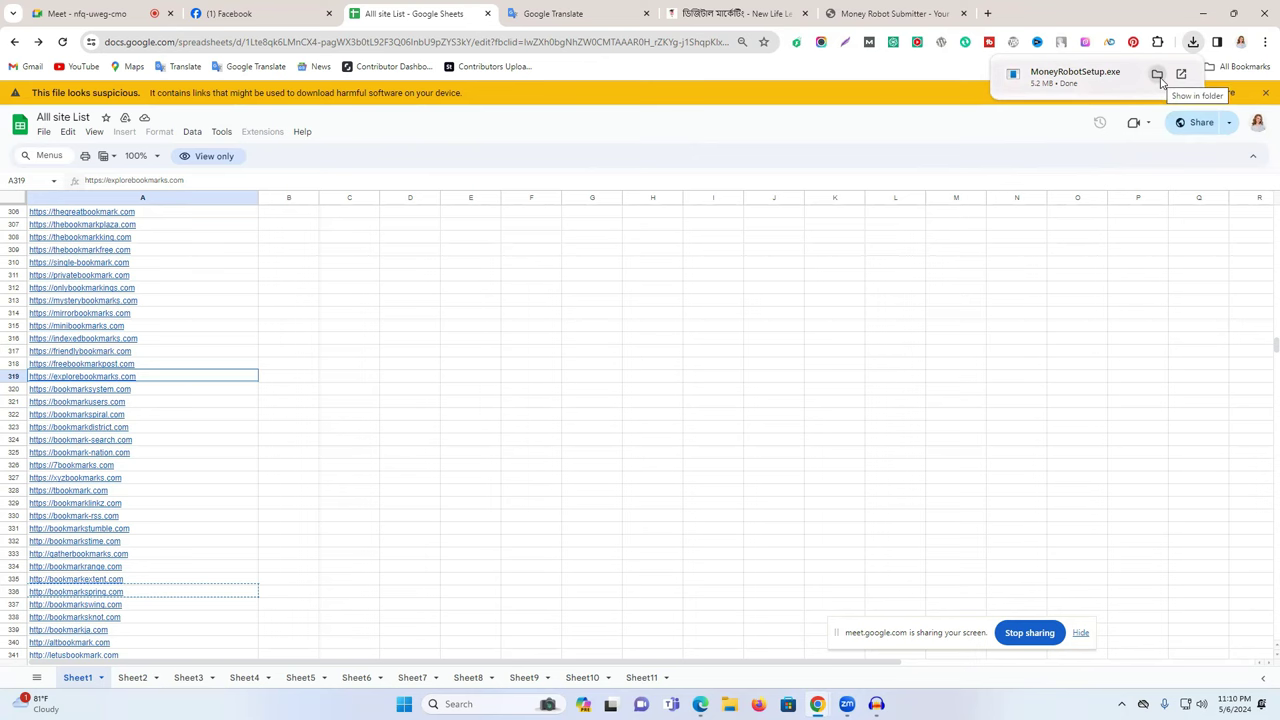
{"action": "left_click", "coordinate": [1203, 10]}
{"action": "left_click", "coordinate": [1203, 7]}
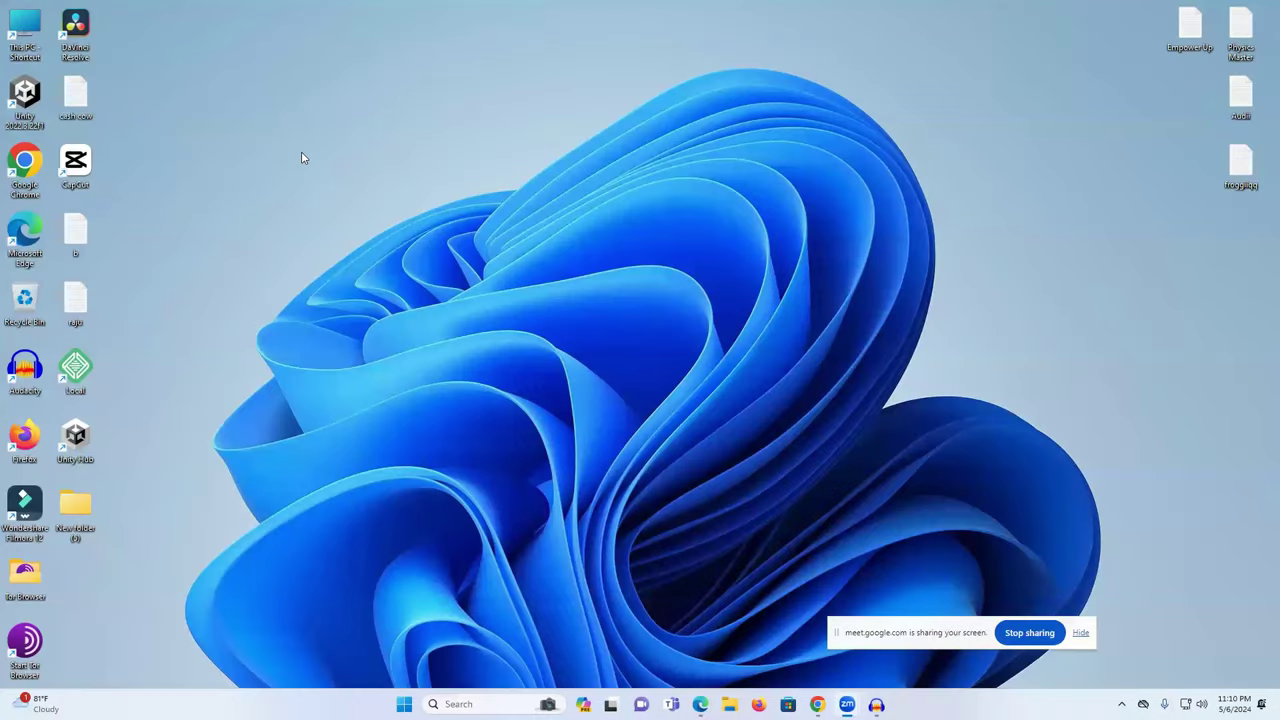
{"action": "double_click", "coordinate": [34, 28]}
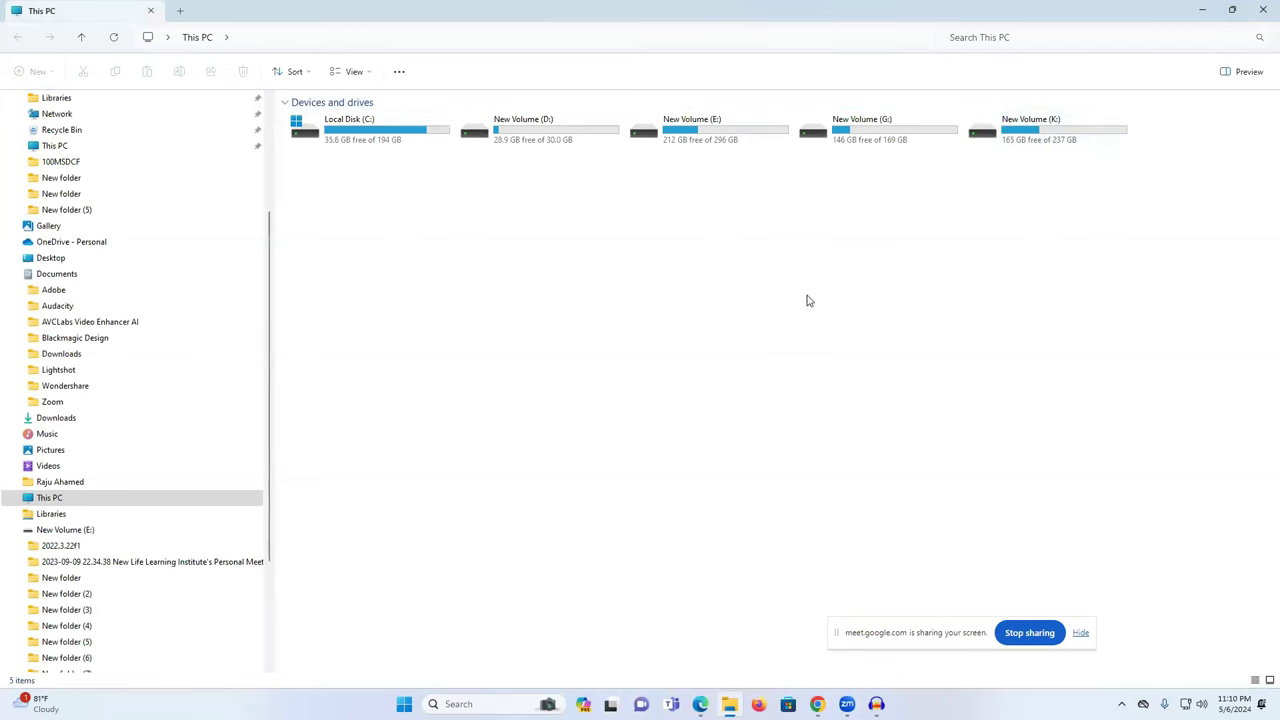
{"action": "scroll", "coordinate": [66, 260], "scroll_direction": "up", "scroll_amount": 3}
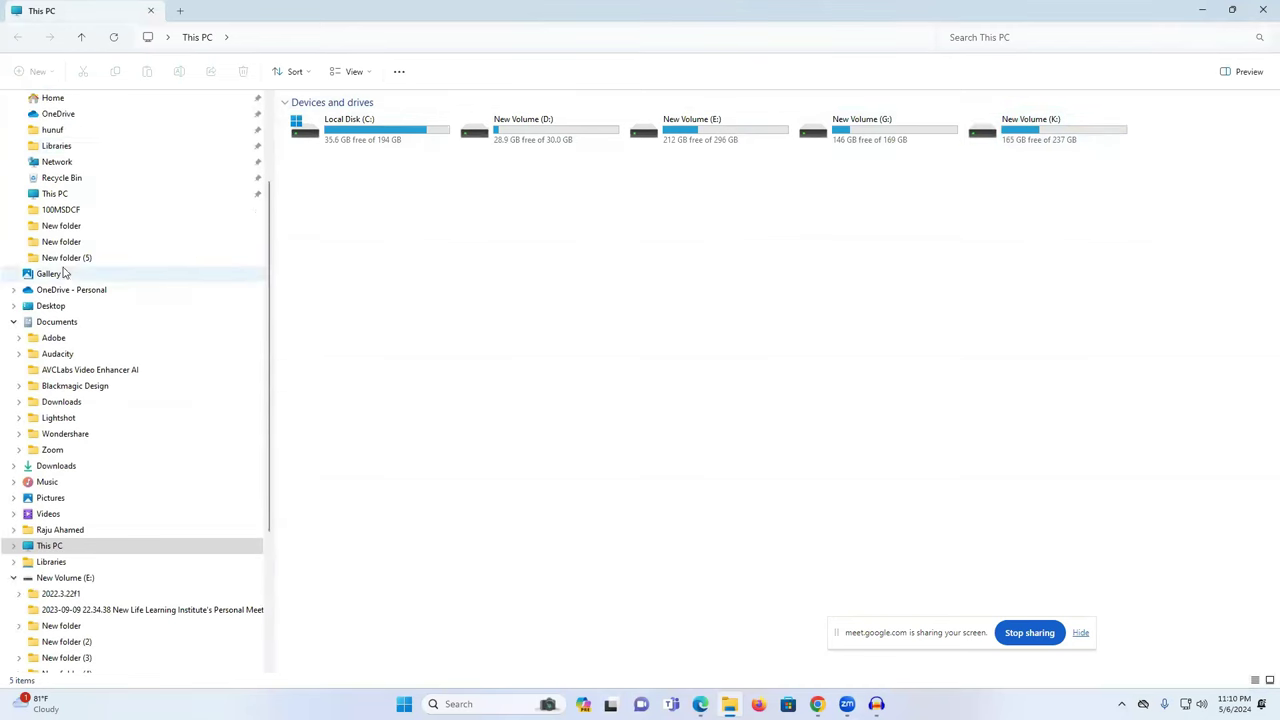
{"action": "left_click", "coordinate": [57, 565]}
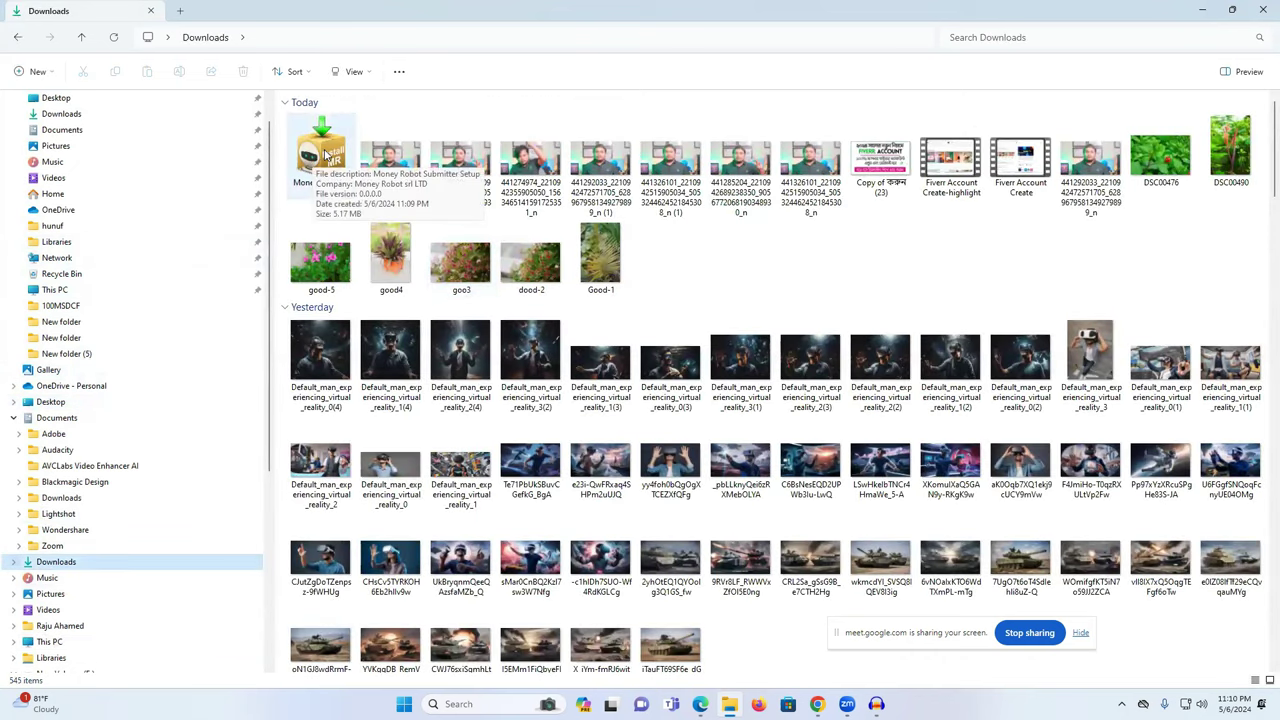
Install Money Robot Submitter from MoneyRobotSetup, accepting the license agreement, and launch it when setup finishes
{"action": "double_click", "coordinate": [323, 150]}
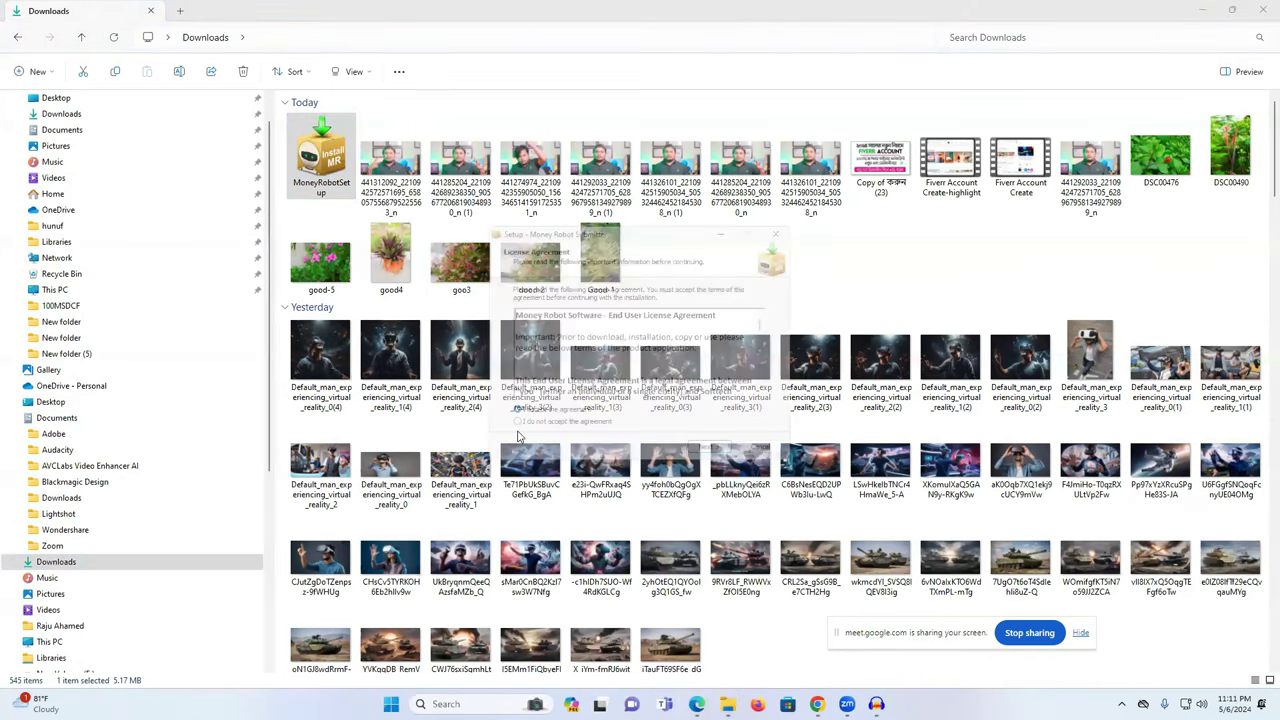
{"action": "left_click", "coordinate": [512, 418]}
{"action": "left_click", "coordinate": [714, 458]}
{"action": "left_click", "coordinate": [716, 459]}
{"action": "left_click", "coordinate": [717, 461]}
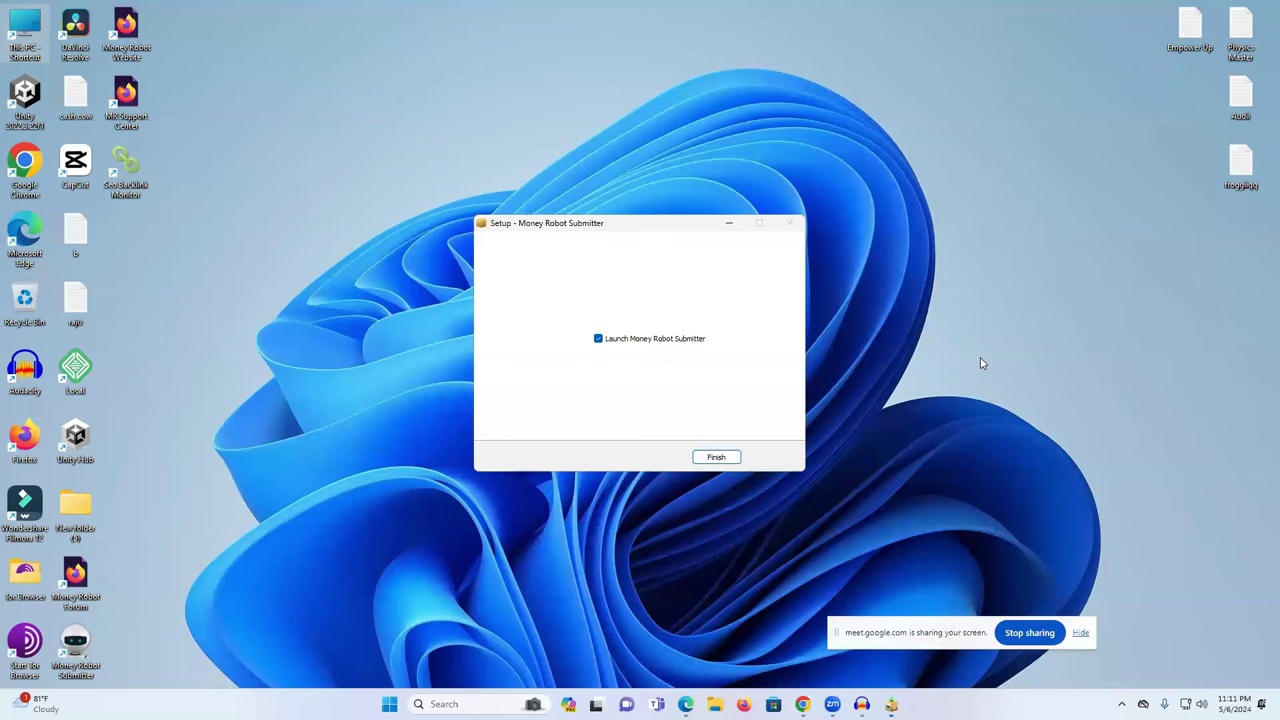
{"action": "left_click", "coordinate": [731, 459]}
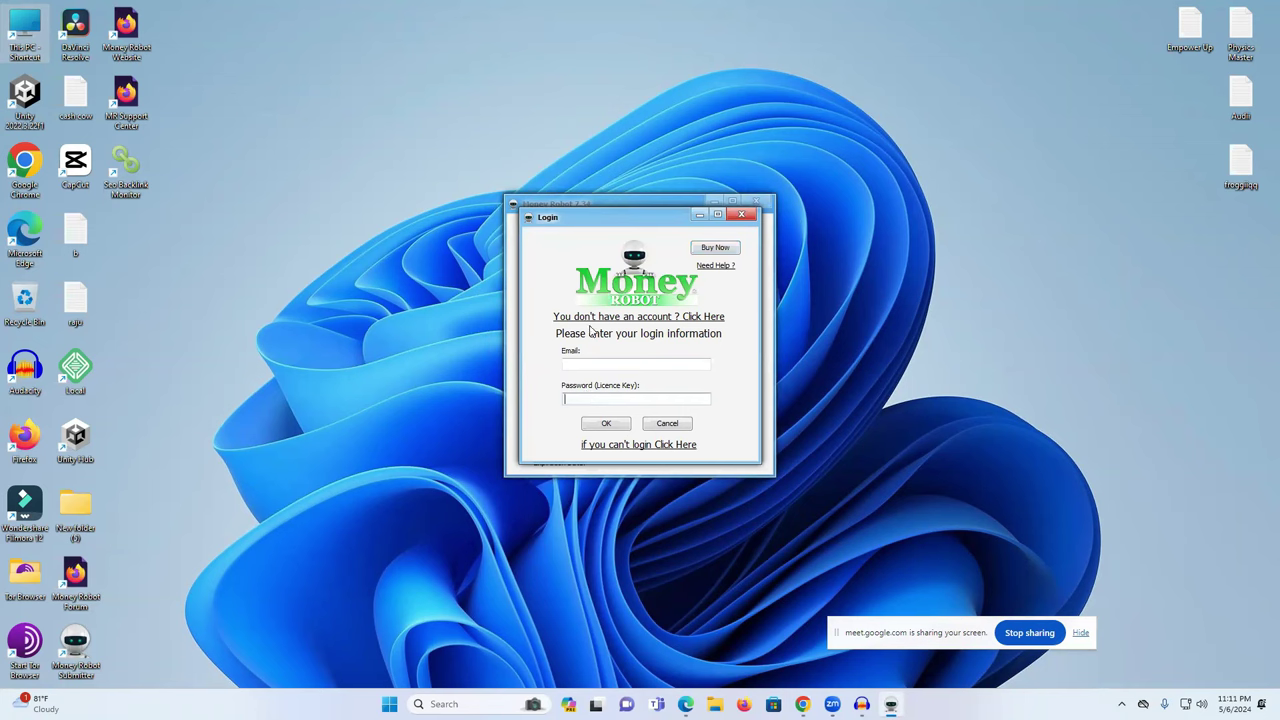
Open Money Robot's new-account form for the 7-day free trial and look up the account's e-mail address in Gmail in Edge
{"action": "left_click", "coordinate": [684, 318]}
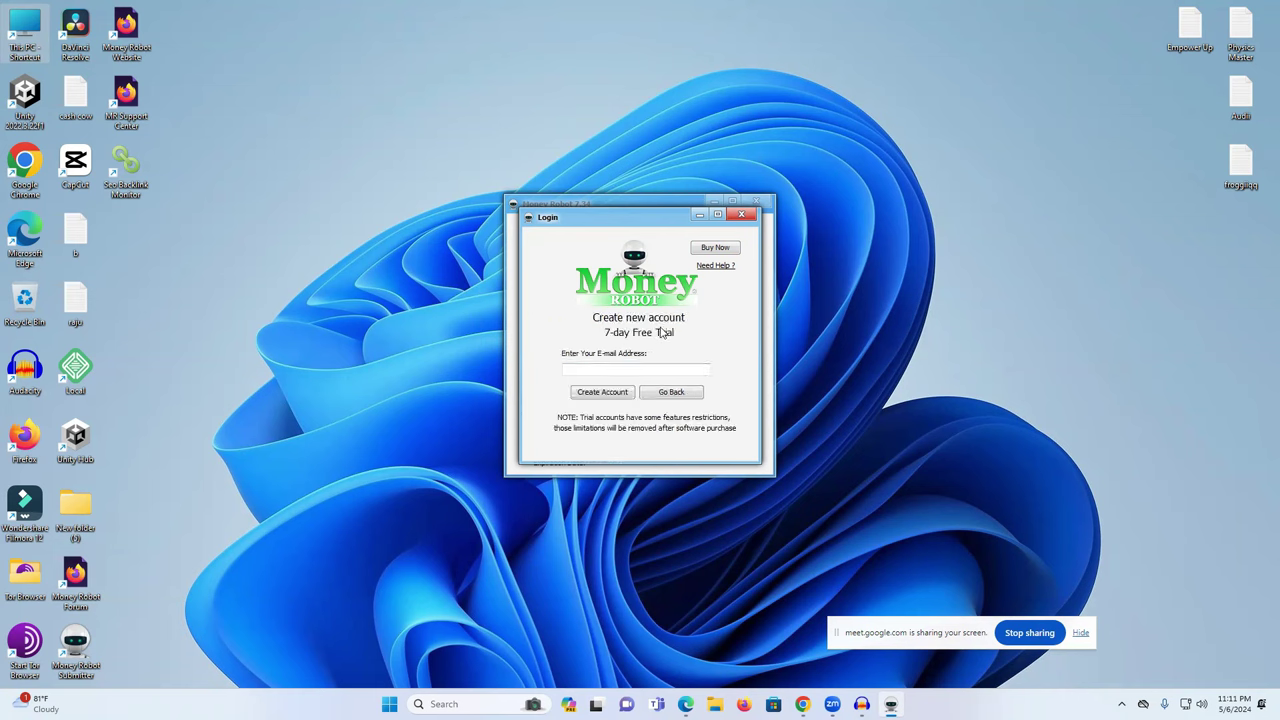
{"action": "left_click", "coordinate": [610, 368]}
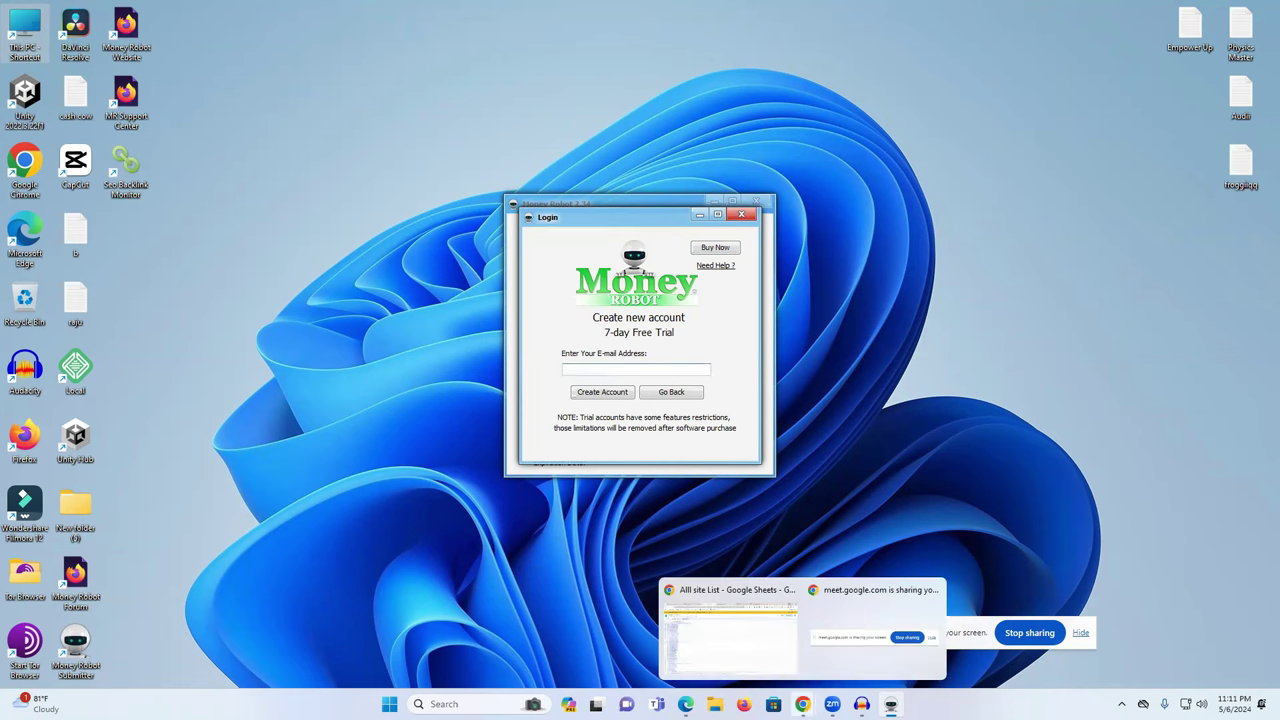
{"action": "left_click", "coordinate": [686, 704]}
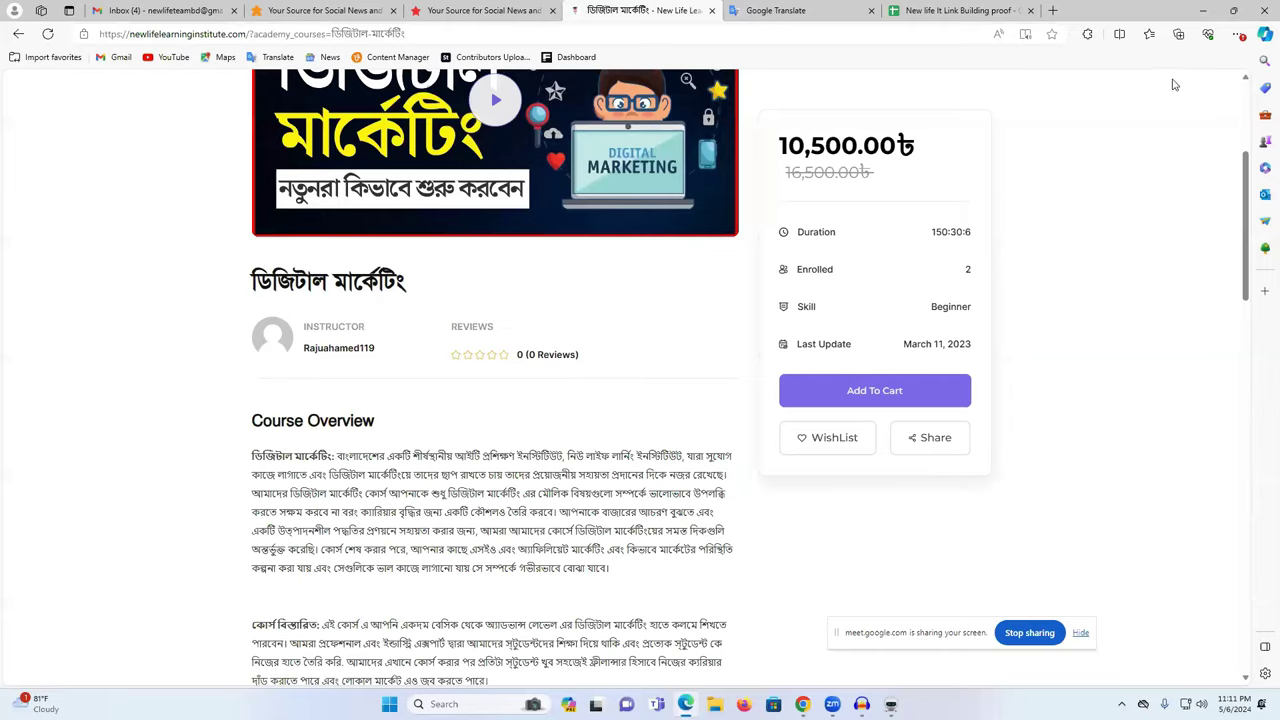
{"action": "left_click", "coordinate": [160, 10]}
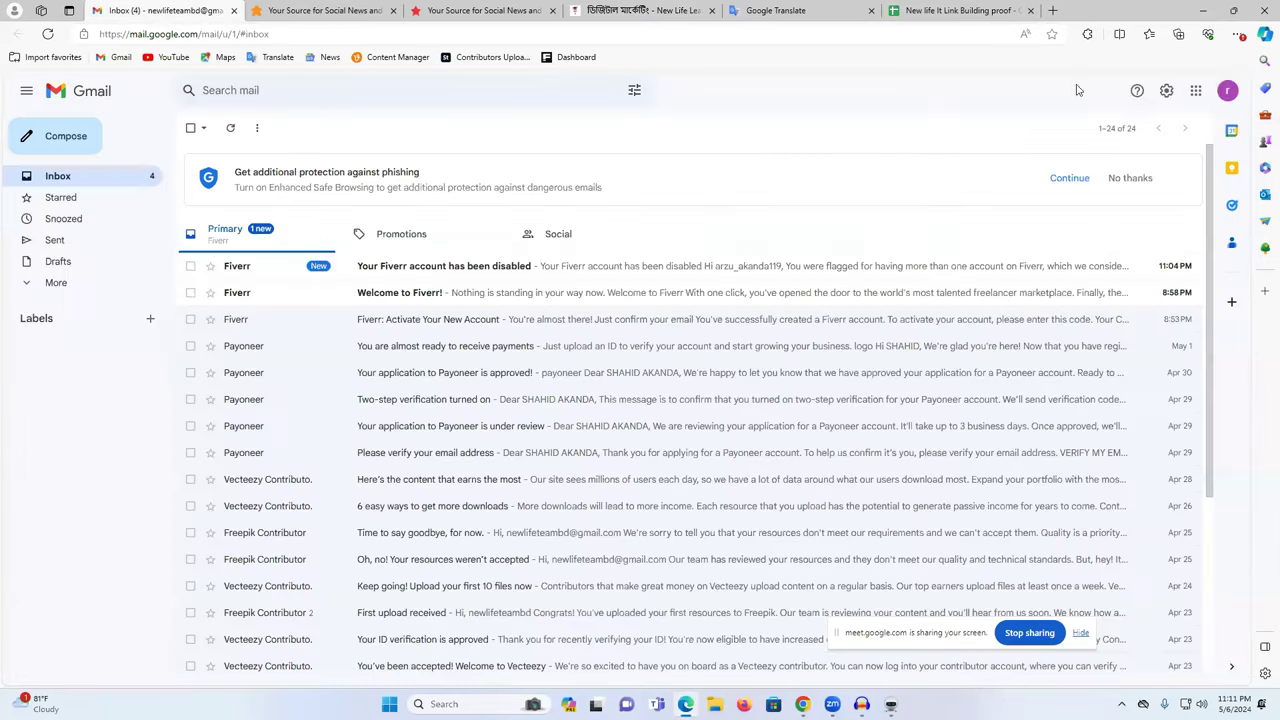
{"action": "left_click", "coordinate": [1227, 90]}
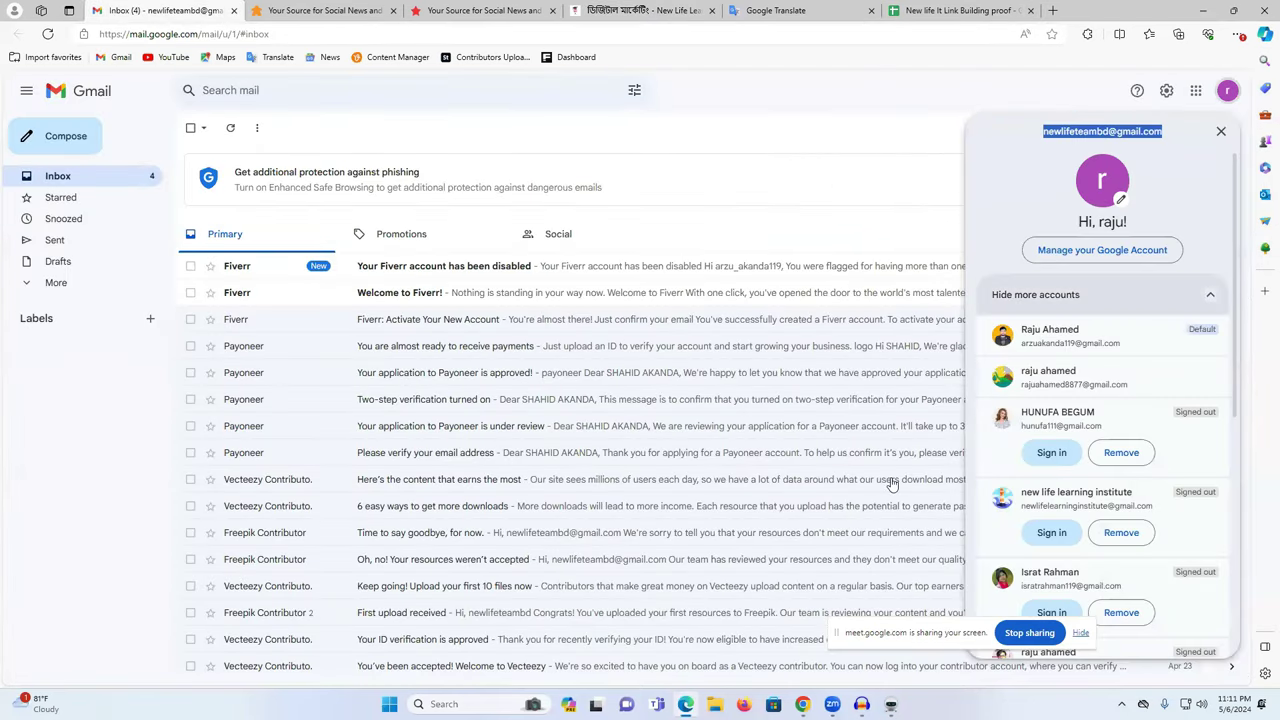
{"action": "key", "text": "alt+Tab"}
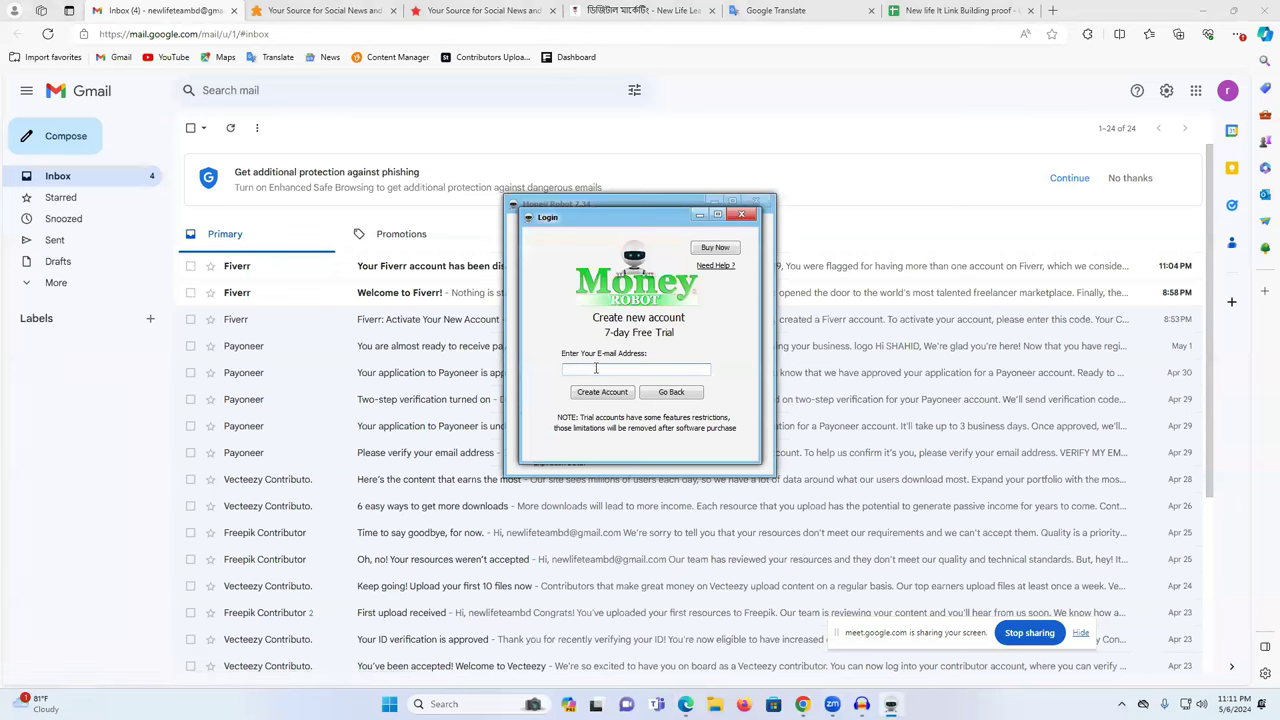
{"action": "key", "text": "alt+Tab"}
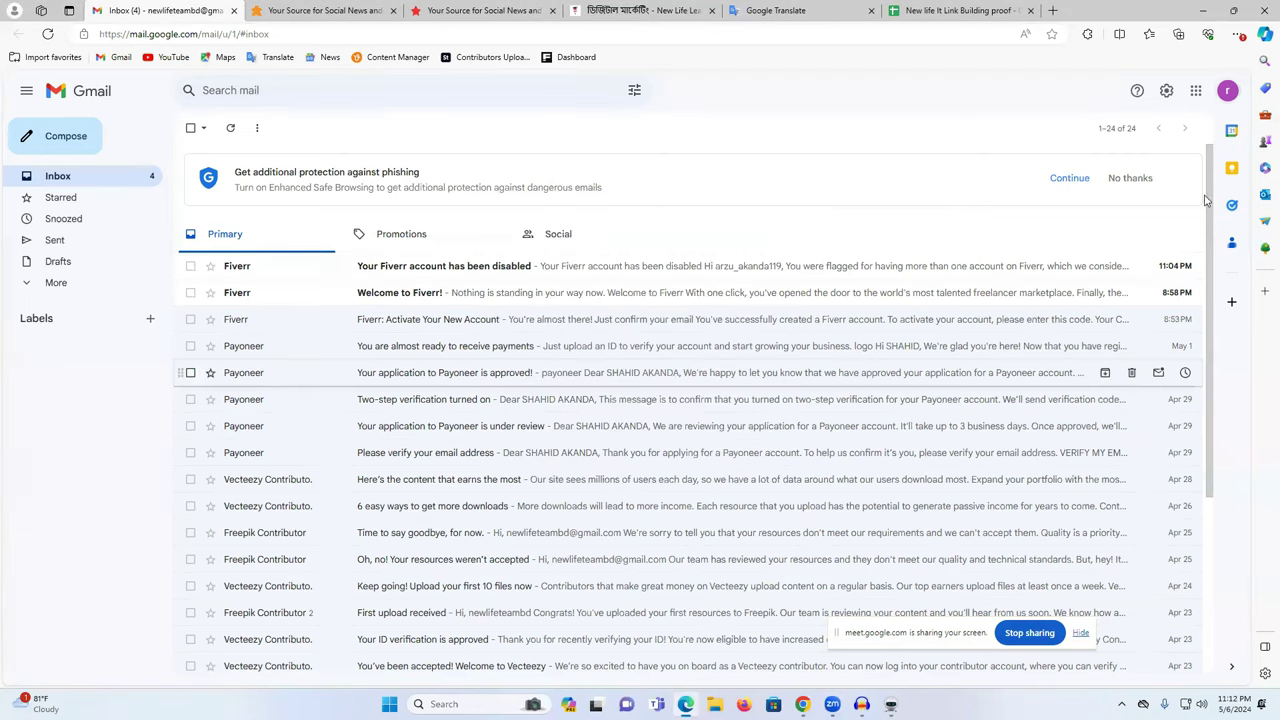
Copy the signed-in Gmail account's e-mail address and return to the Money Robot new-account form
{"action": "left_click", "coordinate": [1227, 90]}
{"action": "triple_click", "coordinate": [1088, 131]}
{"action": "key", "text": "ctrl+c"}
{"action": "right_click", "coordinate": [1085, 133]}
{"action": "left_click", "coordinate": [1075, 143]}
{"action": "right_click", "coordinate": [1075, 138]}
{"action": "left_click", "coordinate": [1075, 143]}
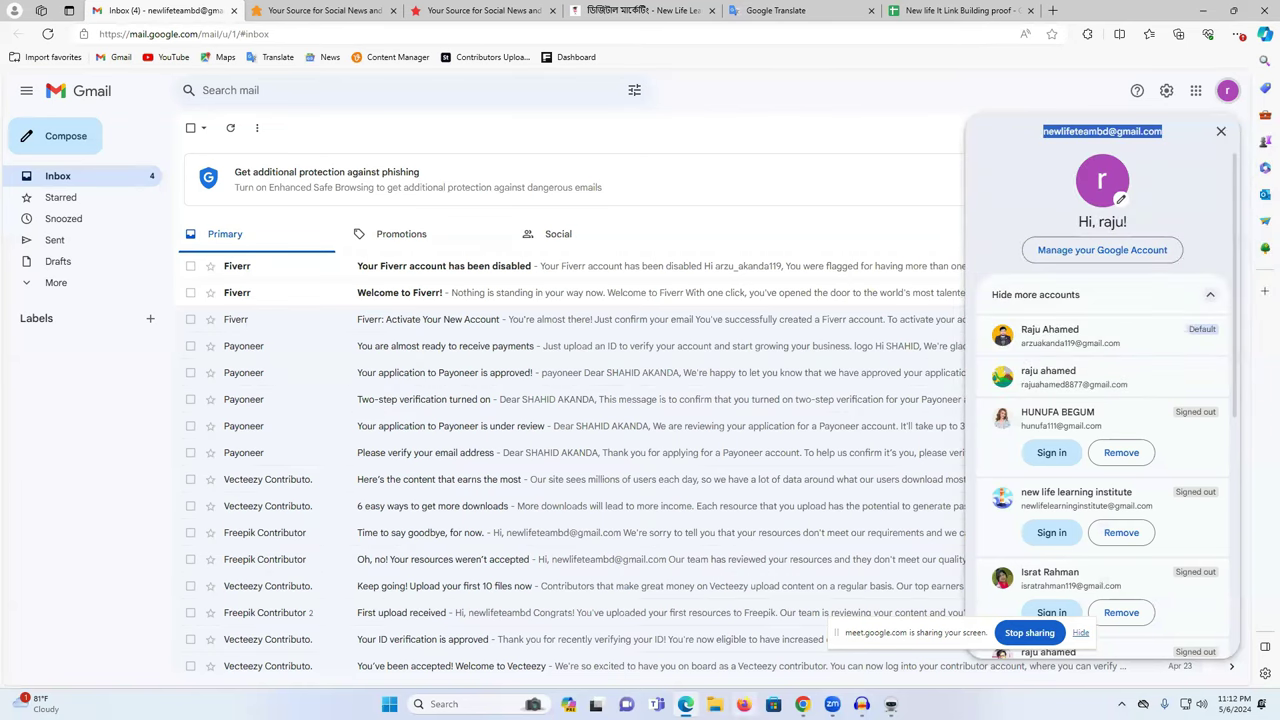
{"action": "left_click", "coordinate": [690, 702]}
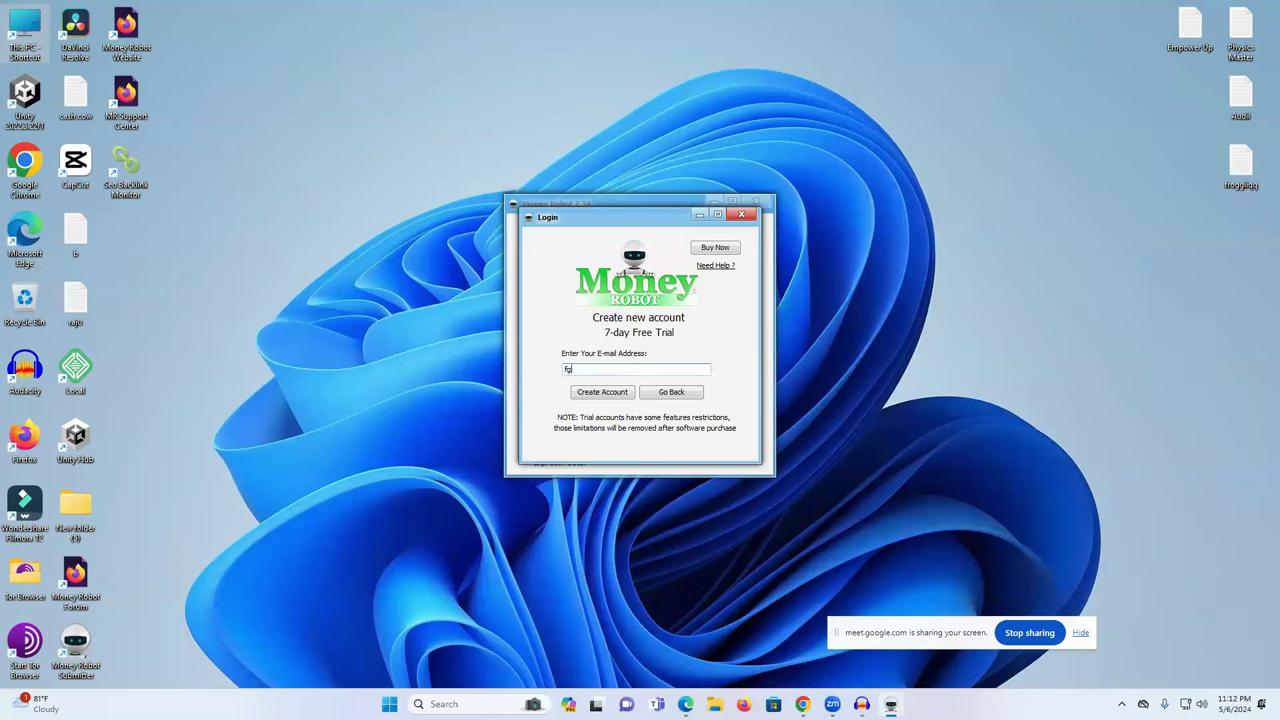
Try twice to create the trial account with the copied e-mail address, dismissing the message after each attempt
{"action": "key", "text": "ctrl+v"}
{"action": "left_click", "coordinate": [615, 396]}
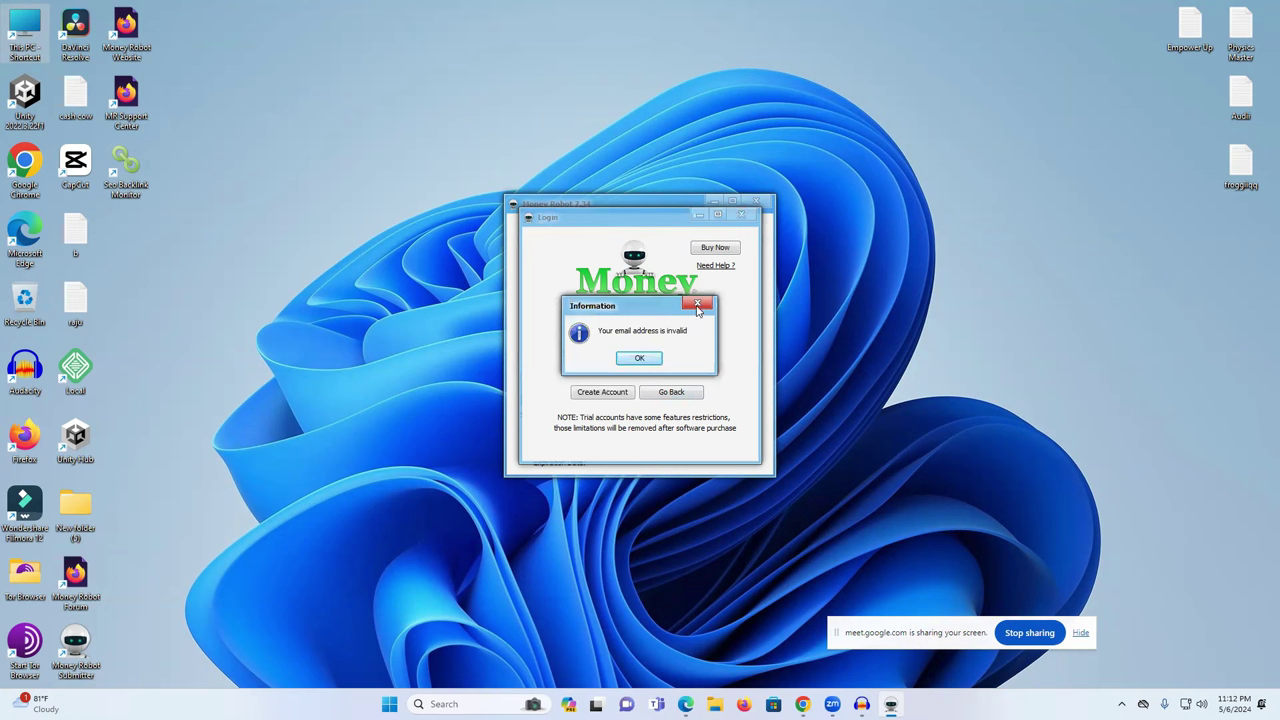
{"action": "left_click", "coordinate": [698, 305]}
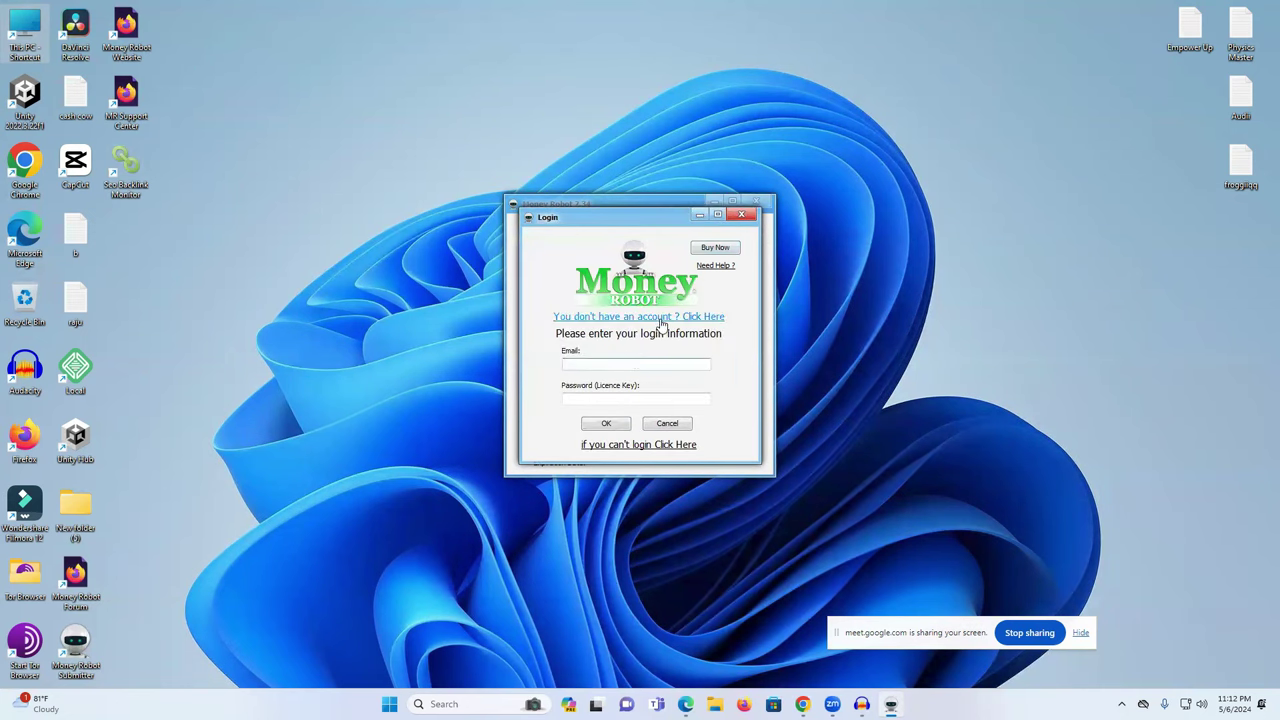
{"action": "left_click", "coordinate": [660, 318]}
{"action": "double_click", "coordinate": [620, 367]}
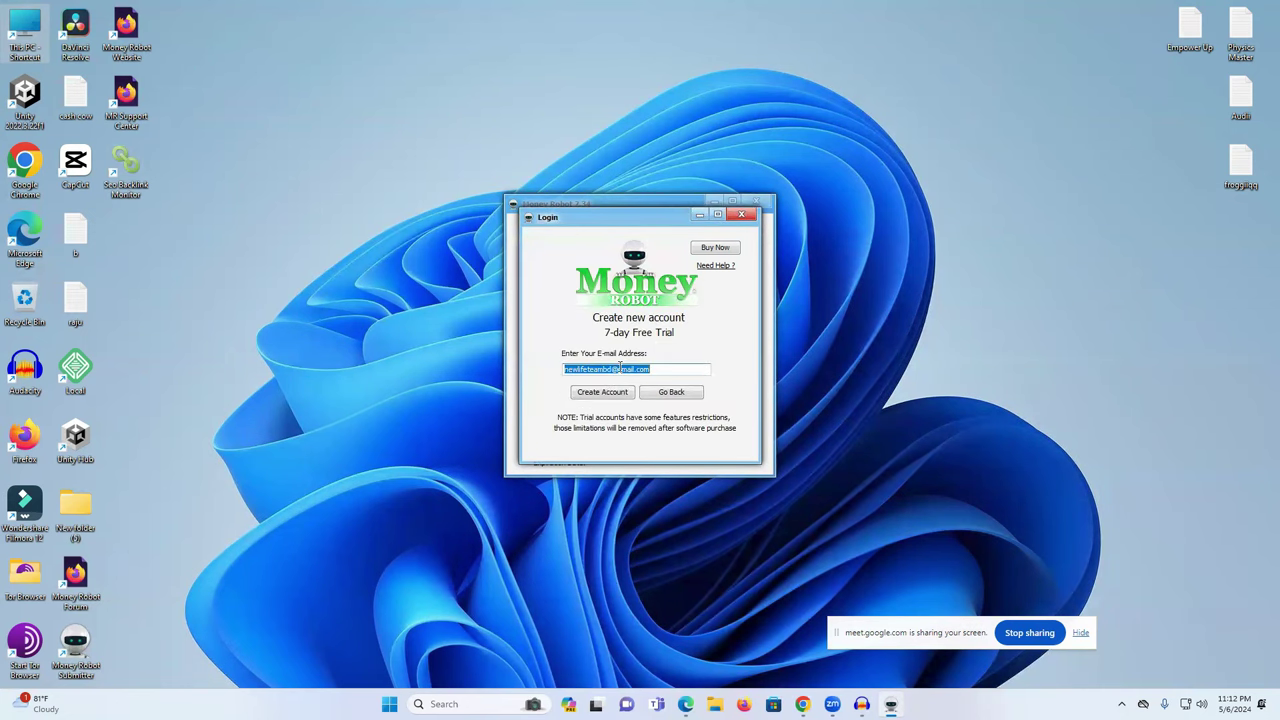
{"action": "key", "text": "BackSpace"}
{"action": "left_click", "coordinate": [605, 397]}
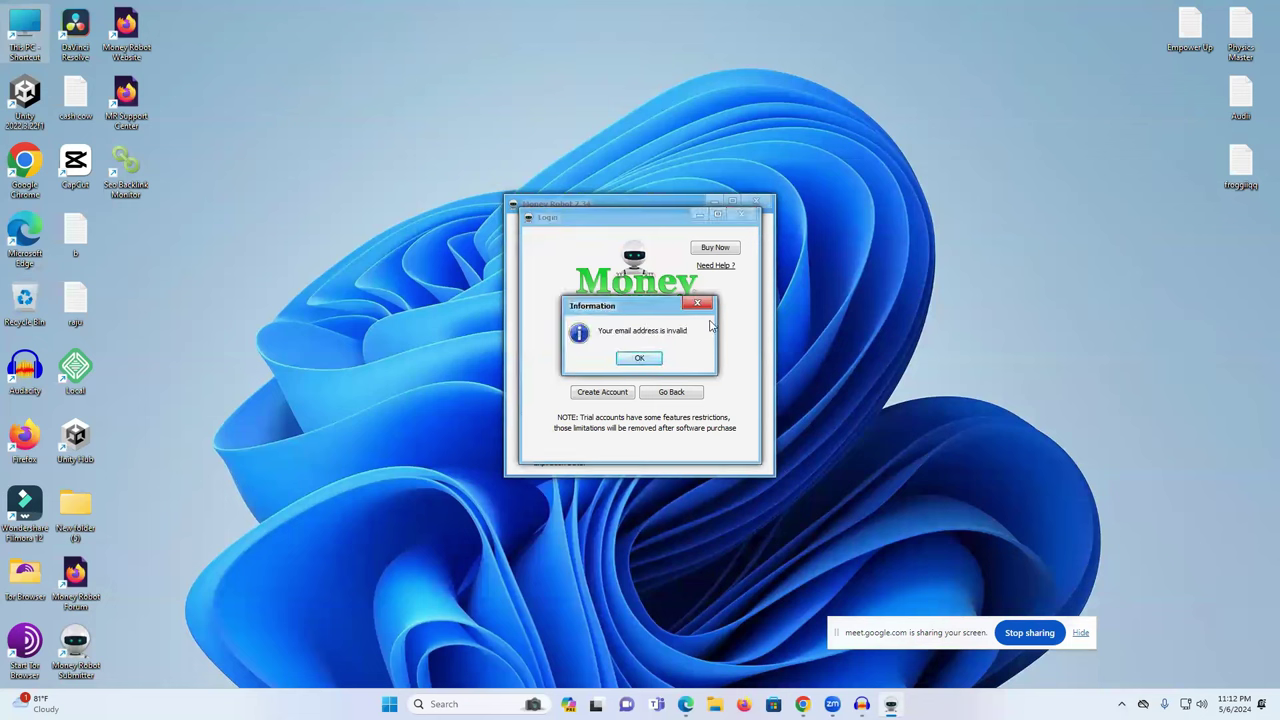
{"action": "left_click", "coordinate": [645, 357]}
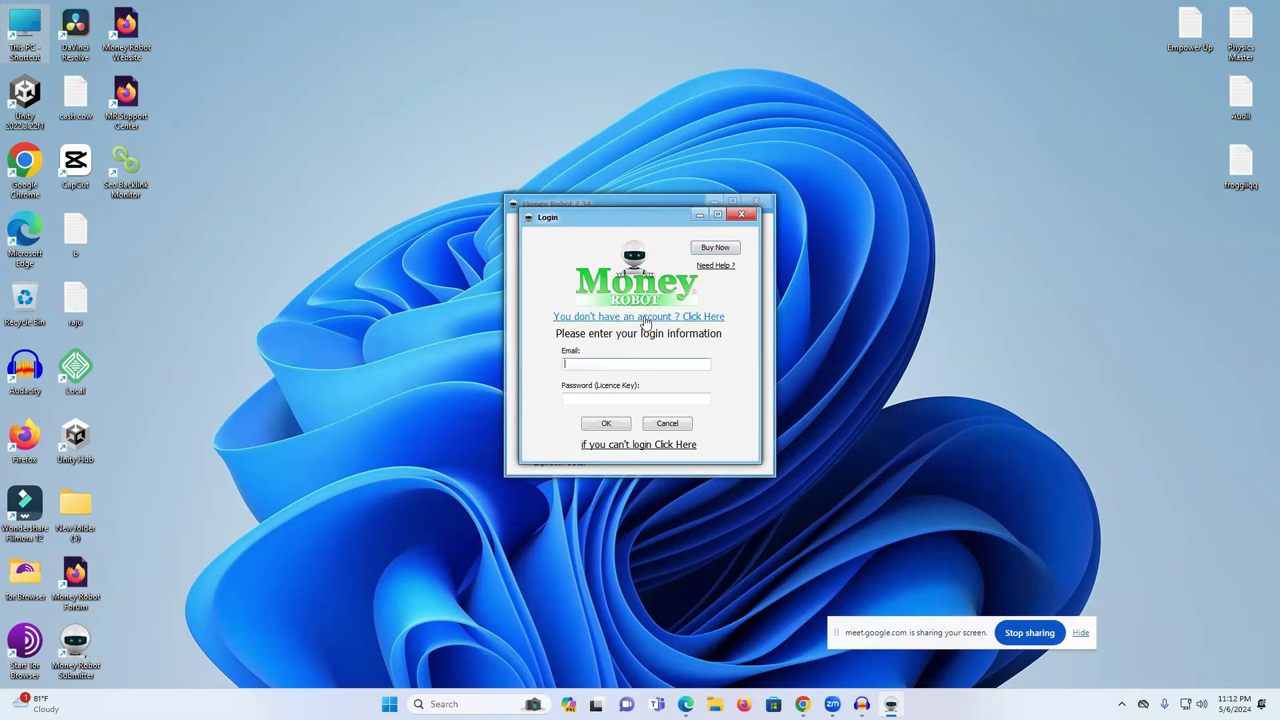
Reopen the new-account form, clear and re-enter the e-mail address, and create the 7-day free trial account
{"action": "left_click", "coordinate": [643, 318]}
{"action": "key", "text": "BackSpace"}
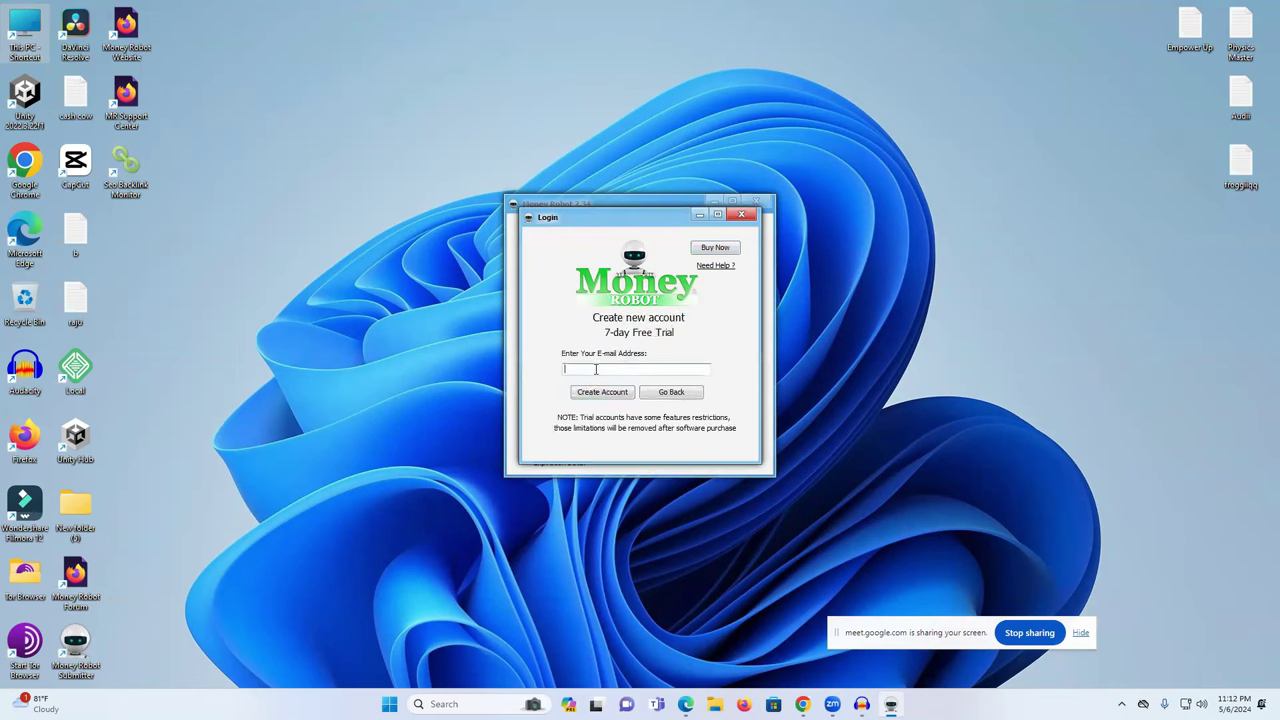
{"action": "left_click", "coordinate": [603, 393]}
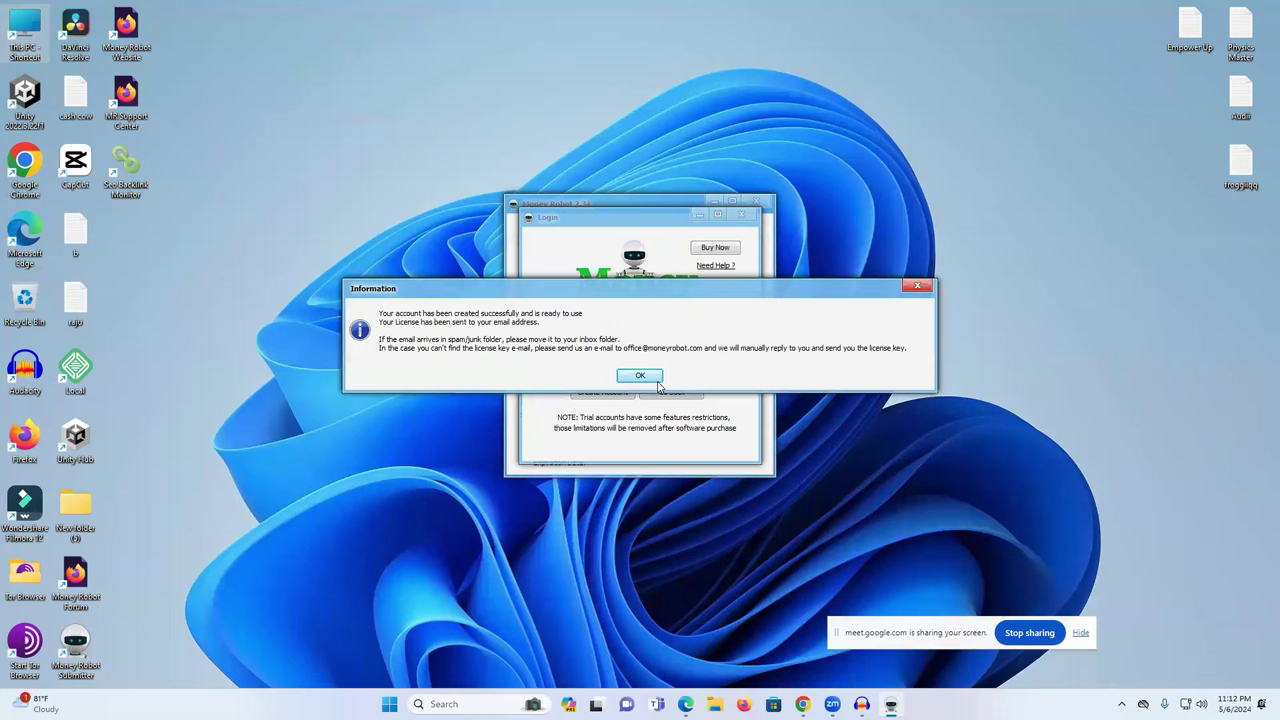
{"action": "left_click", "coordinate": [640, 377]}
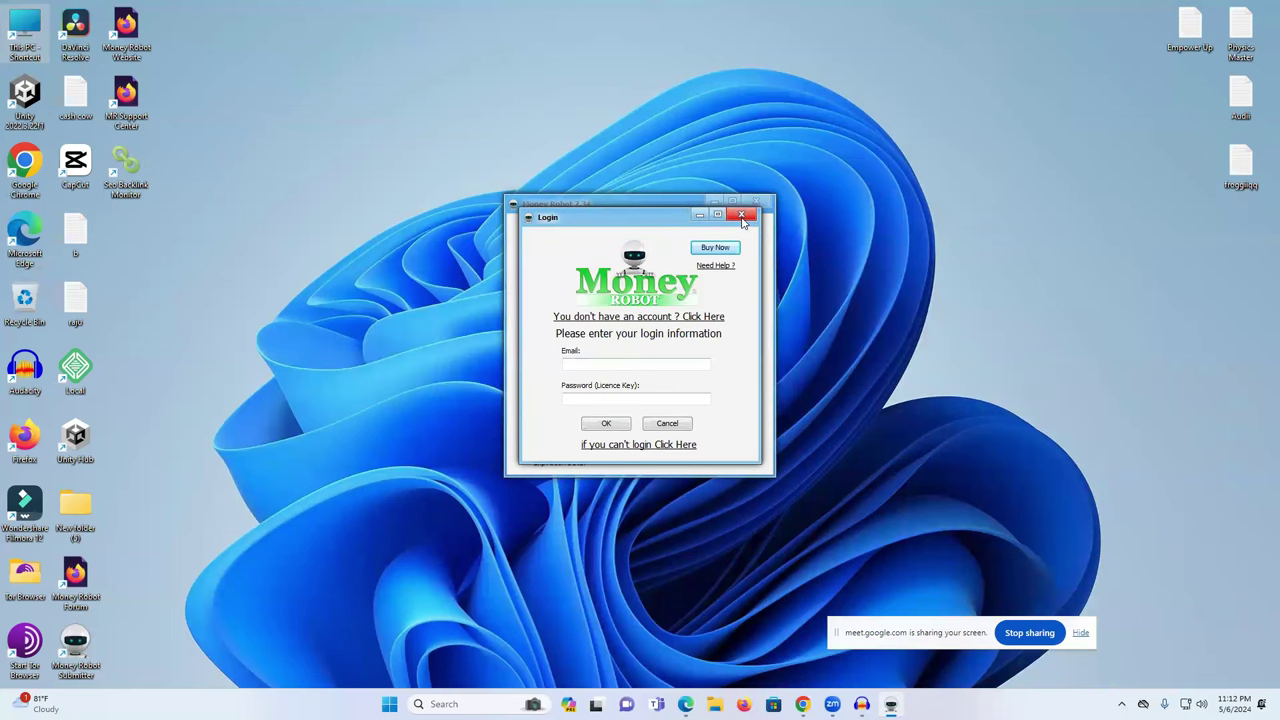
Open the Money Robot login-information message in Gmail in Edge and paste its license key into Money Robot's licence key field
{"action": "key", "text": "alt+Tab"}
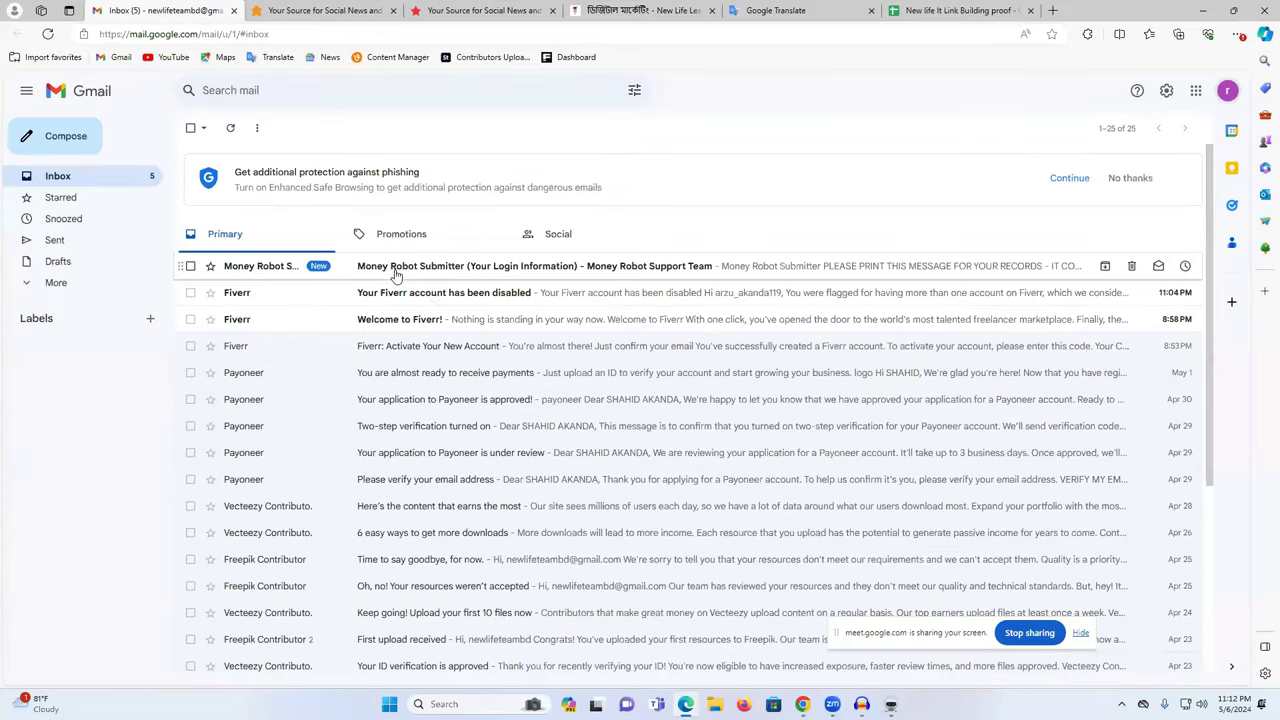
{"action": "left_click", "coordinate": [395, 270]}
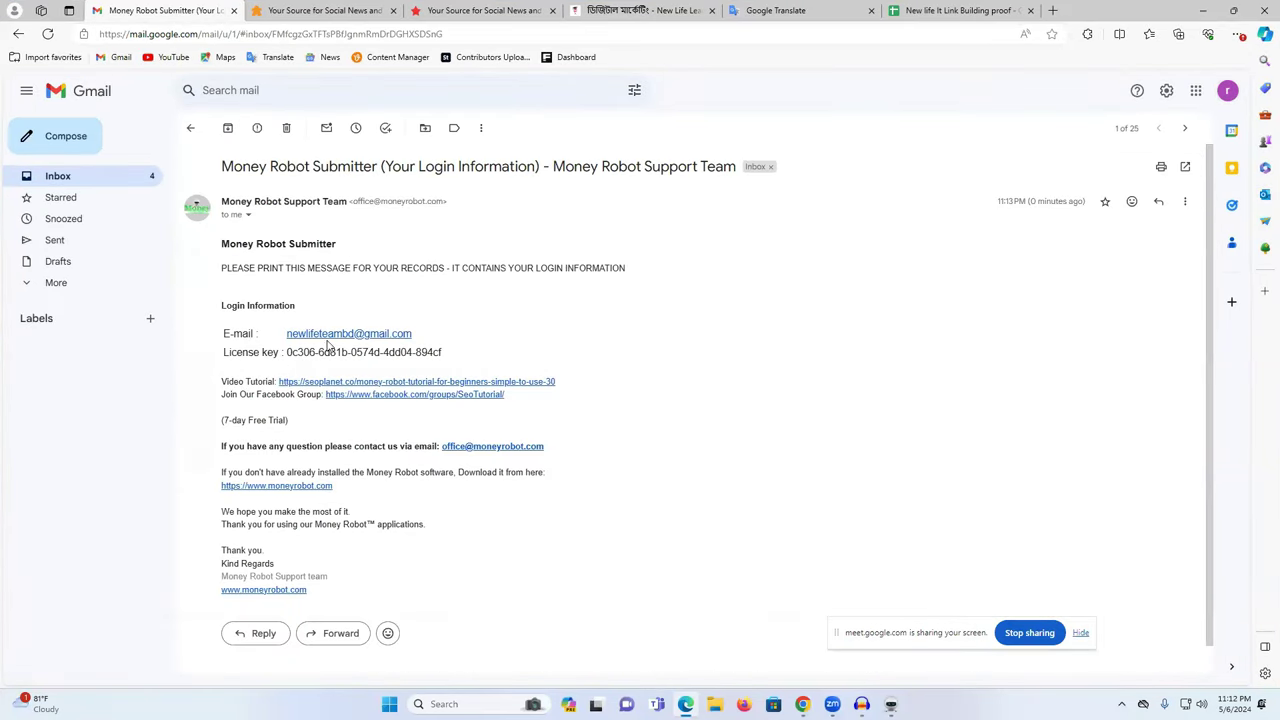
{"action": "left_click_drag", "start_coordinate": [452, 352], "coordinate": [288, 352]}
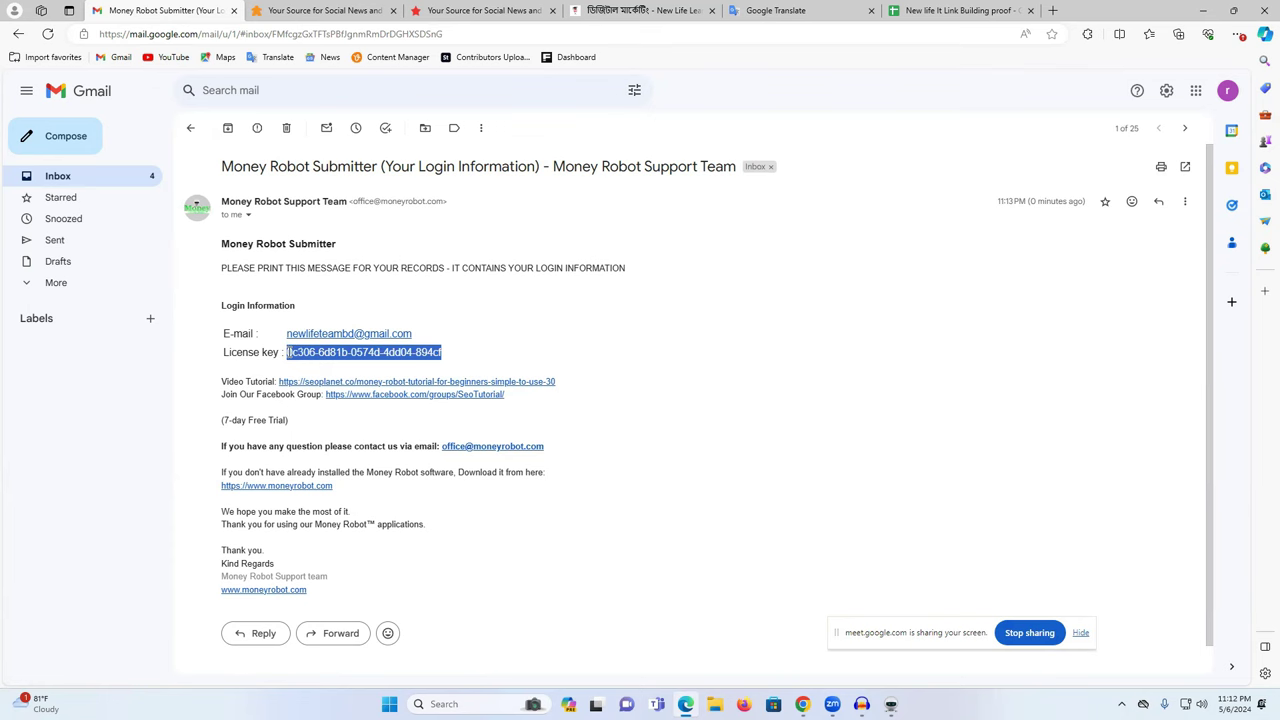
{"action": "right_click", "coordinate": [288, 352]}
{"action": "left_click", "coordinate": [325, 303]}
{"action": "left_click", "coordinate": [890, 704]}
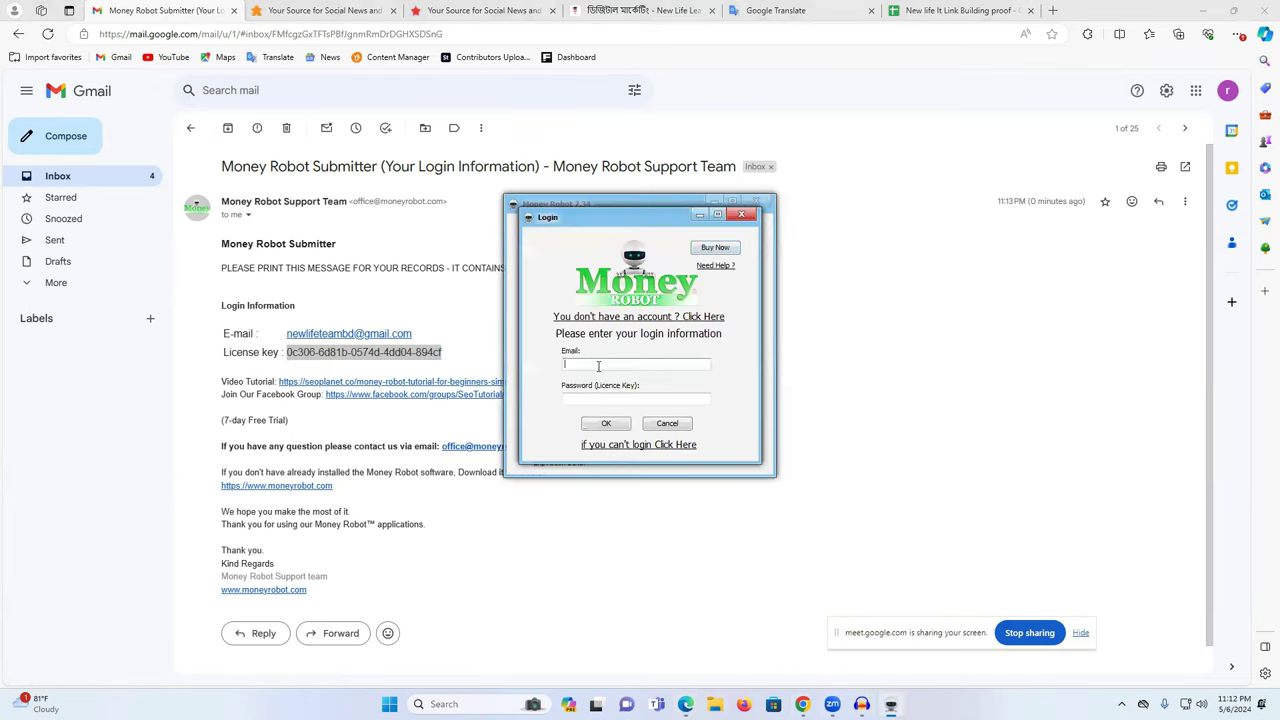
{"action": "left_click", "coordinate": [595, 400]}
{"action": "key", "text": "ctrl+v"}
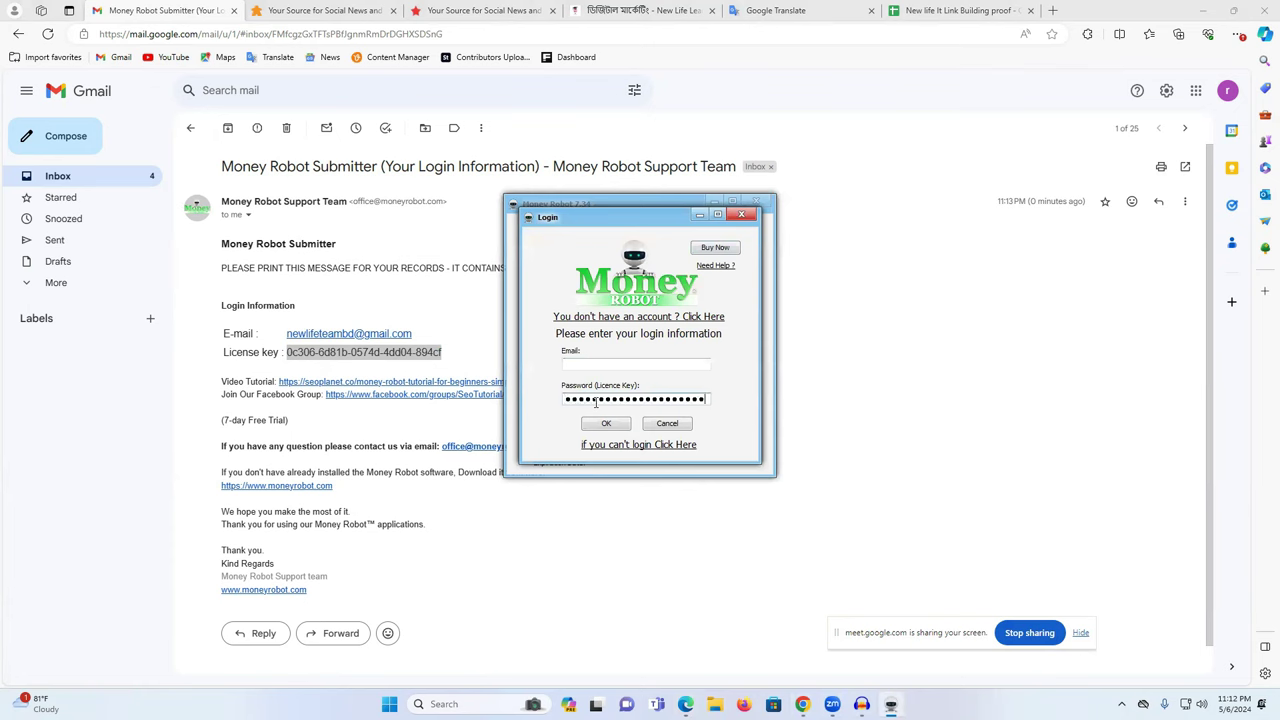
Log in to Money Robot with the e-mail address copied from the message, minimize Edge and acknowledge the installed update
{"action": "left_click_drag", "start_coordinate": [432, 338], "coordinate": [287, 336]}
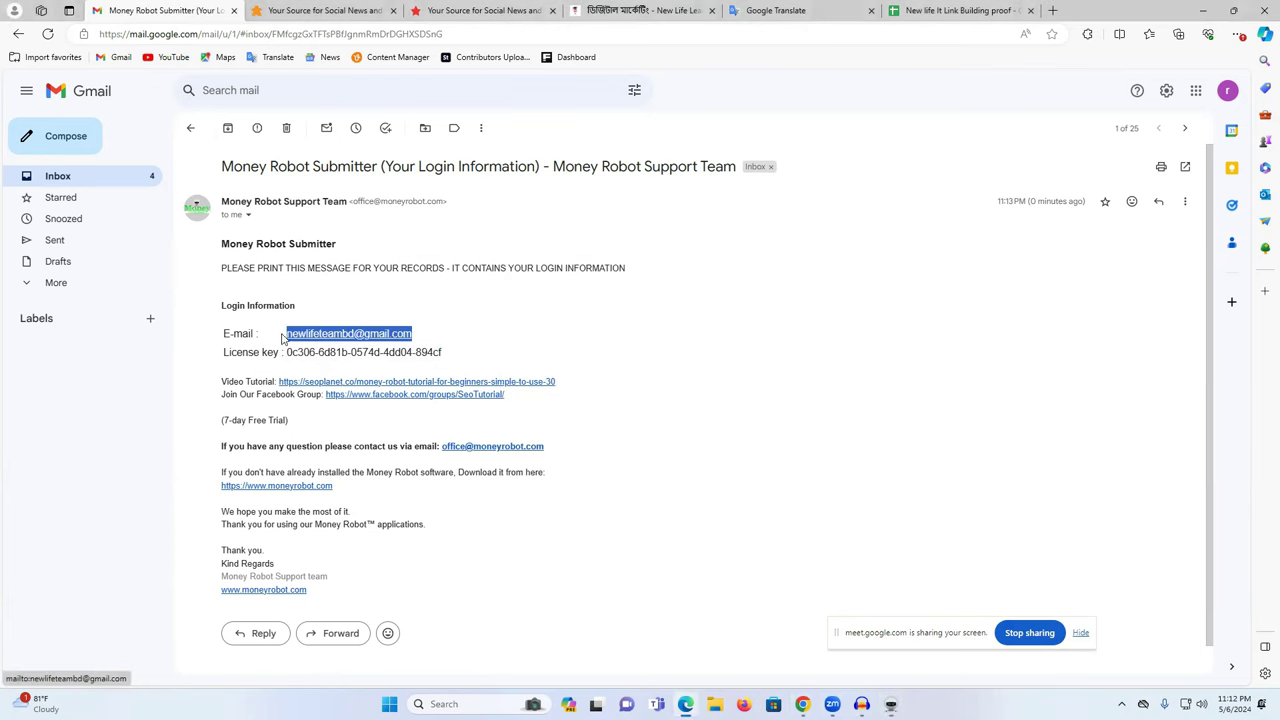
{"action": "key", "text": "ctrl+c"}
{"action": "key", "text": "alt+Tab"}
{"action": "left_click", "coordinate": [640, 364]}
{"action": "key", "text": "ctrl+v"}
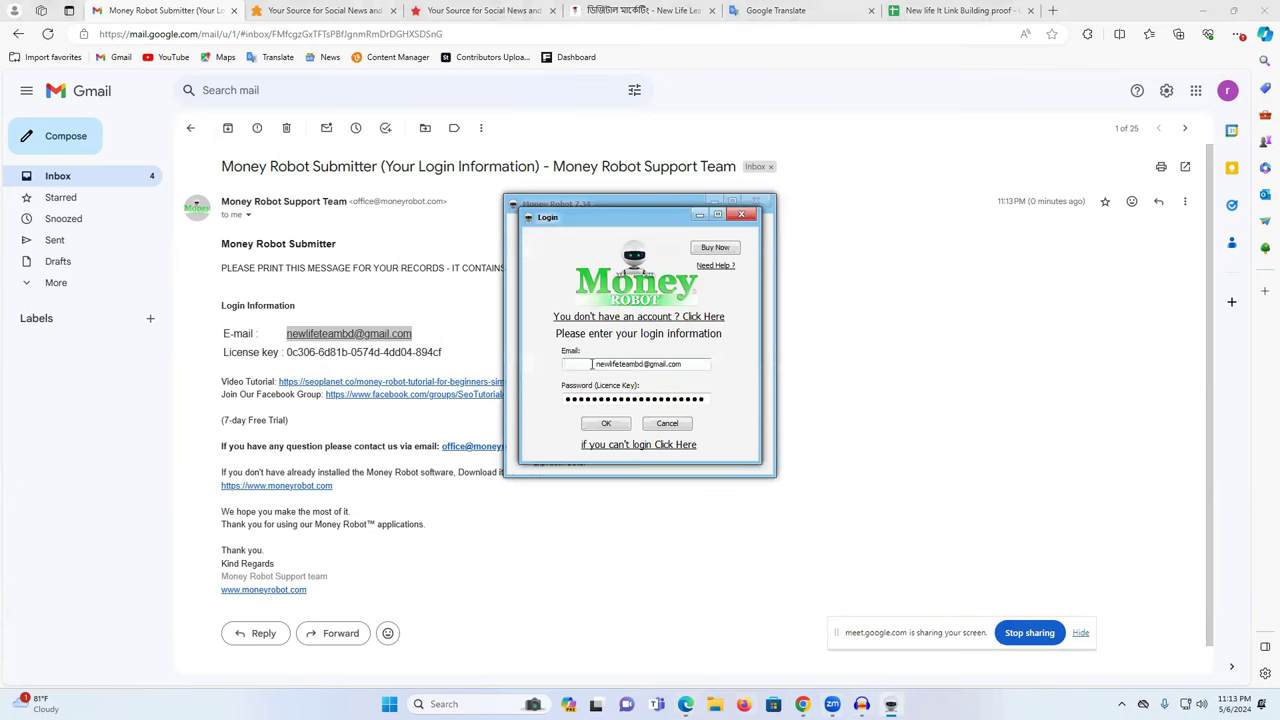
{"action": "key", "text": "Home"}
{"action": "key", "text": "Delete"}
{"action": "left_click", "coordinate": [604, 425]}
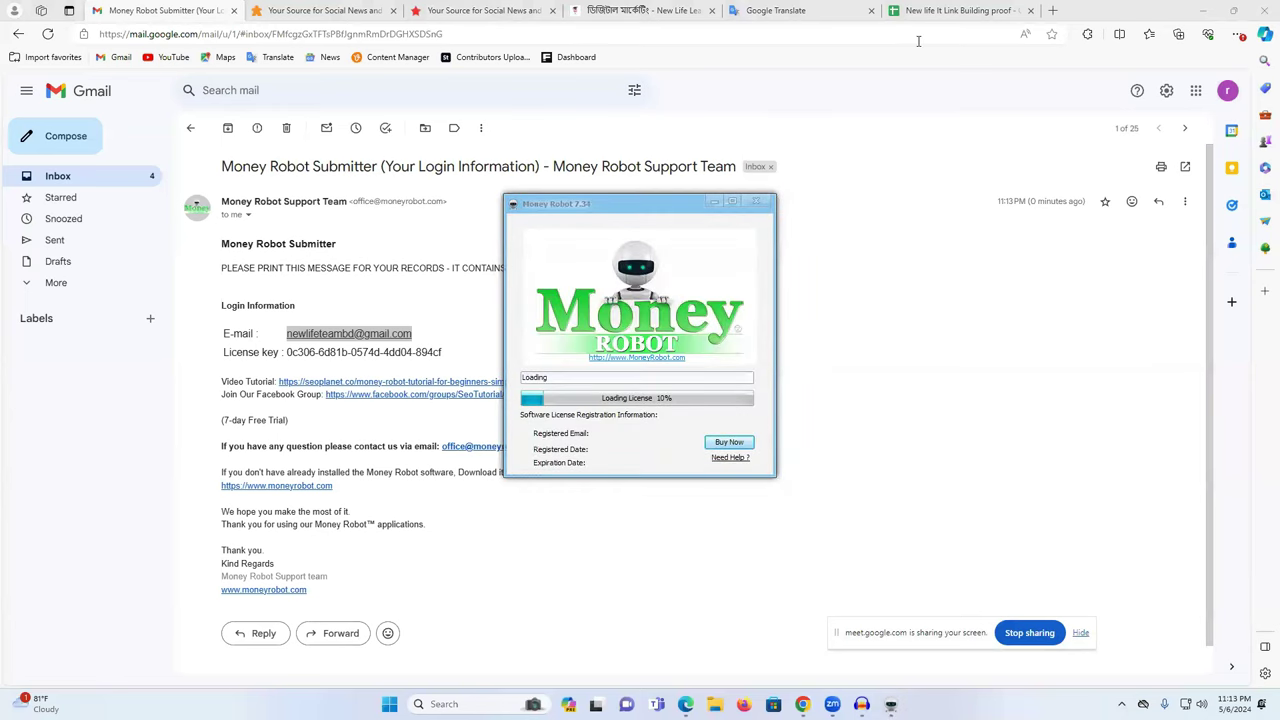
{"action": "left_click", "coordinate": [1212, 6]}
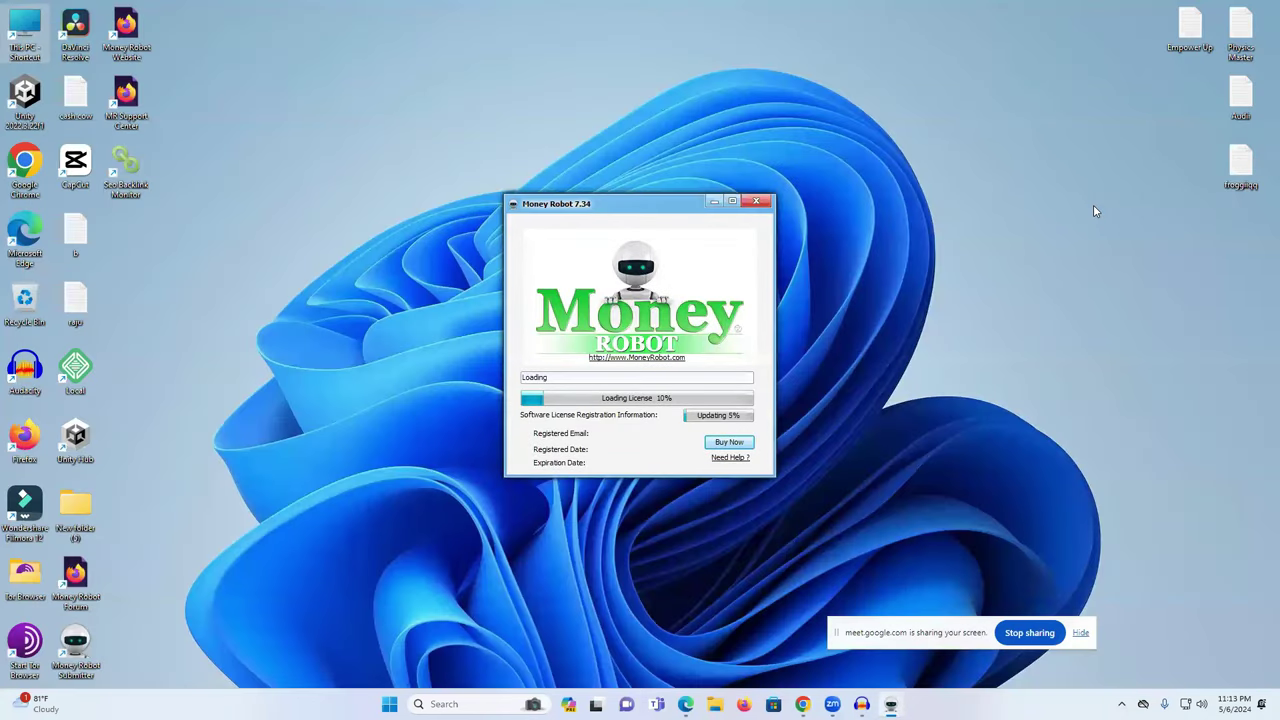
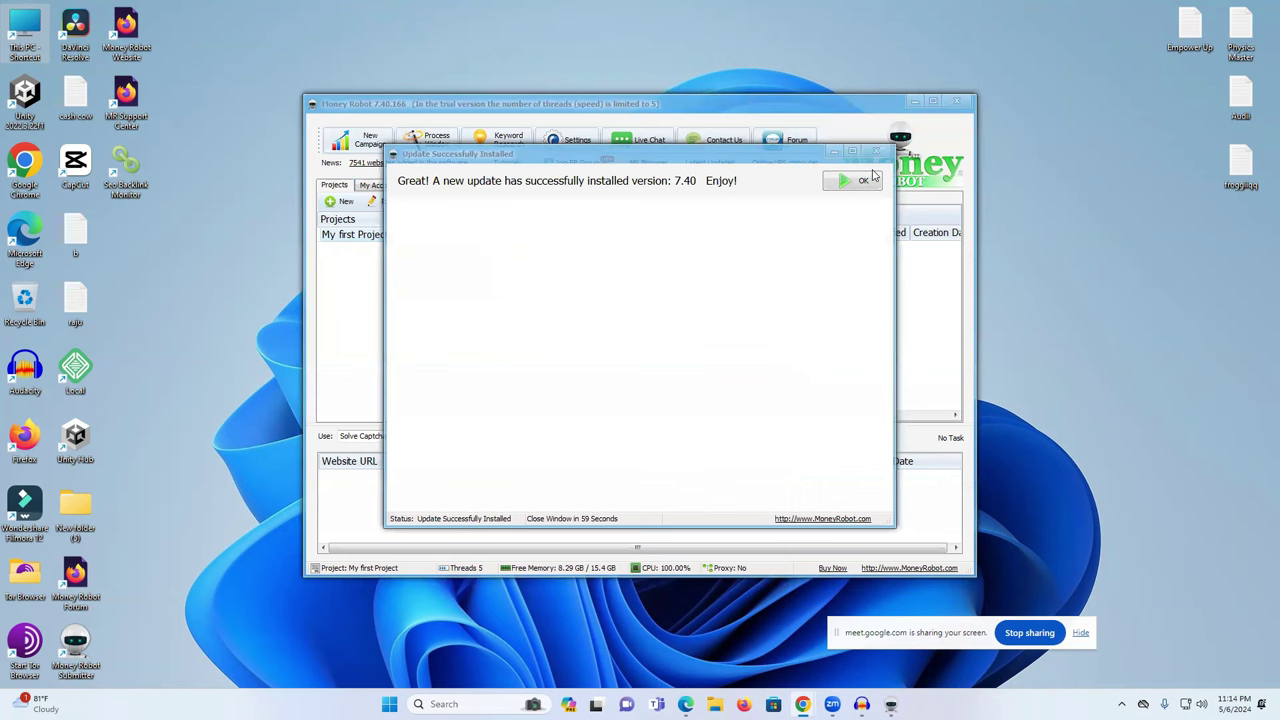
{"action": "left_click", "coordinate": [862, 183]}
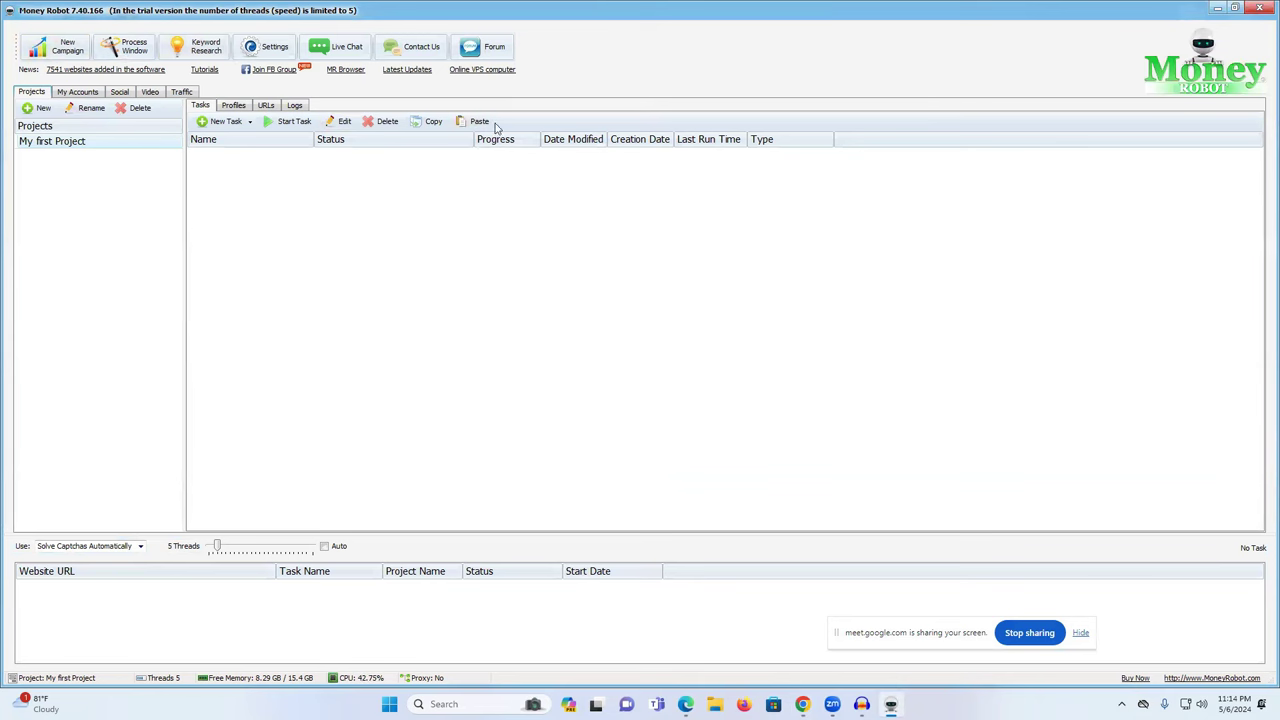
Examine the New SEO Campaign (Tiers) form and its SEO strategy diagram, closing it without starting a campaign
{"action": "left_click", "coordinate": [71, 50]}
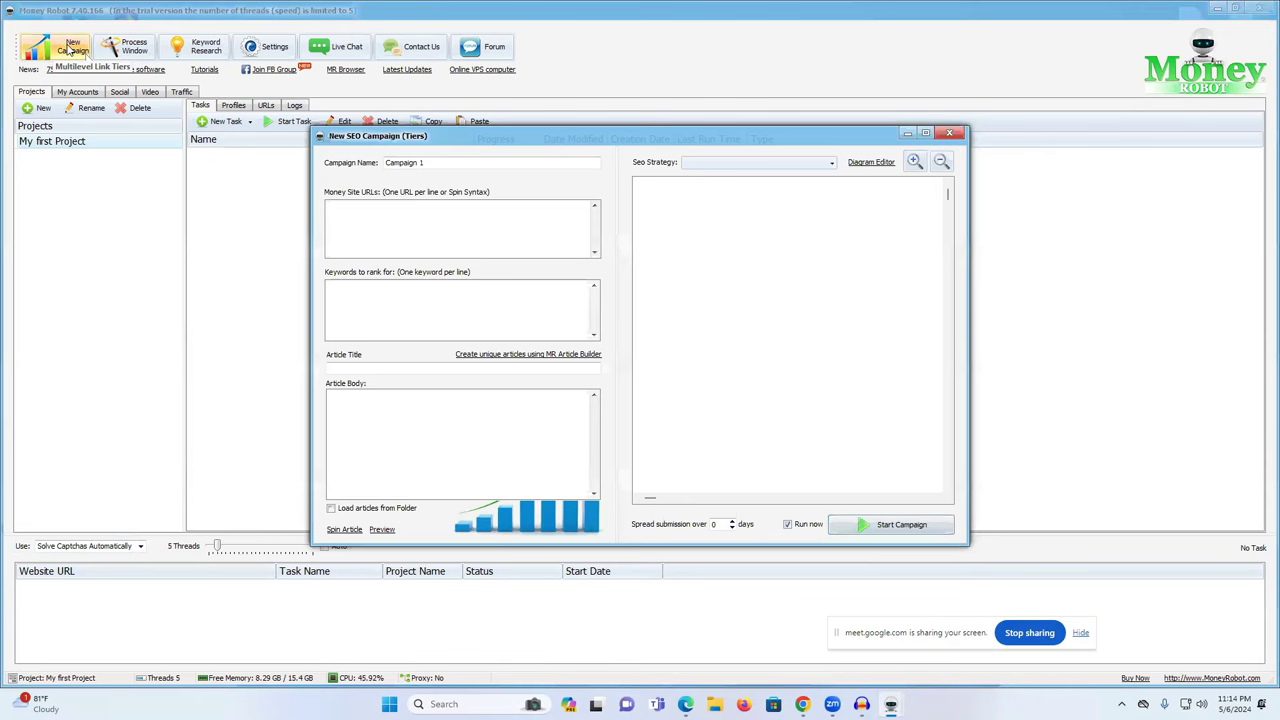
{"action": "left_click", "coordinate": [949, 135]}
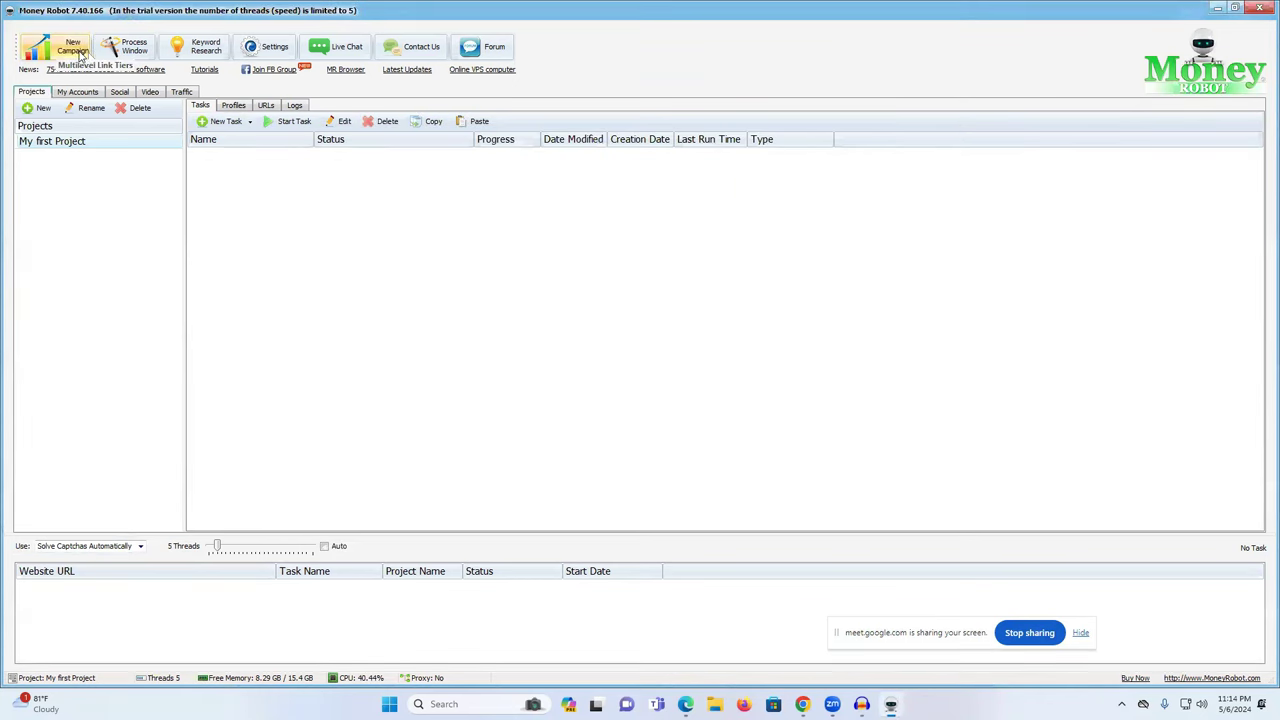
{"action": "left_click", "coordinate": [94, 60]}
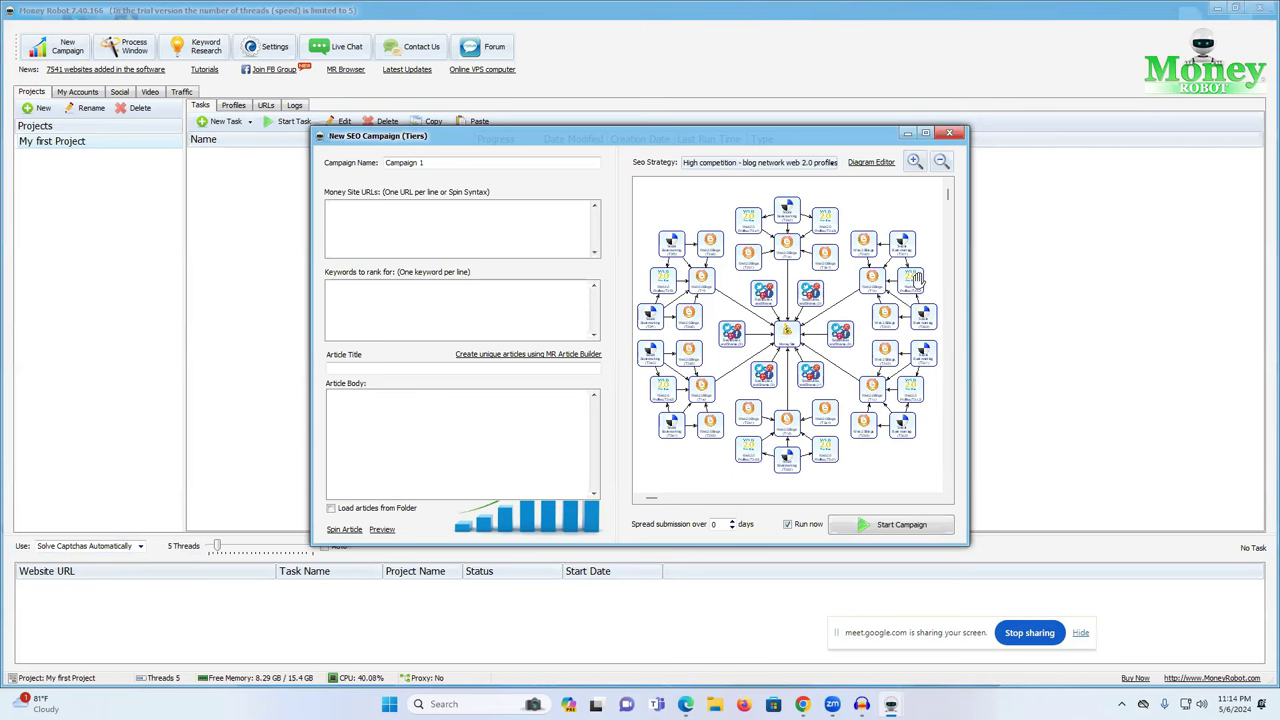
{"action": "left_click", "coordinate": [949, 133]}
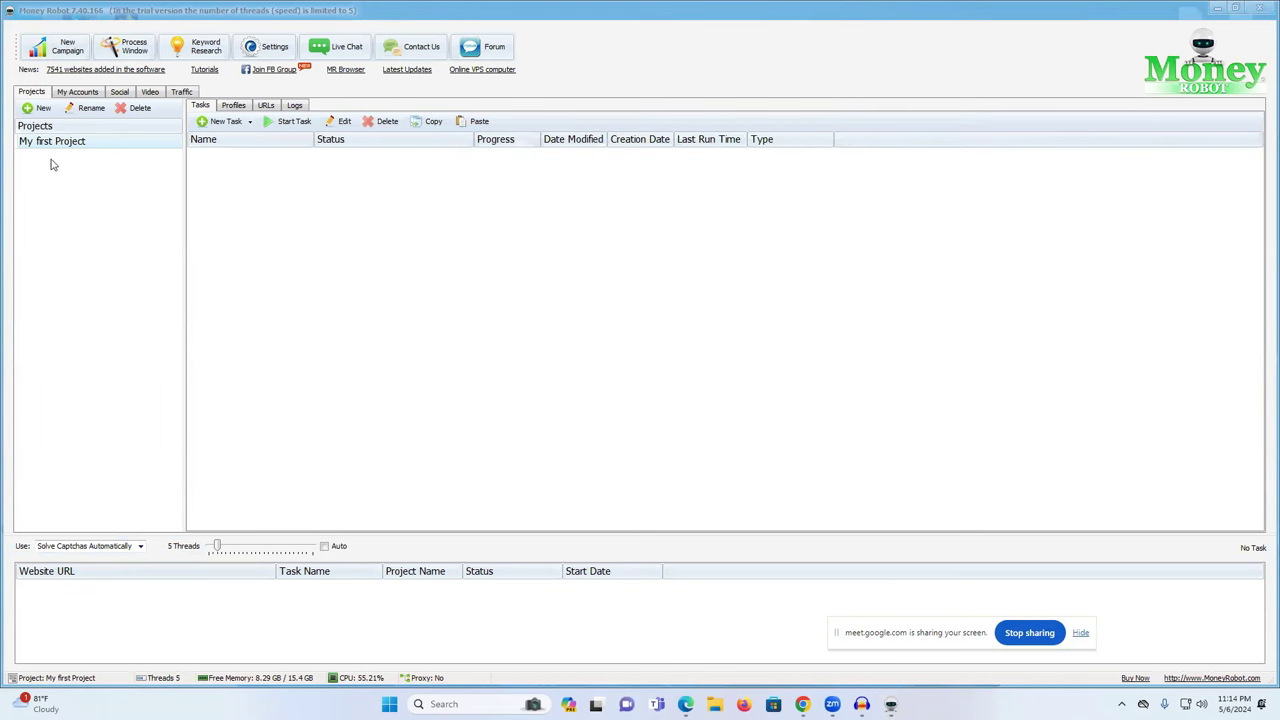
Create a new project named Good and select it in the project list
{"action": "left_click", "coordinate": [31, 110]}
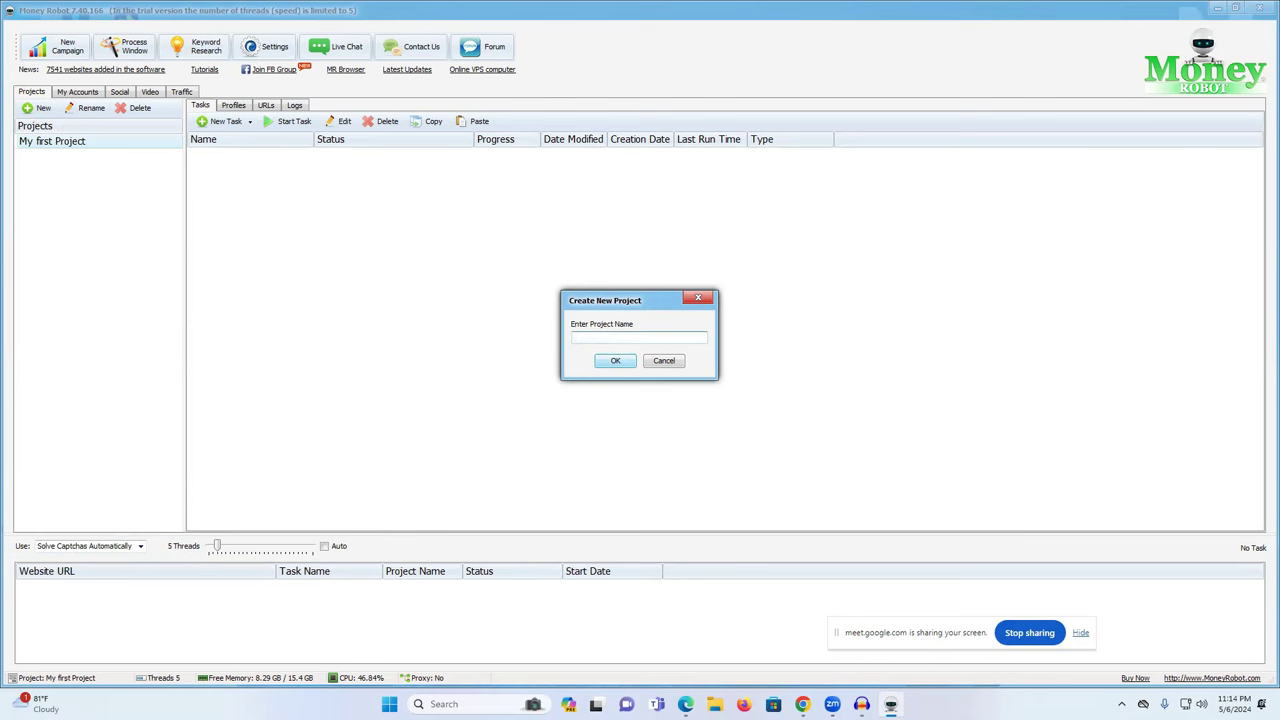
{"action": "type", "text": "Good"}
{"action": "left_click", "coordinate": [616, 361]}
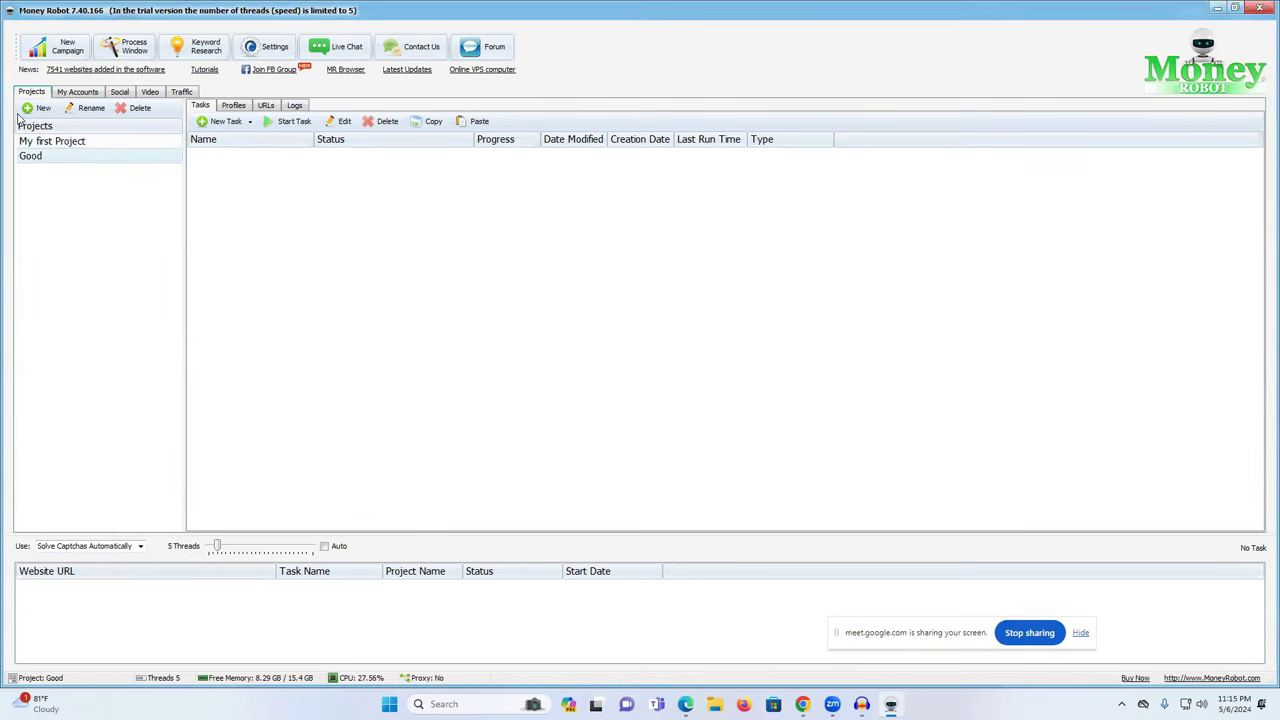
{"action": "left_click", "coordinate": [68, 158]}
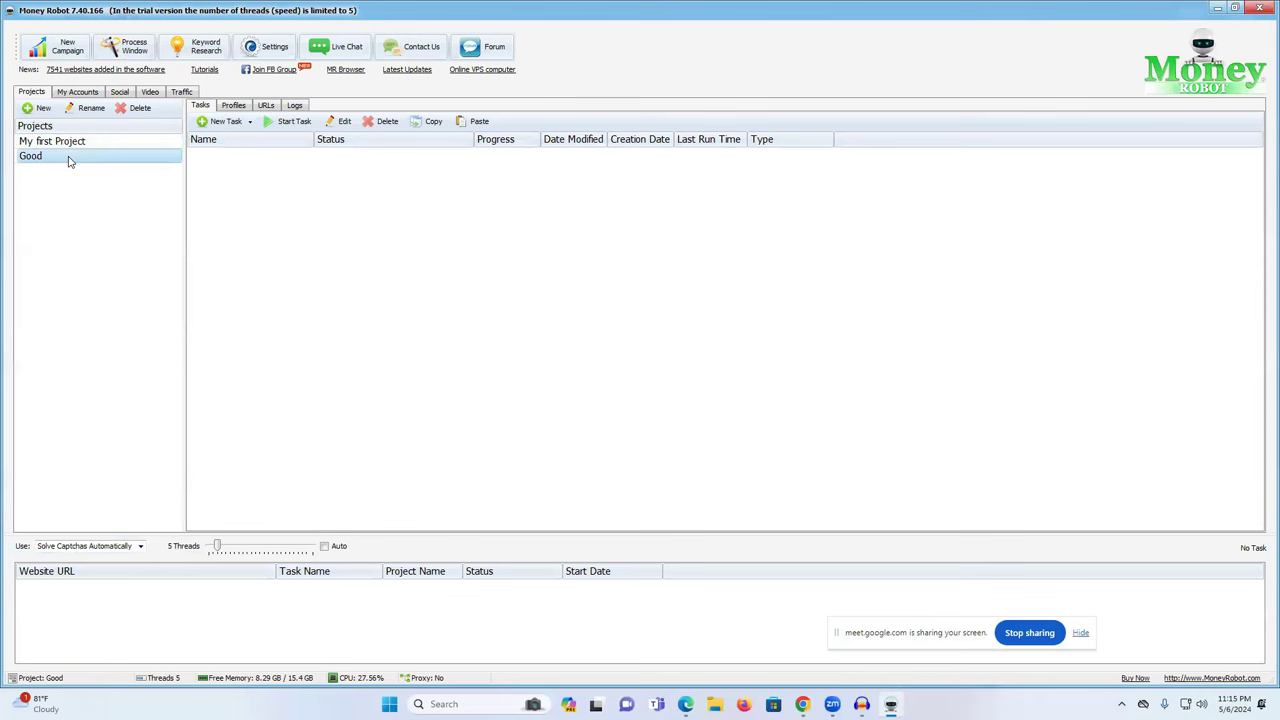
Add a Social Bookmarking task to the Good project and review its list of bookmarking websites
{"action": "left_click", "coordinate": [220, 124]}
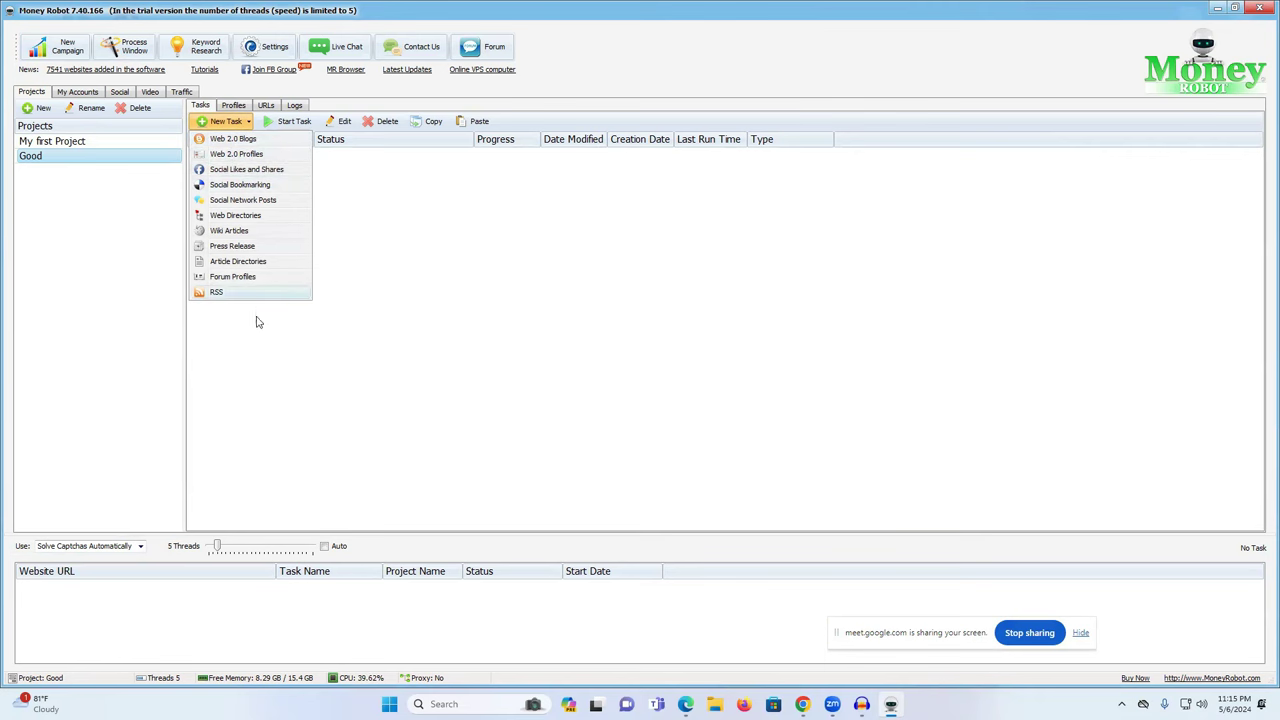
{"action": "left_click", "coordinate": [243, 186]}
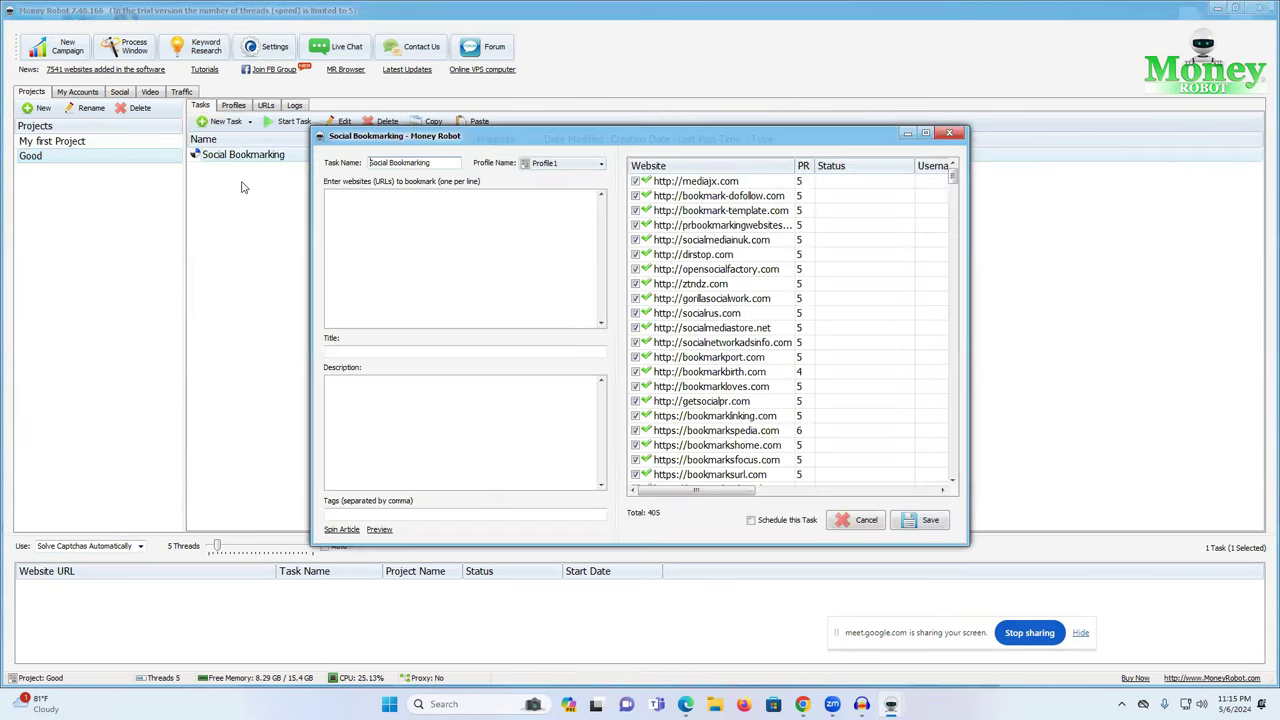
{"action": "scroll", "coordinate": [745, 292], "scroll_direction": "down", "scroll_amount": 20}
{"action": "scroll", "coordinate": [745, 292], "scroll_direction": "down", "scroll_amount": 10}
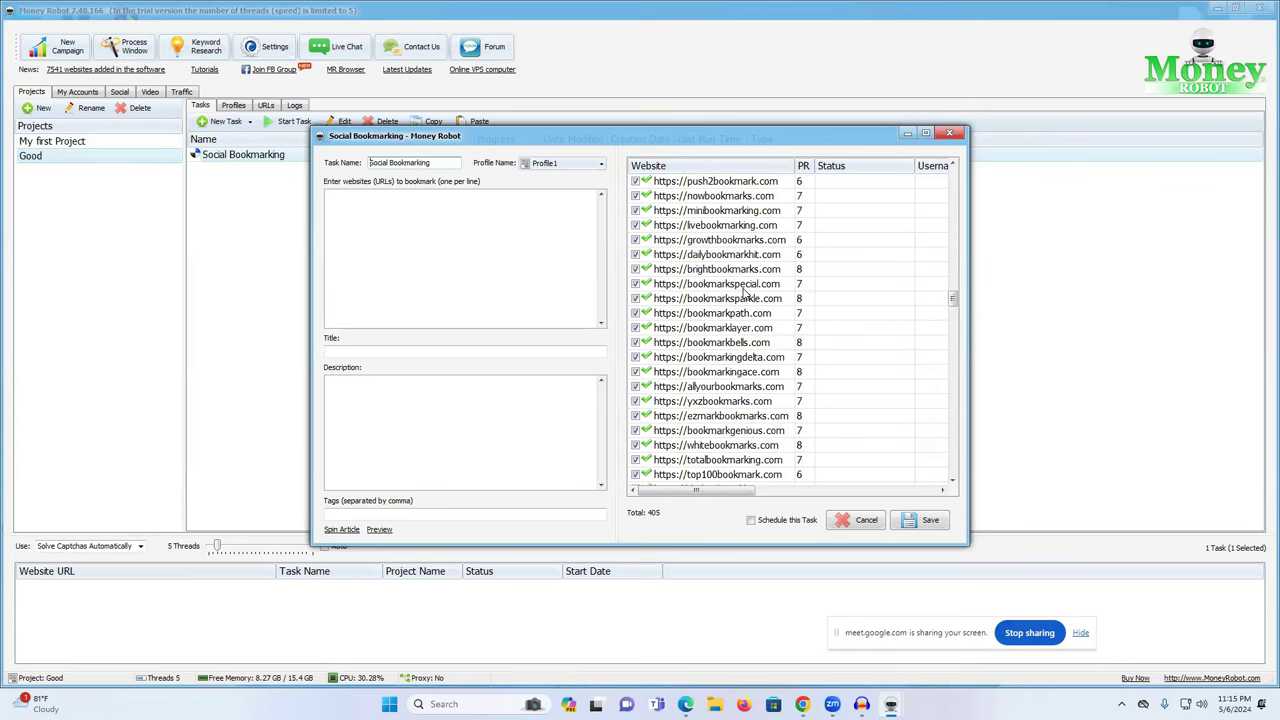
{"action": "scroll", "coordinate": [776, 302], "scroll_direction": "up", "scroll_amount": 11}
{"action": "scroll", "coordinate": [776, 302], "scroll_direction": "up", "scroll_amount": 20}
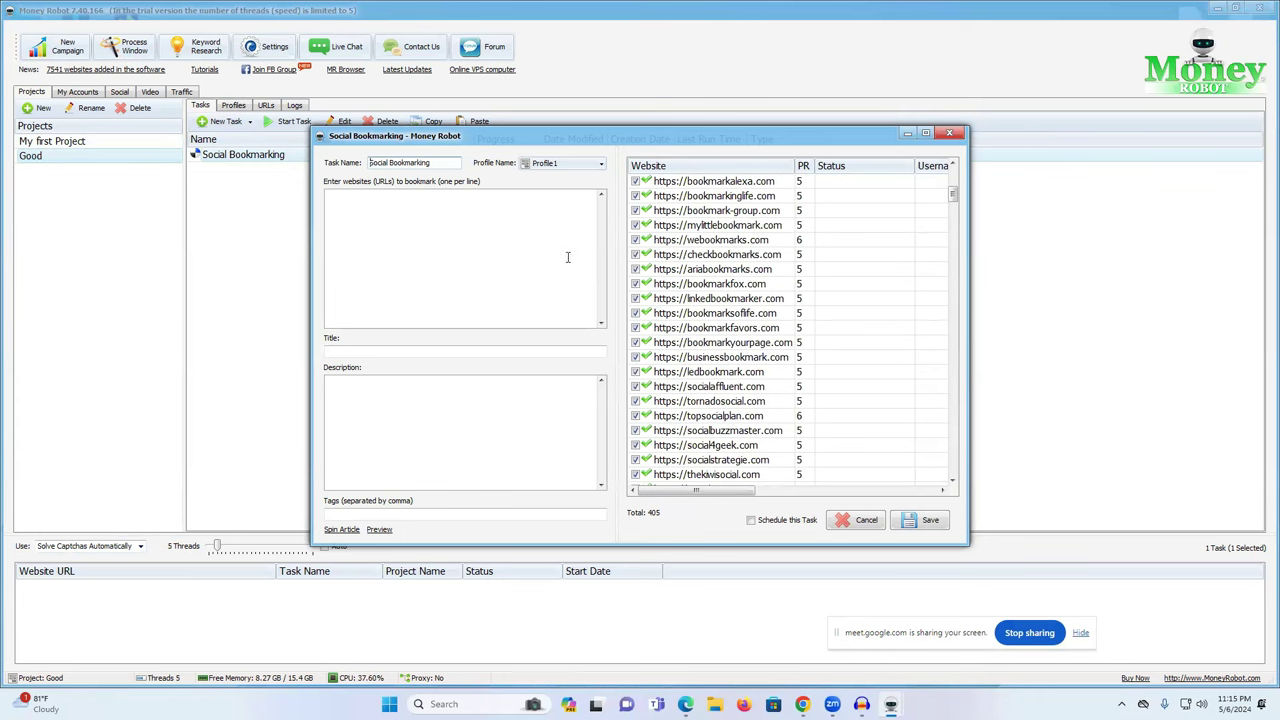
{"action": "left_click", "coordinate": [355, 215]}
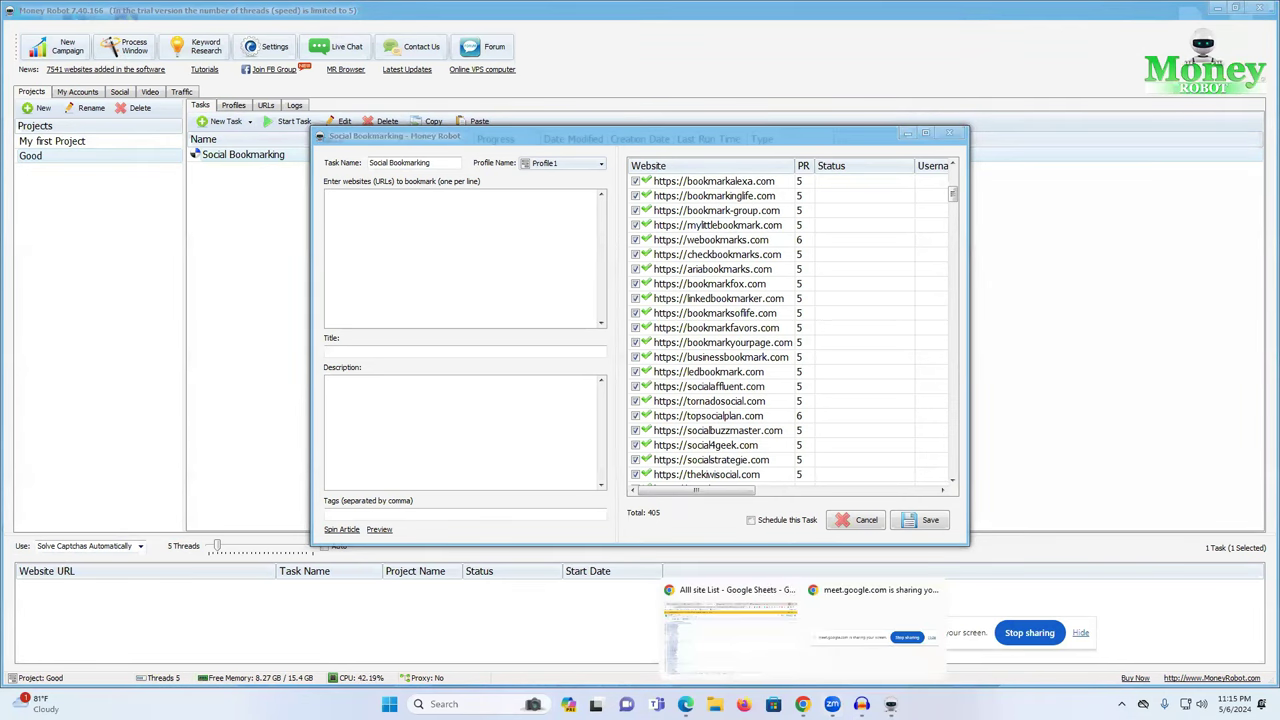
{"action": "left_click", "coordinate": [766, 668]}
{"action": "left_click", "coordinate": [703, 14]}
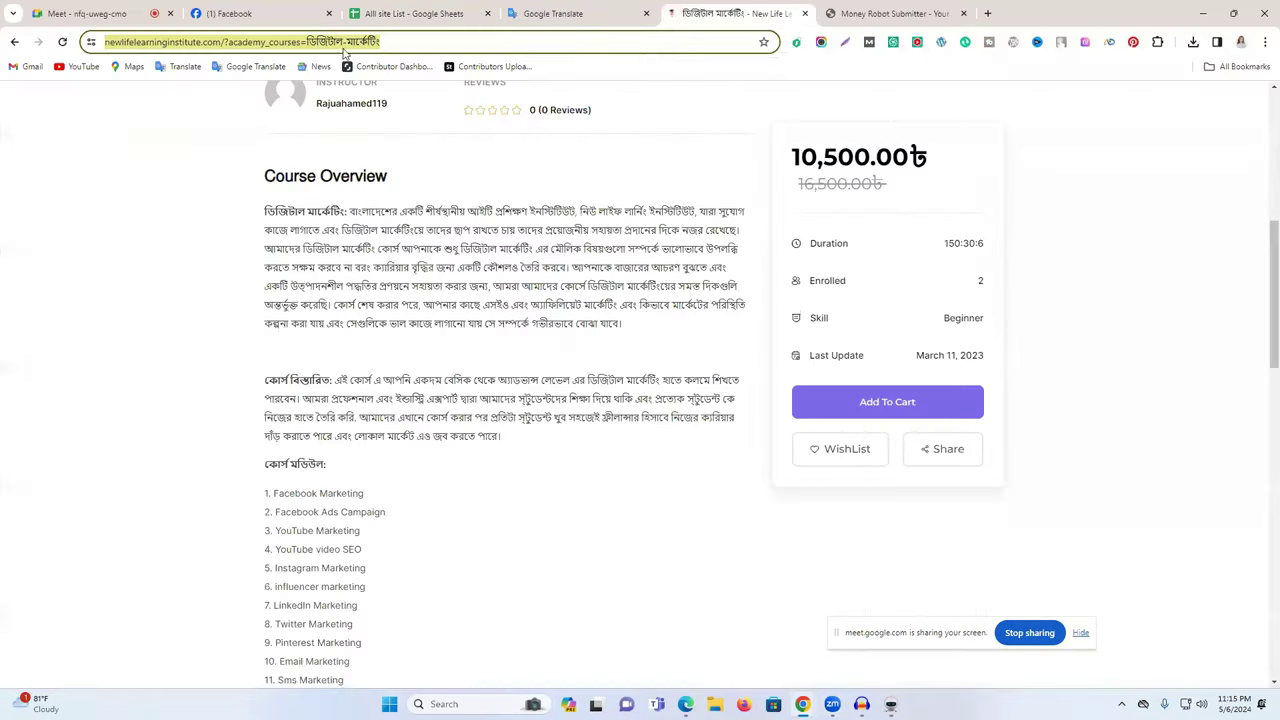
{"action": "mouse_move", "coordinate": [891, 704]}
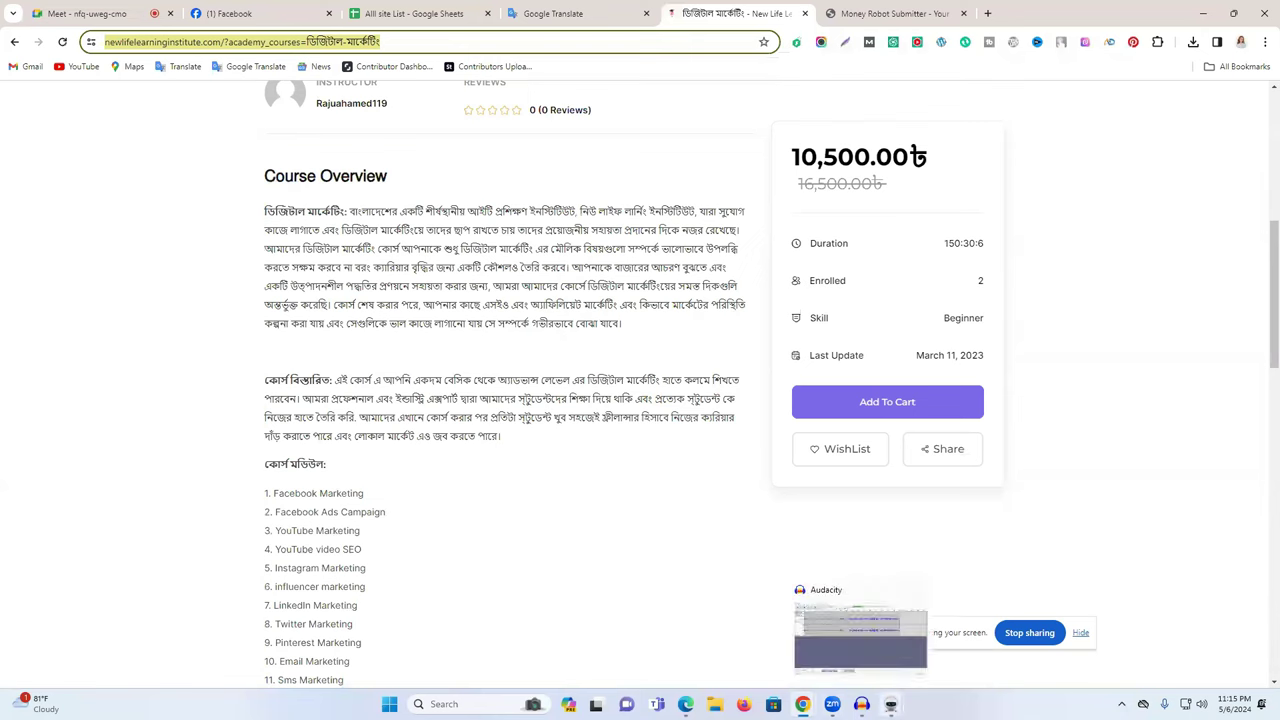
{"action": "left_click", "coordinate": [836, 648]}
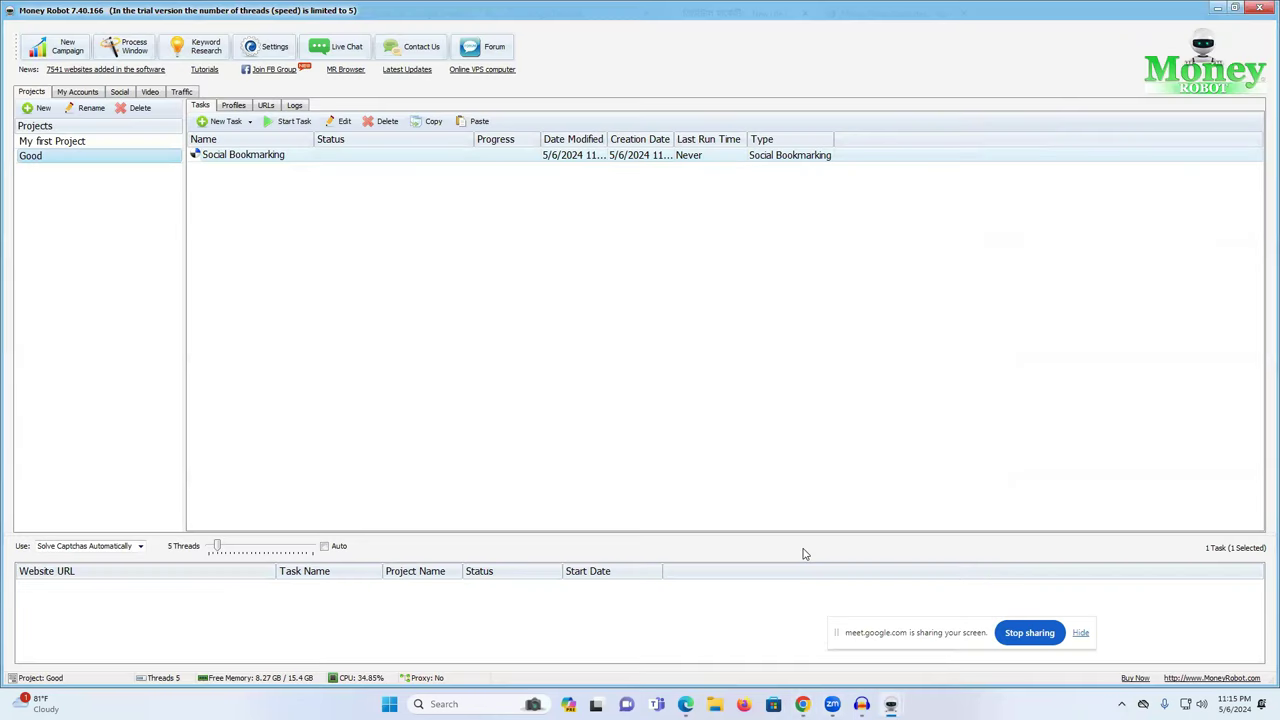
{"action": "mouse_move", "coordinate": [891, 704]}
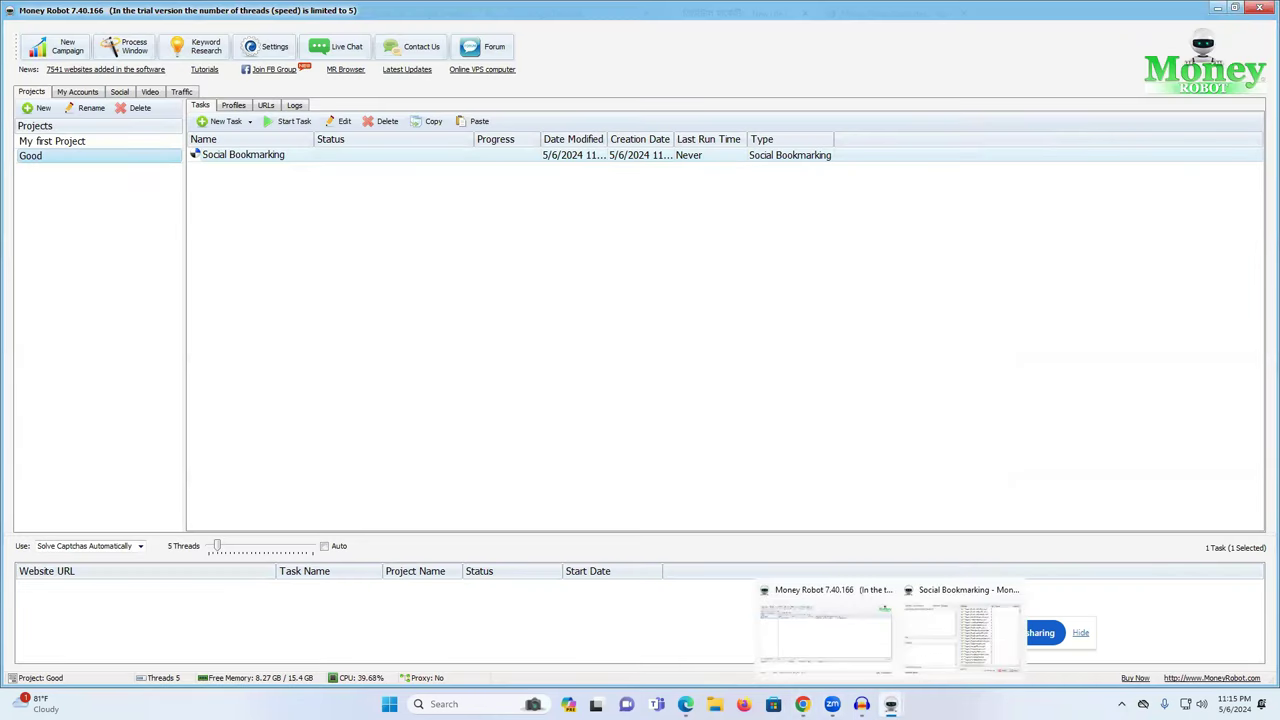
{"action": "left_click", "coordinate": [955, 640]}
{"action": "left_click", "coordinate": [412, 245]}
{"action": "type", "text": "https://newlifelearninginstitute.com/?academy_courses=%e0%a6%a1%e0%a6%bf%e0%a6%9c%e0%a6%bf%e0%a6%9f%e0%a6%be%e0%a6%b2-%e0%a6%ae%e0%a6%be%e0%a6%b0%e0%a7%8d%e0%a6%95%e0%a7%87%e0%a6%9f%e0%a6%bf%e0%a6%82"}
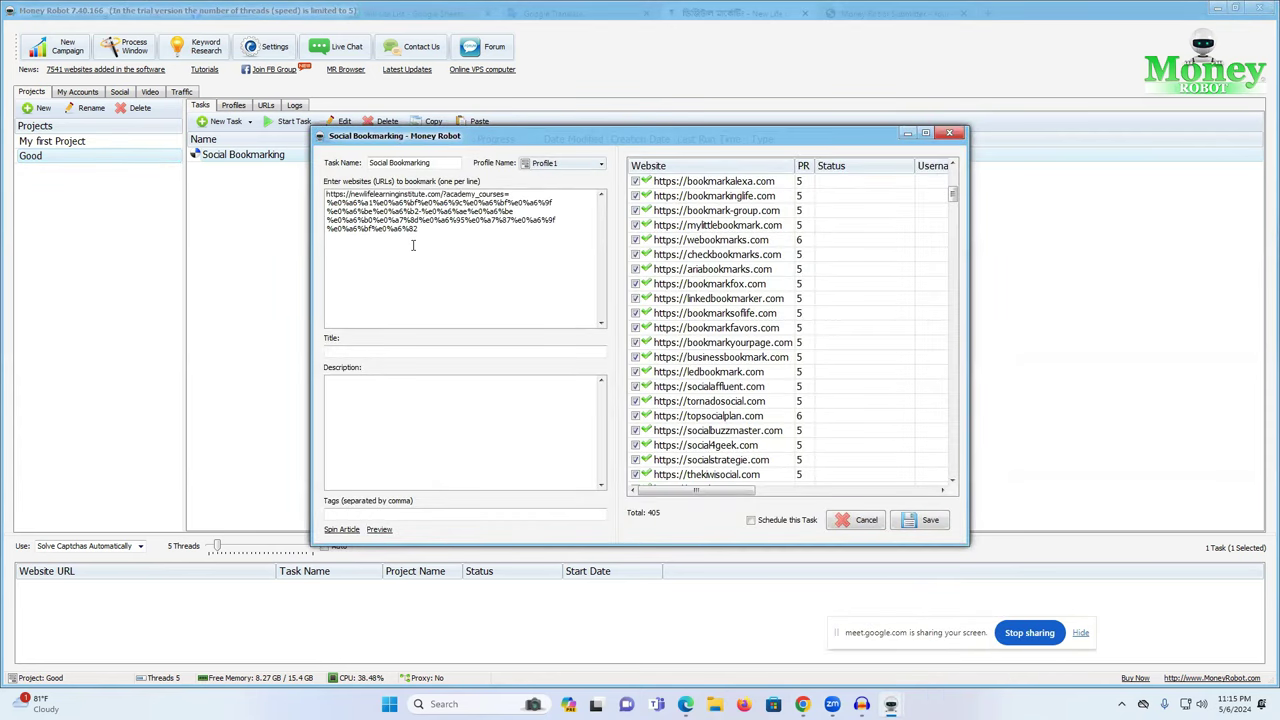
{"action": "left_click_drag", "start_coordinate": [422, 240], "coordinate": [440, 187]}
{"action": "key", "text": "BackSpace"}
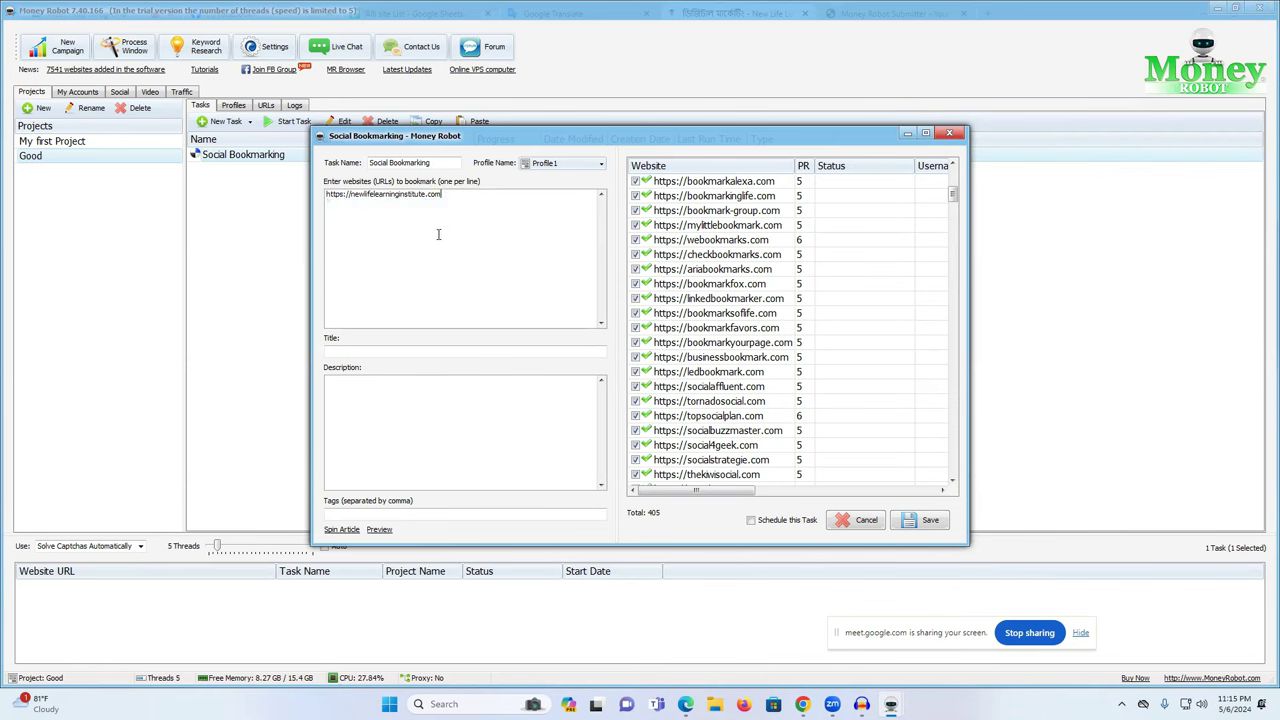
Copy the course heading from the course page in Edge and set the bookmarking task's title to "digital marketing course"
{"action": "left_click", "coordinate": [338, 350]}
{"action": "left_click", "coordinate": [802, 704]}
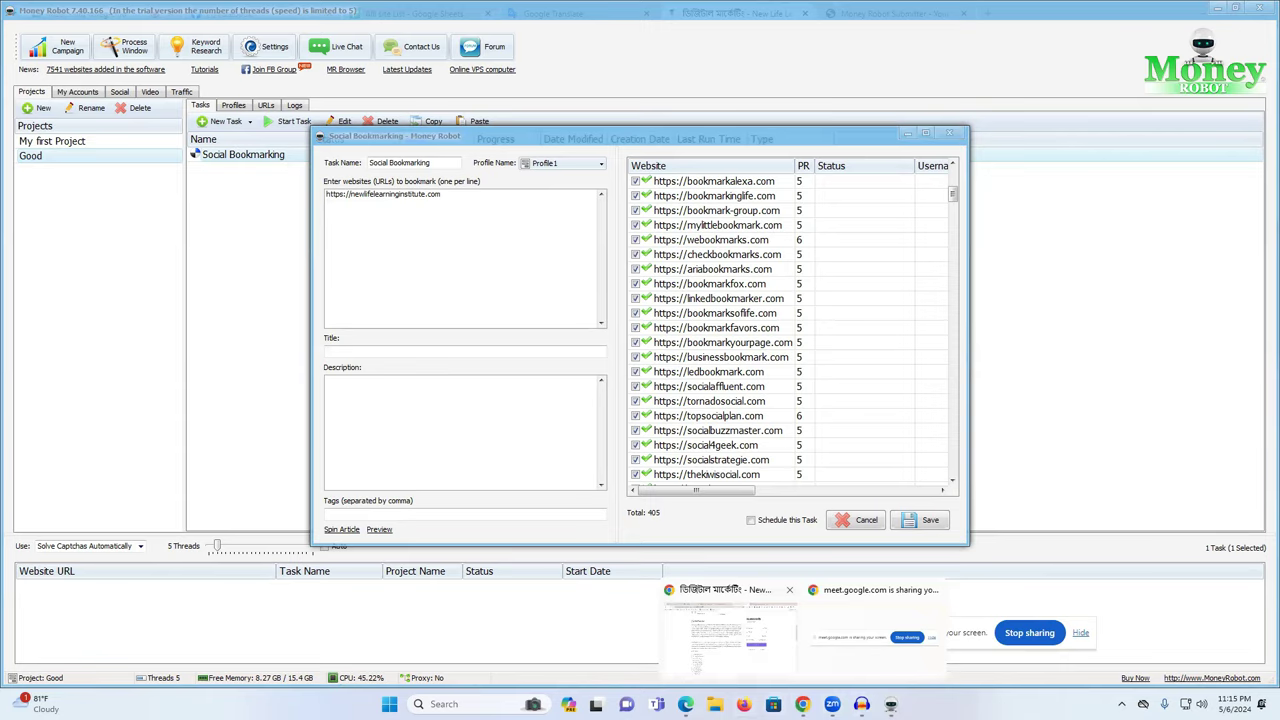
{"action": "left_click", "coordinate": [728, 630]}
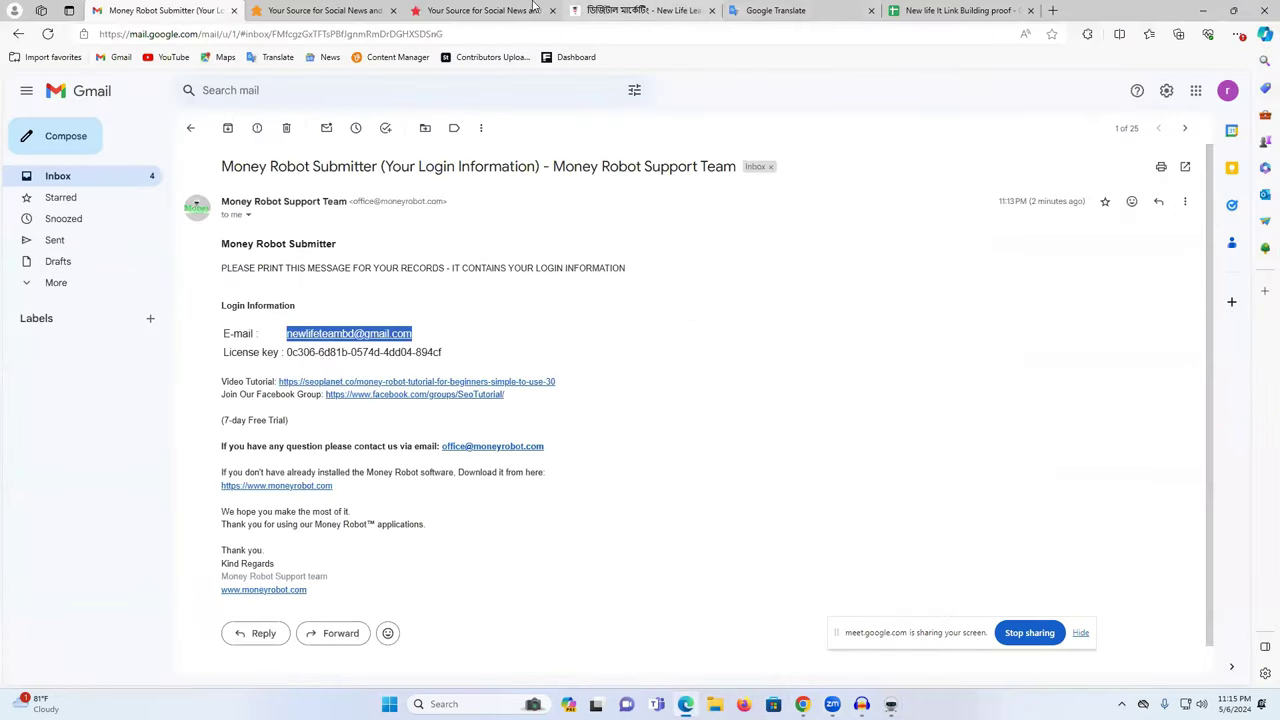
{"action": "left_click", "coordinate": [534, 6]}
{"action": "left_click", "coordinate": [646, 8]}
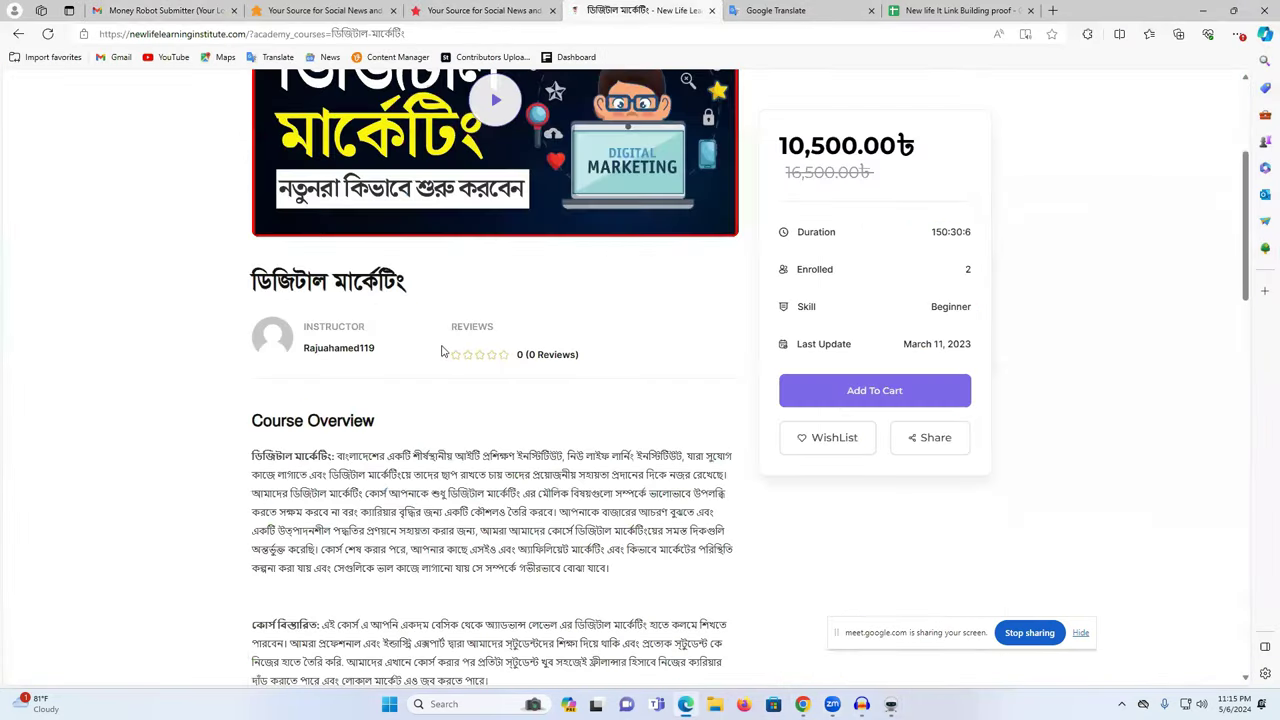
{"action": "scroll", "coordinate": [441, 350], "scroll_direction": "up", "scroll_amount": 2}
{"action": "triple_click", "coordinate": [328, 466]}
{"action": "right_click", "coordinate": [332, 458]}
{"action": "left_click", "coordinate": [366, 414]}
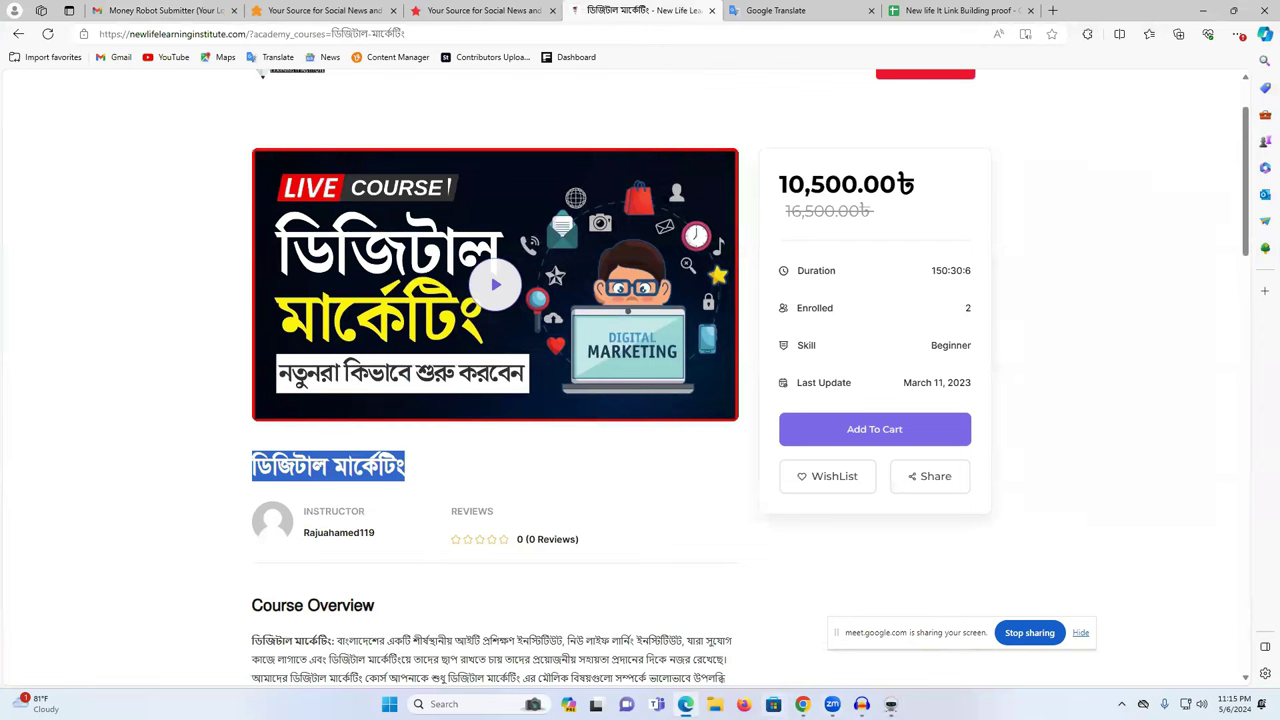
{"action": "left_click", "coordinate": [891, 704]}
{"action": "left_click", "coordinate": [843, 590]}
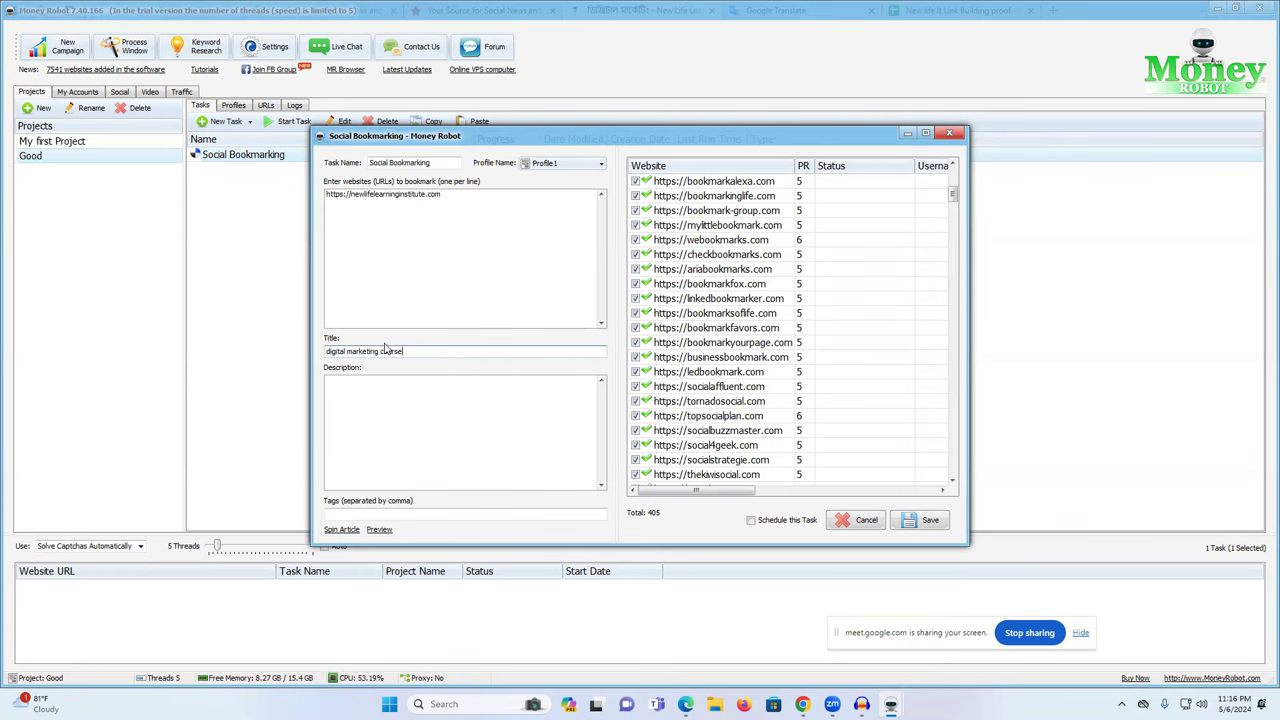
Copy the numbered course module list from the course page in Chrome into the Social Bookmarking task's description in Money Robot
{"action": "left_click", "coordinate": [802, 703]}
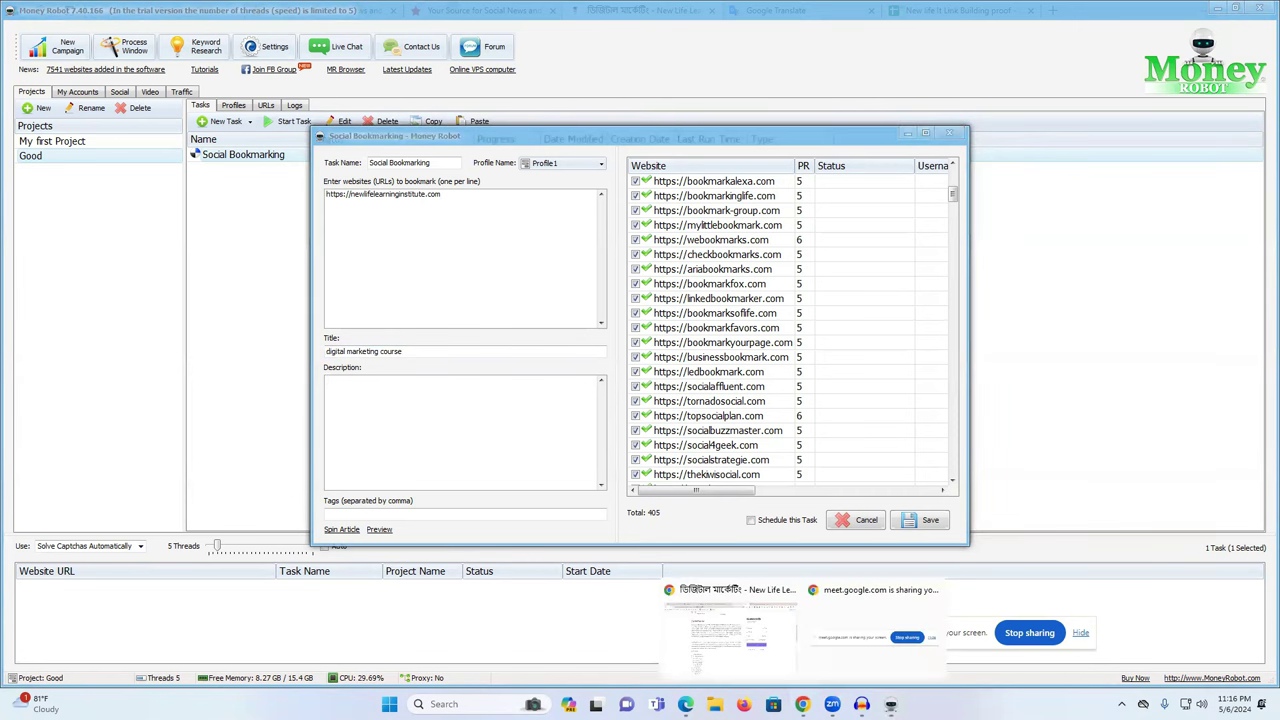
{"action": "left_click", "coordinate": [752, 662]}
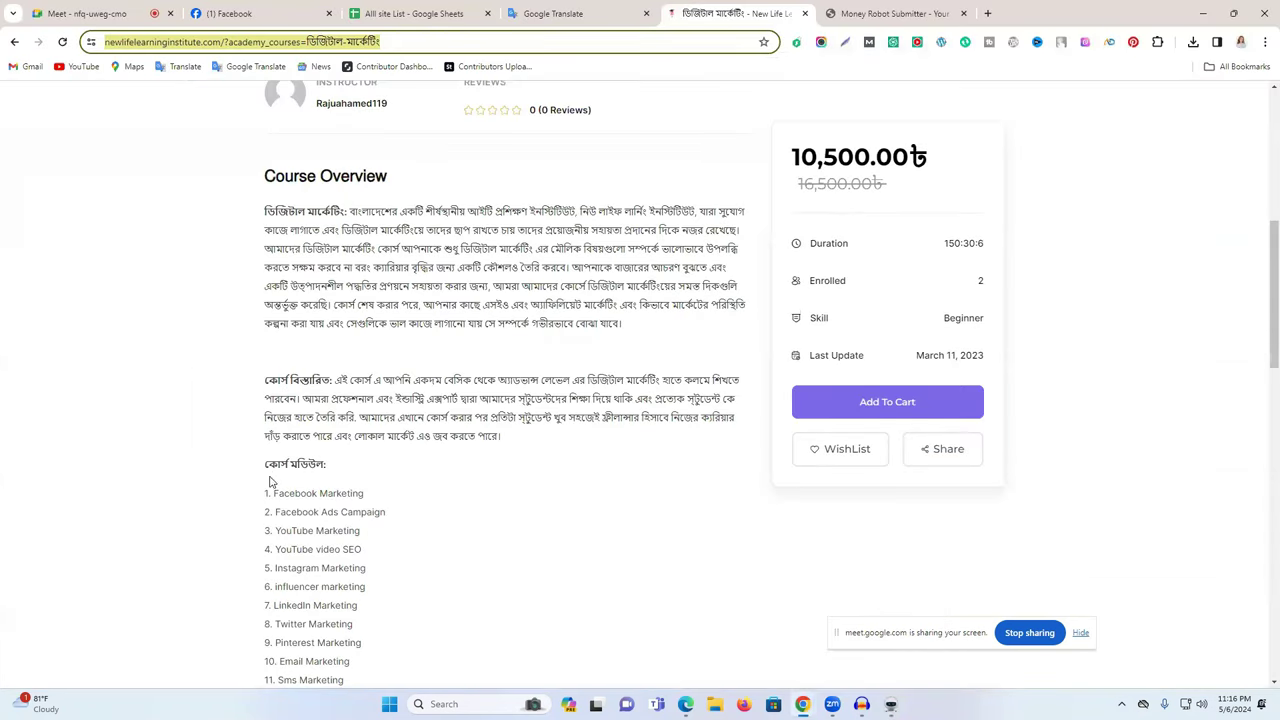
{"action": "left_click_drag", "start_coordinate": [258, 492], "coordinate": [435, 566]}
{"action": "left_click", "coordinate": [890, 704]}
{"action": "left_click", "coordinate": [829, 665]}
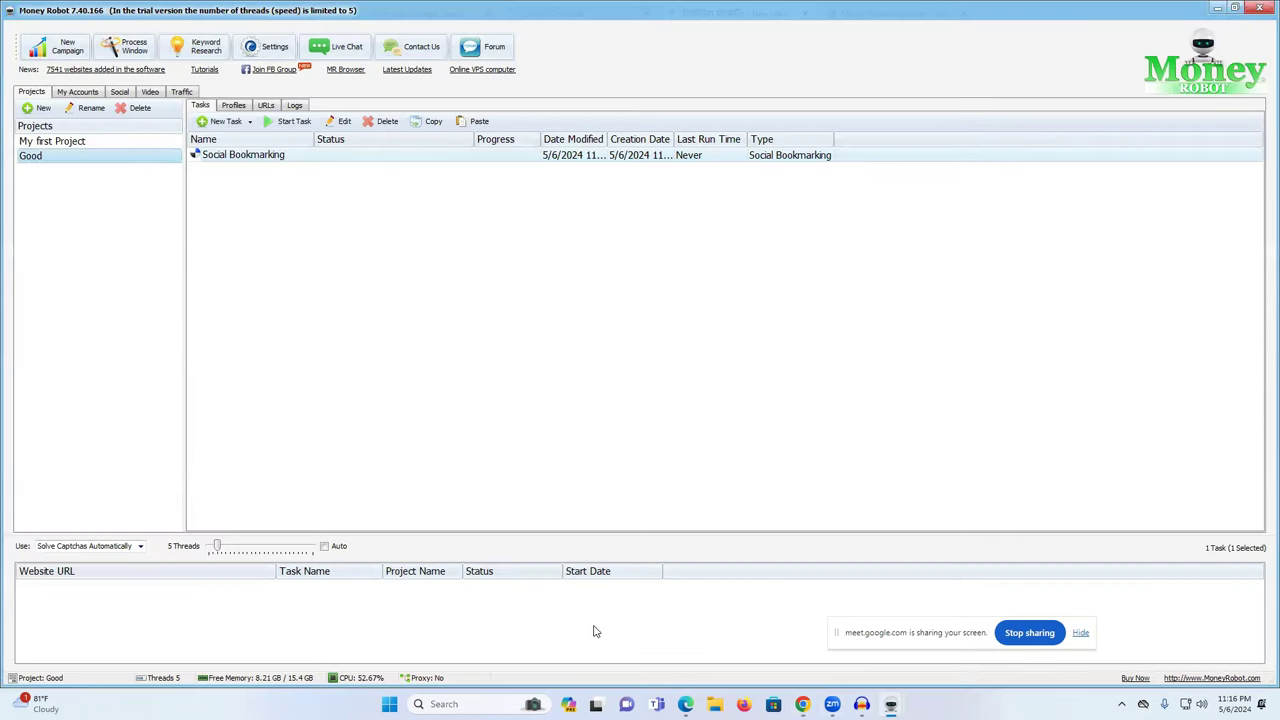
{"action": "mouse_move", "coordinate": [890, 704]}
{"action": "left_click", "coordinate": [959, 628]}
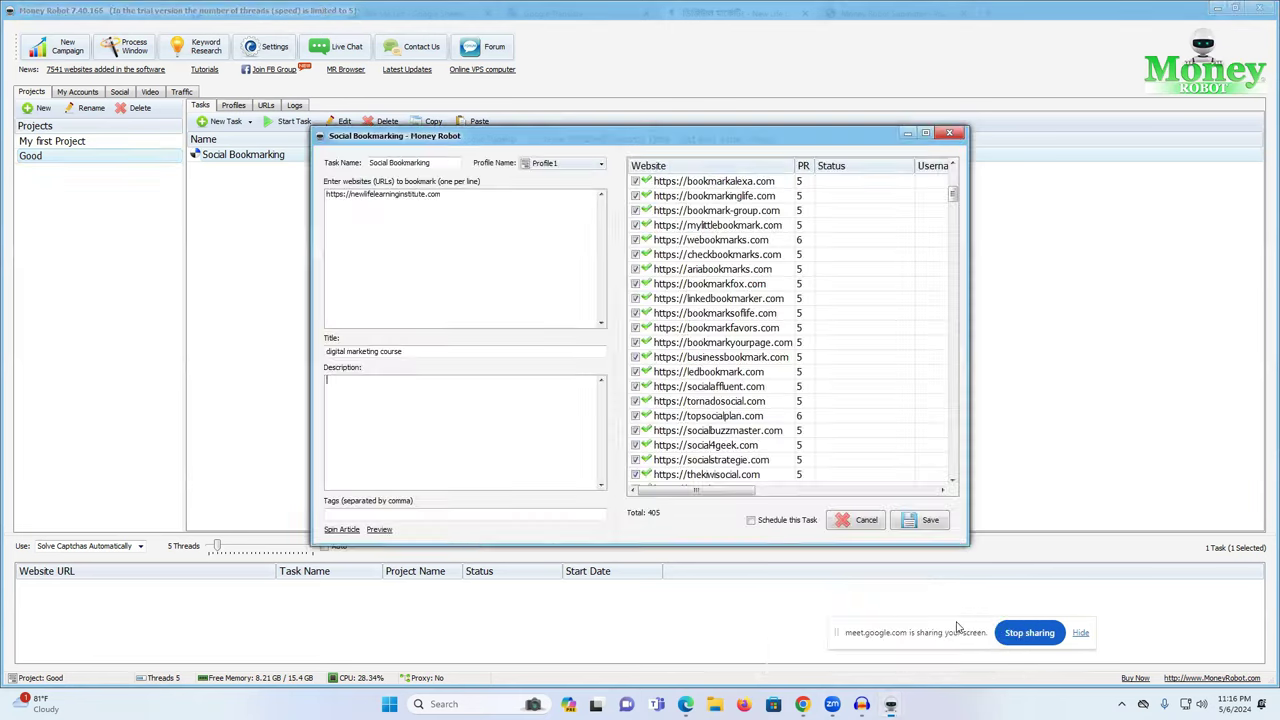
{"action": "left_click", "coordinate": [373, 446]}
{"action": "key", "text": "ctrl+v"}
{"action": "scroll", "coordinate": [373, 440], "scroll_direction": "up", "scroll_amount": 3}
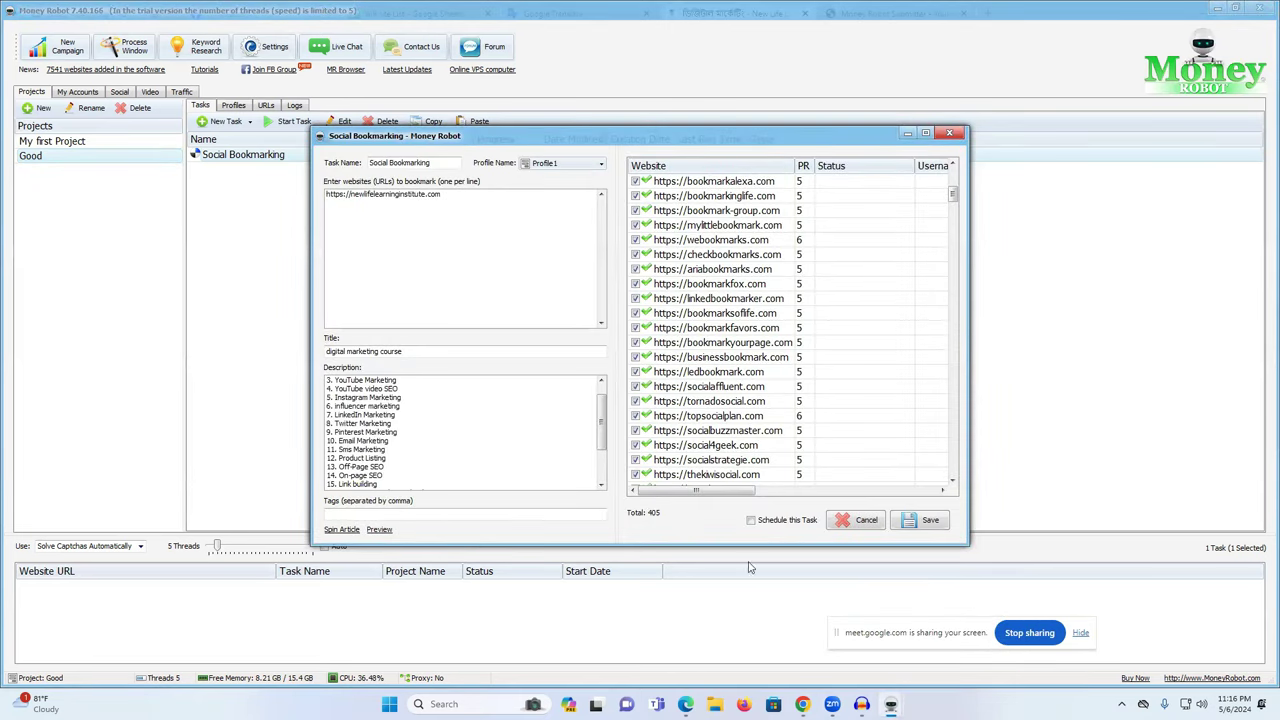
Set the bookmarking task's tags to "dfdrfdf", save the task and start running it
{"action": "left_click", "coordinate": [380, 513]}
{"action": "type", "text": "dfdfdf"}
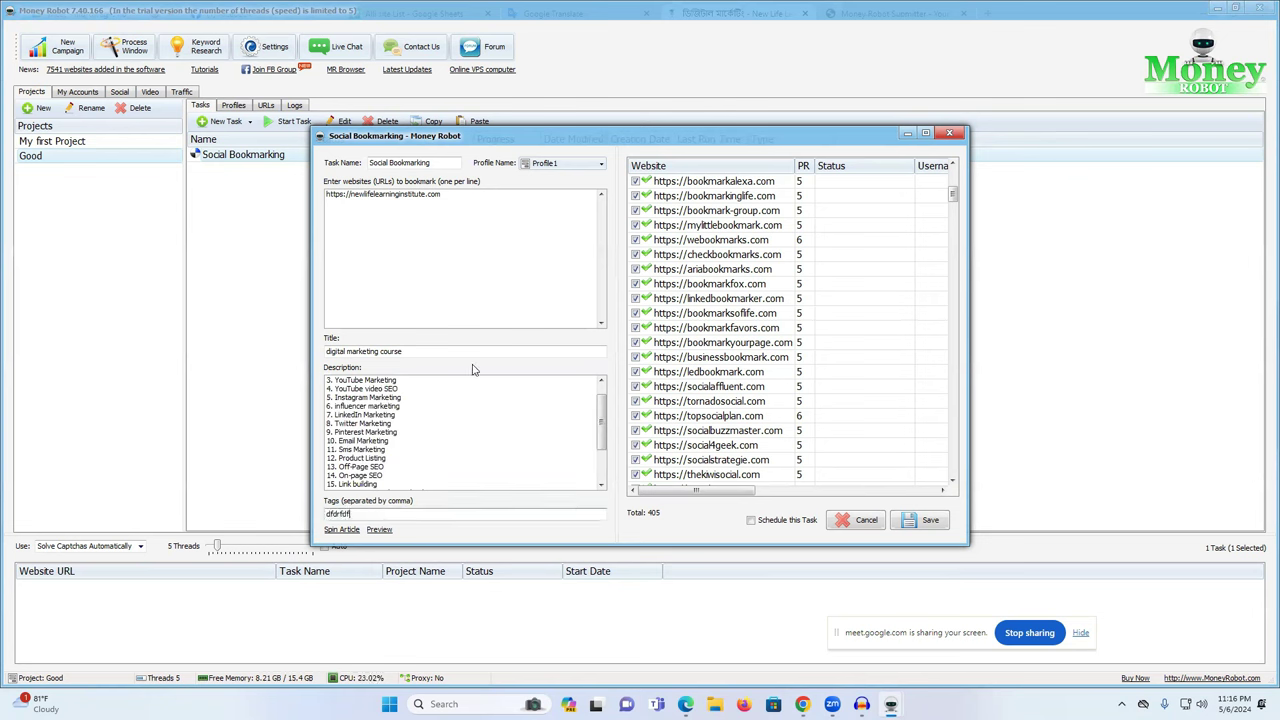
{"action": "scroll", "coordinate": [787, 456], "scroll_direction": "up", "scroll_amount": 3}
{"action": "left_click", "coordinate": [921, 524]}
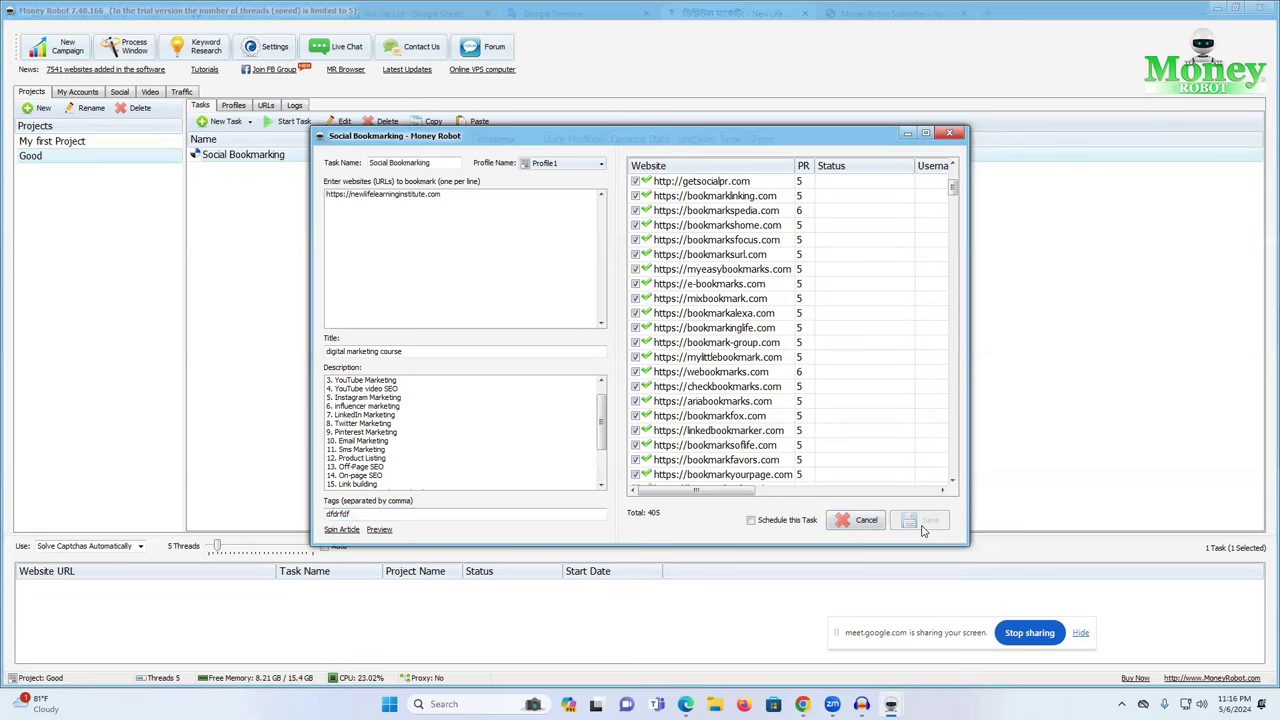
{"action": "left_click", "coordinate": [291, 124]}
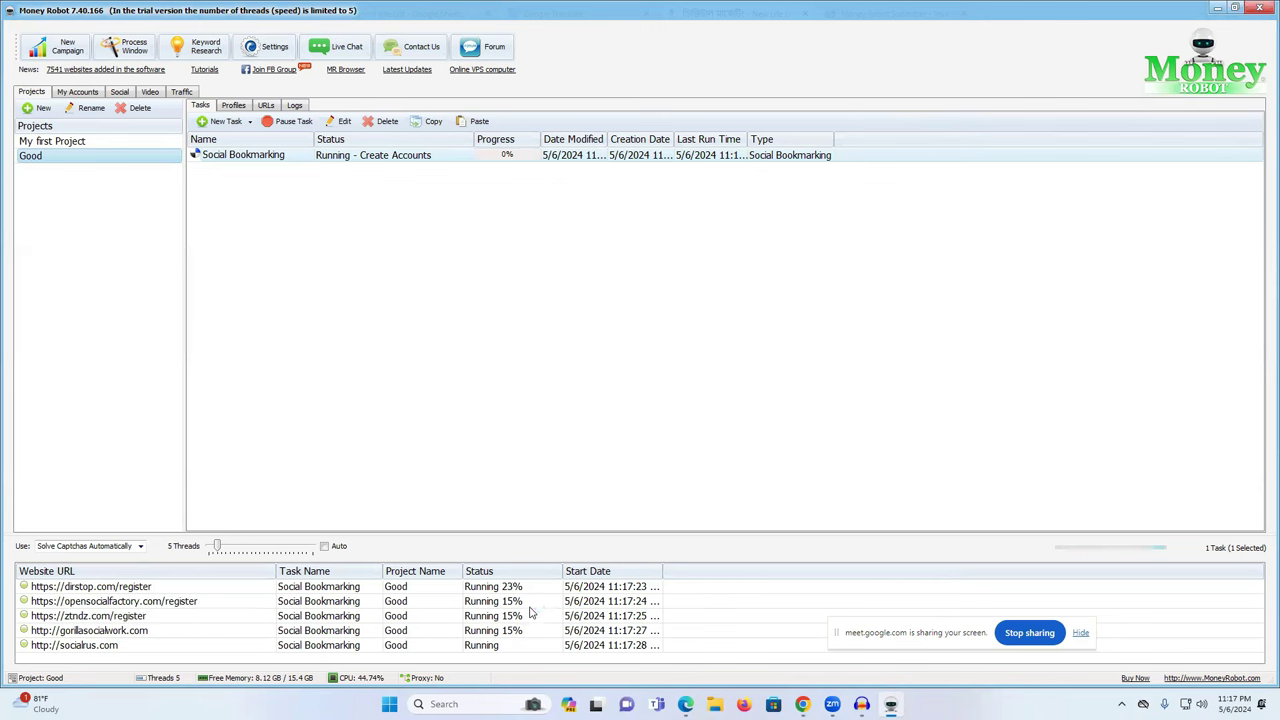
Check the running task's settings and watch the automatic dirstop.com registration in the process window
{"action": "double_click", "coordinate": [617, 154]}
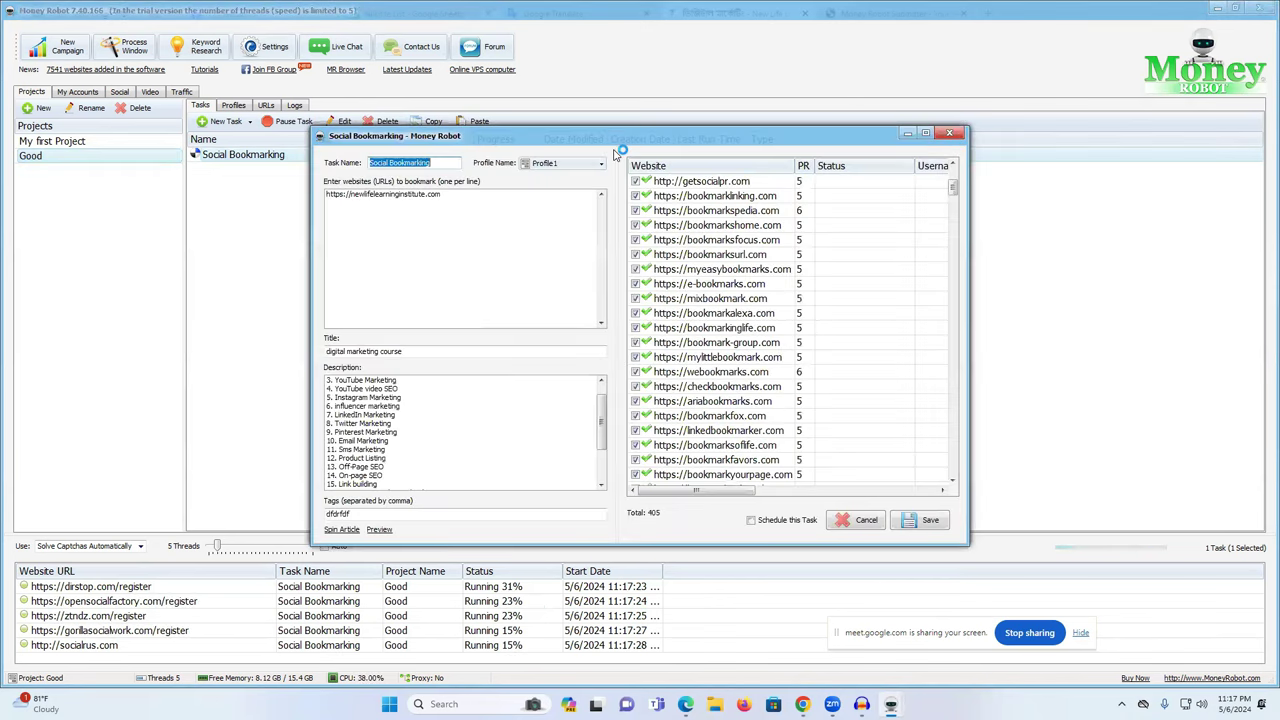
{"action": "left_click", "coordinate": [949, 133]}
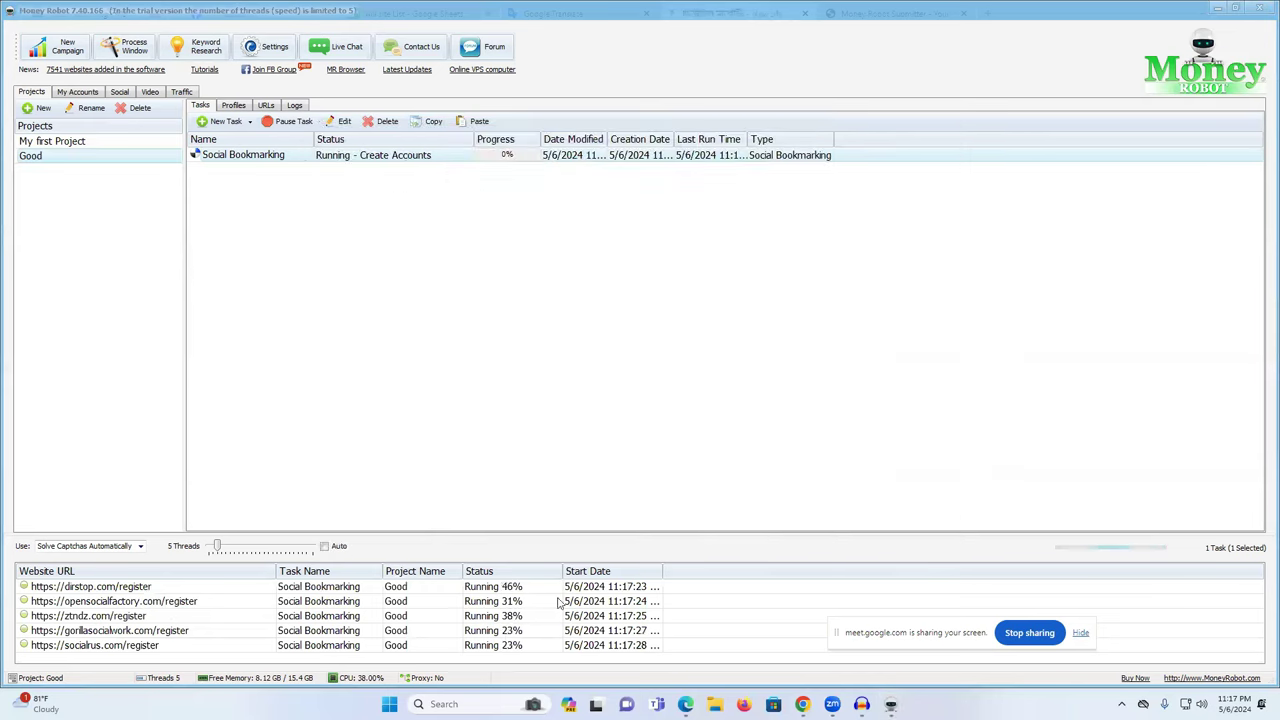
{"action": "double_click", "coordinate": [422, 590]}
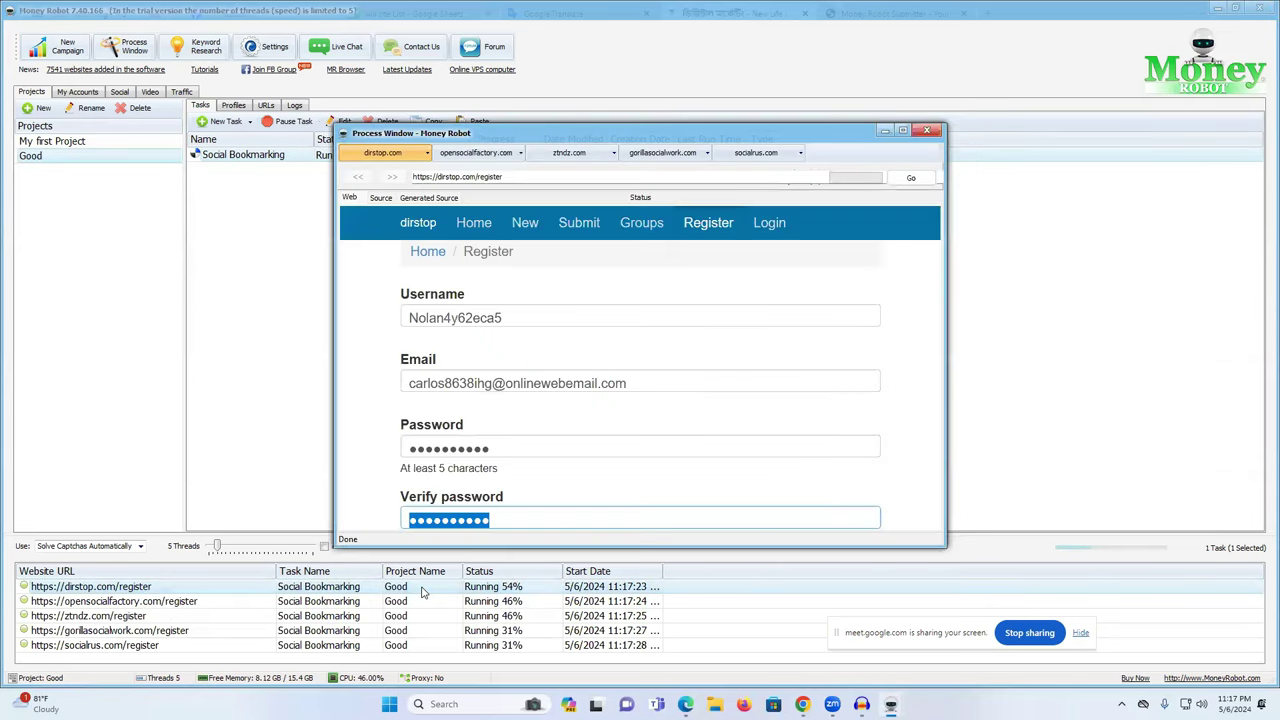
{"action": "left_click", "coordinate": [927, 130]}
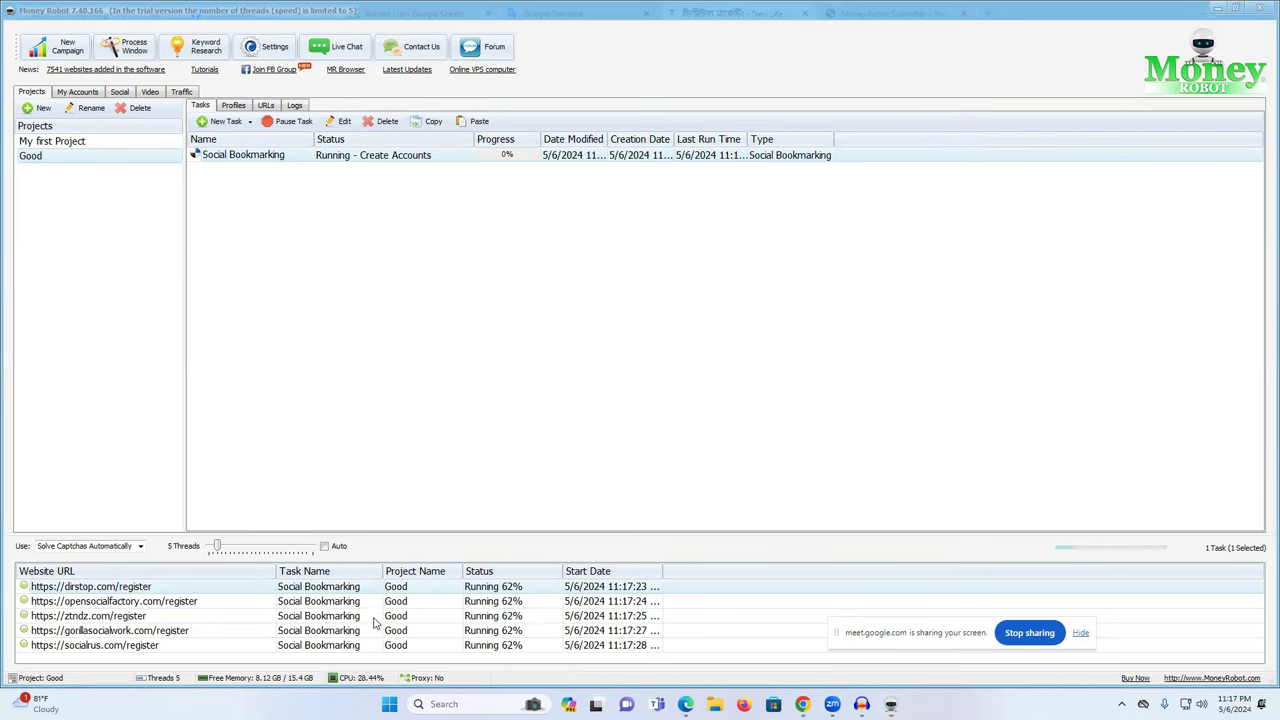
{"action": "left_click", "coordinate": [714, 160]}
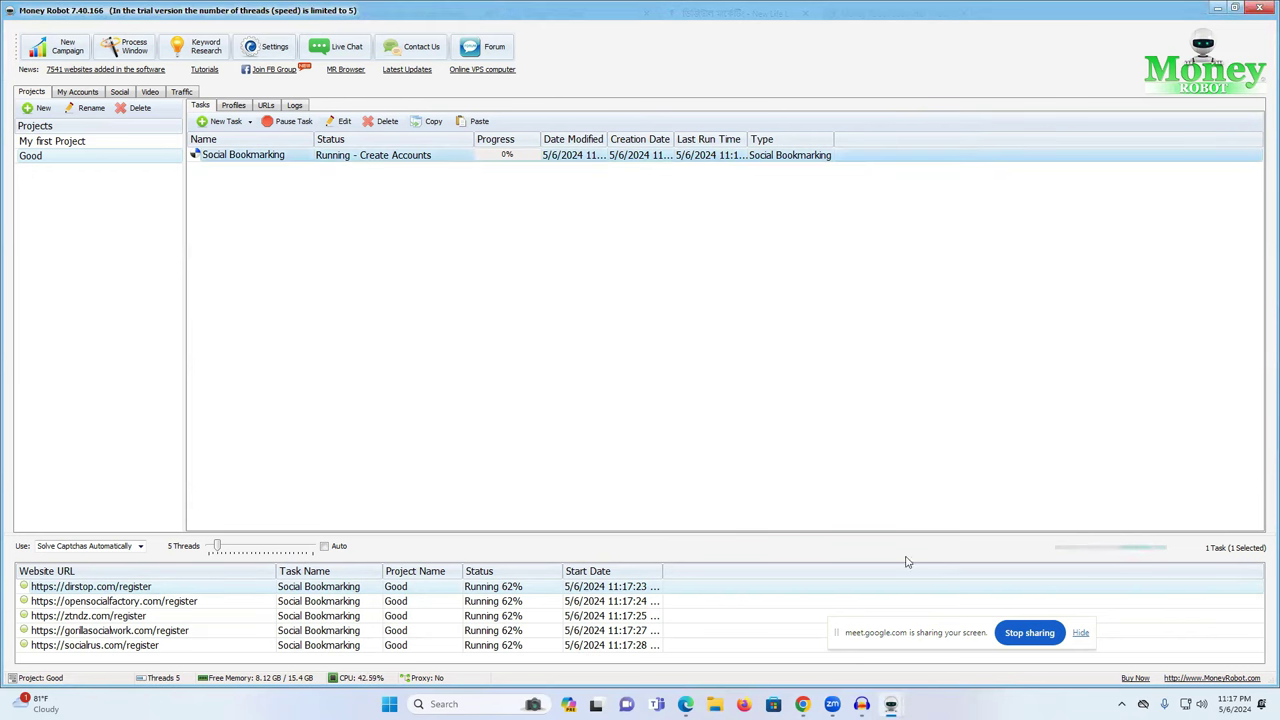
{"action": "mouse_move", "coordinate": [891, 704]}
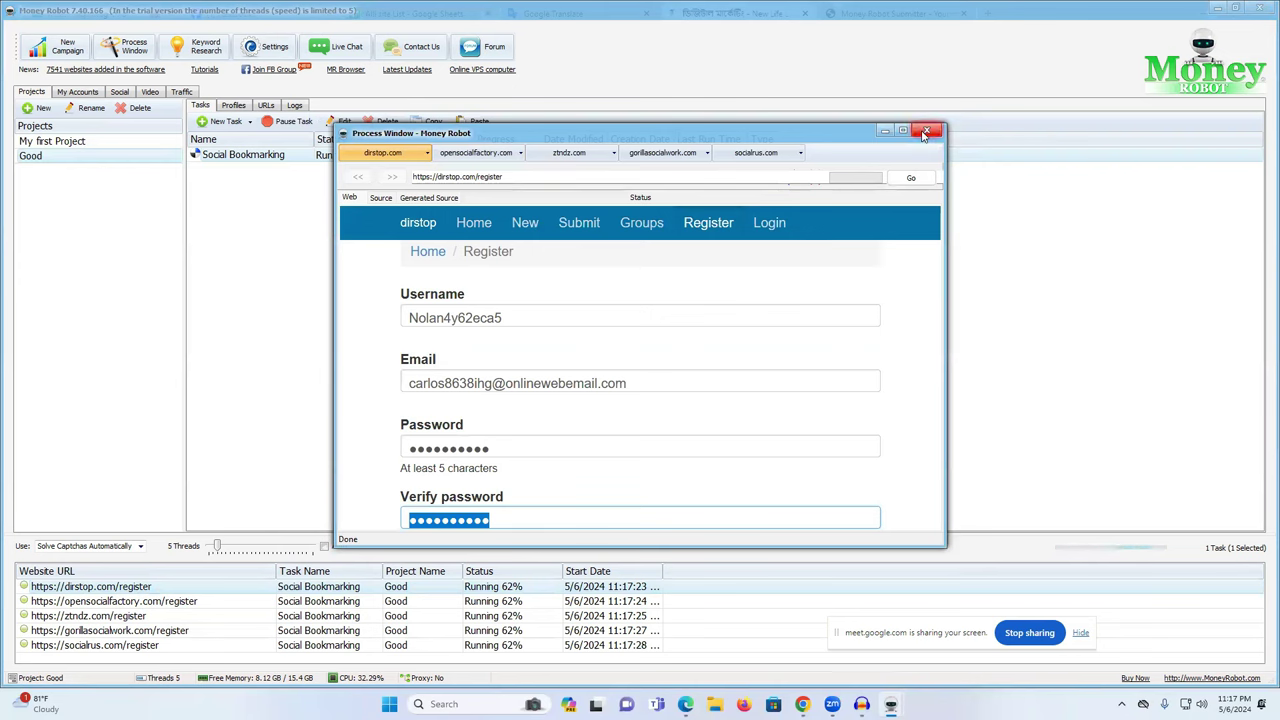
{"action": "left_click", "coordinate": [925, 133]}
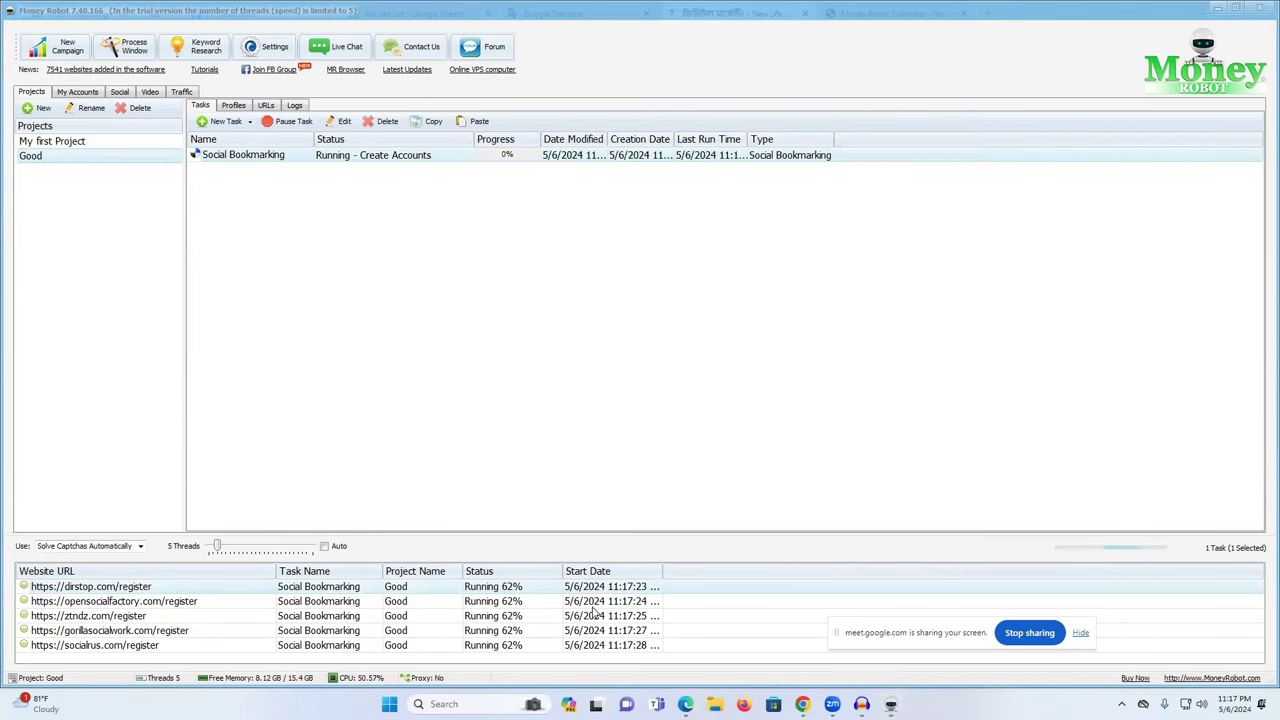
{"action": "left_click", "coordinate": [603, 588]}
{"action": "double_click", "coordinate": [603, 588]}
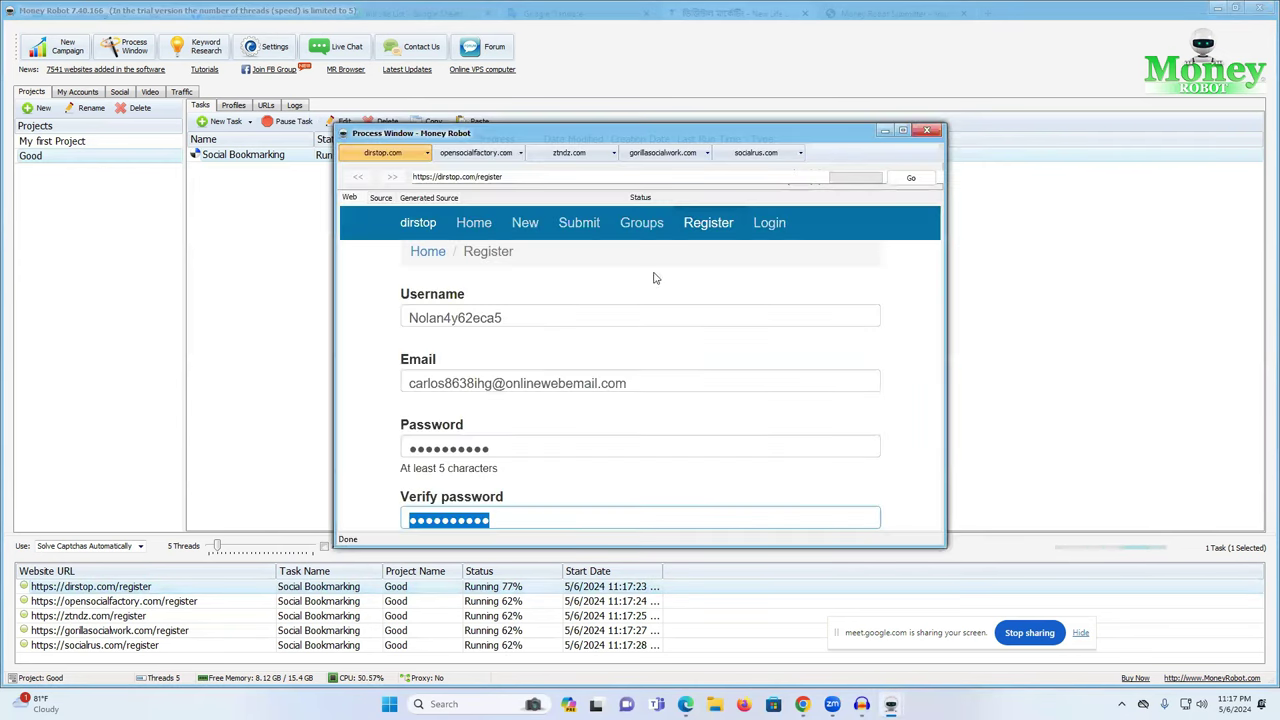
{"action": "left_click", "coordinate": [929, 132]}
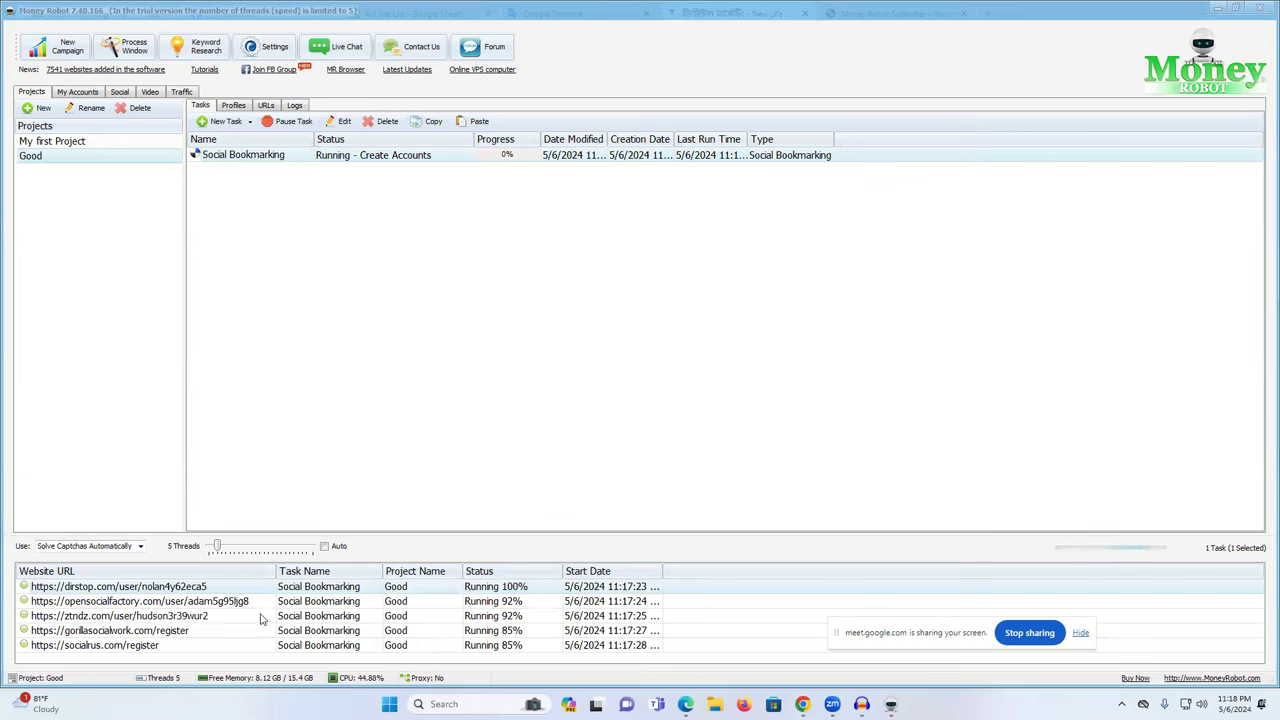
Reopen the Social Bookmarking task, enlarge it, and copy the mediajx.com address from its website list into a new Chrome tab
{"action": "double_click", "coordinate": [253, 157]}
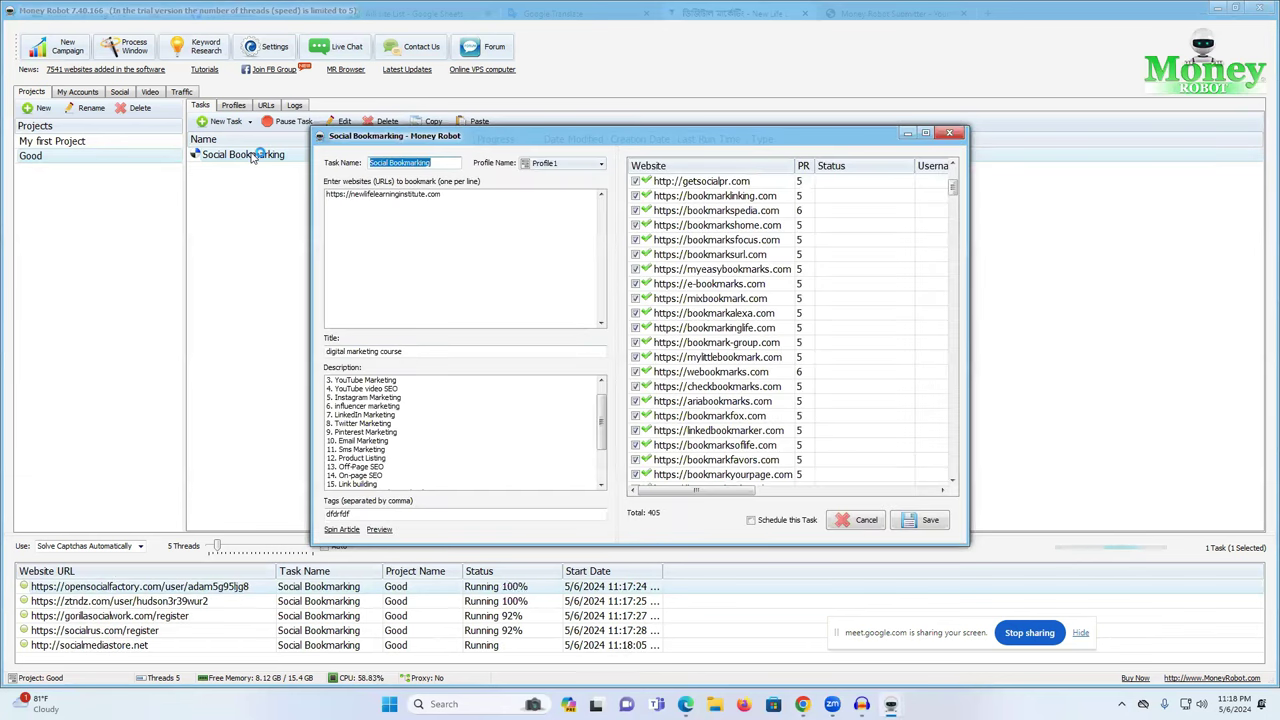
{"action": "left_click", "coordinate": [706, 285]}
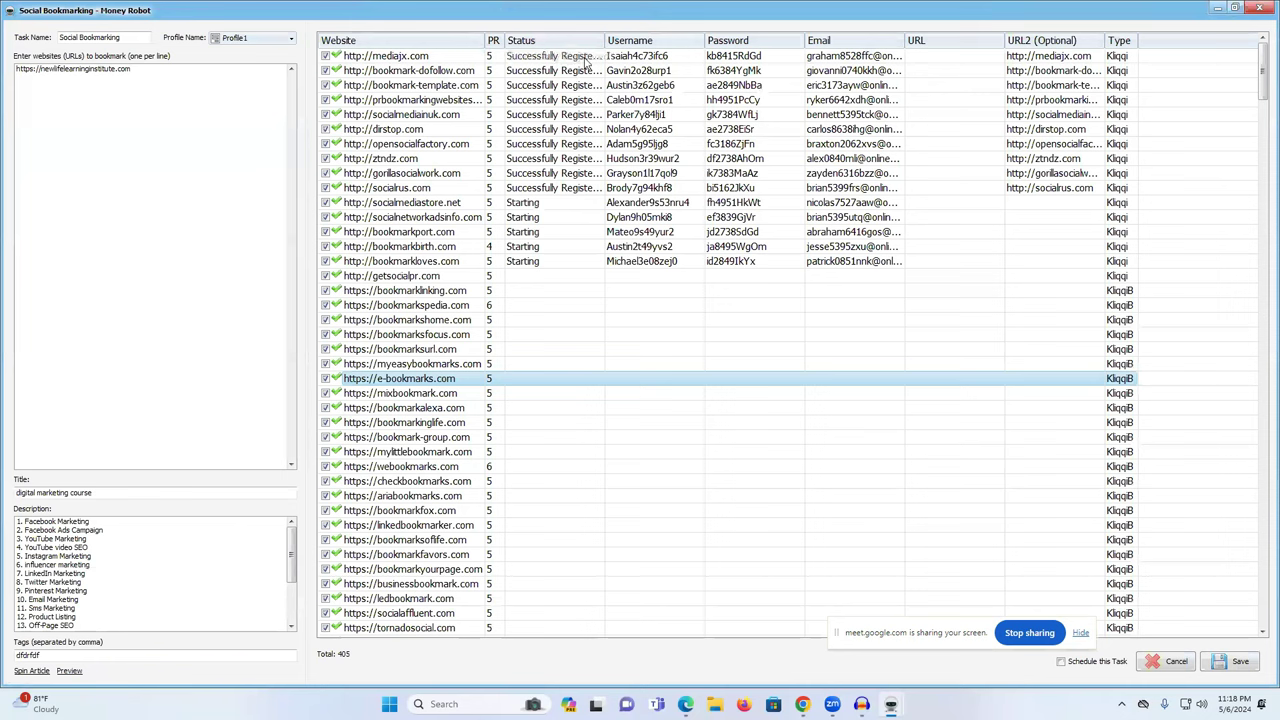
{"action": "left_click", "coordinate": [424, 57]}
{"action": "left_click", "coordinate": [424, 57]}
{"action": "key", "text": "ctrl+a"}
{"action": "key", "text": "ctrl+c"}
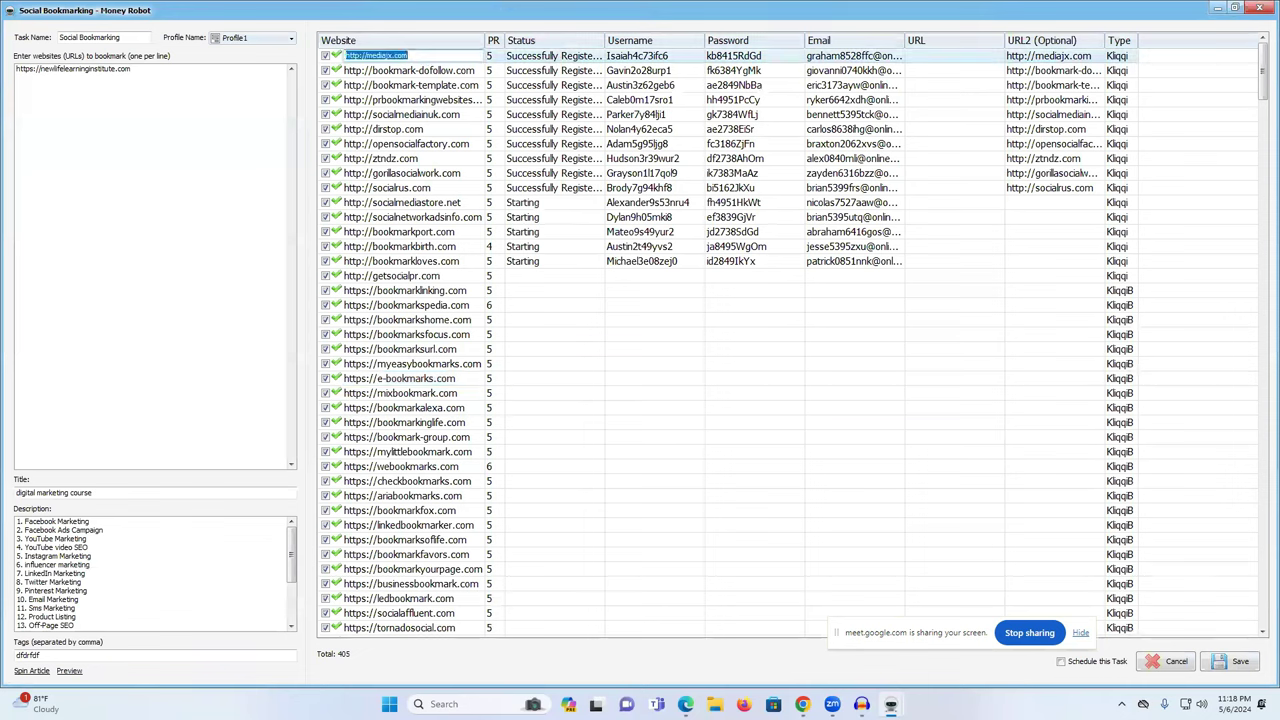
{"action": "key", "text": "alt+Tab"}
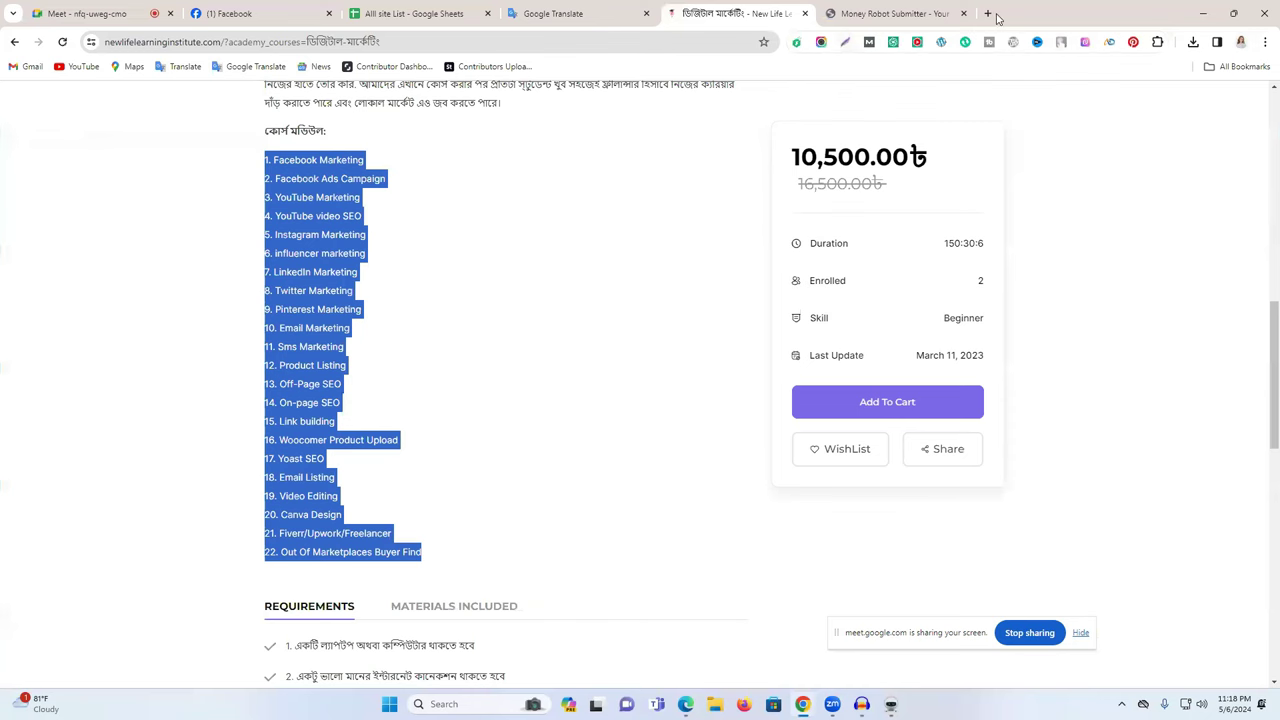
{"action": "key", "text": "ctrl+t"}
{"action": "key", "text": "ctrl+v"}
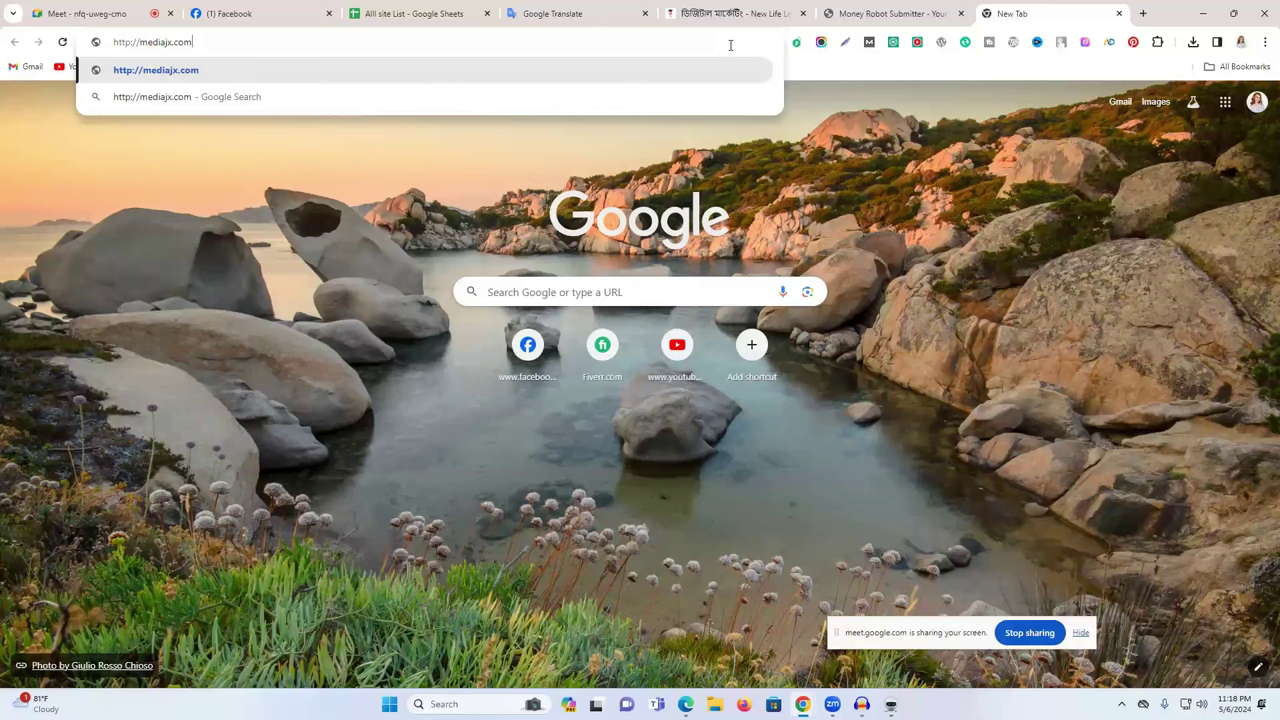
{"action": "key", "text": "Return"}
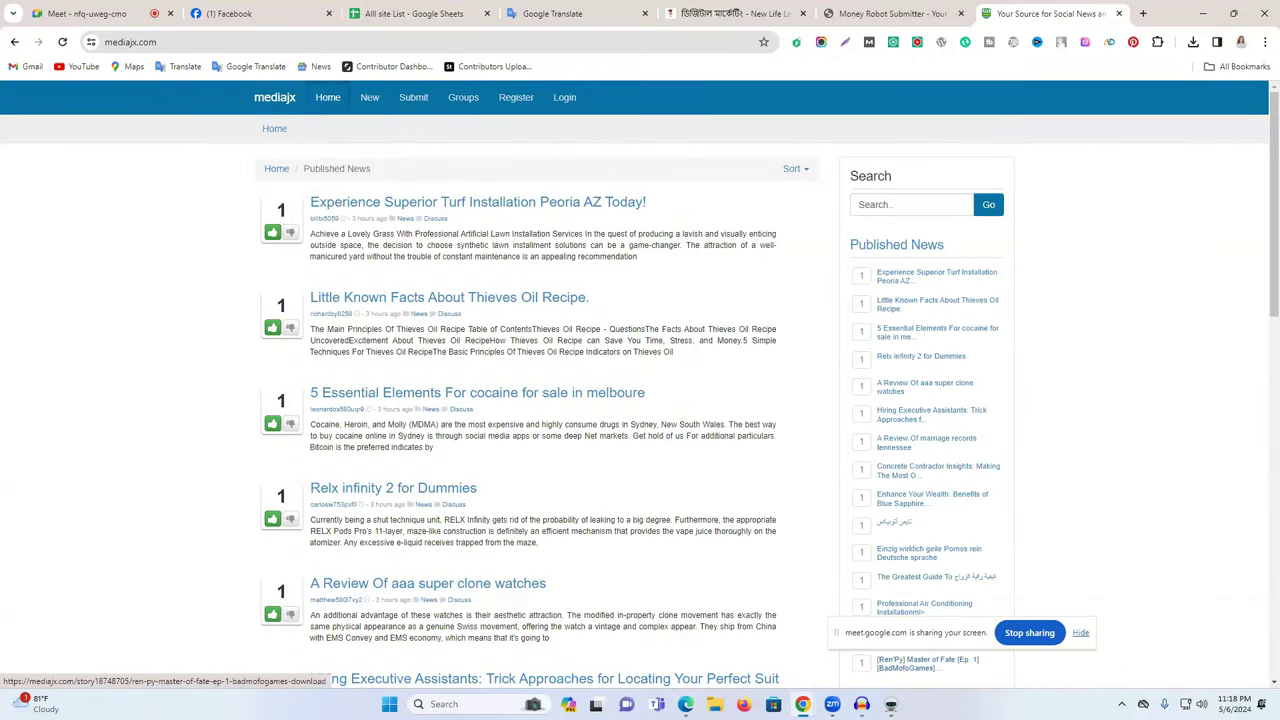
Copy the generated mediajx.com username from the Money Robot list into the site's login form in Chrome
{"action": "key", "text": "alt+Tab"}
{"action": "double_click", "coordinate": [650, 57]}
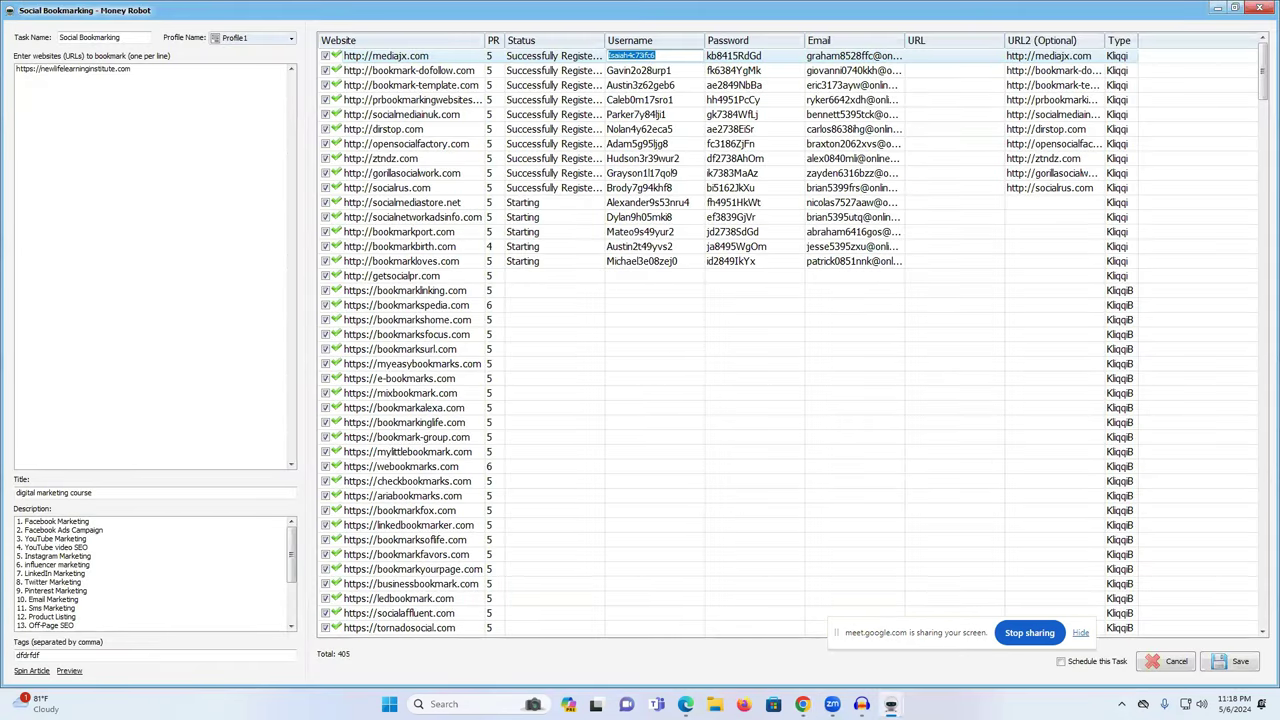
{"action": "mouse_move", "coordinate": [802, 704]}
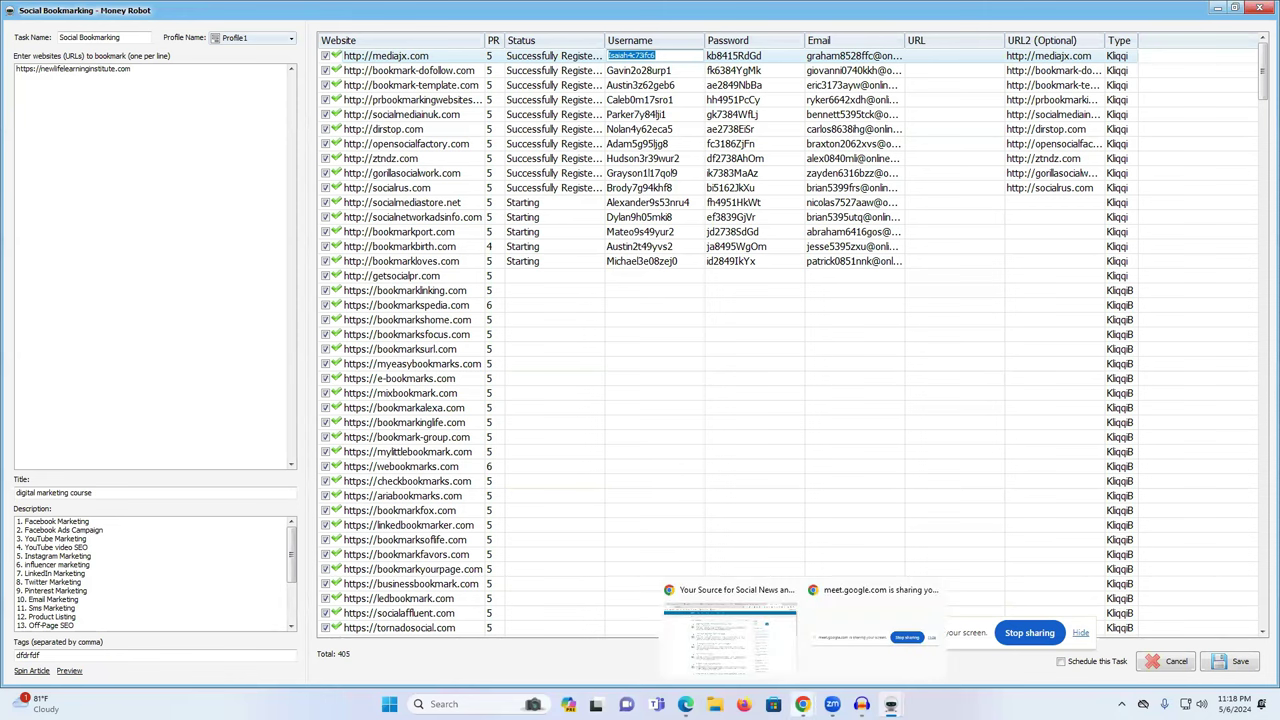
{"action": "key", "text": "alt+Tab"}
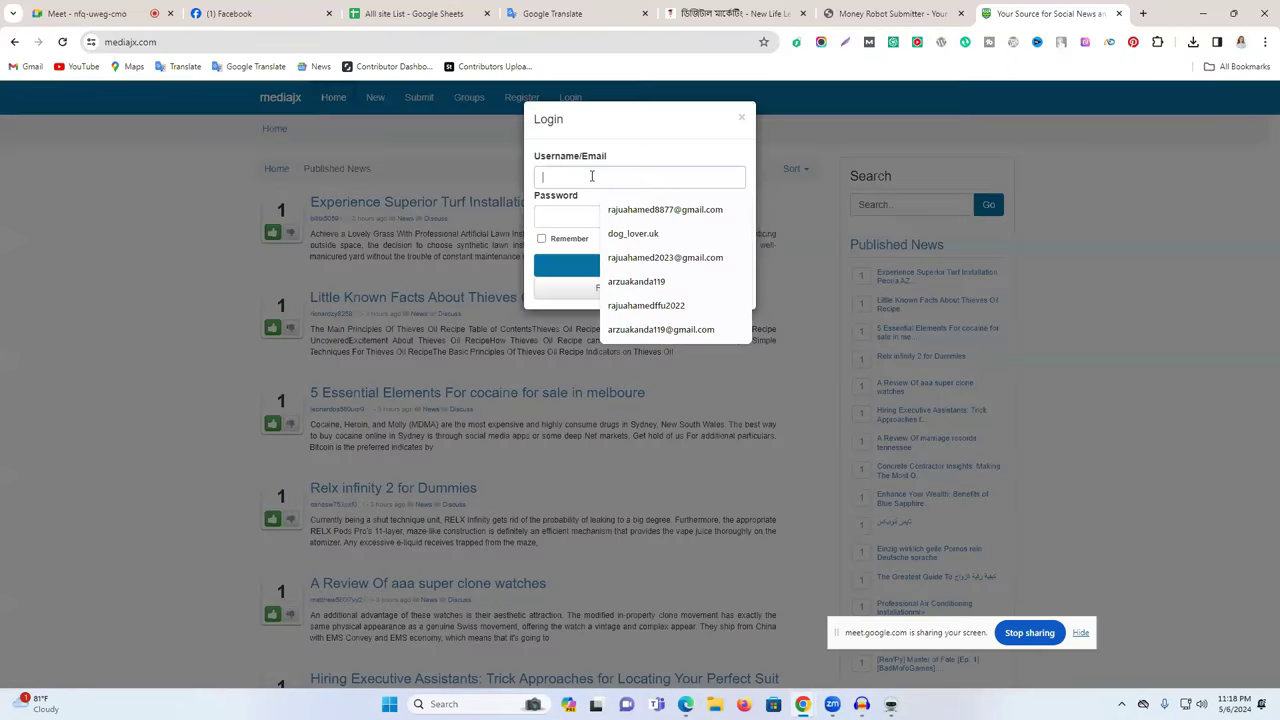
{"action": "type", "text": "Isaiah4c73ifc6"}
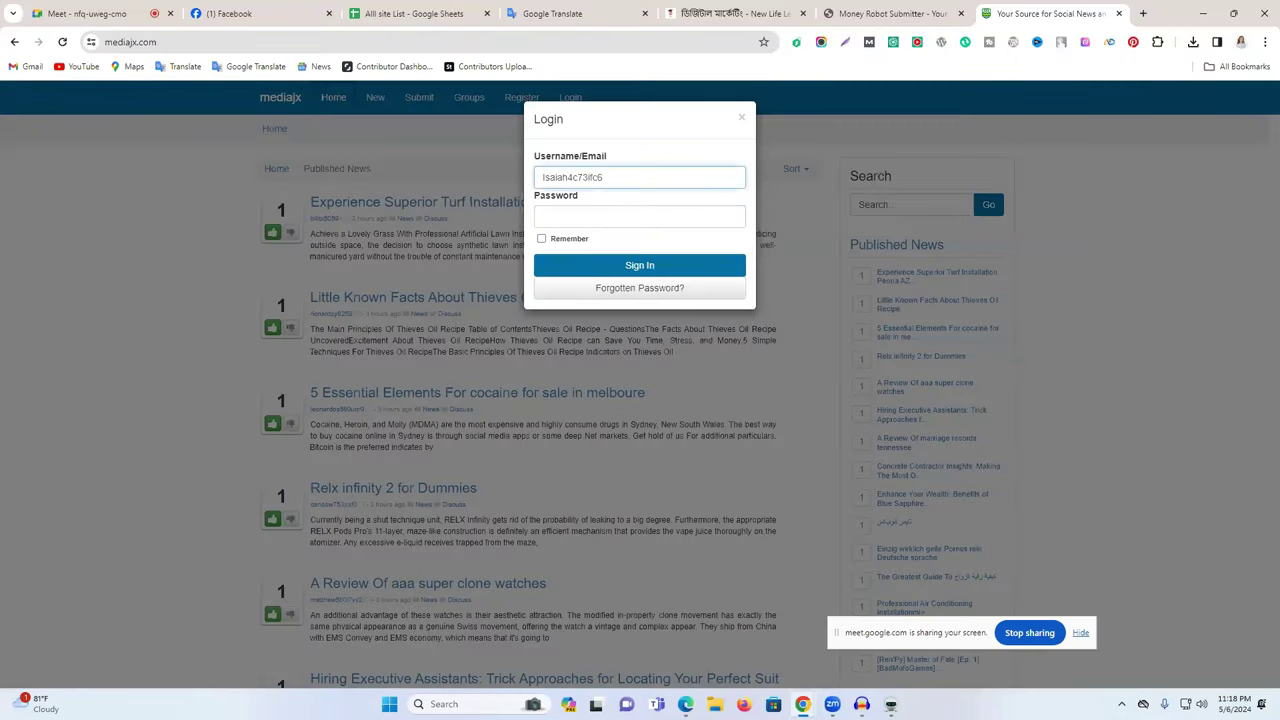
Copy the mediajx.com account password from Money Robot into the login form, sign in and save the password in Chrome
{"action": "left_click", "coordinate": [890, 704]}
{"action": "left_click", "coordinate": [955, 635]}
{"action": "left_click", "coordinate": [740, 56]}
{"action": "left_click", "coordinate": [740, 56]}
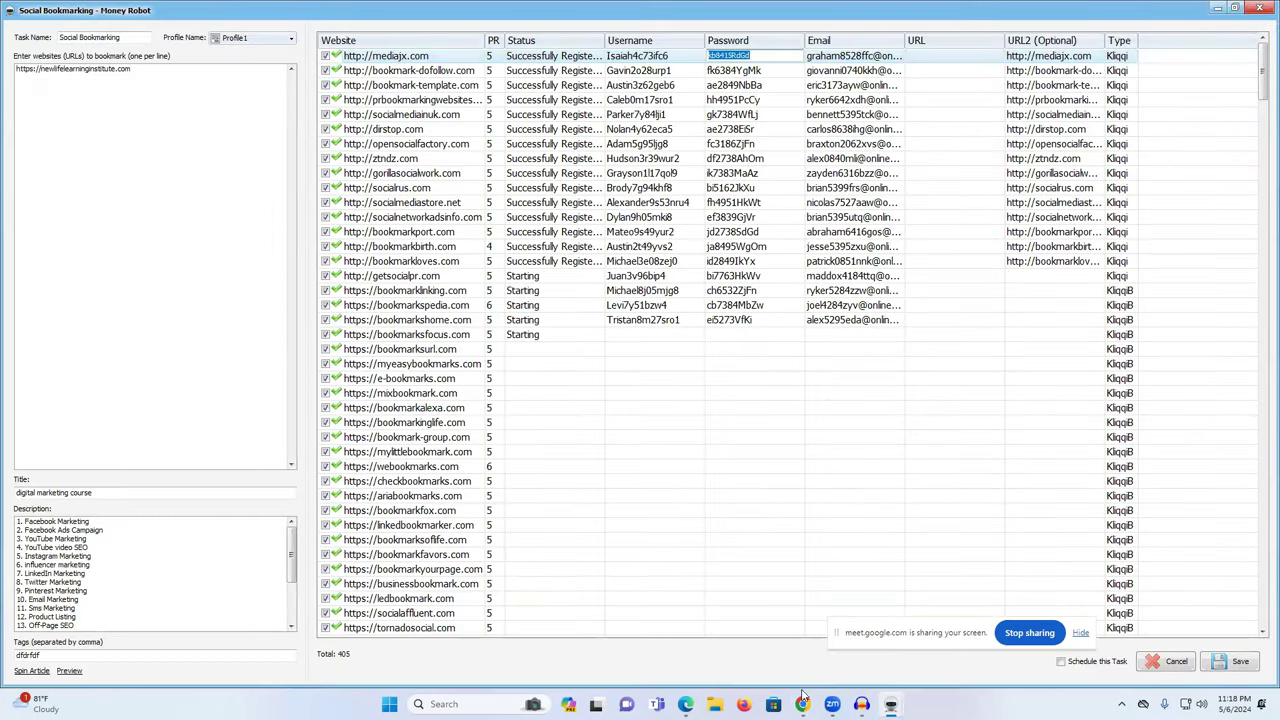
{"action": "left_click", "coordinate": [802, 704]}
{"action": "left_click", "coordinate": [745, 658]}
{"action": "key", "text": "ctrl+v"}
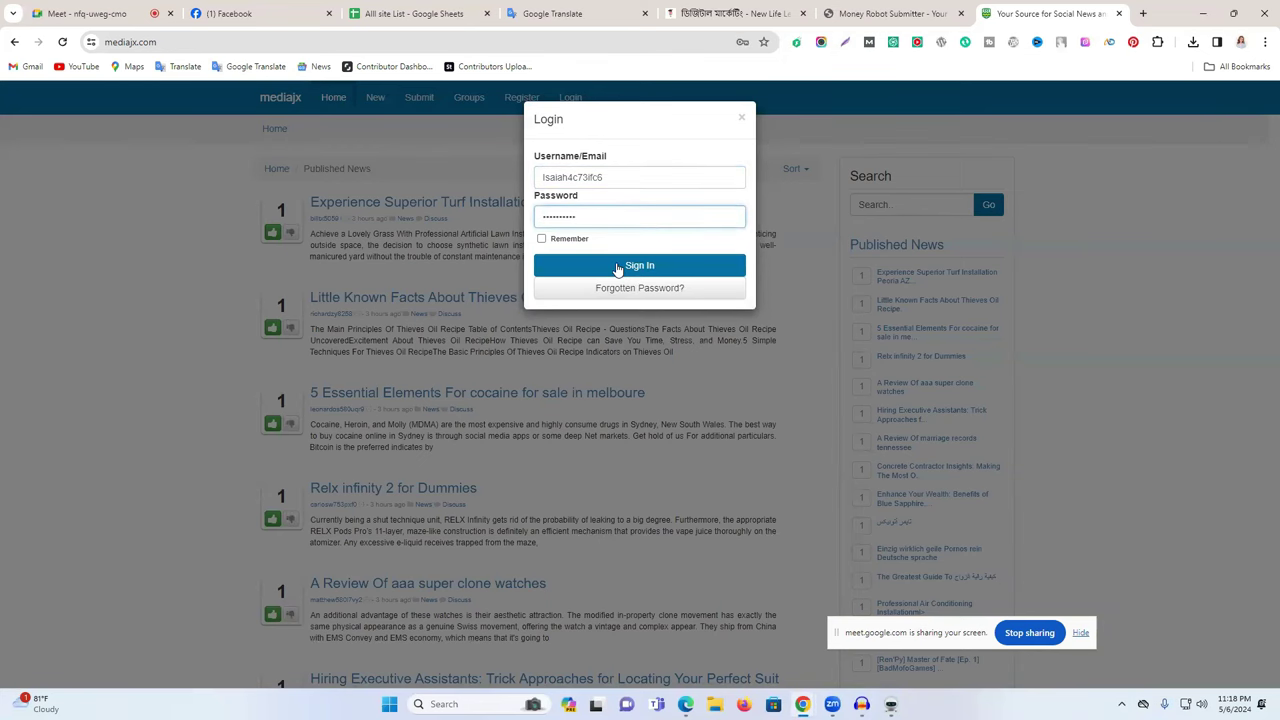
{"action": "left_click", "coordinate": [617, 266]}
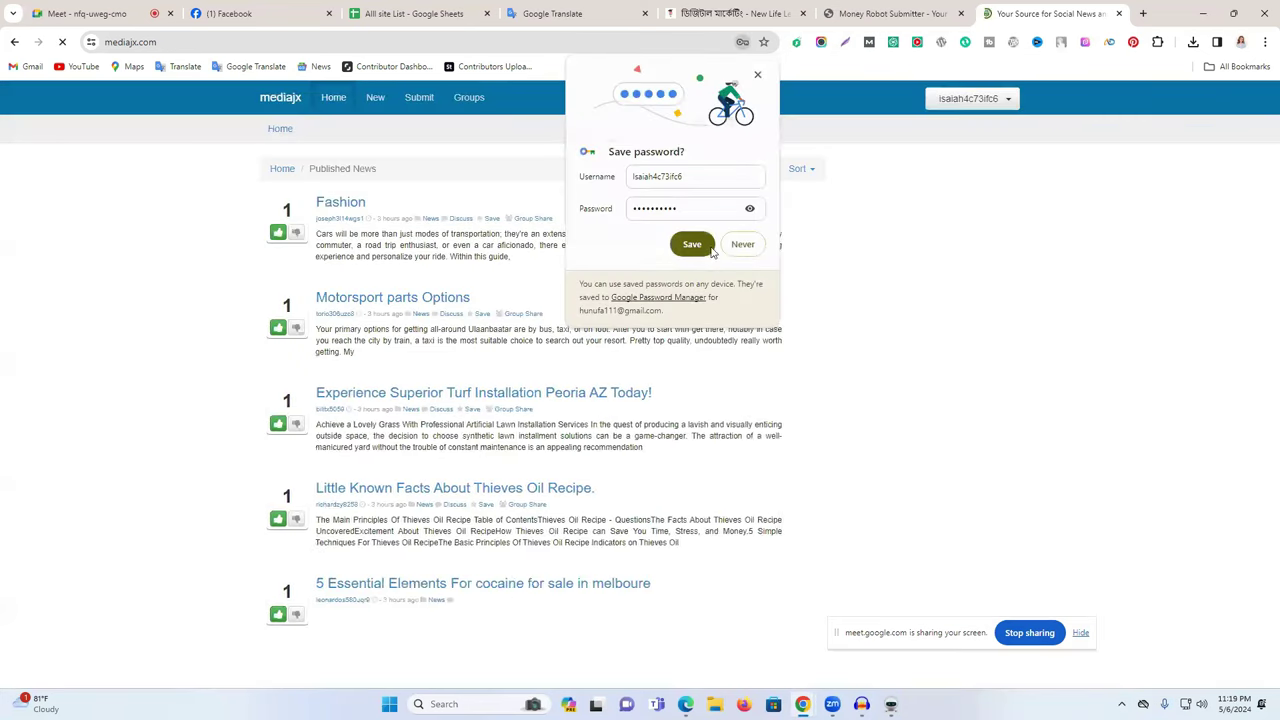
{"action": "left_click", "coordinate": [691, 245]}
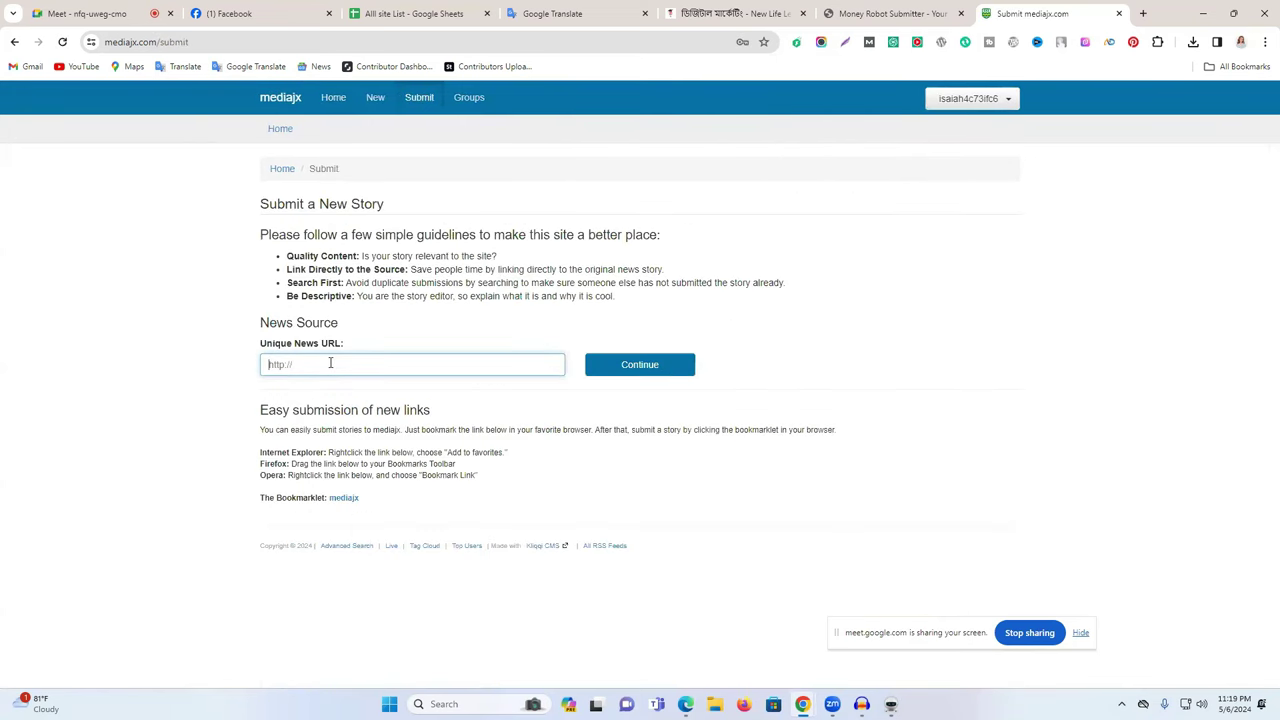
Look at the news URL field on mediajx's story submission page, and review the remaining bookmarking websites in the Money Robot task list
{"action": "left_click", "coordinate": [330, 363]}
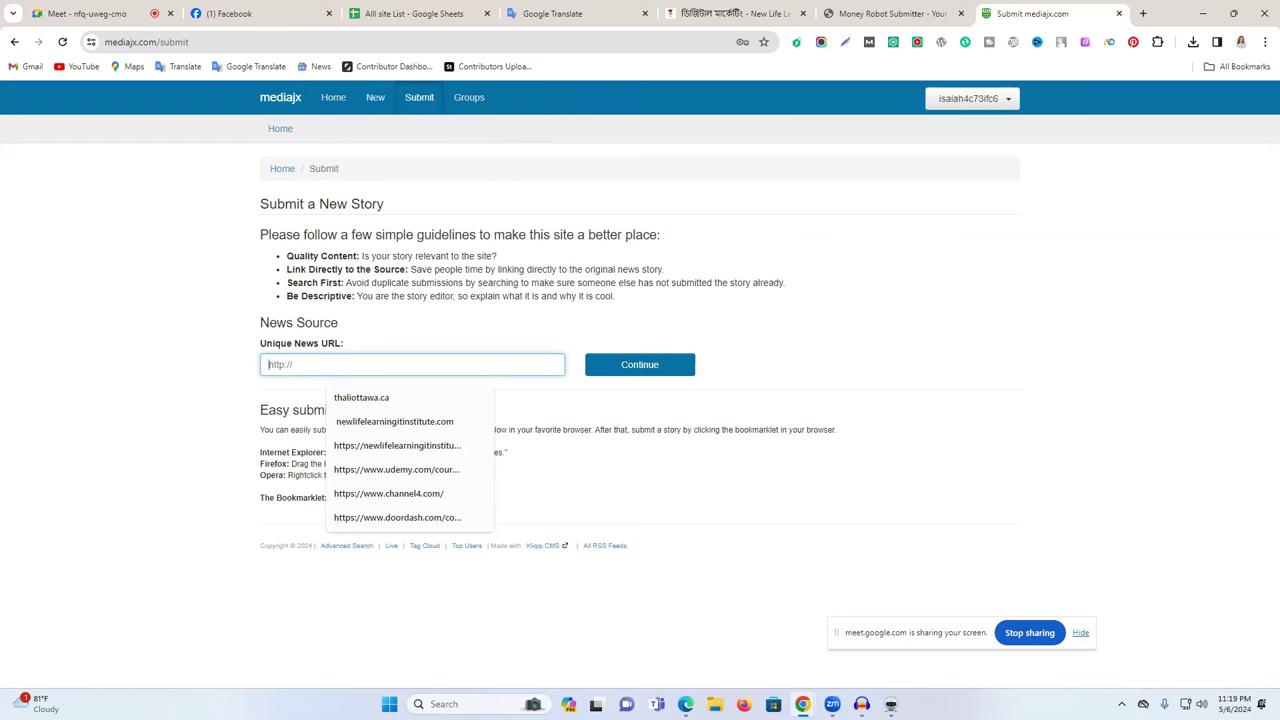
{"action": "key", "text": "alt+Tab"}
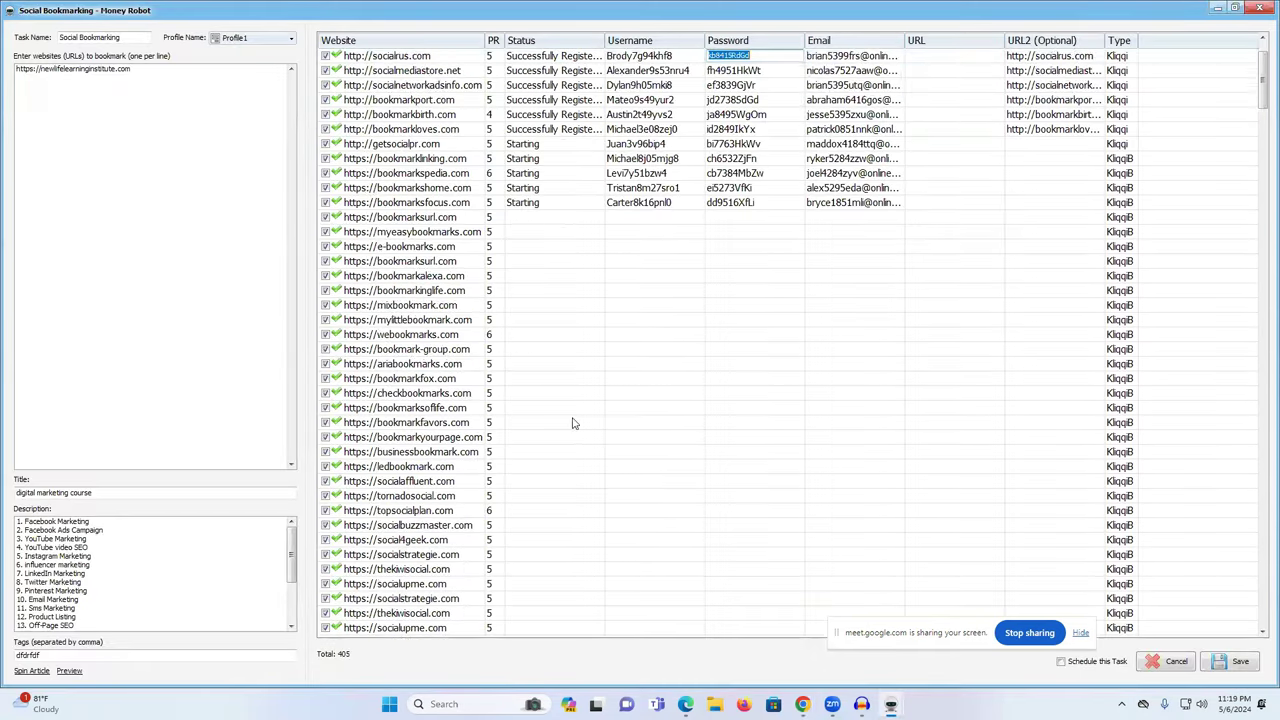
{"action": "scroll", "coordinate": [530, 421], "scroll_direction": "down", "scroll_amount": 10}
{"action": "scroll", "coordinate": [503, 421], "scroll_direction": "down", "scroll_amount": 20}
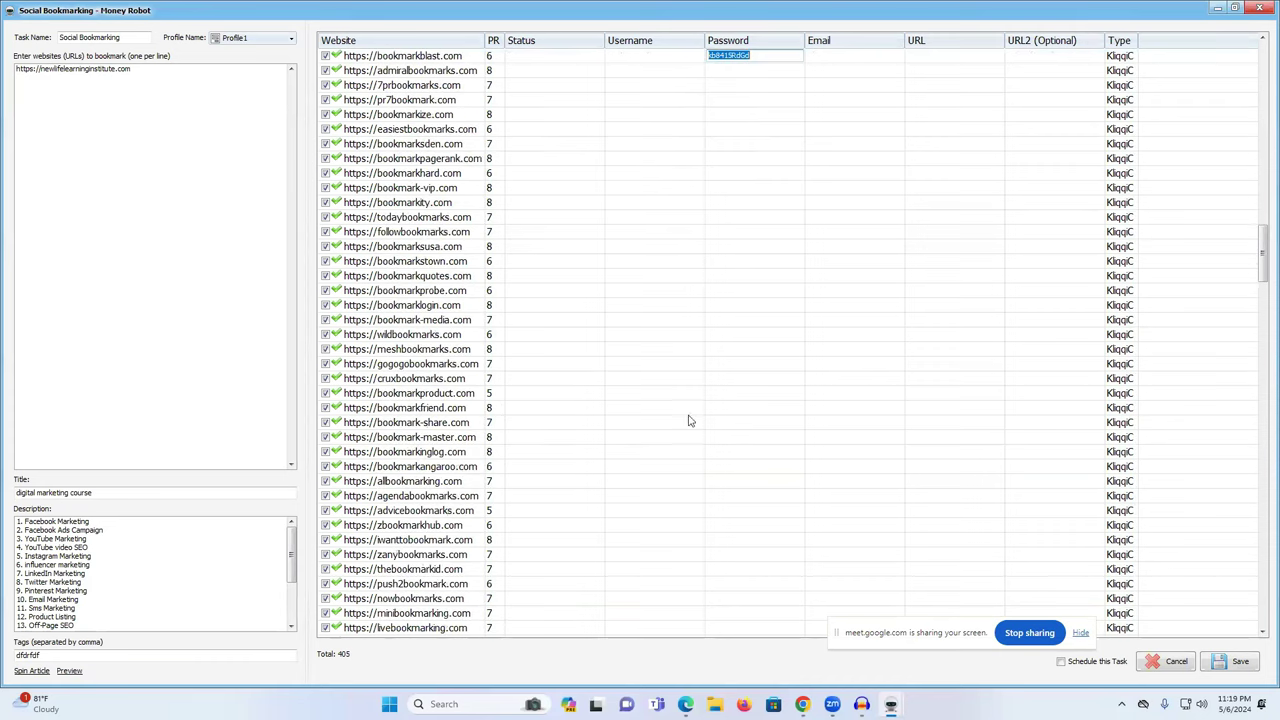
{"action": "scroll", "coordinate": [487, 350], "scroll_direction": "down", "scroll_amount": 20}
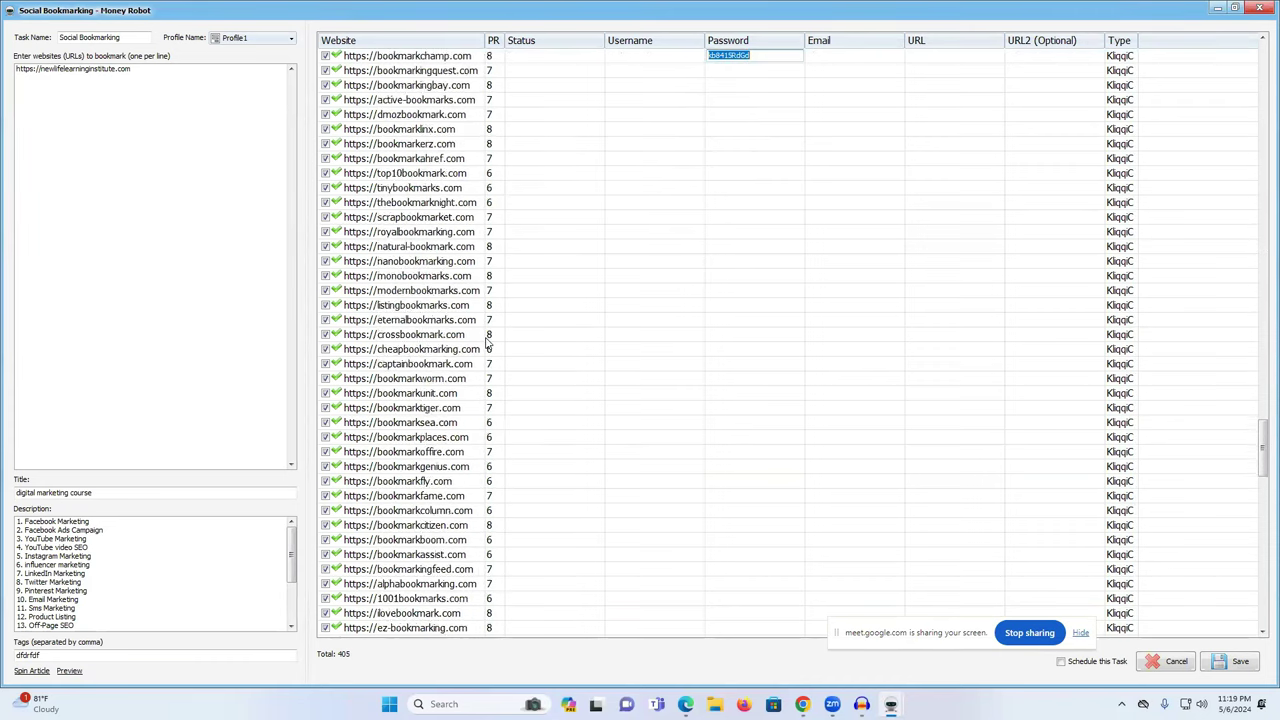
Review the website list of the Social Bookmarking task, including the registration status, username, password and email columns
{"action": "scroll", "coordinate": [487, 343], "scroll_direction": "down", "scroll_amount": 10}
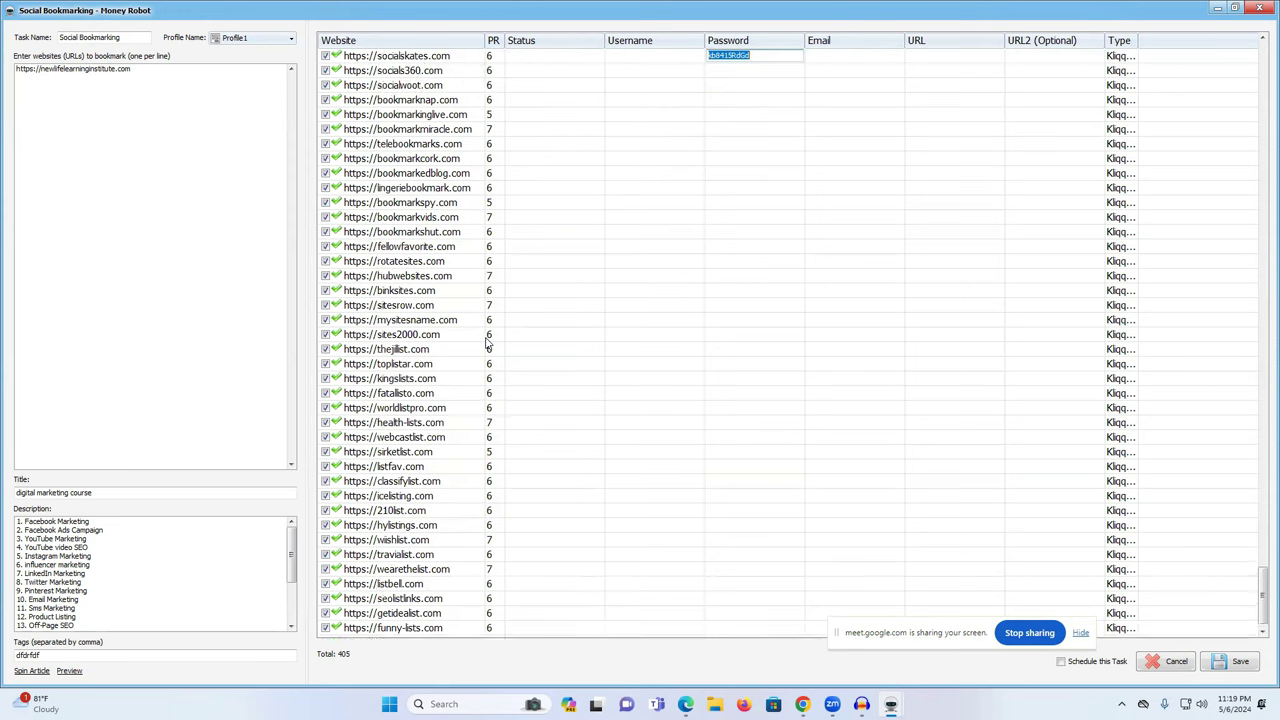
{"action": "scroll", "coordinate": [484, 349], "scroll_direction": "up", "scroll_amount": 20}
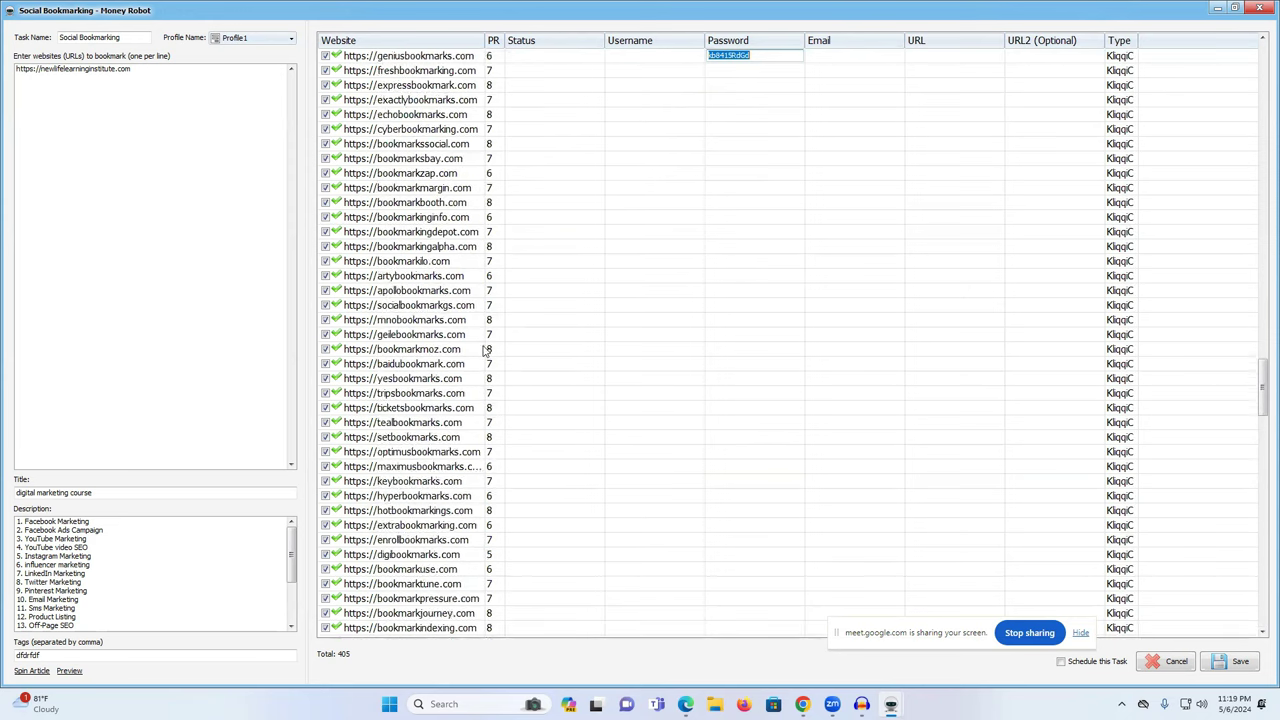
{"action": "scroll", "coordinate": [486, 349], "scroll_direction": "up", "scroll_amount": 20}
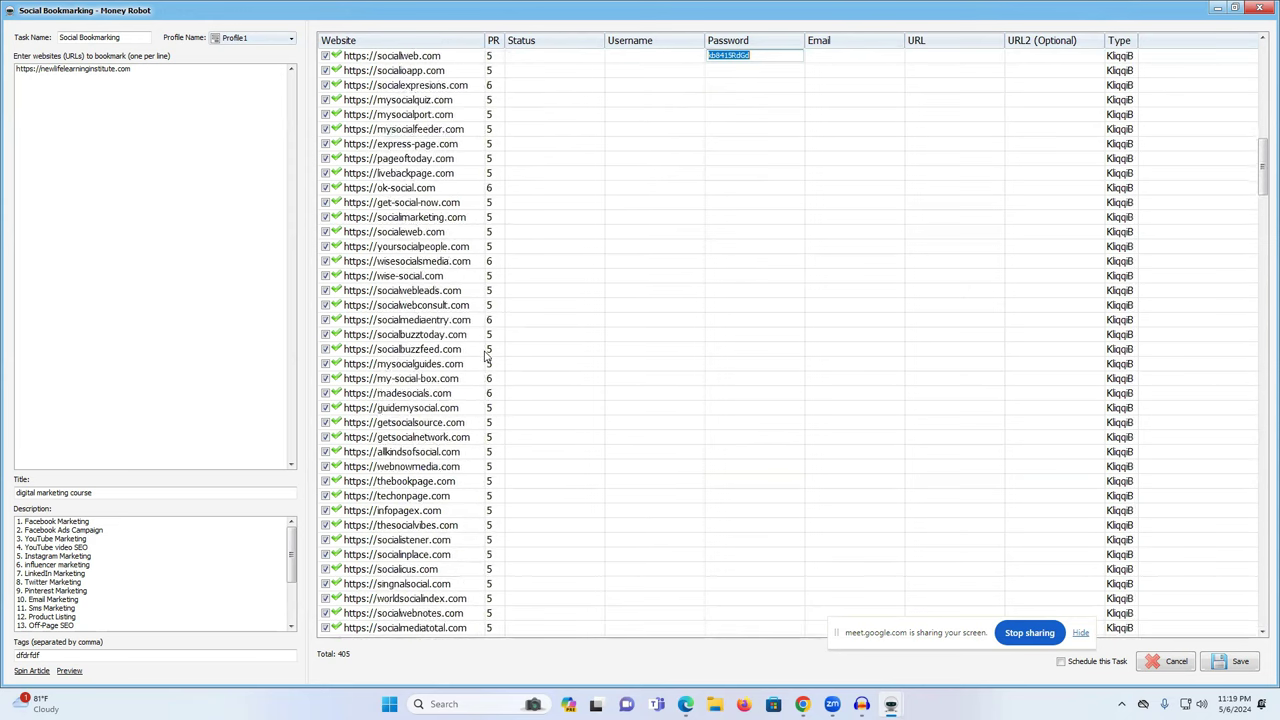
{"action": "scroll", "coordinate": [395, 152], "scroll_direction": "up", "scroll_amount": 15}
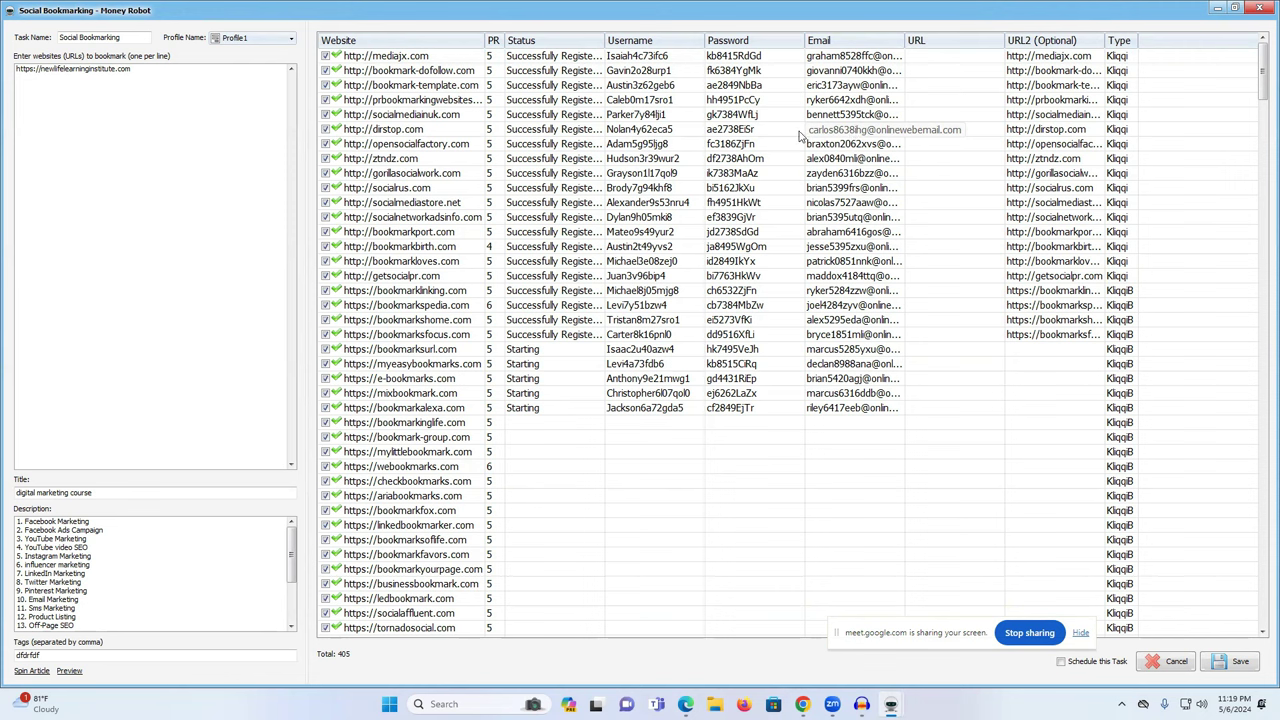
{"action": "left_click", "coordinate": [976, 440]}
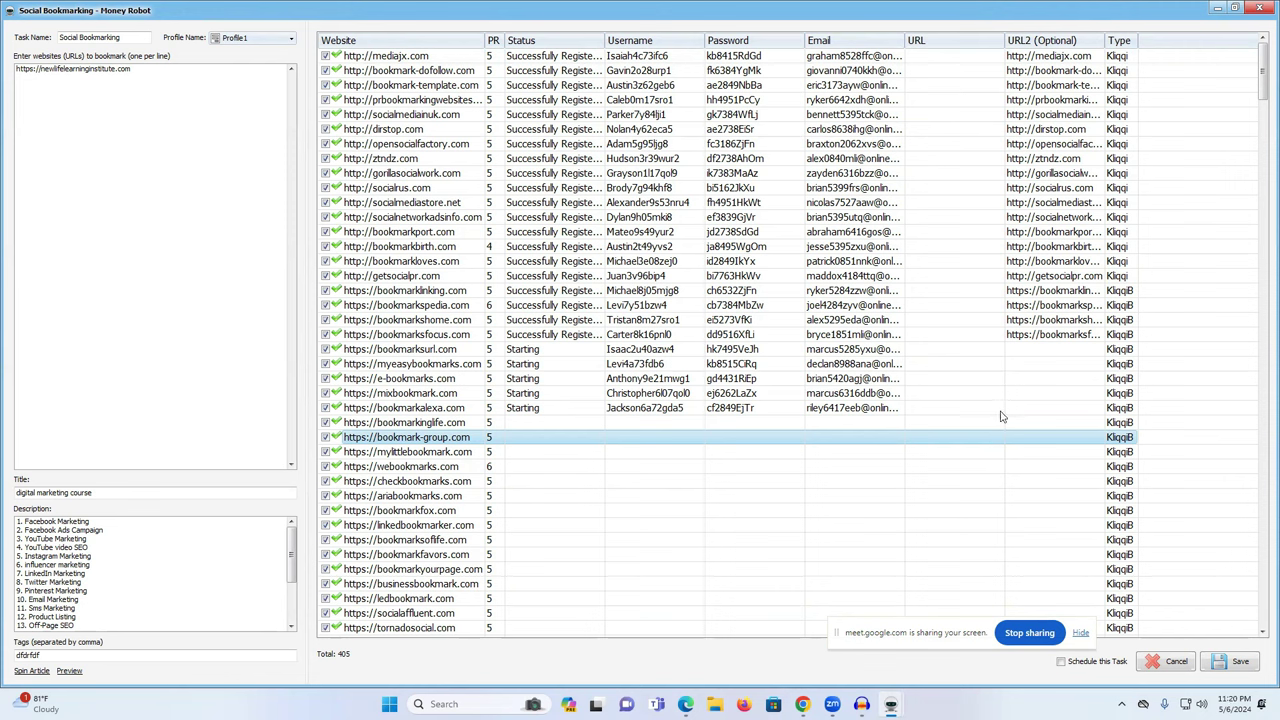
Close the Social Bookmarking task, Money Robot, the mediajx.com tab and the Edge window, and minimize Chrome to reach the desktop
{"action": "left_click", "coordinate": [1258, 10]}
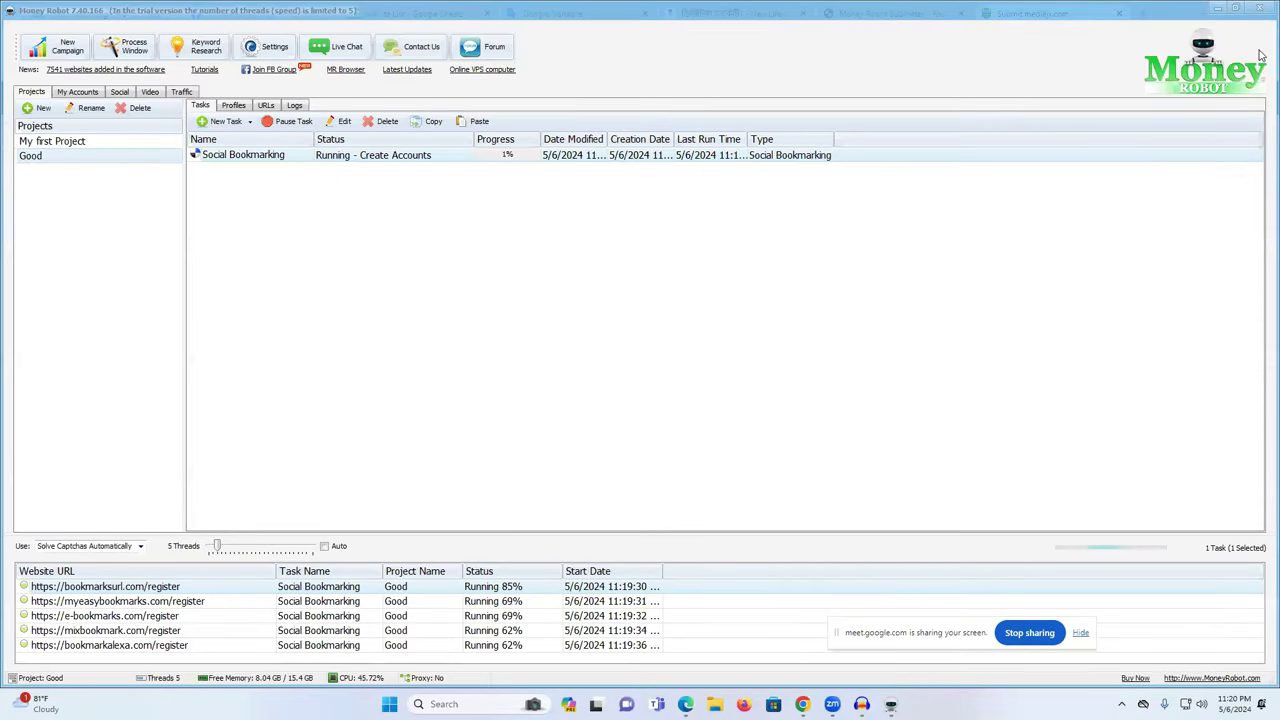
{"action": "left_click", "coordinate": [1259, 10]}
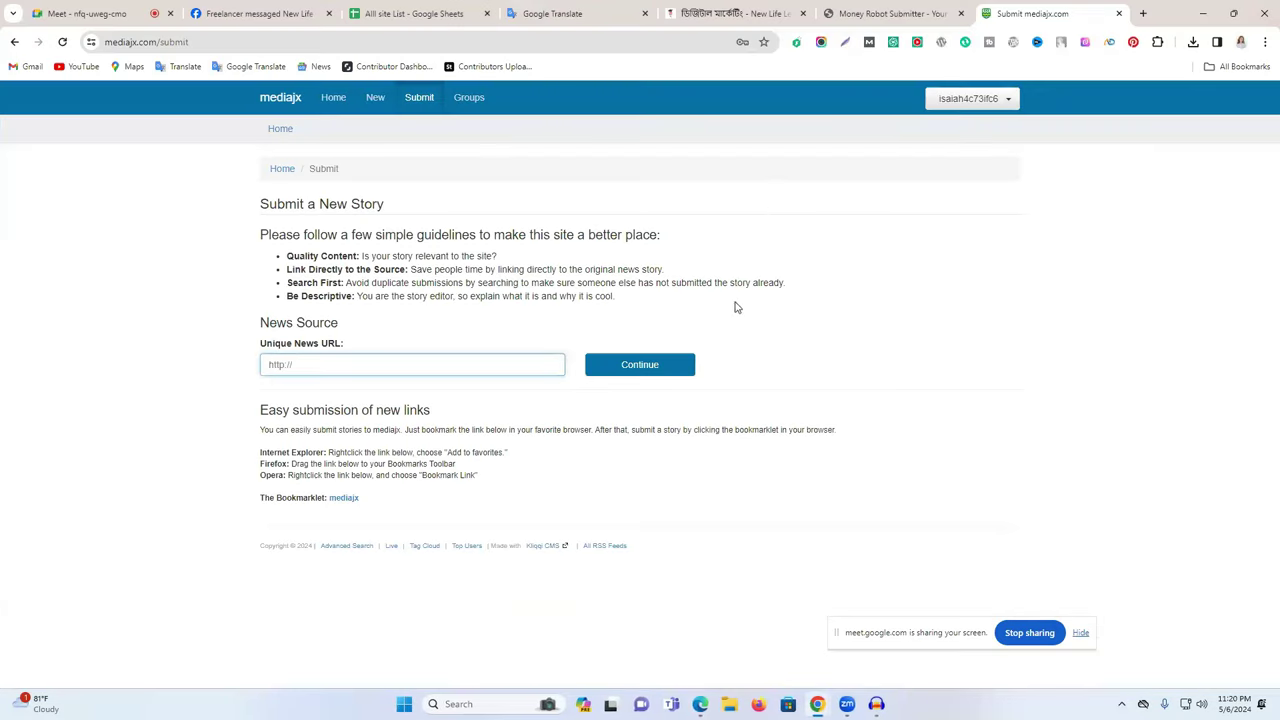
{"action": "left_click", "coordinate": [1117, 14]}
{"action": "left_click", "coordinate": [1204, 14]}
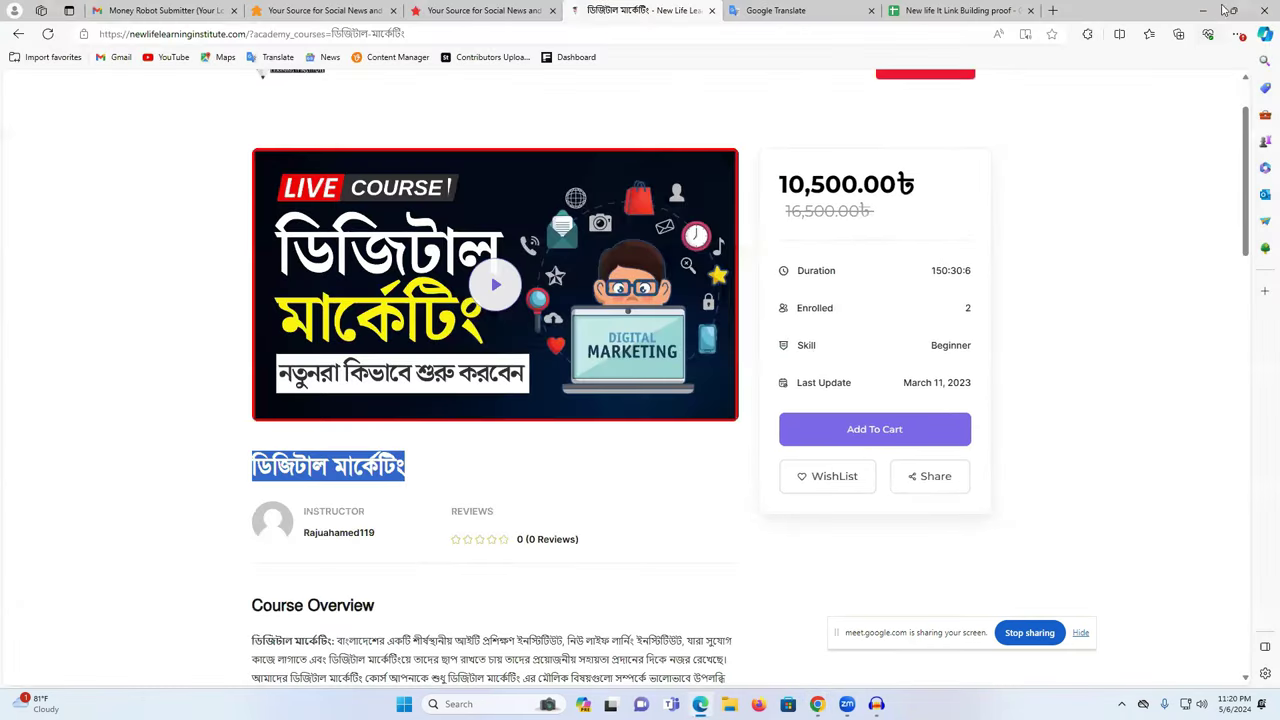
{"action": "left_click", "coordinate": [1264, 10]}
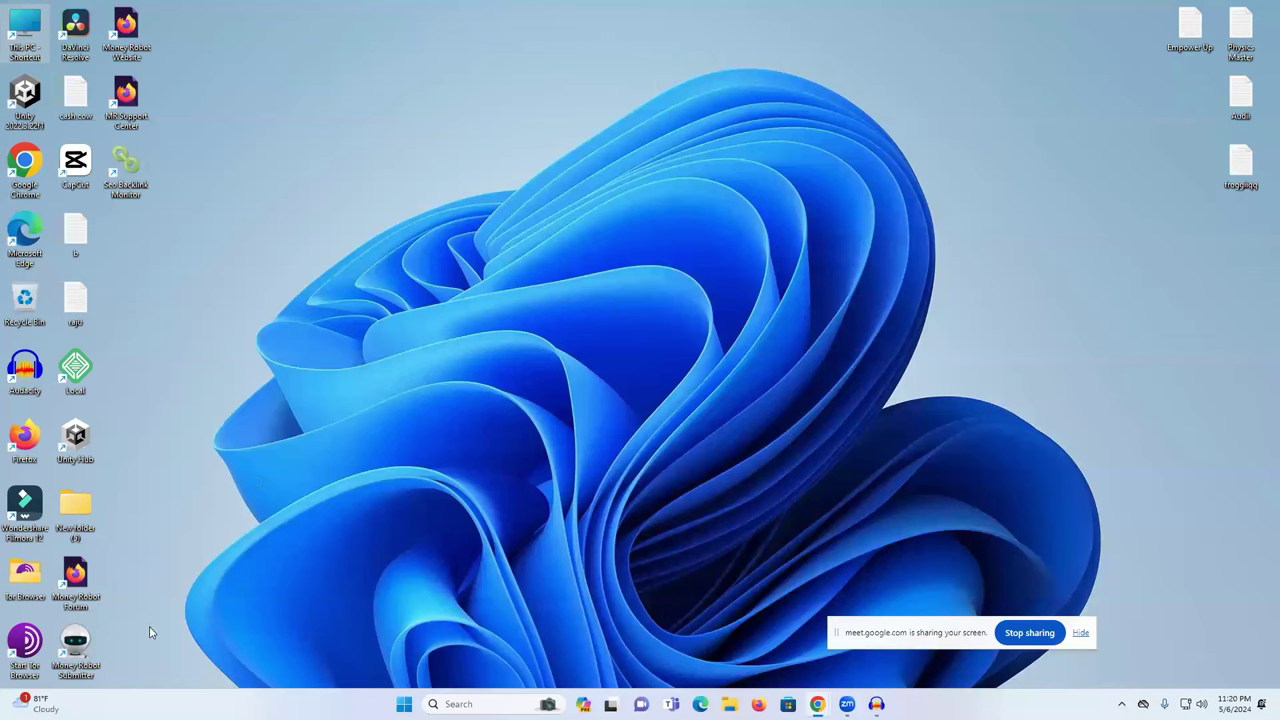
Delete the Money Robot Website, MR Support Center, Seo Backlink Monitor and Money Robot Forum shortcuts from the desktop
{"action": "left_click_drag", "start_coordinate": [177, 205], "coordinate": [131, 36]}
{"action": "right_click", "coordinate": [131, 36]}
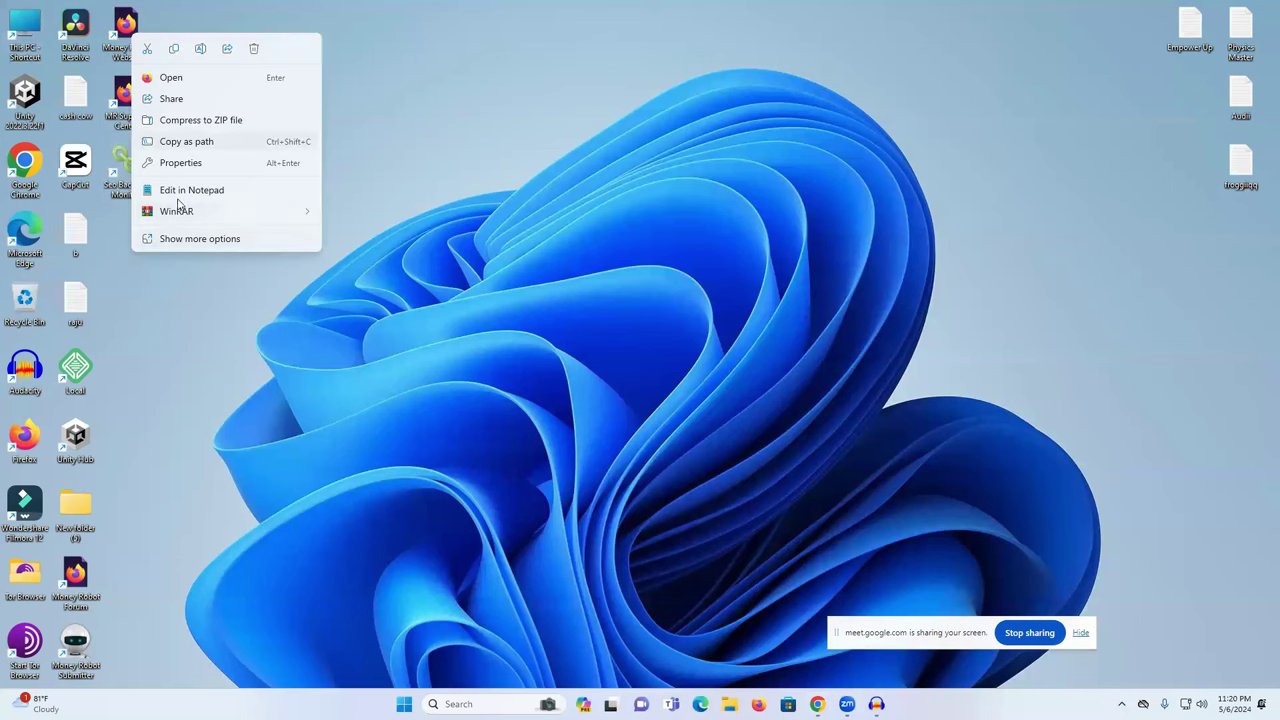
{"action": "left_click", "coordinate": [254, 48]}
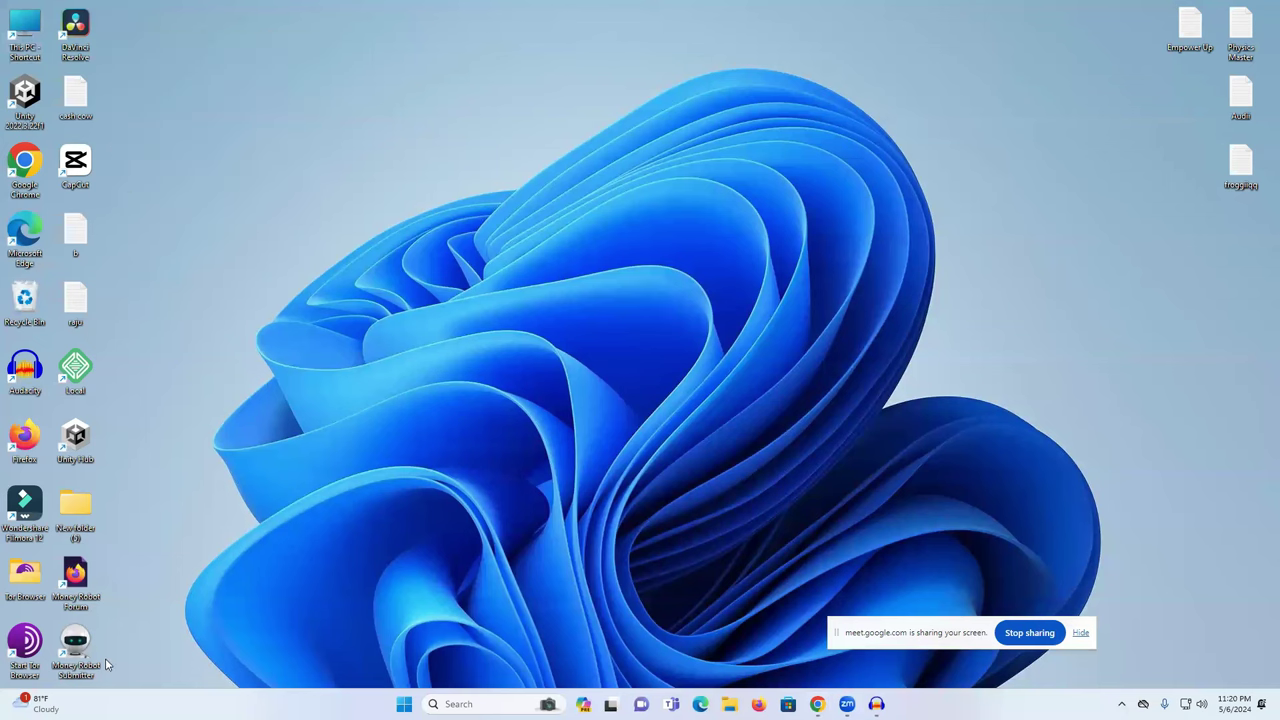
{"action": "left_click_drag", "start_coordinate": [93, 585], "coordinate": [90, 584]}
{"action": "right_click", "coordinate": [78, 580]}
{"action": "left_click", "coordinate": [196, 588]}
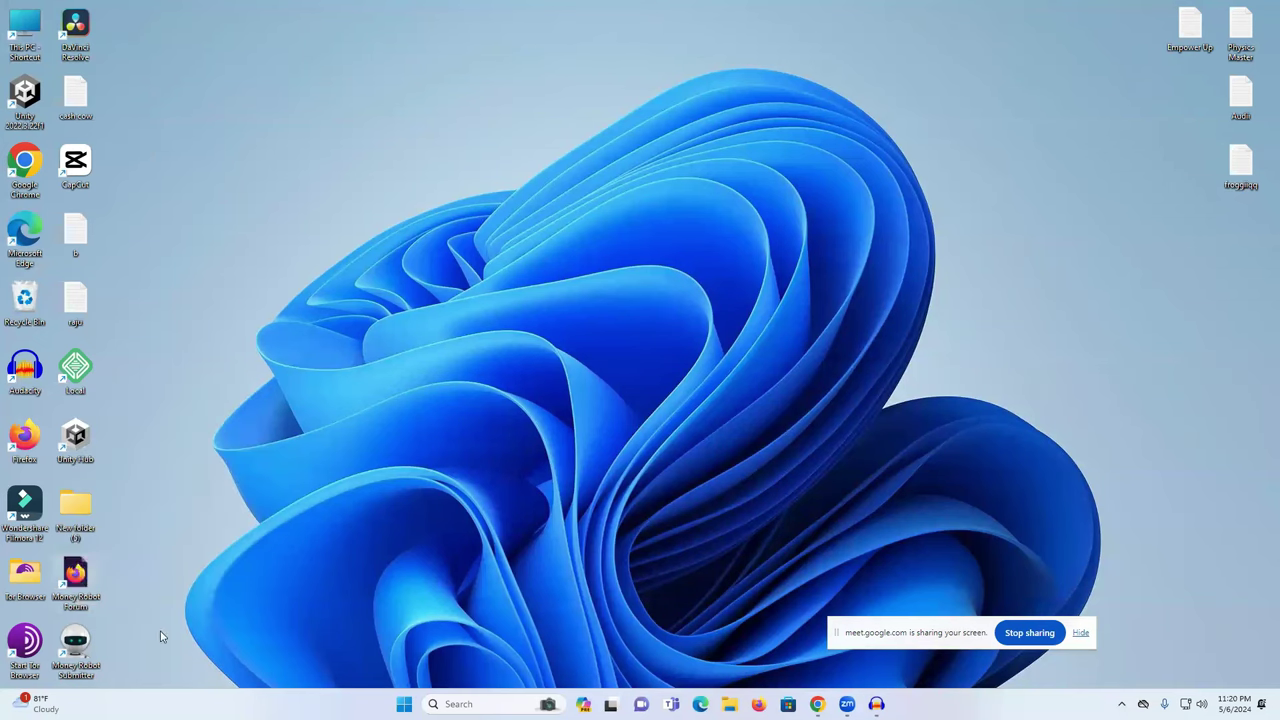
Open the file location of the Money Robot Submitter shortcut and delete everything in that folder
{"action": "right_click", "coordinate": [88, 656]}
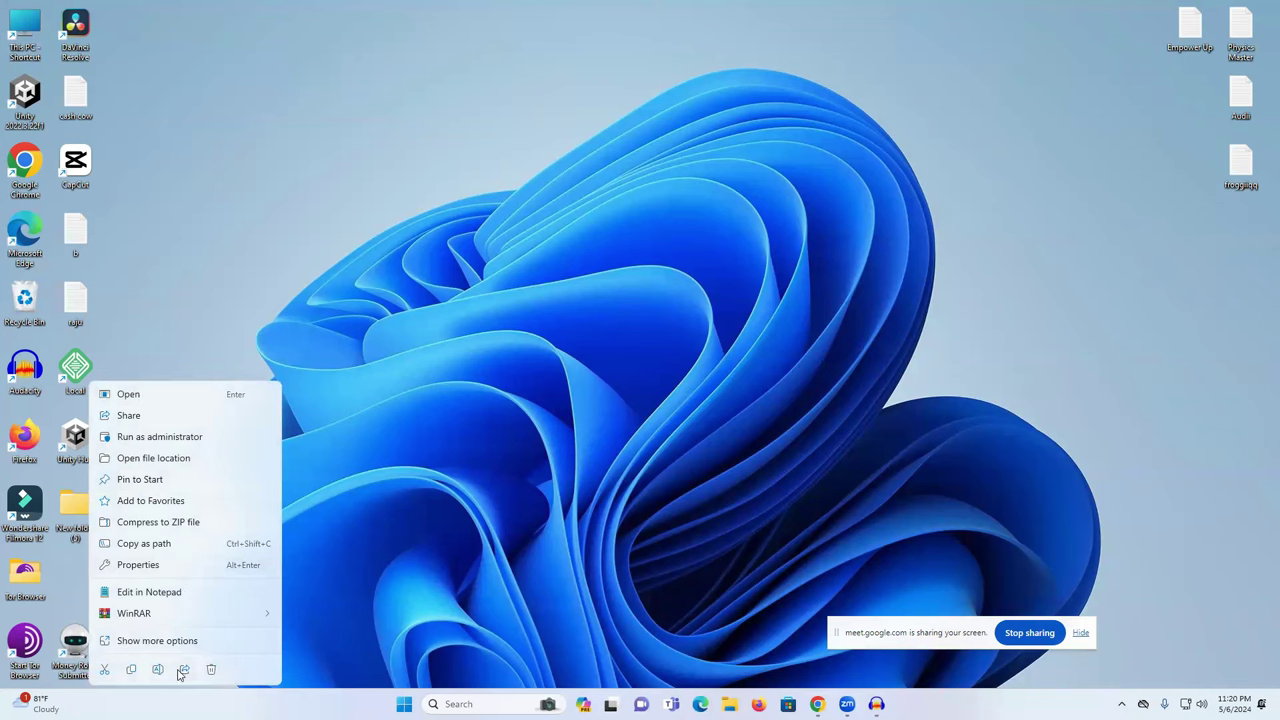
{"action": "left_click", "coordinate": [175, 460]}
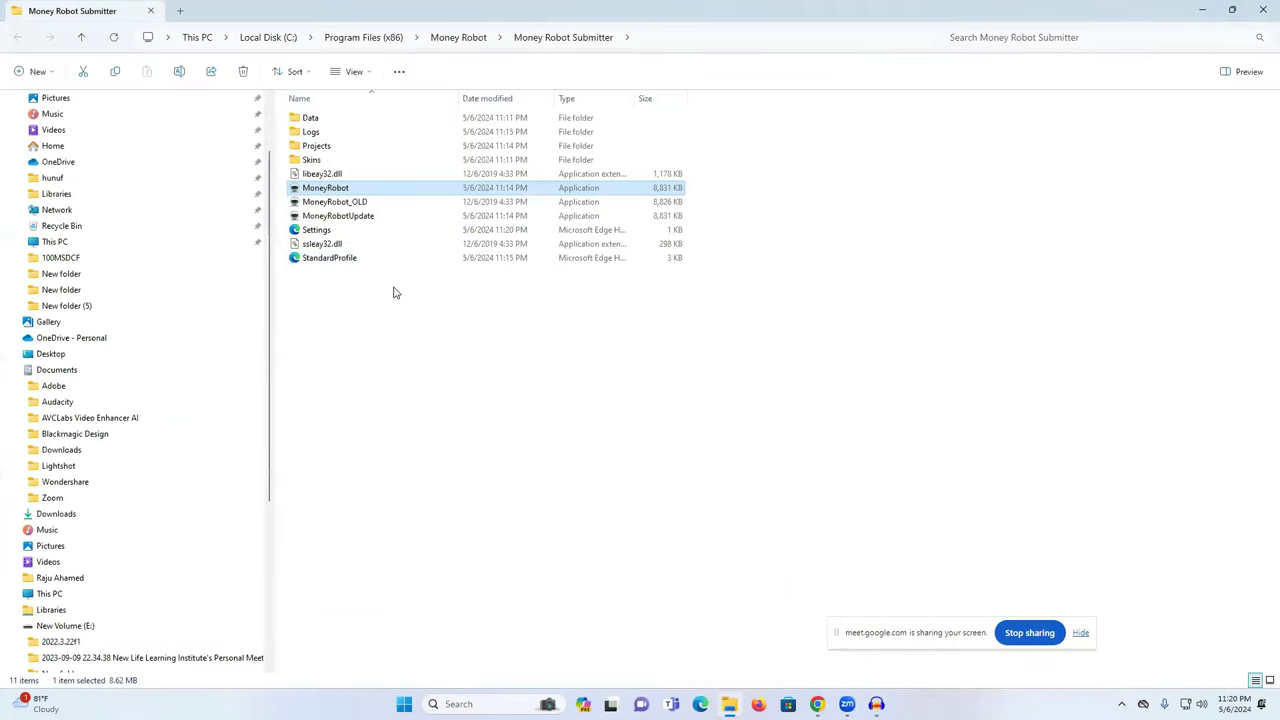
{"action": "left_click_drag", "start_coordinate": [395, 288], "coordinate": [384, 104]}
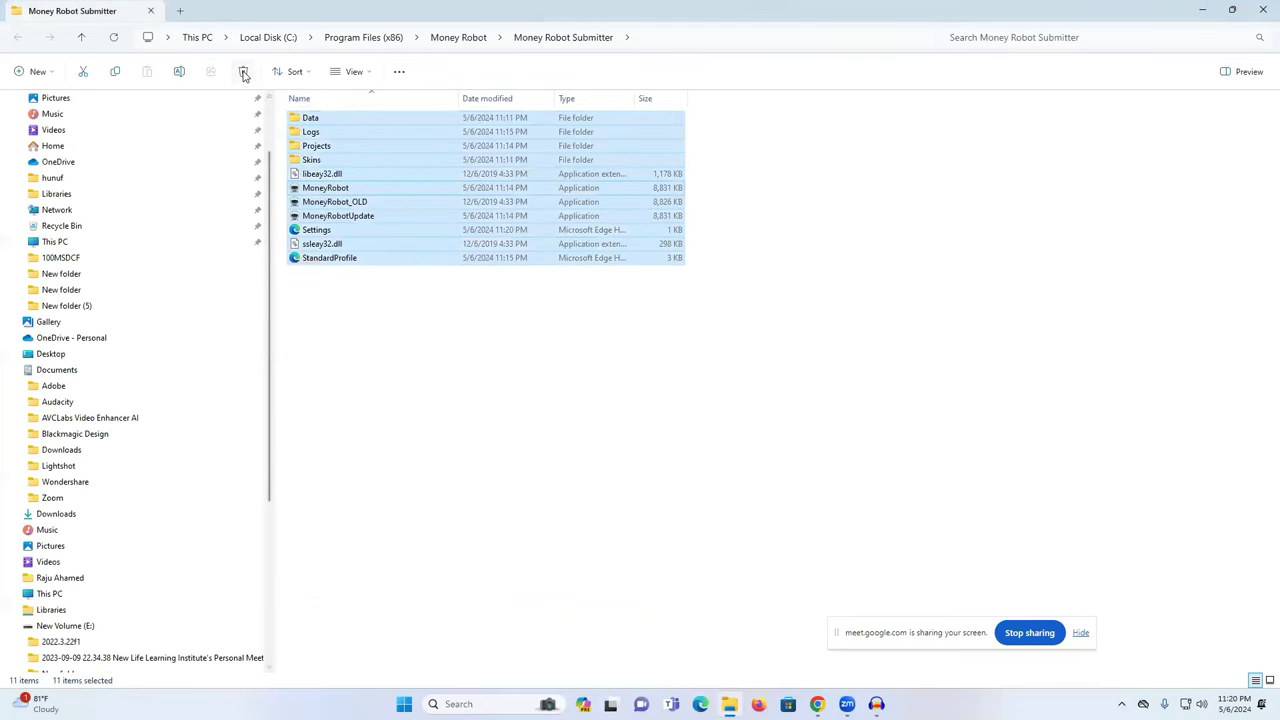
{"action": "key", "text": "Delete"}
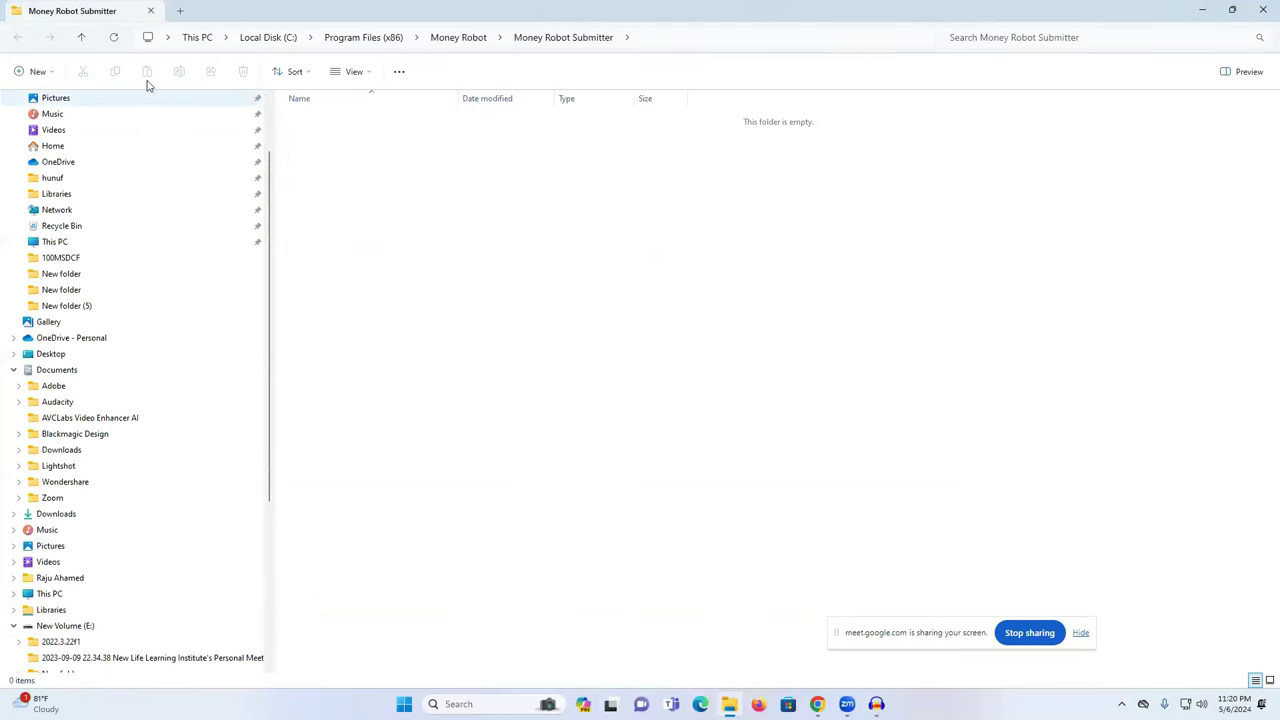
Delete the Money Robot Bot and Money Robot Submitter folders, delete the parent Money Robot folder in Program Files (x86), and close File Explorer
{"action": "left_click", "coordinate": [90, 39]}
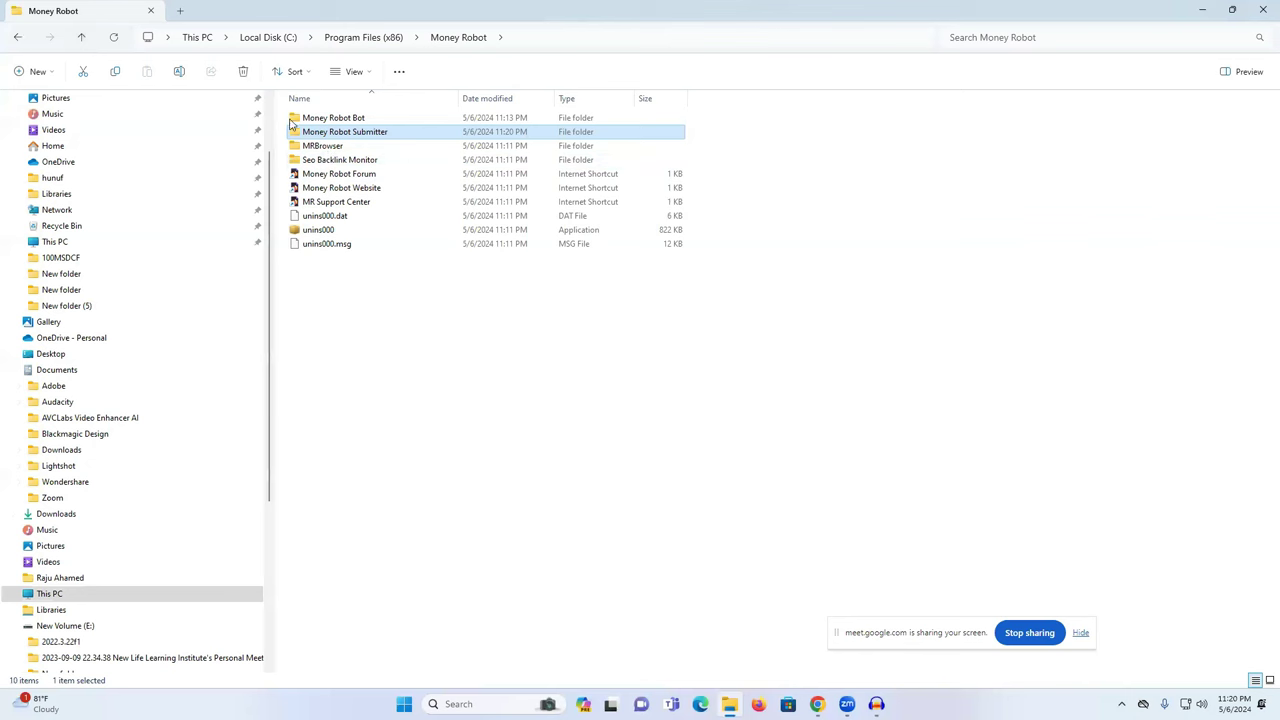
{"action": "left_click", "coordinate": [320, 118], "text": "ctrl"}
{"action": "left_click", "coordinate": [242, 71]}
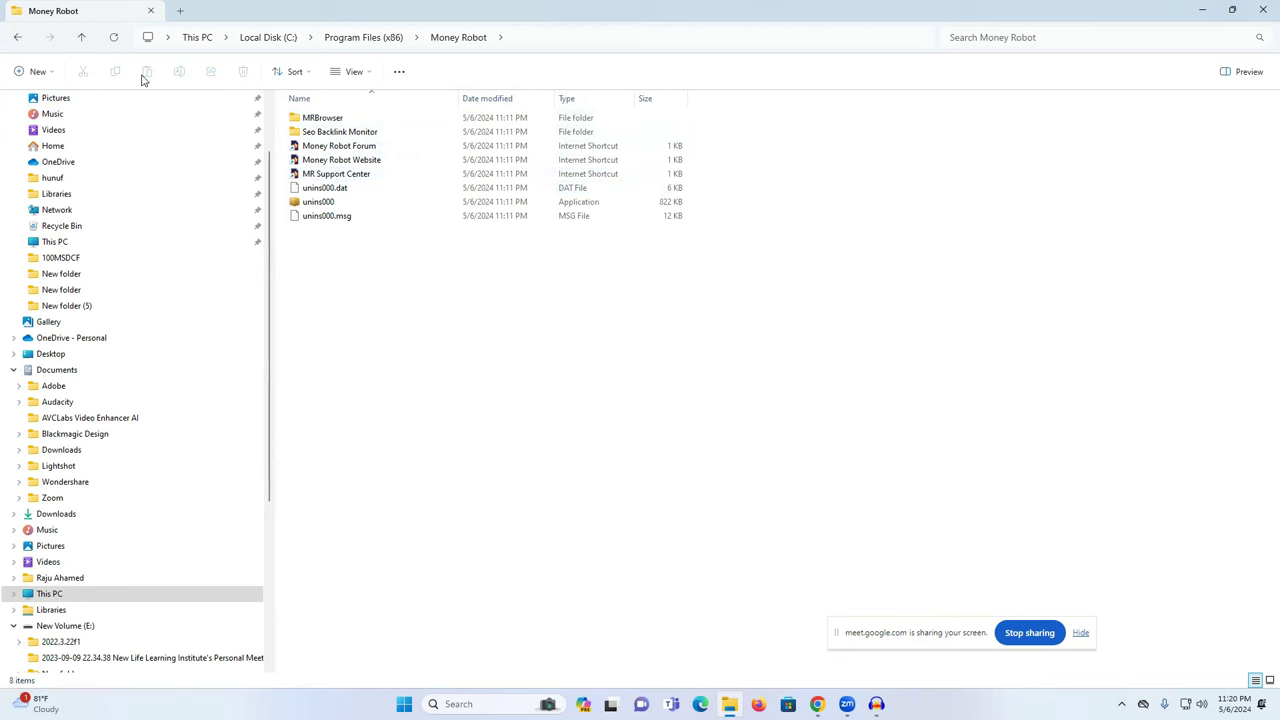
{"action": "left_click", "coordinate": [83, 38]}
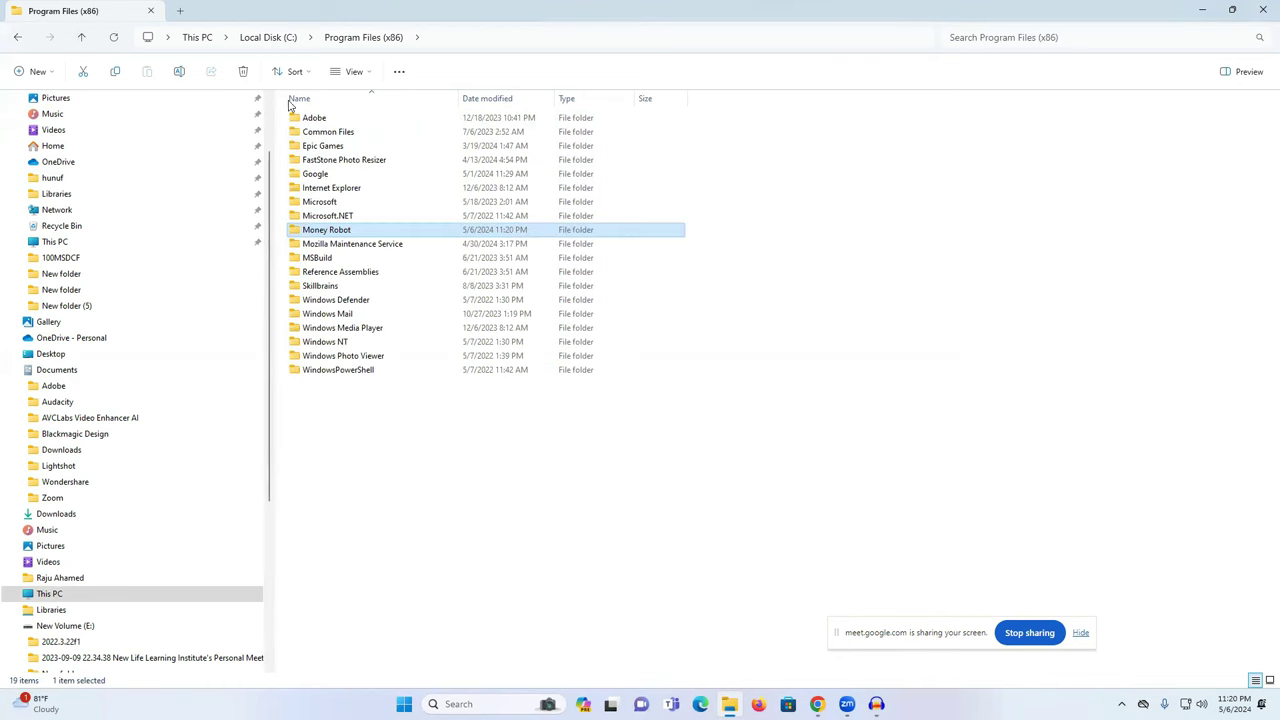
{"action": "left_click", "coordinate": [243, 72]}
{"action": "left_click", "coordinate": [1262, 7]}
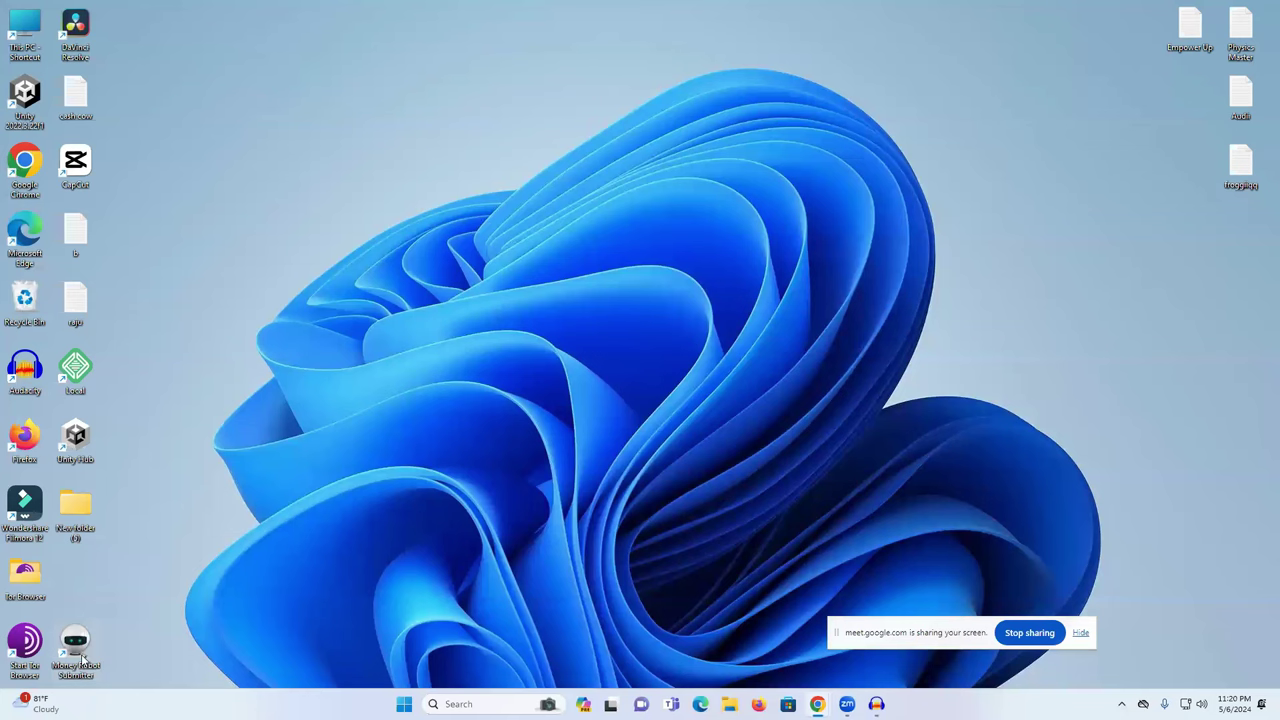
Try to open the Money Robot Submitter shortcut and restore its deleted program, and remove the shortcut from the desktop
{"action": "right_click", "coordinate": [84, 658]}
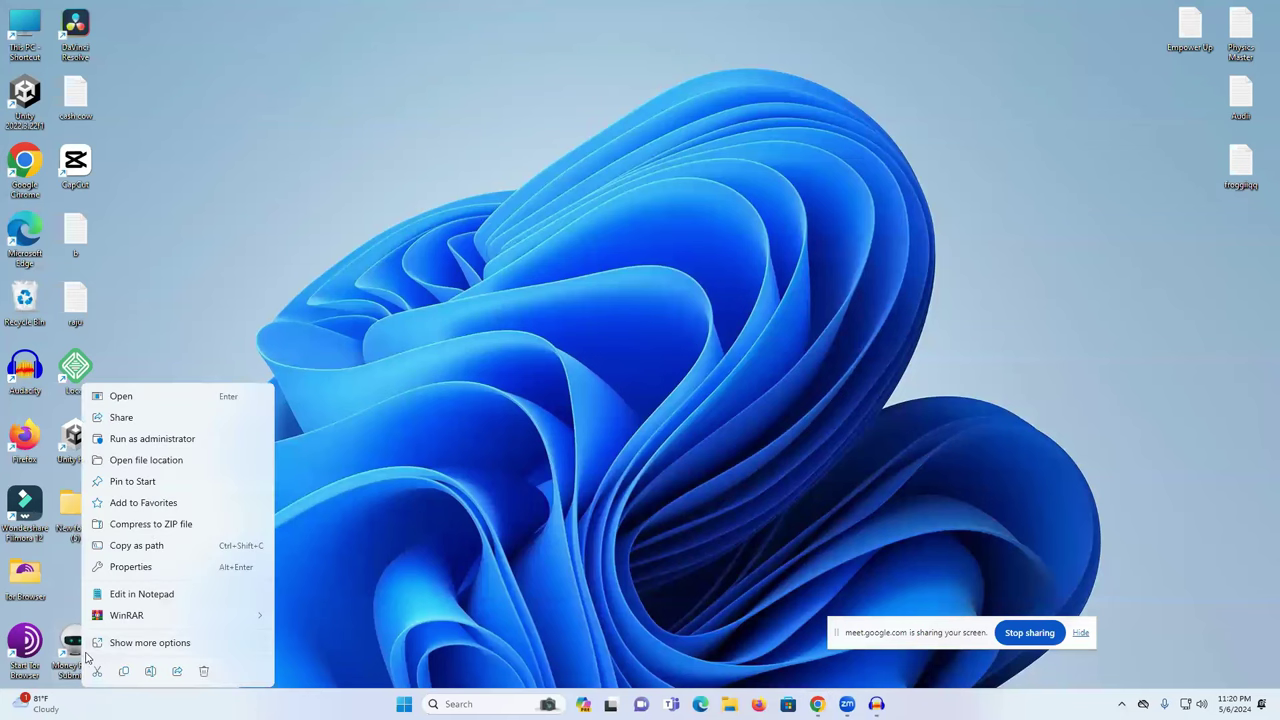
{"action": "left_click", "coordinate": [122, 396]}
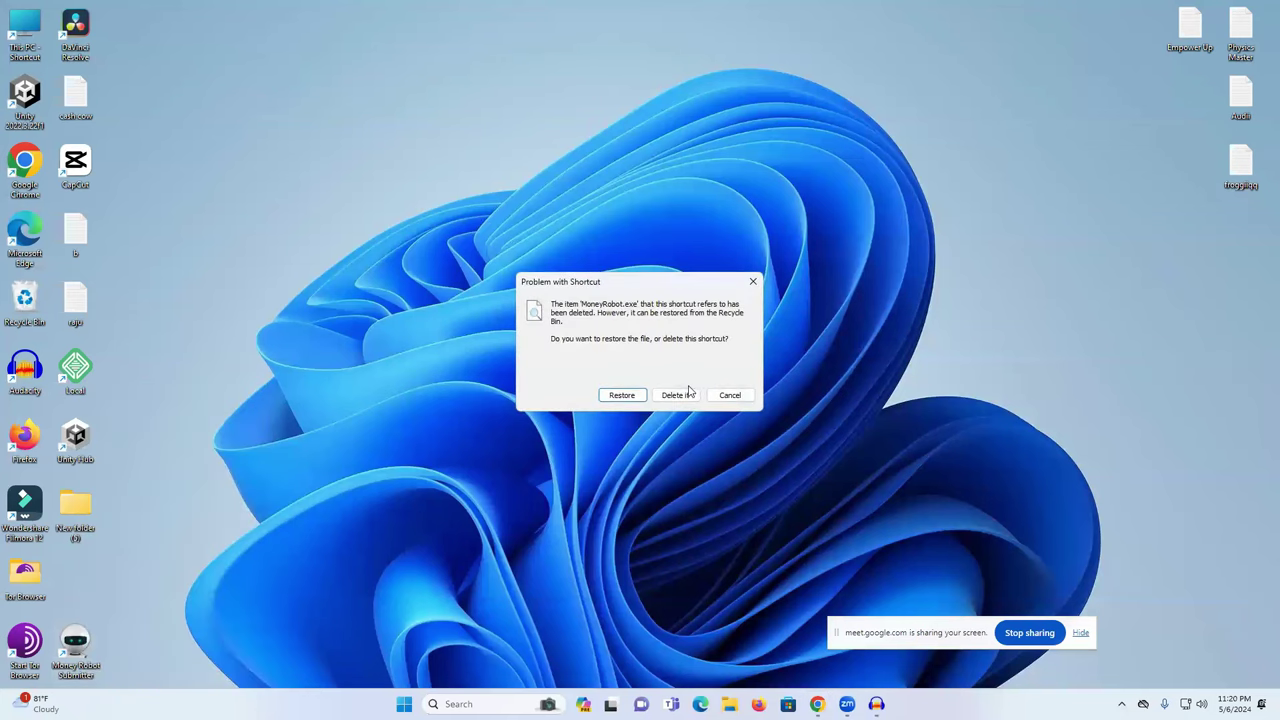
{"action": "left_click", "coordinate": [631, 395]}
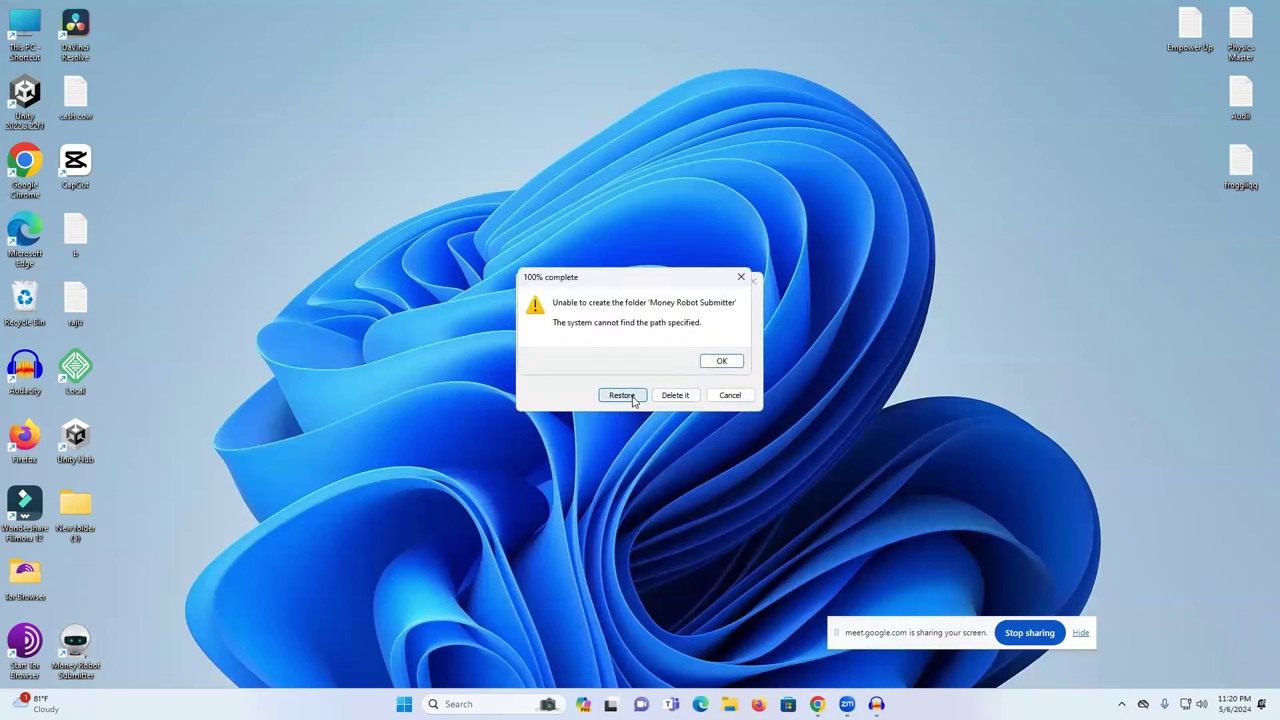
{"action": "left_click", "coordinate": [741, 278]}
{"action": "left_click", "coordinate": [727, 395]}
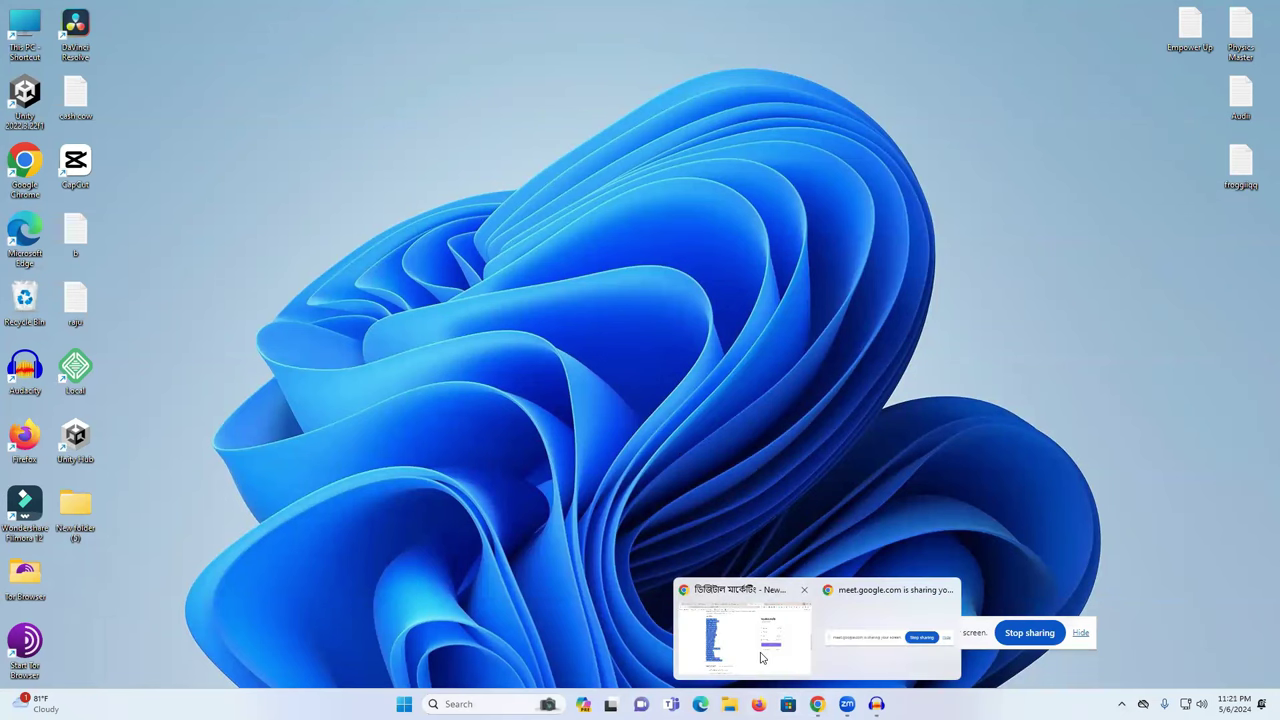
Switch to Chrome, close the Money Robot Submitter website tab and open a new tab
{"action": "left_click", "coordinate": [743, 630]}
{"action": "left_click", "coordinate": [866, 8]}
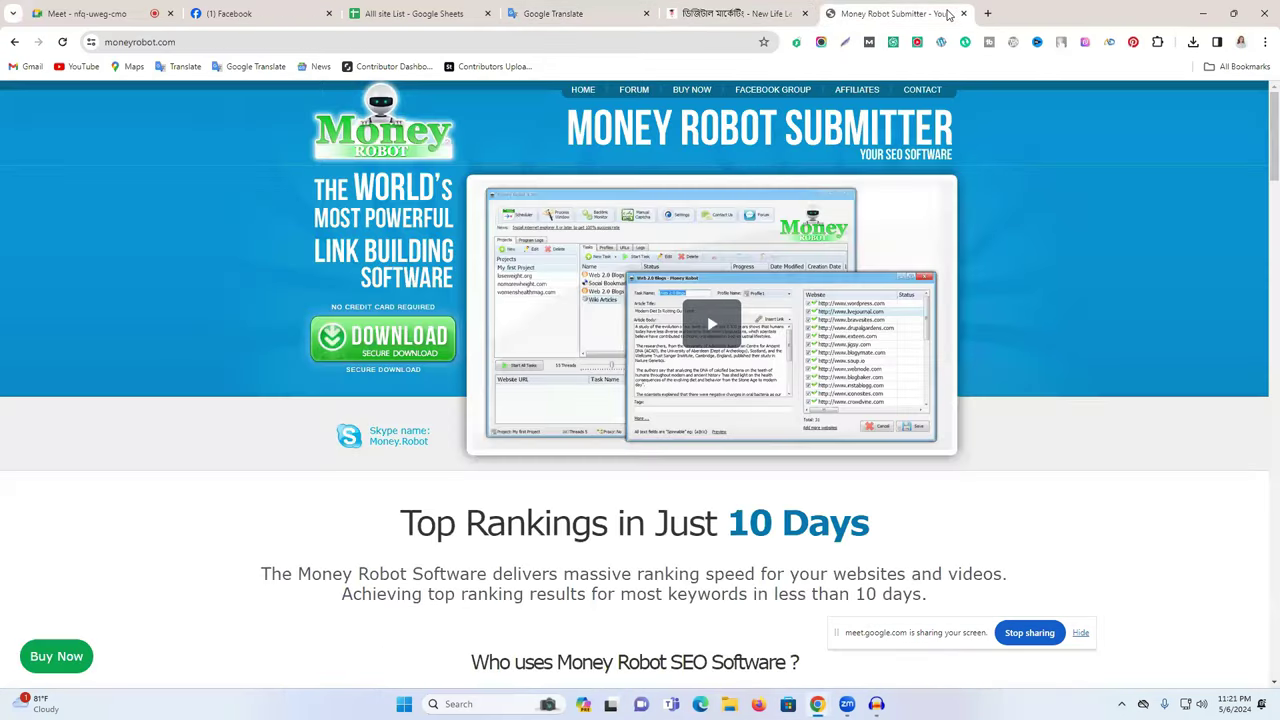
{"action": "left_click", "coordinate": [959, 13]}
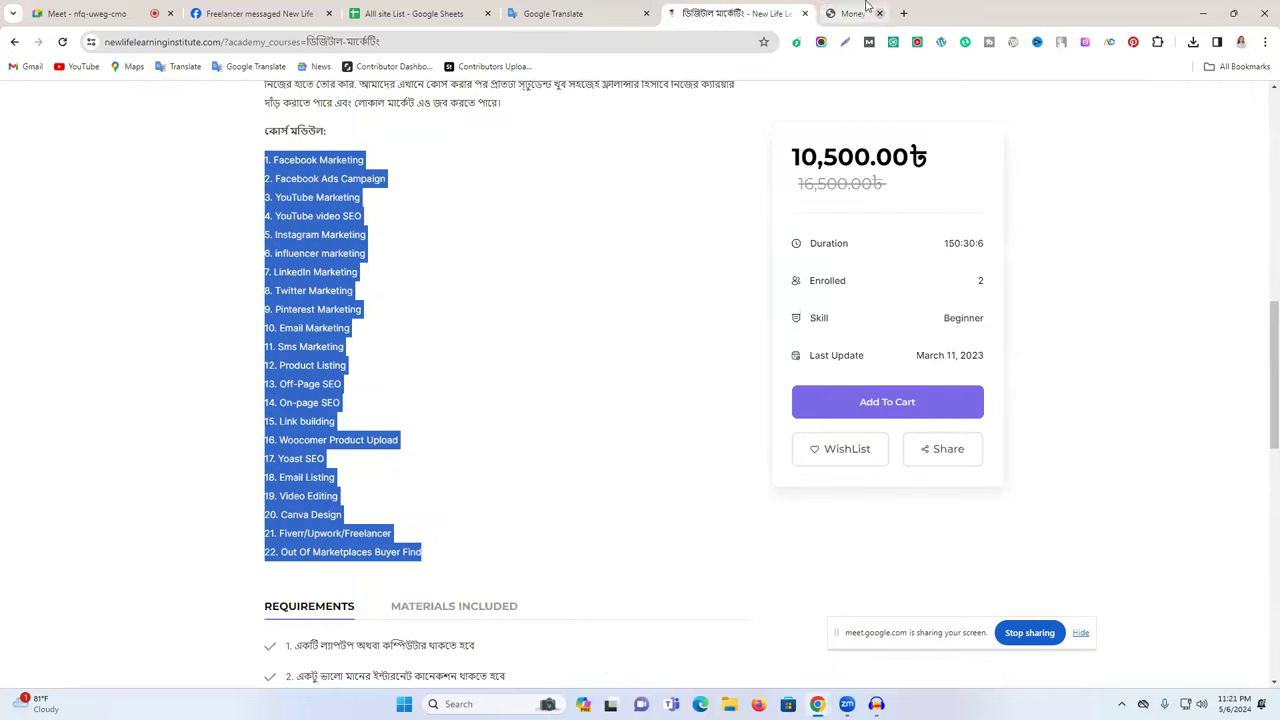
{"action": "left_click", "coordinate": [831, 13]}
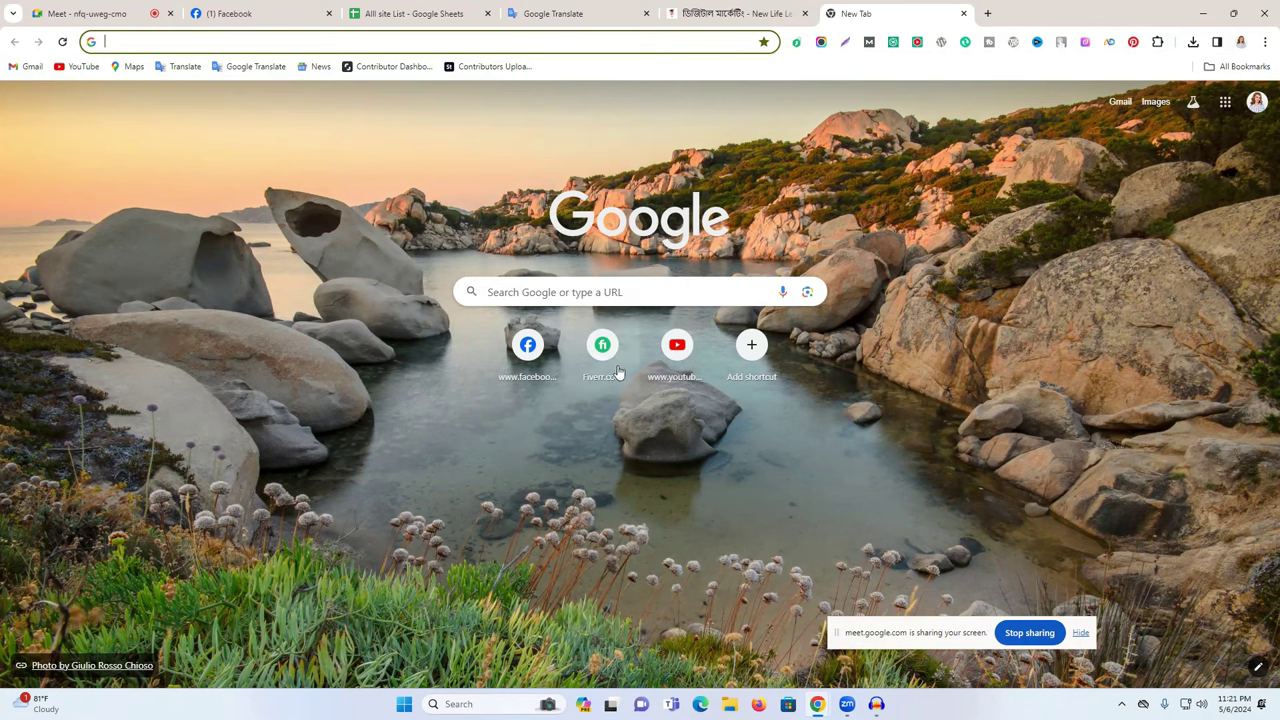
Switch to Firefox, open Fiverr and search its services for "link building"
{"action": "left_click", "coordinate": [758, 704]}
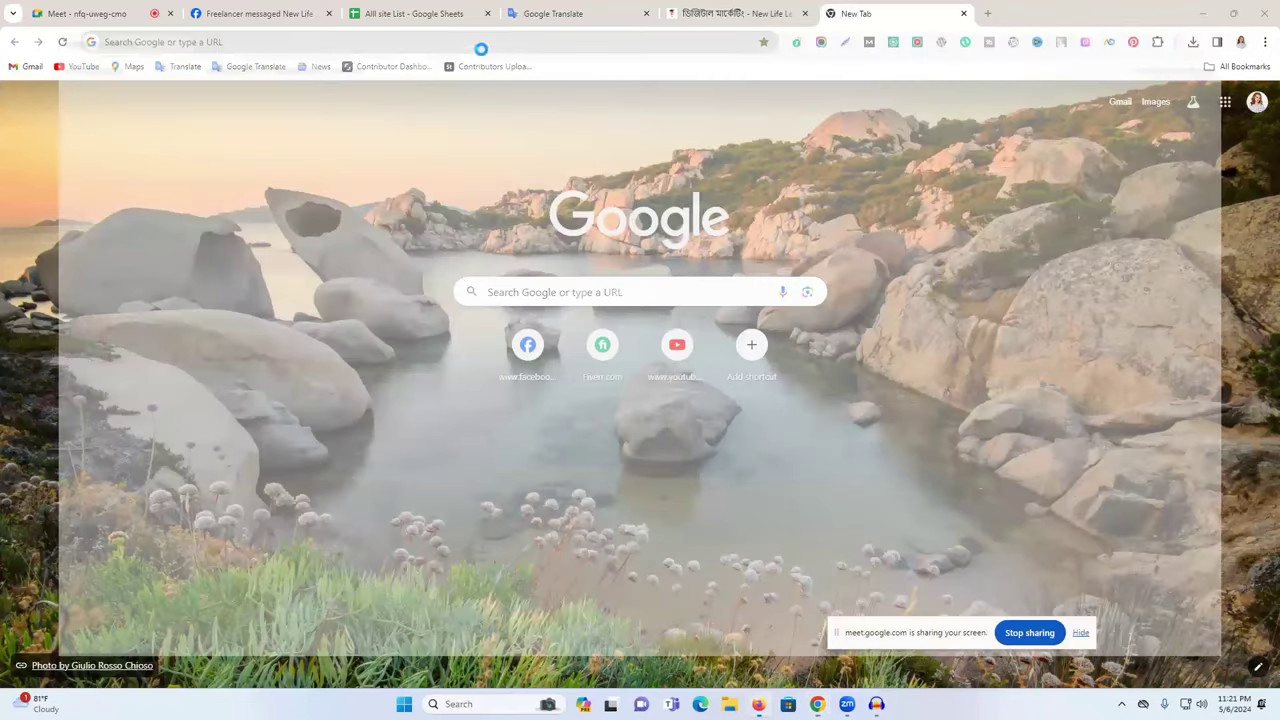
{"action": "left_click", "coordinate": [505, 440]}
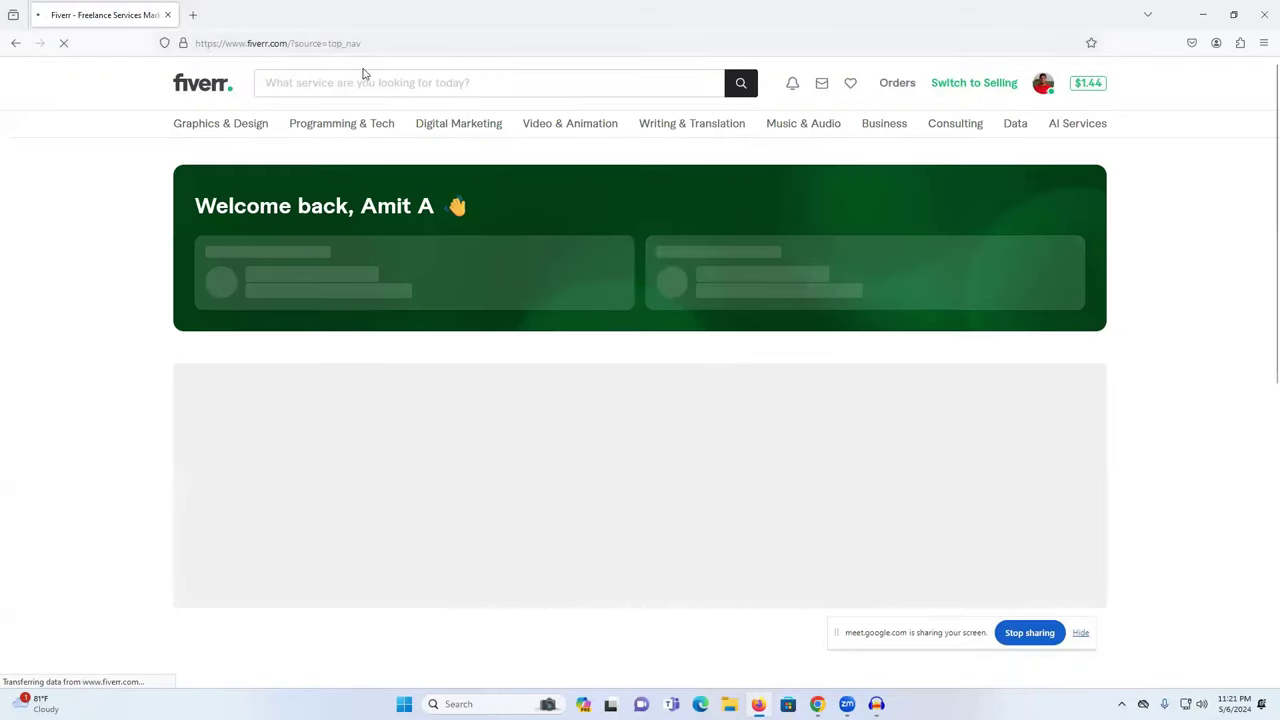
{"action": "left_click", "coordinate": [377, 80]}
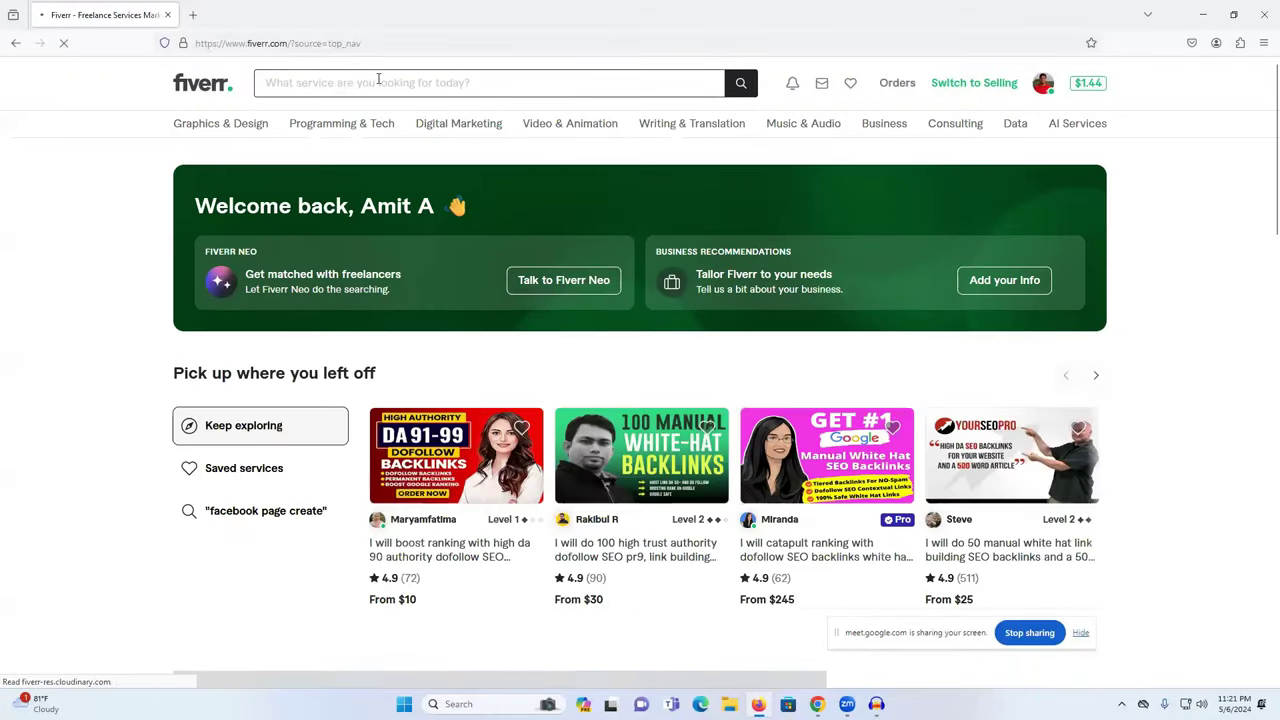
{"action": "left_click", "coordinate": [378, 80]}
{"action": "left_click", "coordinate": [388, 181]}
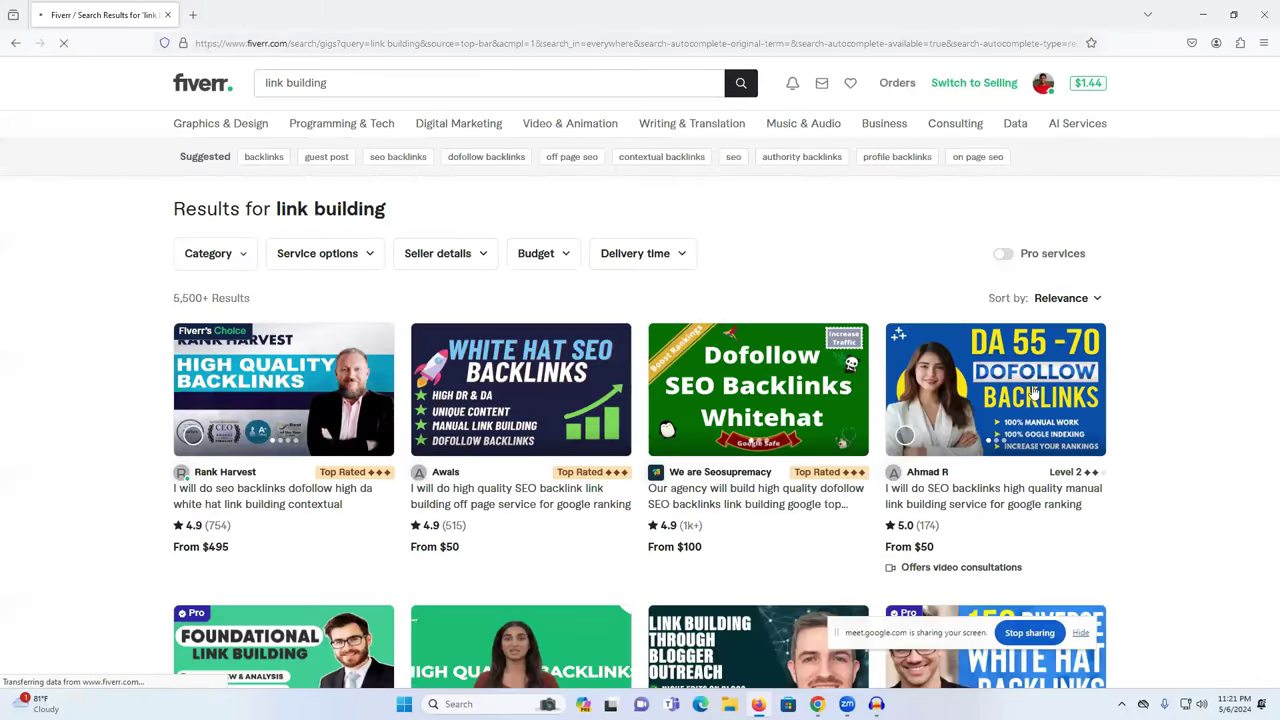
Browse the link building results and open the 950+ manual SEO backlinks gig in a new tab
{"action": "scroll", "coordinate": [961, 424], "scroll_direction": "down", "scroll_amount": 1}
{"action": "scroll", "coordinate": [993, 428], "scroll_direction": "down", "scroll_amount": 5}
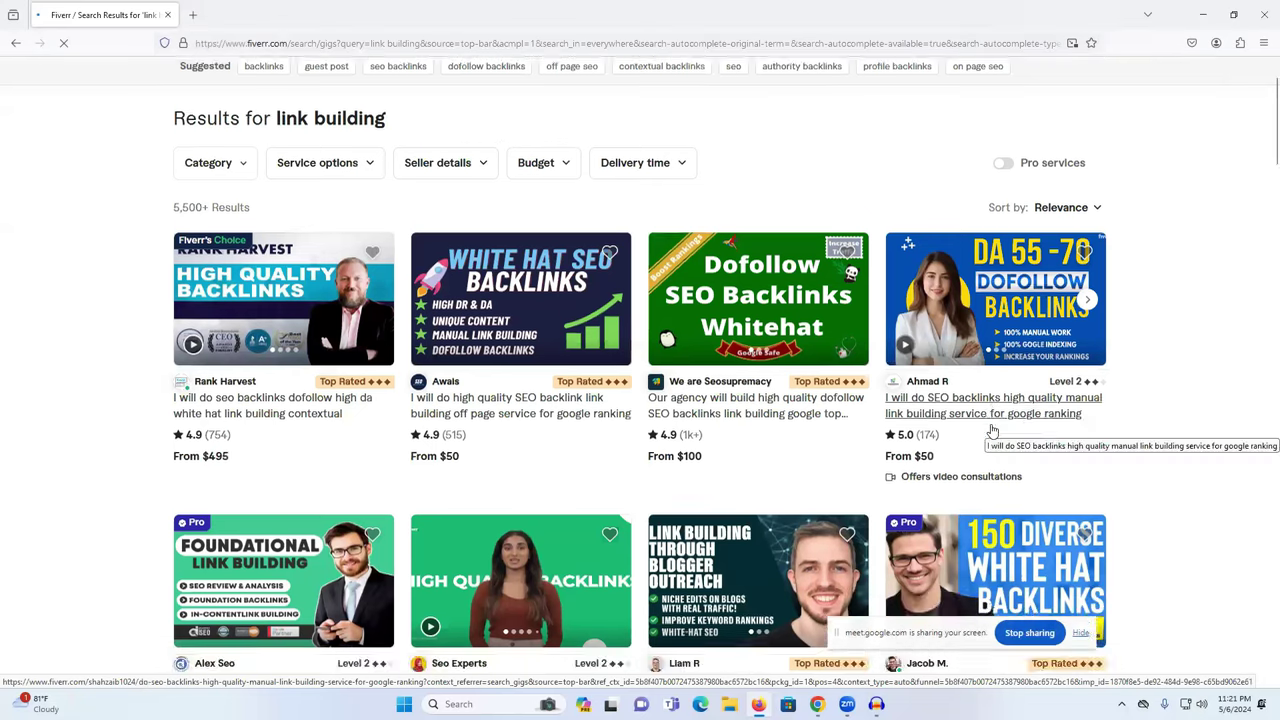
{"action": "scroll", "coordinate": [515, 440], "scroll_direction": "down", "scroll_amount": 4}
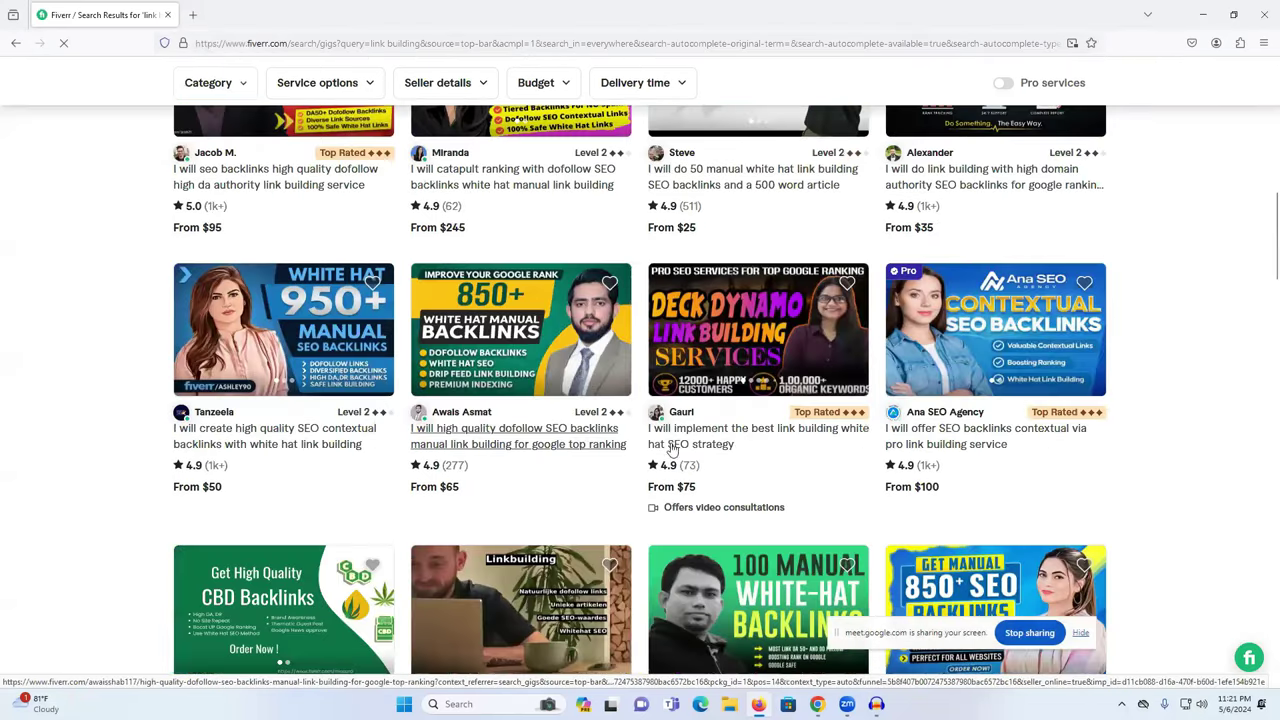
{"action": "right_click", "coordinate": [287, 437]}
{"action": "left_click", "coordinate": [320, 446]}
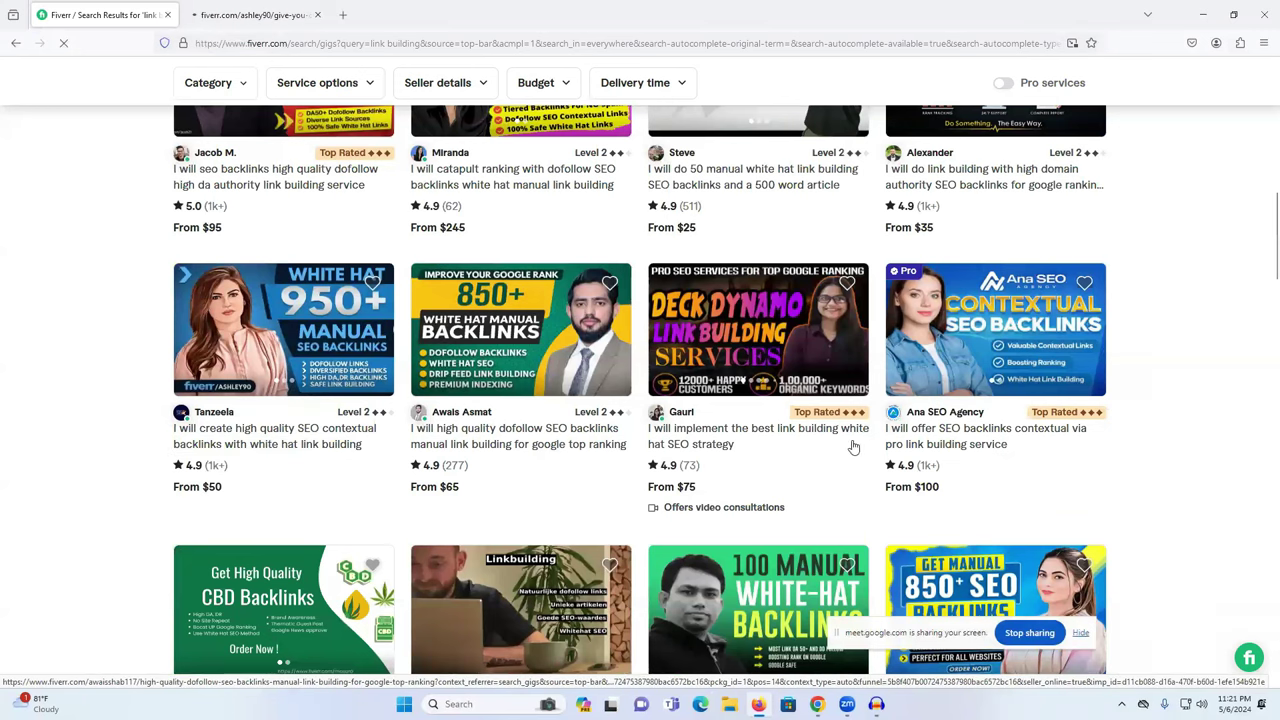
Open another link building gig from further down the results in a new tab and continue browsing the listings
{"action": "scroll", "coordinate": [800, 430], "scroll_direction": "down", "scroll_amount": 3}
{"action": "right_click", "coordinate": [720, 531]}
{"action": "left_click", "coordinate": [760, 543]}
{"action": "scroll", "coordinate": [512, 383], "scroll_direction": "down", "scroll_amount": 5}
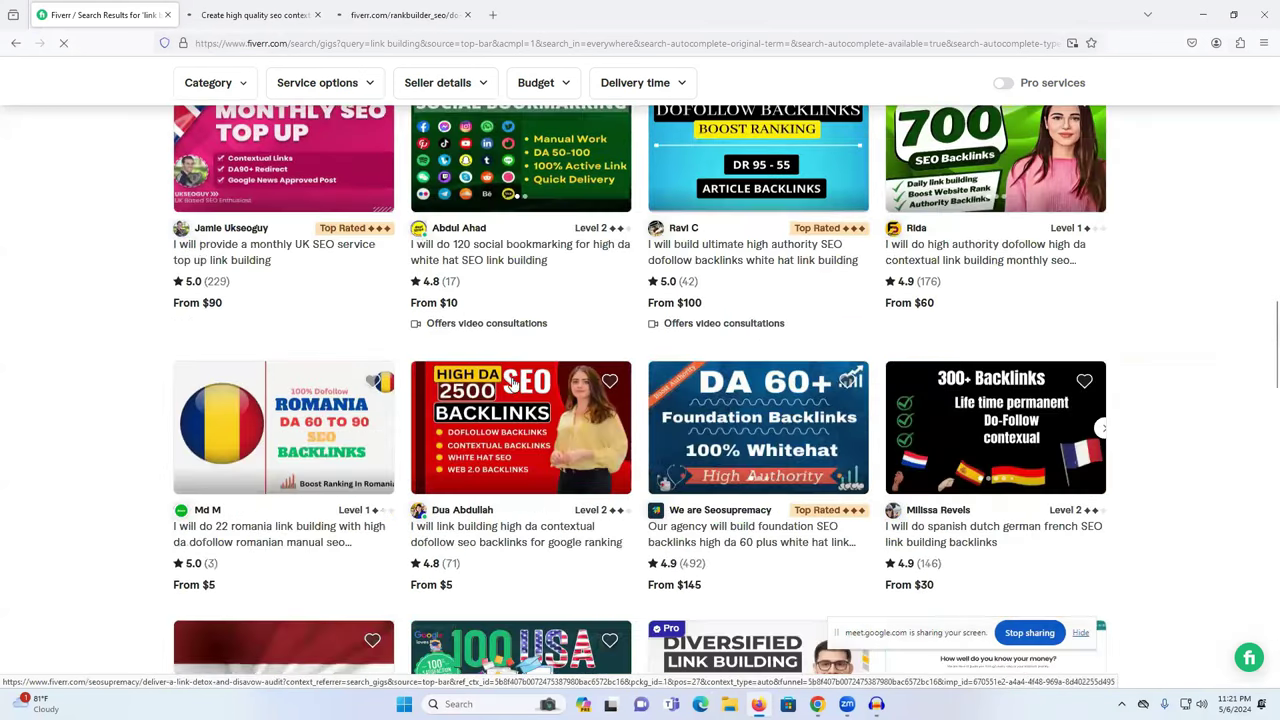
Open the 120 social bookmarking gig from the search results in a new tab
{"action": "right_click", "coordinate": [491, 288]}
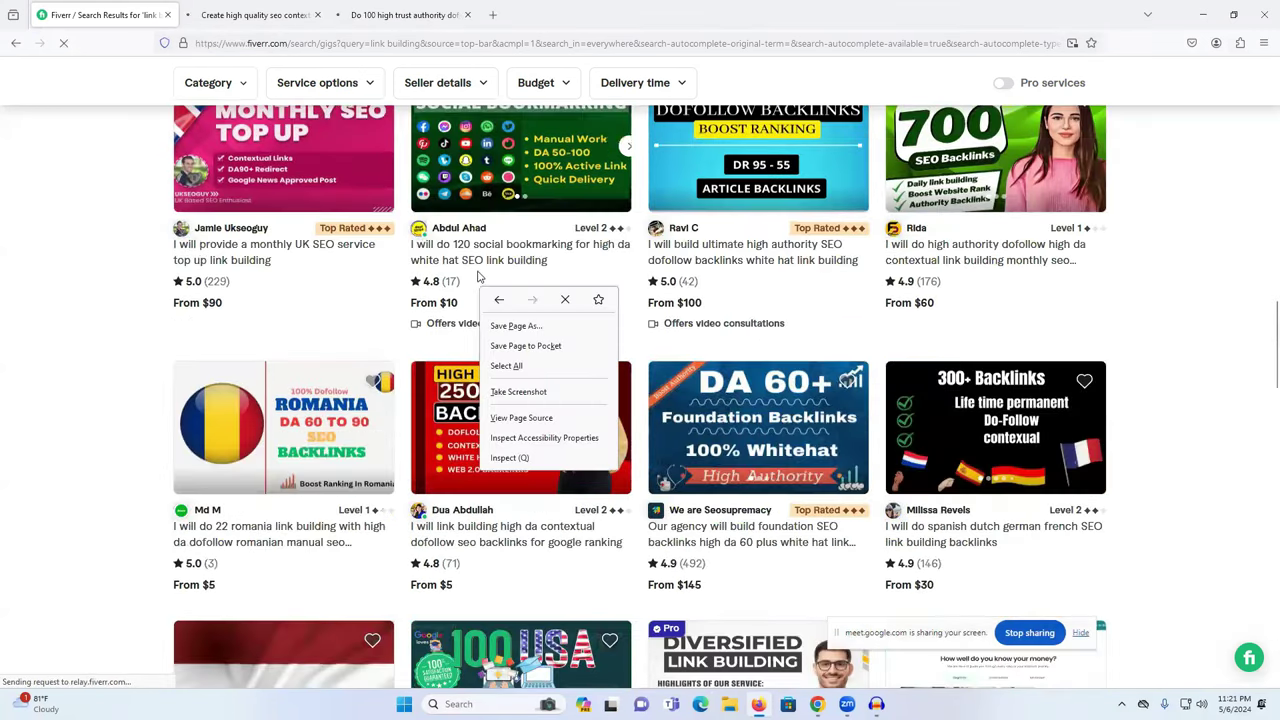
{"action": "right_click", "coordinate": [460, 252]}
{"action": "left_click", "coordinate": [490, 262]}
View the gig for 100 high trust authority dofollow backlinks and examine its Basic package description
{"action": "left_click", "coordinate": [325, 8]}
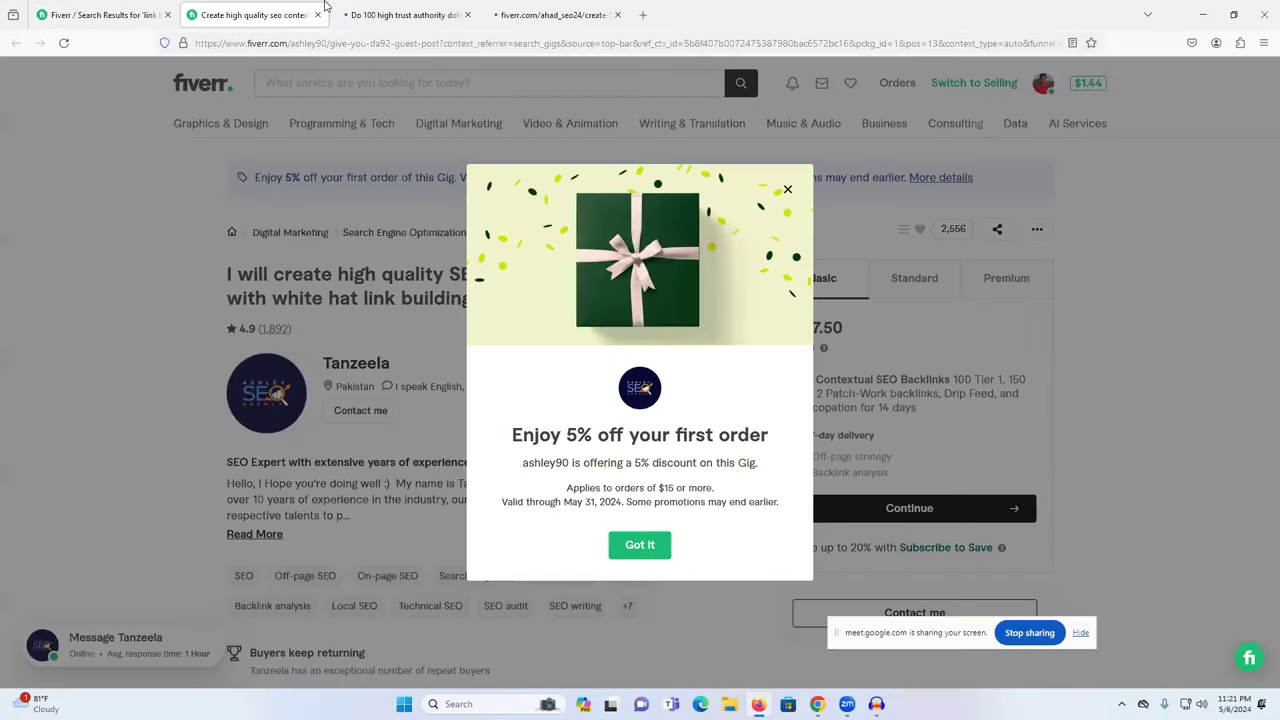
{"action": "left_click", "coordinate": [397, 7]}
{"action": "left_click_drag", "start_coordinate": [981, 384], "coordinate": [1012, 382]}
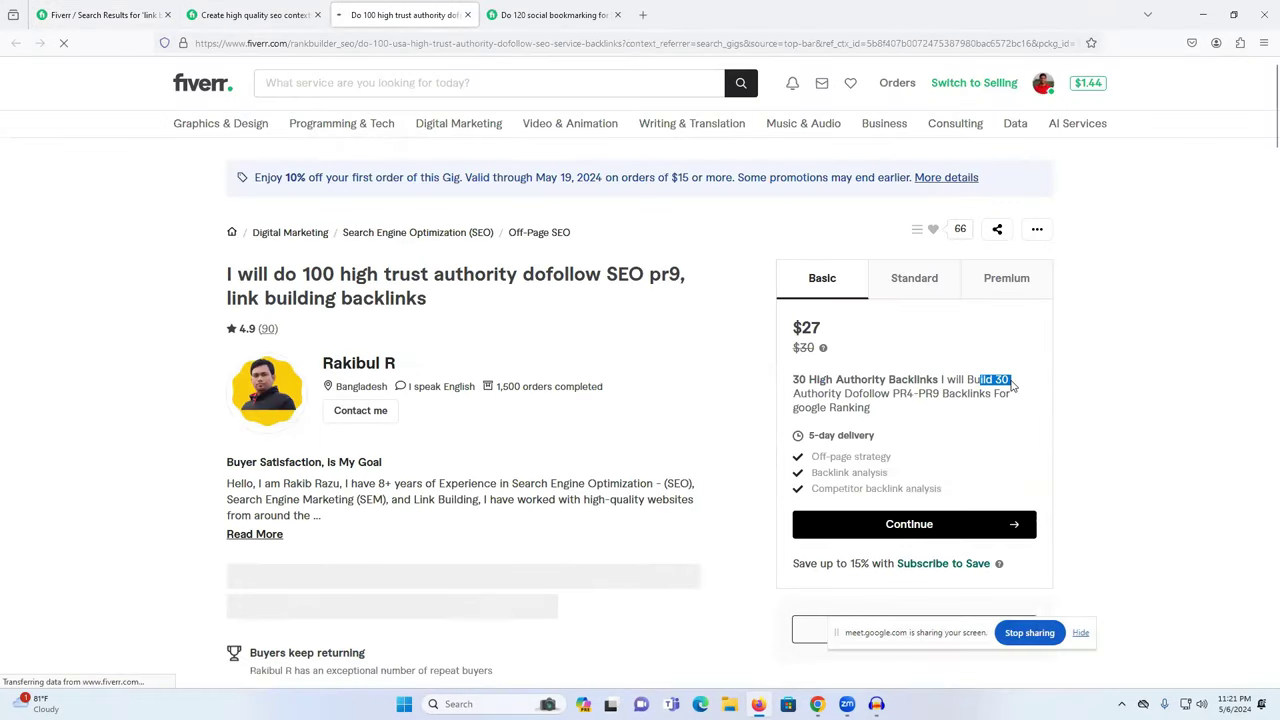
{"action": "triple_click", "coordinate": [1012, 382]}
{"action": "left_click", "coordinate": [925, 282]}
{"action": "left_click", "coordinate": [830, 296]}
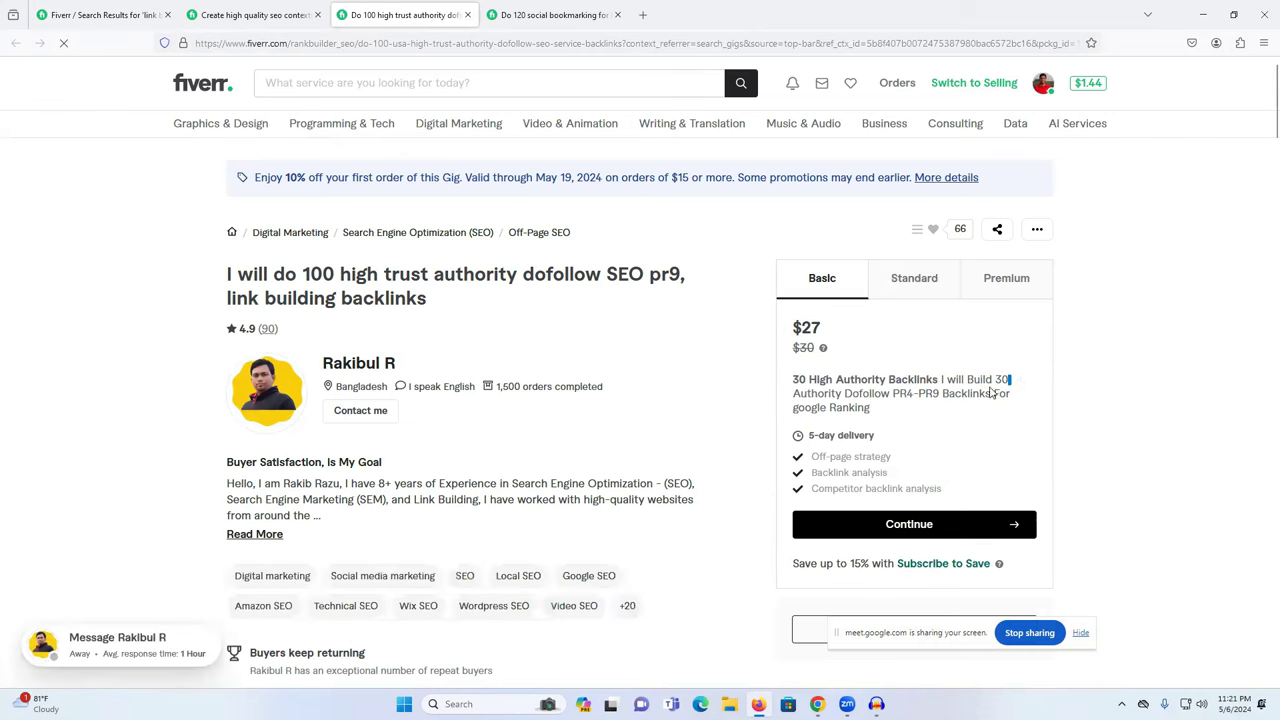
{"action": "left_click_drag", "start_coordinate": [1008, 378], "coordinate": [994, 380]}
{"action": "left_click_drag", "start_coordinate": [814, 407], "coordinate": [948, 394]}
{"action": "left_click", "coordinate": [944, 394]}
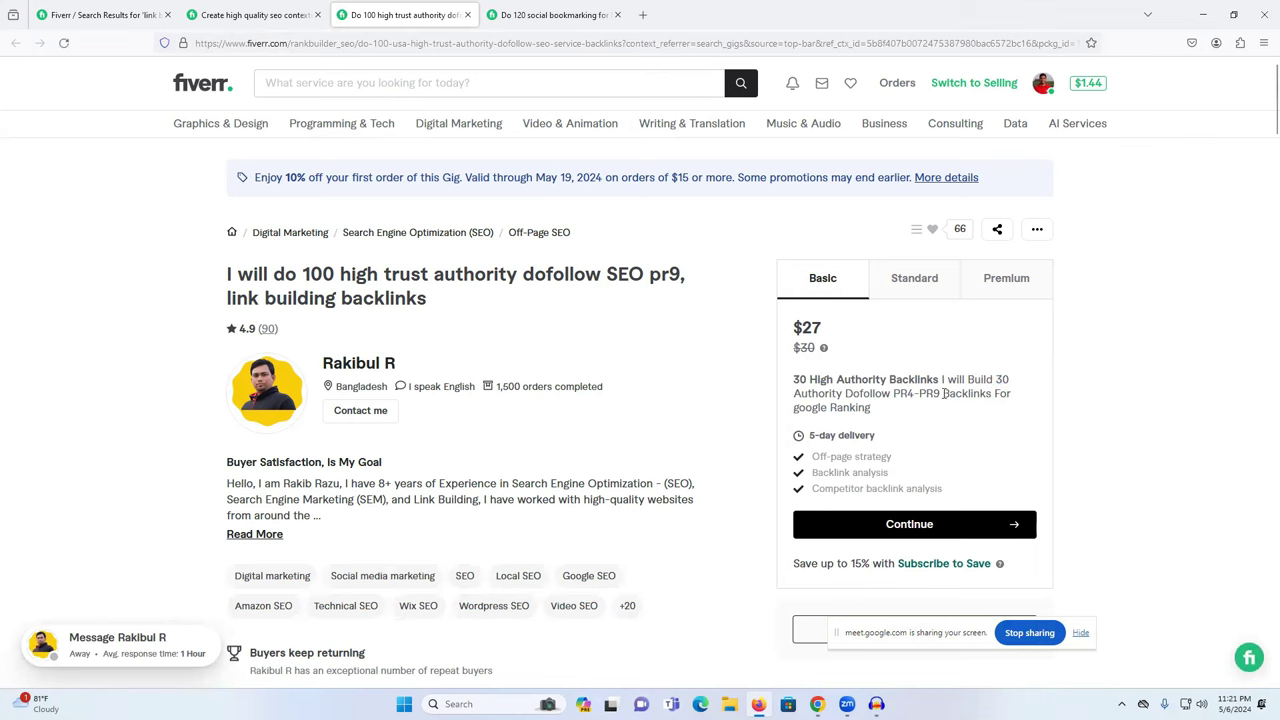
Compare the Standard package's backlink offer with the Basic one and read the gig's first-order discount terms
{"action": "left_click", "coordinate": [912, 276]}
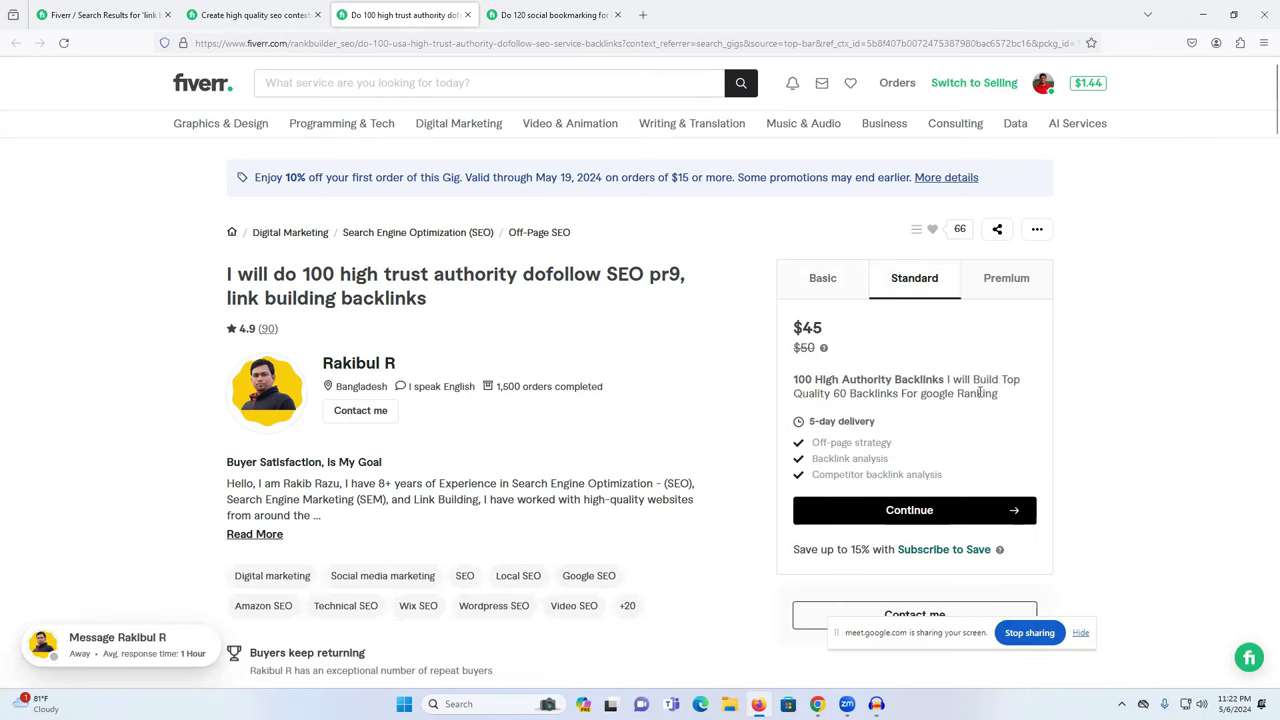
{"action": "triple_click", "coordinate": [812, 381]}
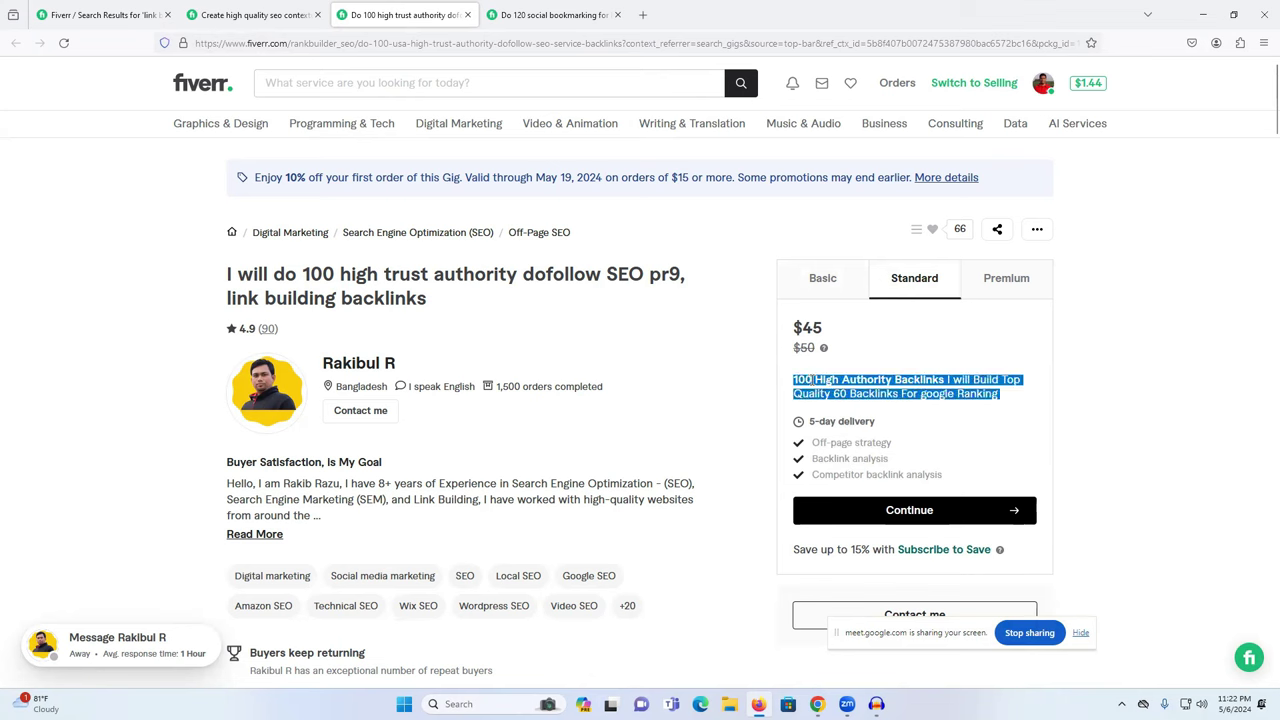
{"action": "double_click", "coordinate": [803, 380]}
{"action": "left_click", "coordinate": [826, 280]}
{"action": "left_click_drag", "start_coordinate": [810, 384], "coordinate": [796, 384]}
{"action": "left_click", "coordinate": [906, 283]}
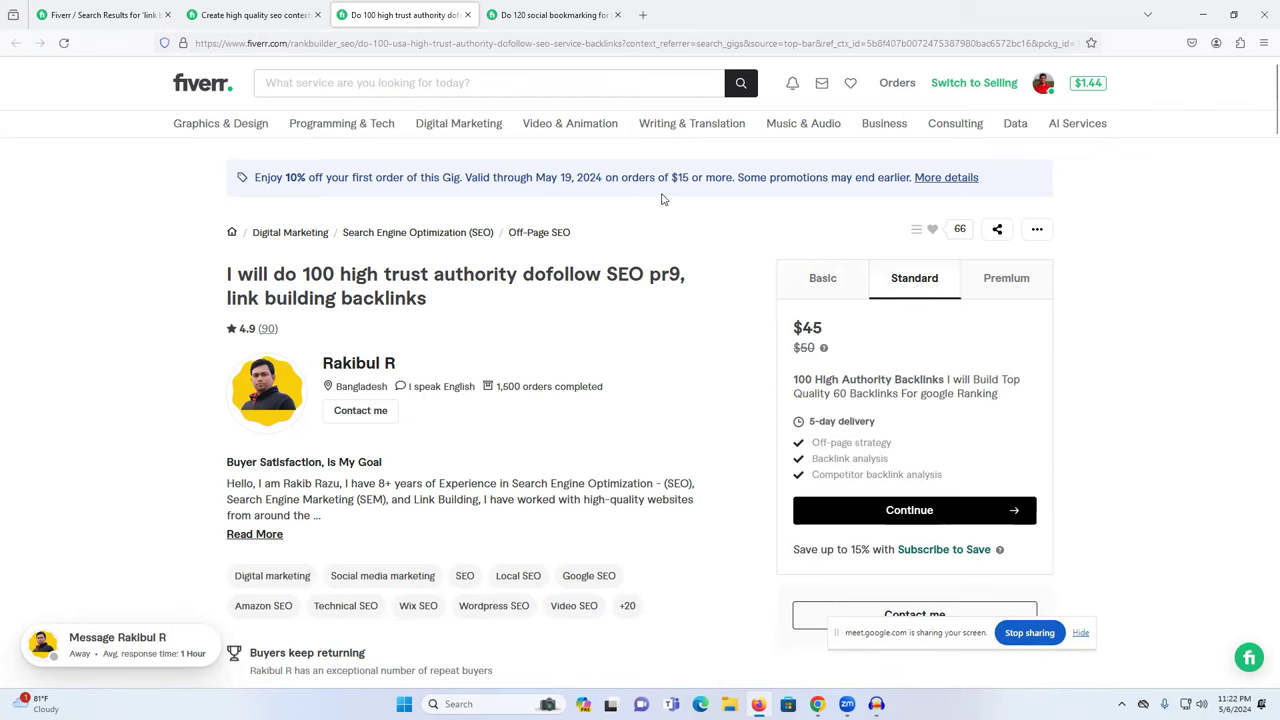
{"action": "left_click_drag", "start_coordinate": [673, 177], "coordinate": [768, 179]}
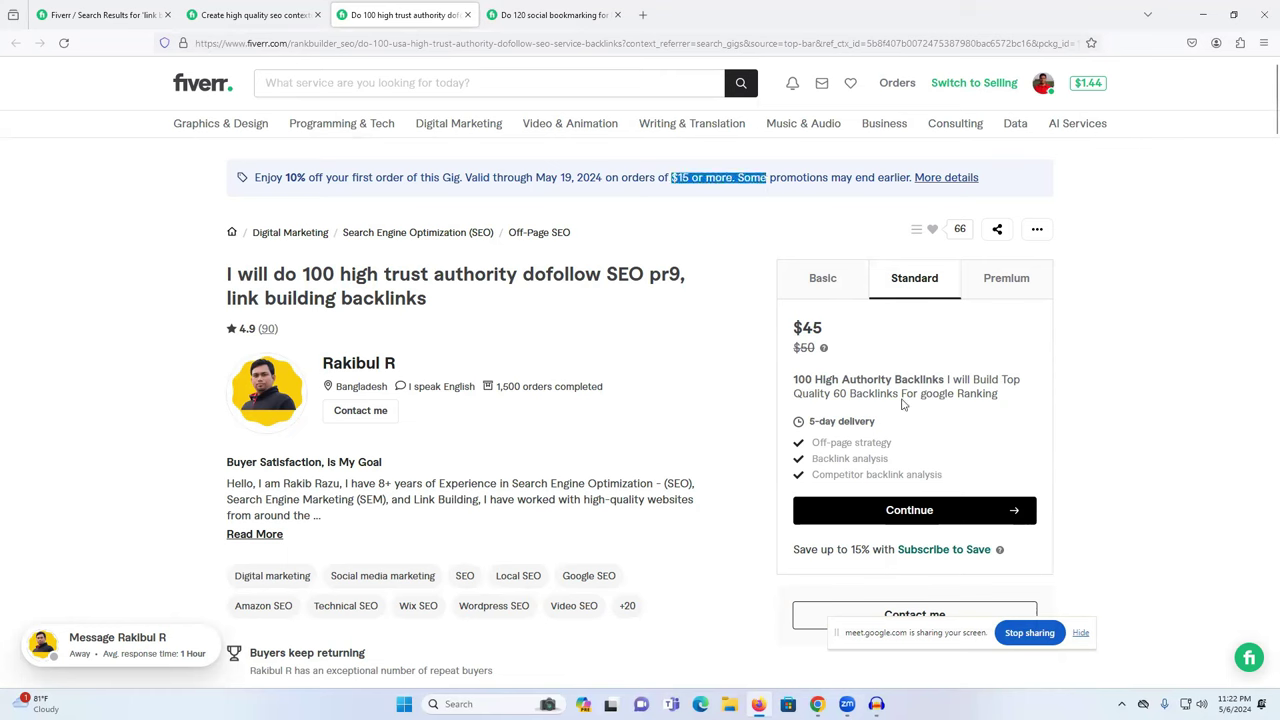
{"action": "left_click", "coordinate": [839, 340]}
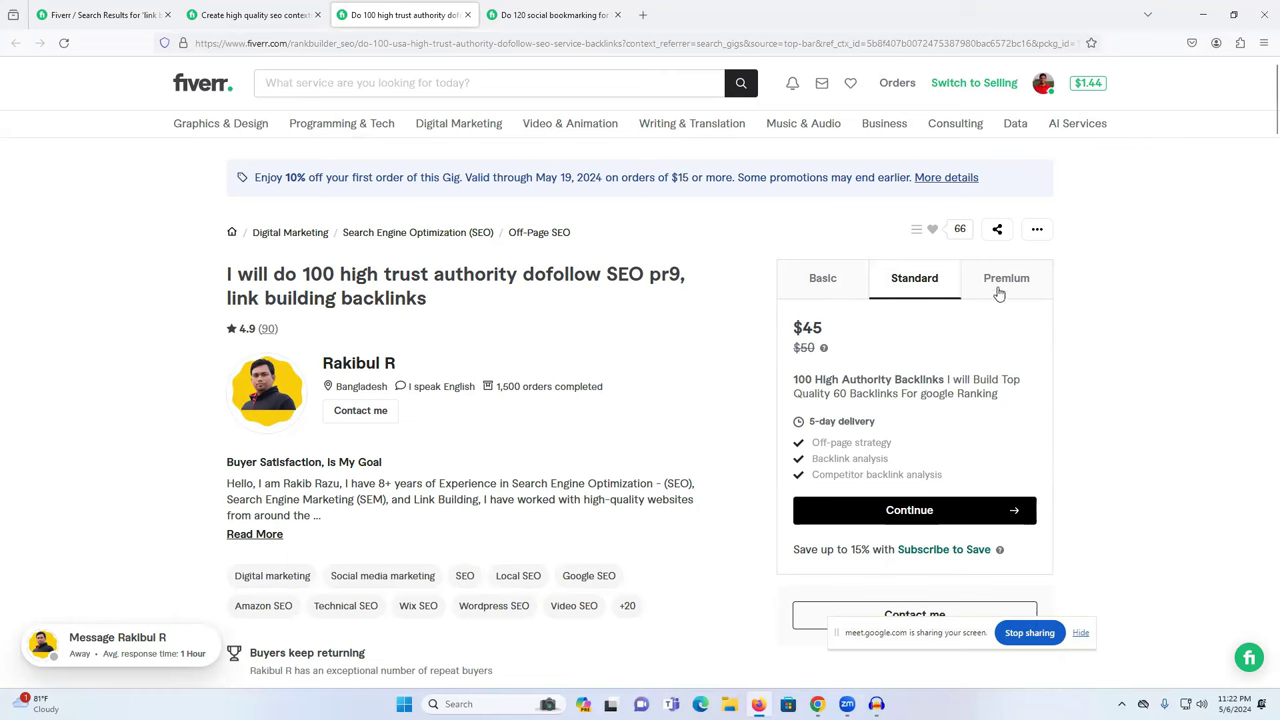
Show the Premium package of the high trust authority gig and examine its price and backlink description
{"action": "left_click", "coordinate": [1000, 289]}
{"action": "double_click", "coordinate": [822, 328]}
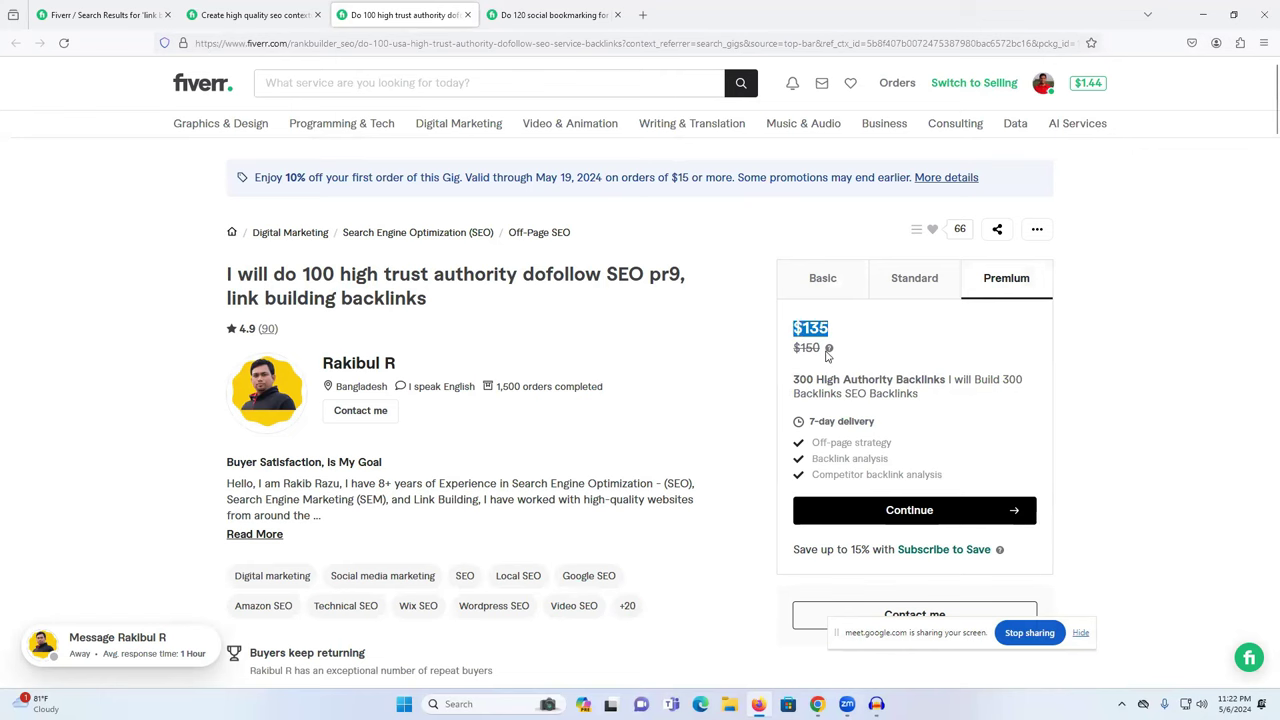
{"action": "triple_click", "coordinate": [801, 379]}
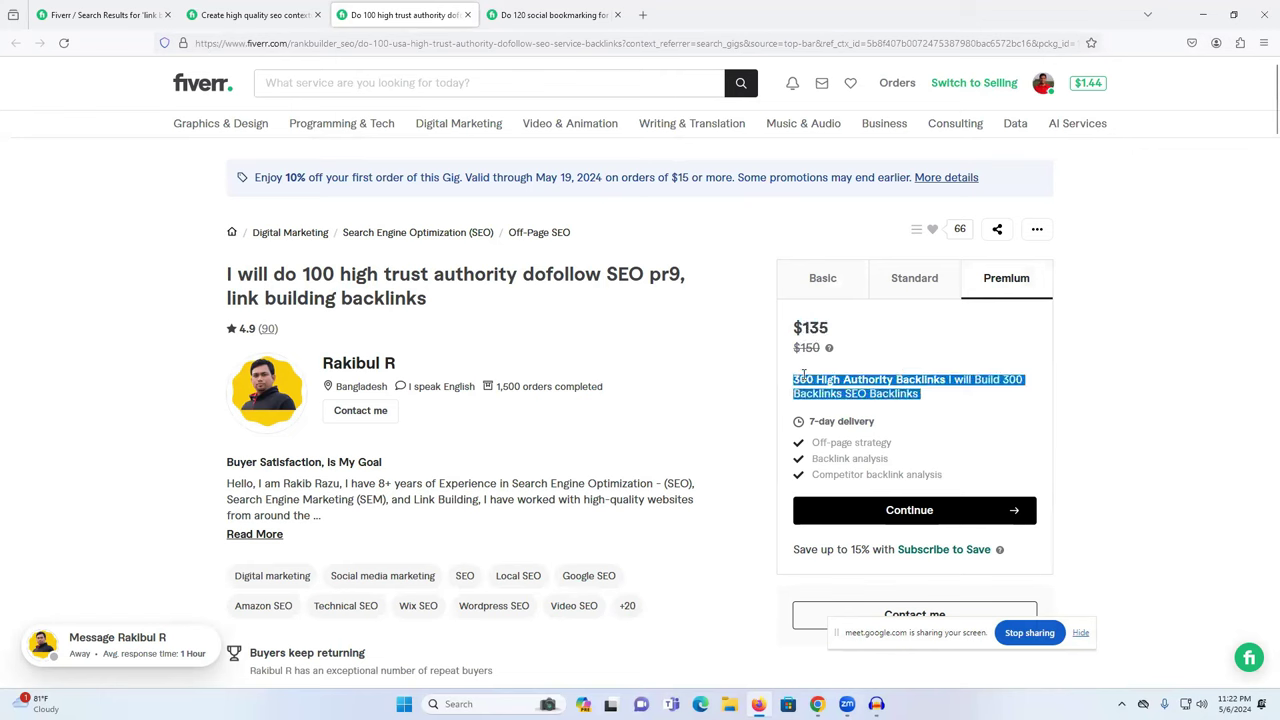
{"action": "left_click", "coordinate": [803, 375]}
{"action": "triple_click", "coordinate": [889, 390]}
{"action": "double_click", "coordinate": [889, 390]}
{"action": "left_click", "coordinate": [820, 388]}
{"action": "triple_click", "coordinate": [820, 386]}
Dismiss the first-order discount offer on the high quality contextual SEO backlinks gig and return to the search results
{"action": "left_click", "coordinate": [567, 14]}
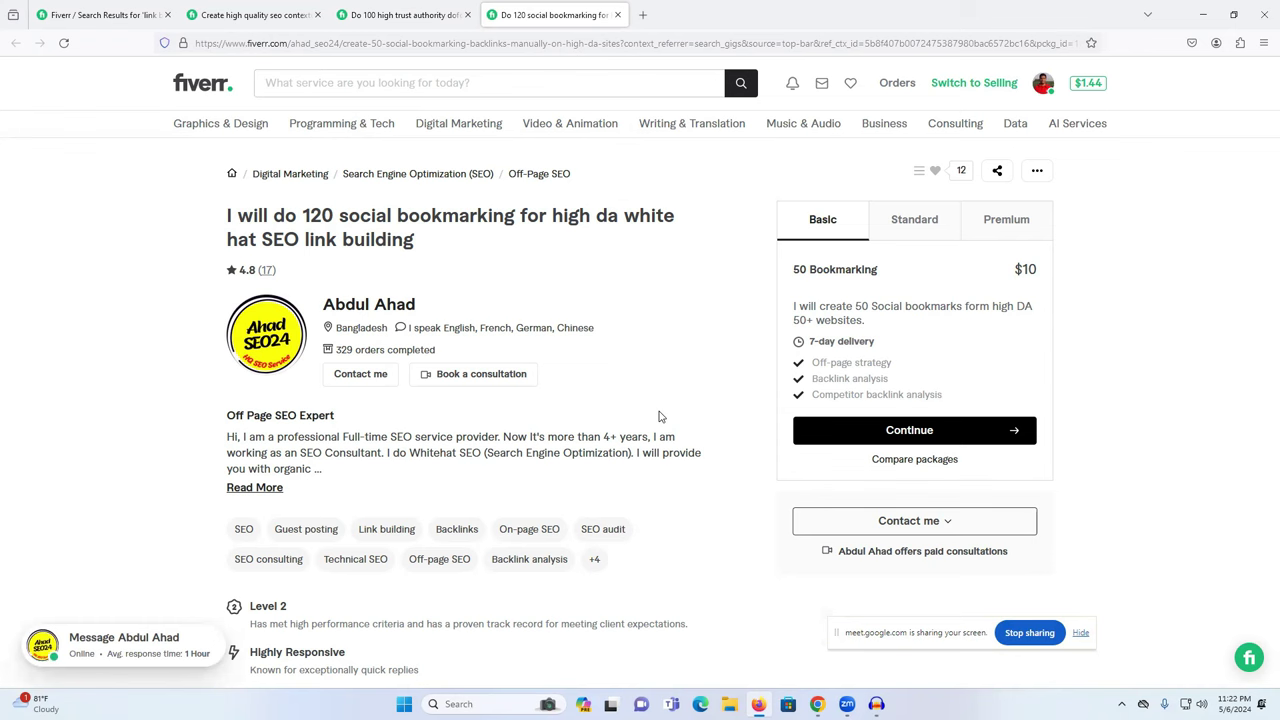
{"action": "key", "text": "ctrl+shift+Tab"}
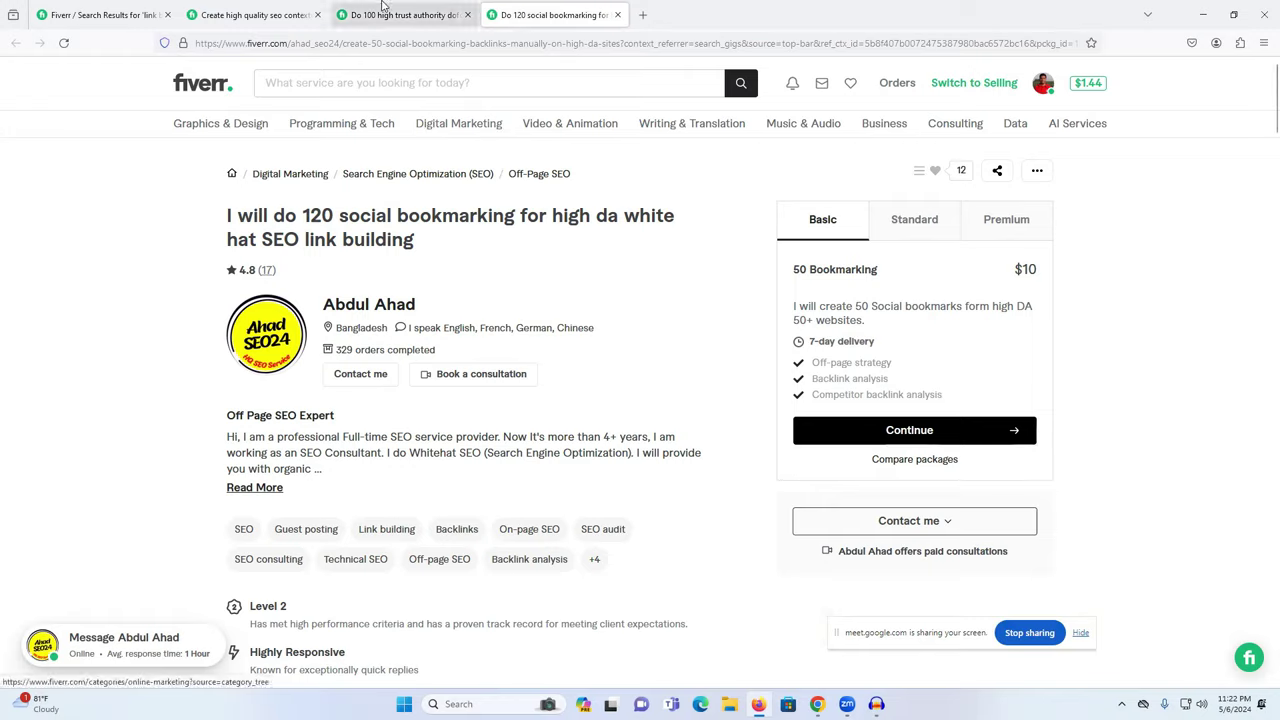
{"action": "key", "text": "ctrl+shift+Tab"}
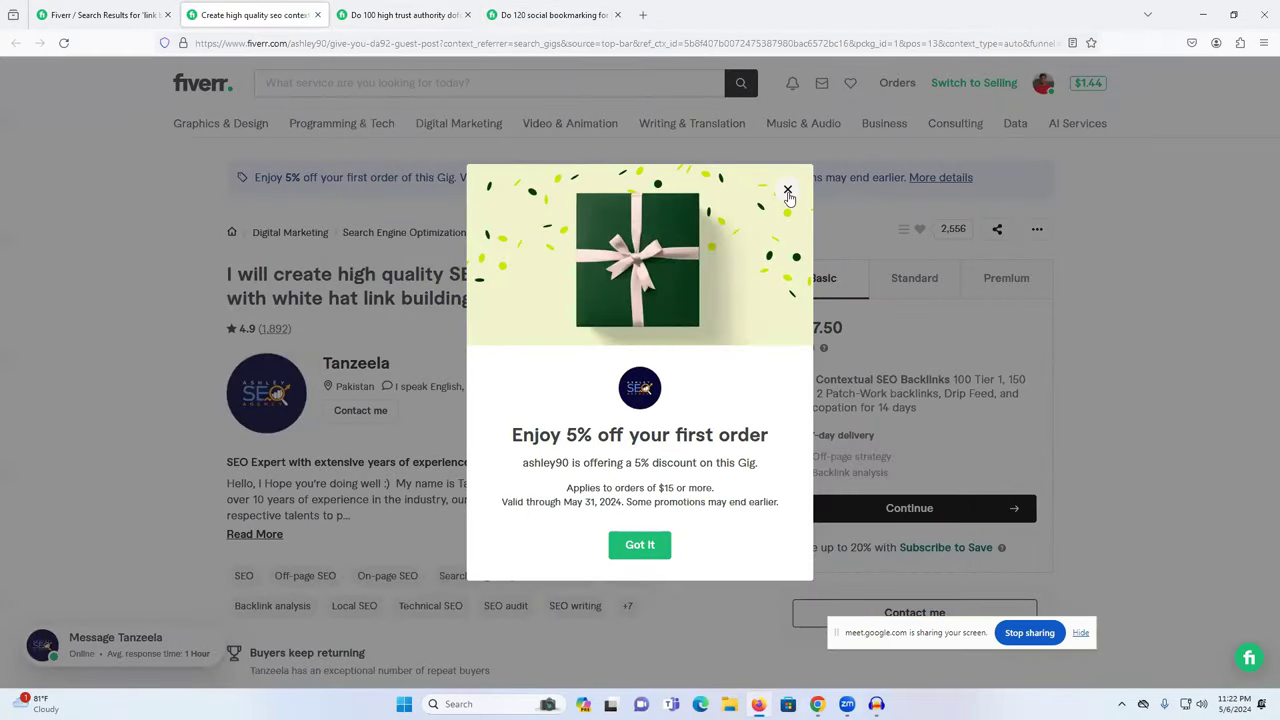
{"action": "left_click", "coordinate": [787, 189]}
{"action": "left_click", "coordinate": [154, 10]}
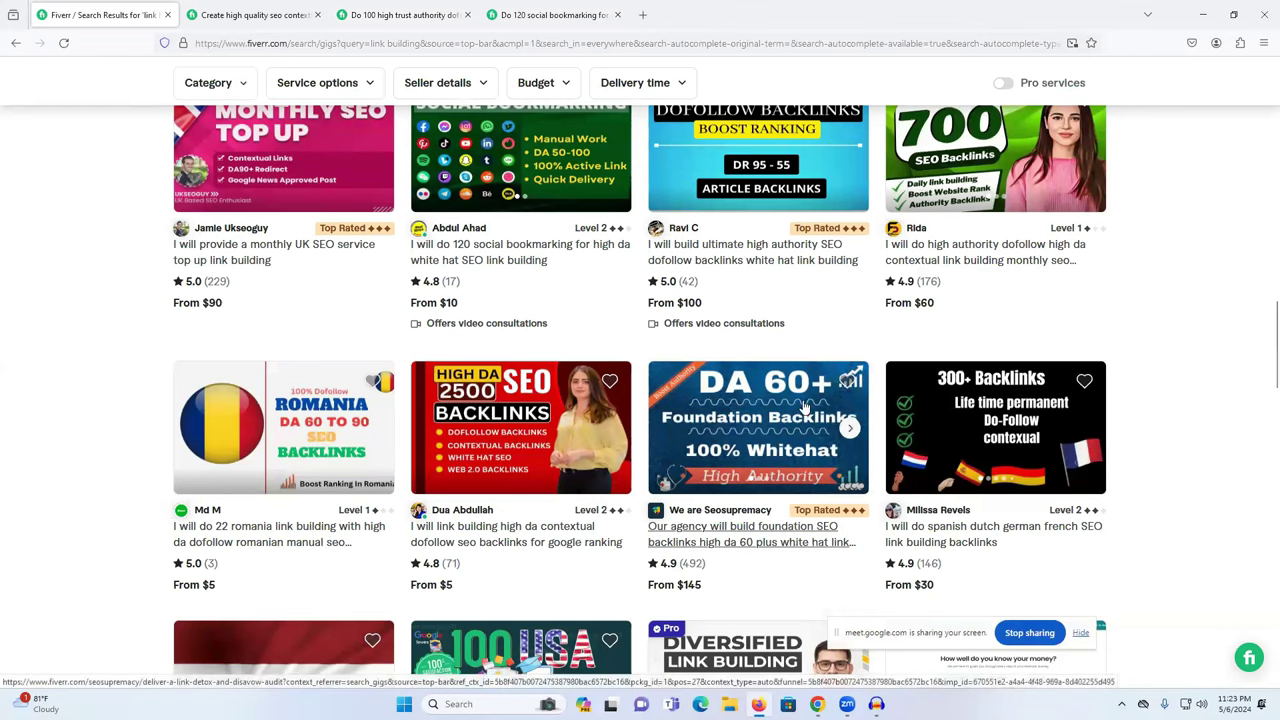
Open the high DA contextual dofollow SEO backlinks for google ranking gig from the results in a new tab
{"action": "scroll", "coordinate": [720, 386], "scroll_direction": "down", "scroll_amount": 3}
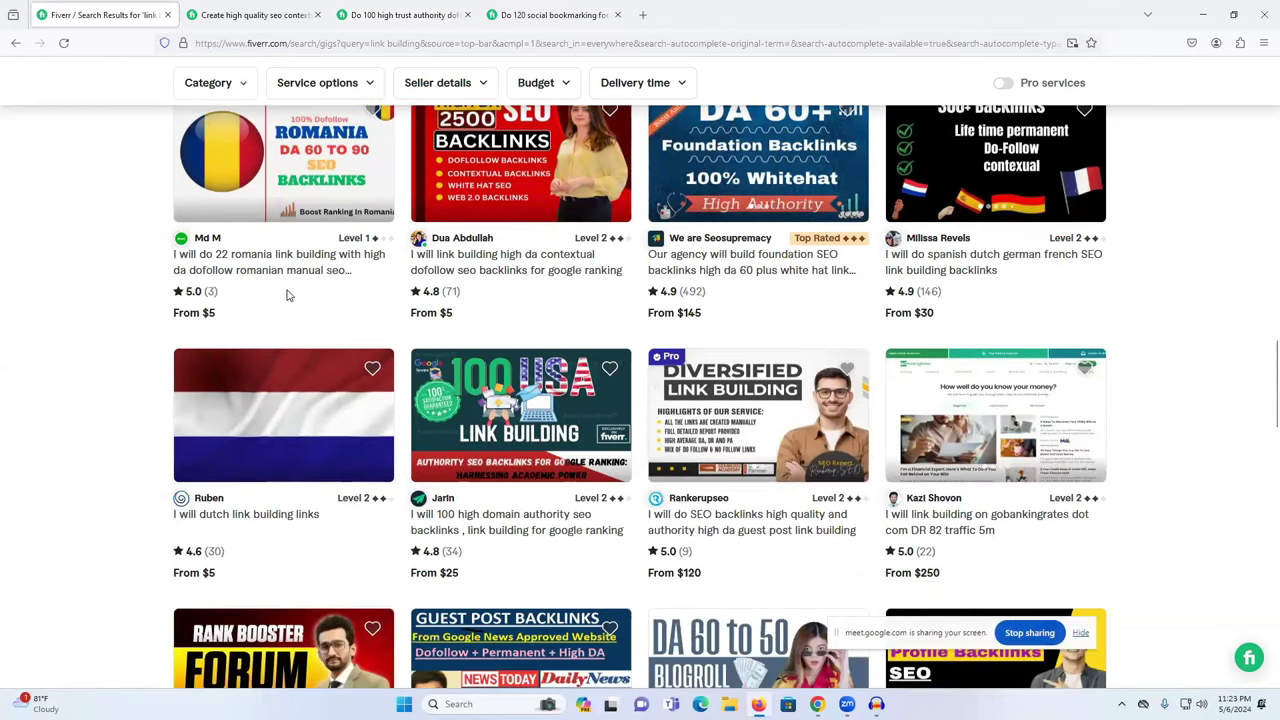
{"action": "right_click", "coordinate": [232, 272]}
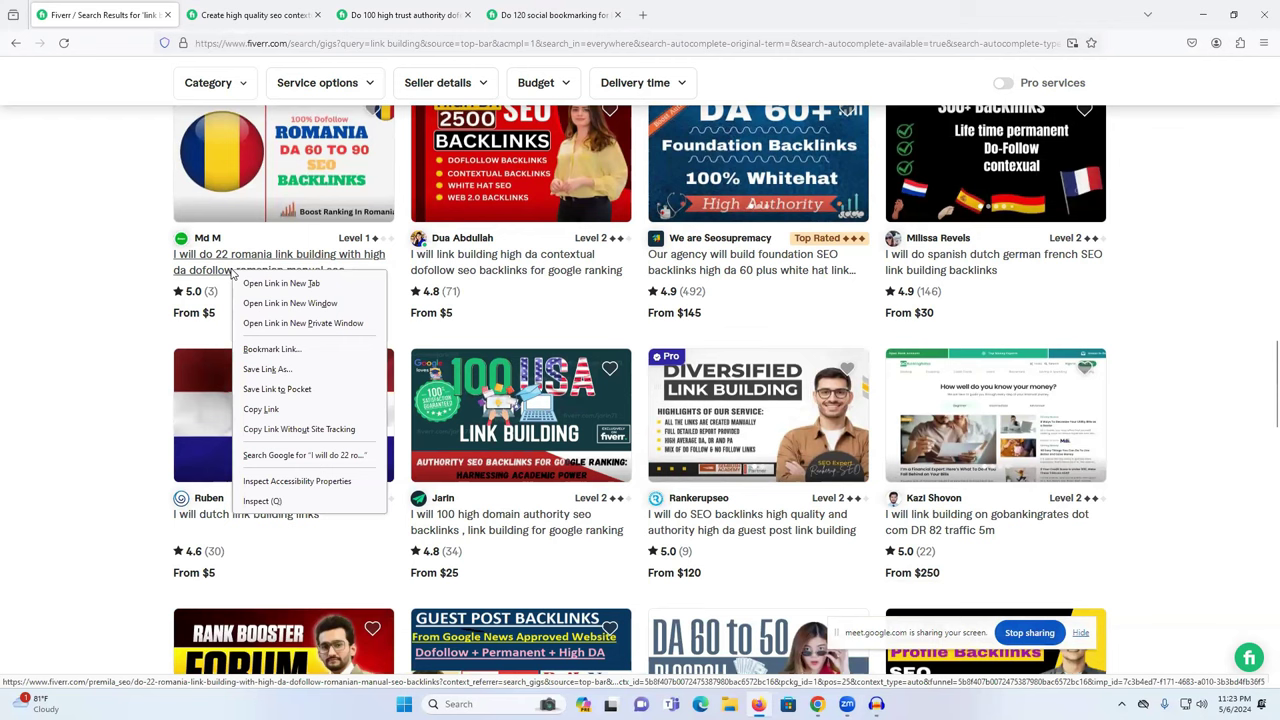
{"action": "right_click", "coordinate": [494, 268]}
{"action": "left_click", "coordinate": [546, 283]}
Glance at the newly opened contextual dofollow gig and examine the Standard package of the 120 social bookmarking gig
{"action": "left_click", "coordinate": [296, 6]}
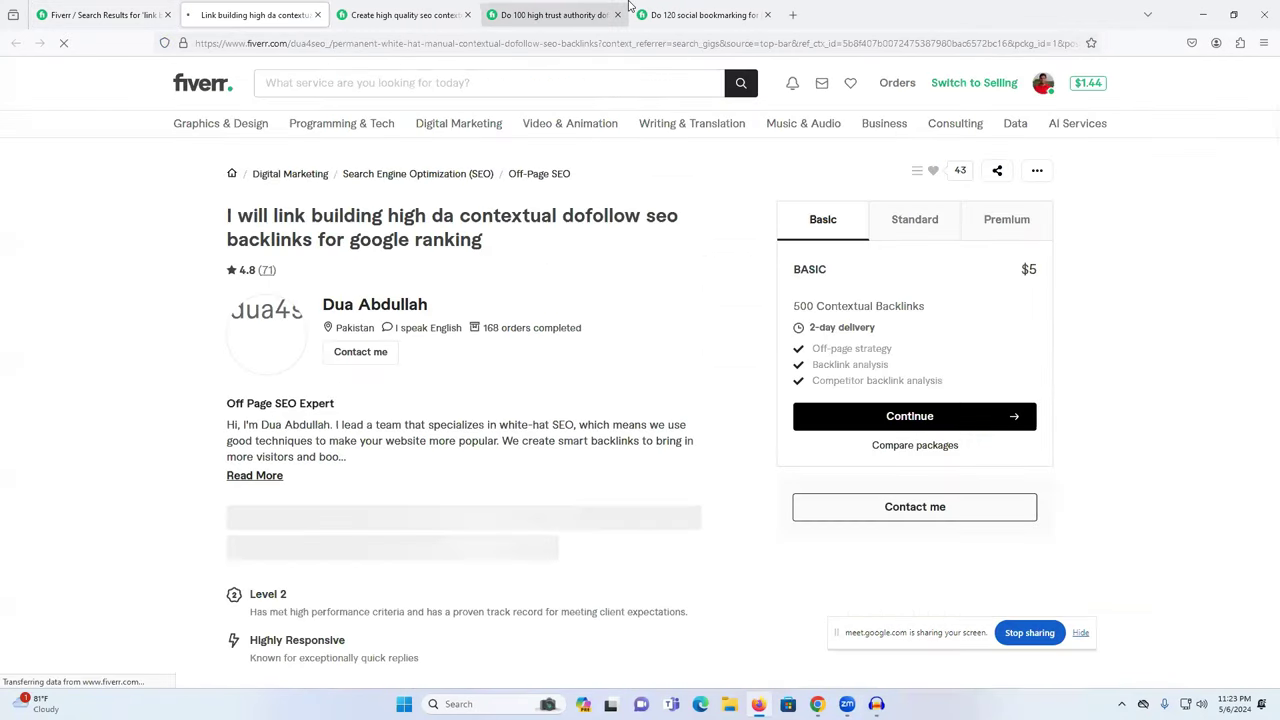
{"action": "left_click", "coordinate": [556, 10]}
{"action": "left_click", "coordinate": [722, 6]}
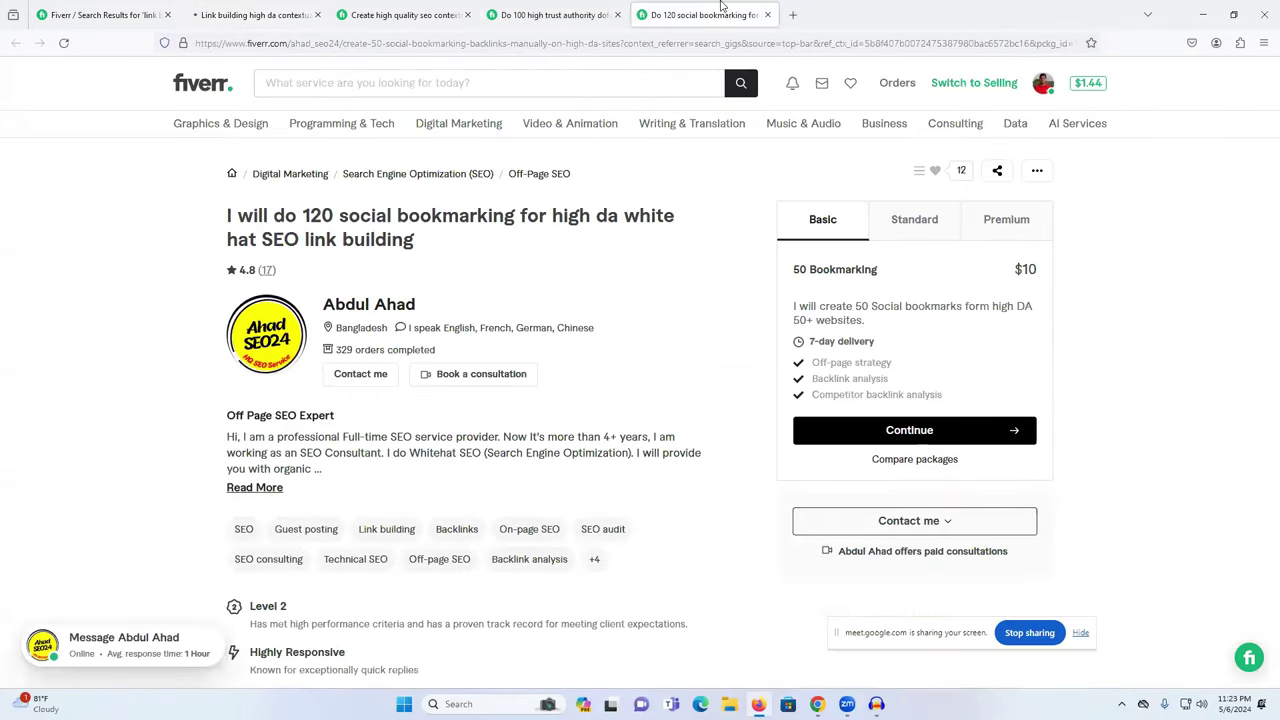
{"action": "left_click", "coordinate": [942, 228]}
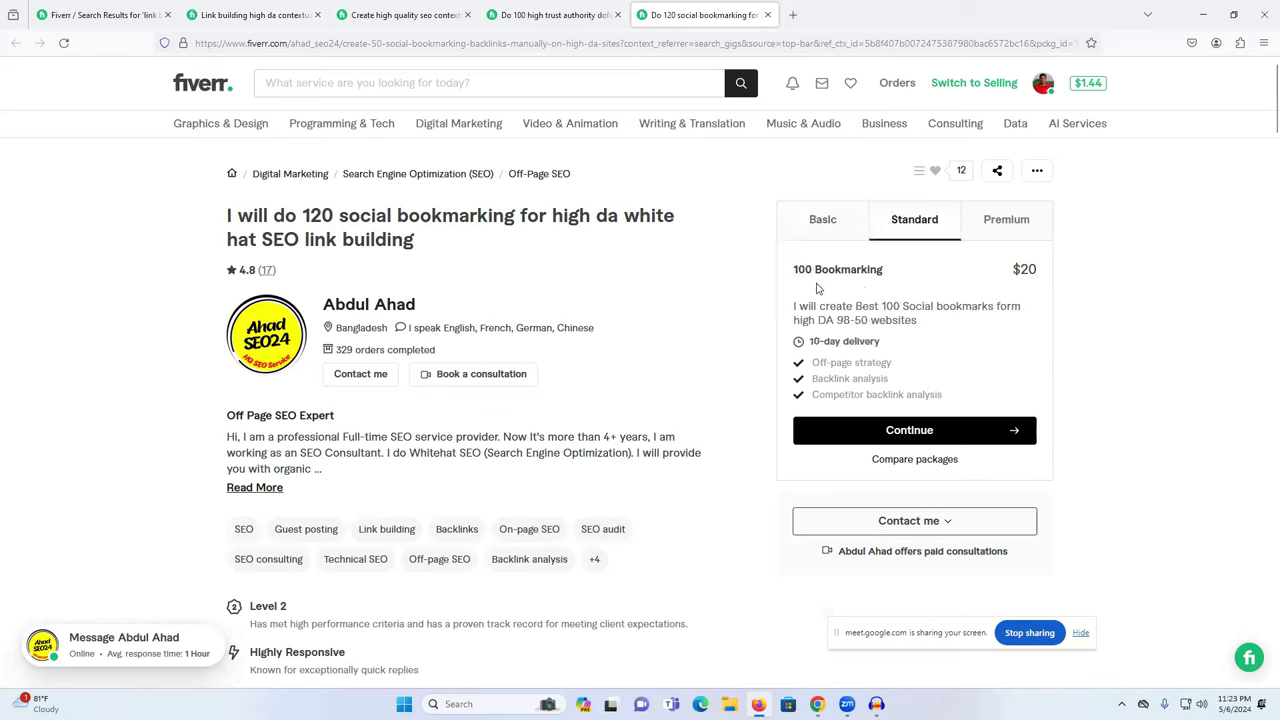
{"action": "triple_click", "coordinate": [836, 269]}
Examine the social bookmarking gig's Premium package and price, and return to the 100 high trust authority backlinks gig
{"action": "left_click", "coordinate": [1007, 219]}
{"action": "triple_click", "coordinate": [853, 269]}
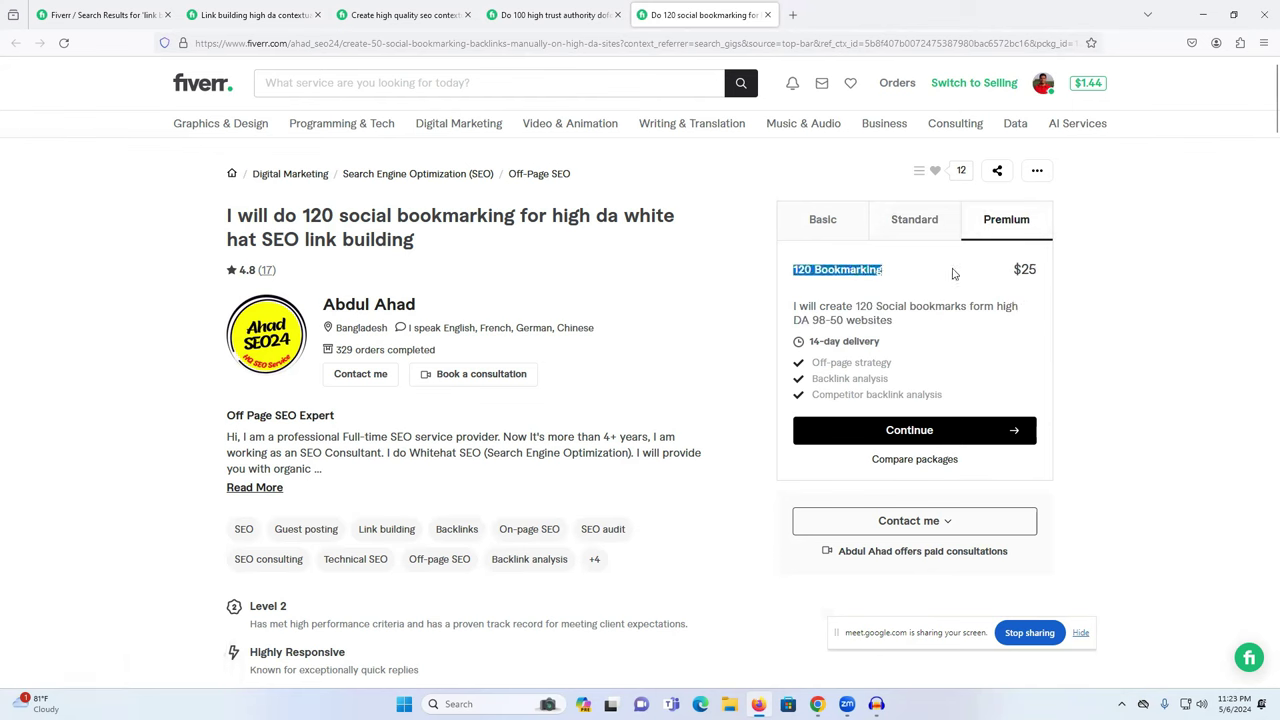
{"action": "double_click", "coordinate": [1030, 270]}
{"action": "triple_click", "coordinate": [987, 272]}
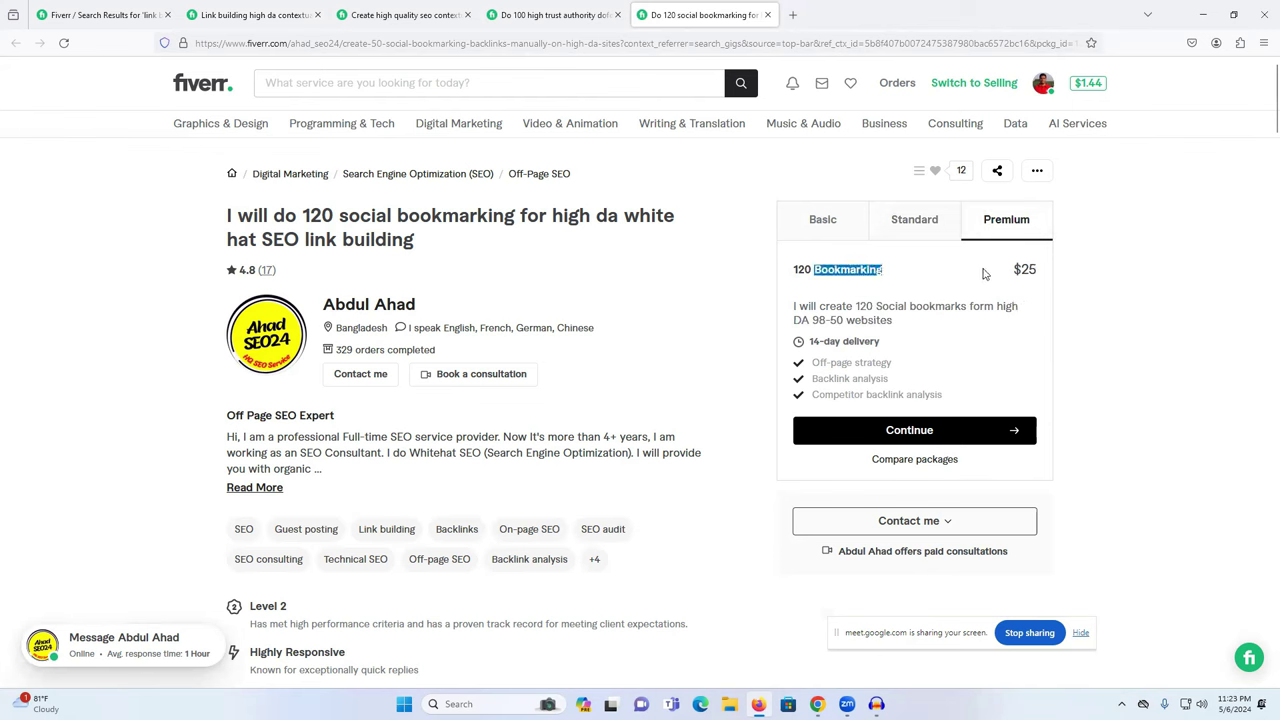
{"action": "triple_click", "coordinate": [1016, 269]}
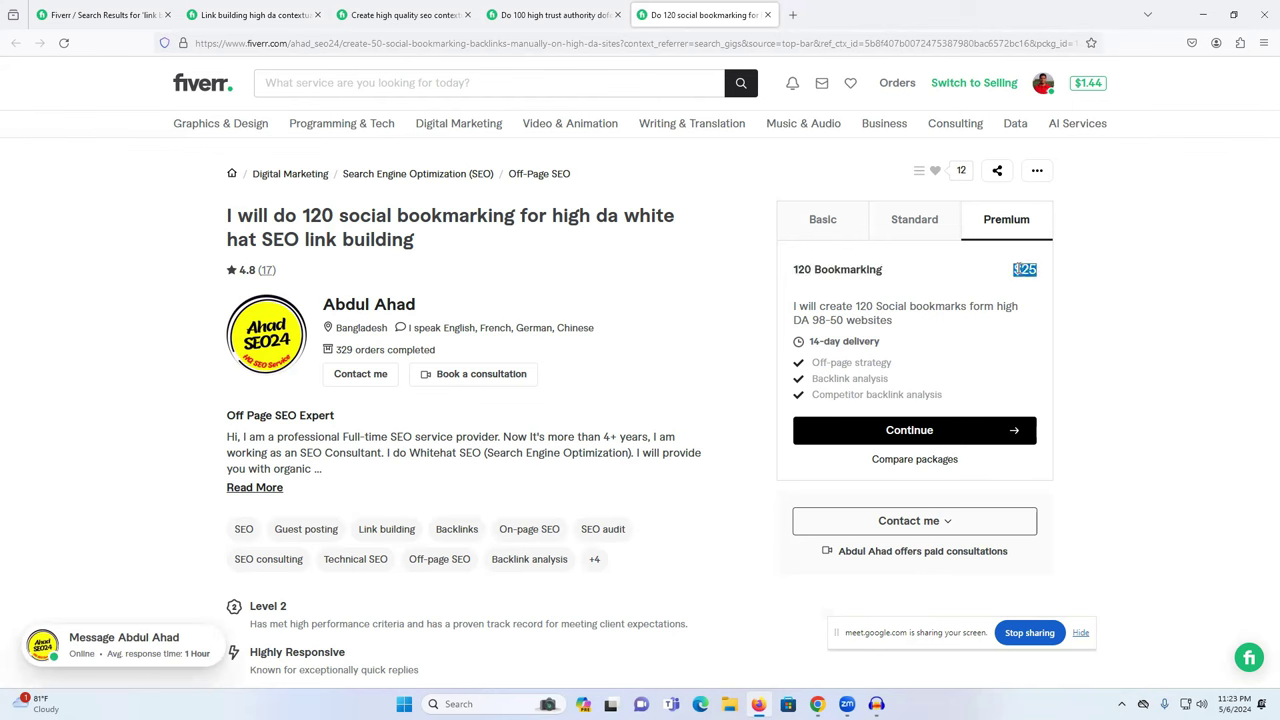
{"action": "left_click", "coordinate": [552, 14]}
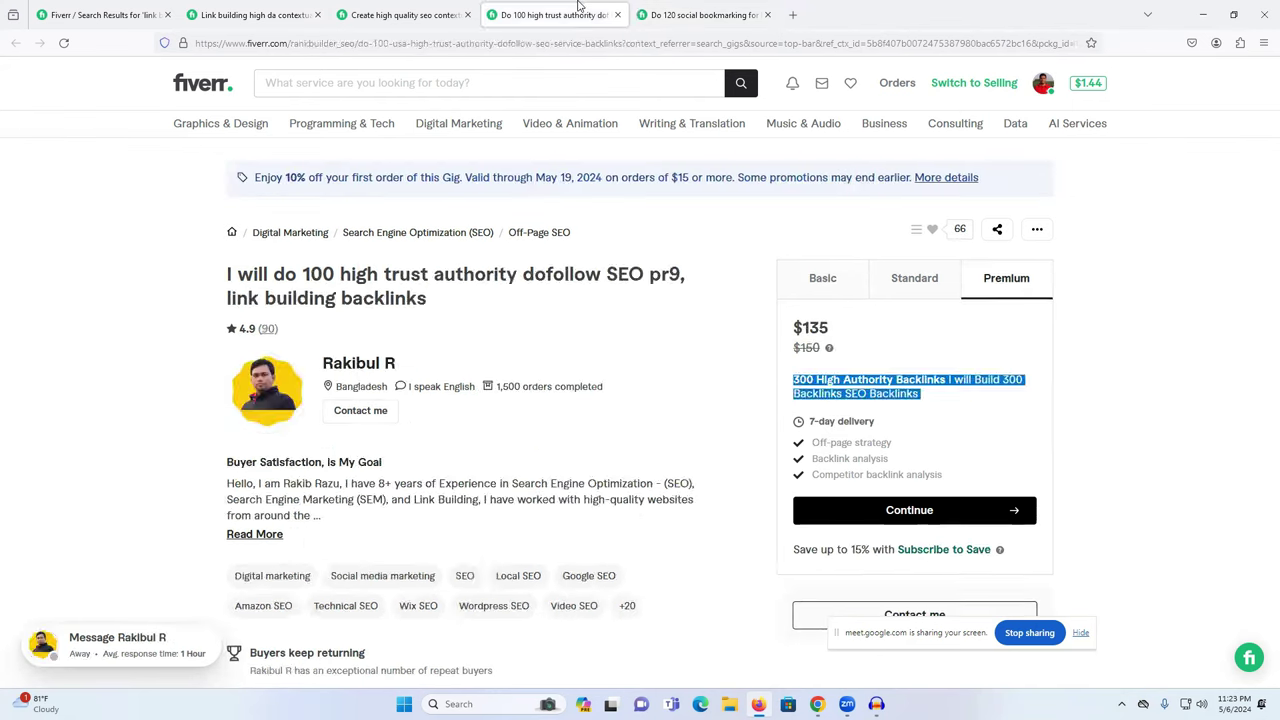